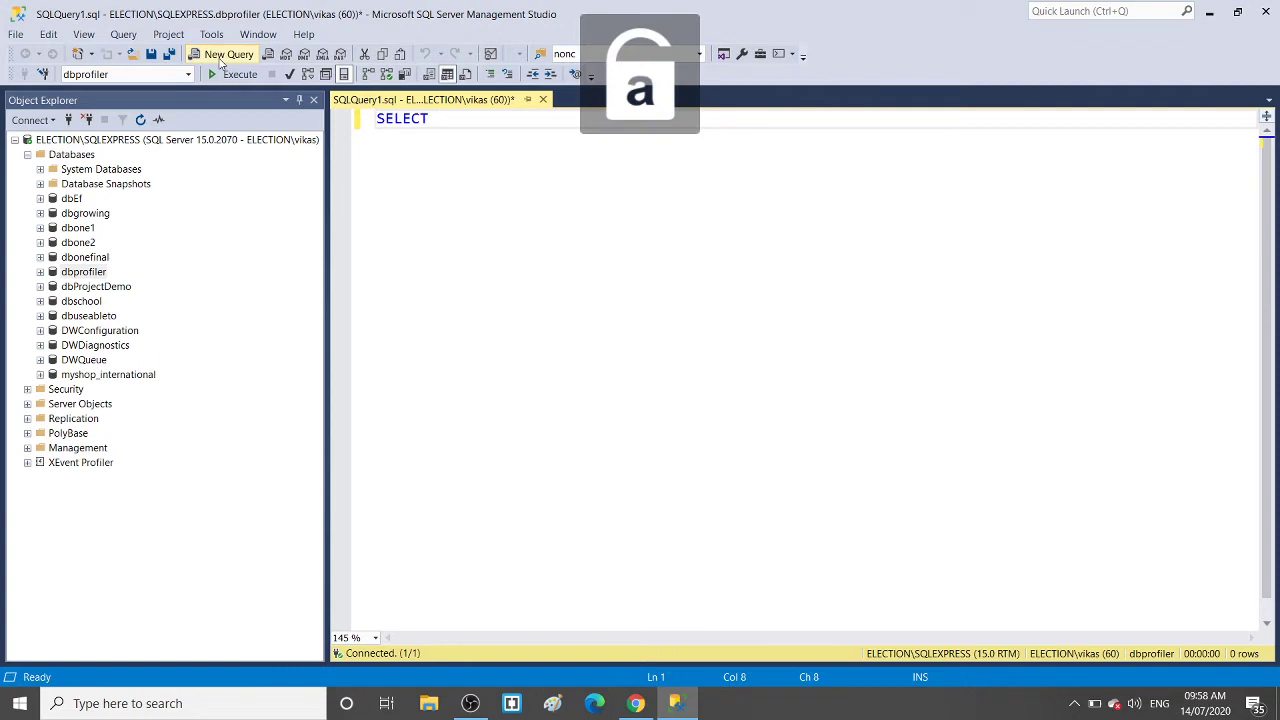
Complete the query as SELECT * from sys.tables, run it on dbprofiler, and look through the listed table names
text(* from sys.tables)
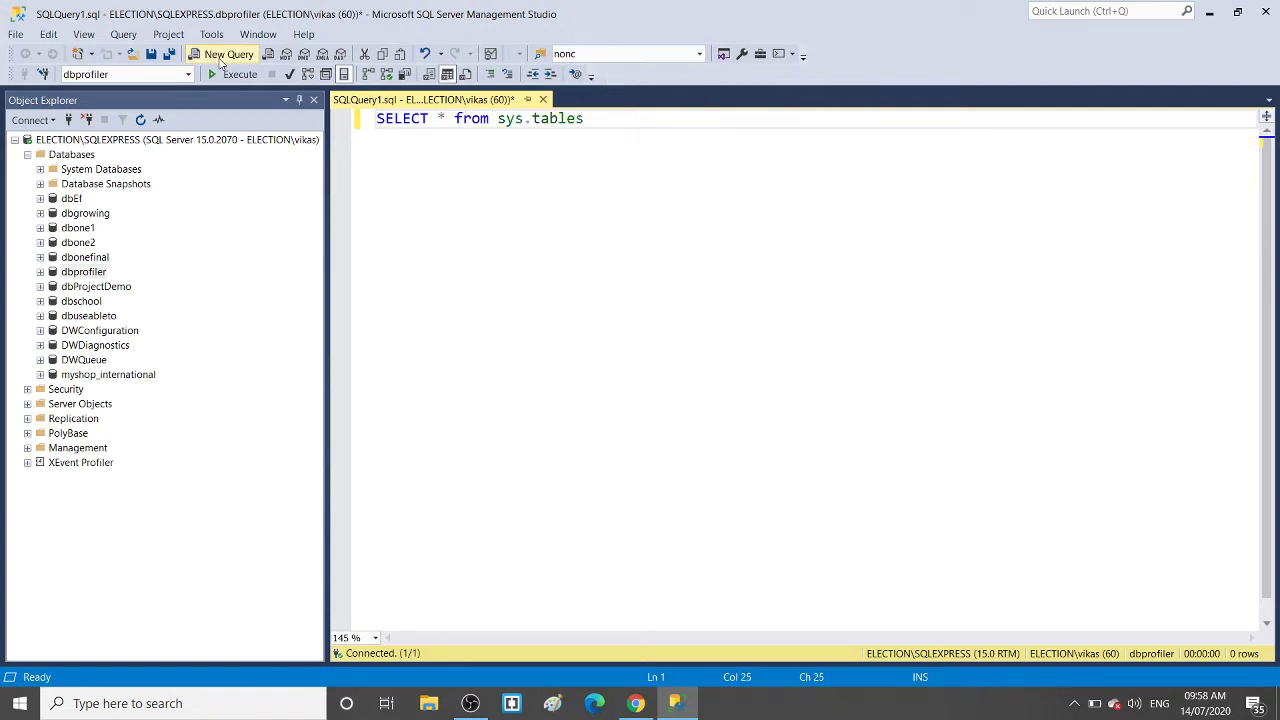
key(F5)
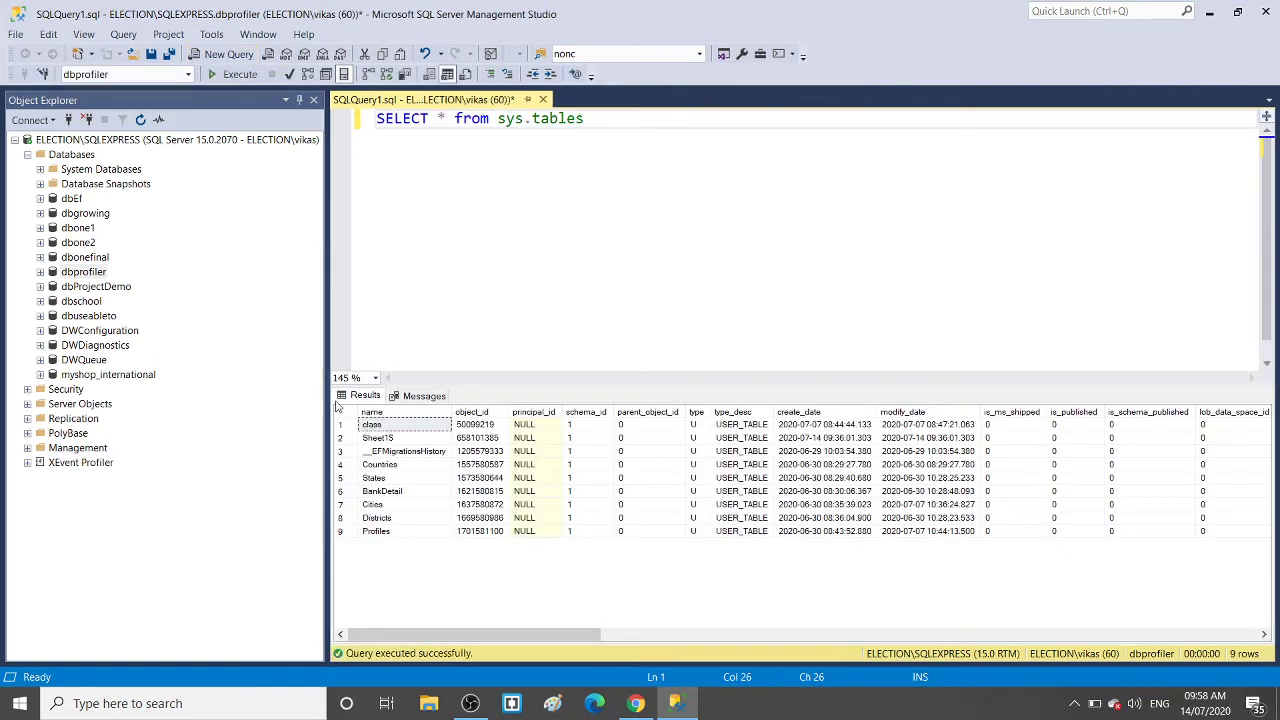
click(377, 479)
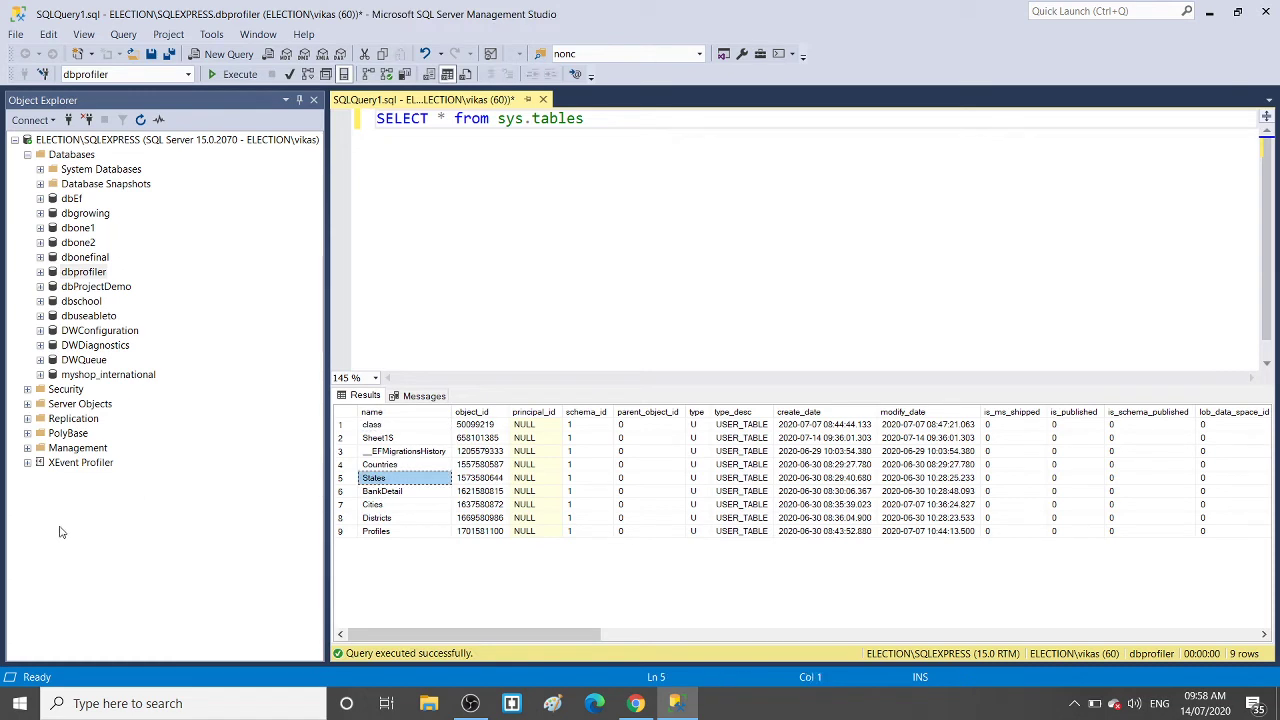
key(Down)
key(Down)
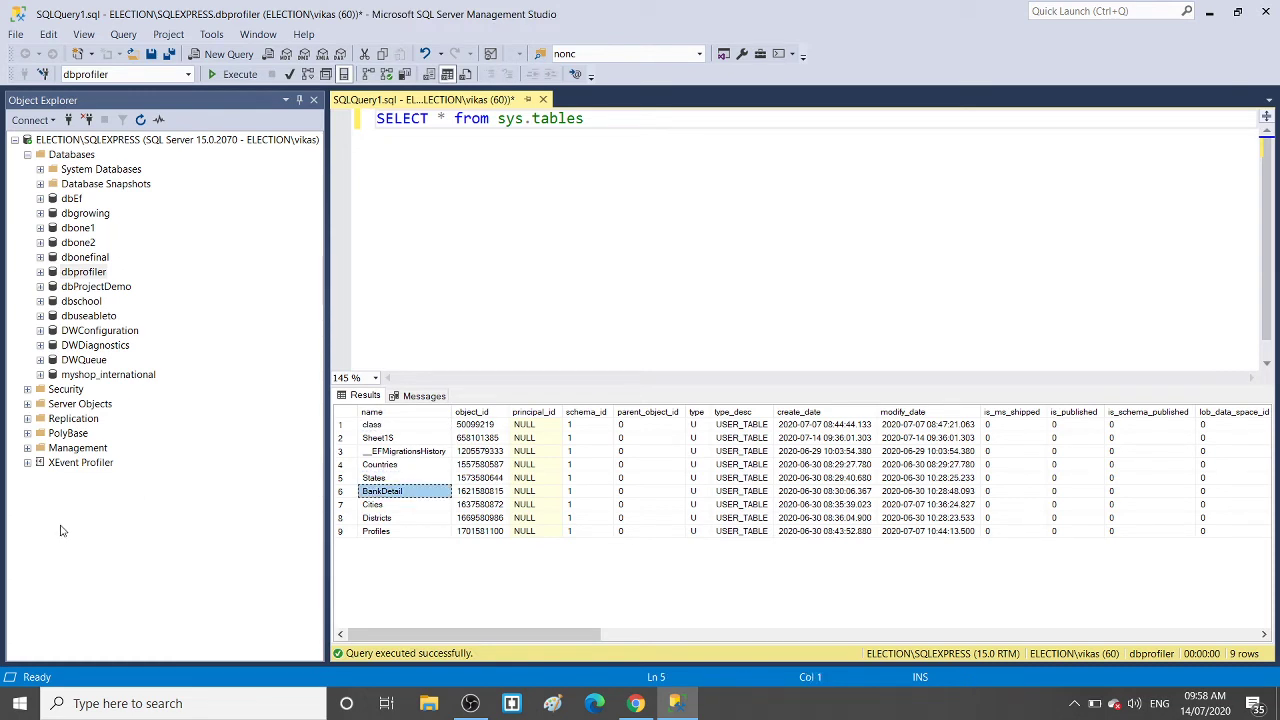
Copy the Profiles table name from the results and write select * from Profiles below the first query
click(382, 531)
key(ctrl+c)
click(809, 237)
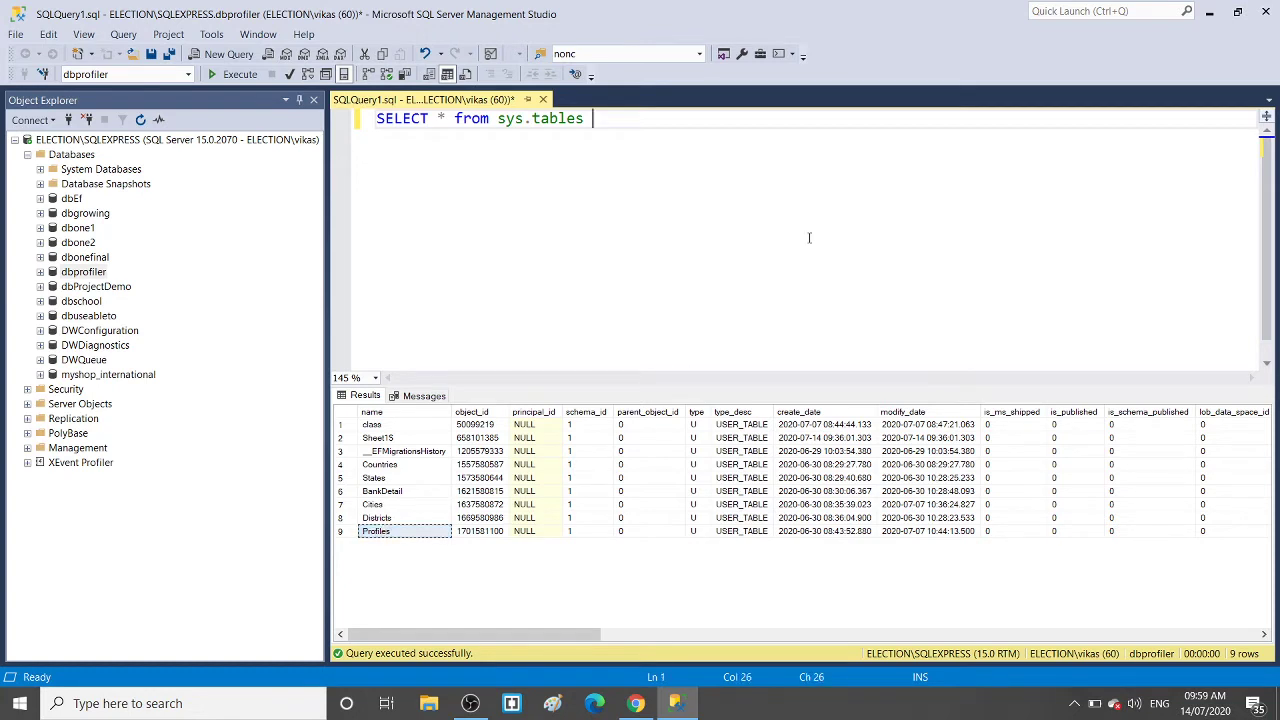
key(ctrl+v)
text(s)
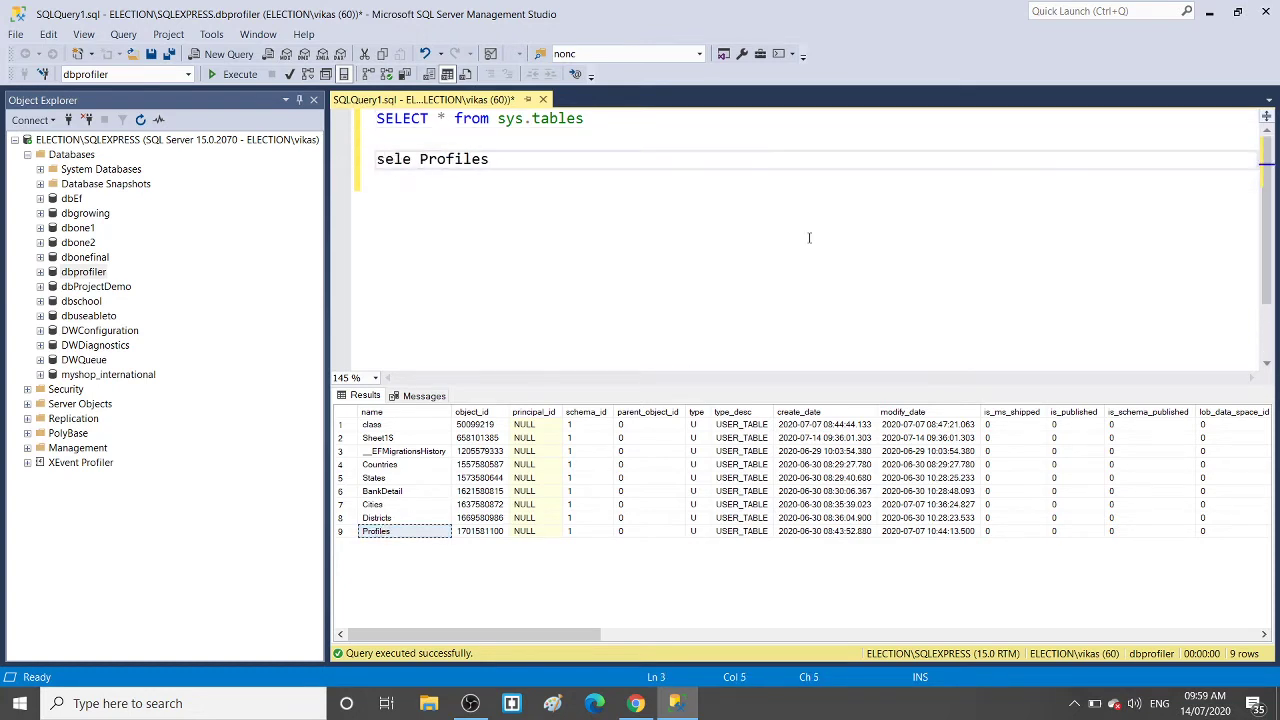
text(elect *  from)
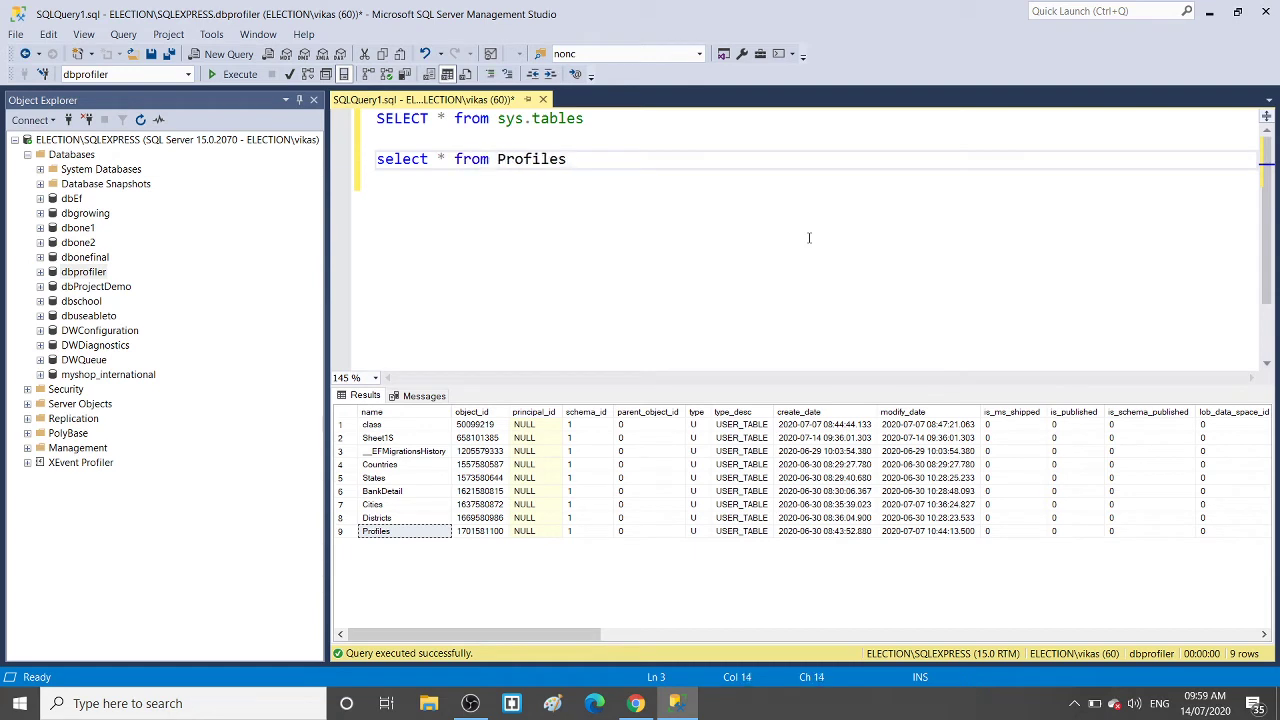
Limit the Profiles query to the top 100 rows and run only that statement
key(Left)
key(Left)
key(Left)
key(Left)
key(Left)
key(Left)
key(Left)
text(top )
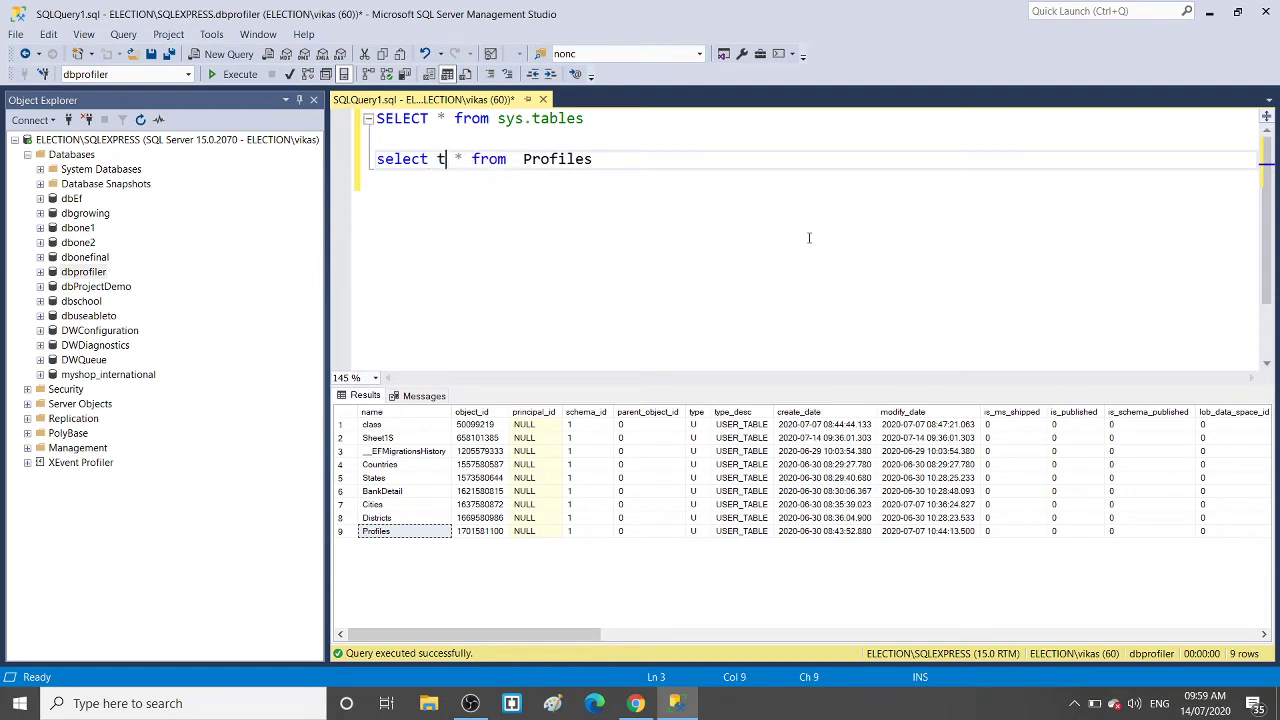
text(100)
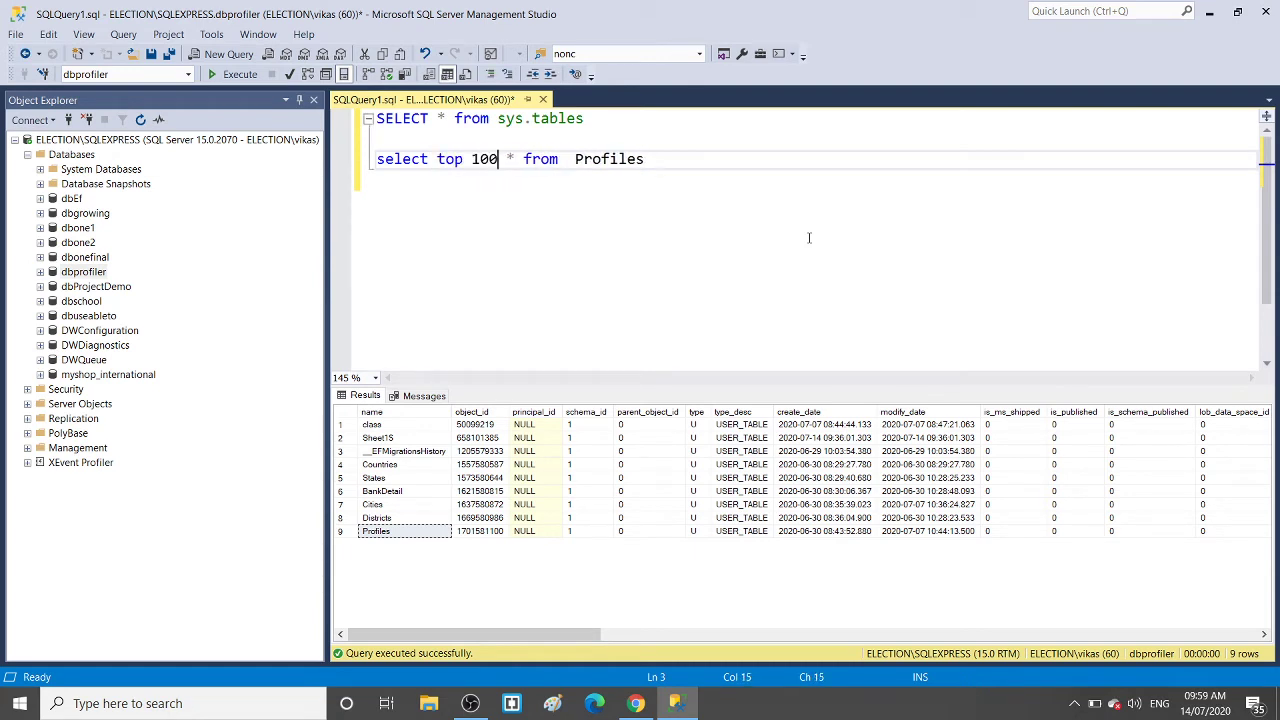
key(End)
key(shift+Home)
key(F5)
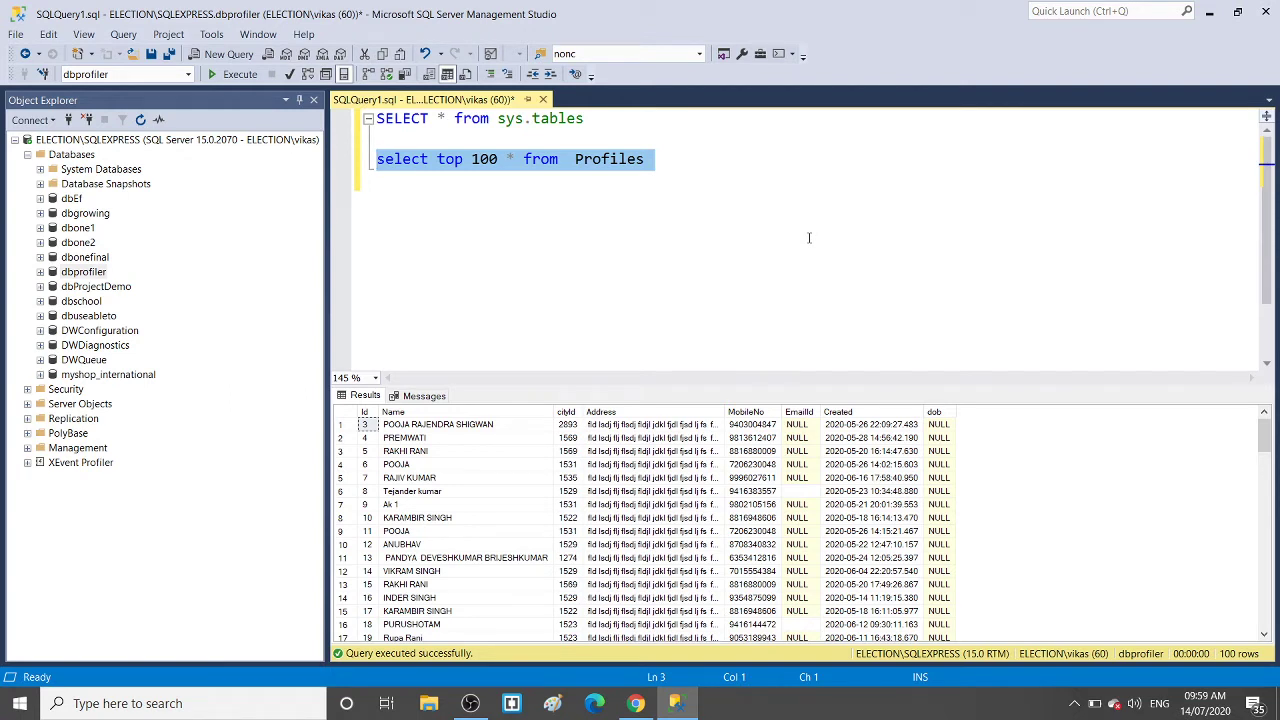
key(Down)
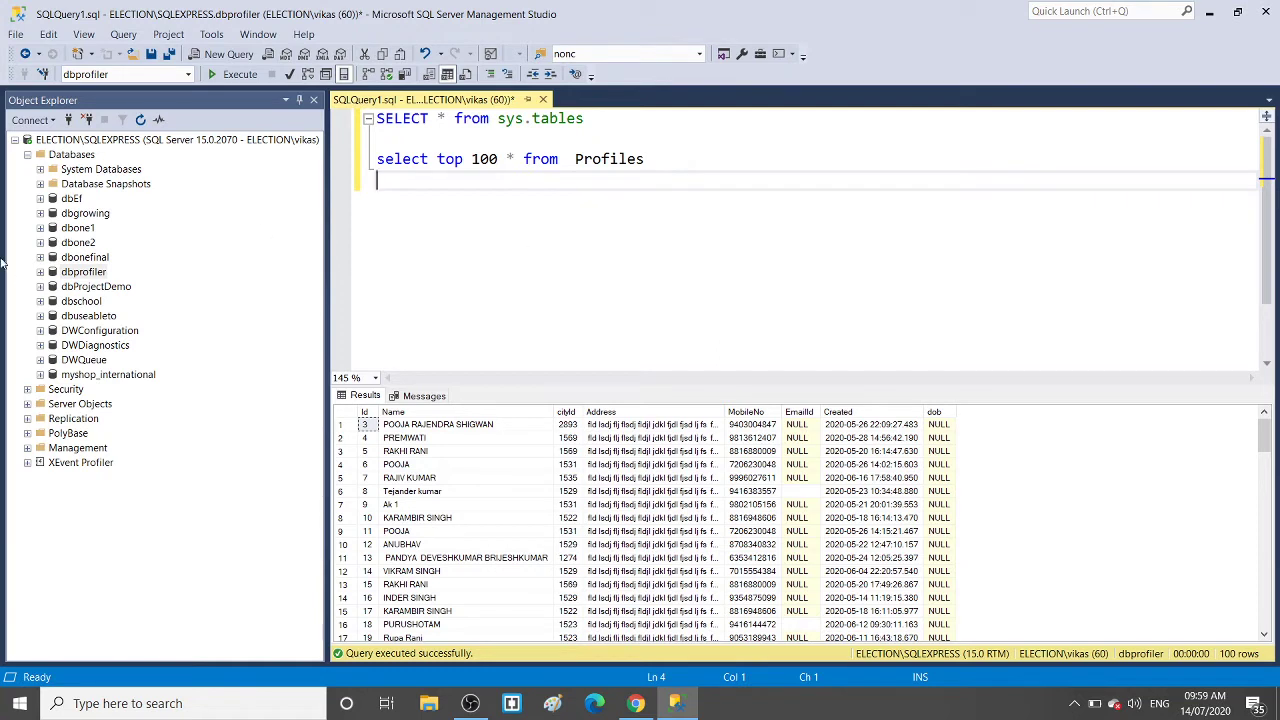
click(70, 276)
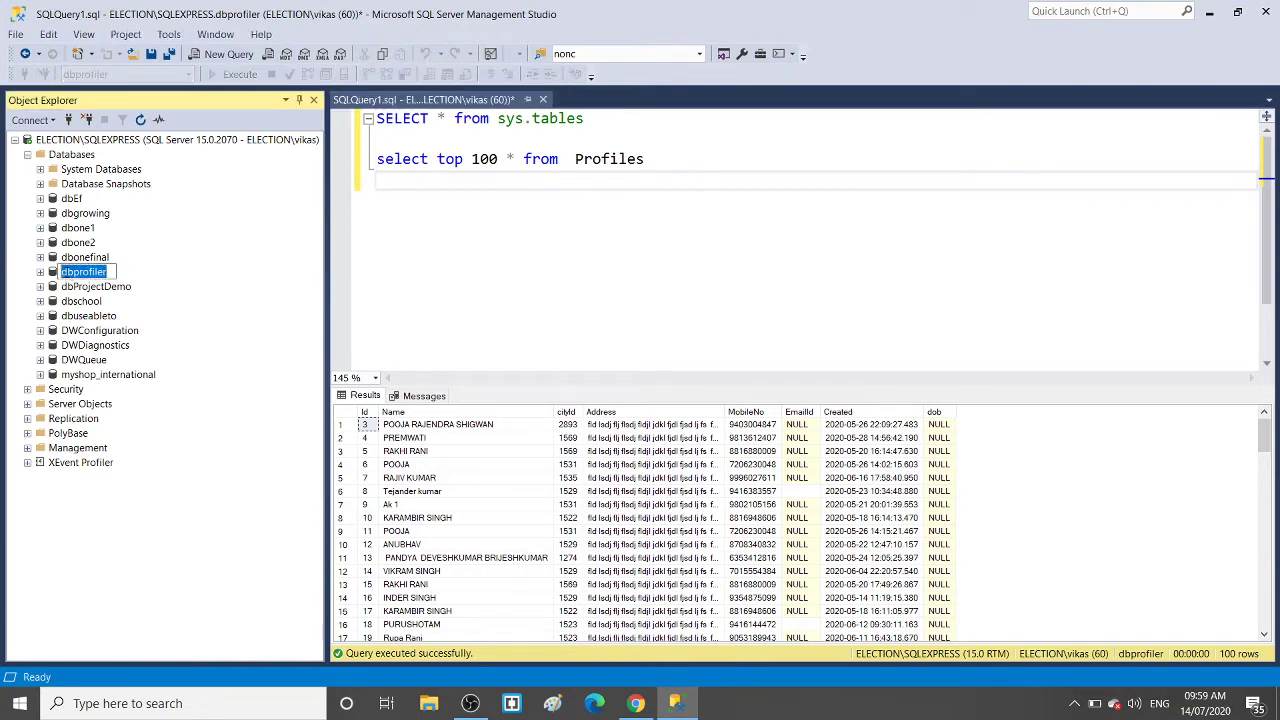
key(Escape)
Switch to File Explorer and open the Live Class Feb 2020 folder inside KMASCHOOL.COM on Local Disk (D:)
click(428, 703)
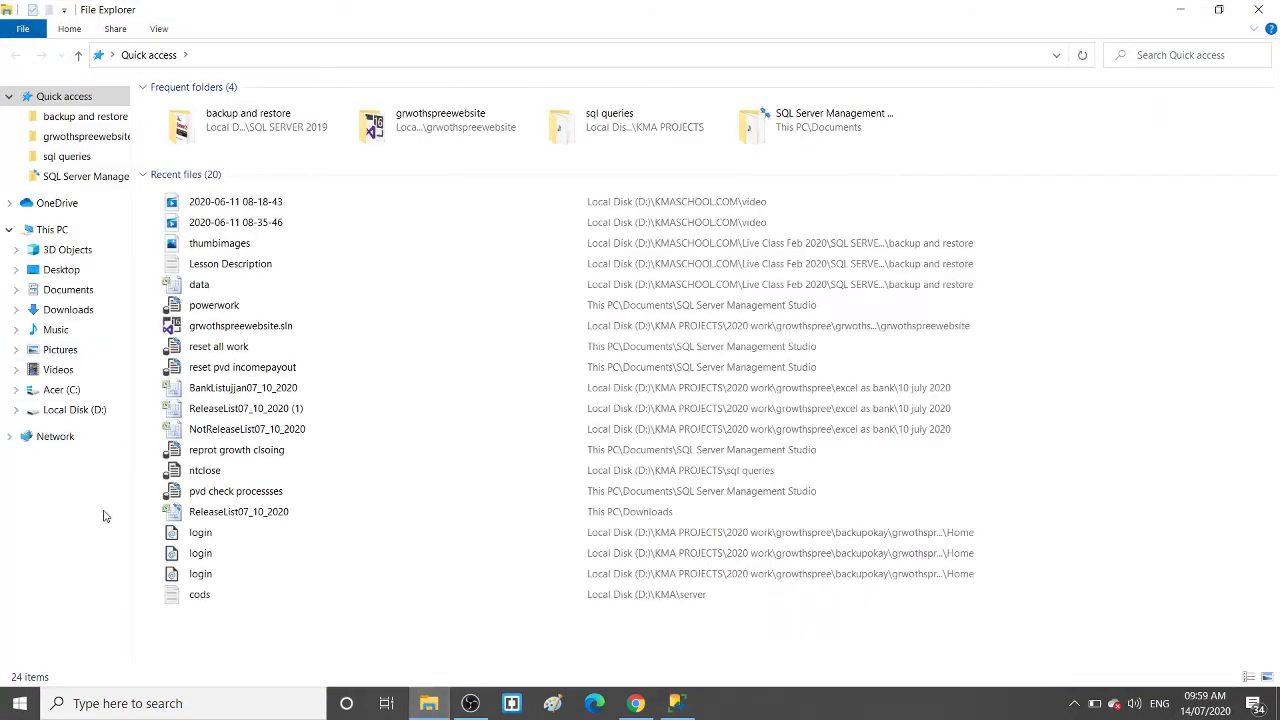
click(82, 409)
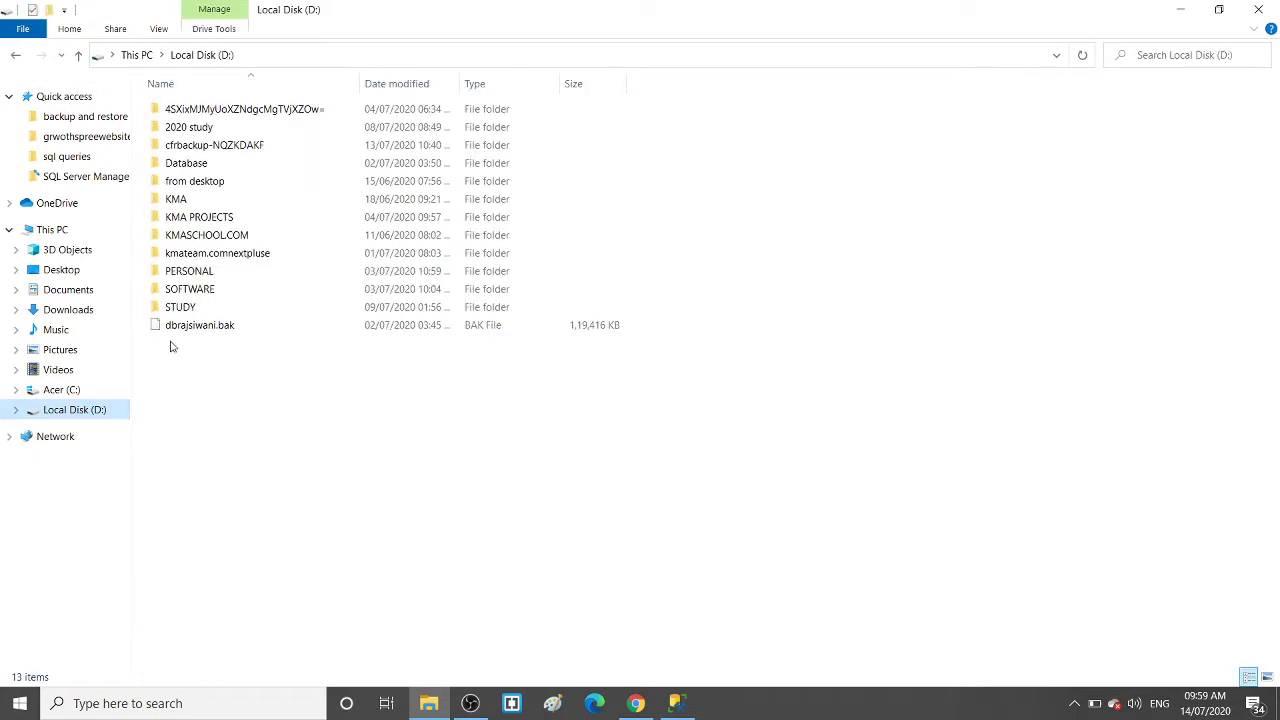
double_click(224, 237)
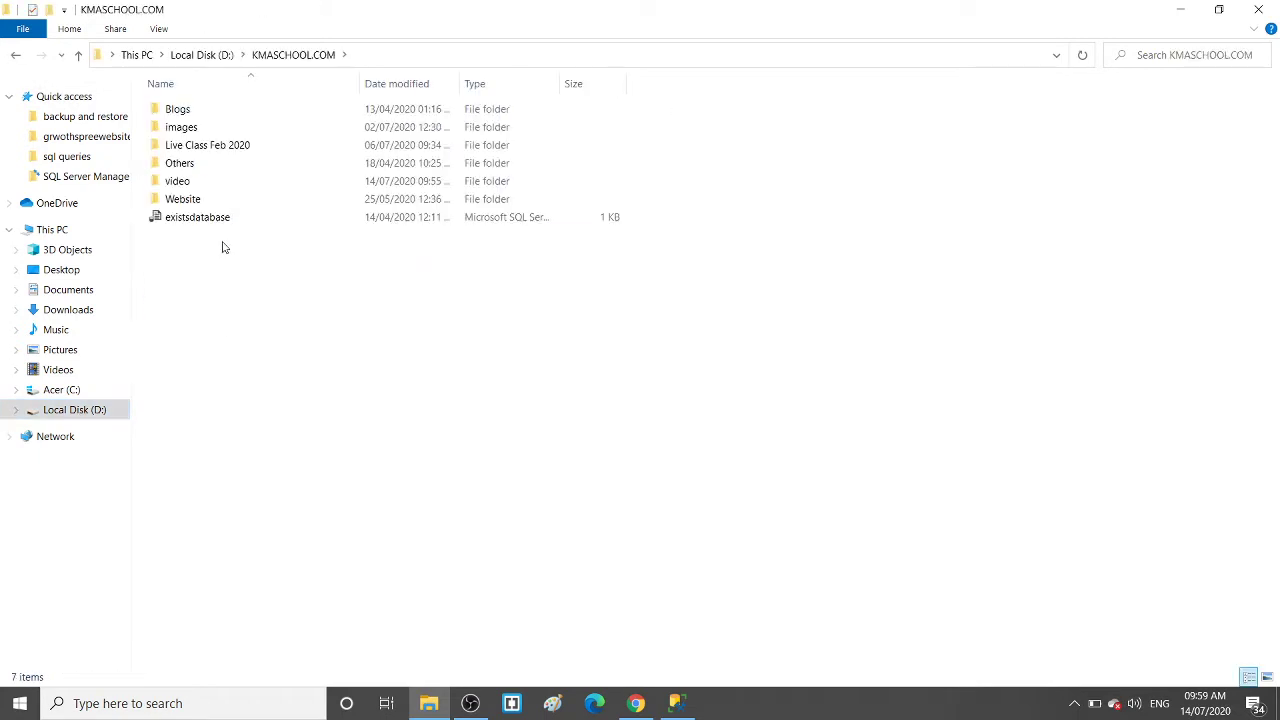
key(Down)
key(Down)
key(Return)
Look over the course folders in Live Class Feb 2020, including mvc .net core and SQL SERVER 2019
key(Down)
key(Down)
key(Down)
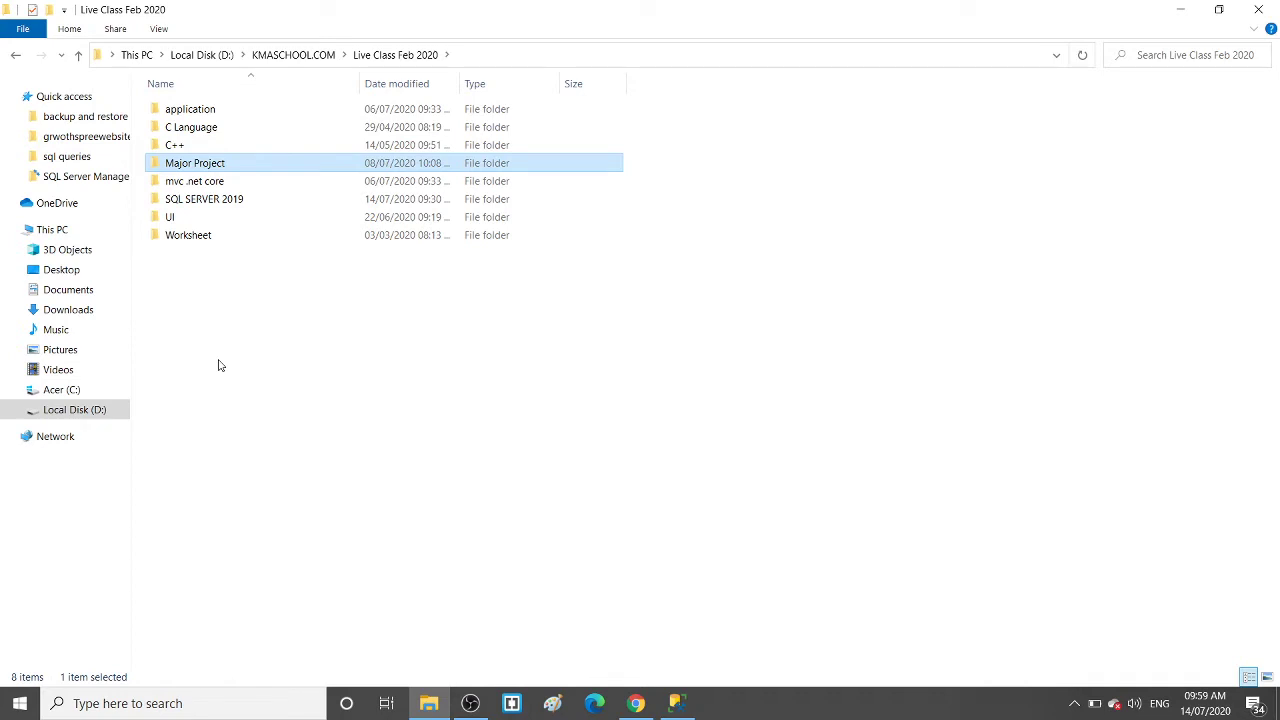
key(Down)
key(Down)
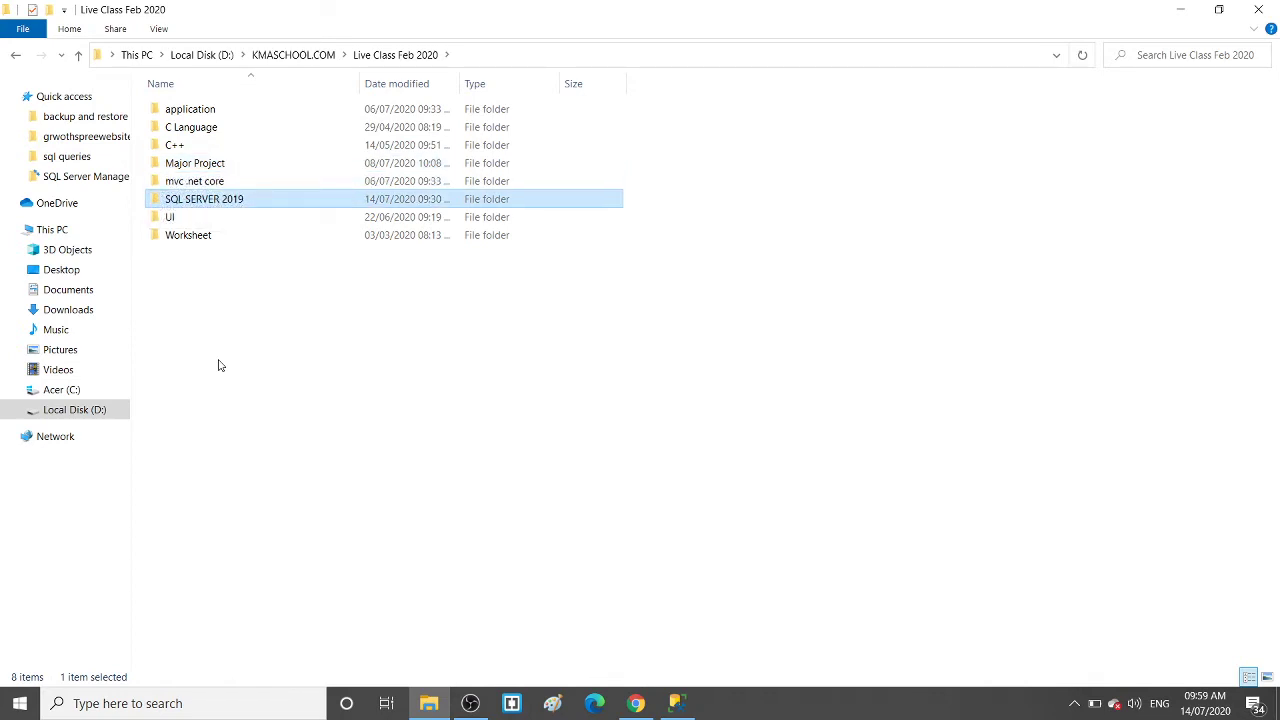
key(Up)
key(Up)
key(Up)
key(Up)
key(Up)
key(Down)
key(Down)
key(Down)
key(Down)
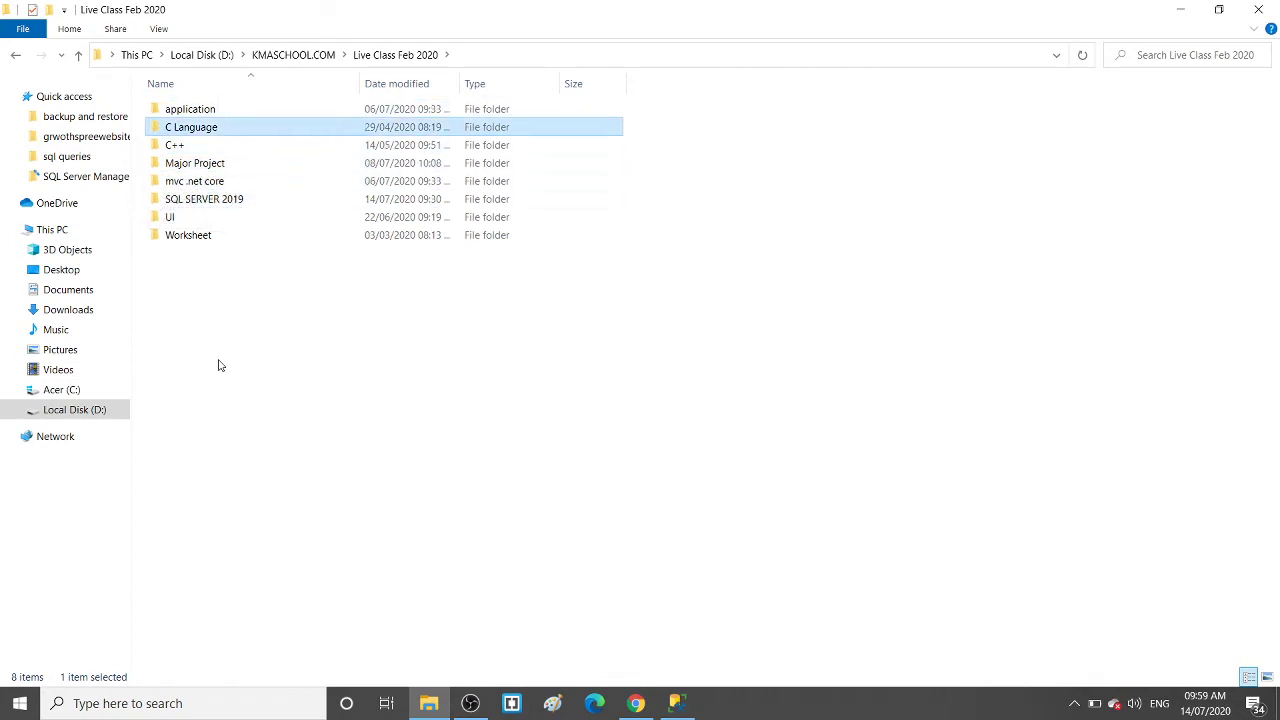
key(Down)
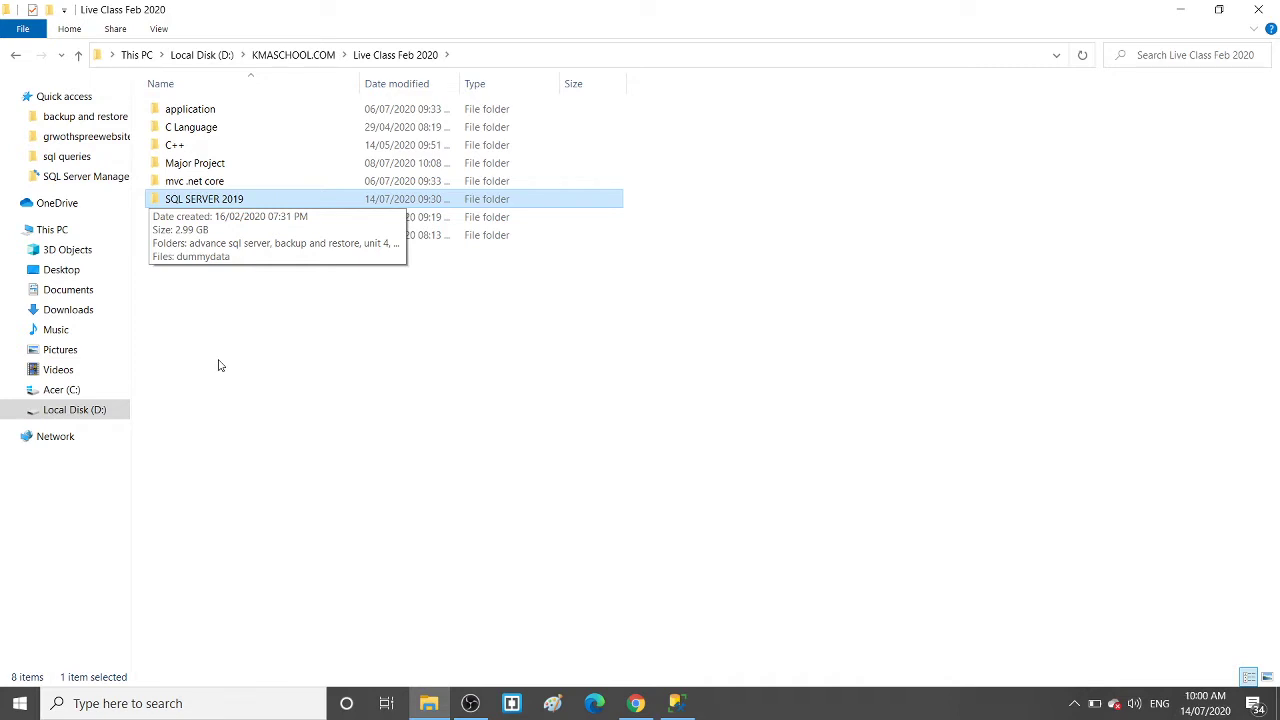
key(Up)
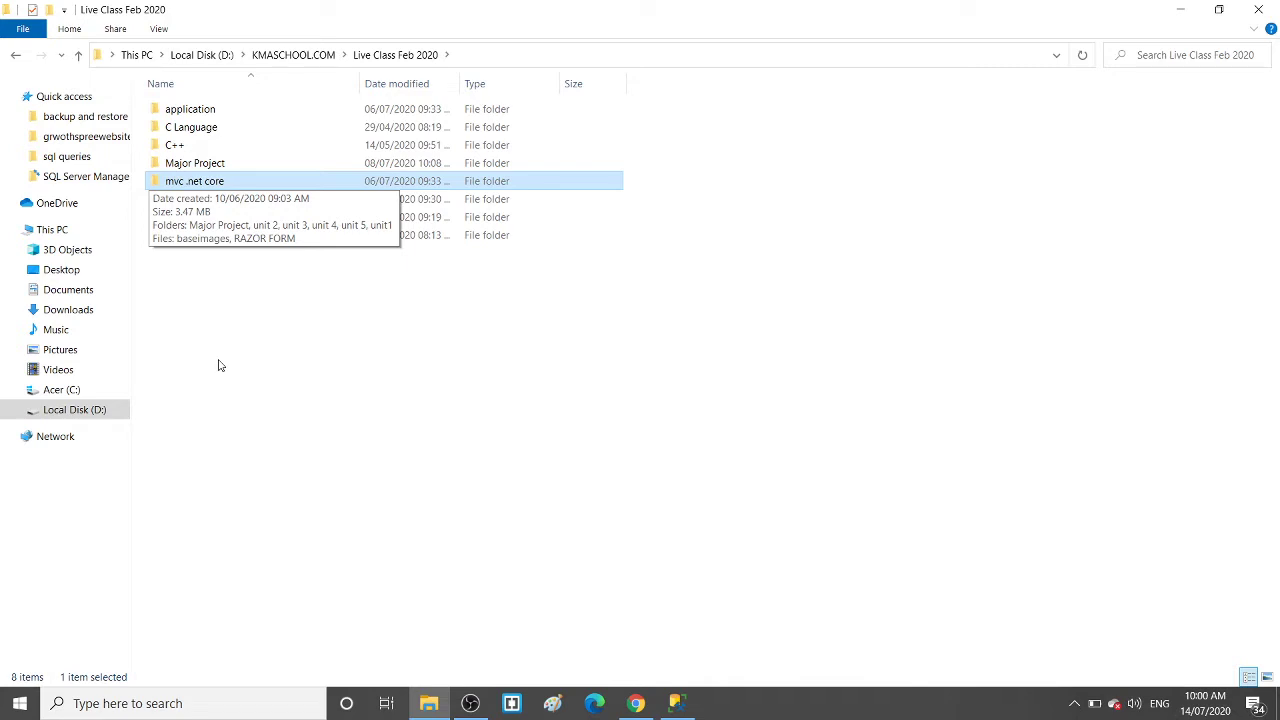
key(Down)
key(Up)
key(Up)
key(Up)
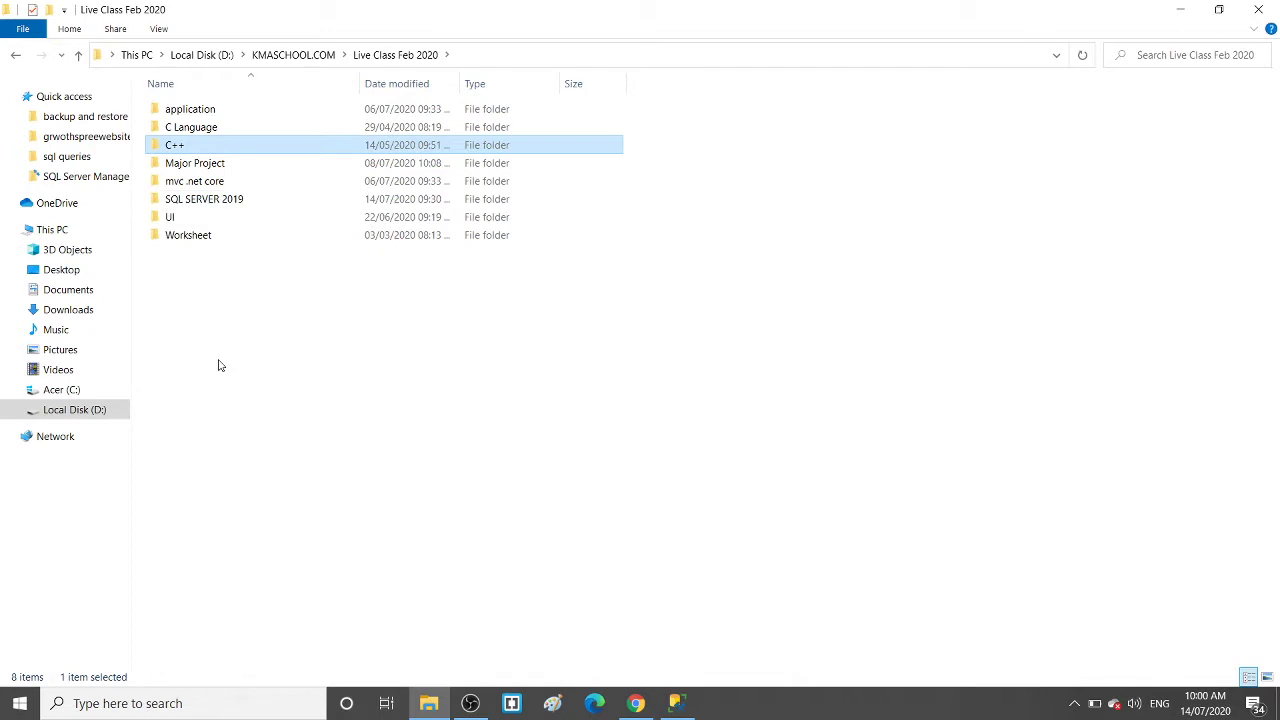
Open the SQL SERVER 2019 folder and go into its backup and restore subfolder
key(Down)
key(Down)
key(Down)
key(Return)
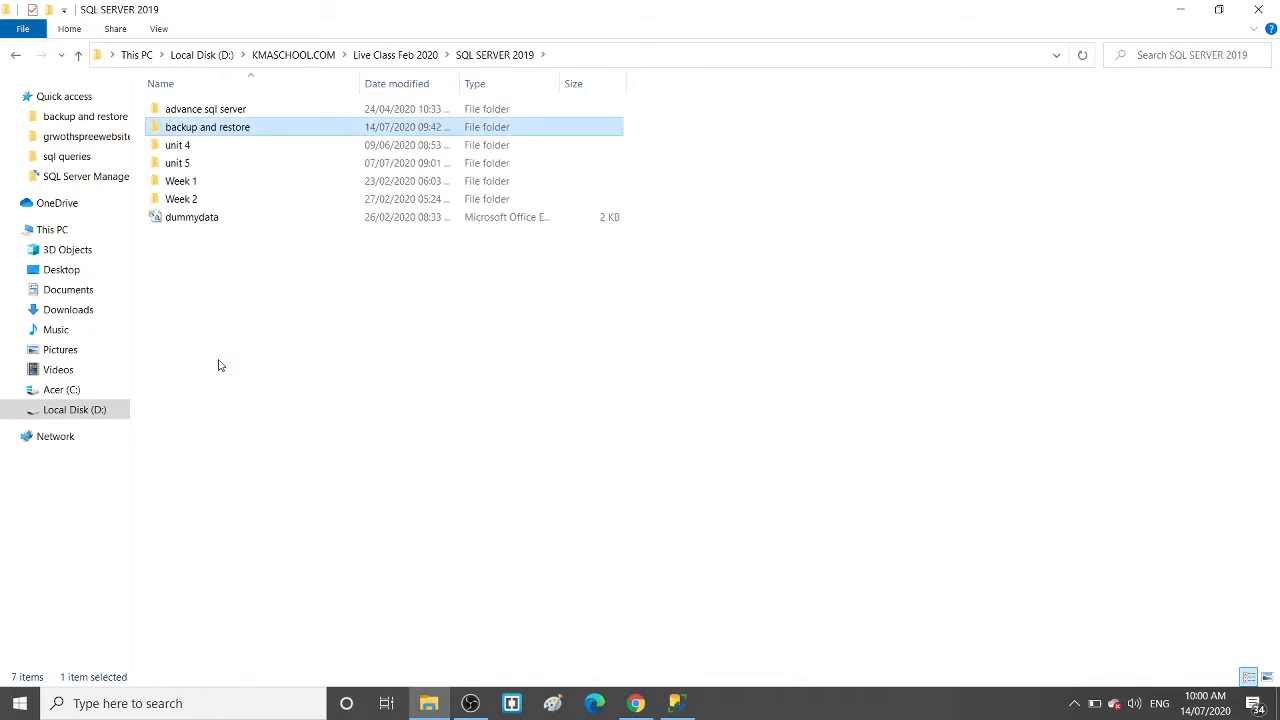
key(Return)
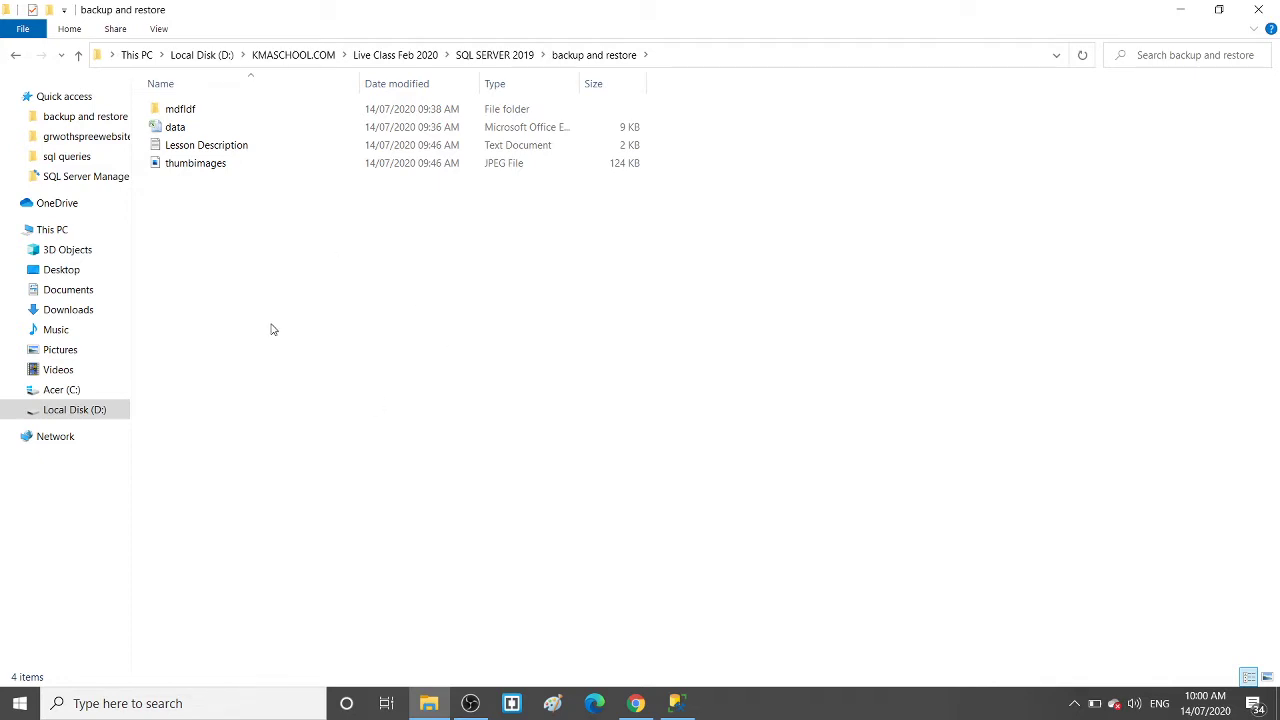
click(122, 709)
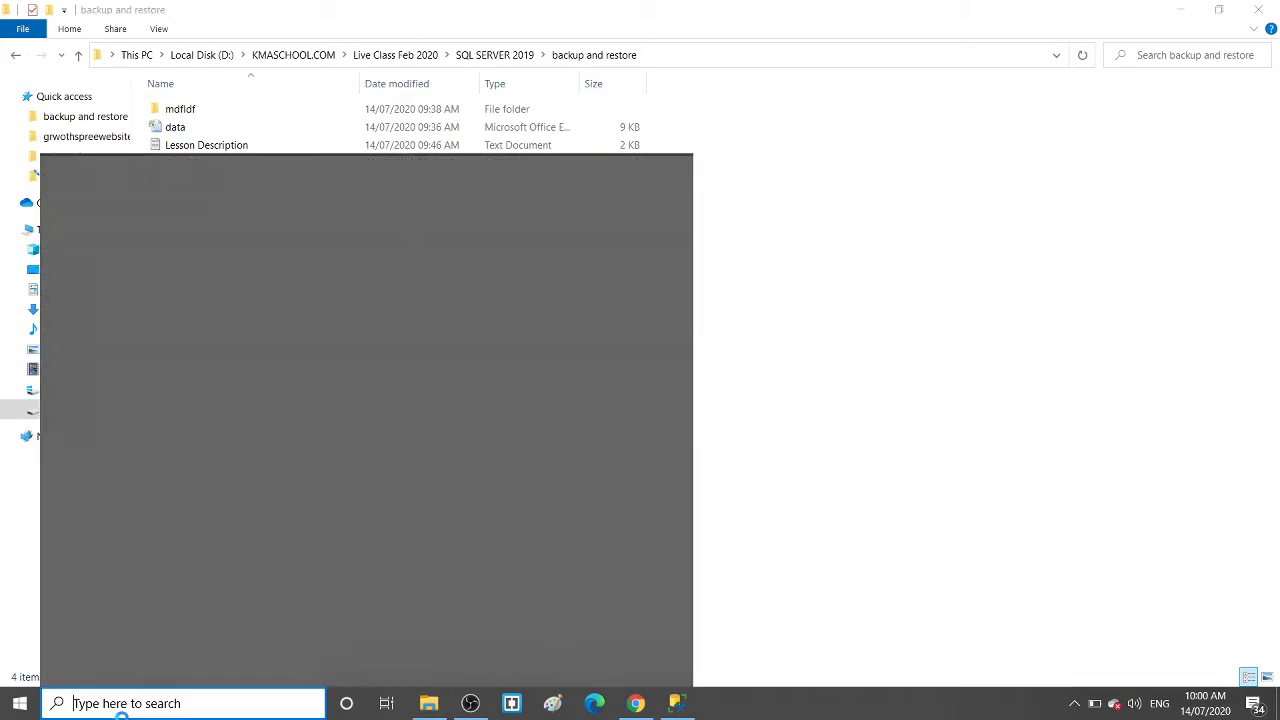
text(notepak)
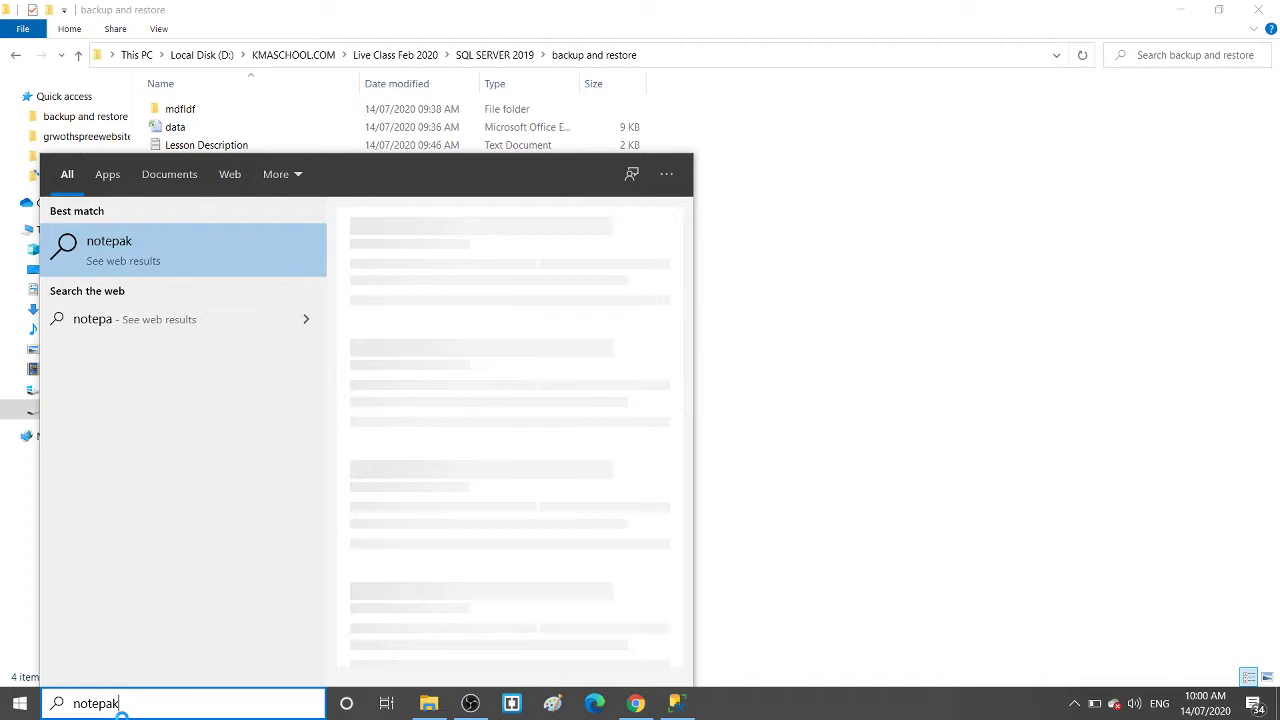
key(Escape)
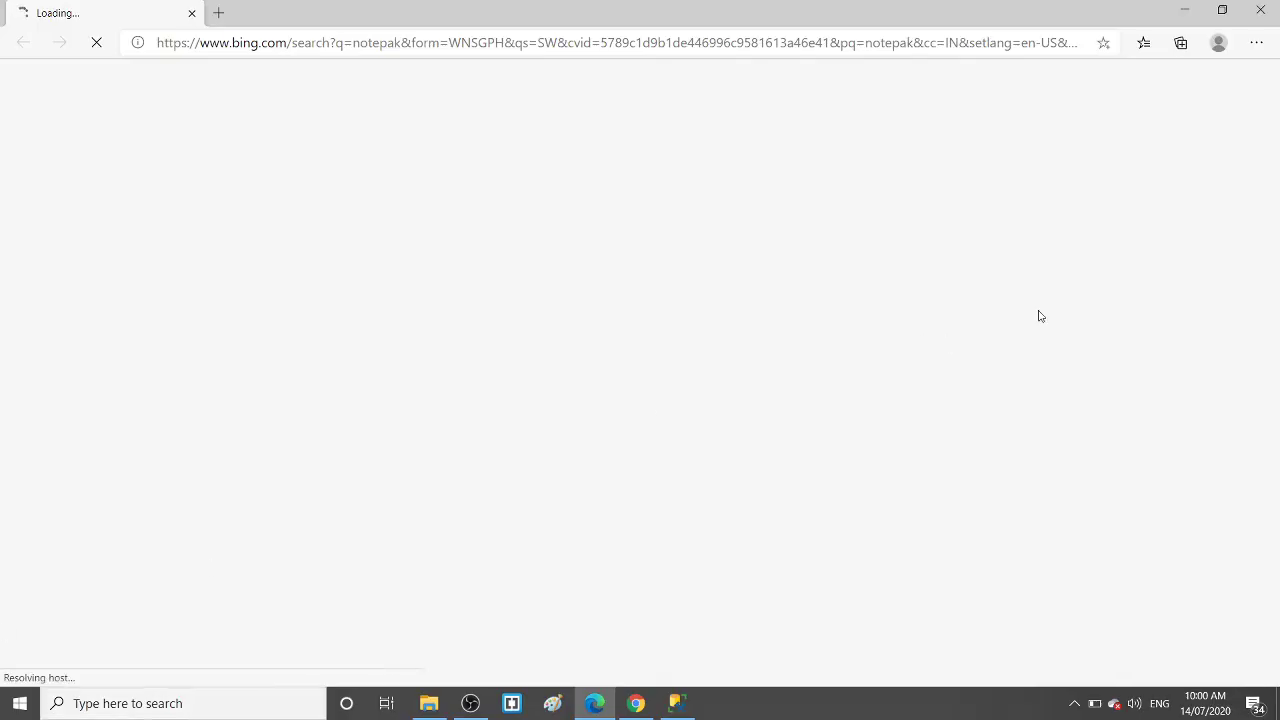
click(1260, 10)
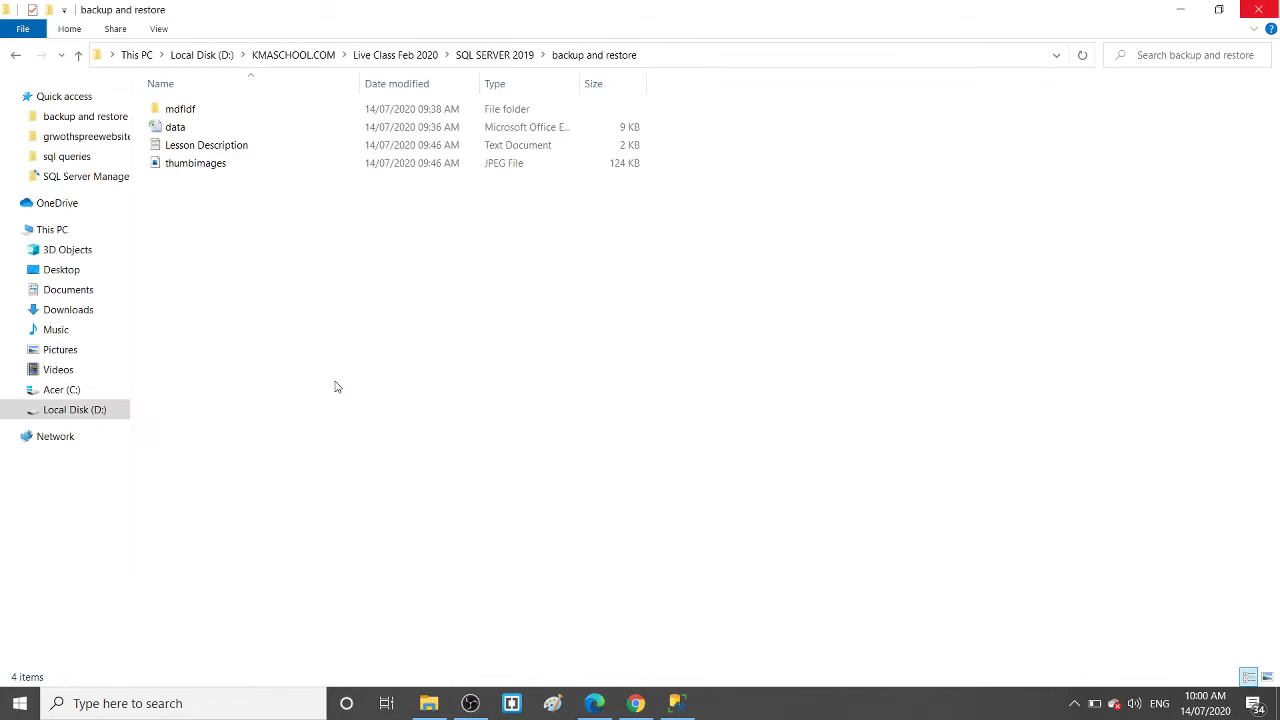
Open Notepad and write the heading "database" on the second line of the blank document
click(110, 700)
text(notepad)
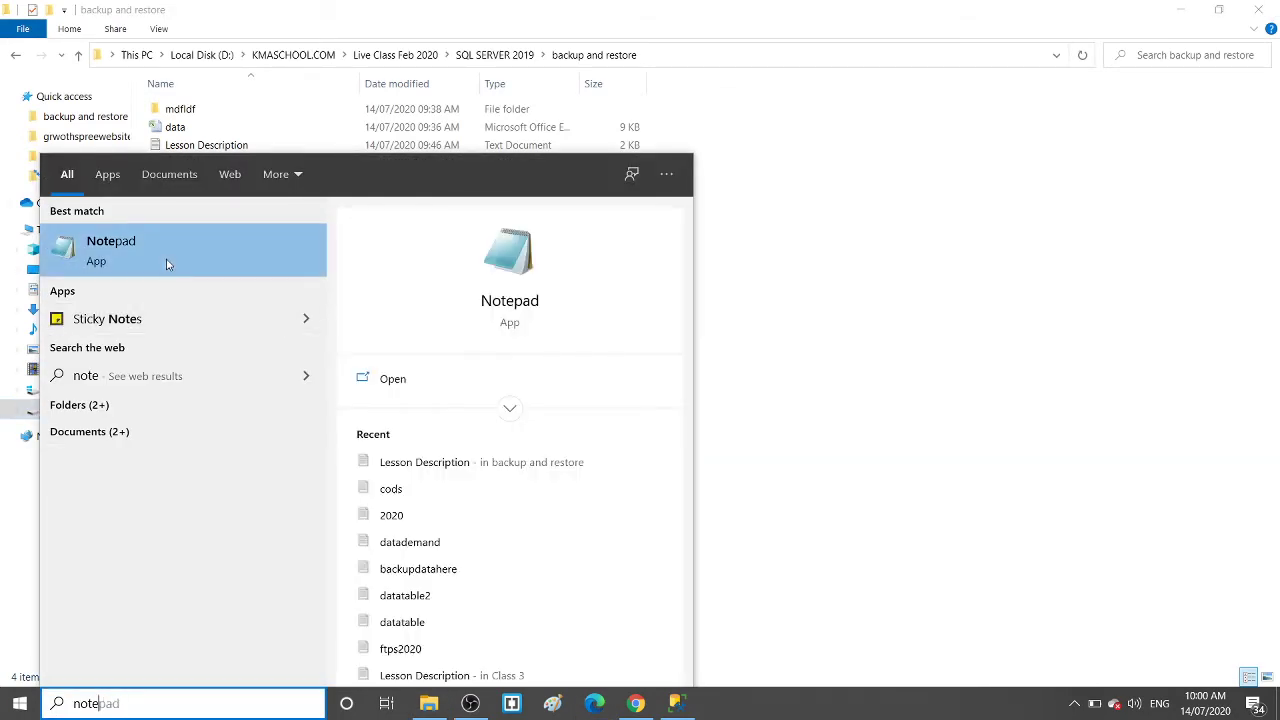
click(167, 265)
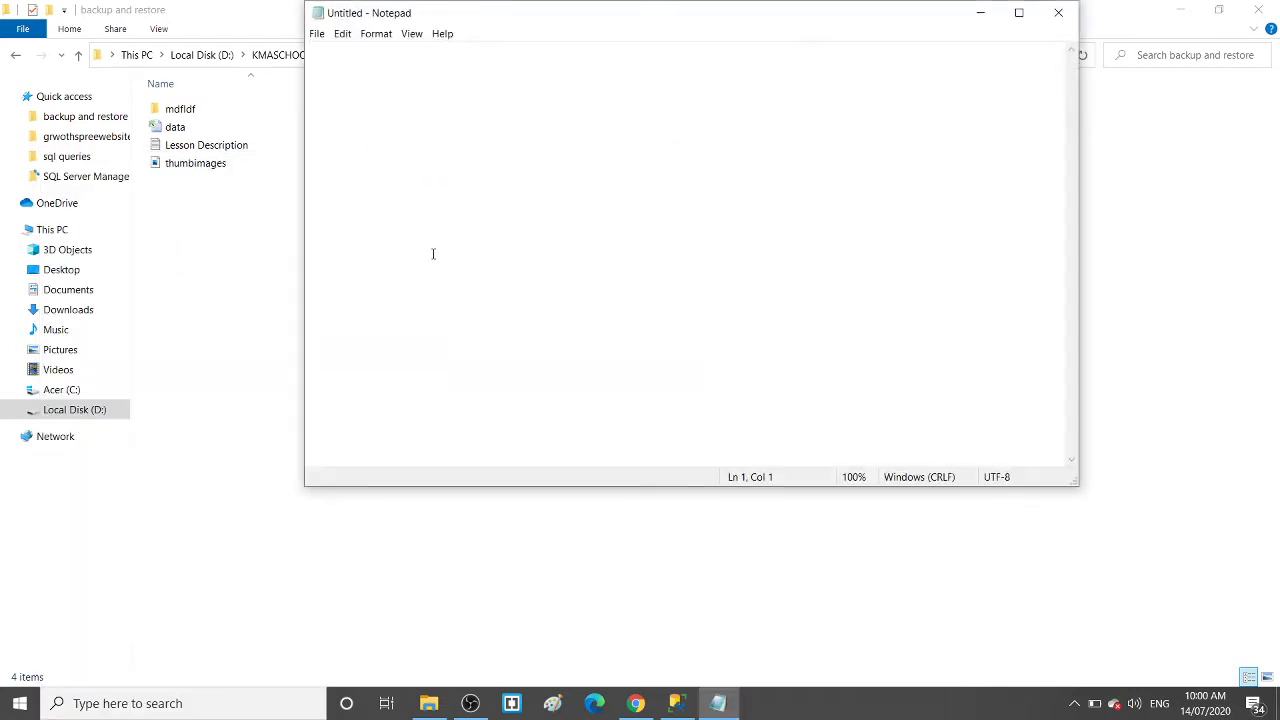
key(Return)
text(database)
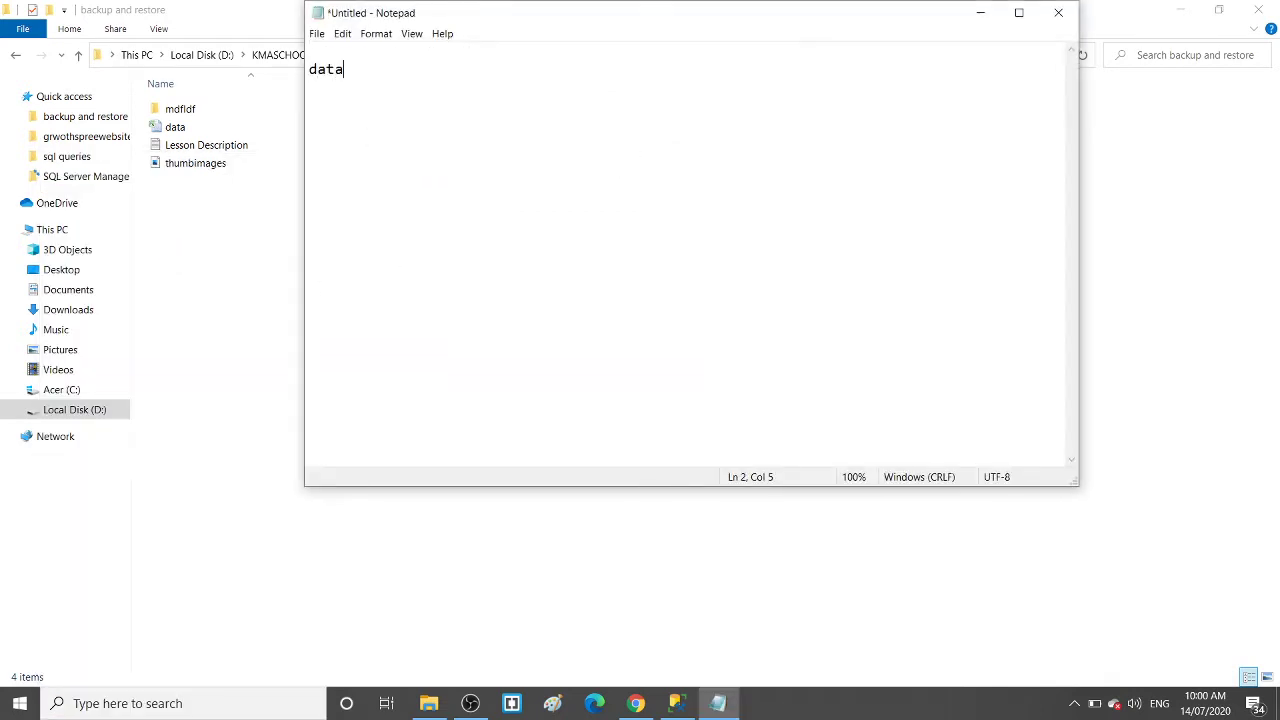
Add a "backup" heading under database with the entries ".bak" and "mdf ldf copy" on separate lines
key(Return)
key(Return)
text(backup)
key(Return)
key(Tab)
key(BackSpace)
text(.bak   )
text(   mdf lef)
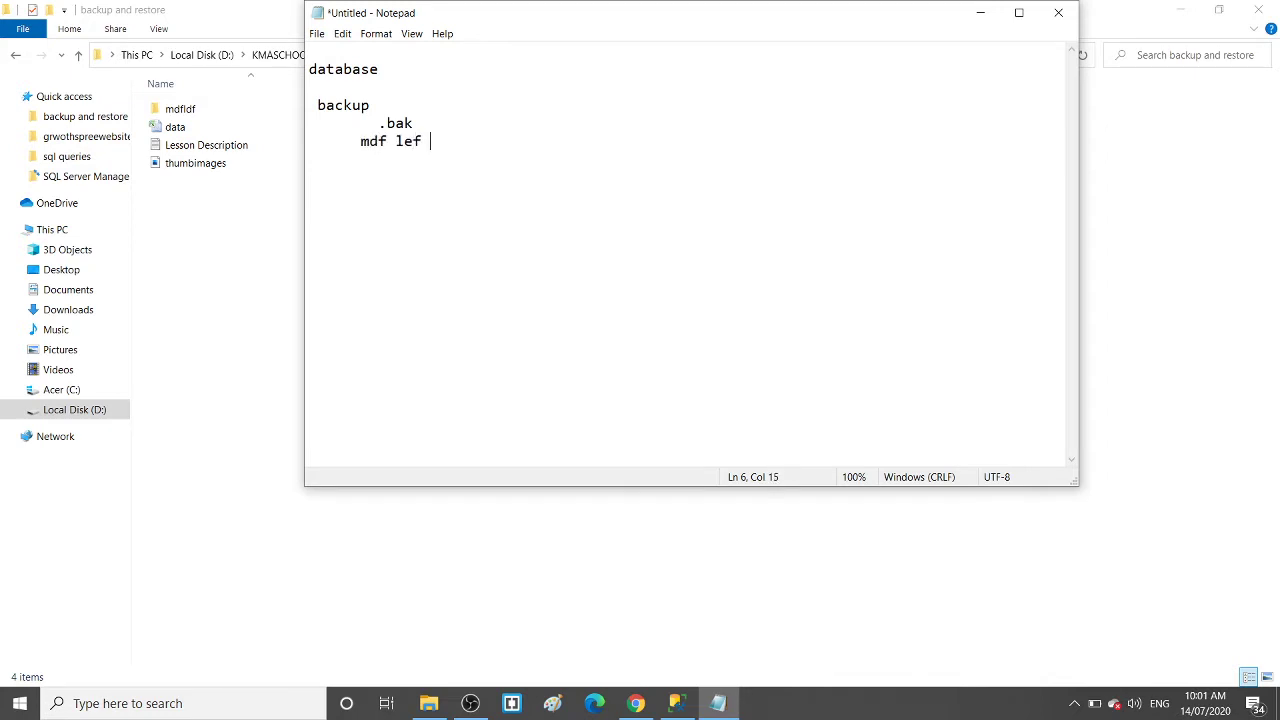
key(BackSpace)
key(BackSpace)
key(BackSpace)
text(df copy)
Number the two backup entries 1 and 2, and add a third entry numbered 3 reading "excel file data"
key(Return)
key(Up)
key(Down)
key(Up)
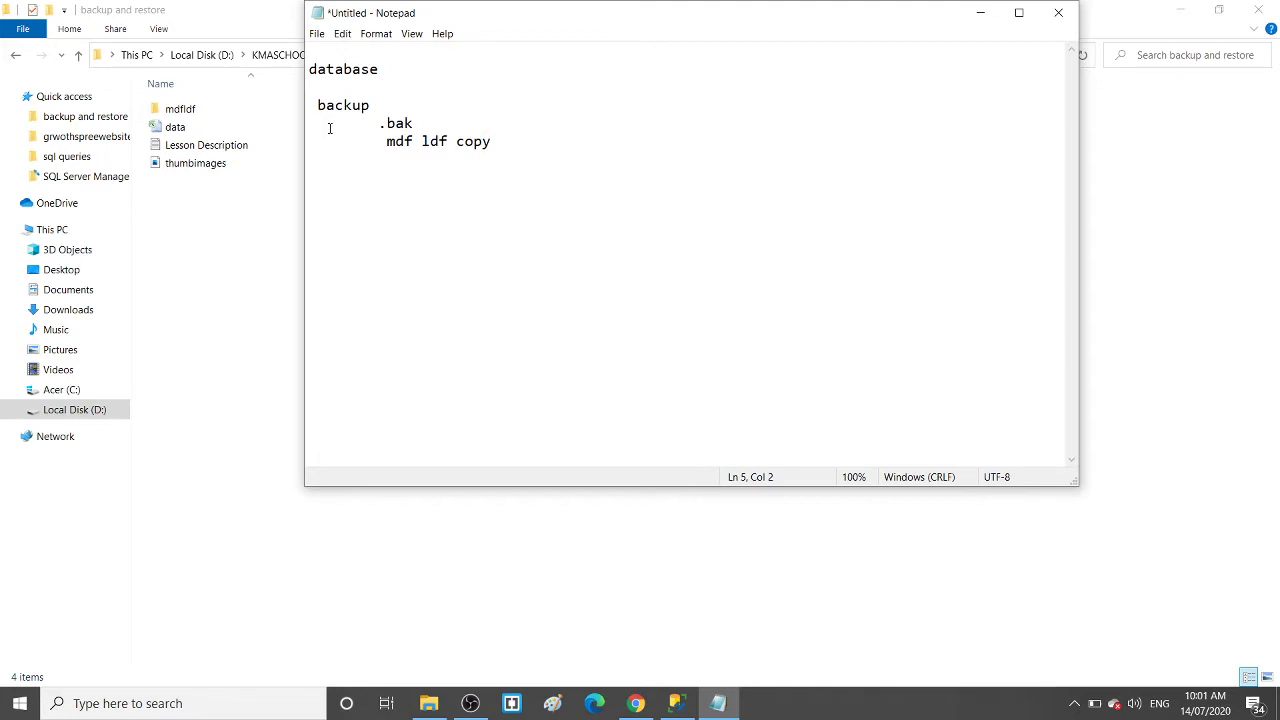
text(1)
key(Down)
text(2)
key(Down)
text(3	excel file data)
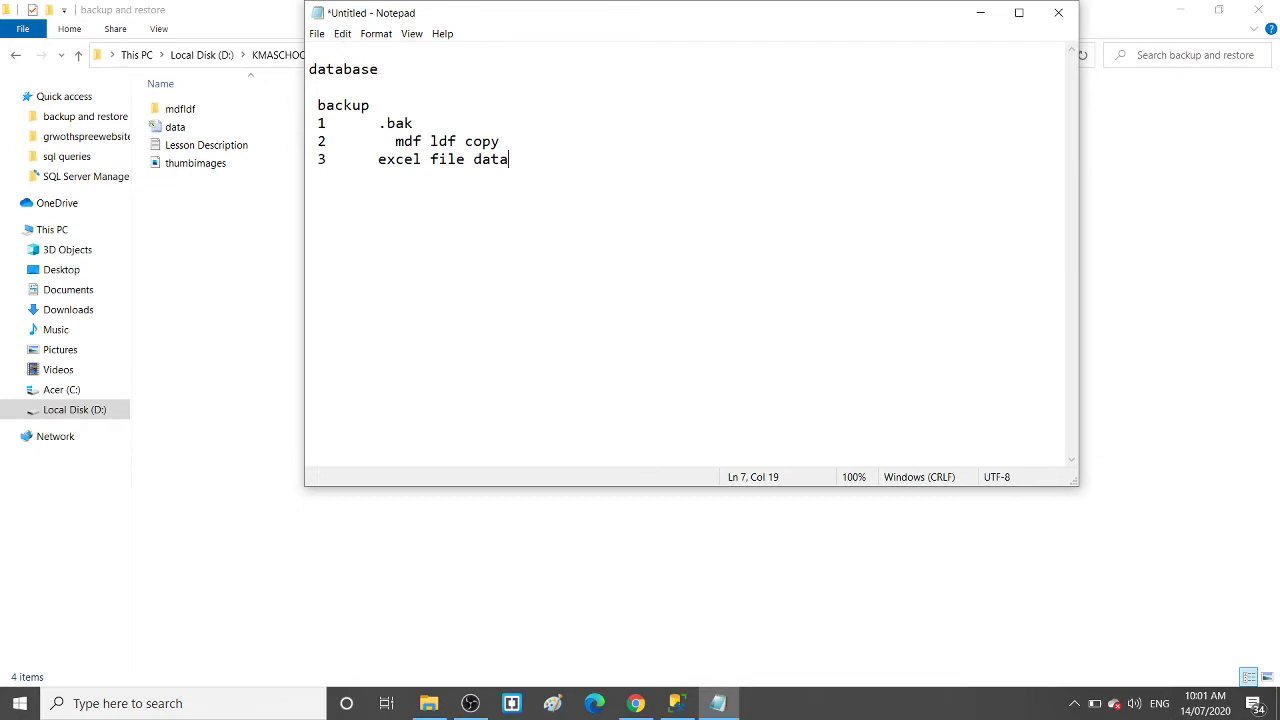
Add a "restore" section below the backup list with the entries 1 .bak, 2 mdf ldf and 3 excel
key(Return)
text(restore)
key(Return)
text(1   .bak)
key(Return)
text(2)
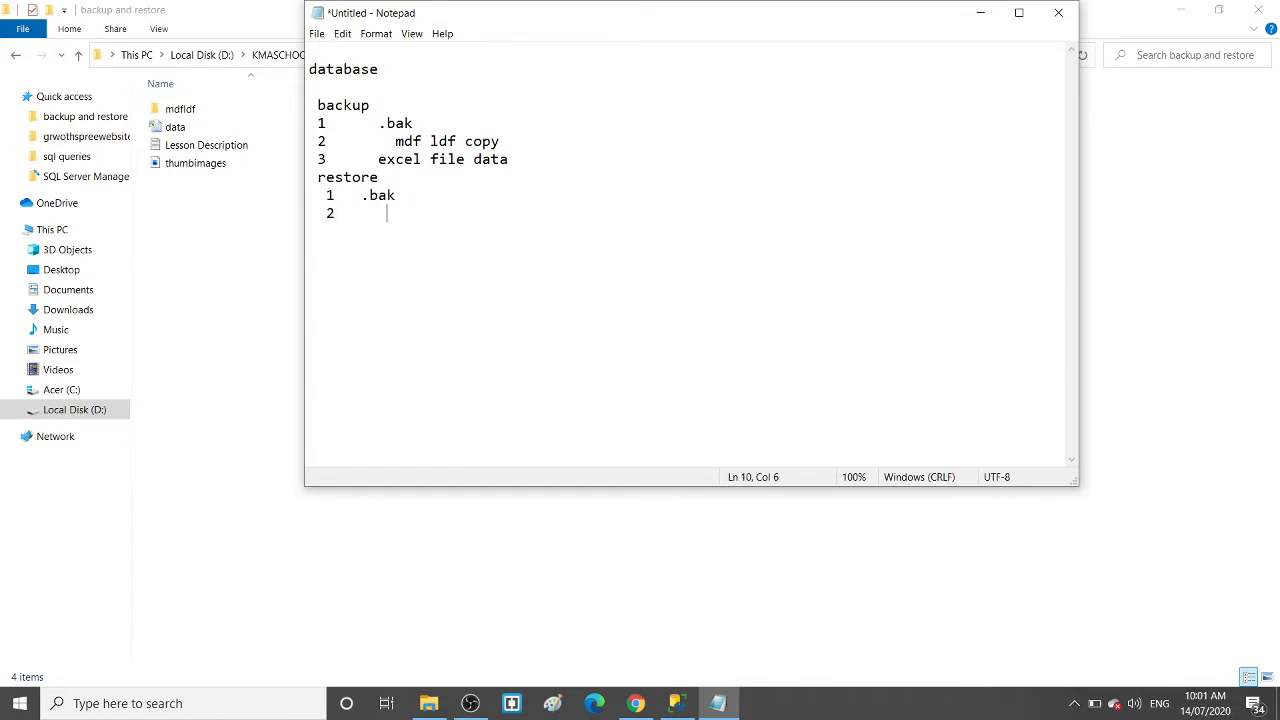
text(     mdf ldf )
text(  2)
key(BackSpace)
text(3   excel )
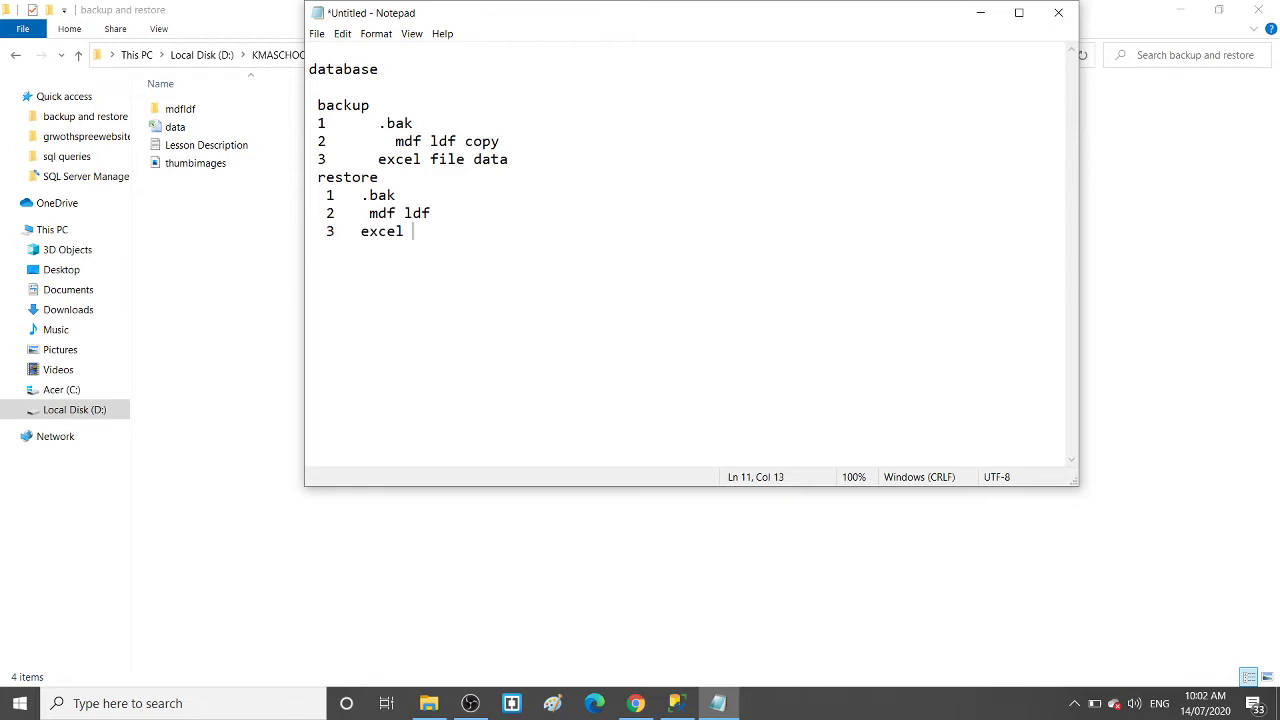
Complete the third restore entry in the notes so that it reads "excel data"
text(data)
Switch to File Explorer, create a folder named "bakup" inside the backup and restore folder, and open it
click(221, 237)
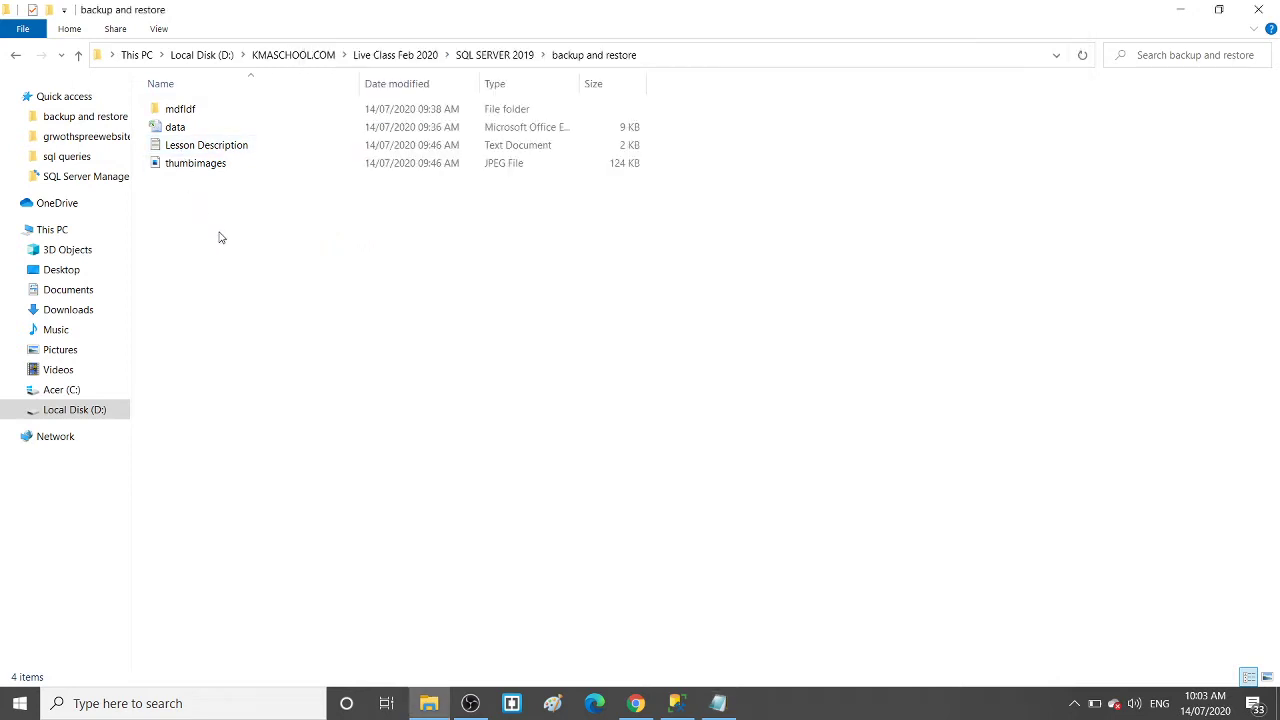
right_click(221, 237)
mouse_move(334, 494)
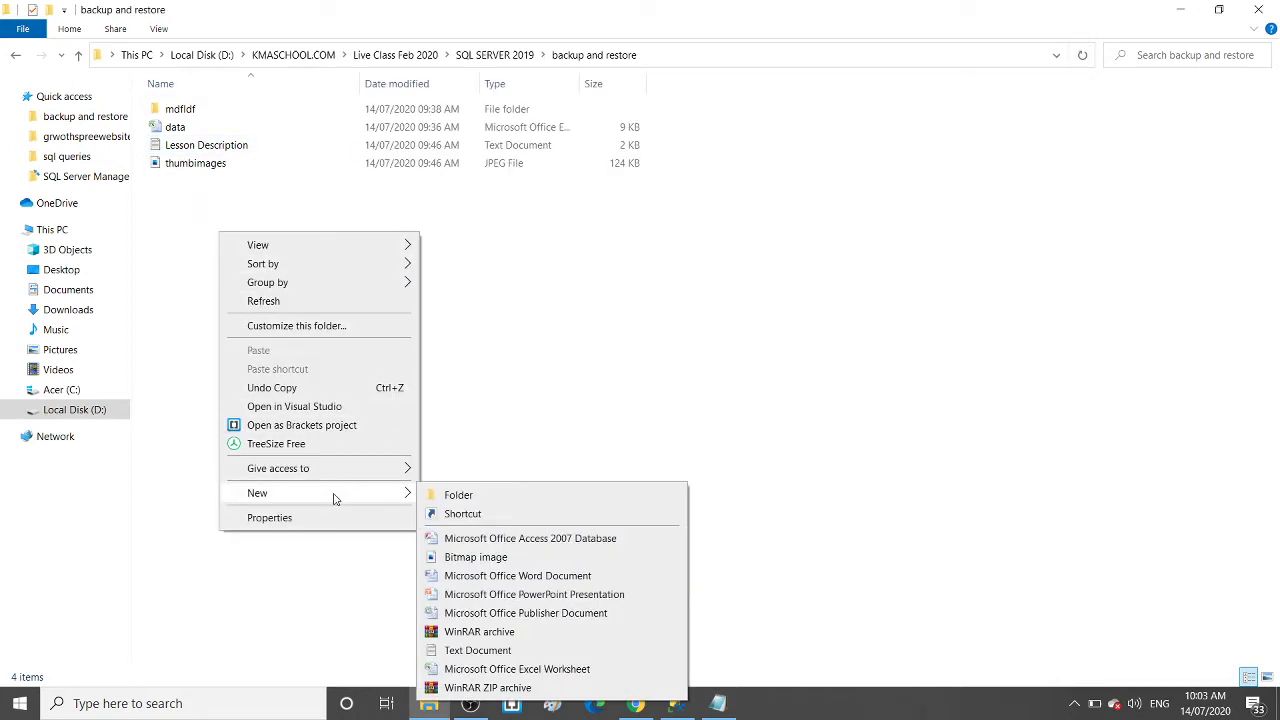
click(449, 494)
text(bak)
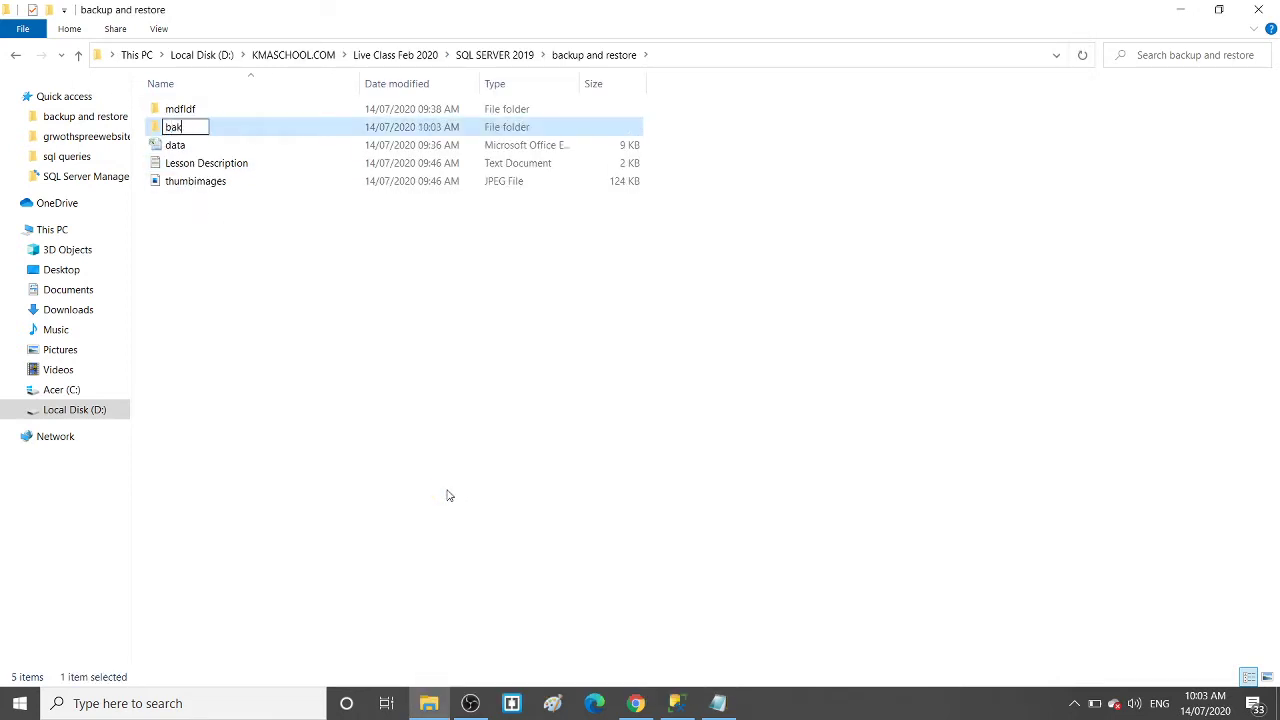
text(up)
key(Return)
key(Return)
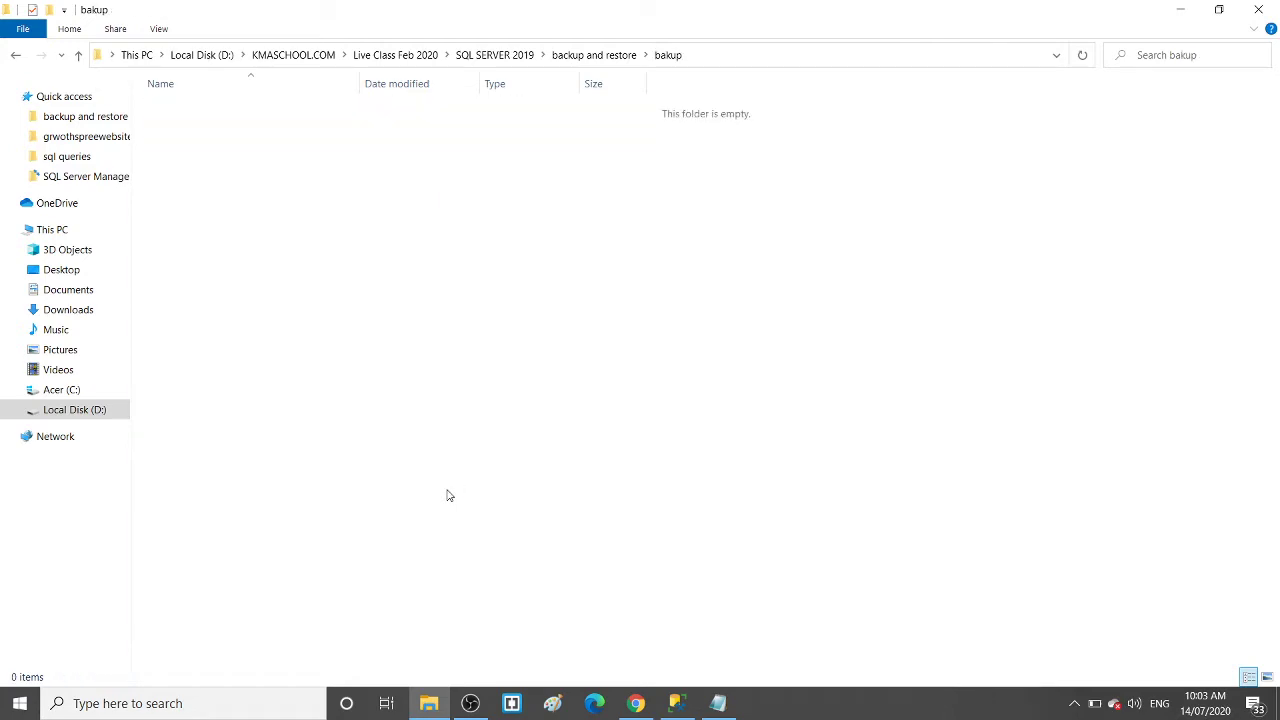
Switch to SQL Server Management Studio, start a full backup of the dbprofiler database, and remove its default disk destination
click(677, 704)
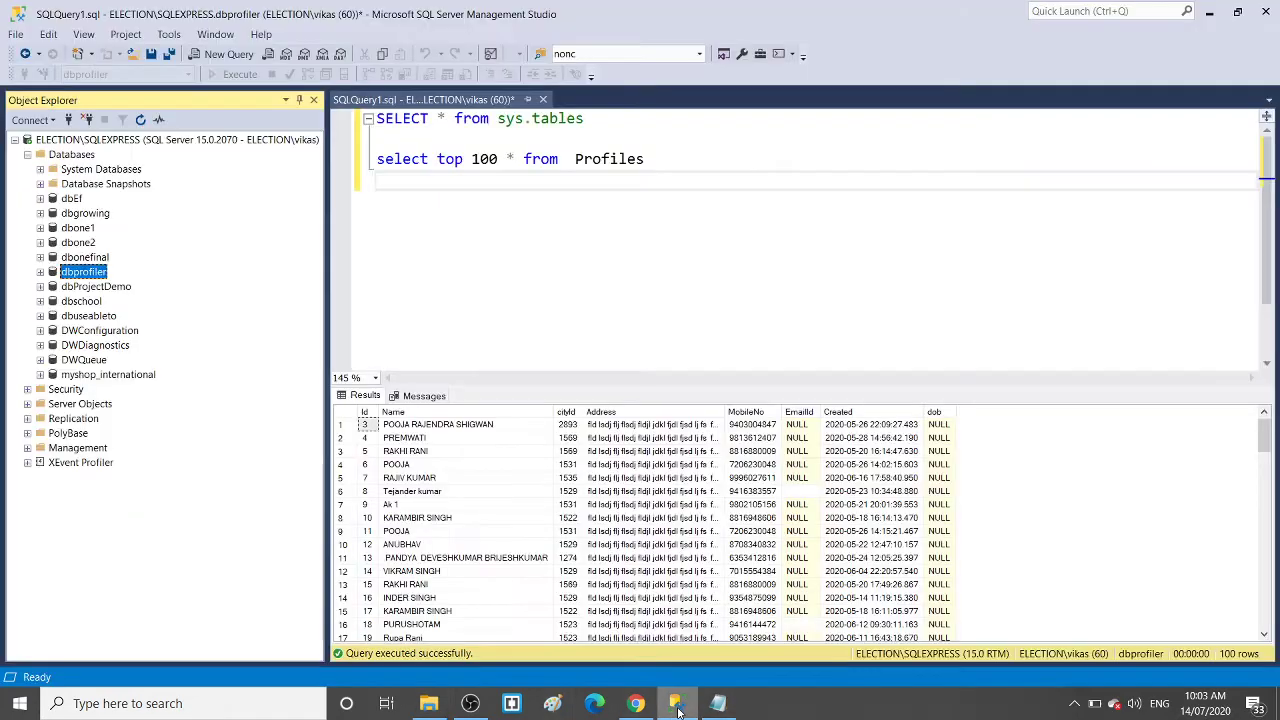
right_click(68, 278)
key(Down)
key(Down)
key(Down)
key(Down)
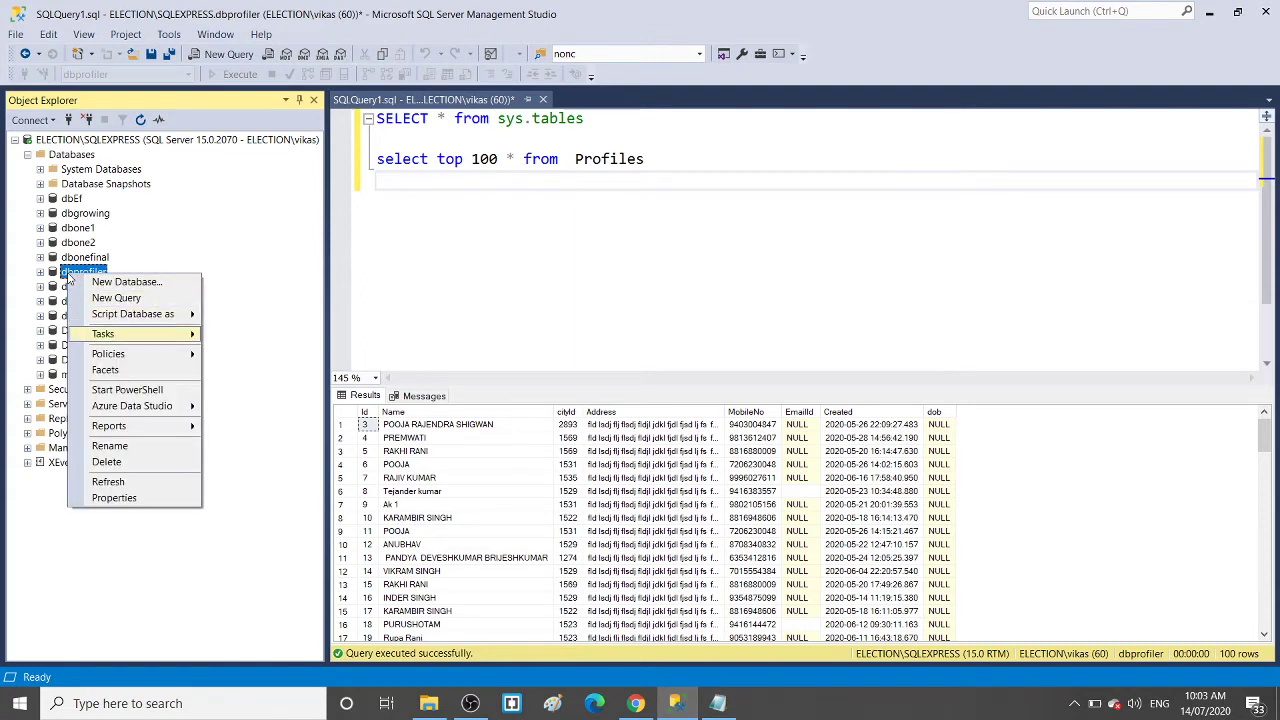
key(Right)
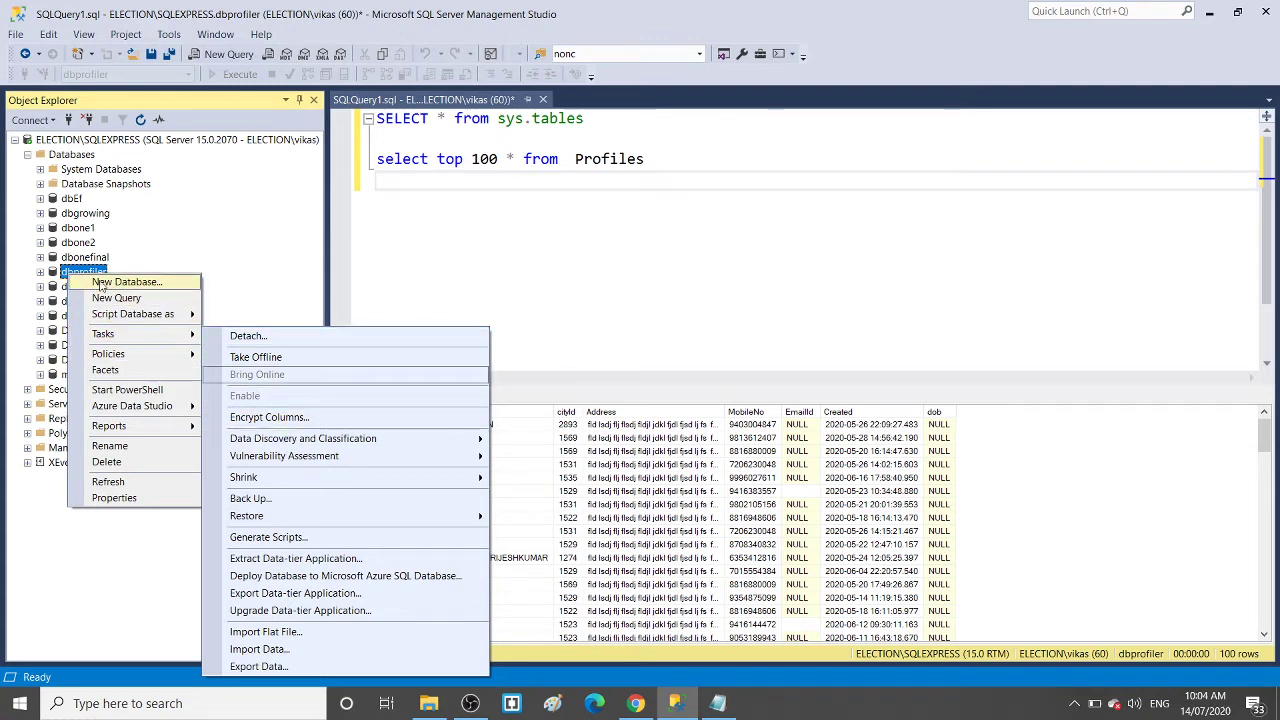
mouse_move(120, 335)
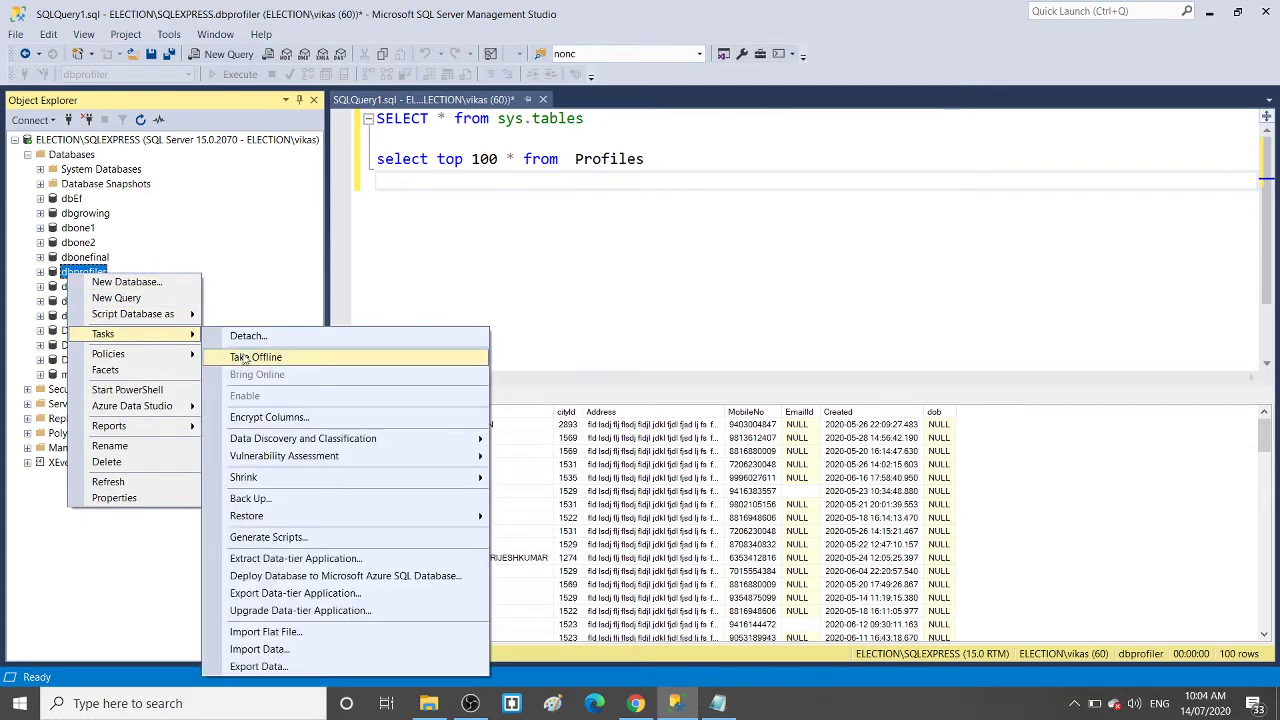
click(265, 500)
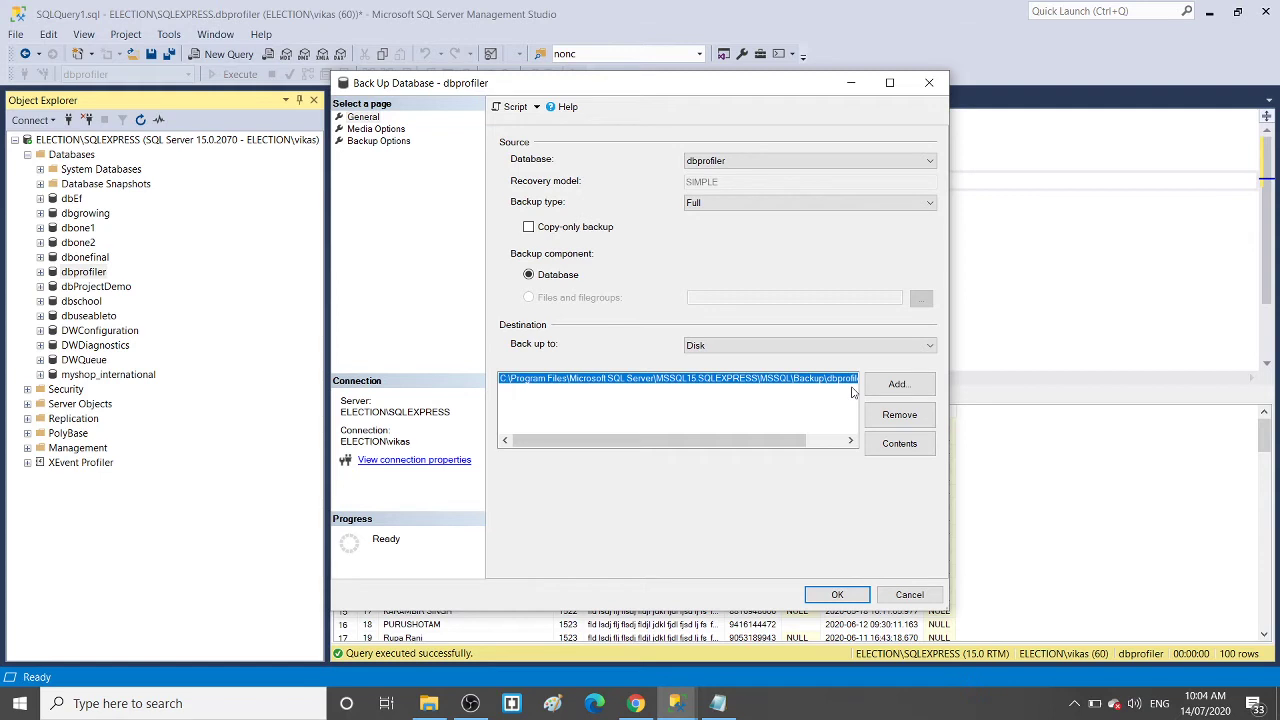
click(873, 417)
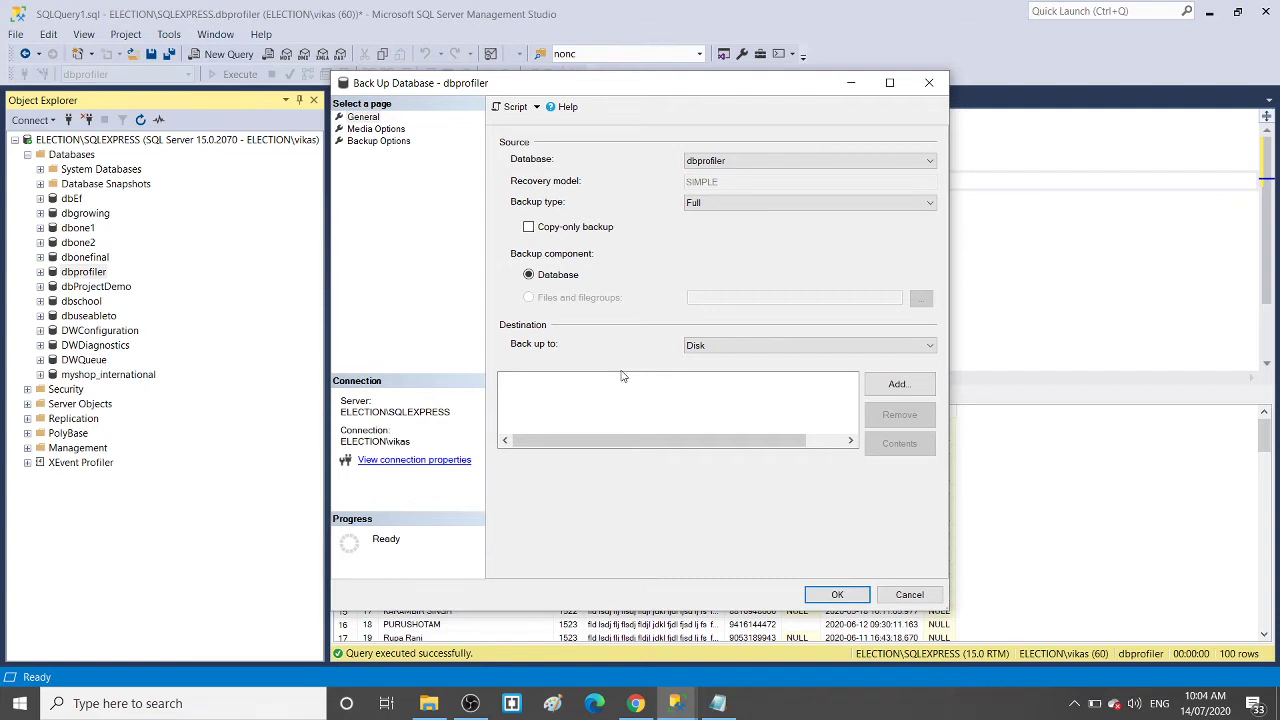
click(358, 145)
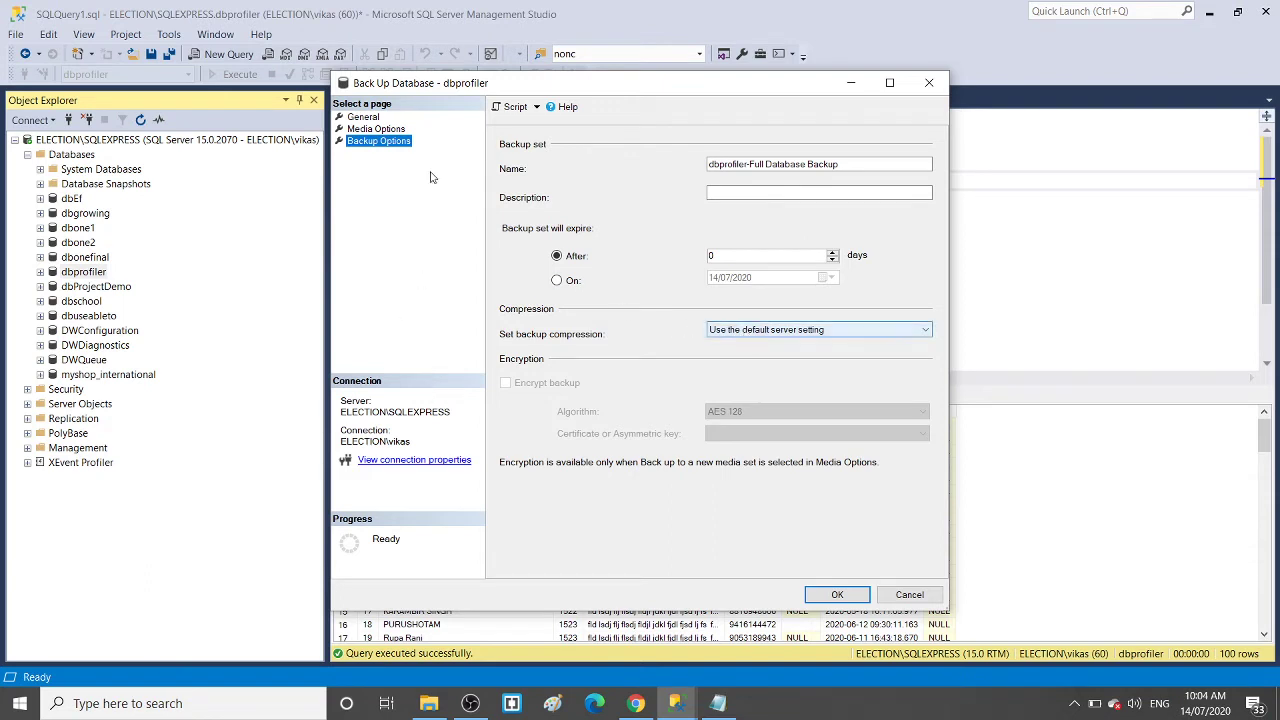
click(363, 117)
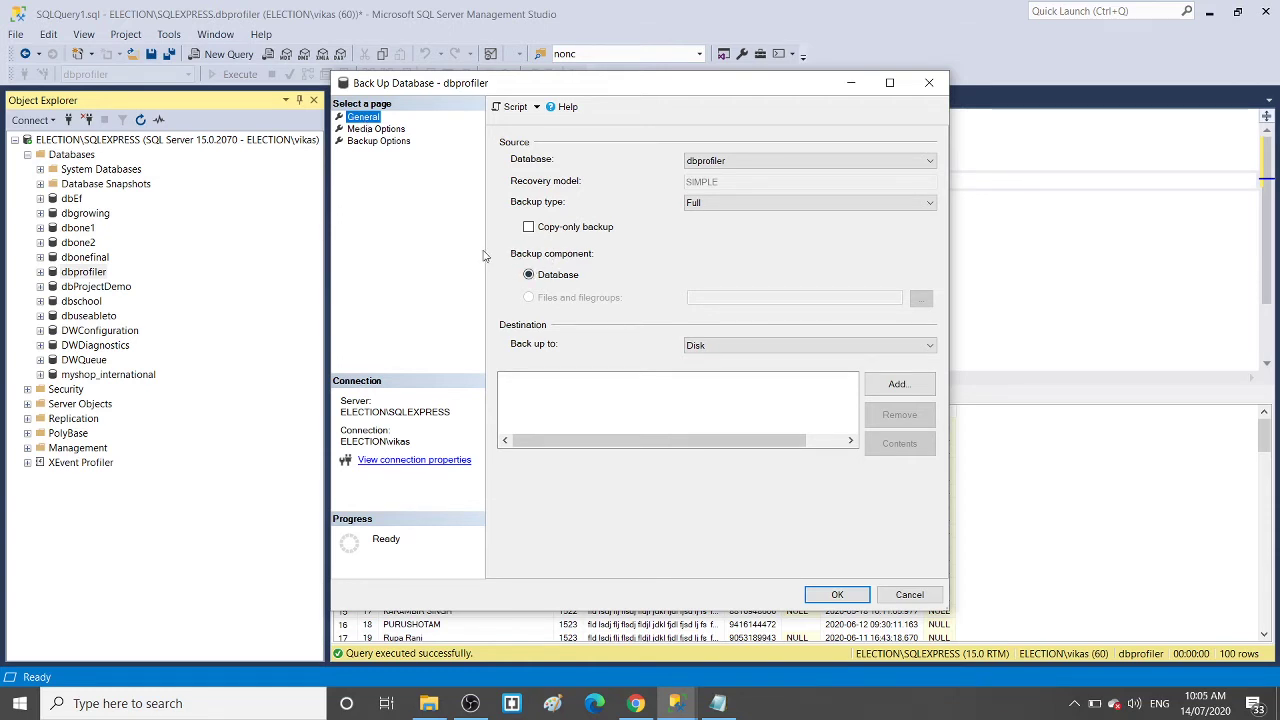
Add a disk backup destination and browse to D:\KMASCHOOL.COM\Live Class Feb 2020\SQL SERVER 2019\backup and restore\bakup
click(895, 387)
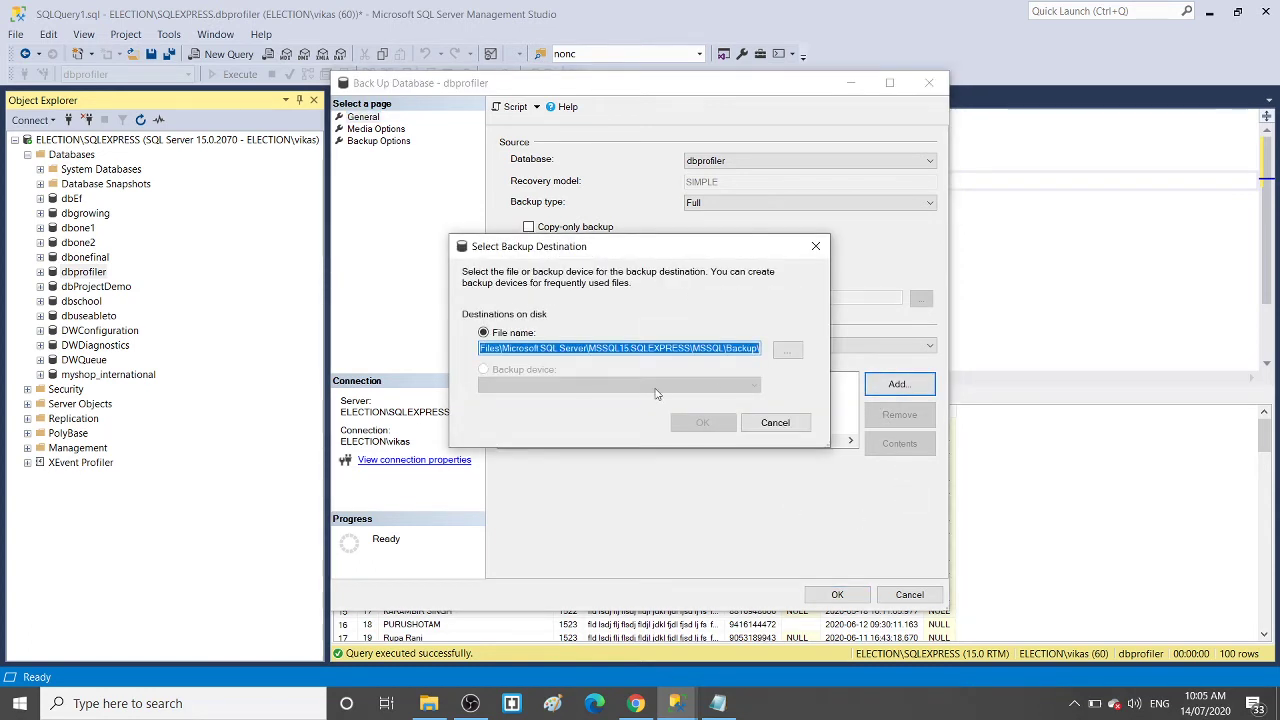
click(786, 351)
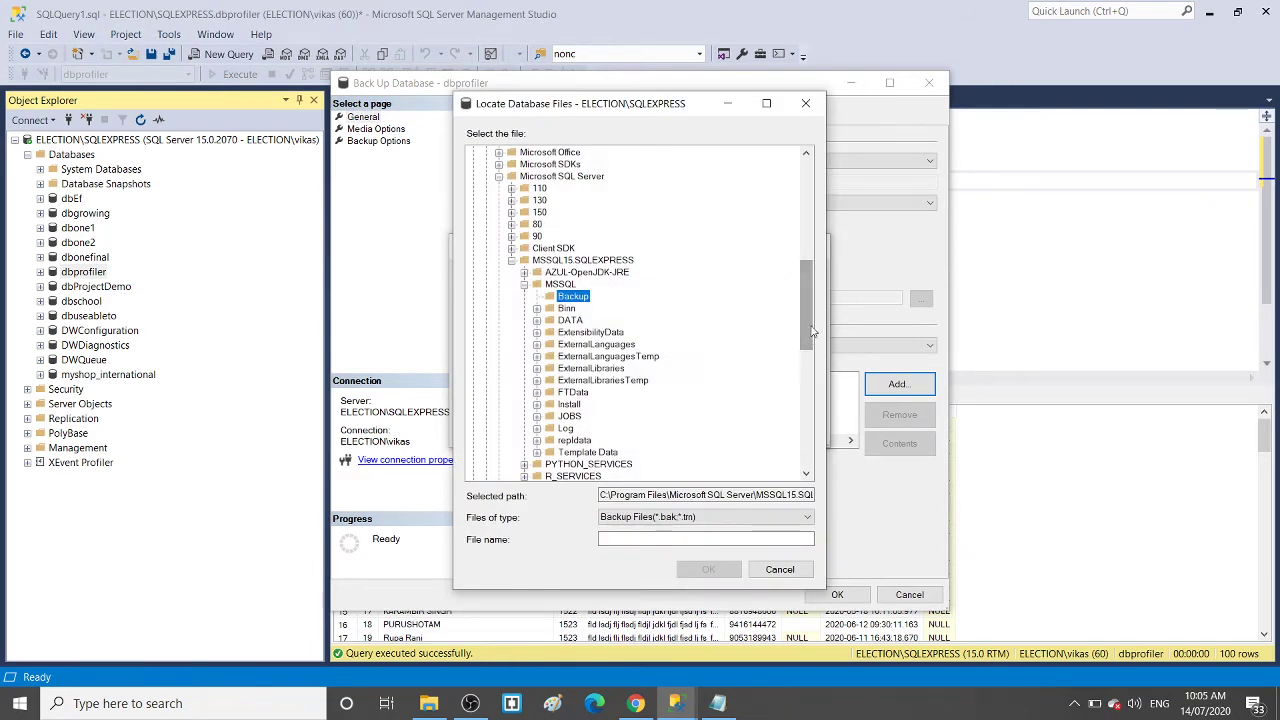
drag(808, 330, 808, 225)
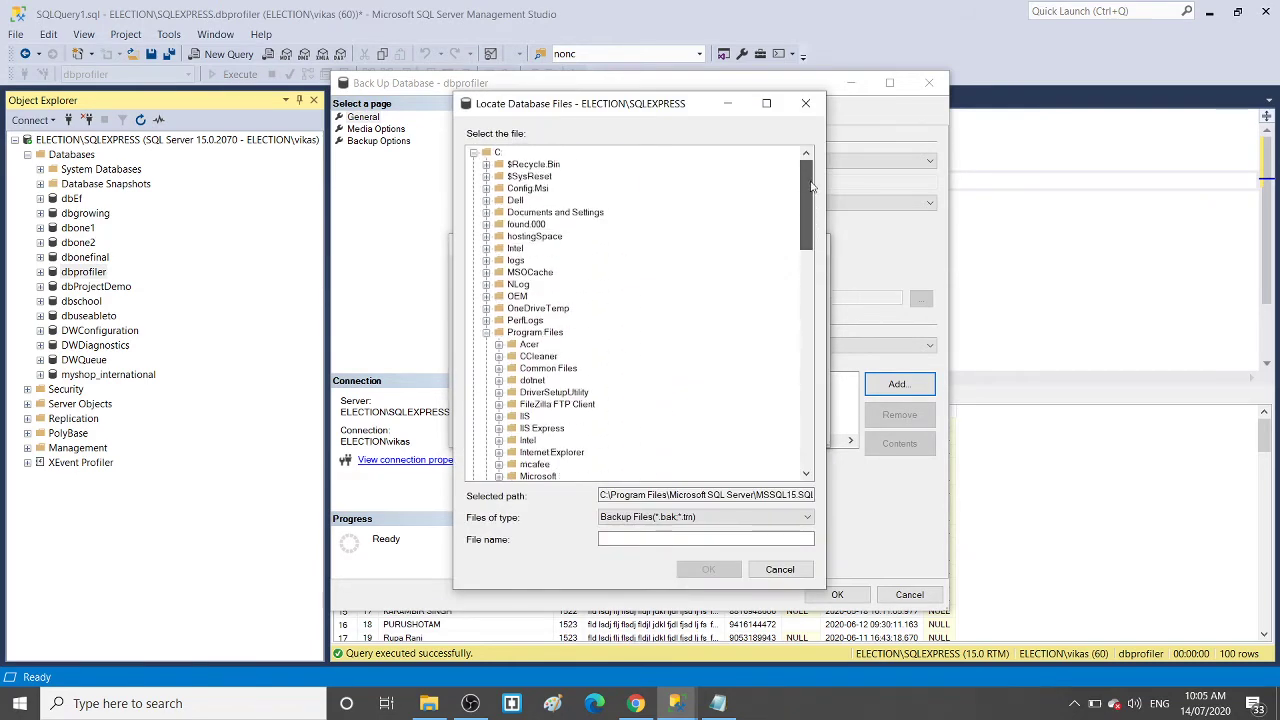
click(473, 152)
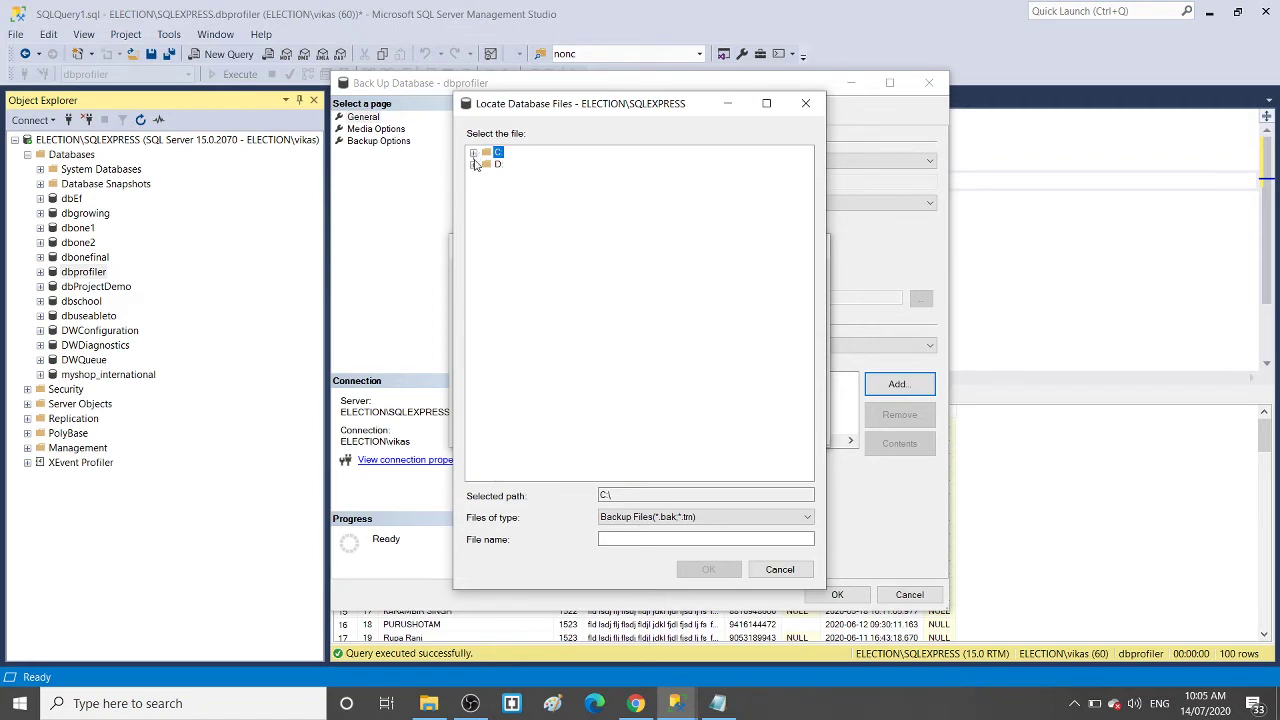
click(474, 164)
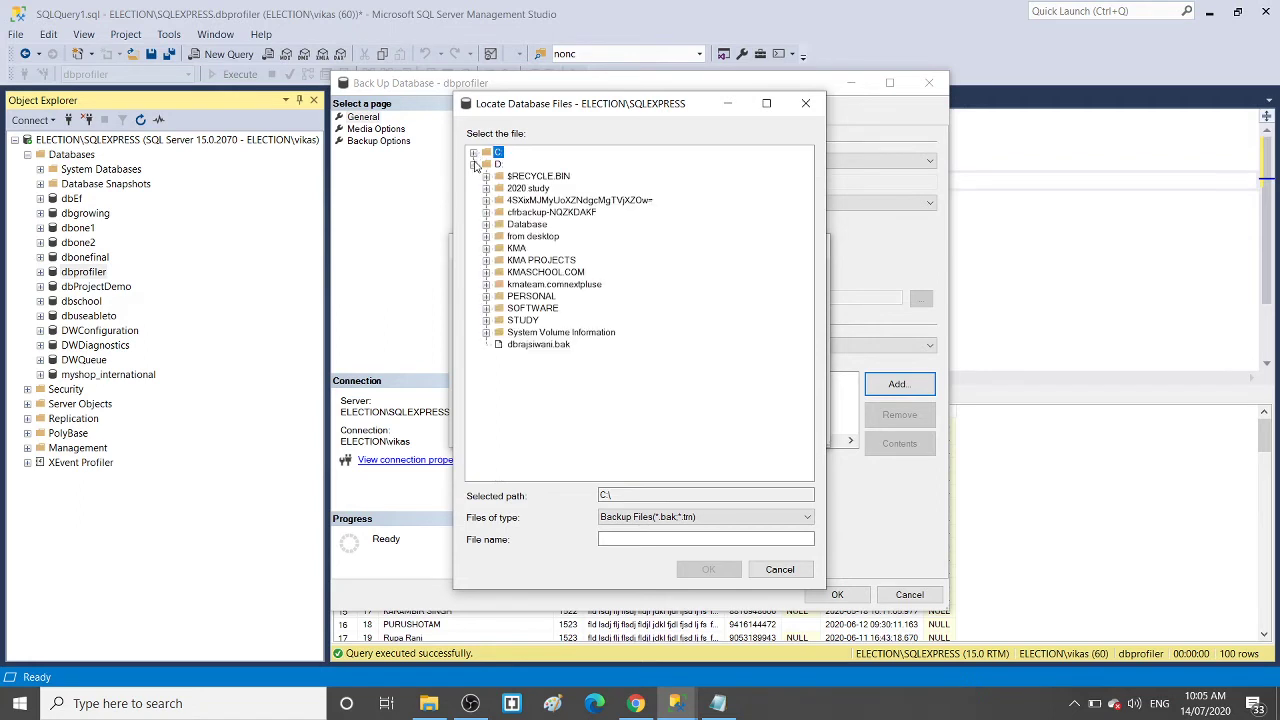
click(486, 272)
click(498, 308)
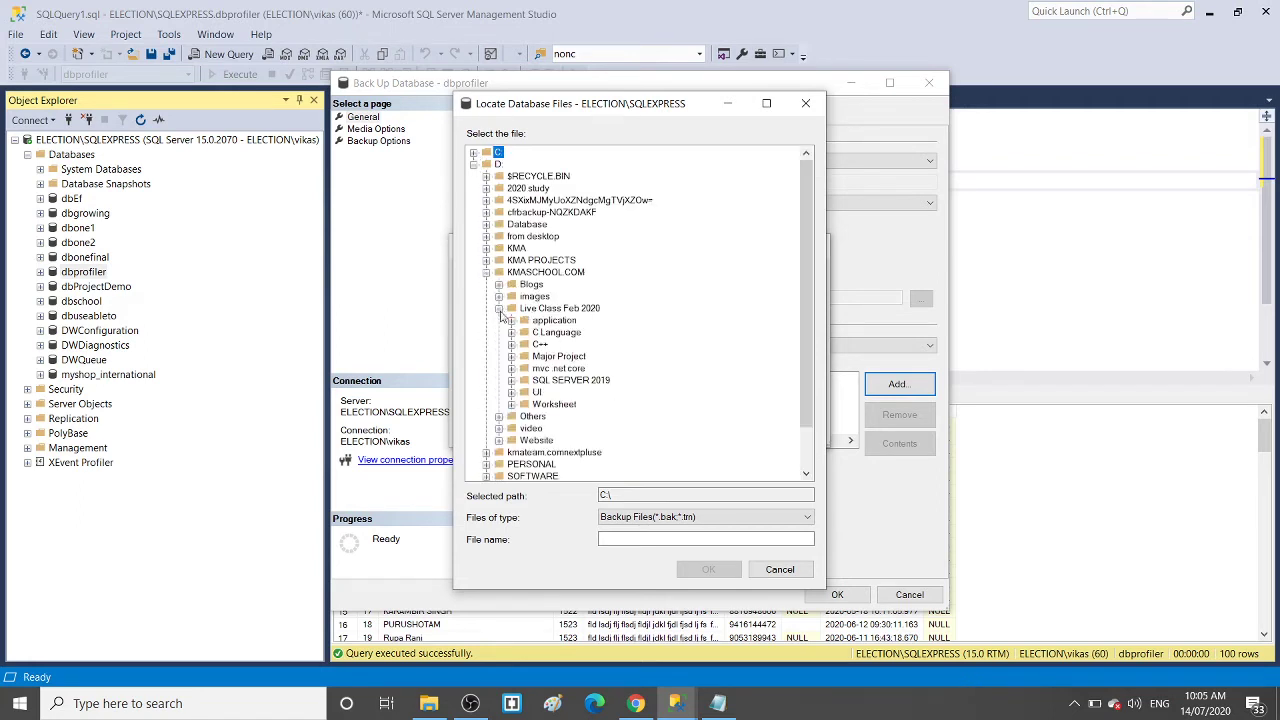
click(559, 371)
click(560, 382)
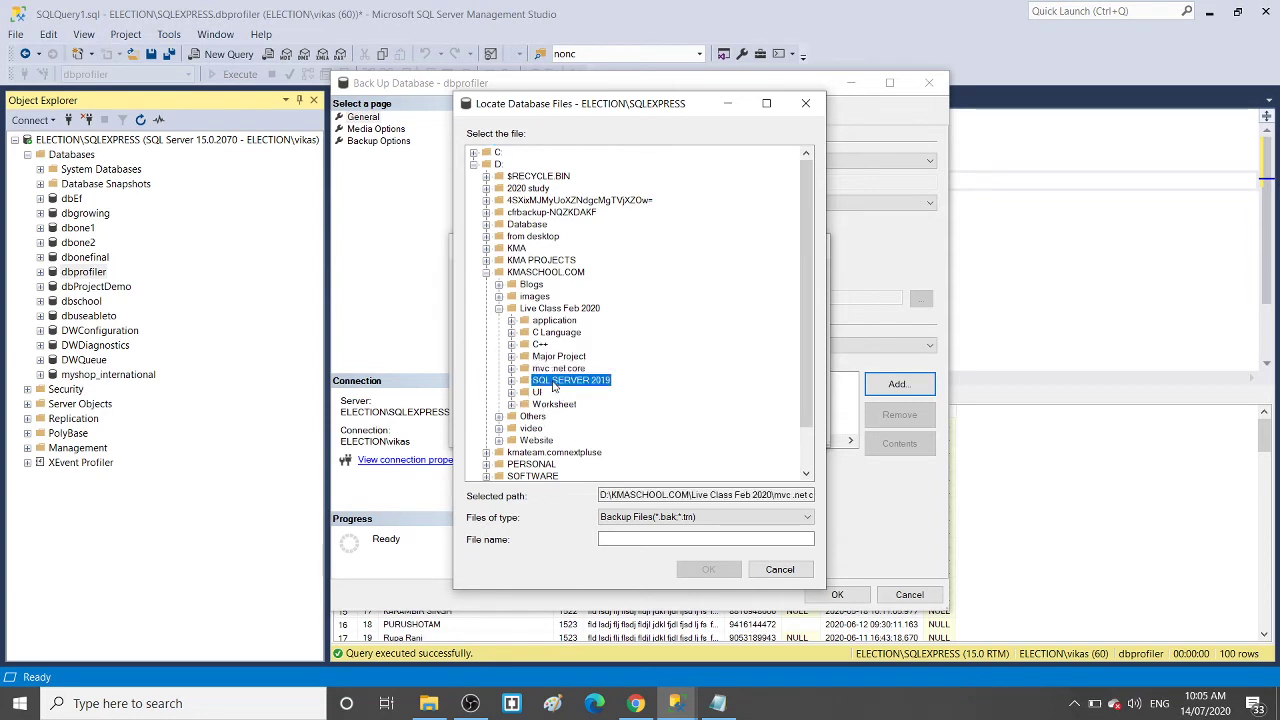
click(511, 381)
click(548, 406)
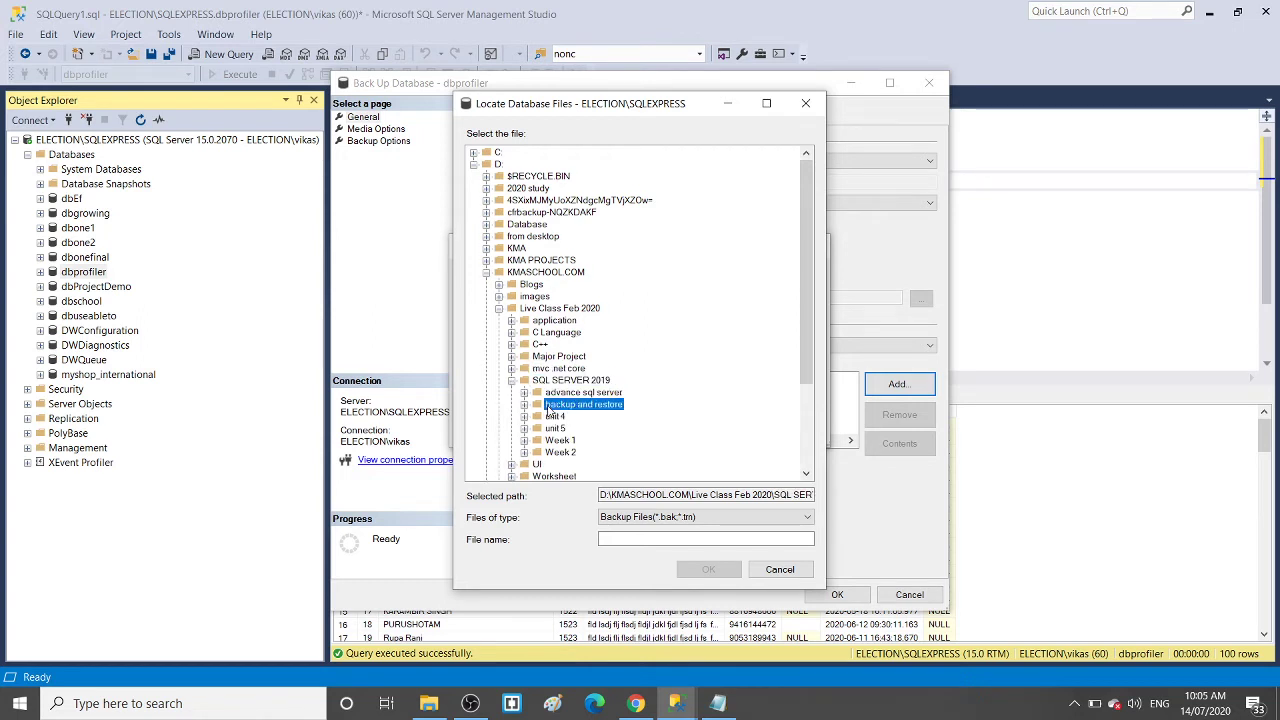
click(524, 405)
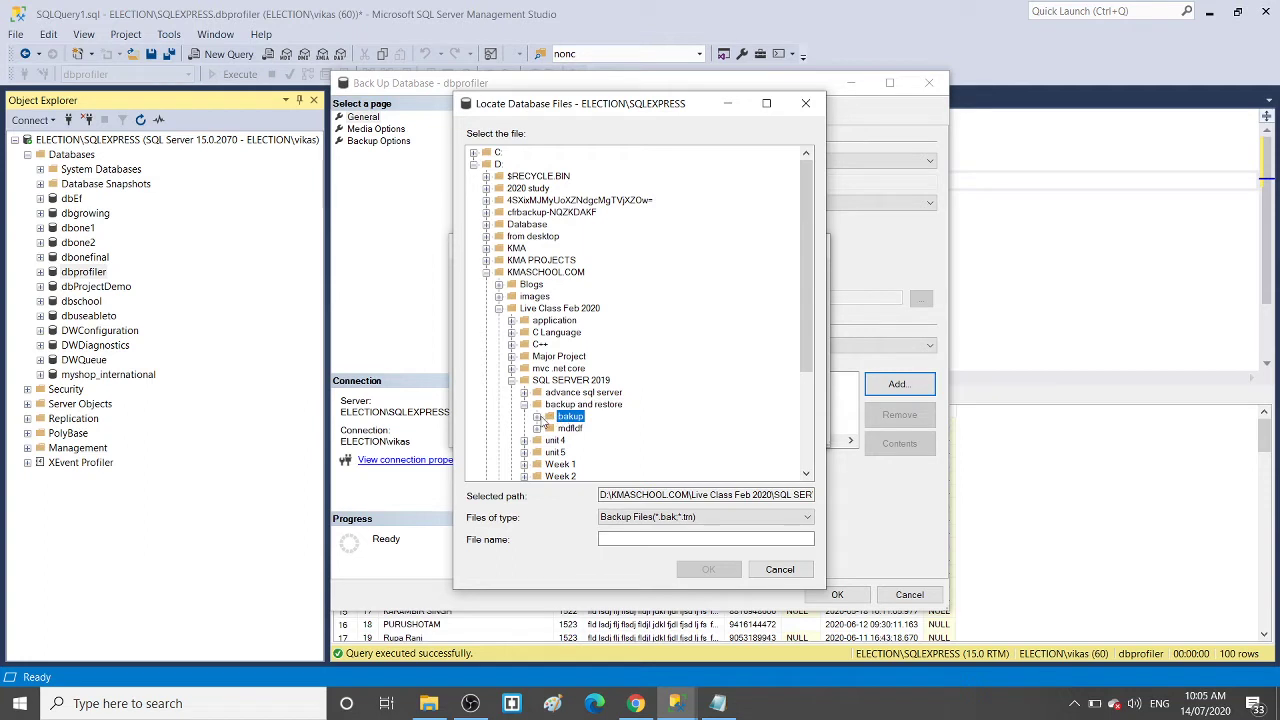
Name the backup file dbprofiler.bak and accept it as the backup destination
click(668, 541)
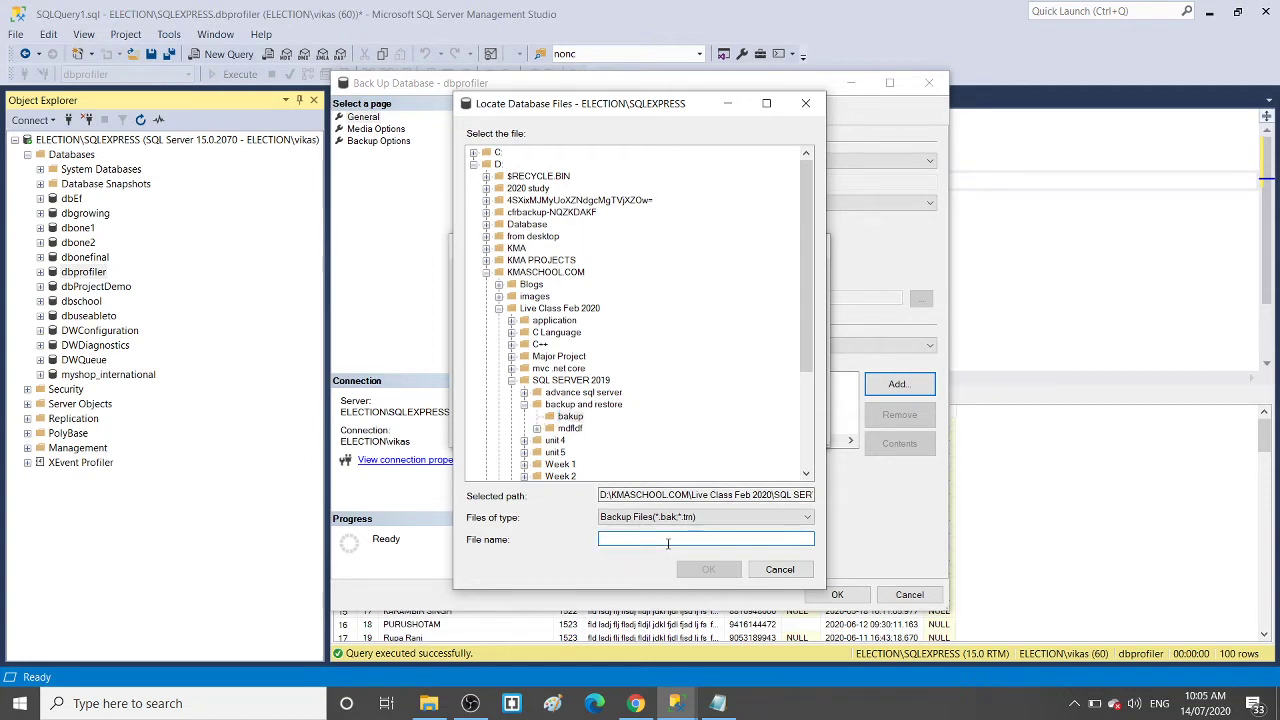
text(db)
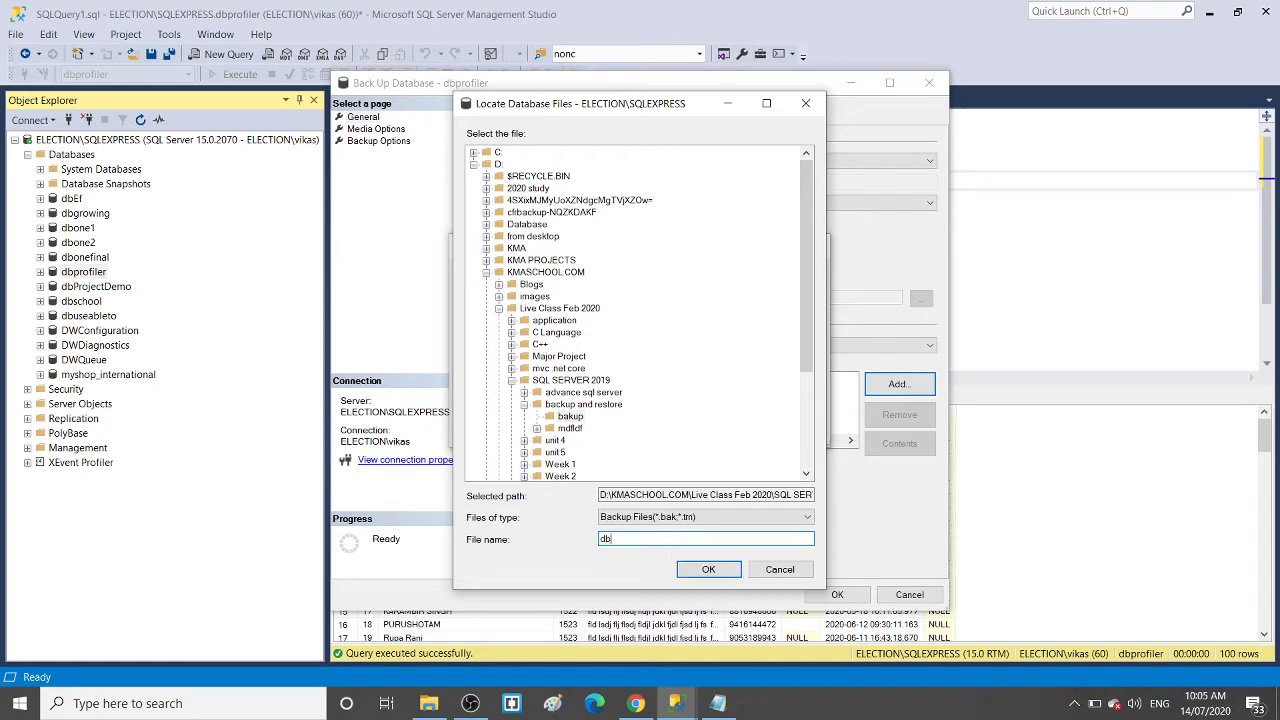
text(profile)
key(shift+Left)
key(shift+Left)
key(shift+Left)
key(Left)
key(shift+Right)
key(shift+Right)
key(shift+Right)
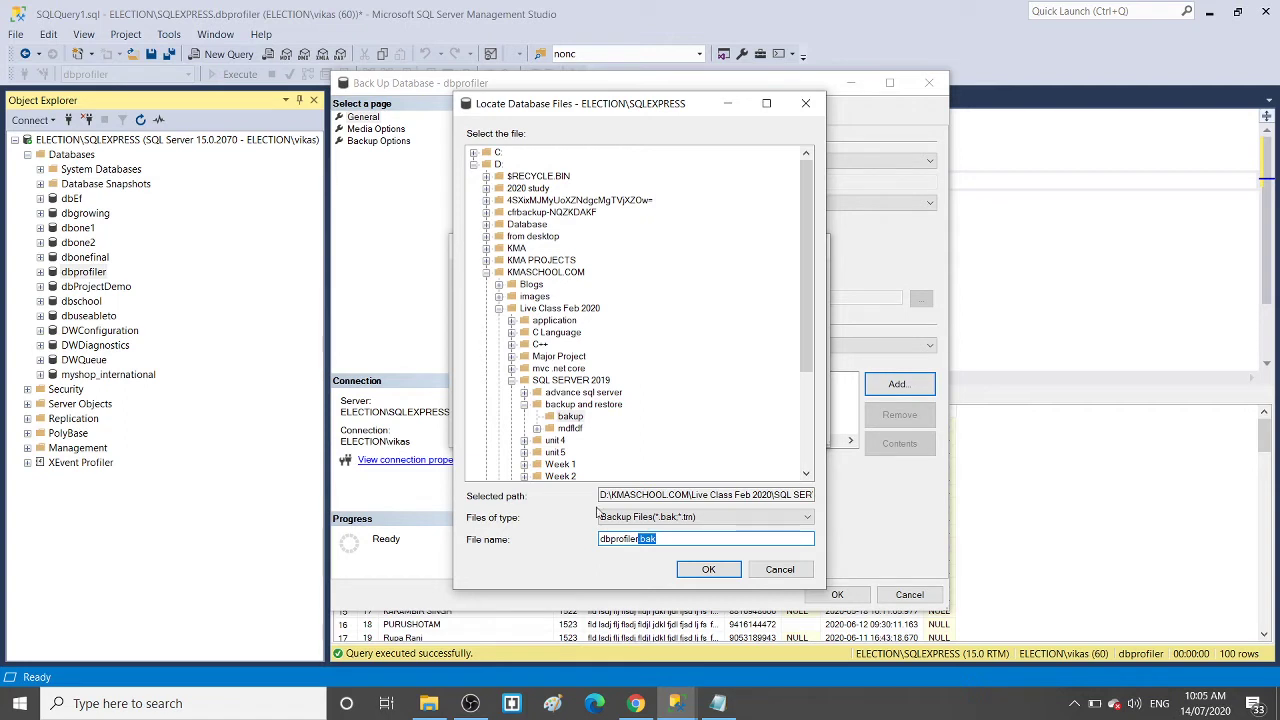
click(704, 569)
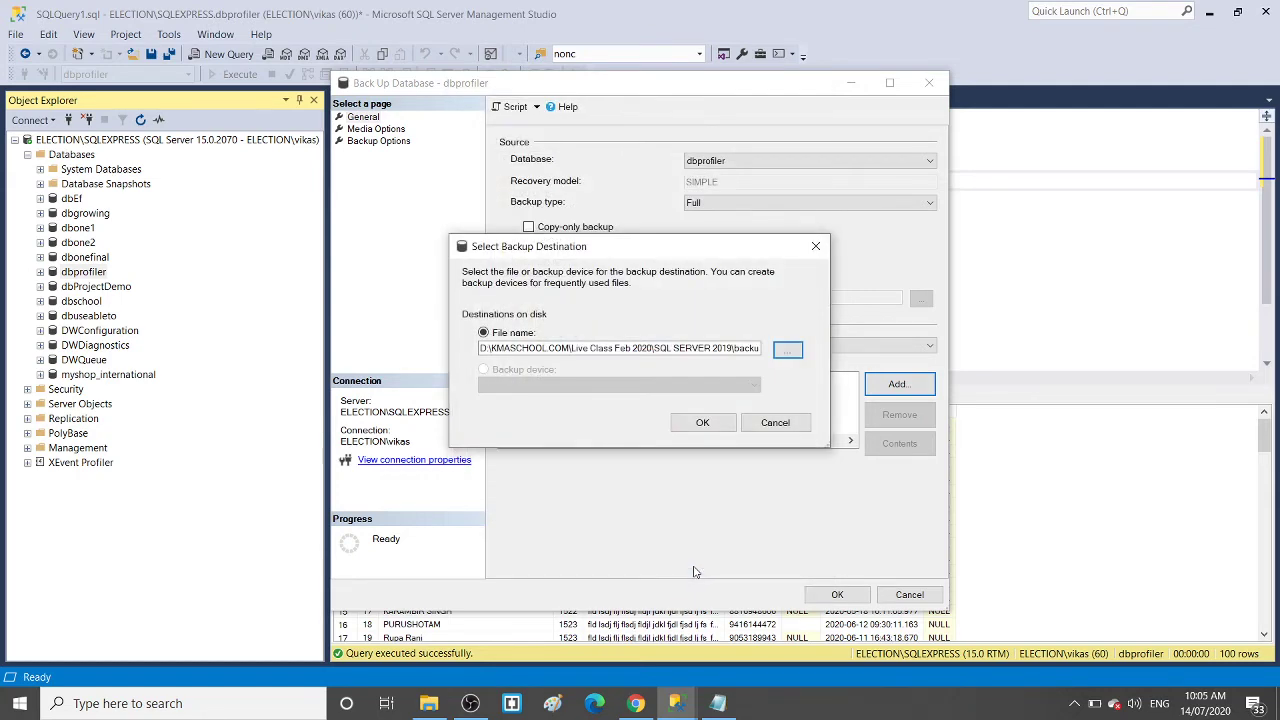
click(708, 423)
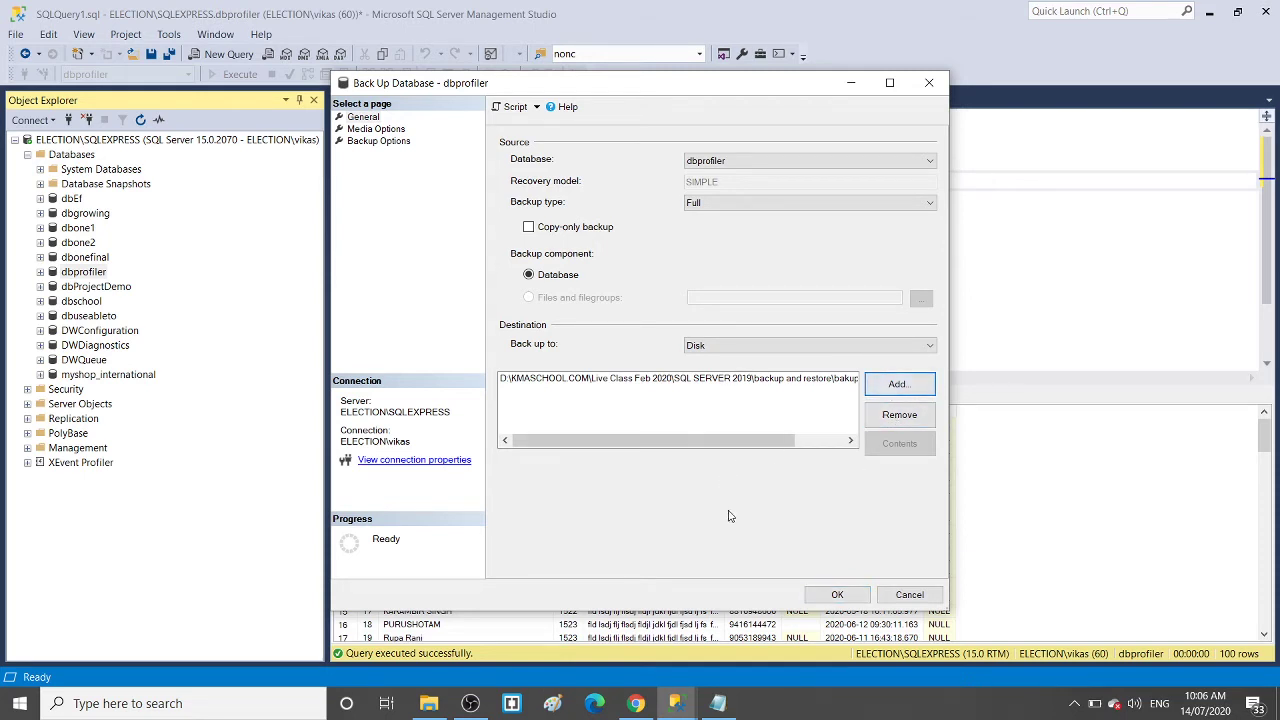
Run the dbprofiler backup, and check the resulting dbprofiler.bak file in the bakup folder in File Explorer
click(822, 598)
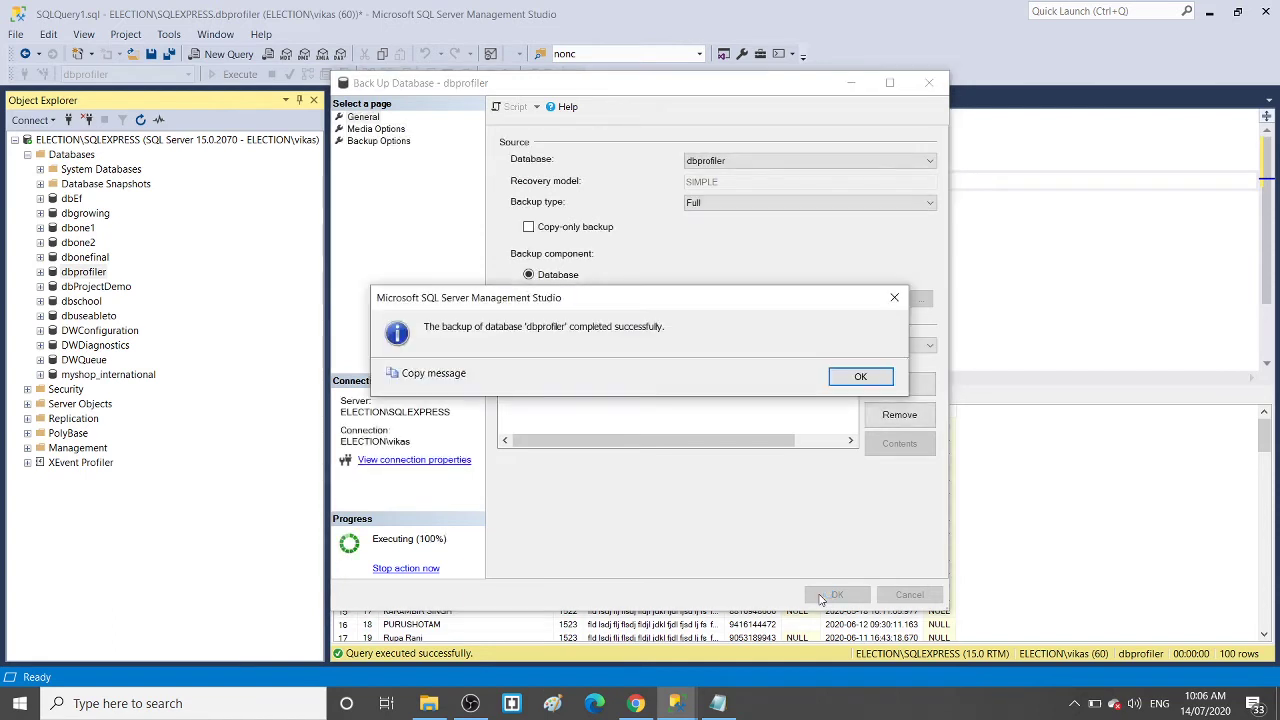
click(849, 386)
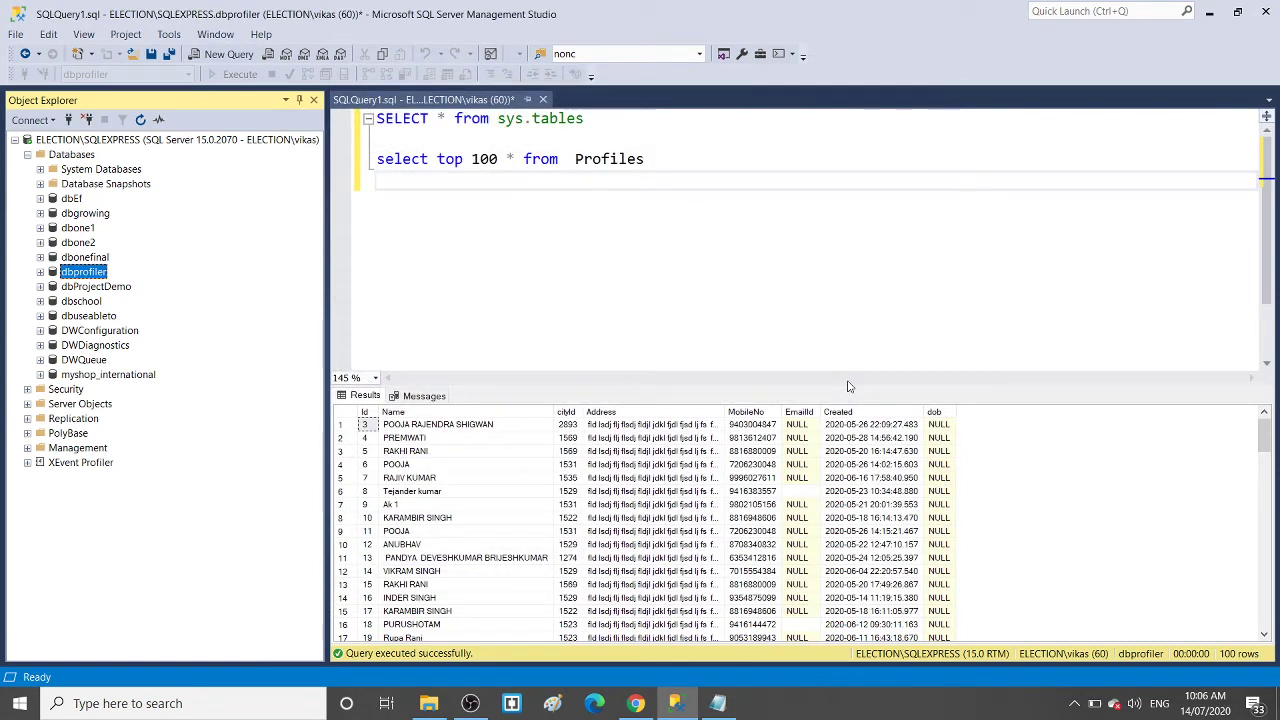
click(429, 703)
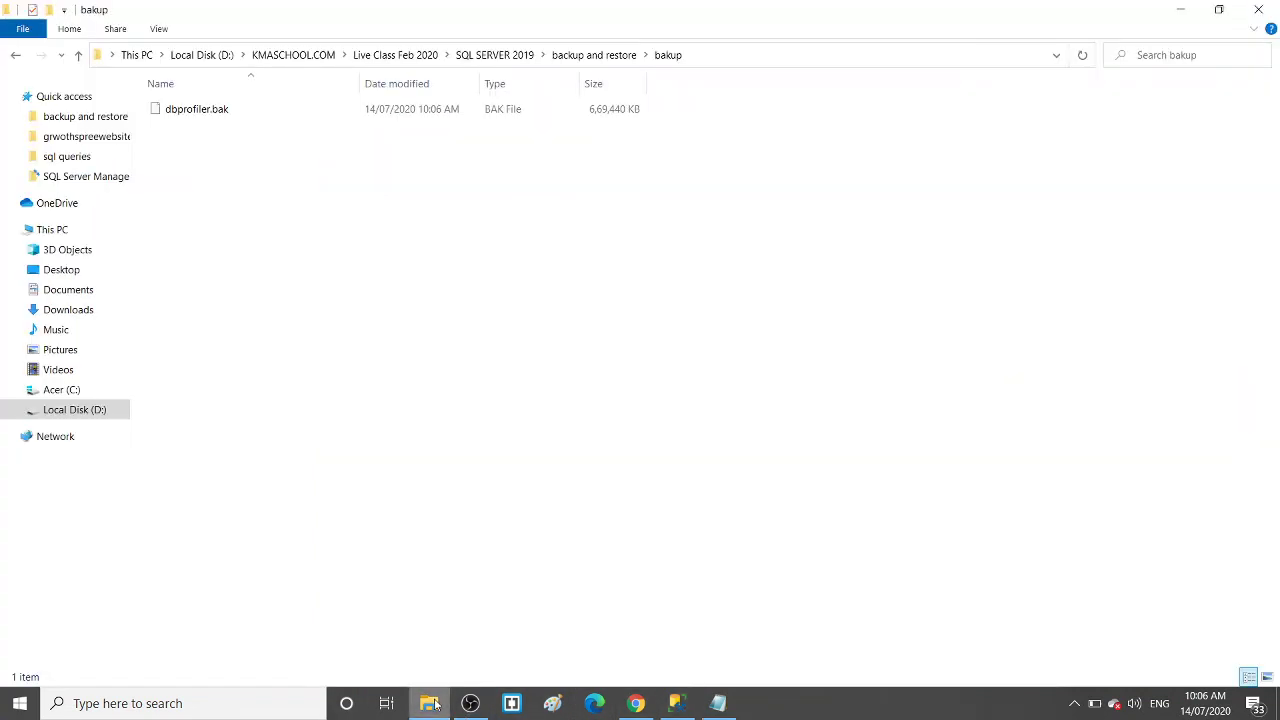
click(235, 116)
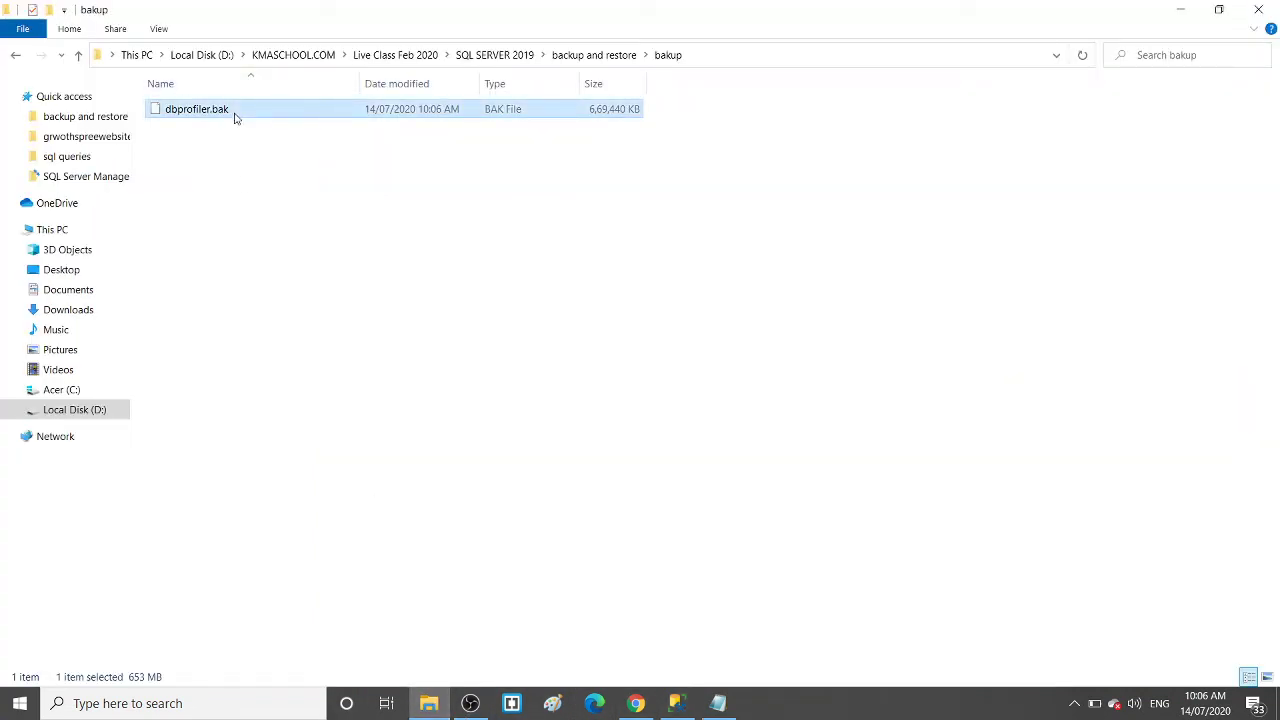
Switch to Notepad and mark the first backup entry, .bak, with "okay" at the end of its line
click(718, 703)
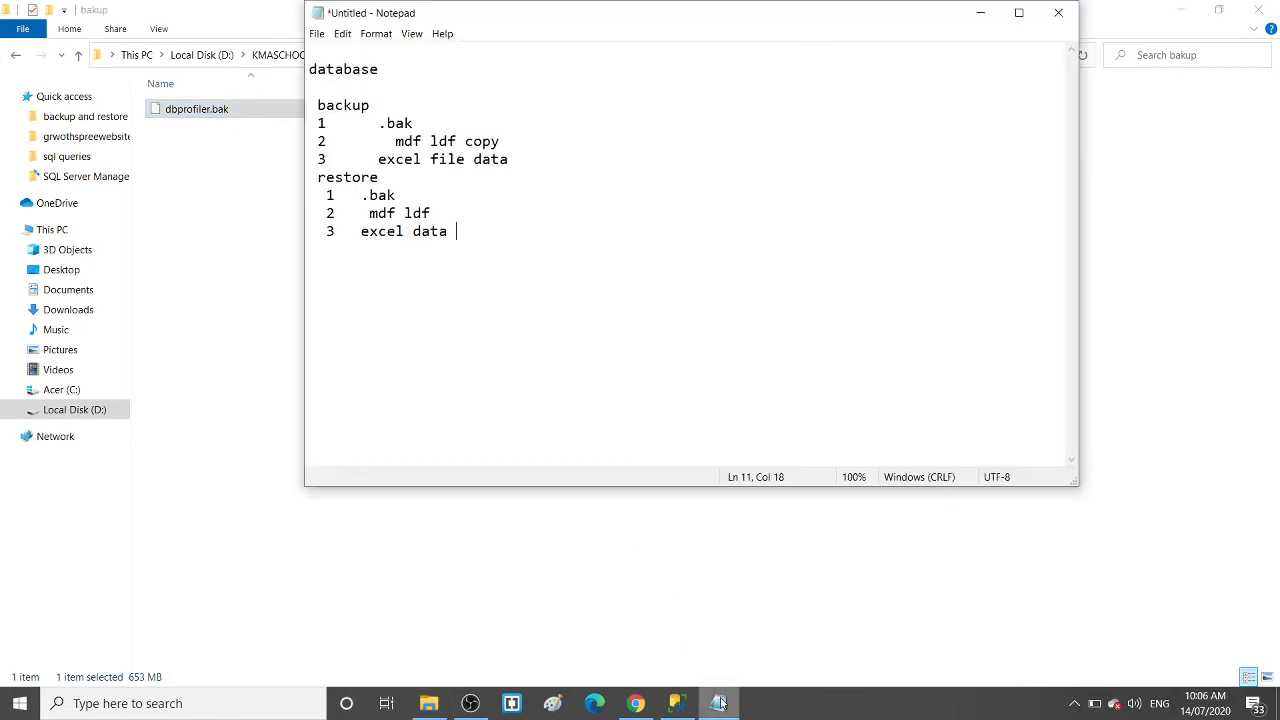
click(518, 126)
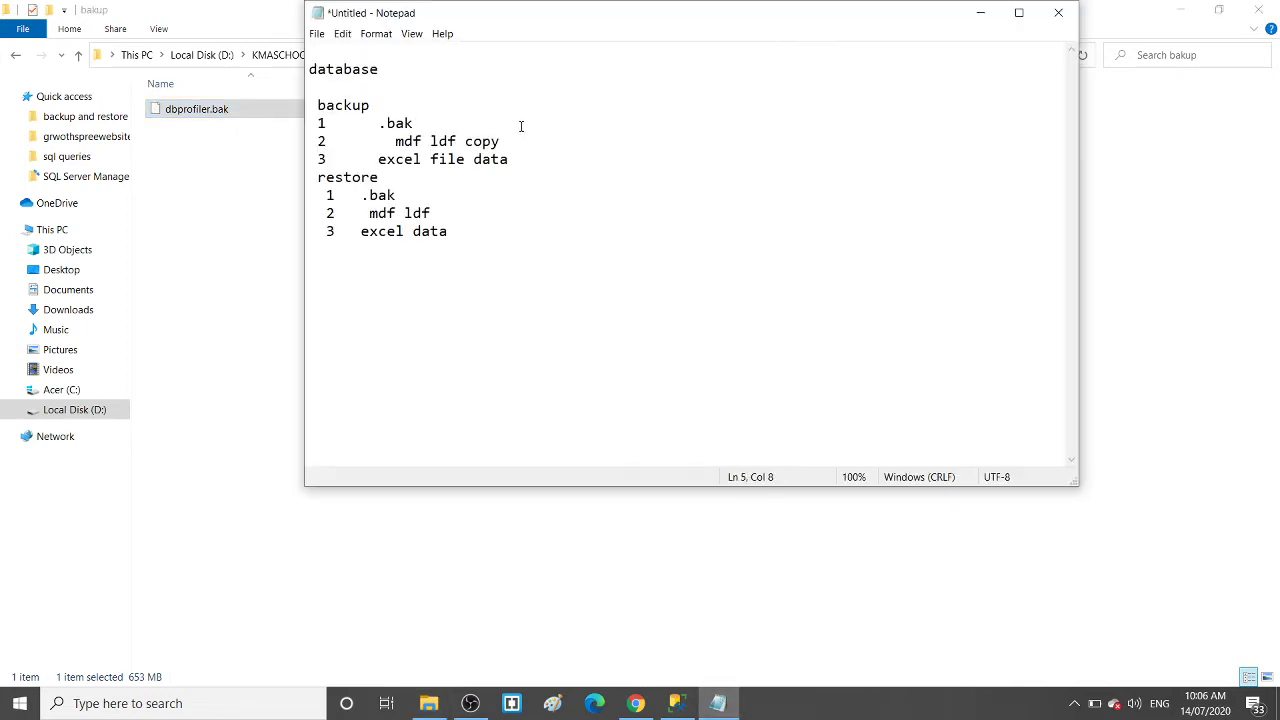
key(Tab)
key(Tab)
text(okay)
key(Down)
key(Down)
Switch from Notepad to SQL Server Management Studio with its open query on the dbprofiler database
key(alt+Tab)
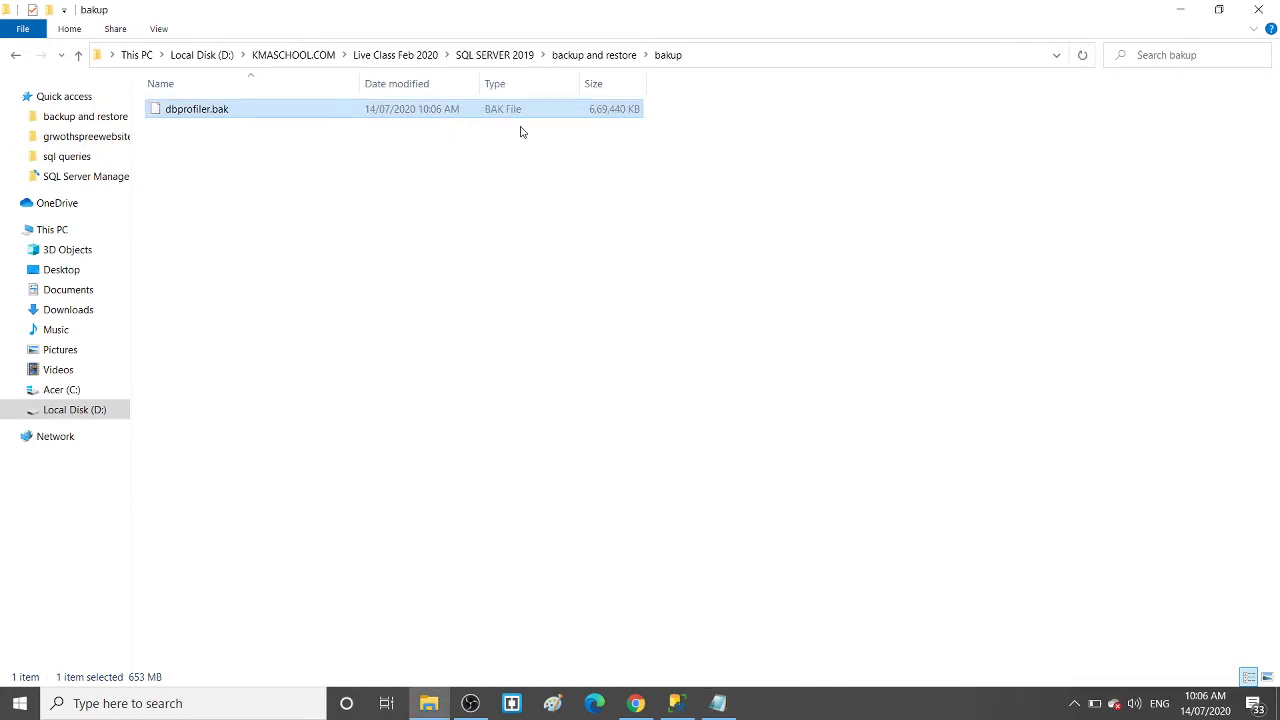
mouse_move(676, 703)
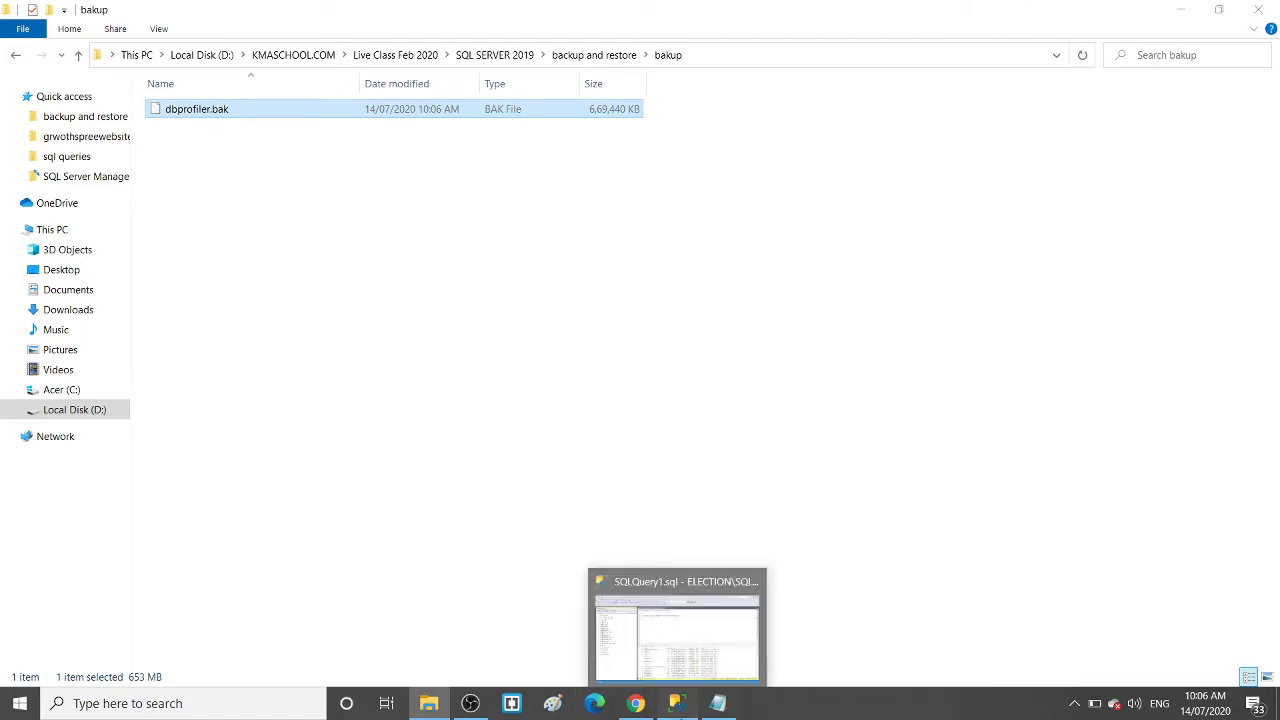
click(634, 684)
click(471, 272)
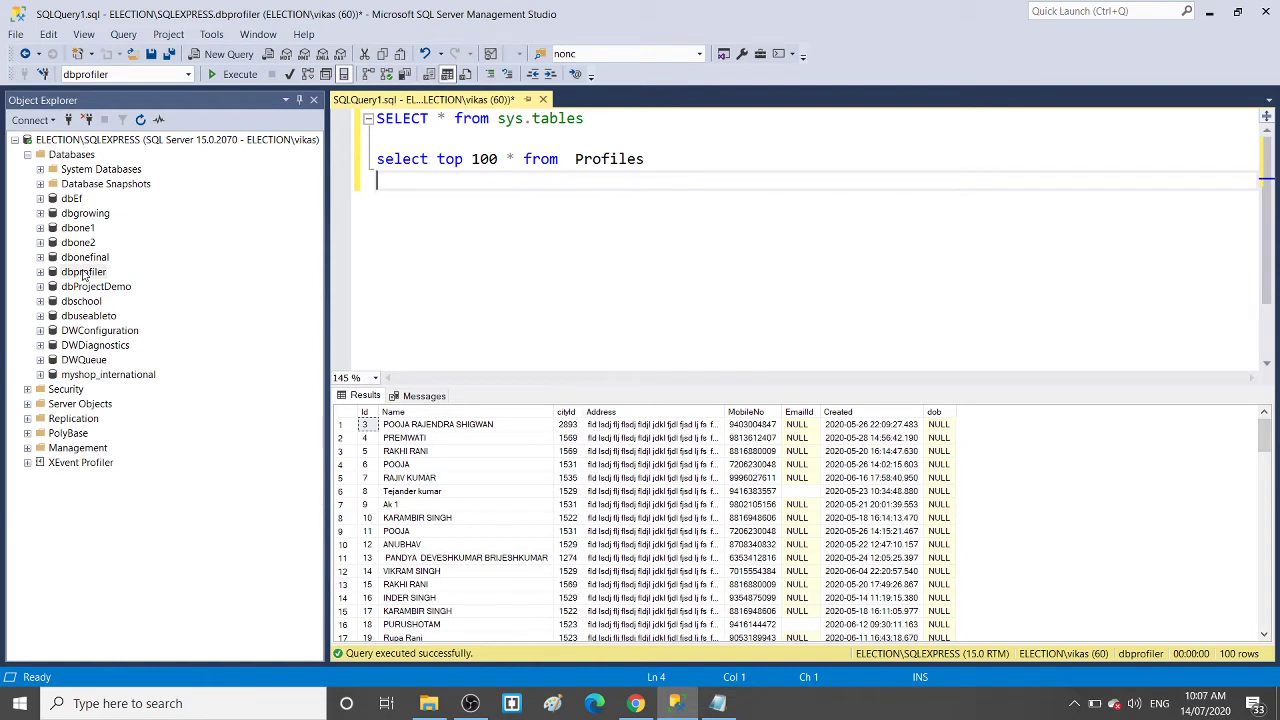
right_click(72, 157)
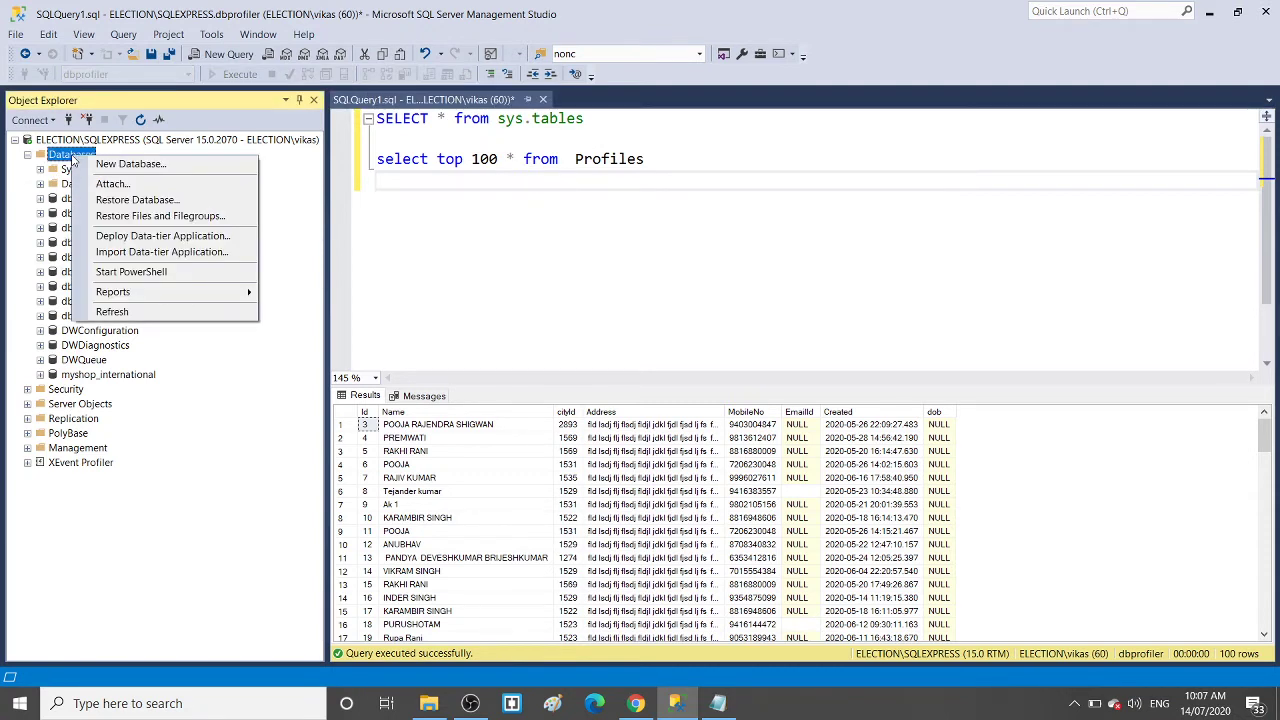
key(Escape)
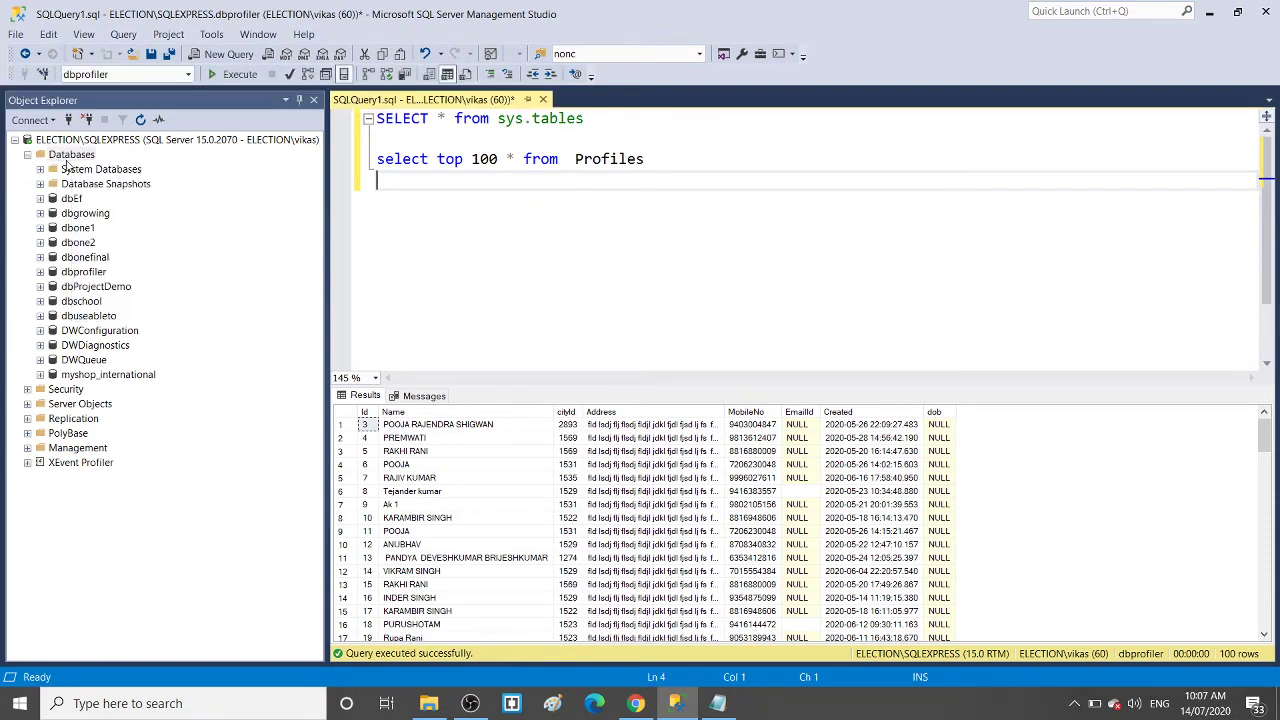
right_click(70, 158)
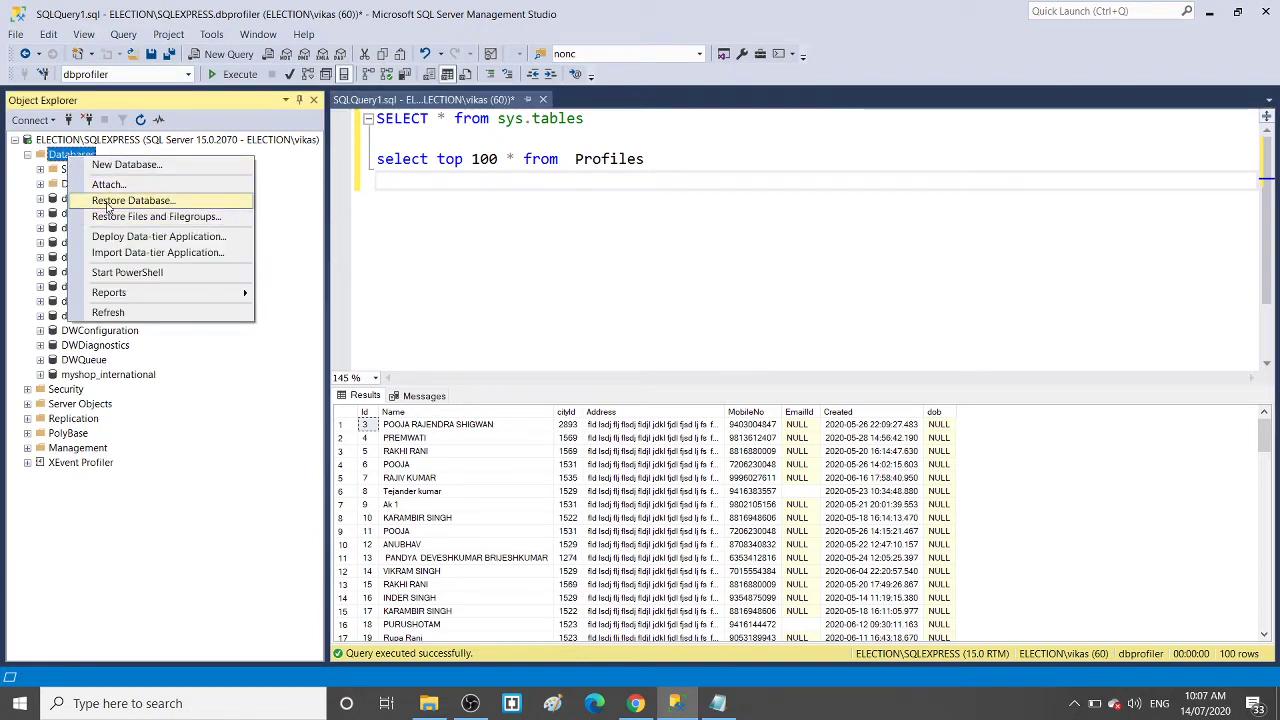
click(454, 239)
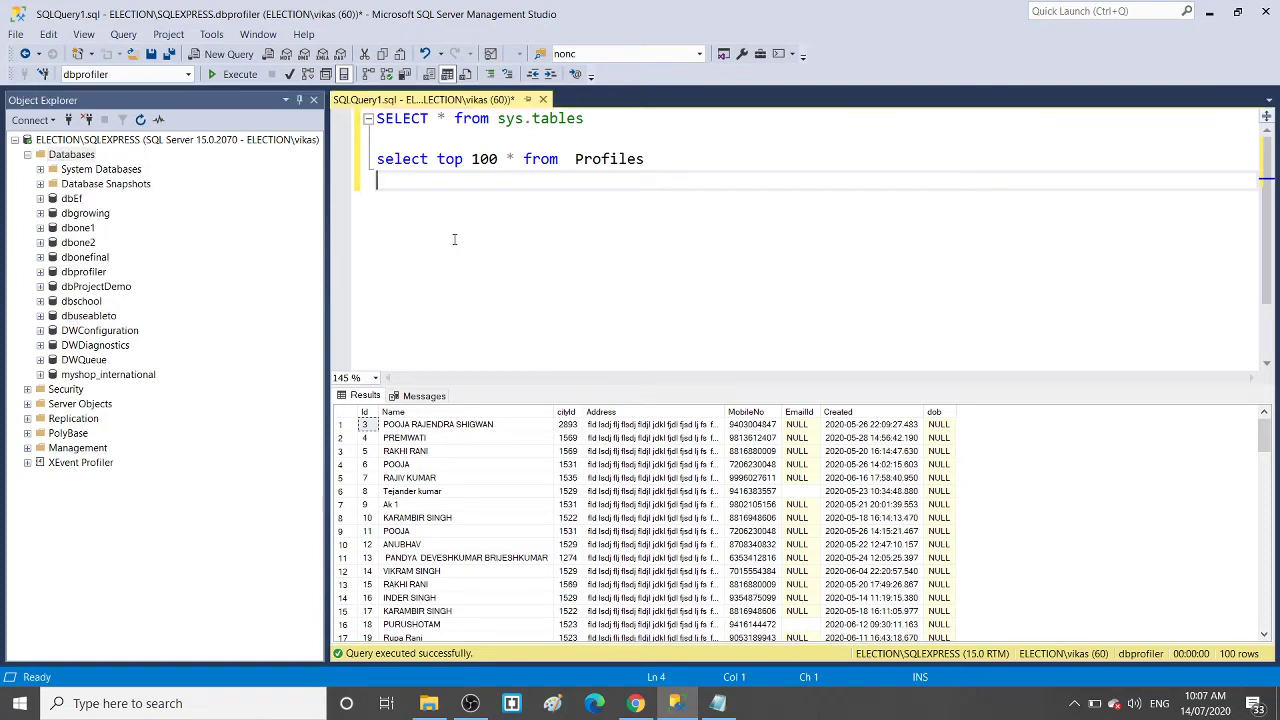
right_click(72, 155)
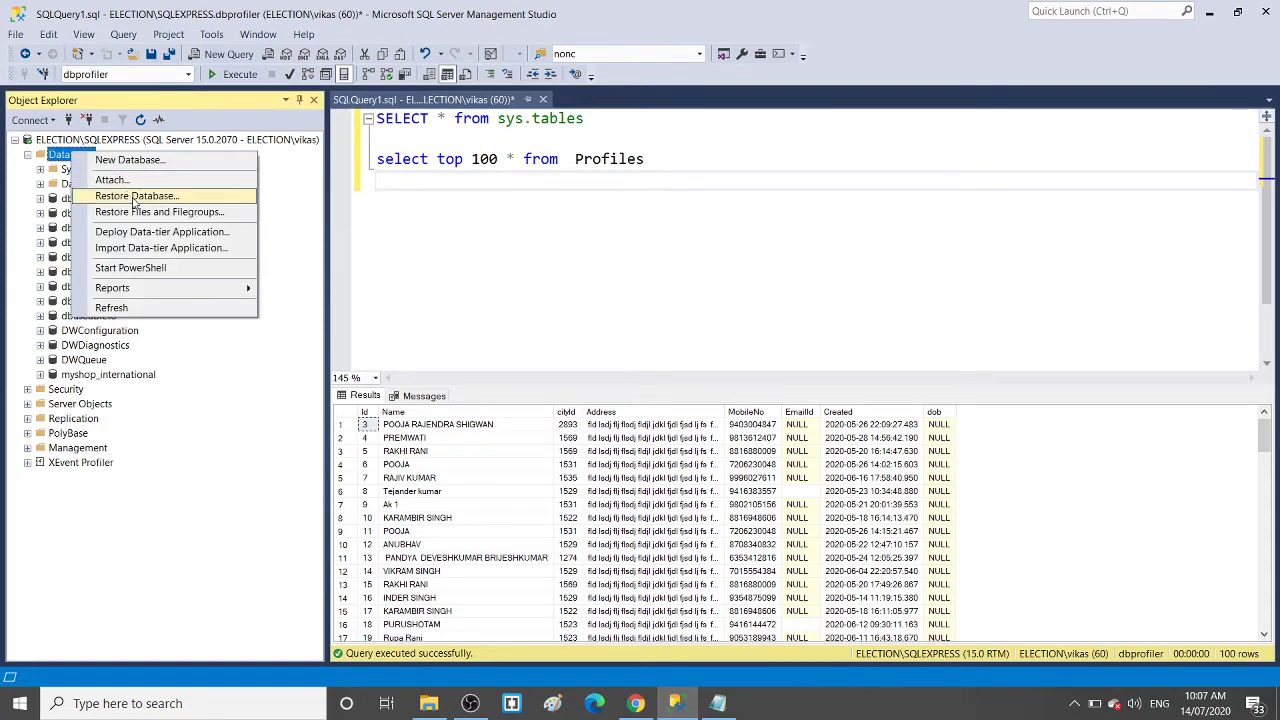
click(430, 242)
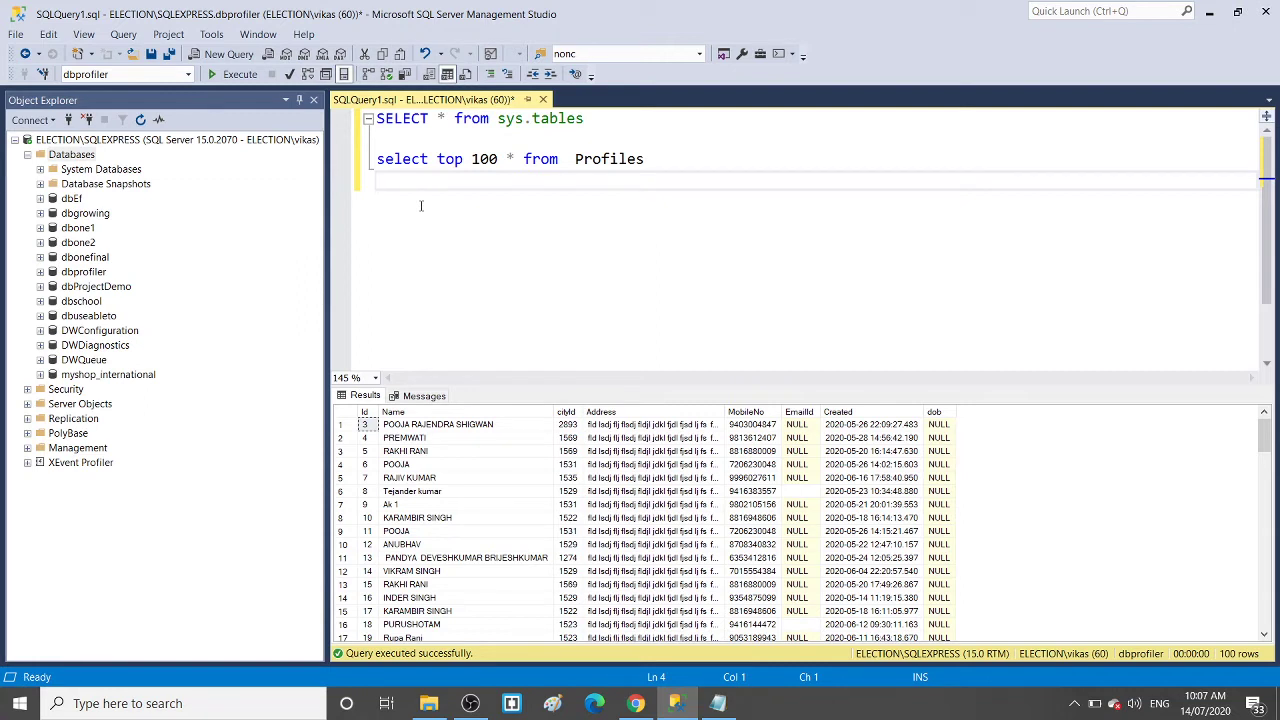
Close the SQLQuery1.sql query without saving its changes
click(543, 99)
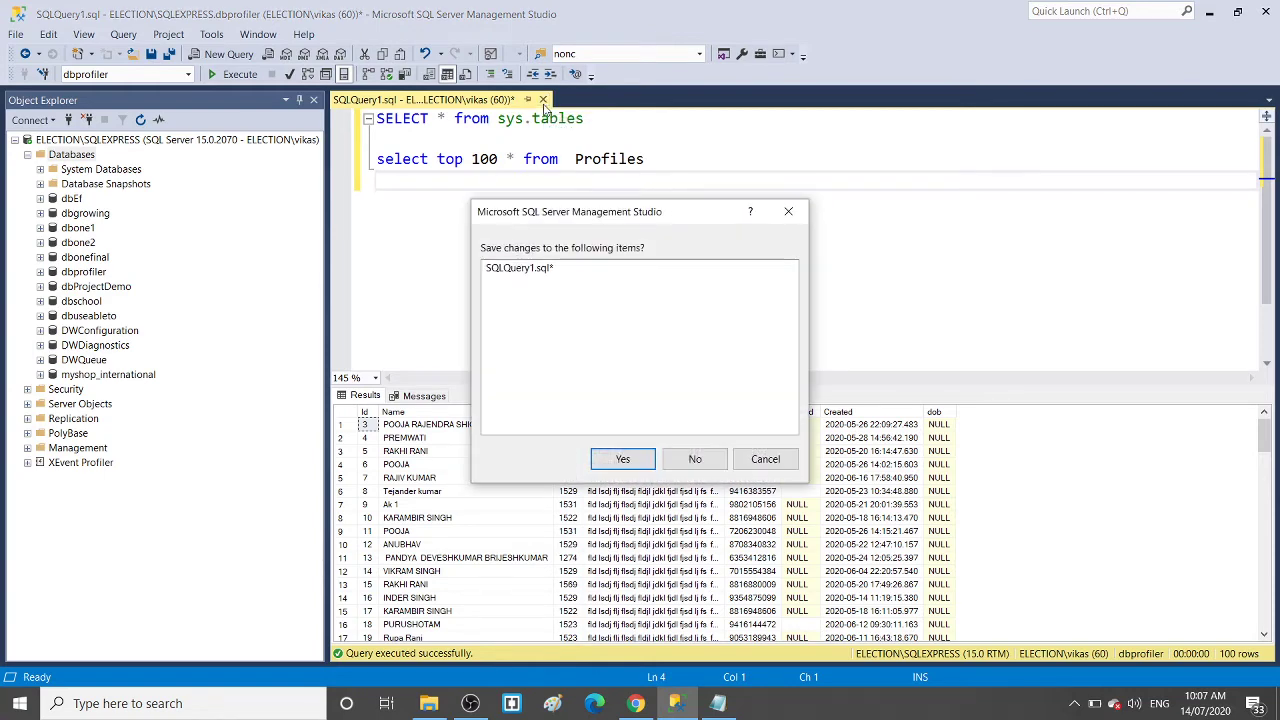
click(695, 459)
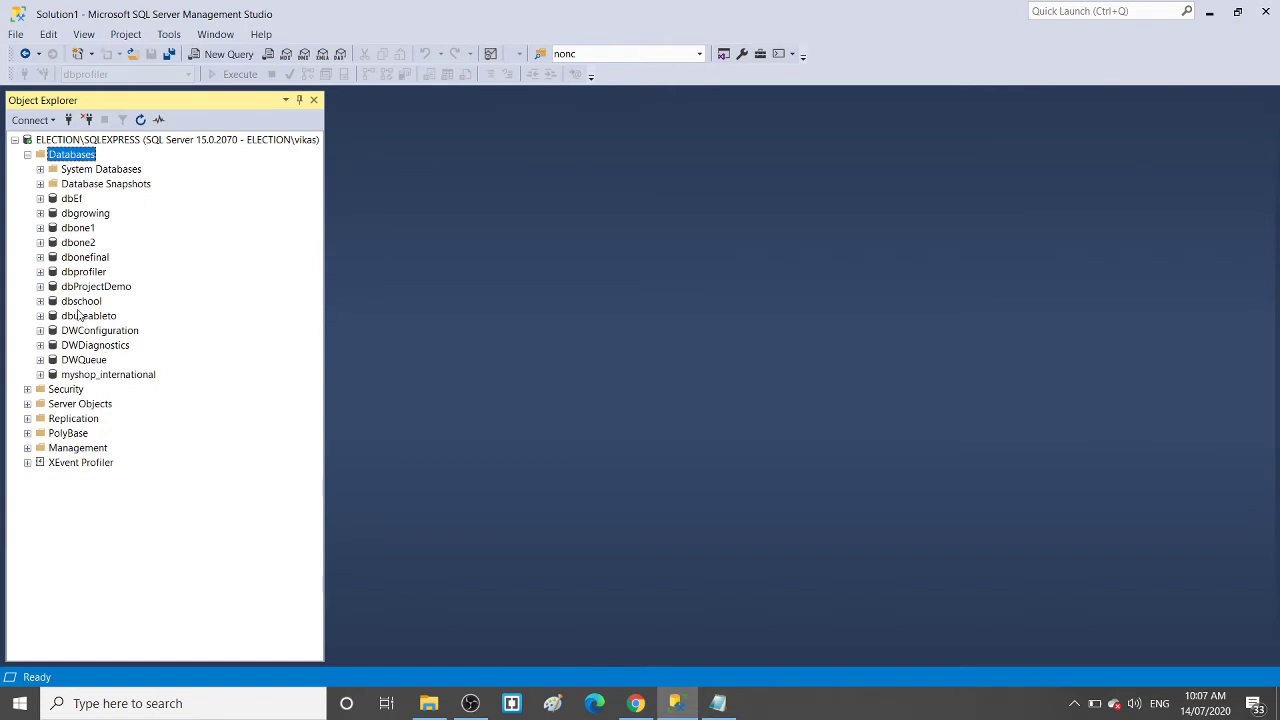
click(76, 277)
right_click(76, 277)
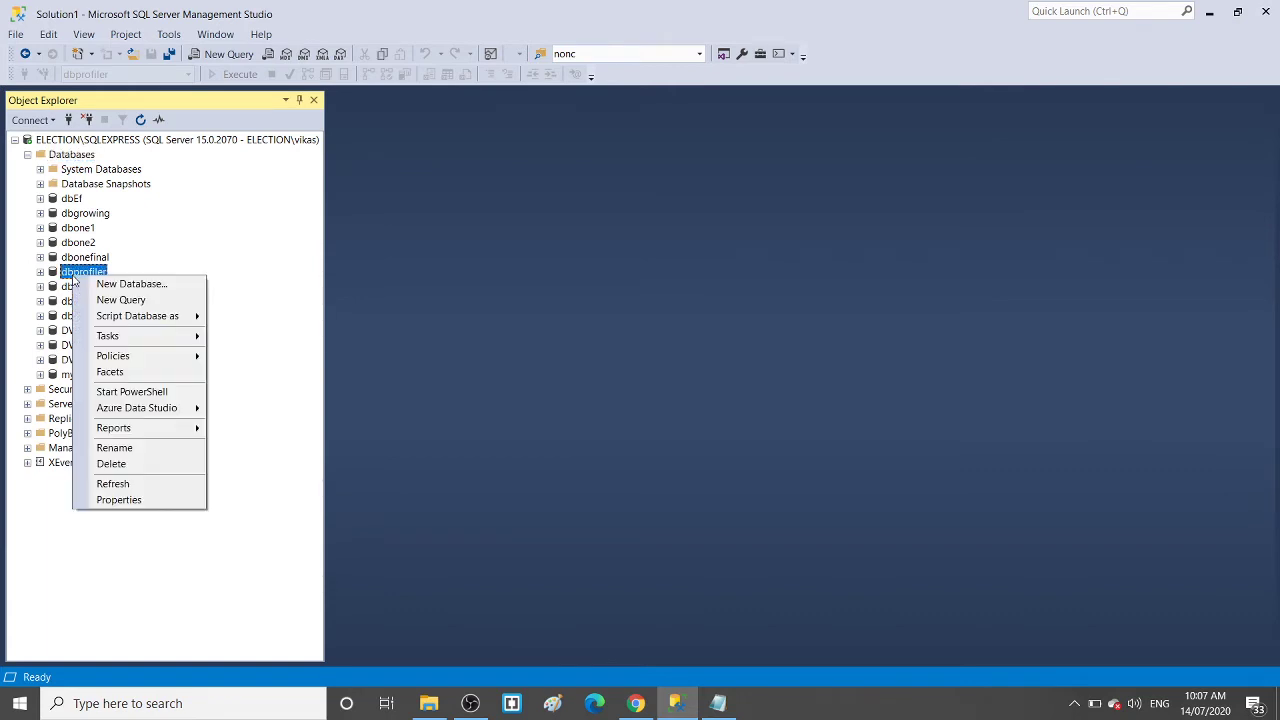
key(Down)
key(Down)
key(Down)
key(Down)
key(Down)
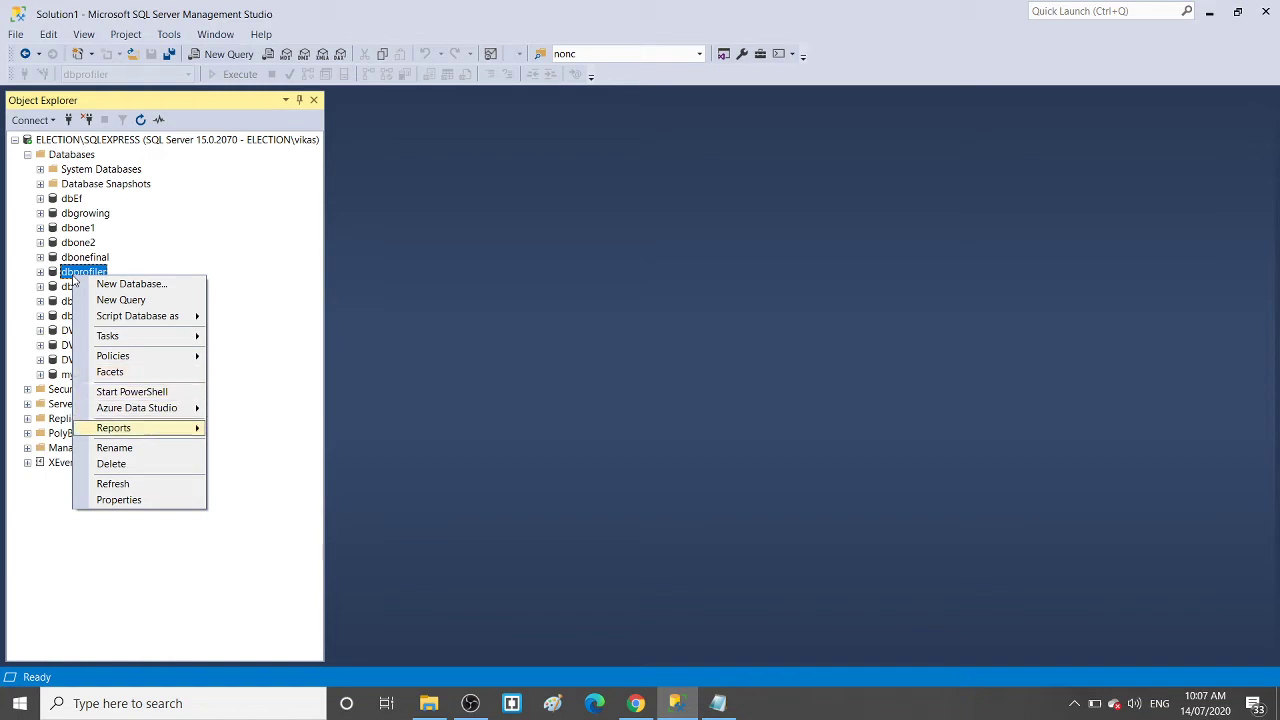
key(Return)
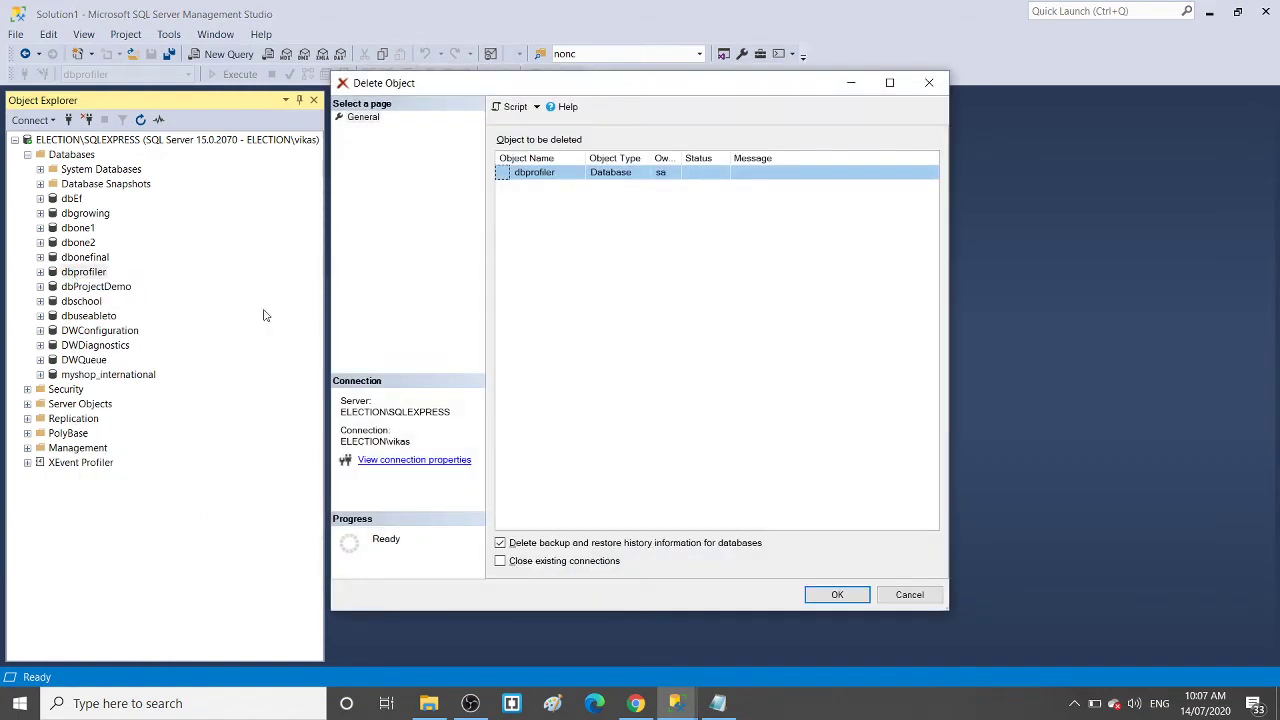
click(897, 598)
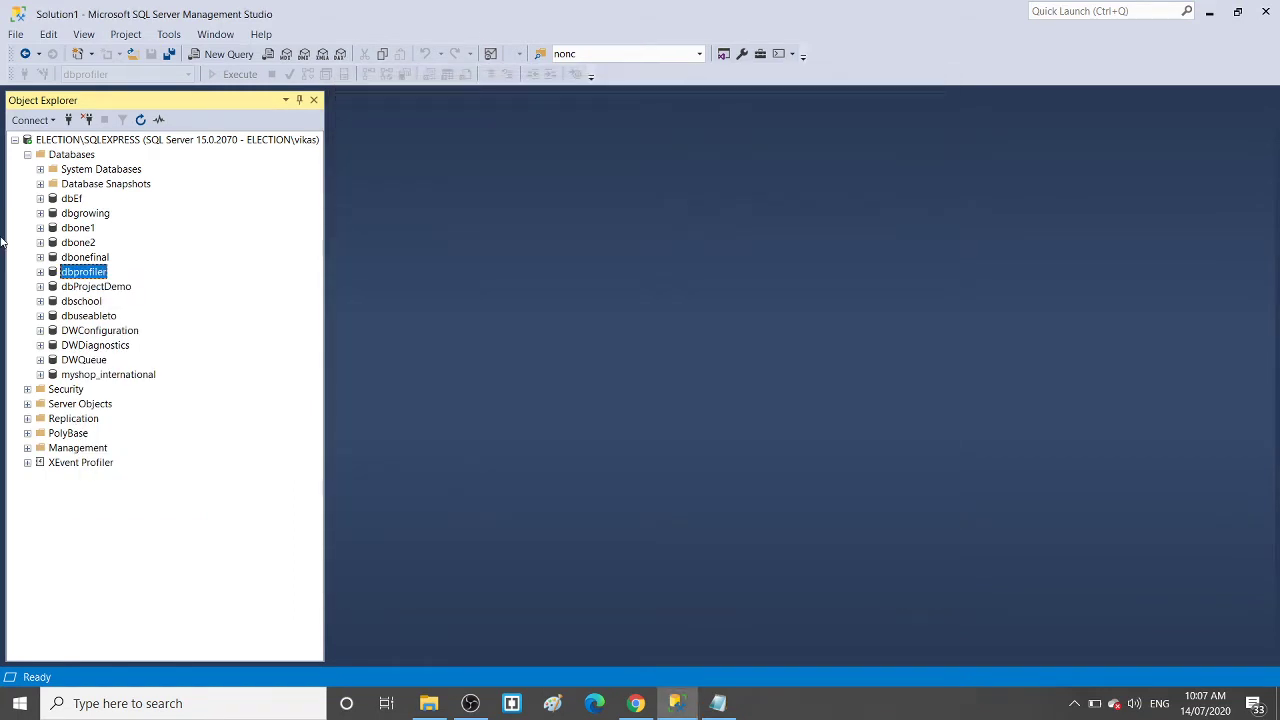
Open a new query connected to dbprofiler and try to delete the dbprofiler database while that query is open
click(229, 54)
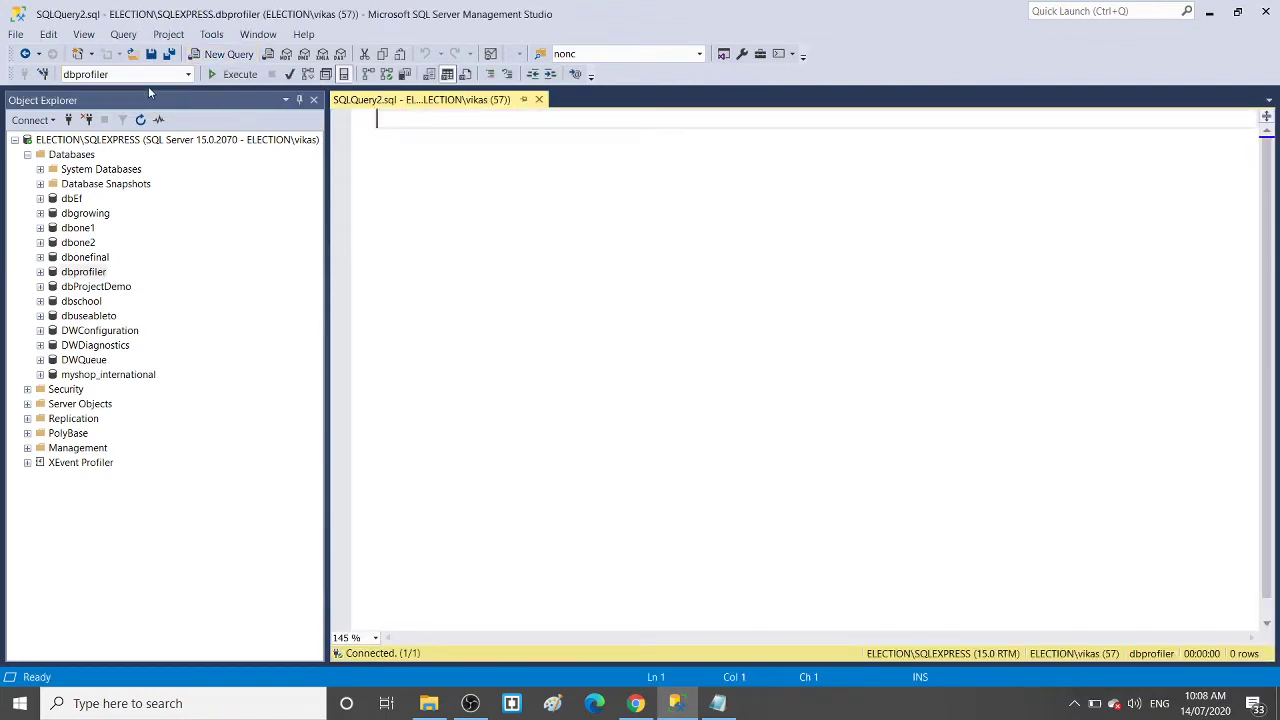
right_click(70, 273)
click(112, 465)
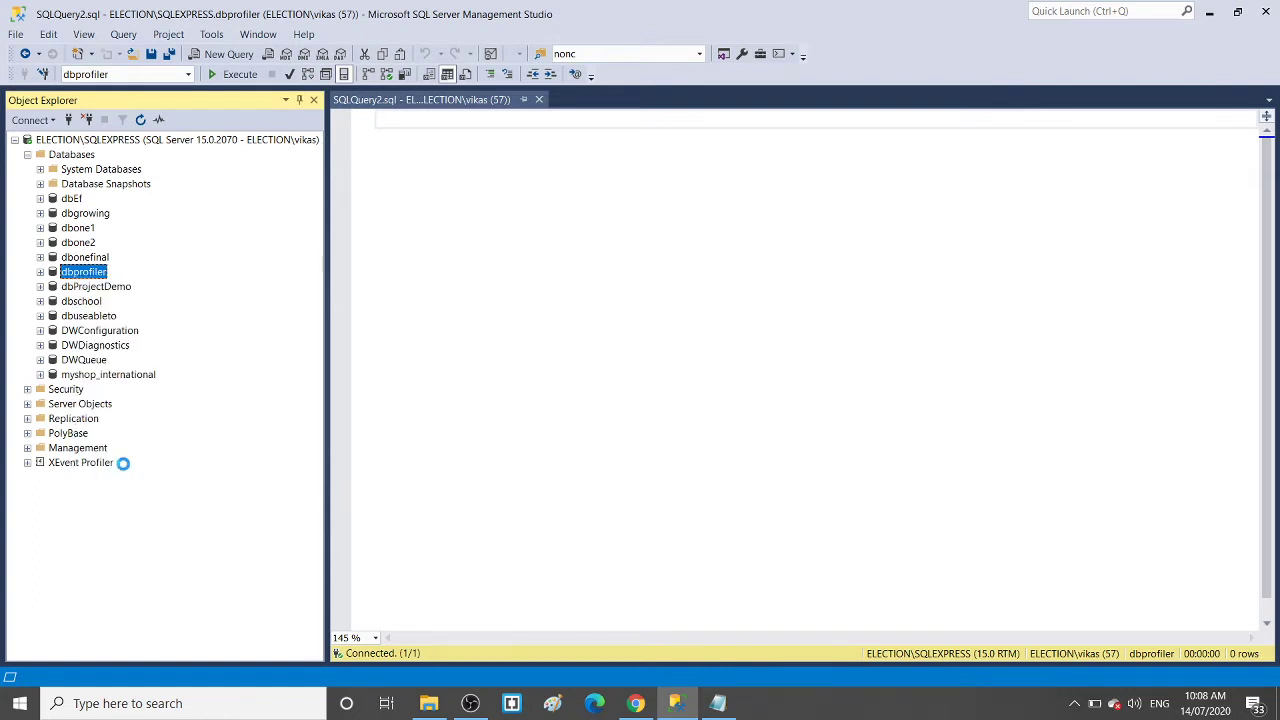
key(Return)
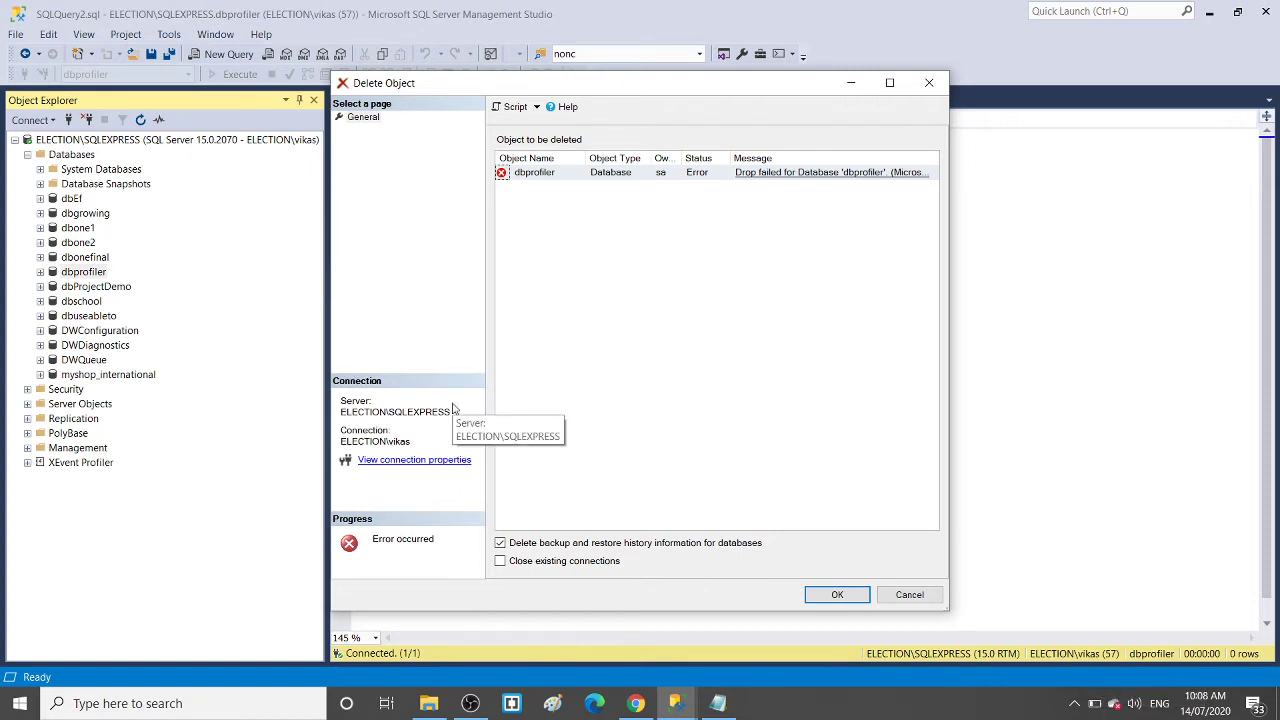
Read the full error message for the dbprofiler deletion and dismiss it
click(840, 176)
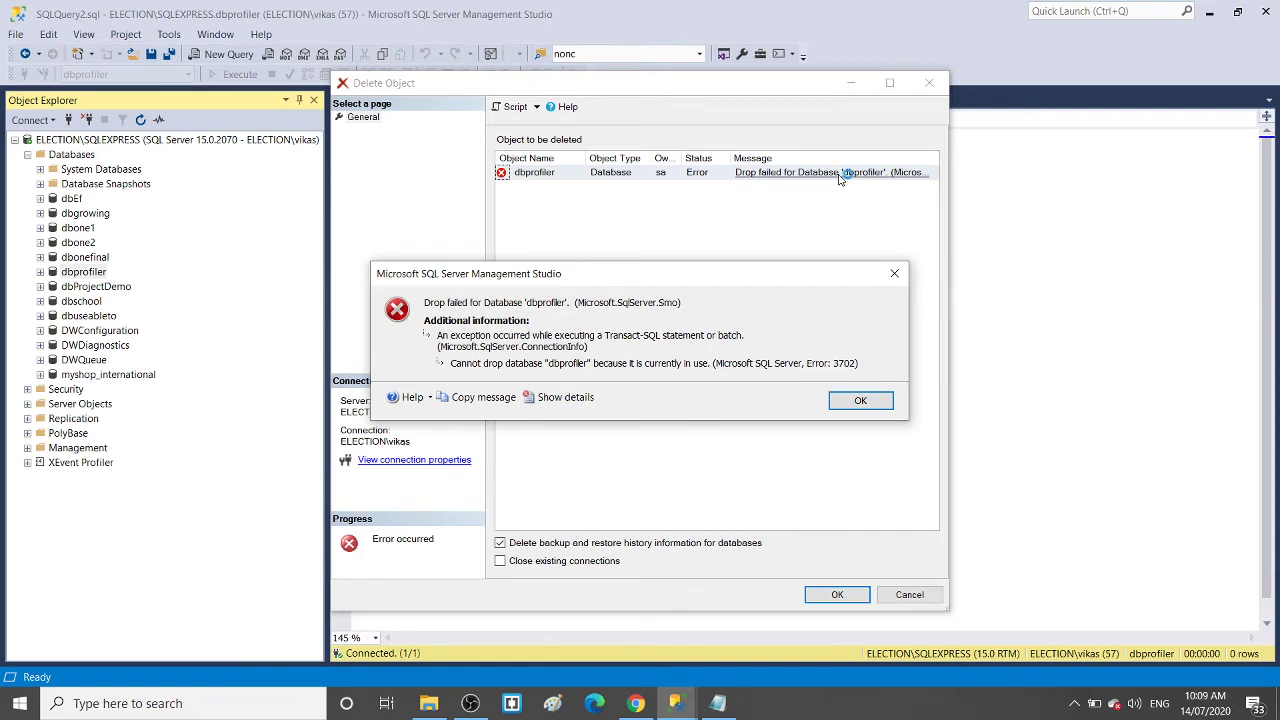
click(875, 403)
key(Escape)
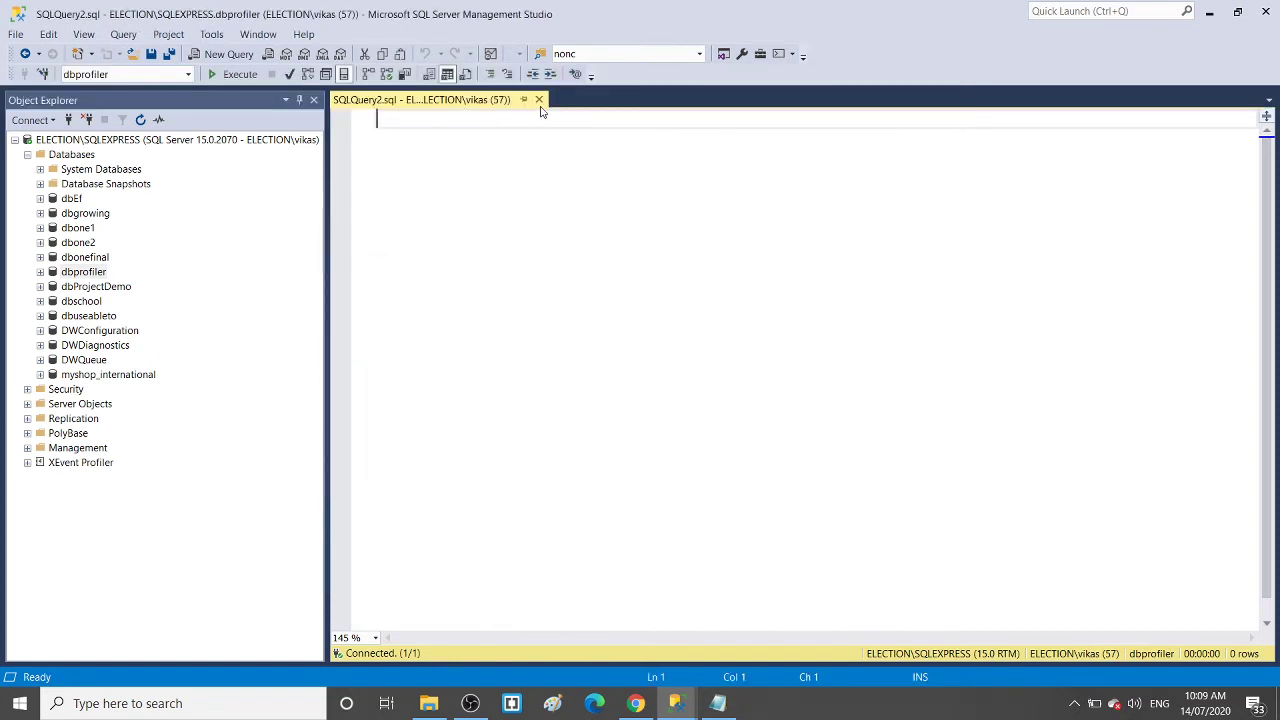
Close the open SQLQuery2.sql query, return to the Delete Object window and delete the dbprofiler database
click(539, 99)
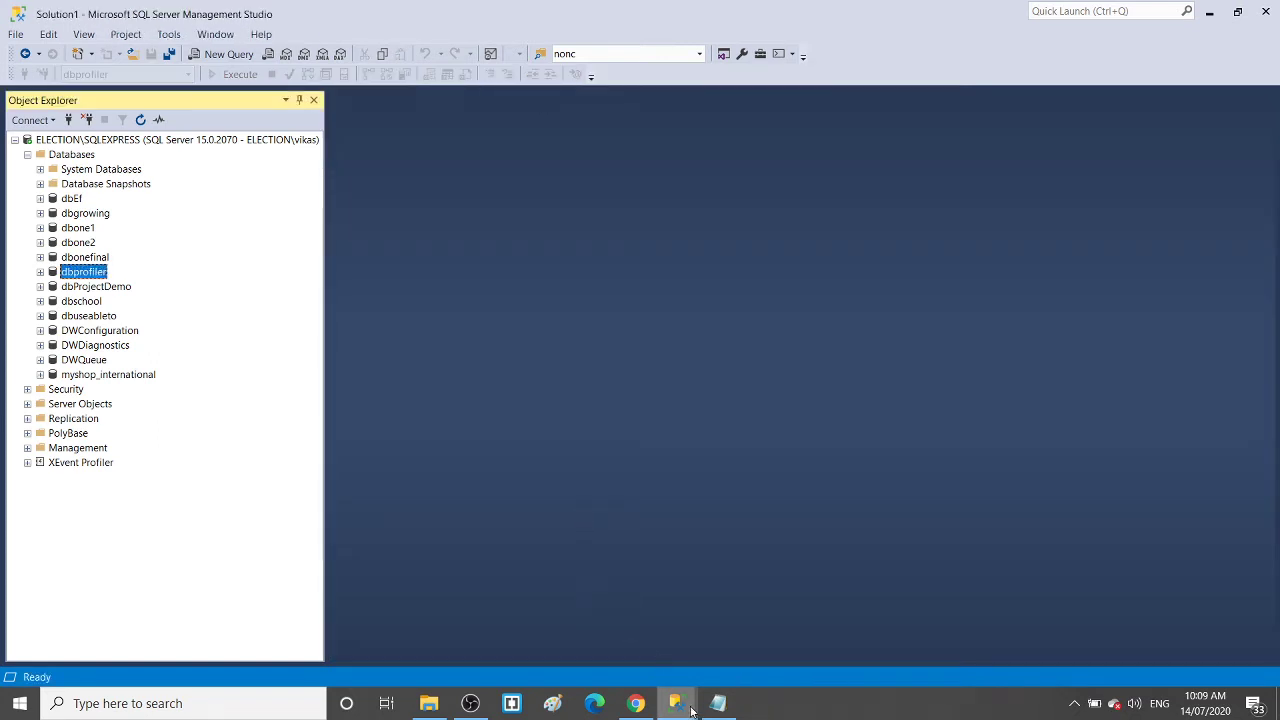
mouse_move(676, 703)
click(742, 660)
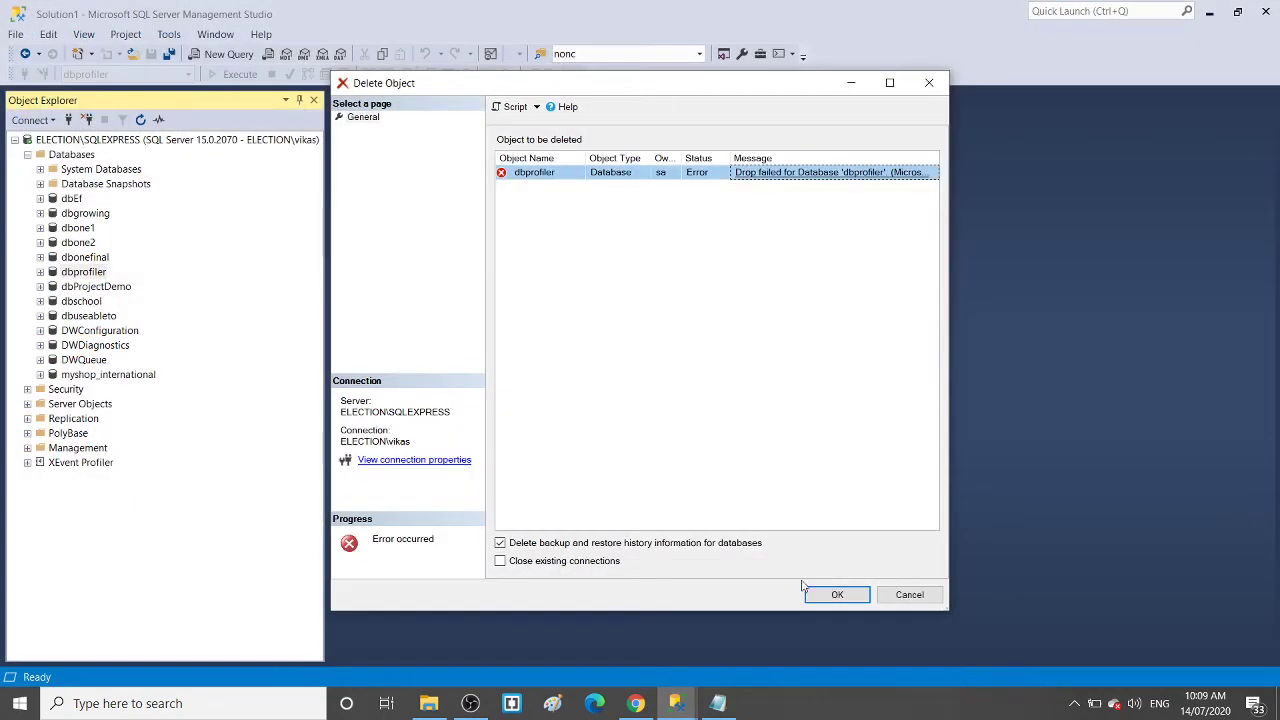
click(829, 595)
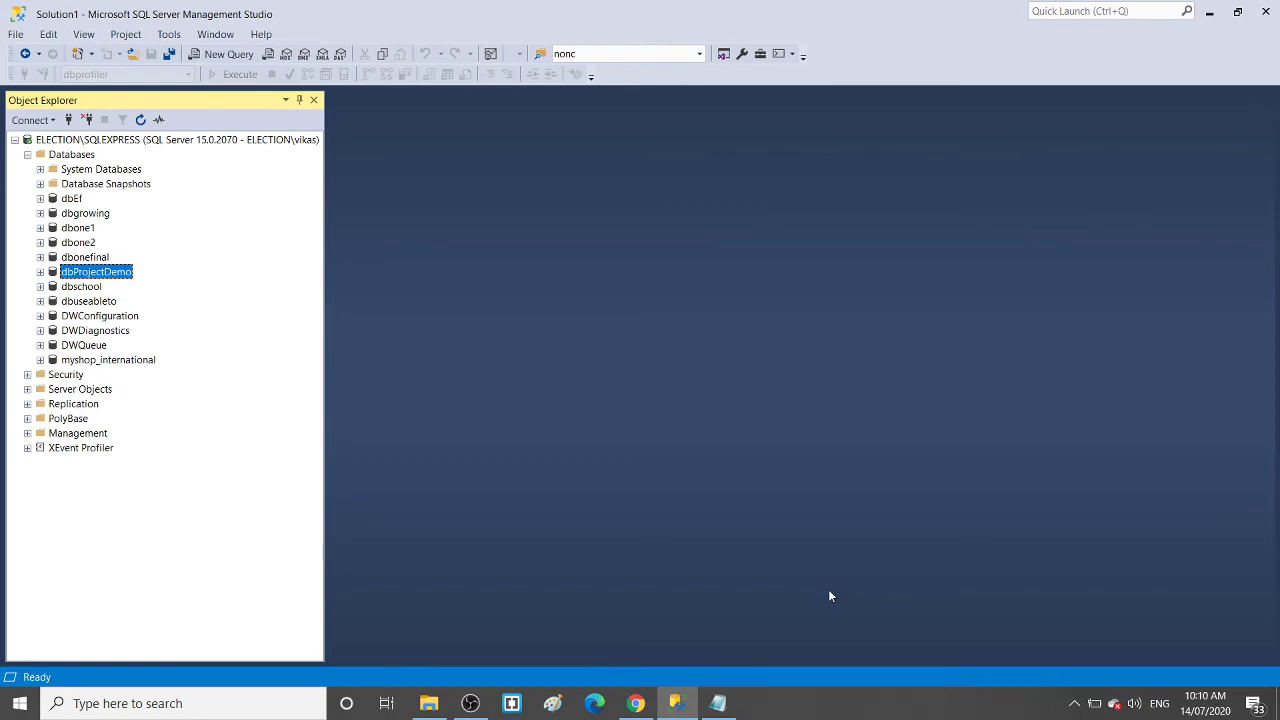
Check dbprofiler.bak in File Explorer, and start a database restore in SQL Server Management Studio with Device as the source
key(alt+Tab)
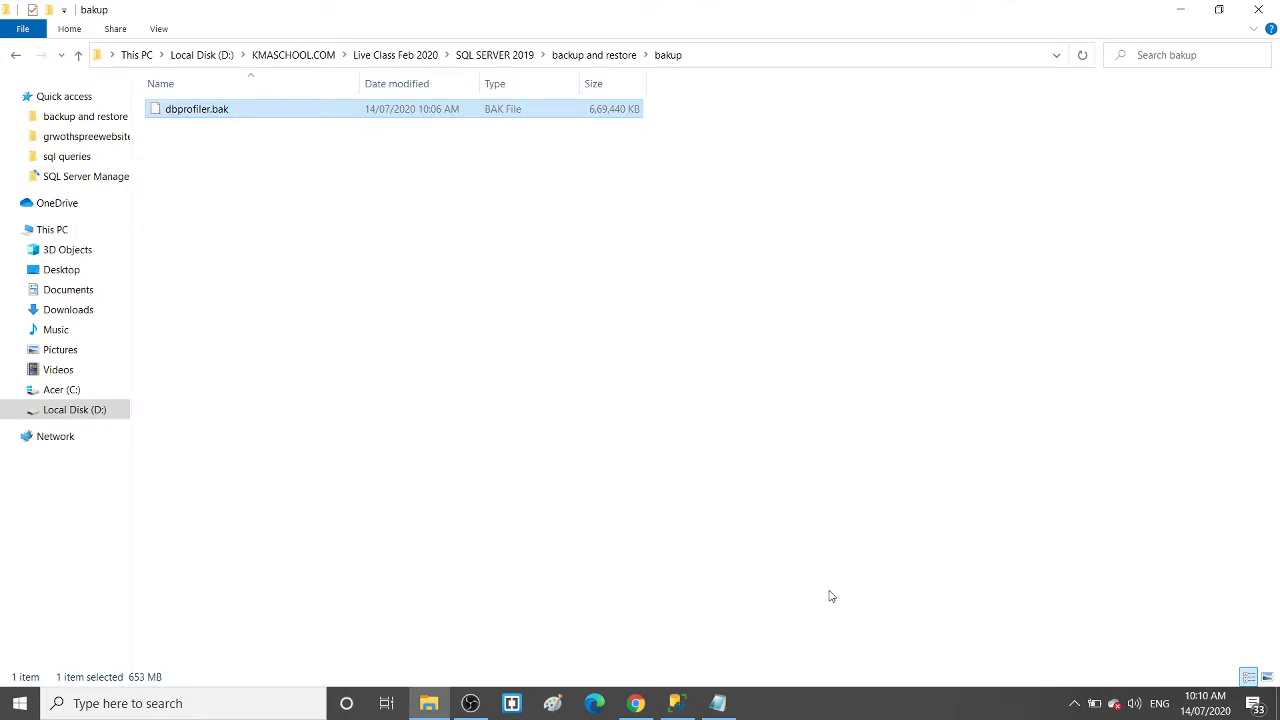
key(alt+Tab)
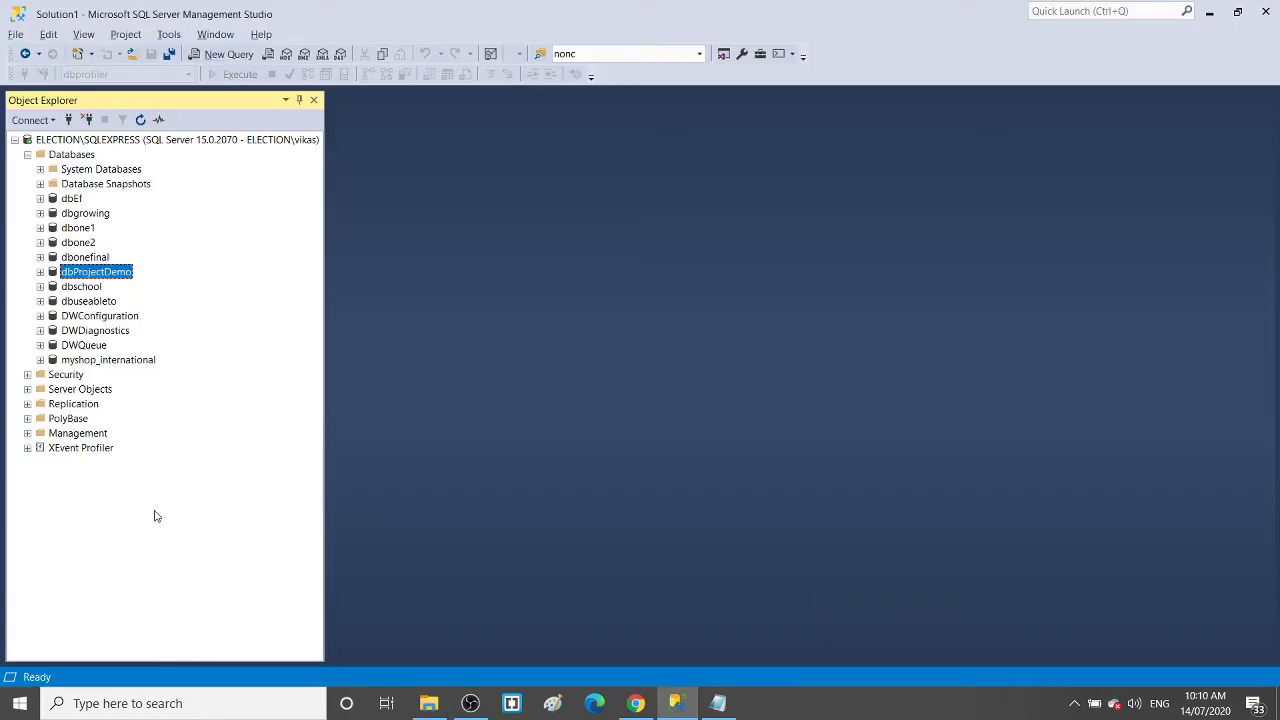
click(83, 157)
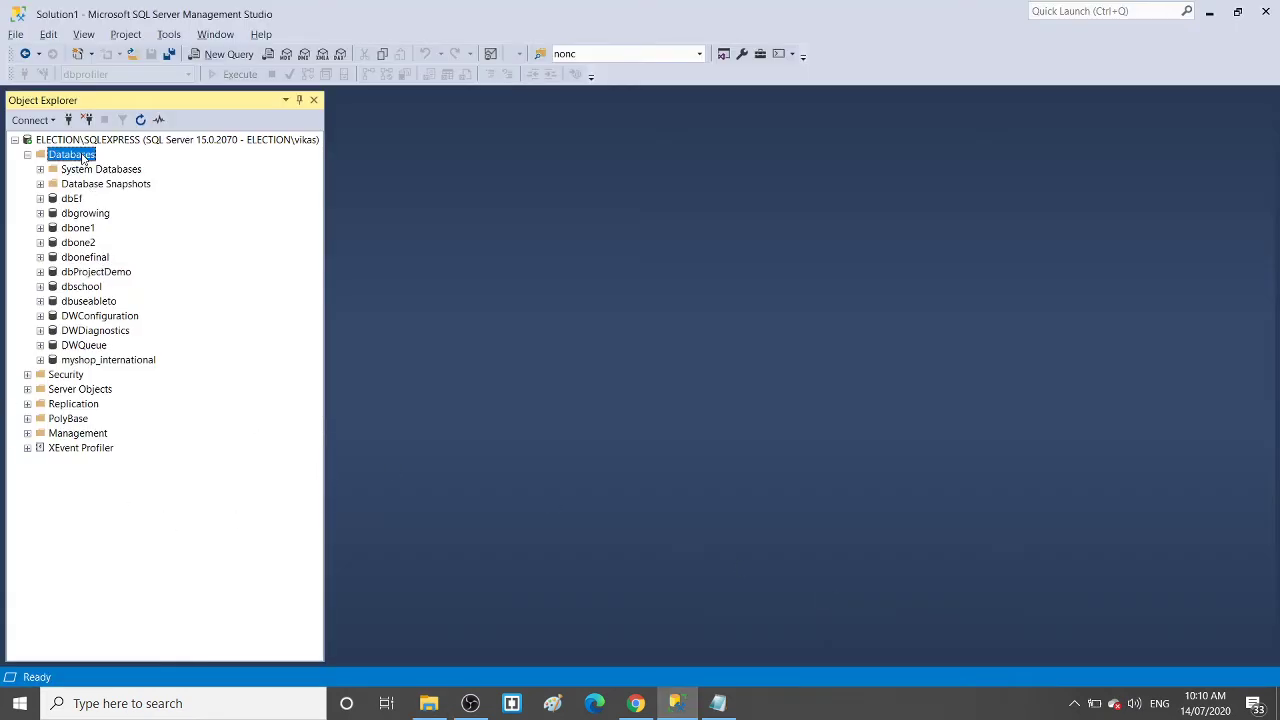
right_click(84, 158)
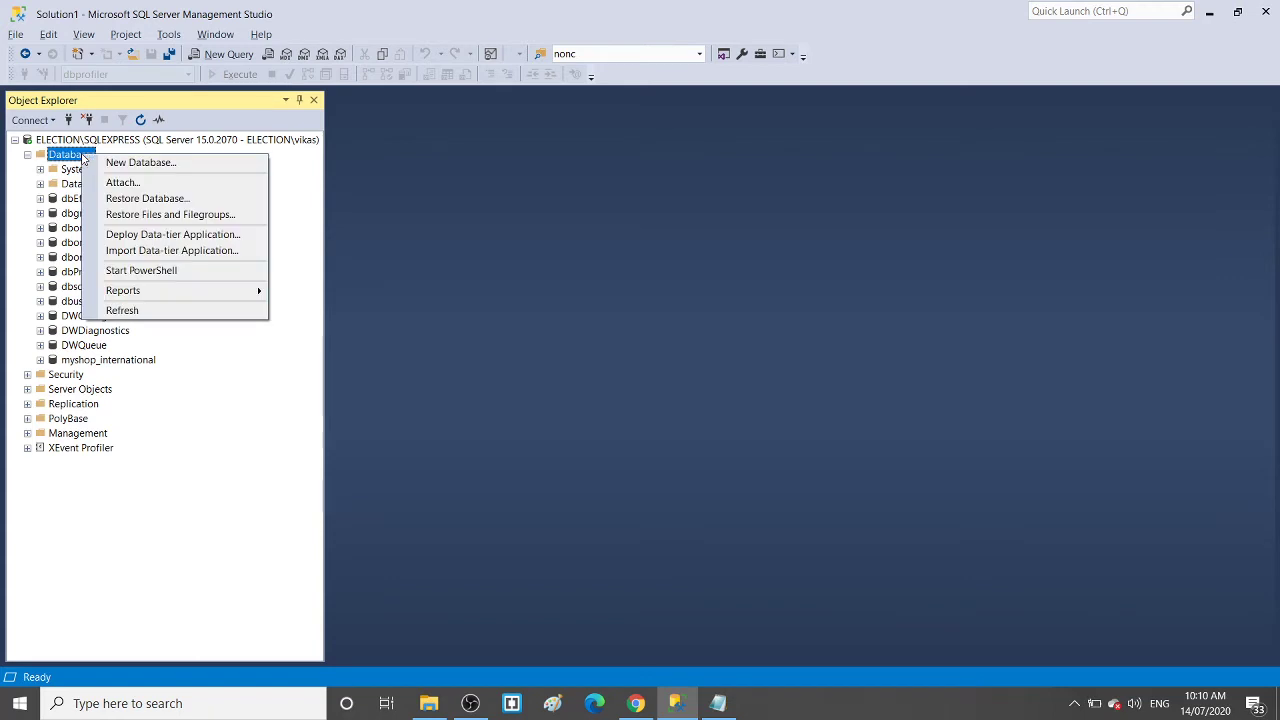
click(140, 198)
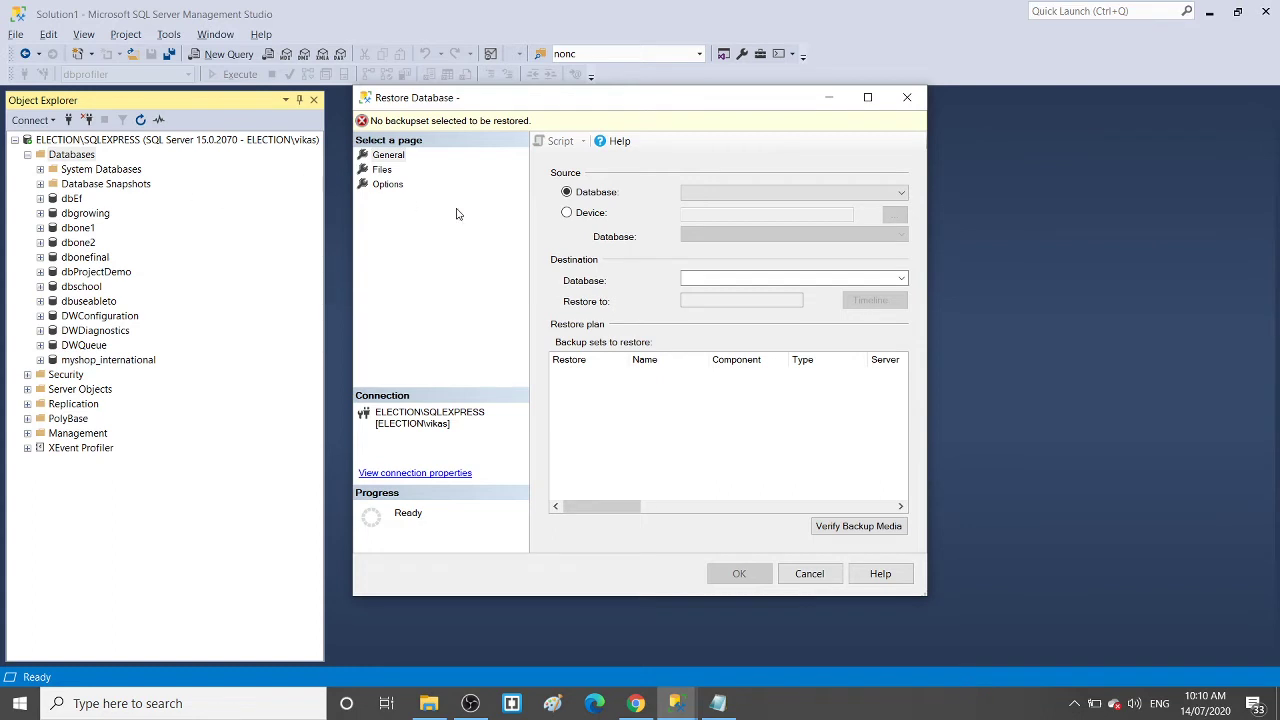
click(567, 213)
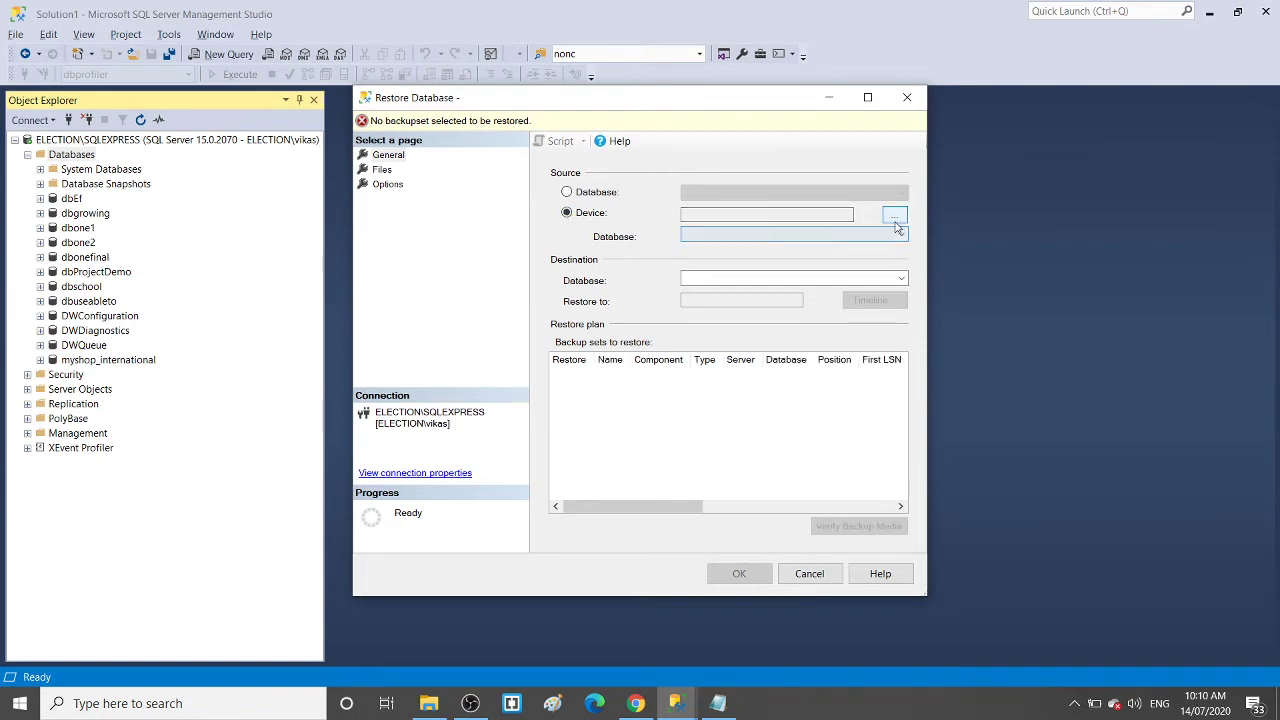
Add a backup file as restore device and browse to D:\KMASCHOOL.COM\Live Class Feb 2020\SQL SERVER 2019\backup and restore\bakup
click(894, 215)
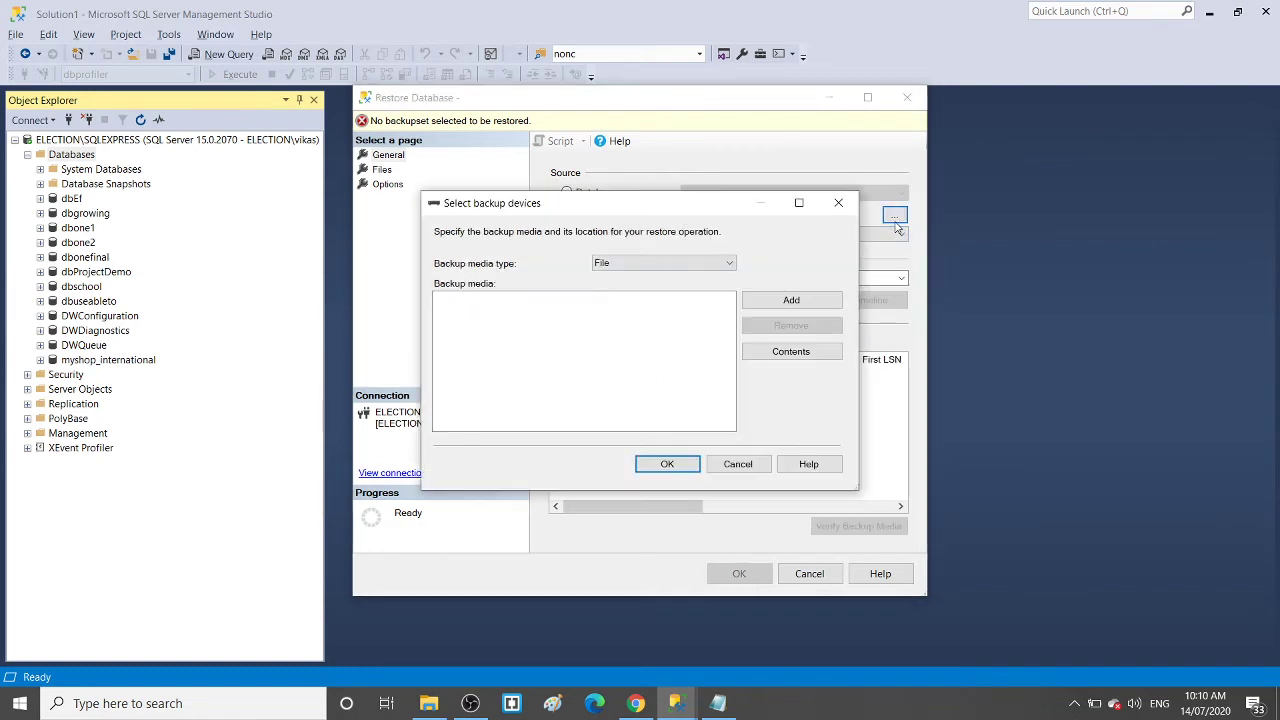
click(818, 305)
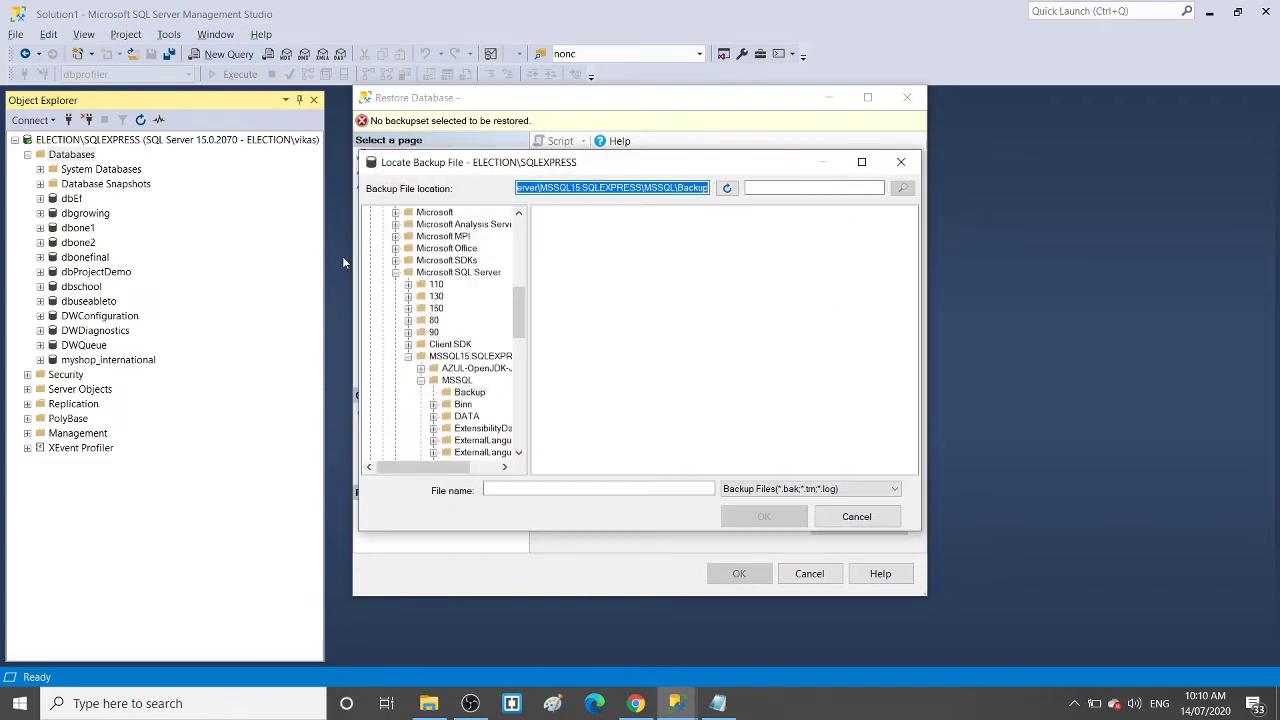
drag(527, 313, 519, 235)
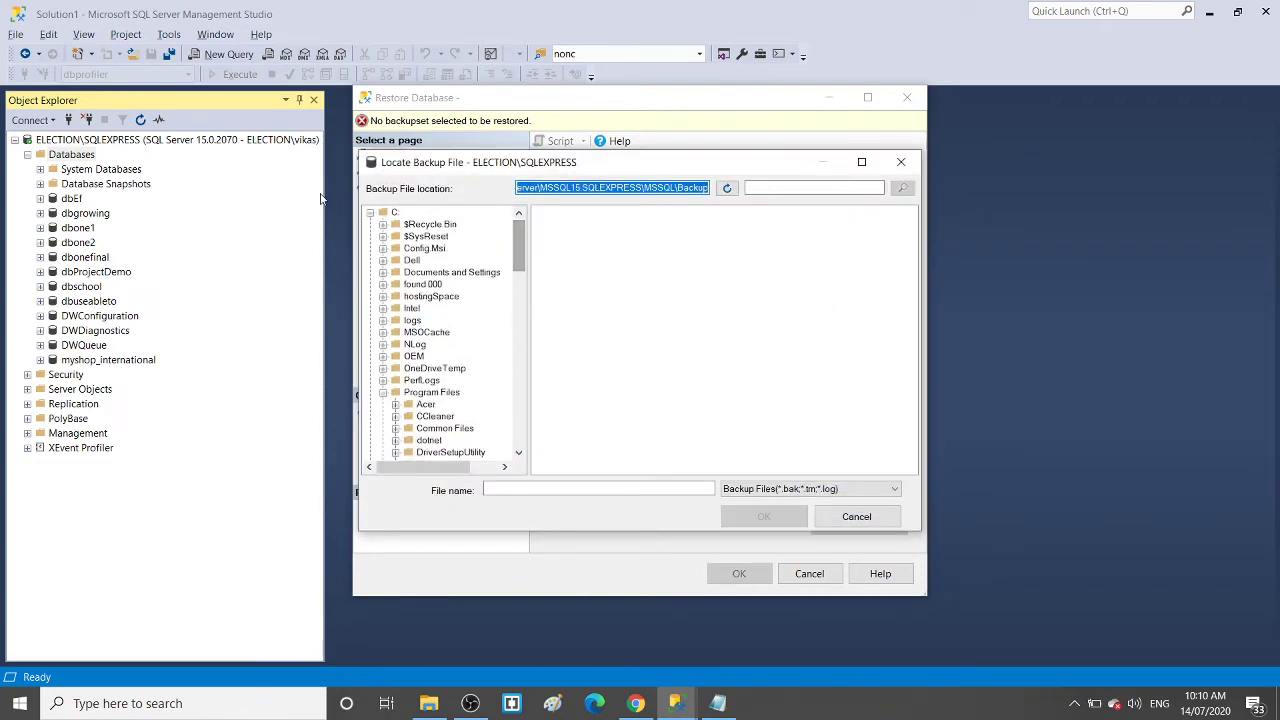
click(370, 212)
click(370, 224)
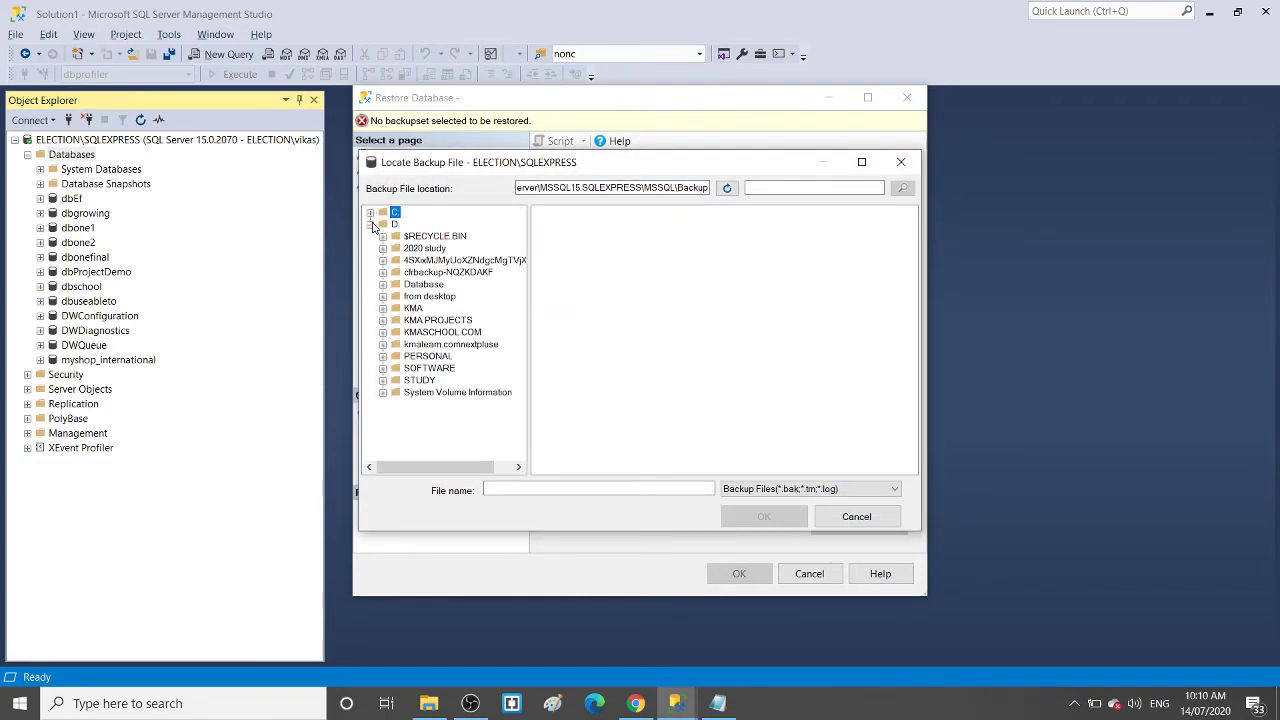
click(382, 332)
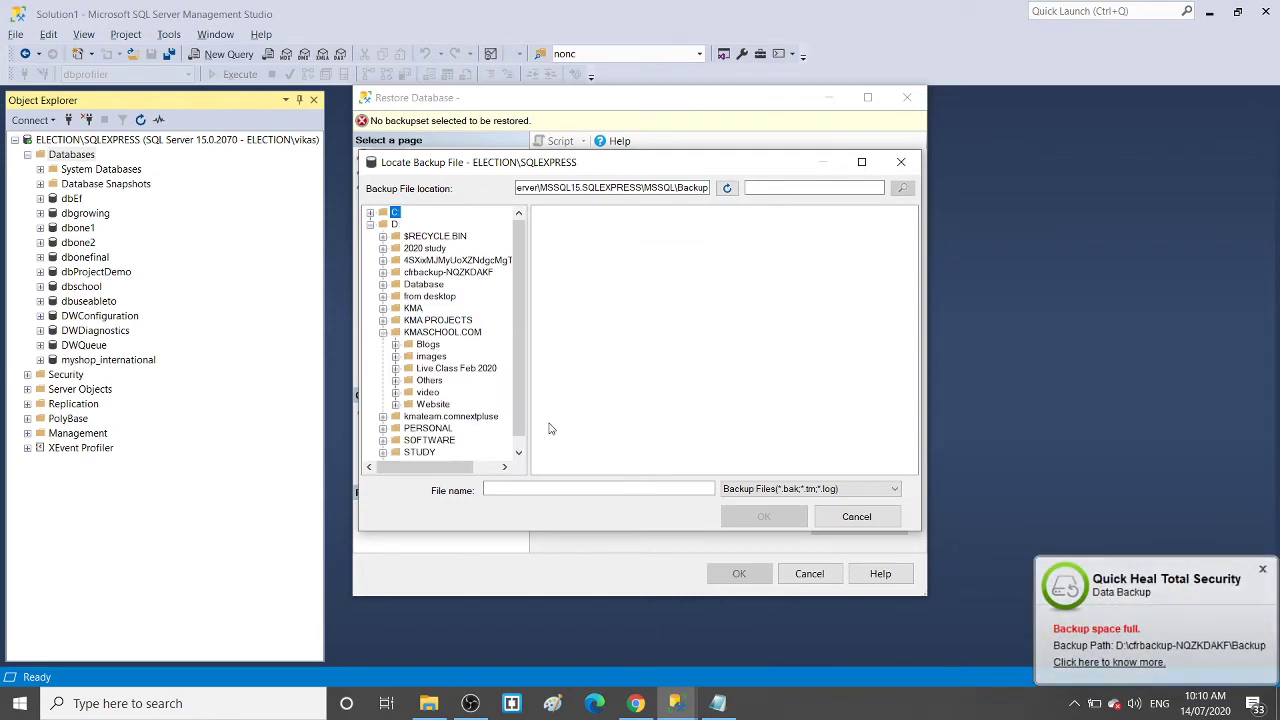
click(396, 369)
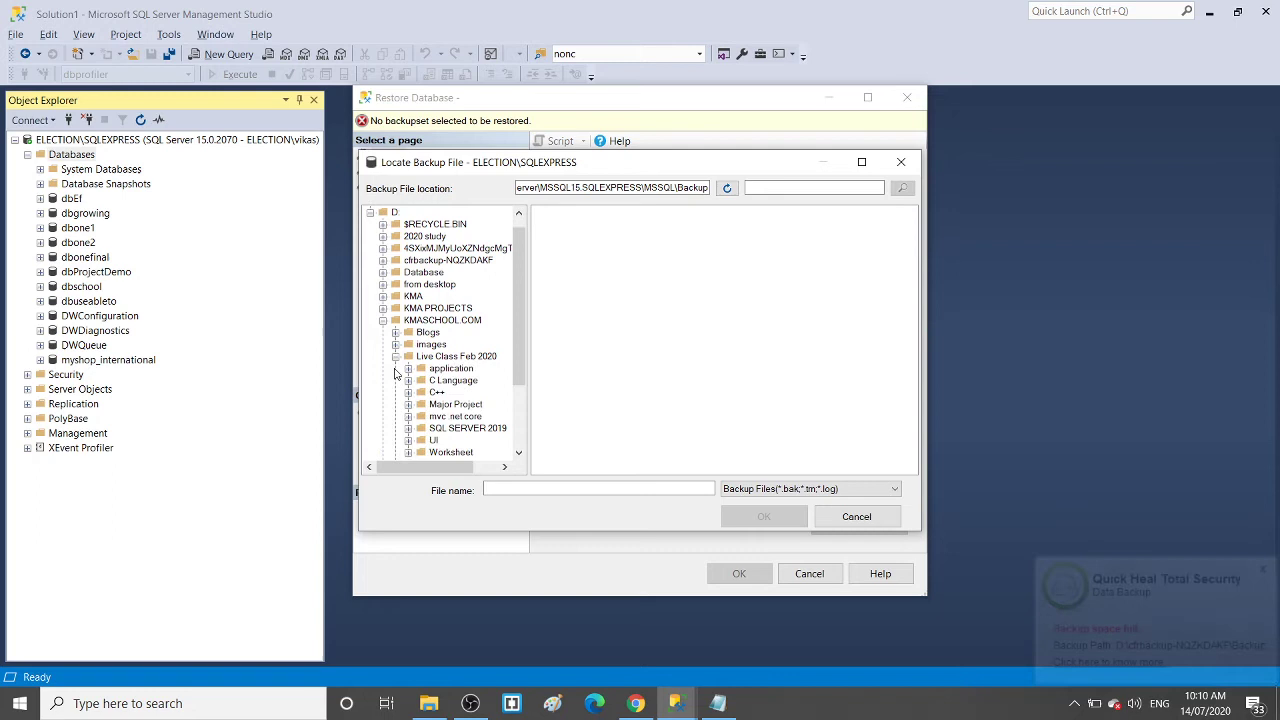
click(408, 438)
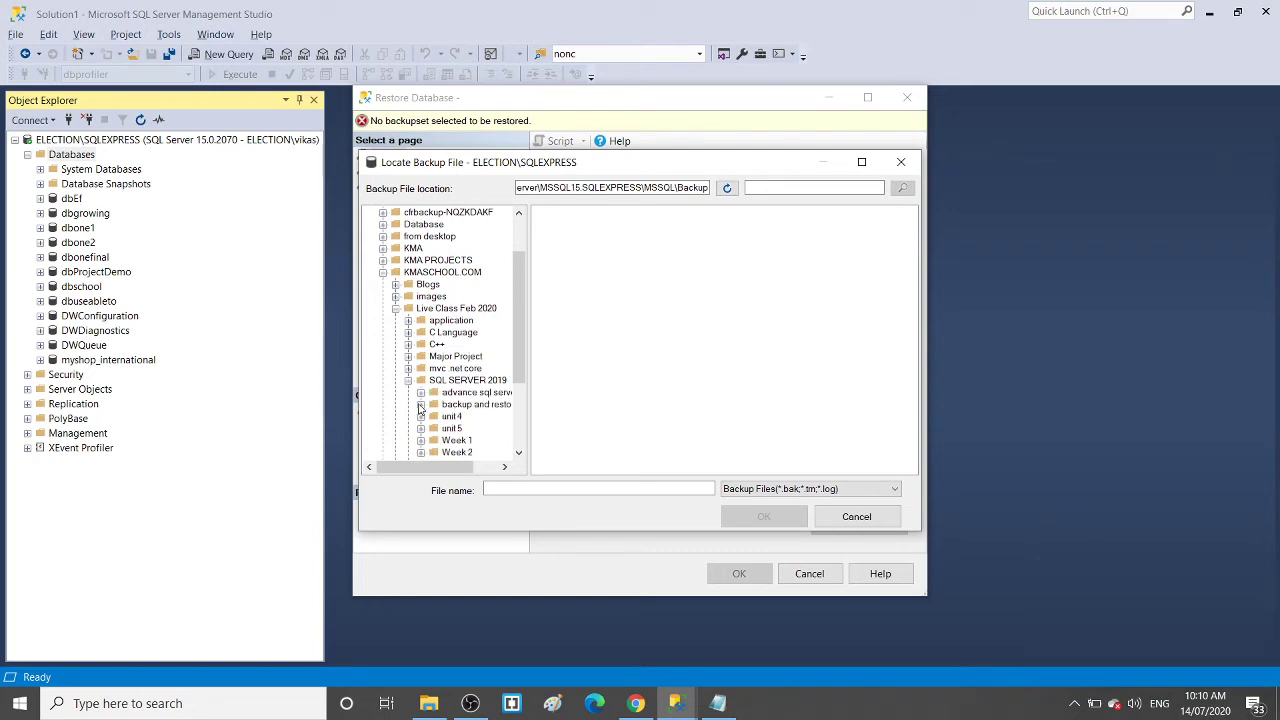
click(421, 405)
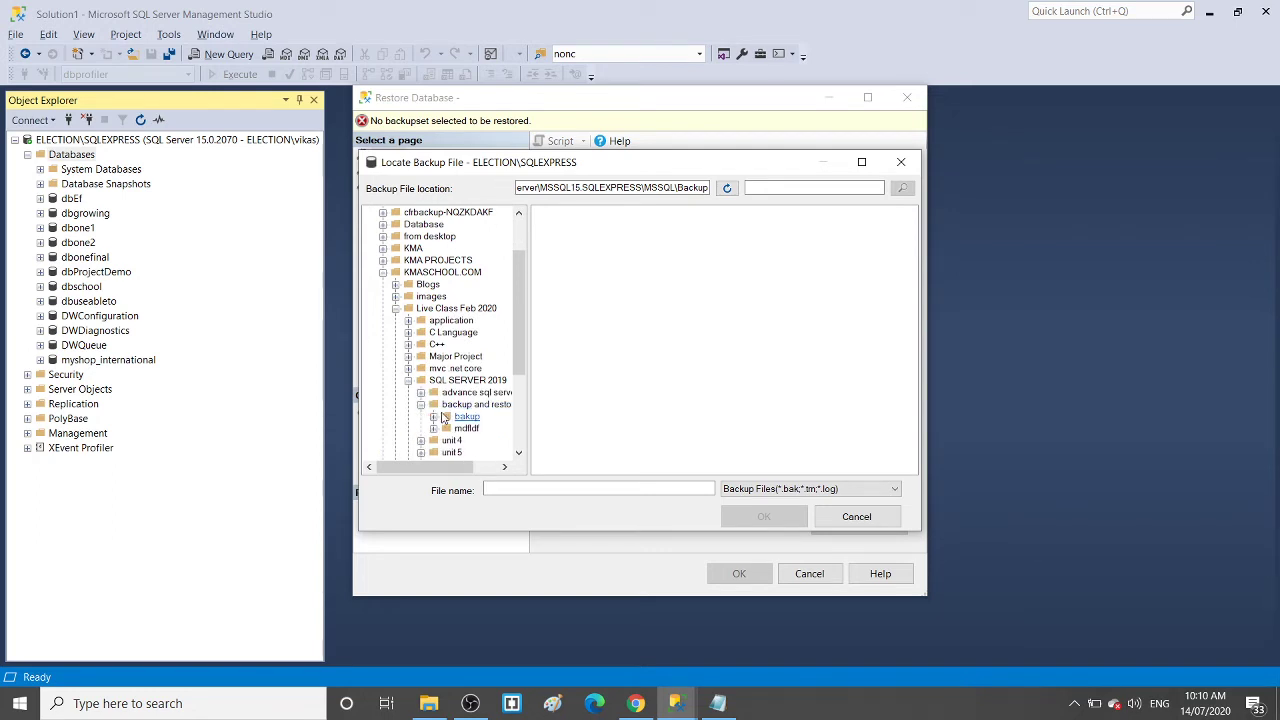
click(453, 418)
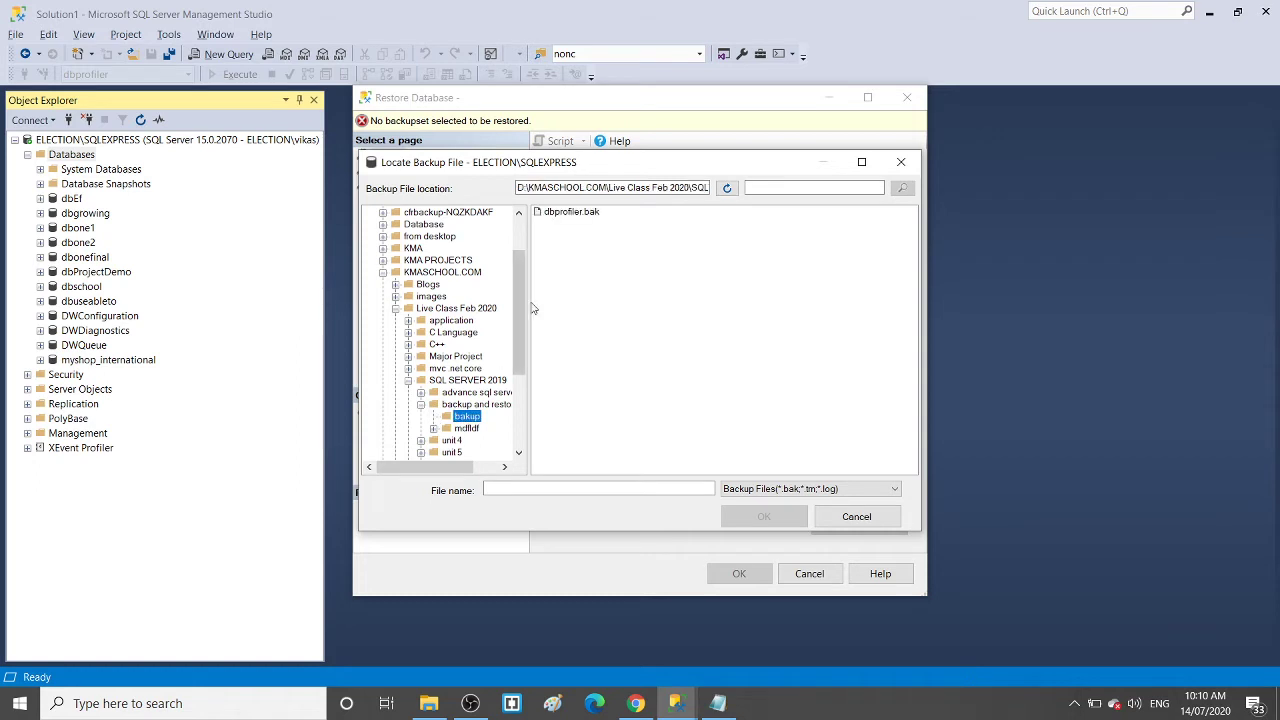
Choose dbprofiler.bak as the backup file and accept it as the restore device
click(560, 213)
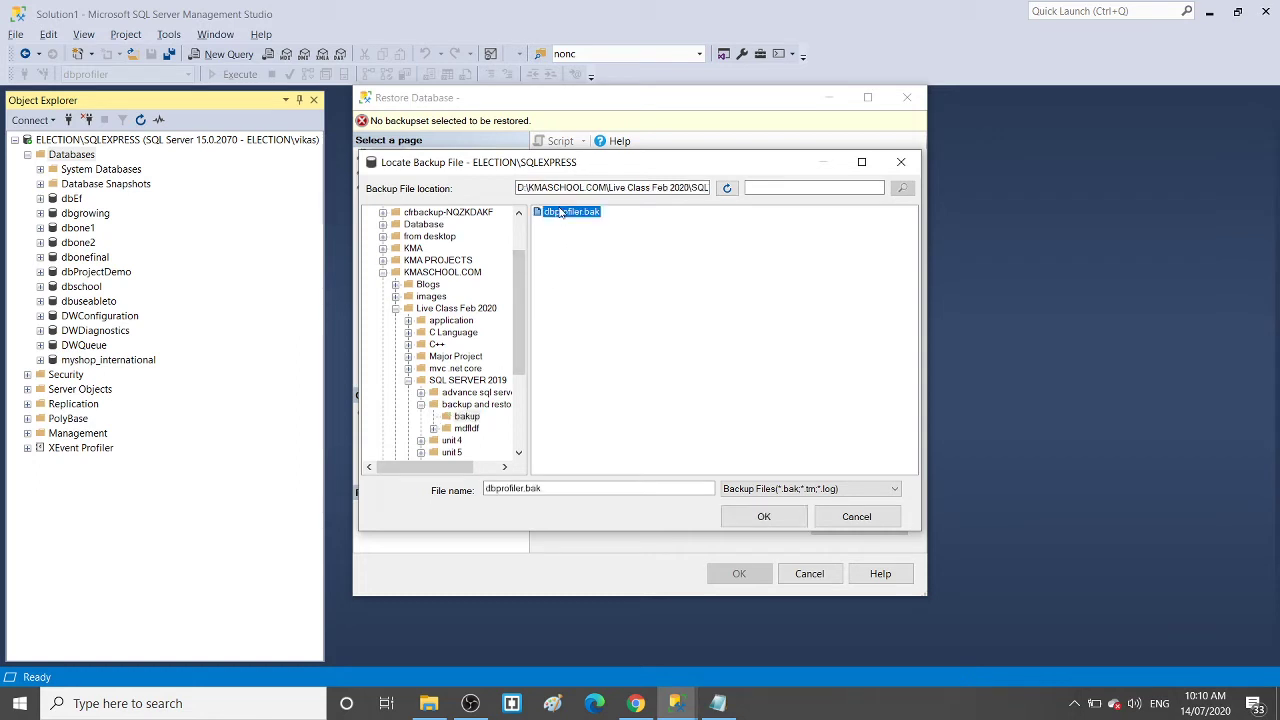
click(764, 517)
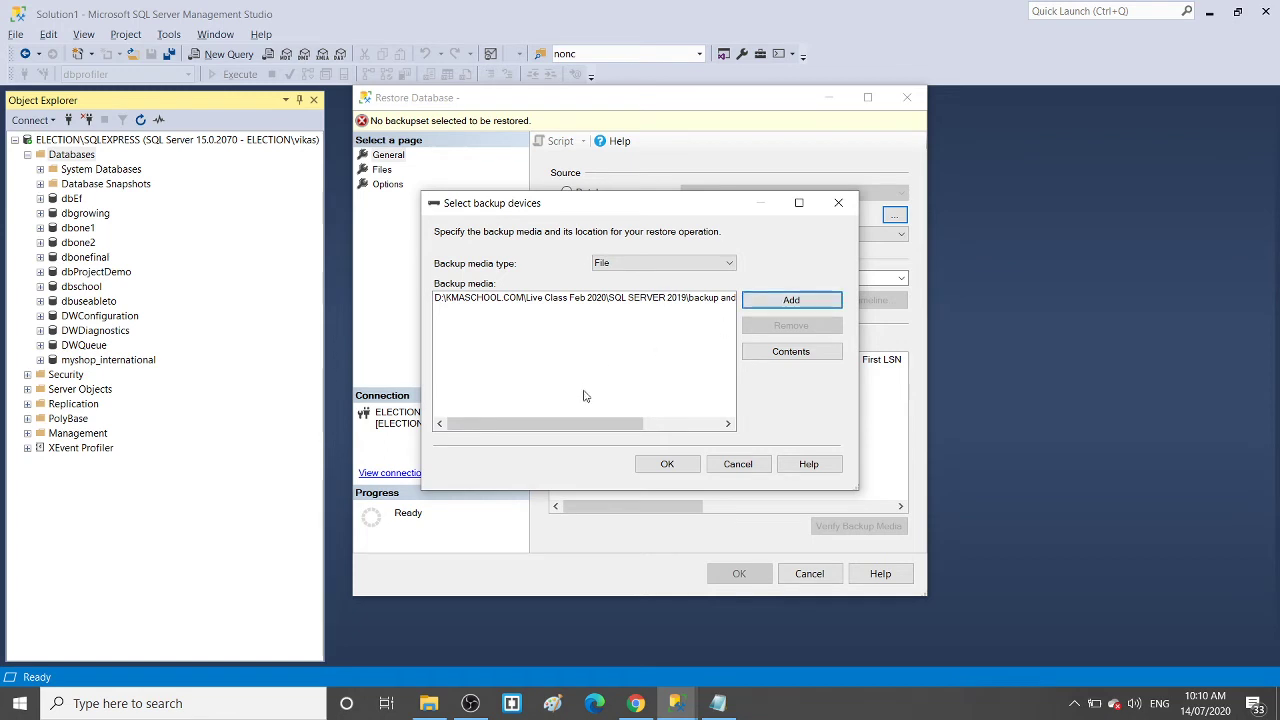
drag(589, 426, 716, 432)
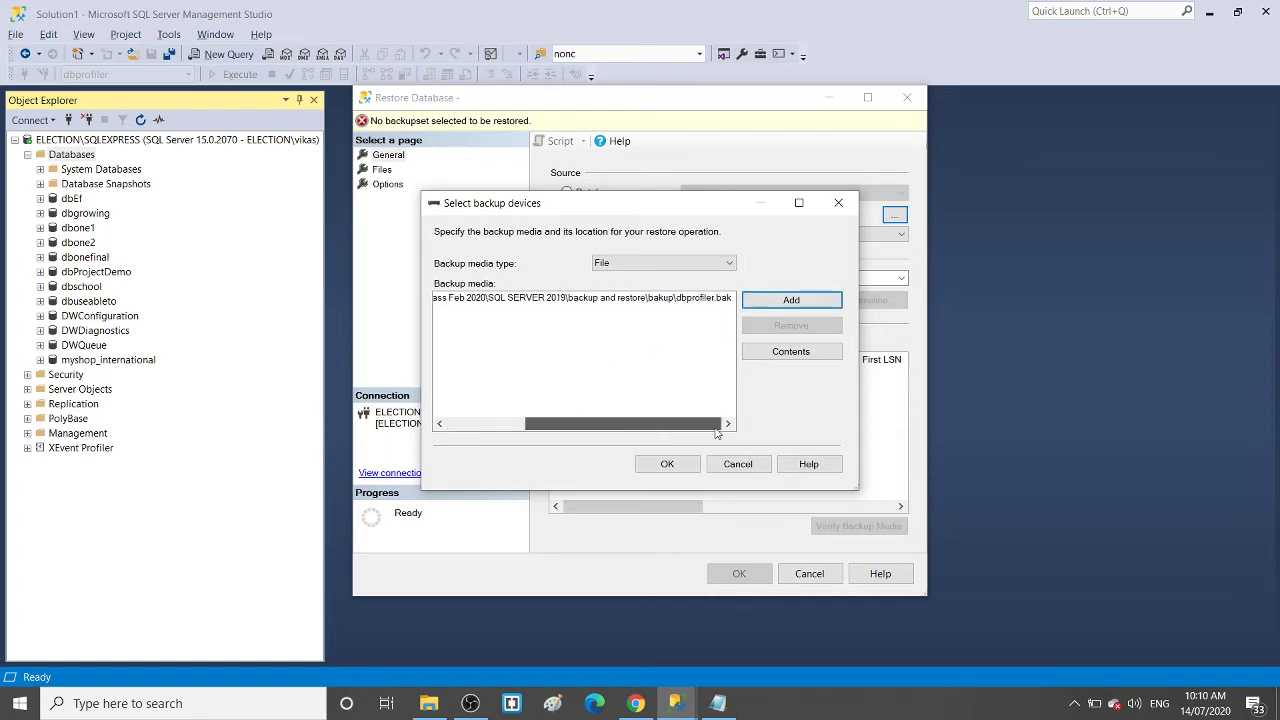
click(665, 464)
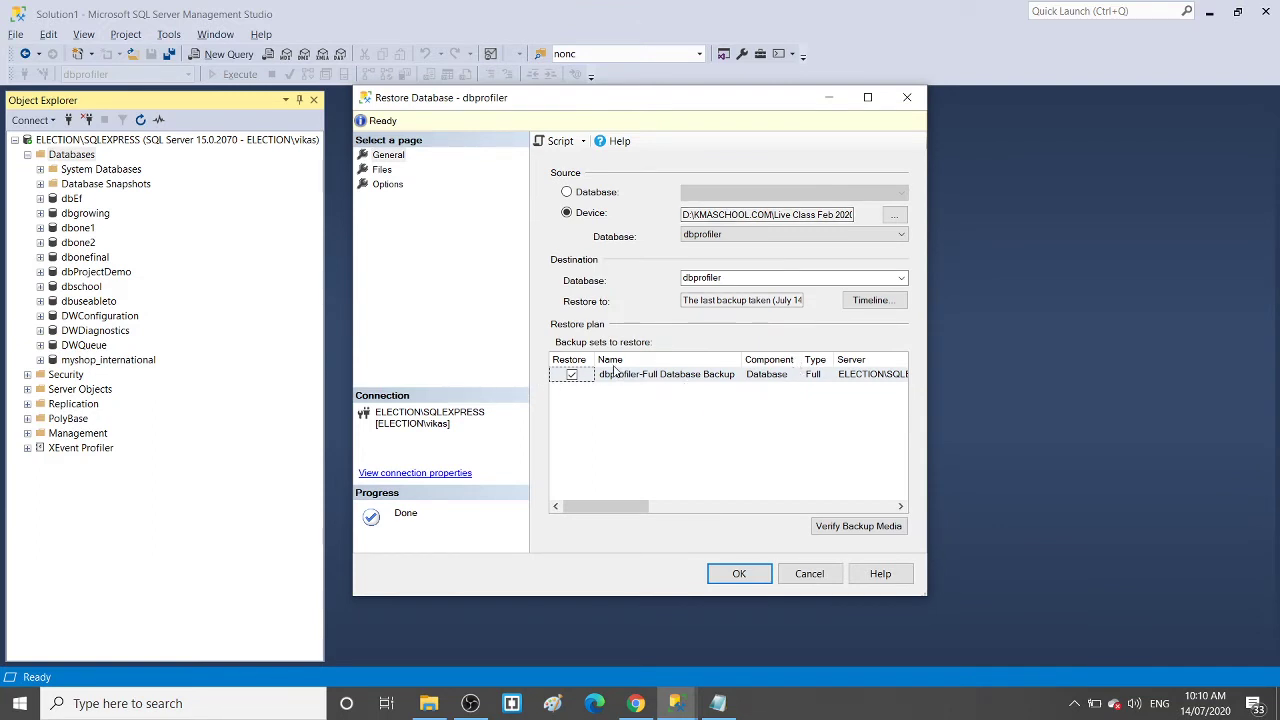
Keep the dbprofiler-Full Database Backup set selected, check its details and restore it to the dbprofiler database
click(574, 375)
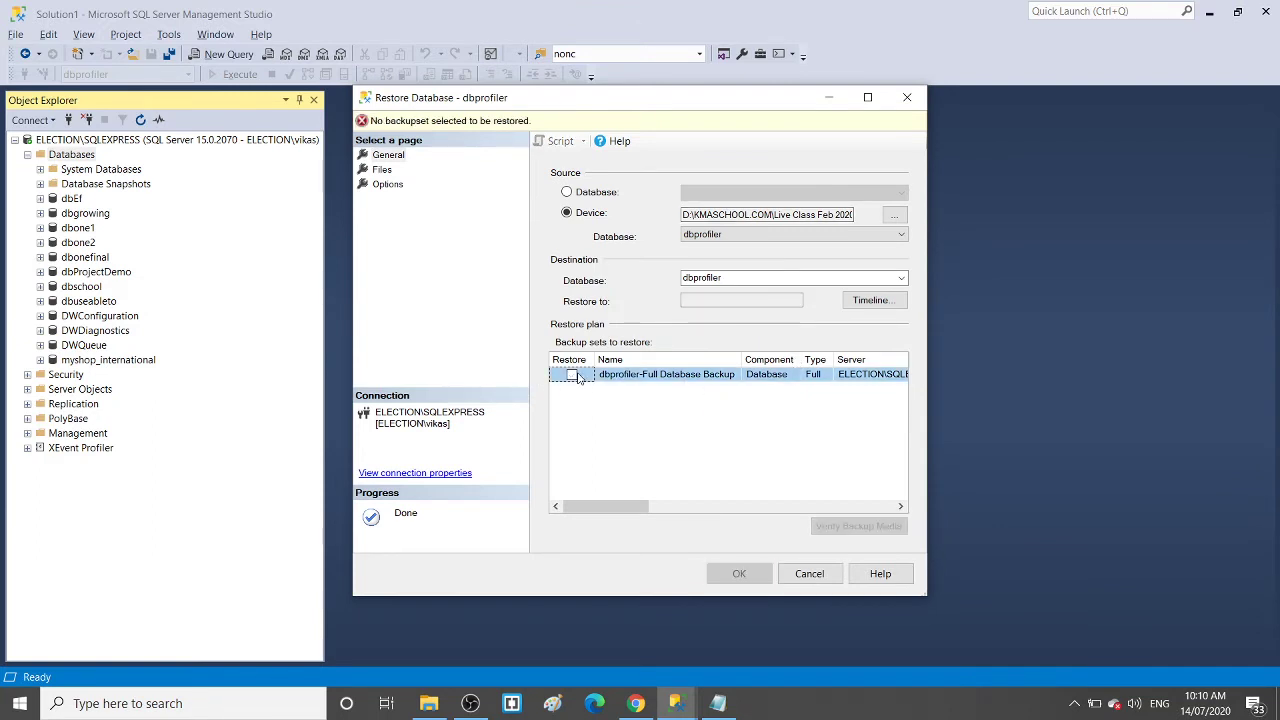
click(574, 375)
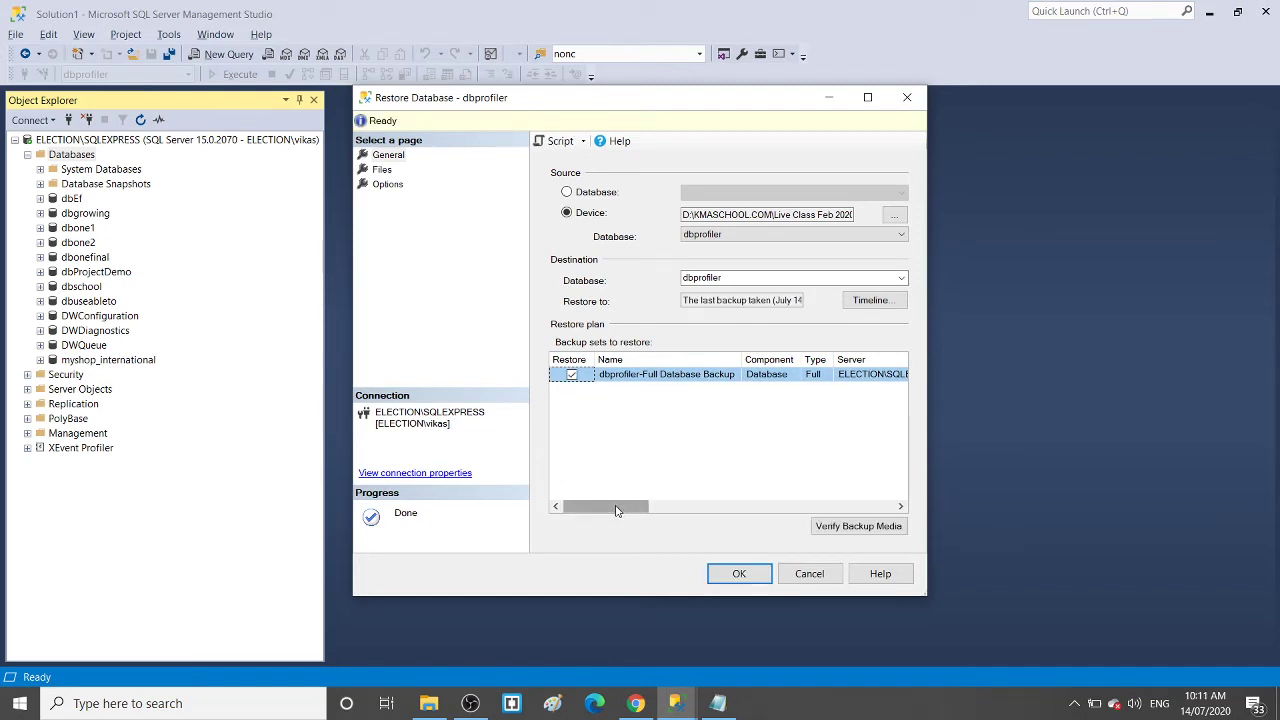
drag(616, 512, 876, 516)
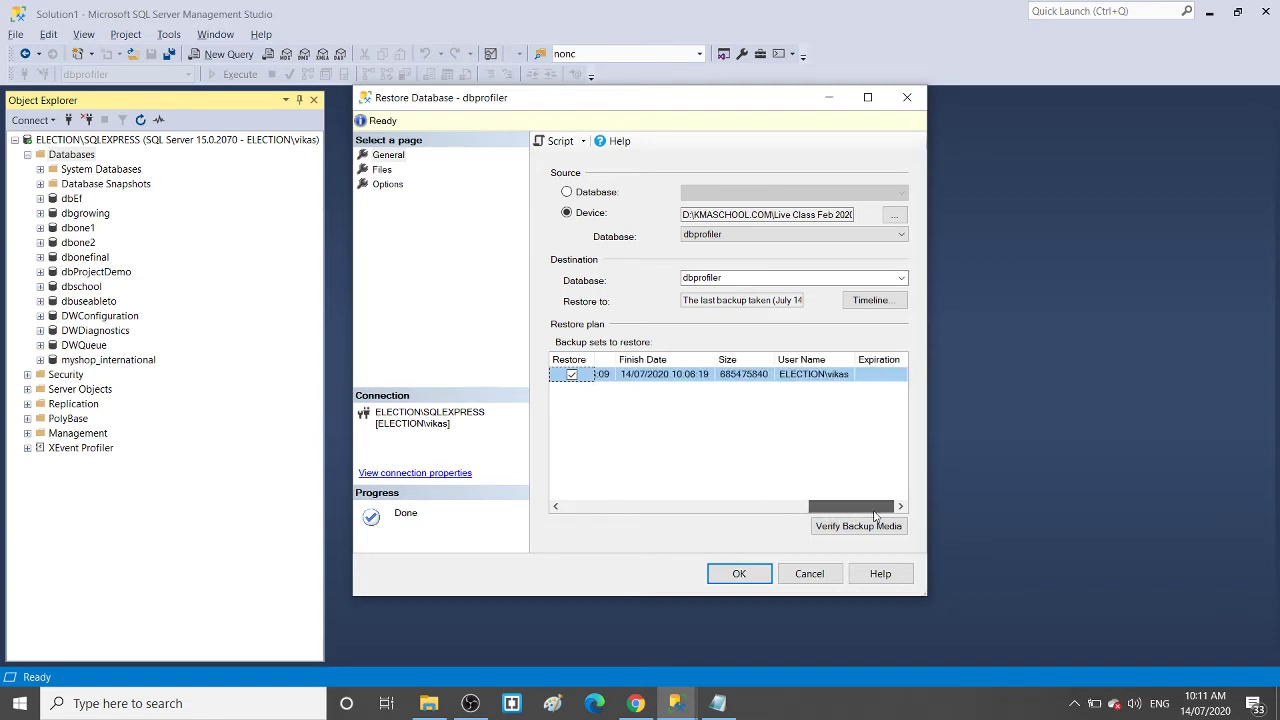
click(737, 576)
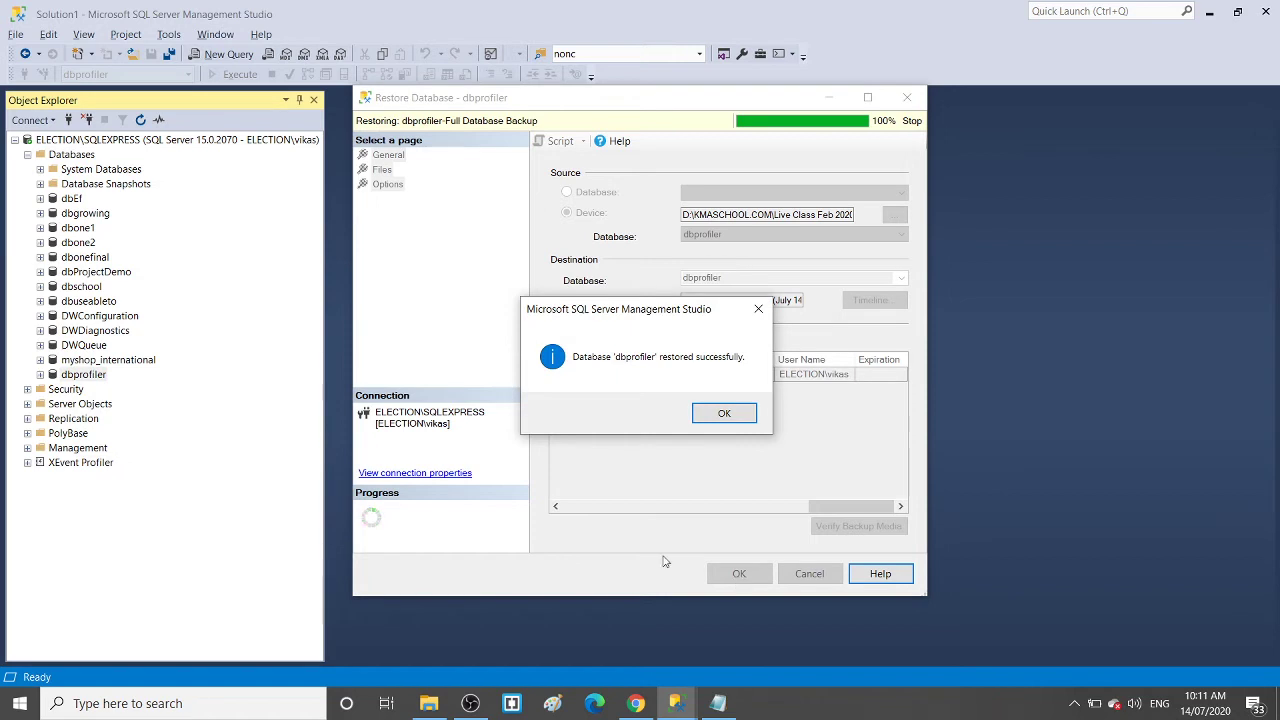
click(717, 414)
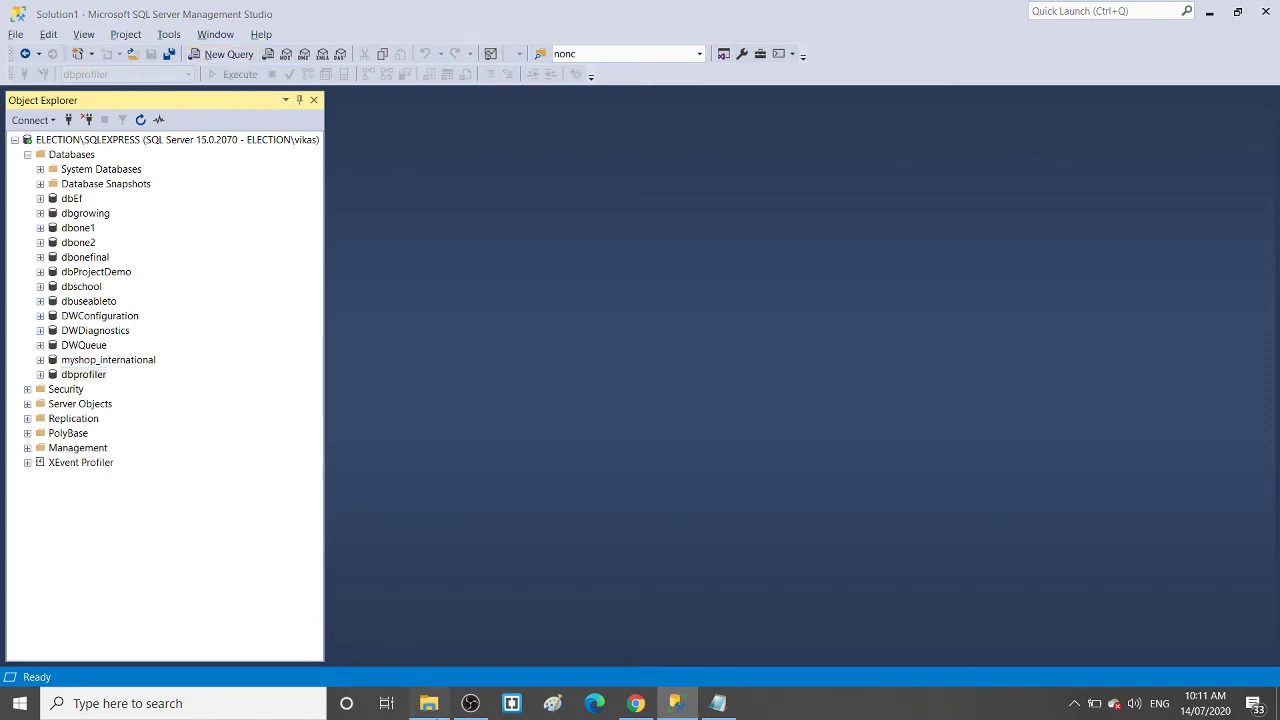
Look at the dbprofiler.bak file in File Explorer and return to SQL Server Management Studio
click(428, 703)
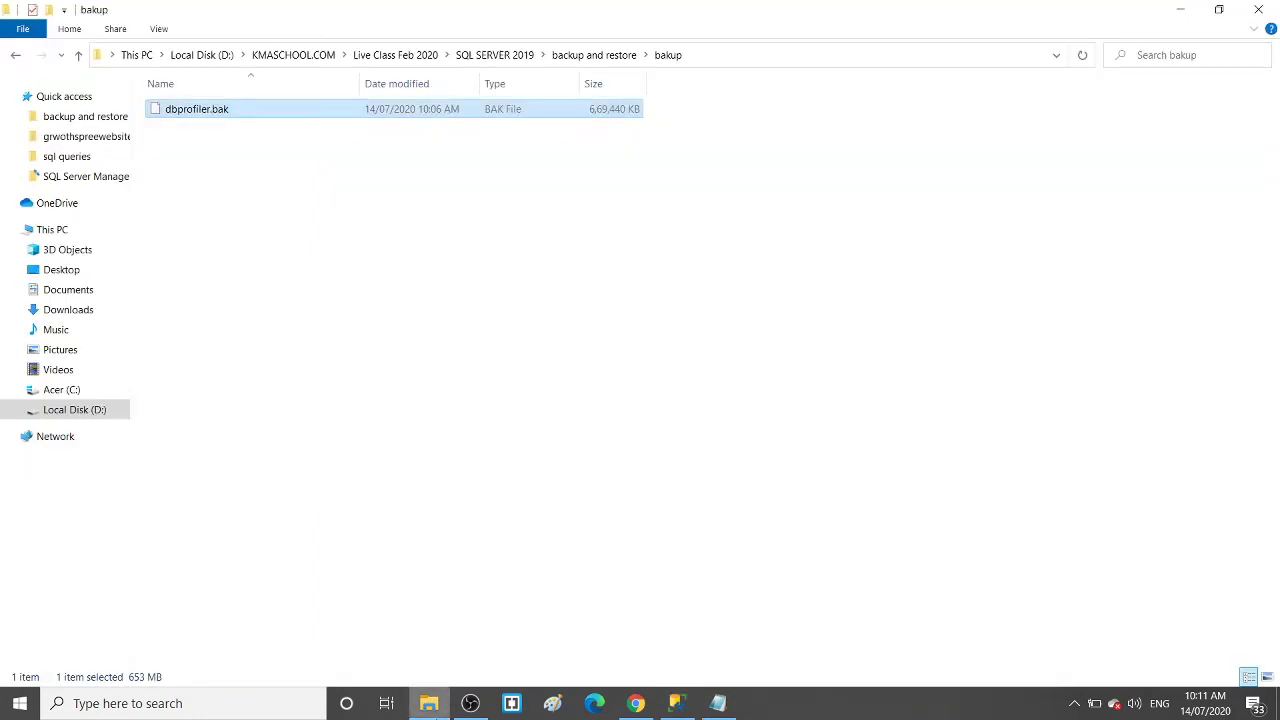
click(535, 207)
key(alt+Tab)
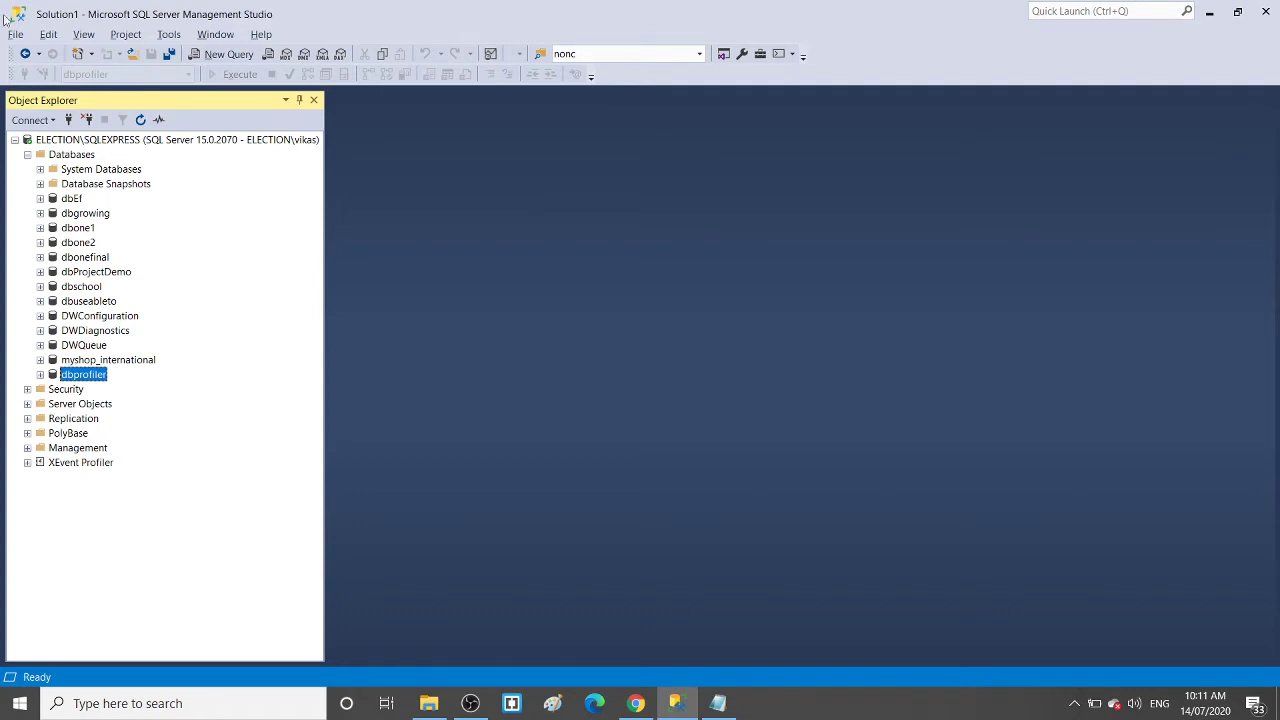
Open a new query on the restored dbprofiler database and write "select * from Profiles"
click(216, 55)
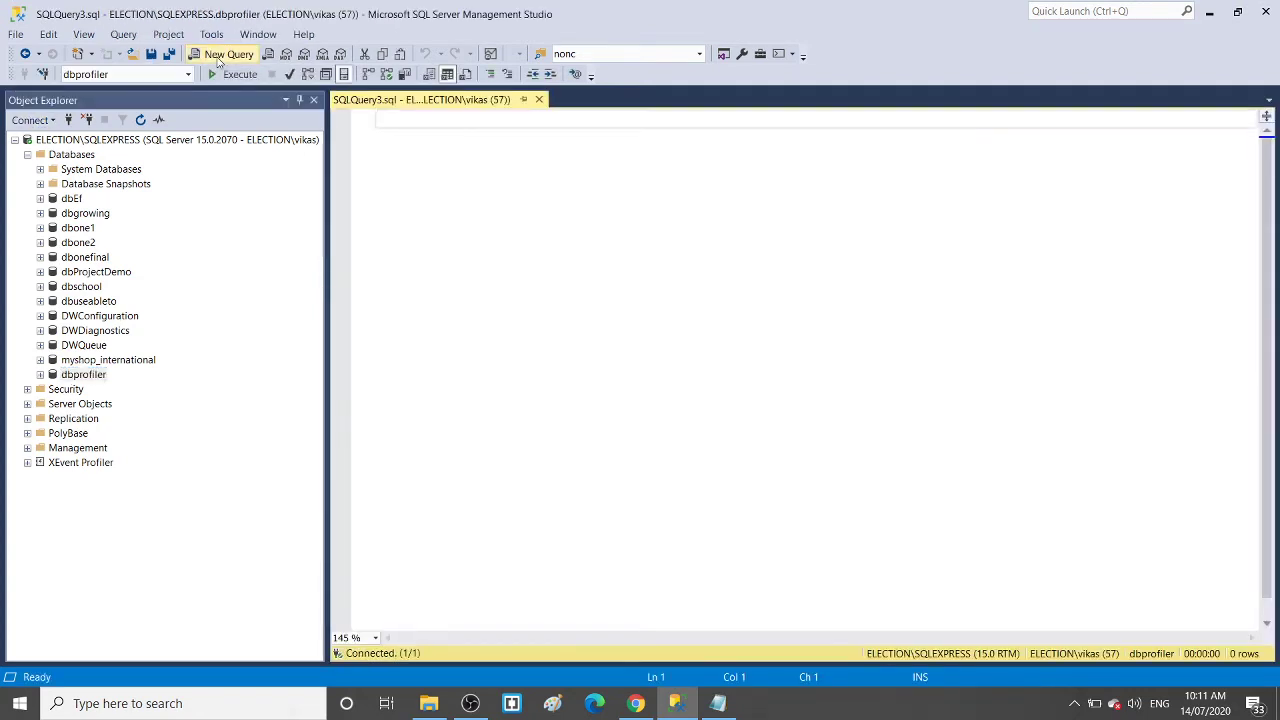
text(sele)
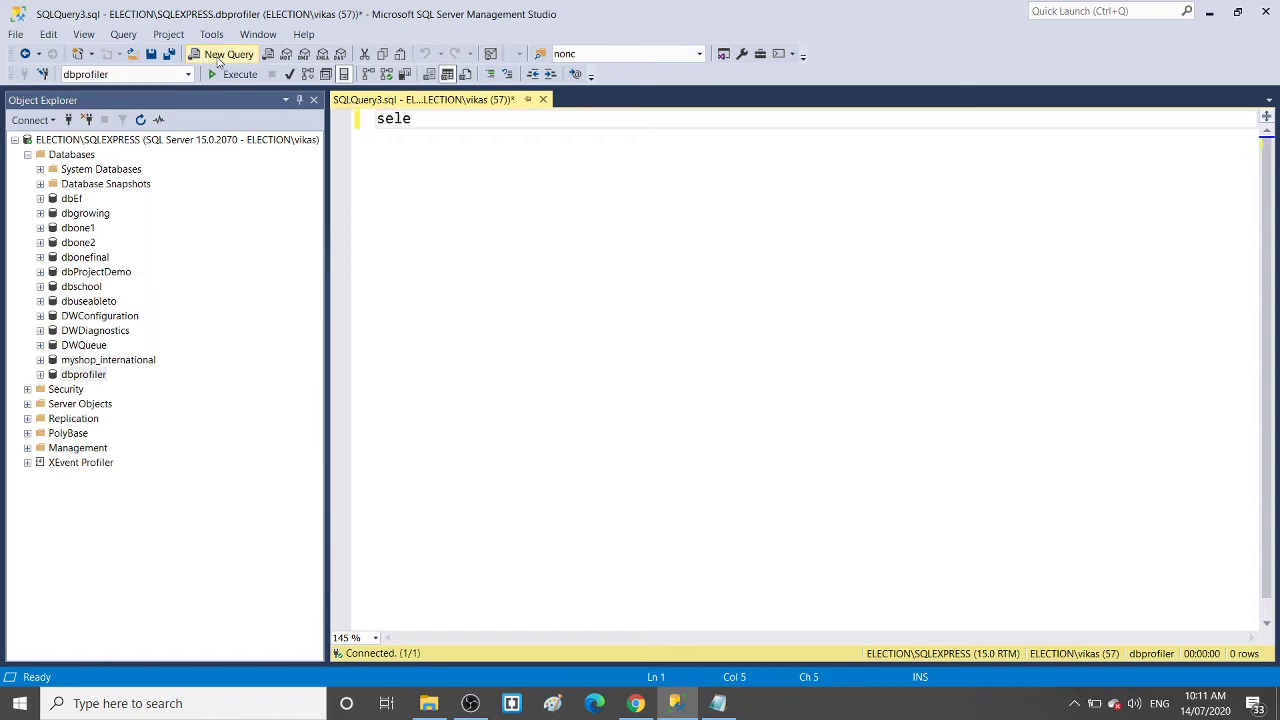
text(ct * from profiles)
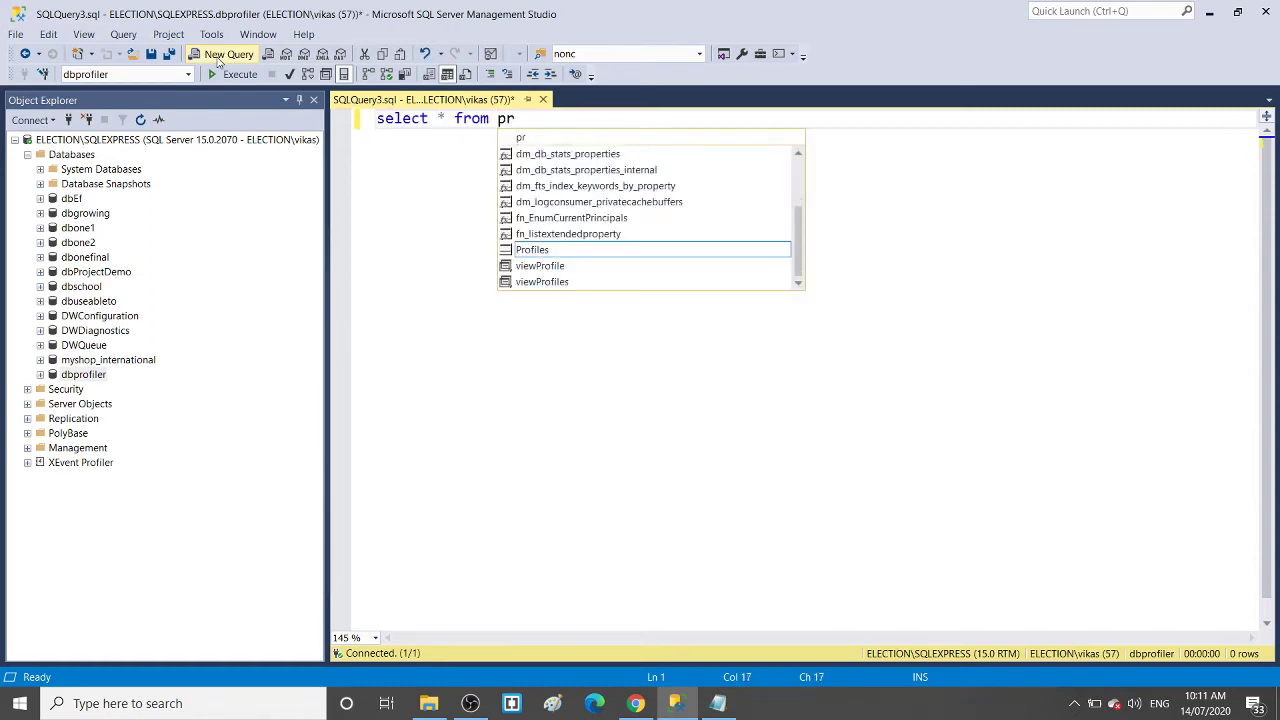
key(Tab)
Limit the Profiles query to the first 10 rows with "top 10" and execute it
key(Left)
key(Left)
key(Left)
key(Left)
key(Left)
key(Left)
key(Left)
key(Left)
key(Left)
key(Left)
key(Left)
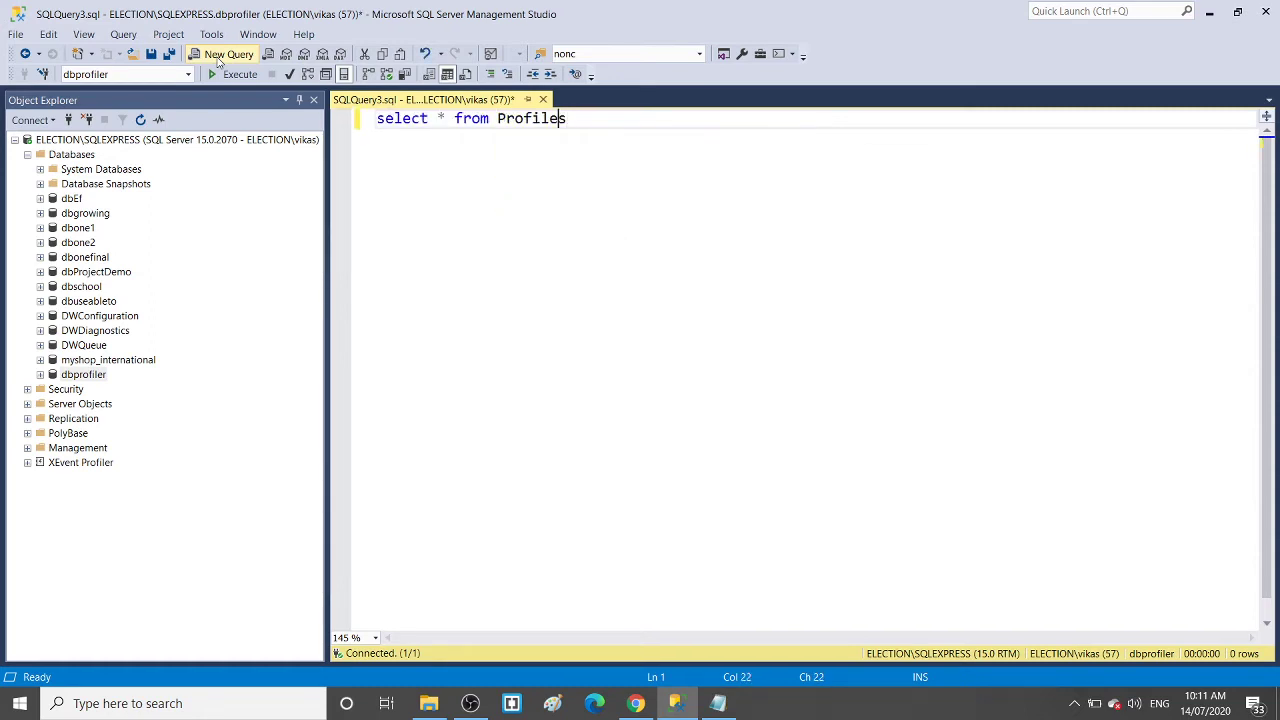
key(Left)
key(Left)
key(Left)
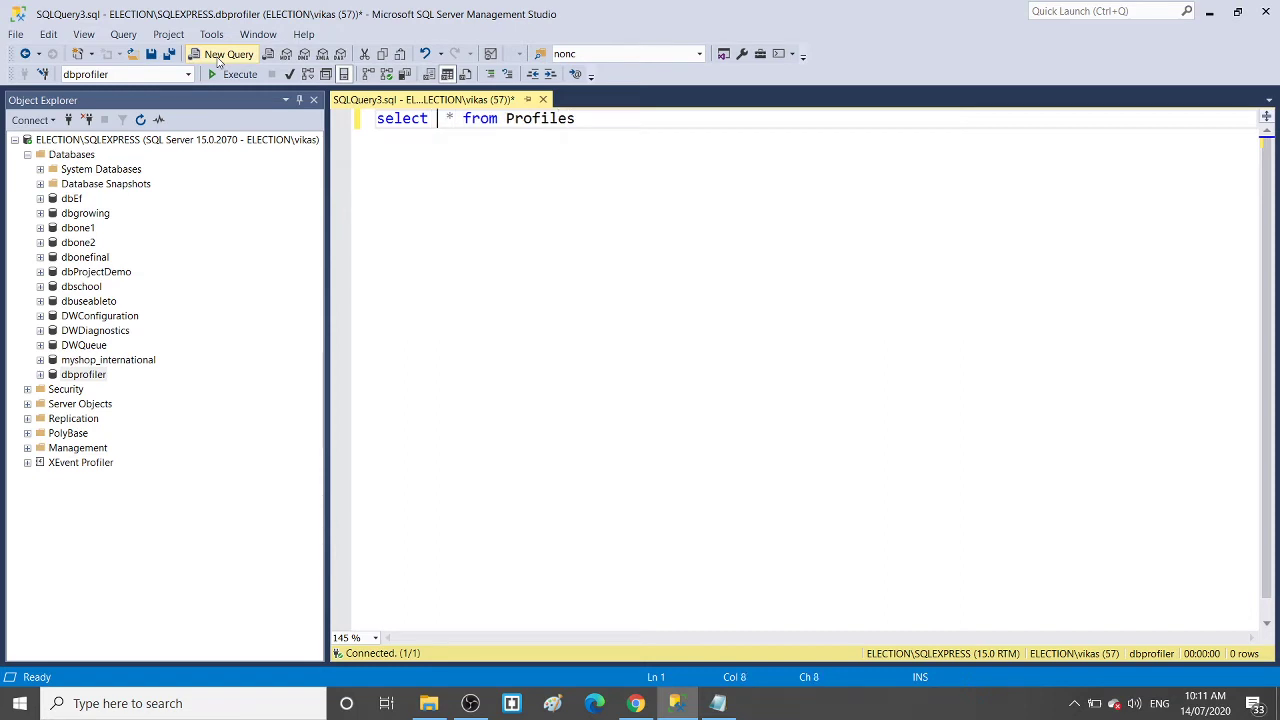
text(top 10)
key(F5)
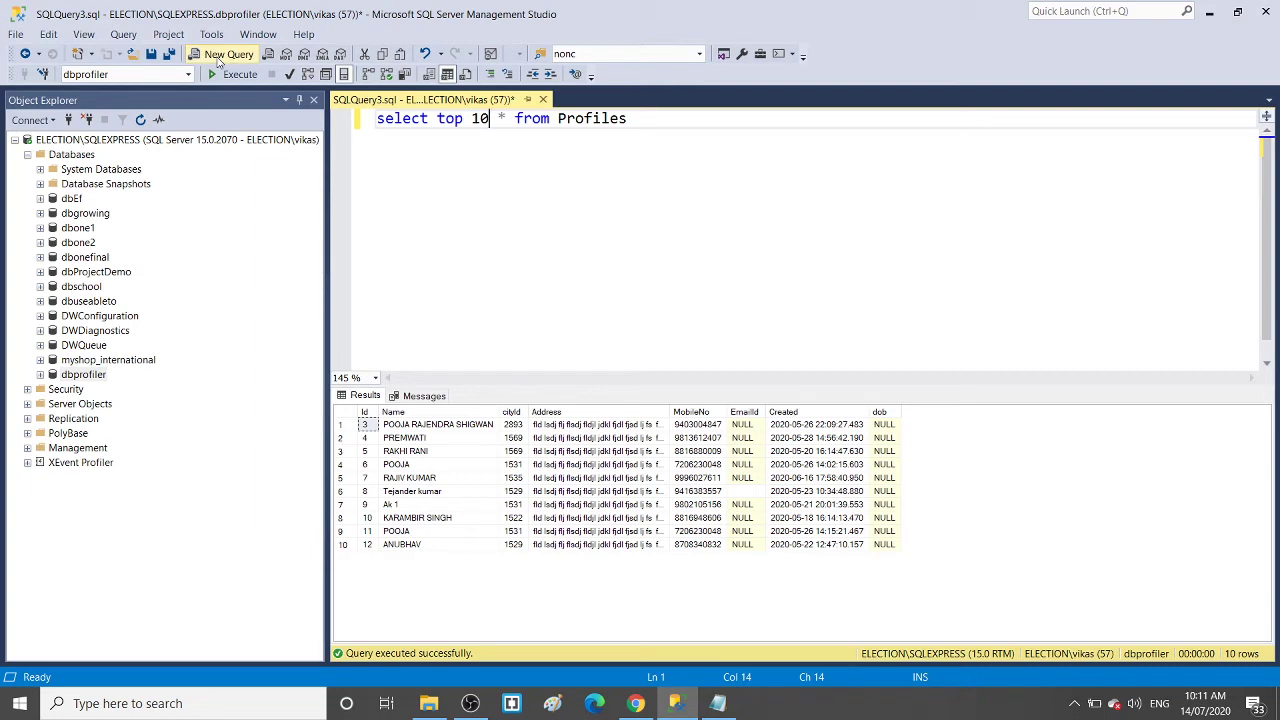
Change the queried table to Cities, keeping "top 10", and execute the query
key(BackSpace)
key(BackSpace)
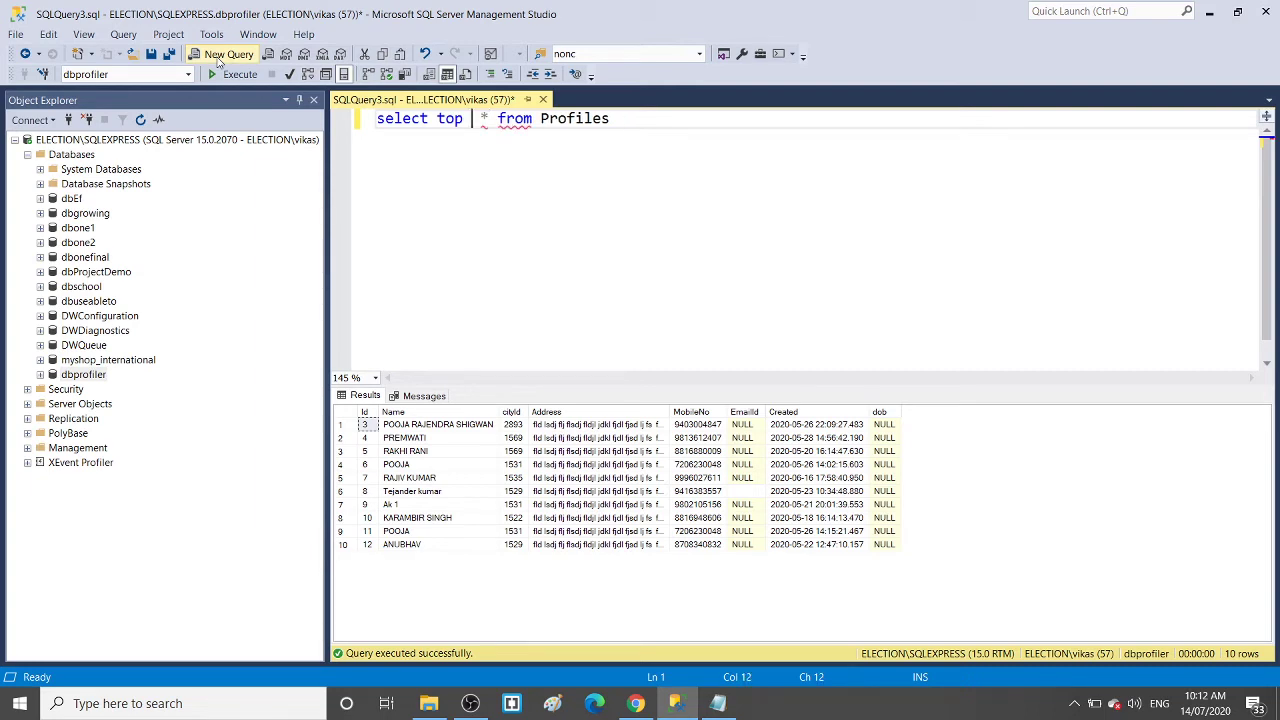
text(10)
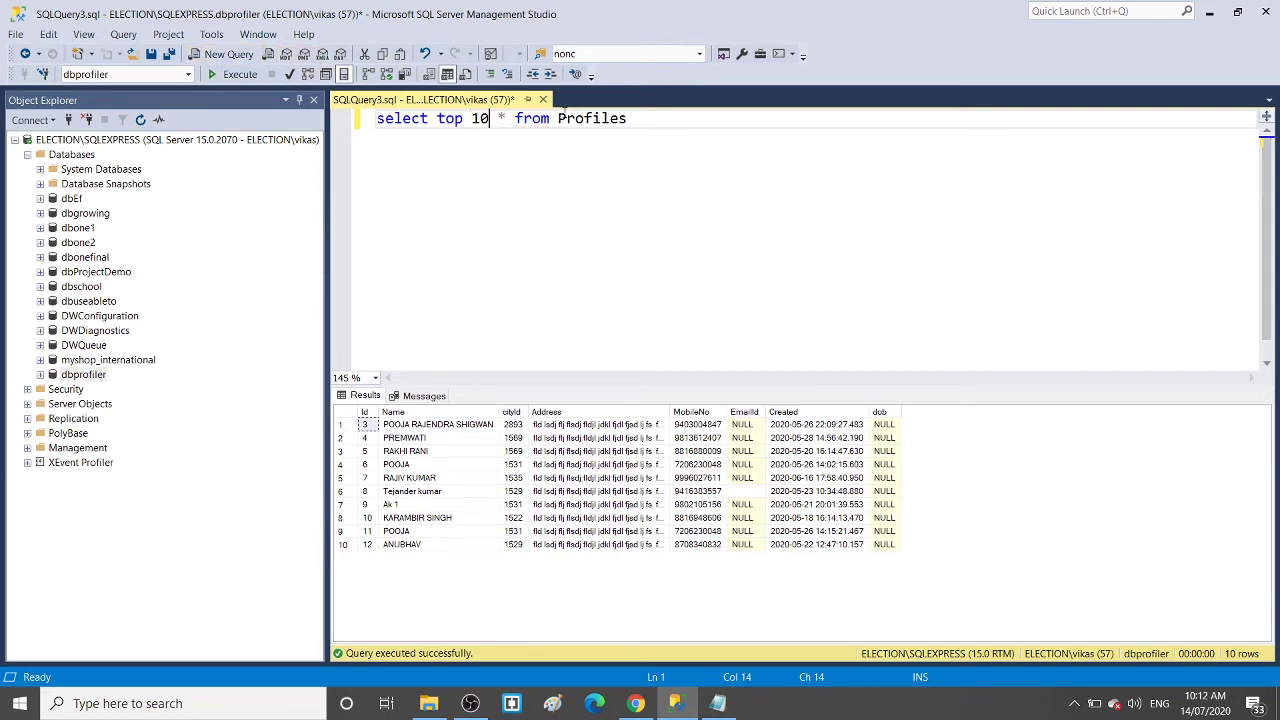
double_click(583, 117)
text(Cities)
key(F5)
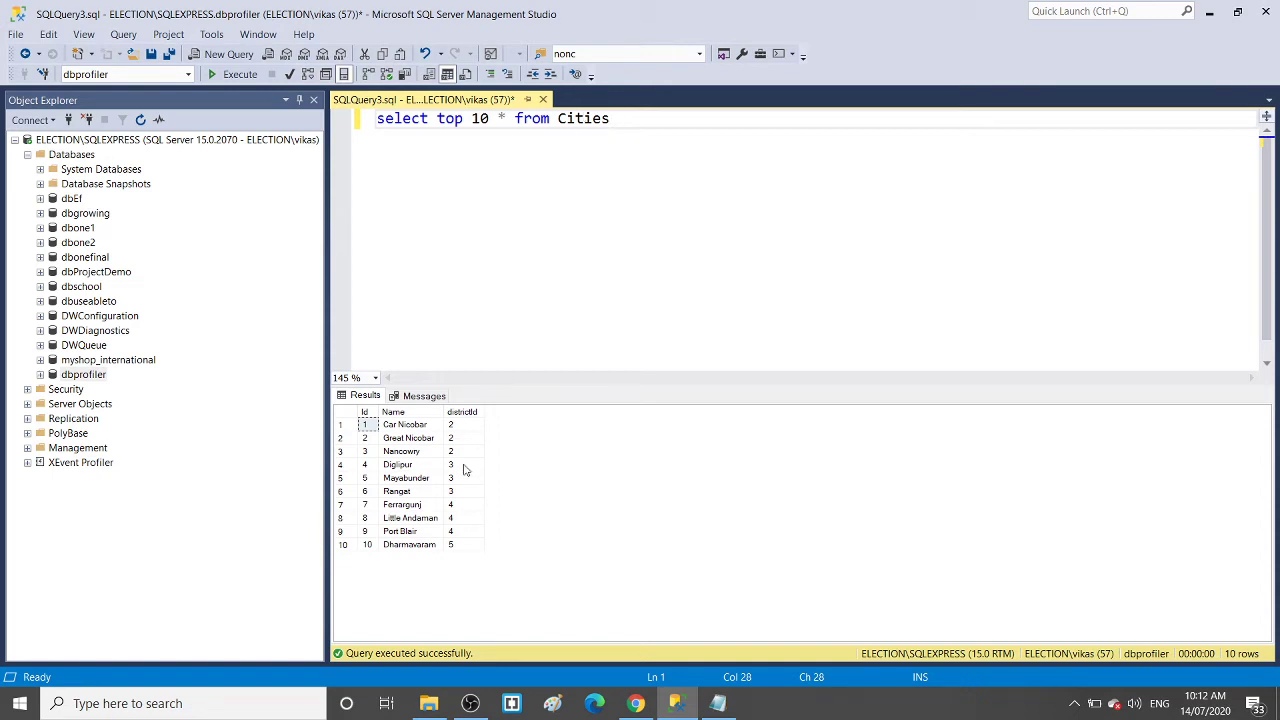
Switch to File Explorer, open a second window and go to the Program Files folder on drive C
click(430, 705)
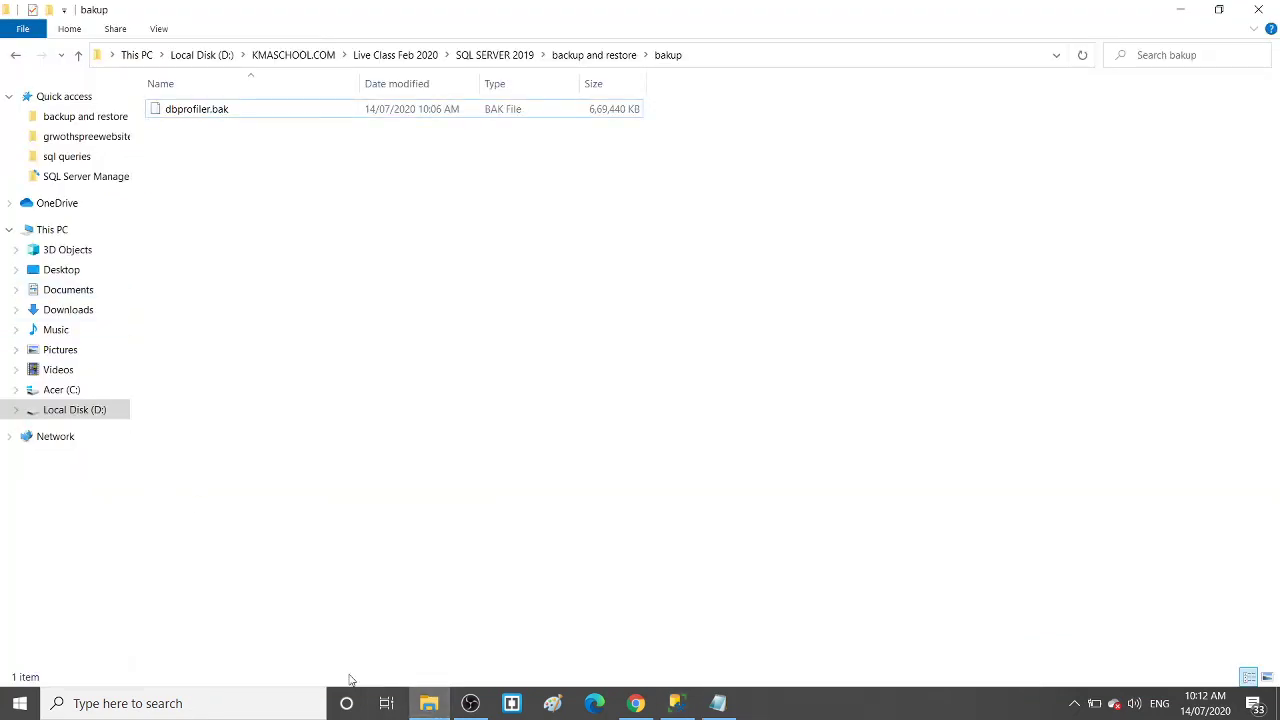
click(435, 715)
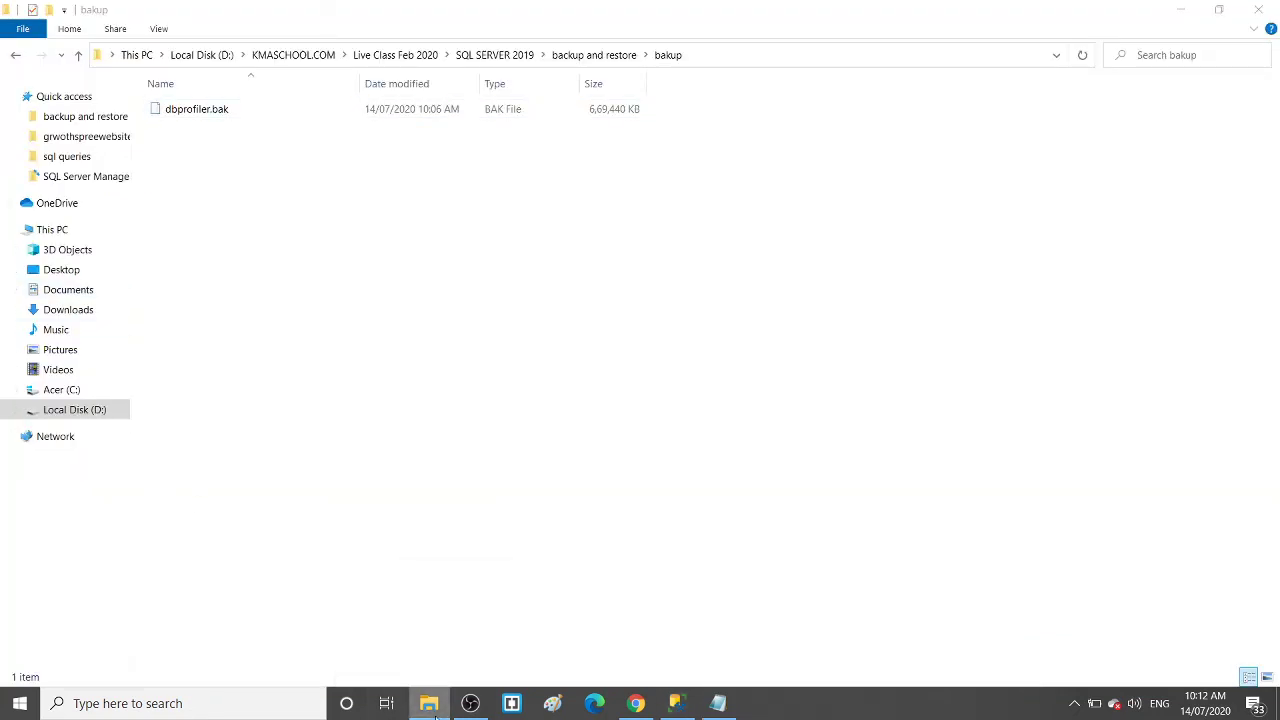
right_click(436, 716)
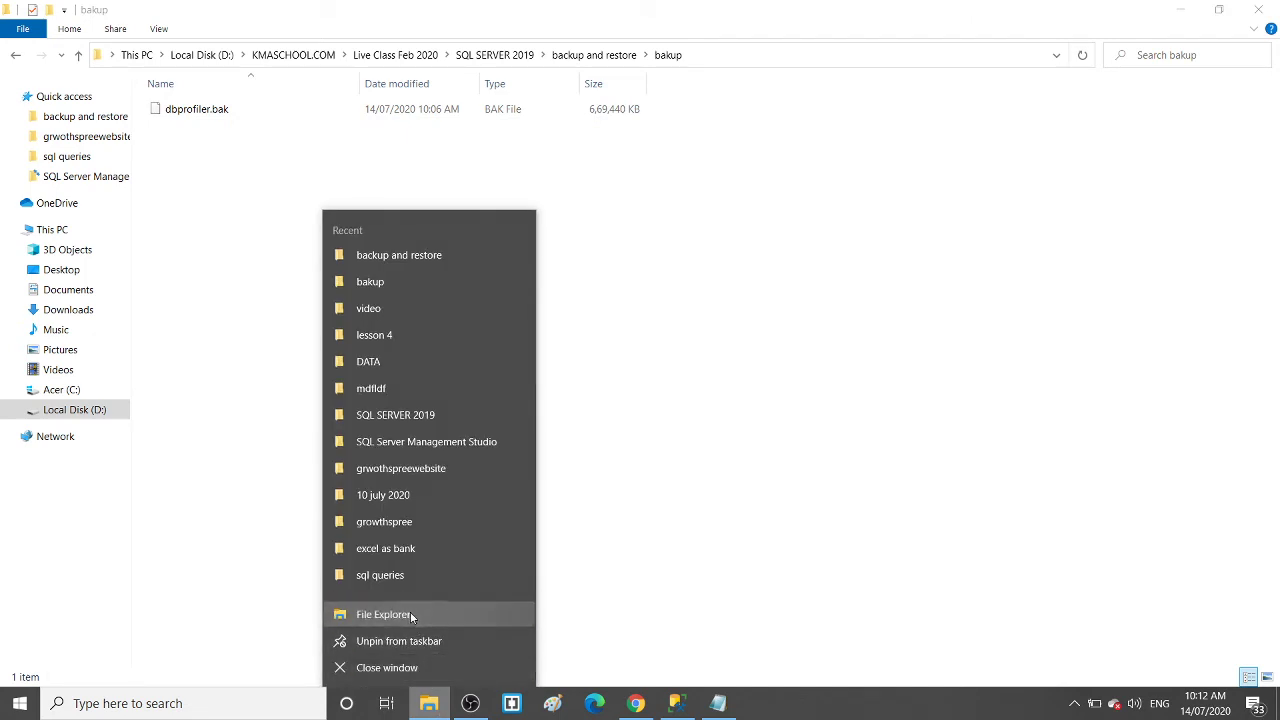
click(383, 614)
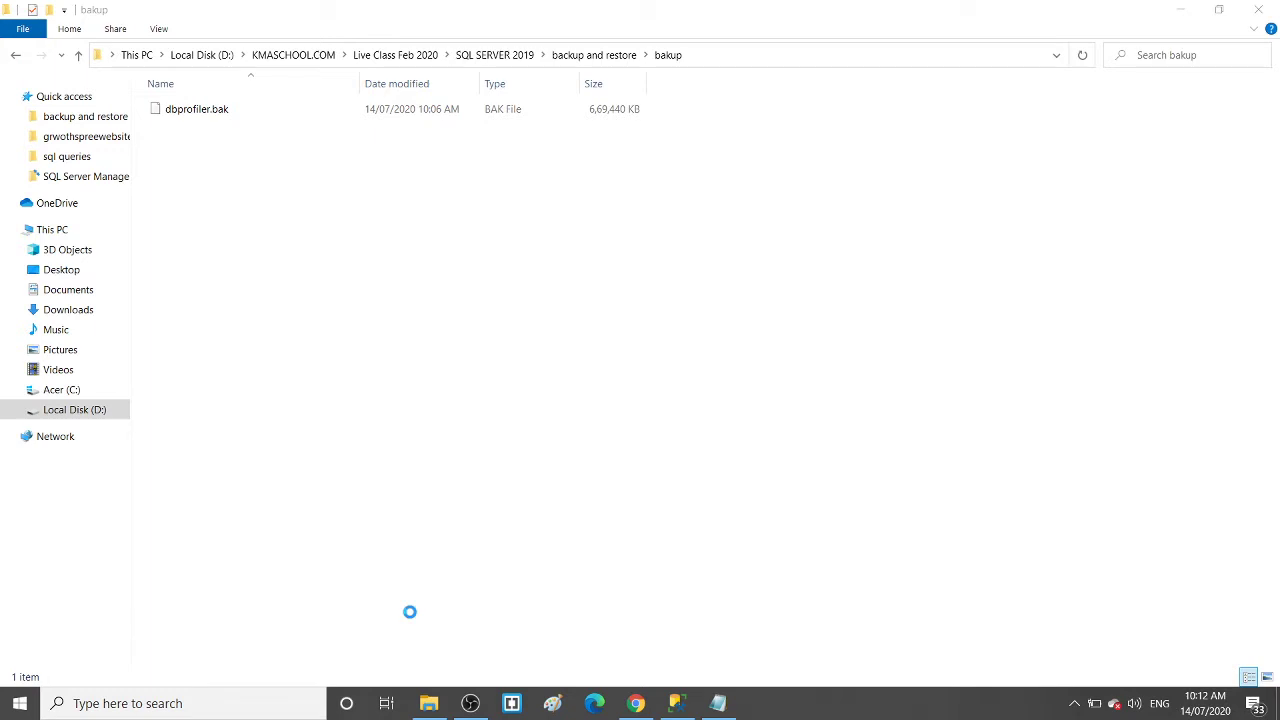
click(66, 392)
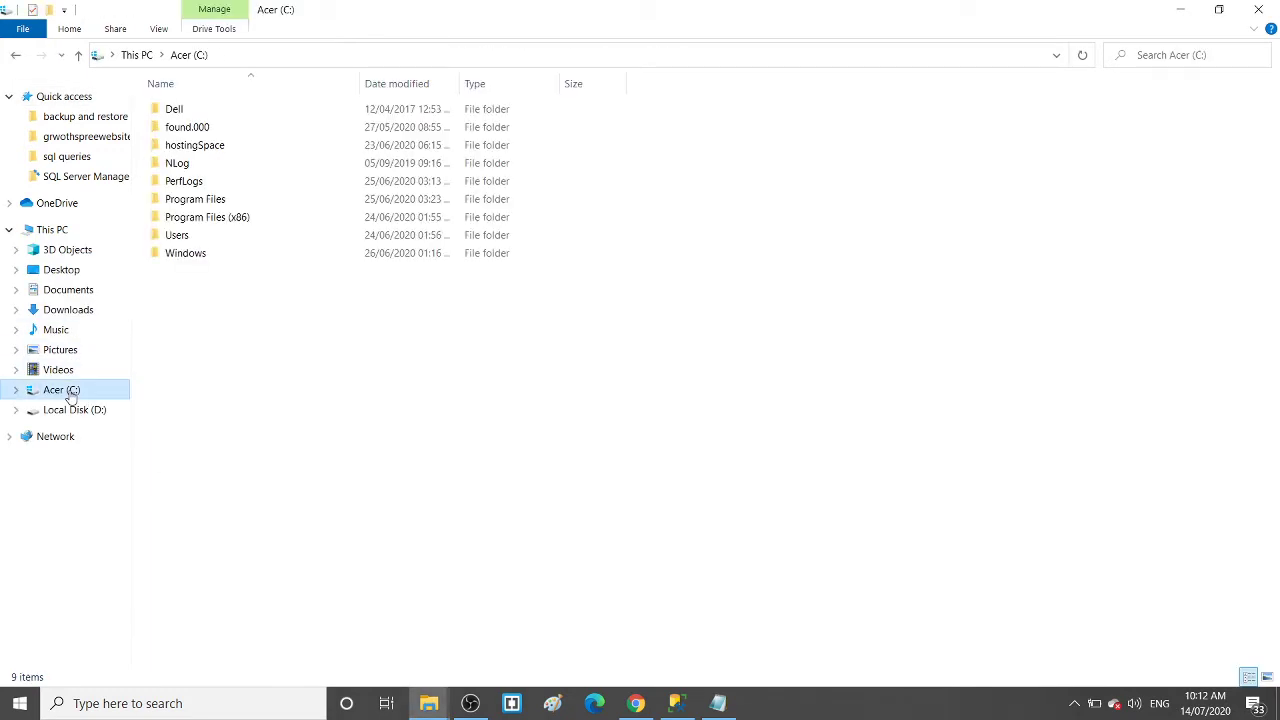
double_click(247, 200)
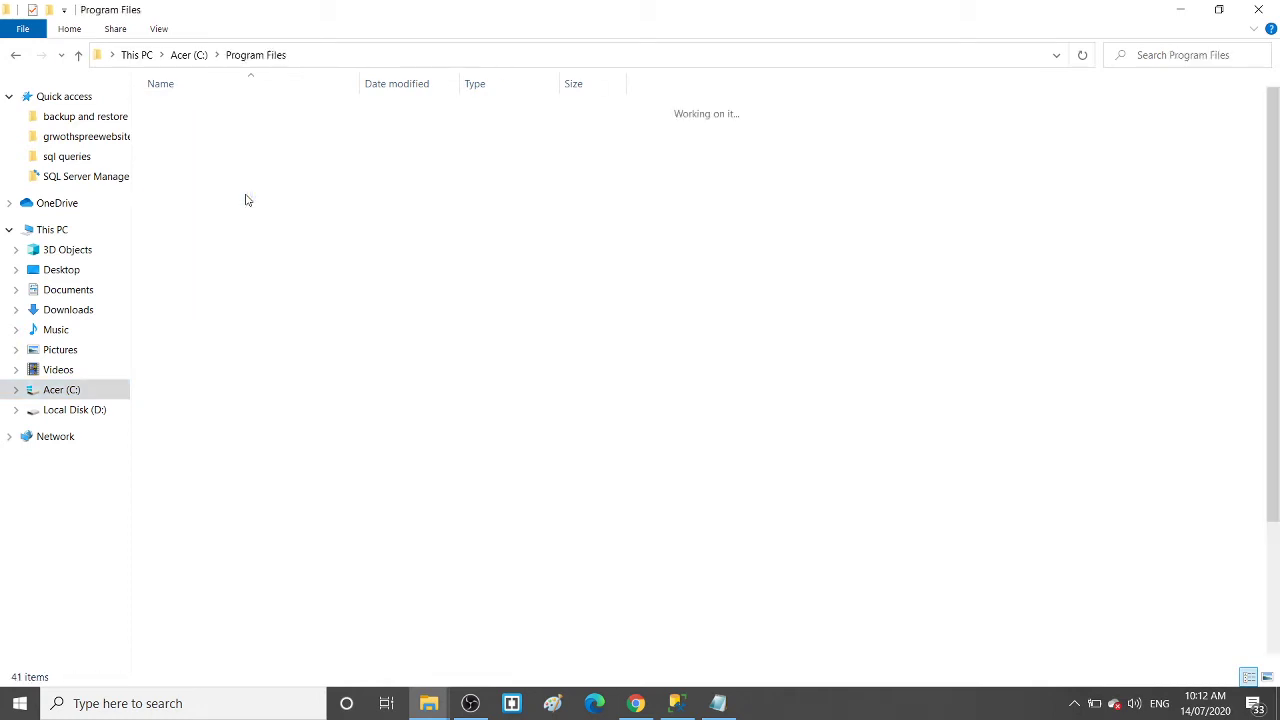
Open the Microsoft SQL Server folder inside Program Files
click(231, 275)
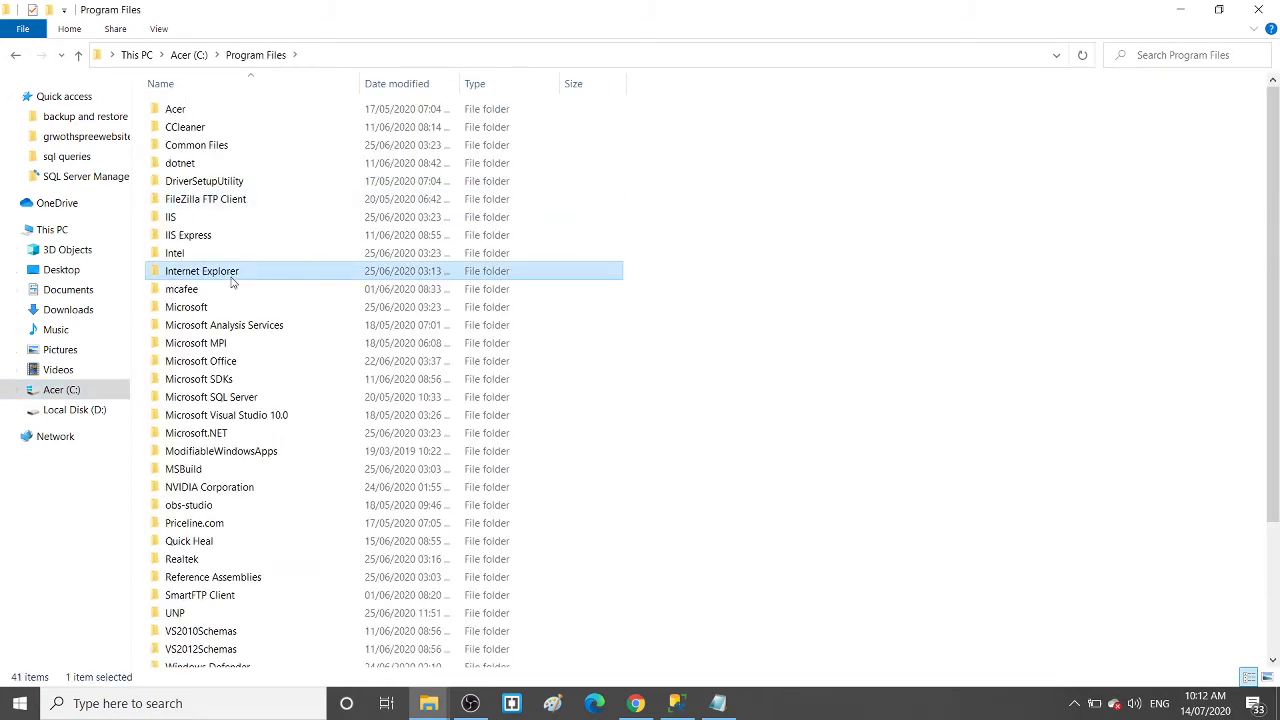
key(Down)
key(Down)
key(Down)
key(Down)
key(Down)
key(Down)
key(Down)
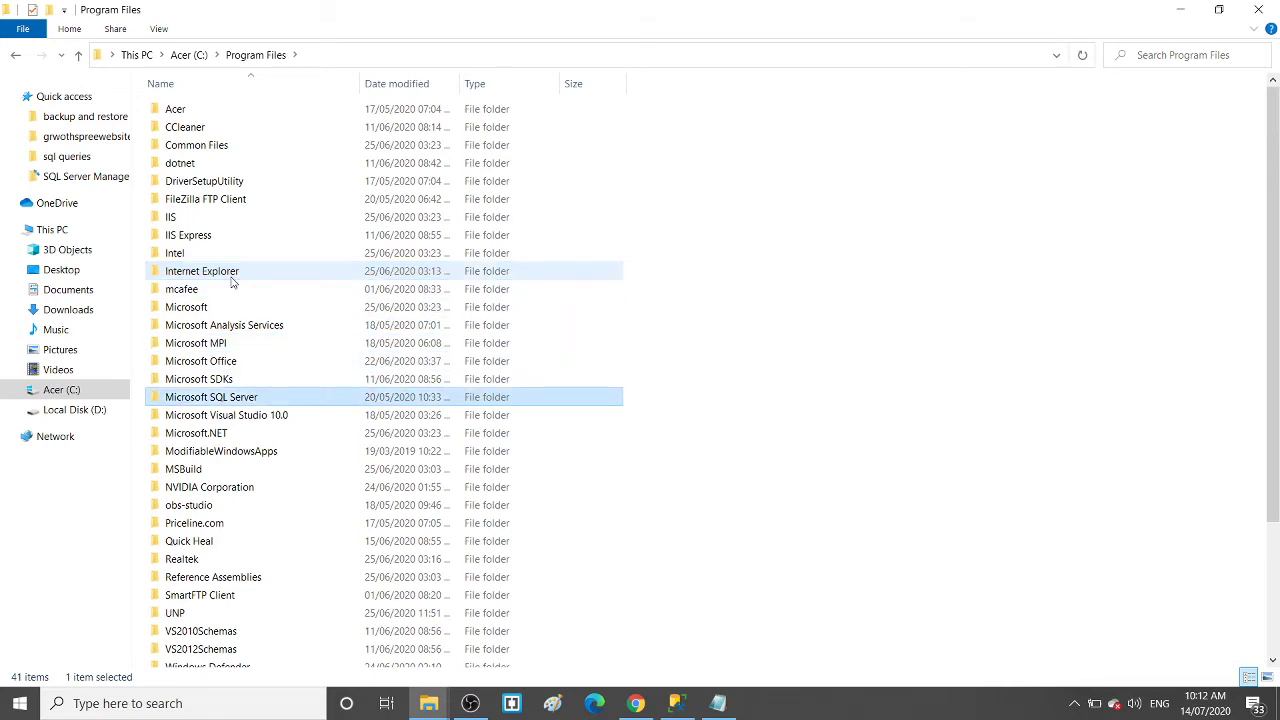
key(Return)
Go into MSSQL15.SQLEXPRESS, then MSSQL, and open its DATA folder
key(Down)
key(Down)
key(Down)
key(Down)
key(Down)
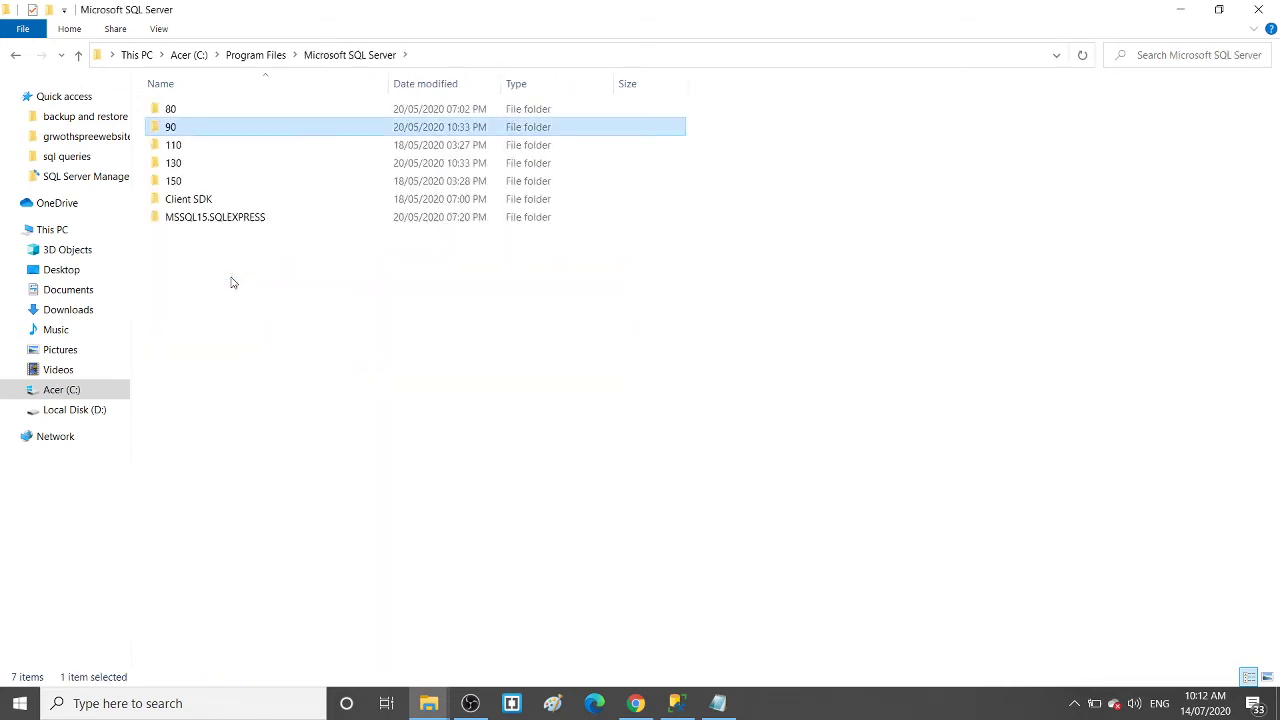
key(Down)
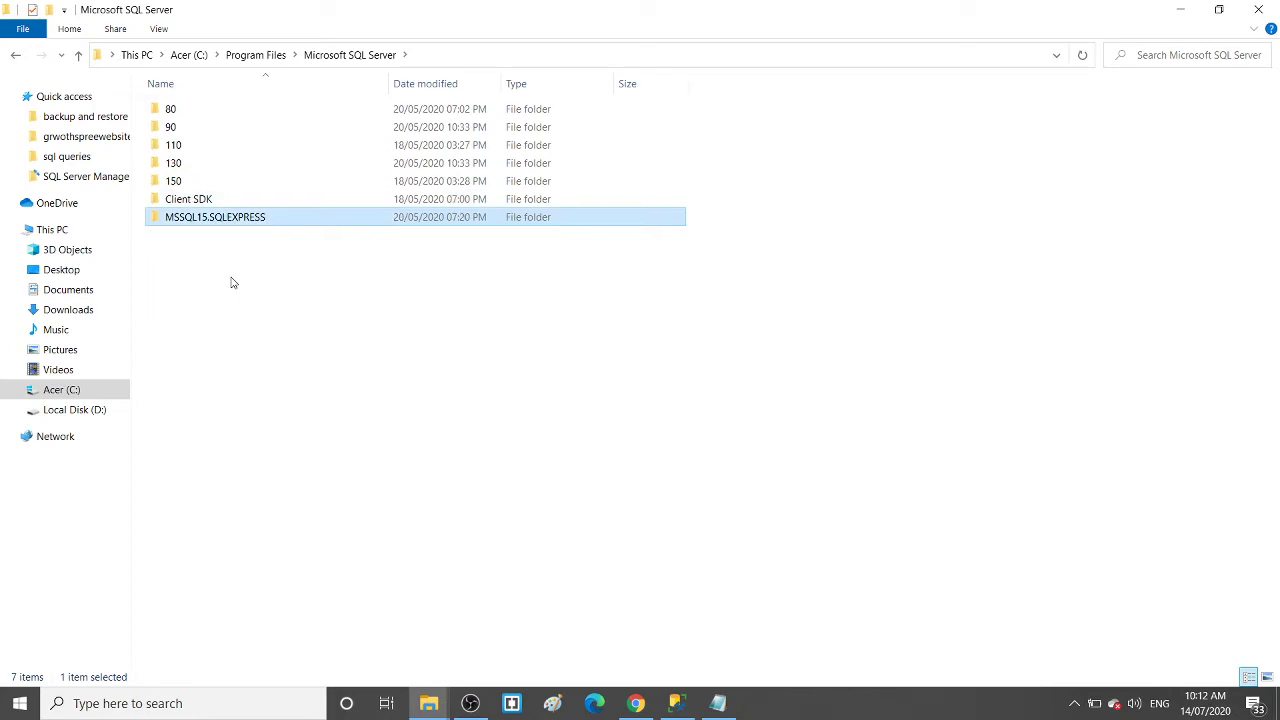
key(Return)
key(Down)
key(Return)
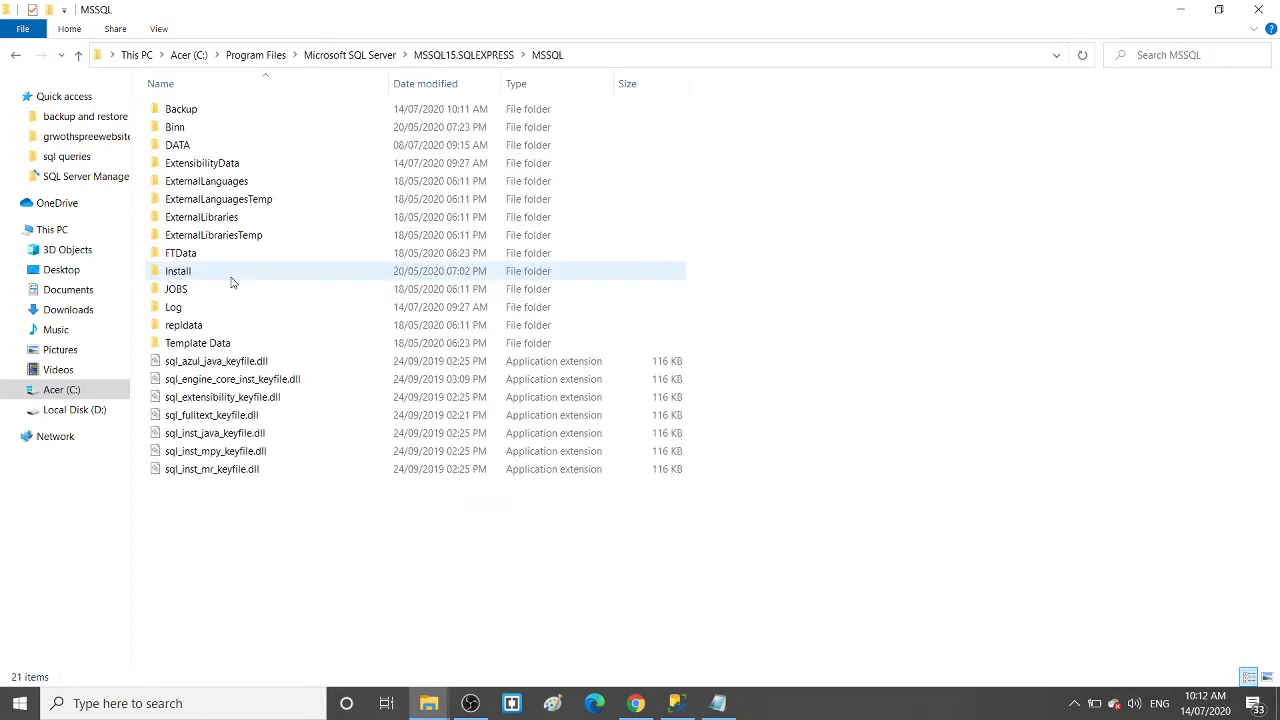
key(d)
key(Return)
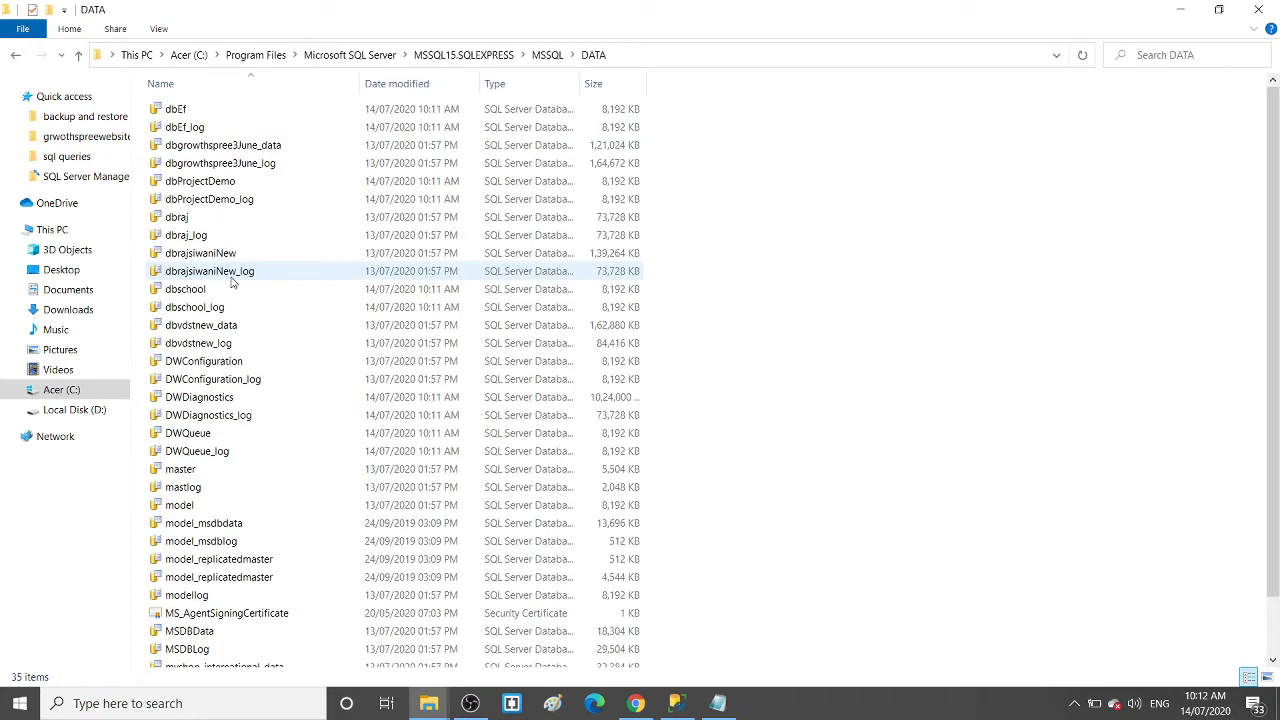
Sort the files in the DATA folder by date modified, newest first
click(398, 86)
click(398, 86)
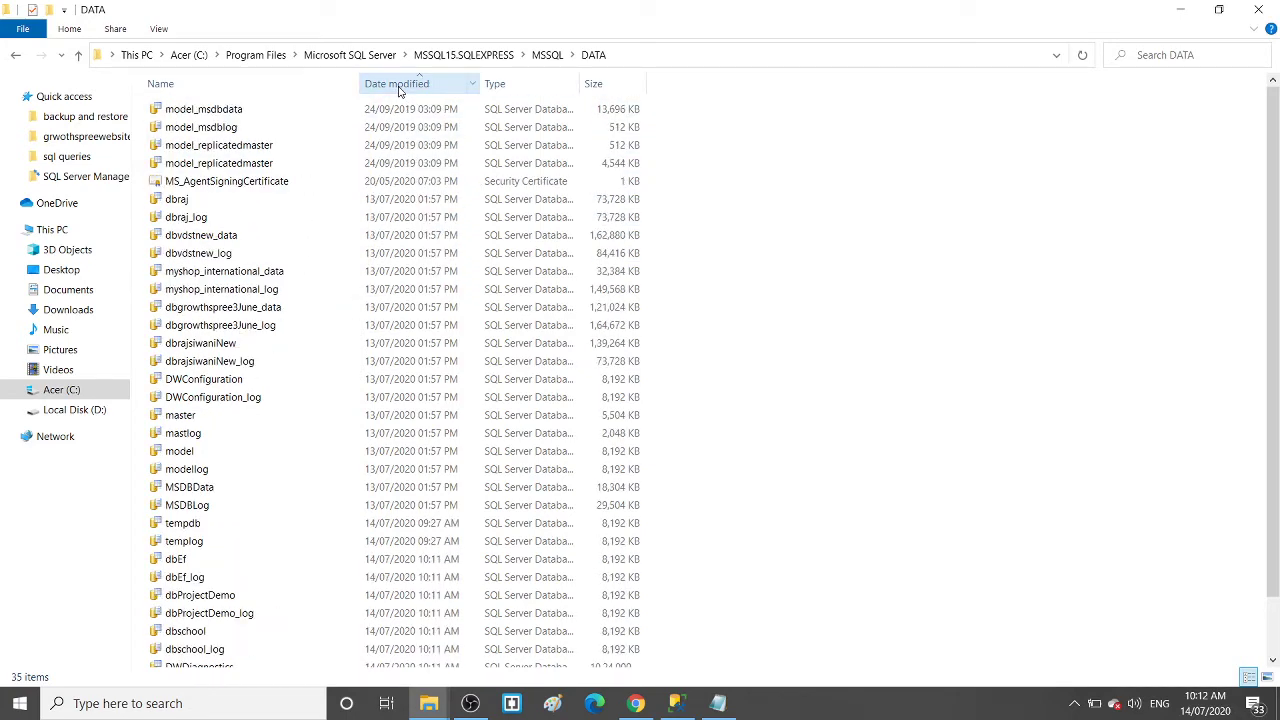
click(398, 86)
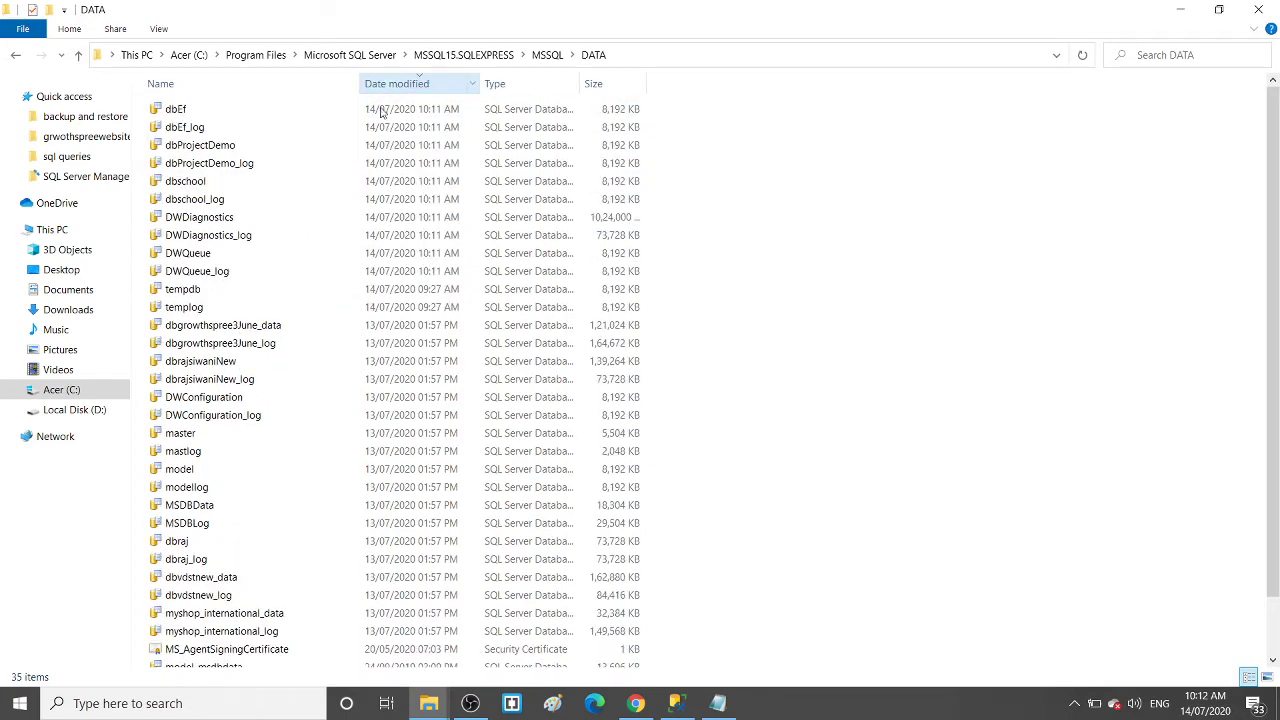
Look through the DATA folder for the dbprofiler database files and close that window
click(279, 205)
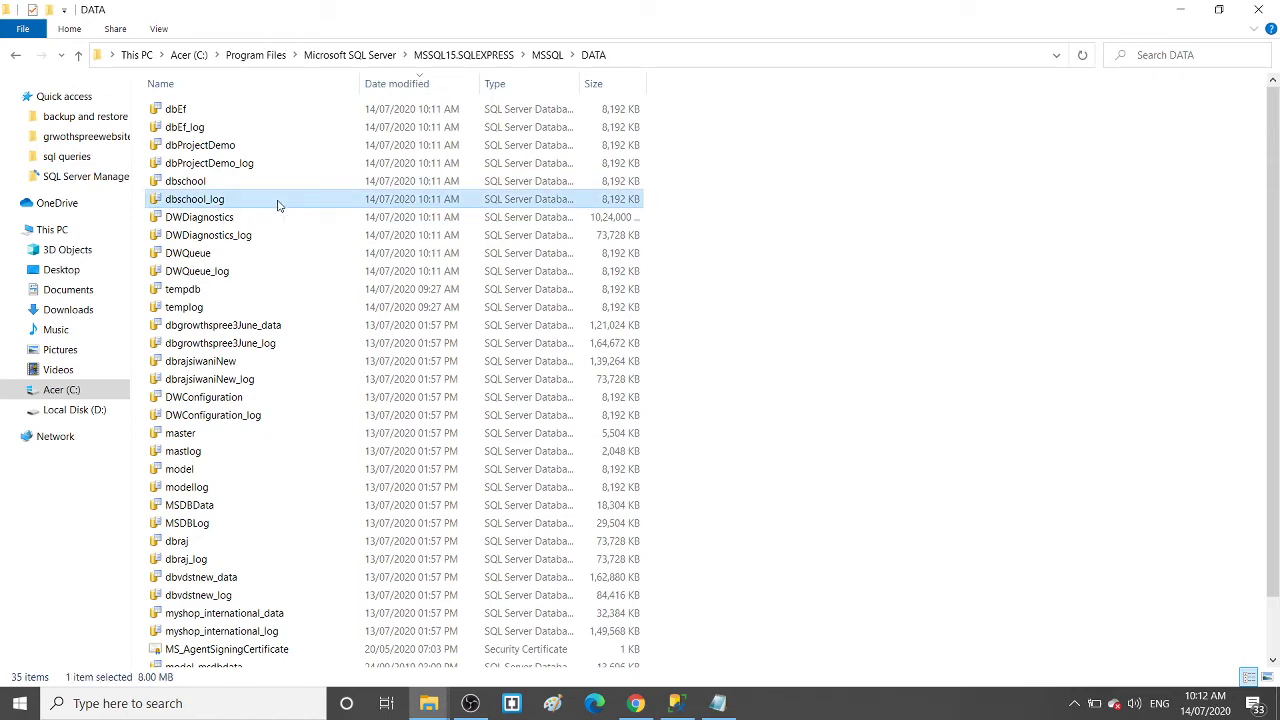
key(Down)
key(Down)
key(Down)
key(Down)
key(Down)
key(Down)
key(Down)
key(Down)
key(Down)
key(Down)
key(Down)
key(Down)
key(Down)
key(Down)
key(Down)
key(Down)
key(Down)
key(Down)
key(Down)
key(Down)
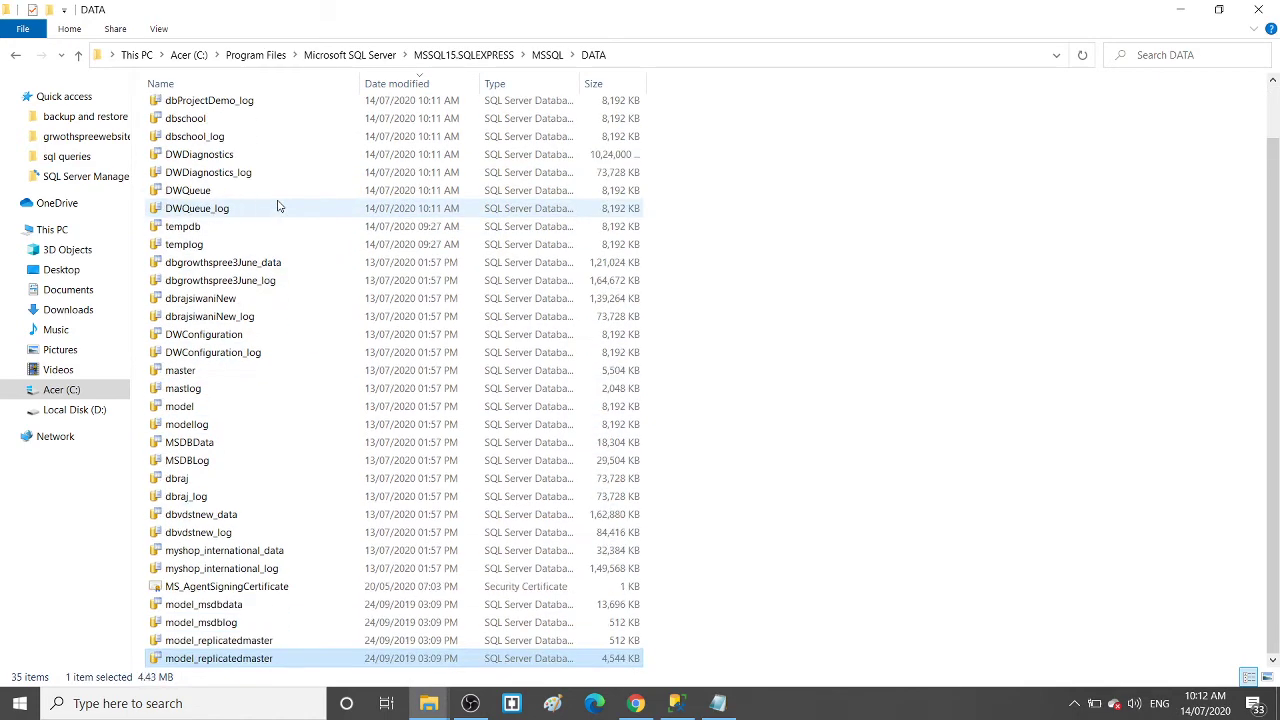
key(Up)
key(Up)
key(Up)
key(Up)
key(Up)
key(Up)
key(Up)
key(Up)
key(Up)
key(Up)
key(Up)
key(Up)
key(Up)
key(Up)
key(Up)
key(Up)
key(Up)
key(Up)
key(Up)
key(Up)
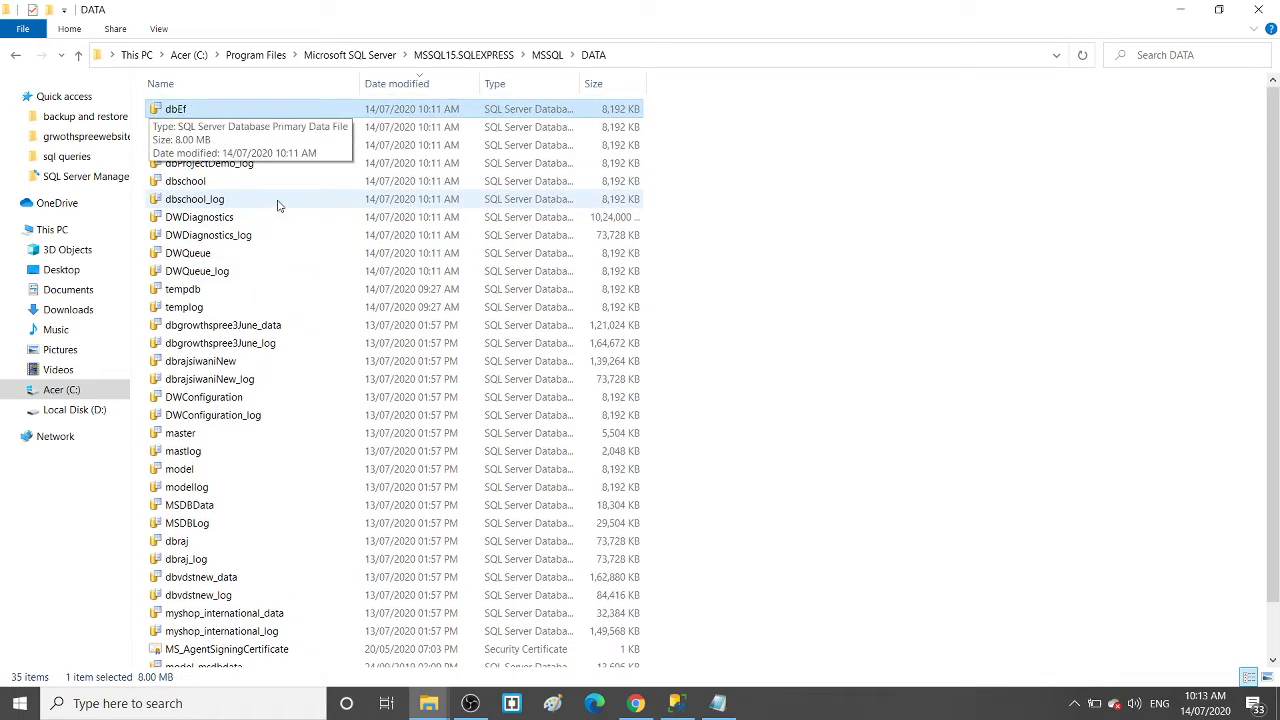
key(ctrl+w)
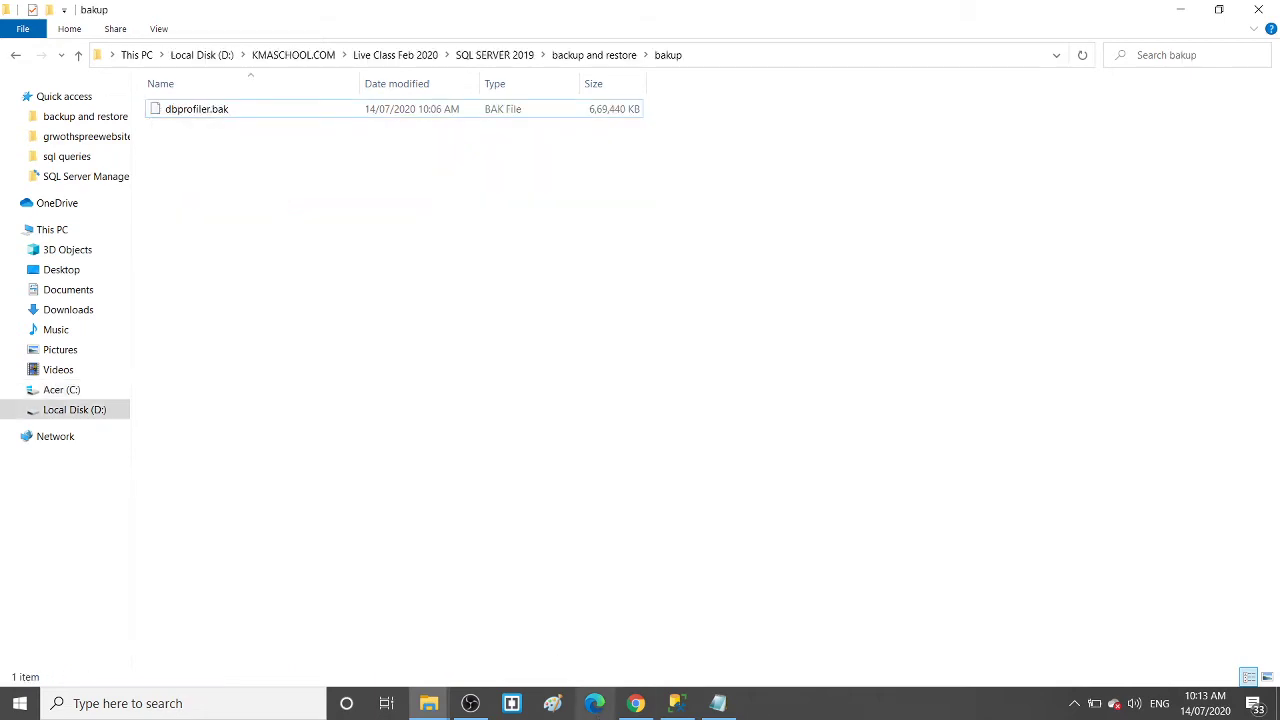
In SQL Server Management Studio, add the statement "sp_db dbprofiler" below the Cities query and execute only that statement
click(678, 705)
key(Return)
key(Return)
key(Return)
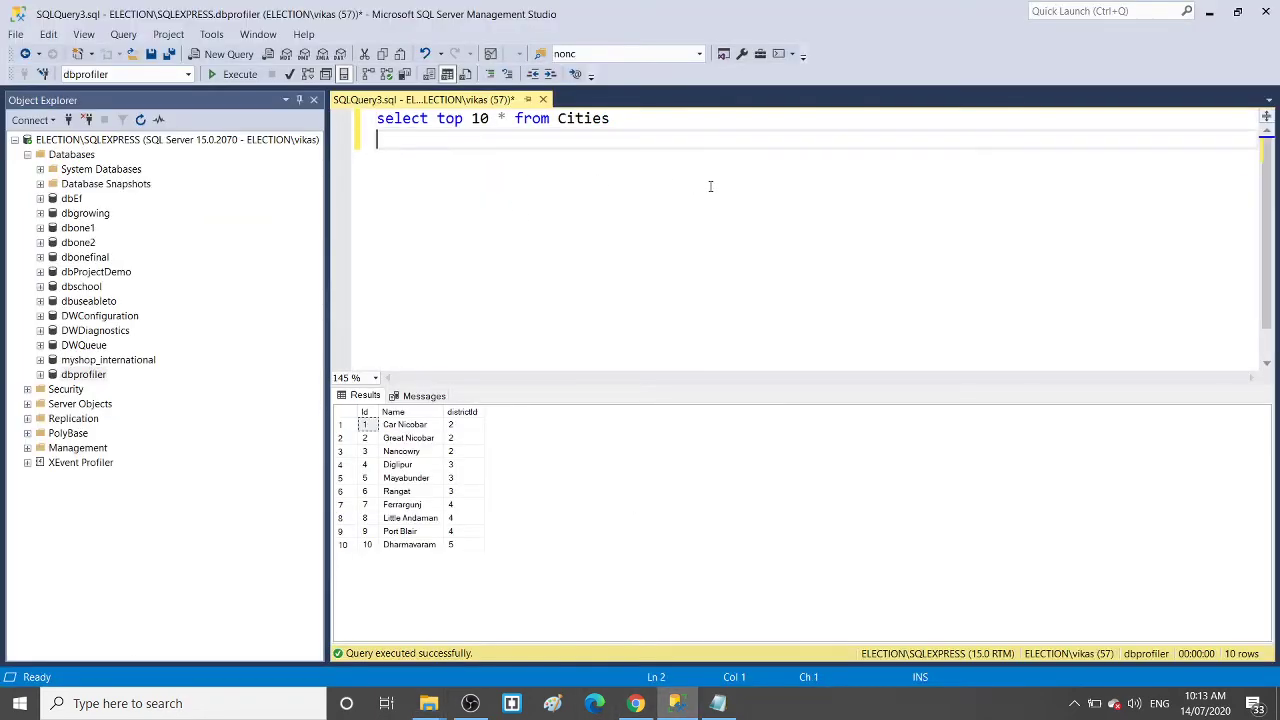
text(sp)
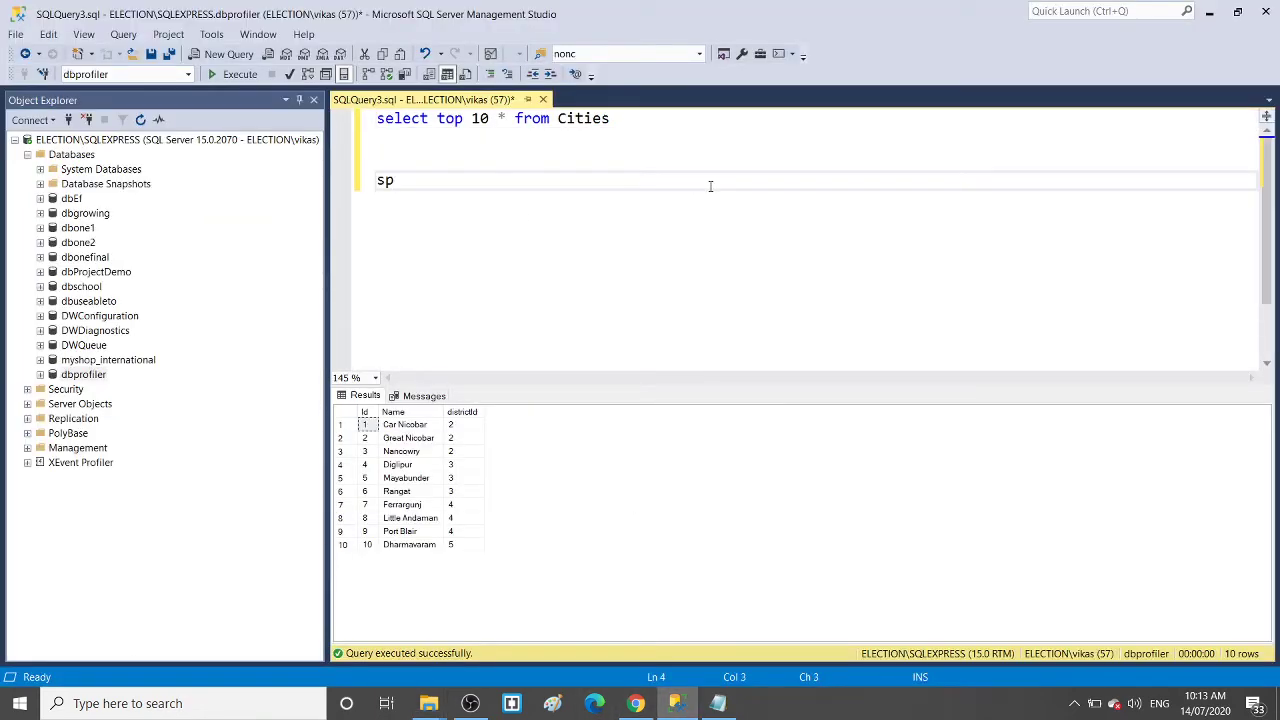
text(_db dbprofiler)
key(shift+Up)
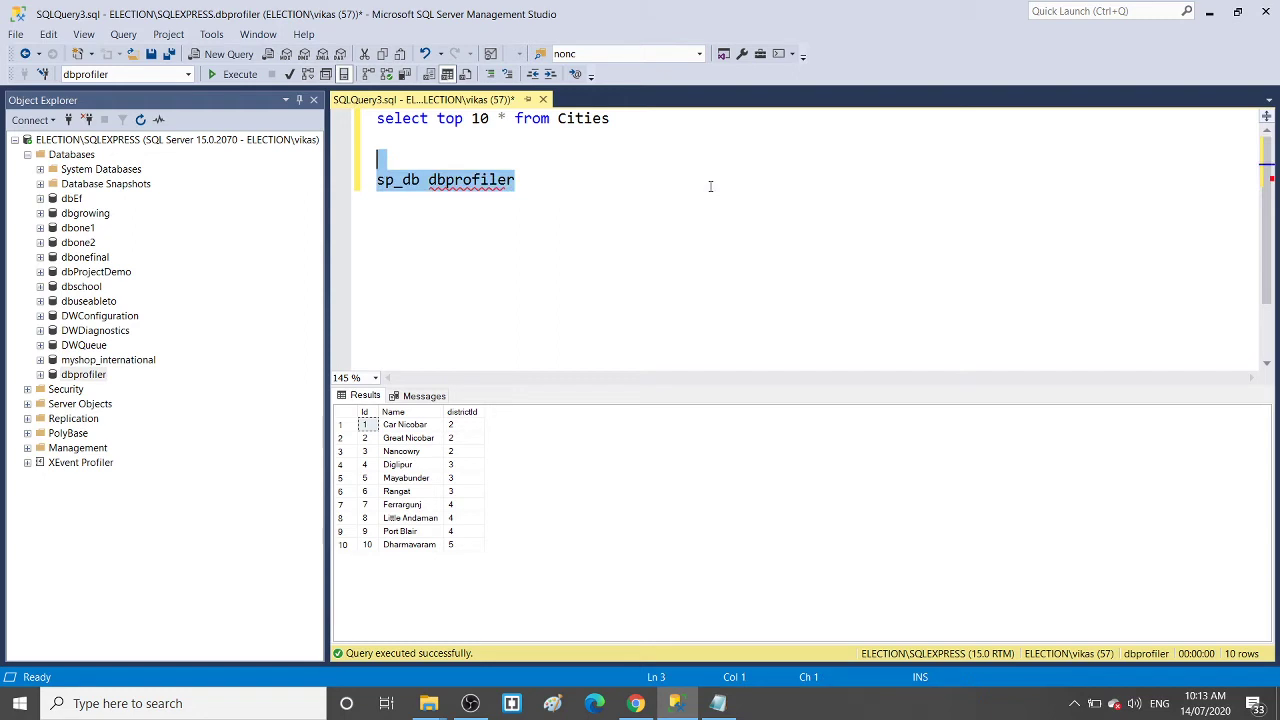
key(F5)
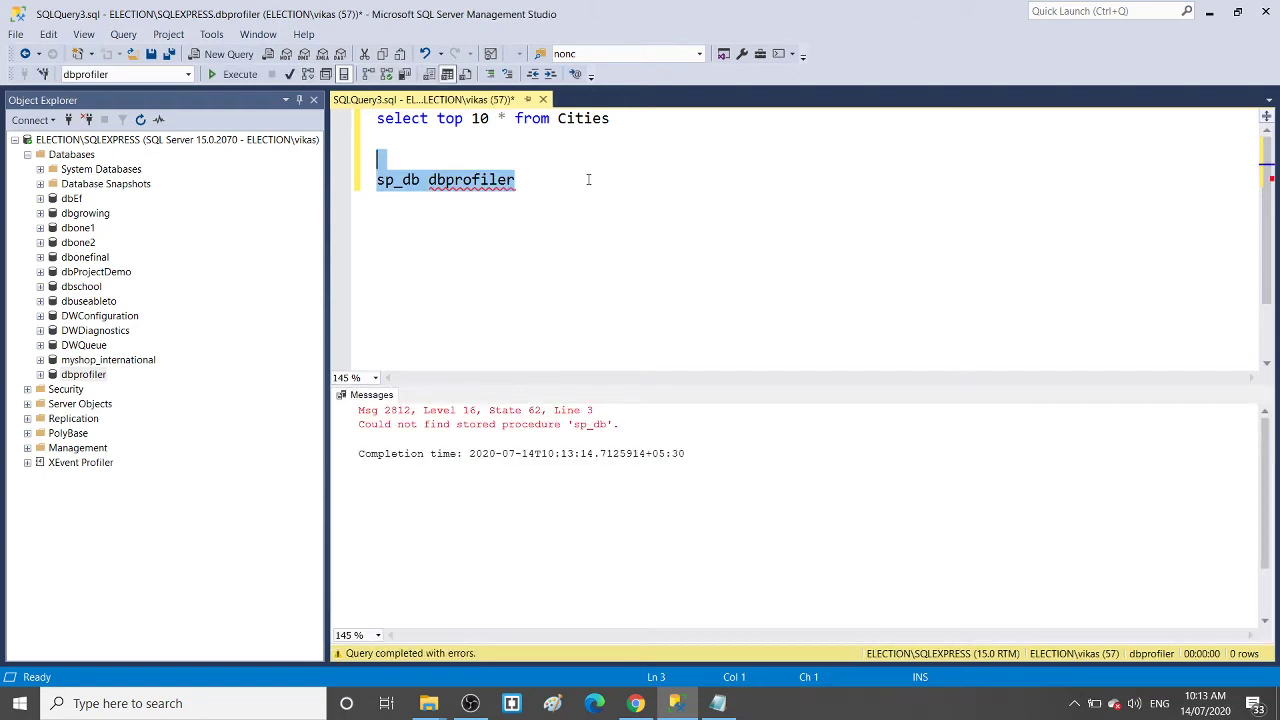
Change the procedure name to sp_dbhelp and try executing "sp_dbhelp dbprofiler" on its own
double_click(453, 184)
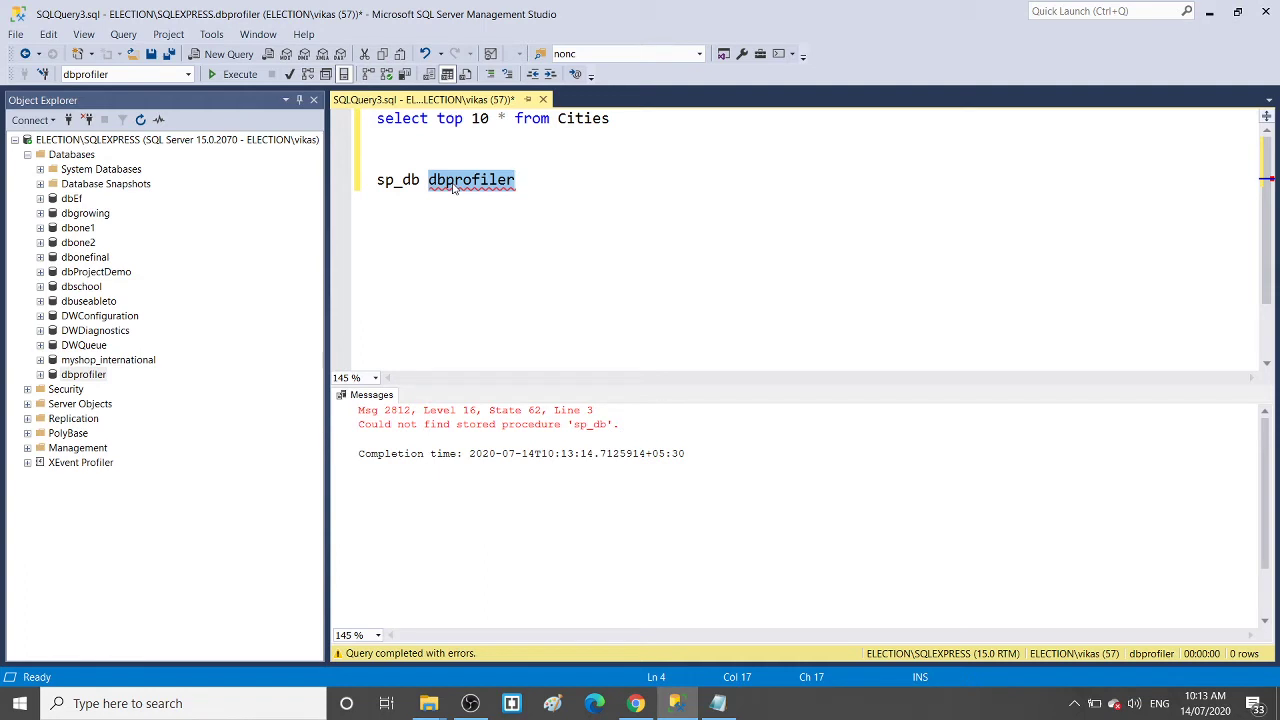
click(421, 181)
text(help)
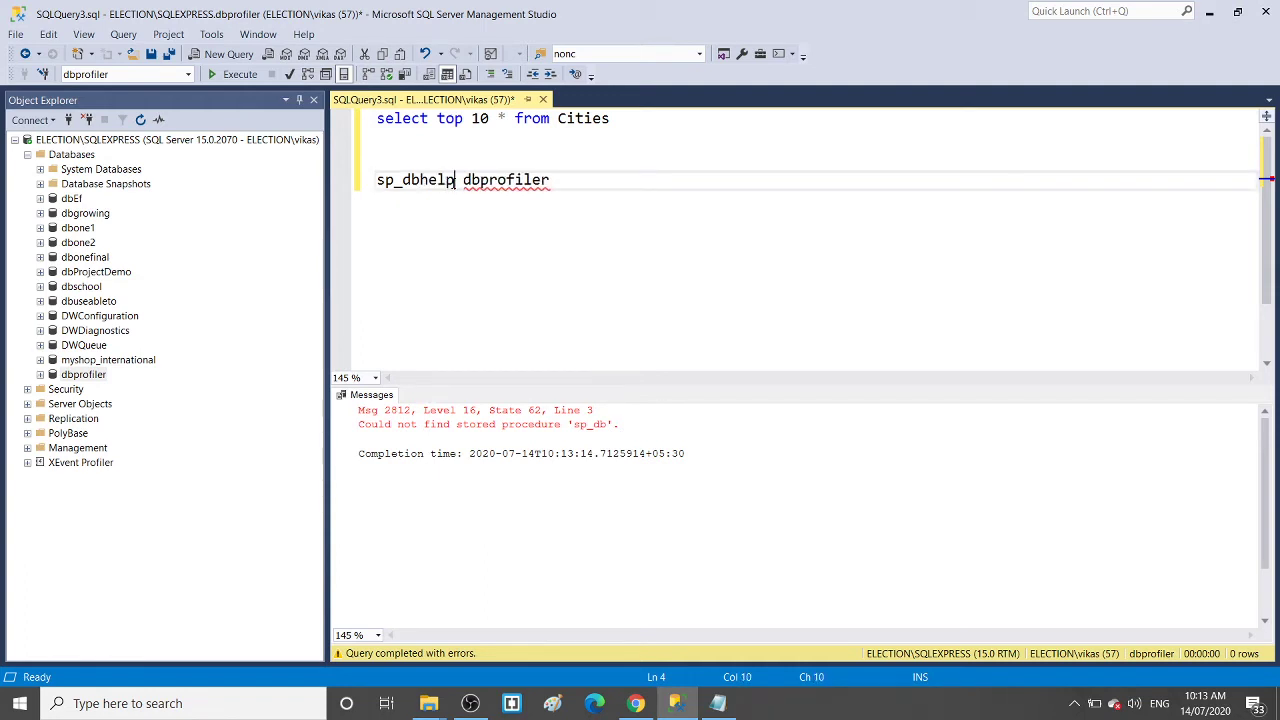
drag(456, 181, 378, 160)
click(574, 180)
key(shift+Up)
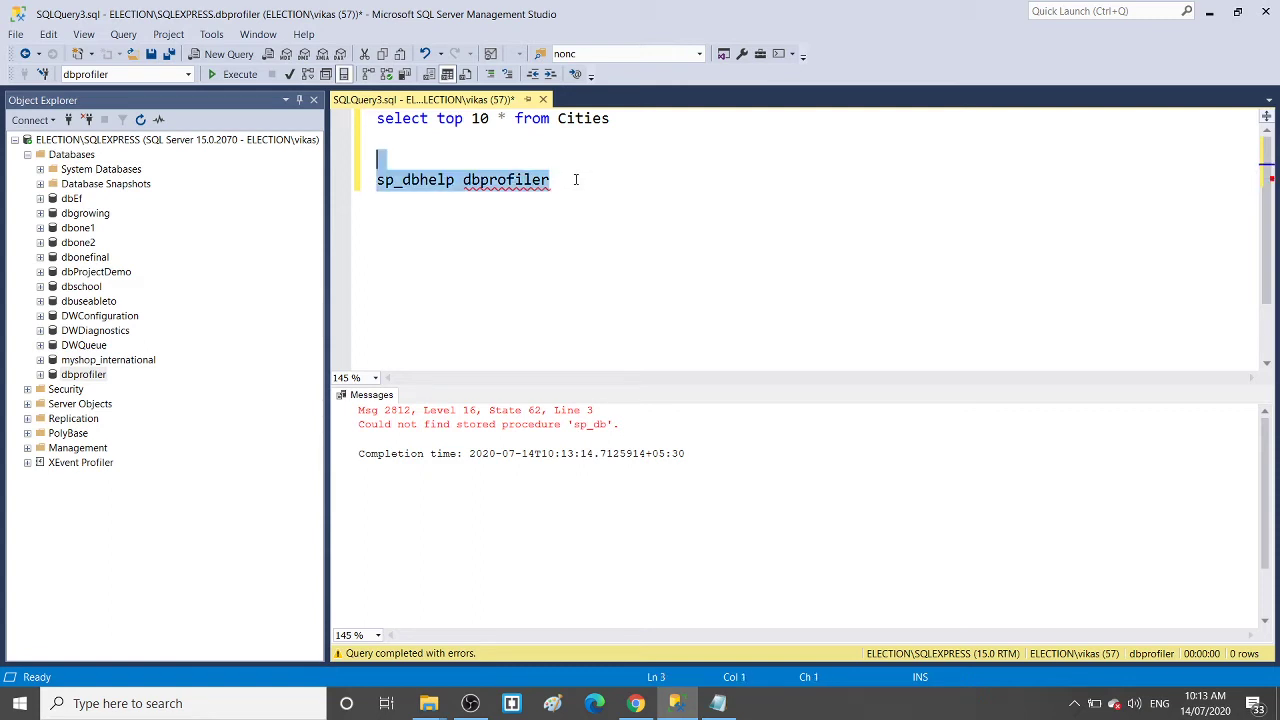
key(F5)
click(576, 179)
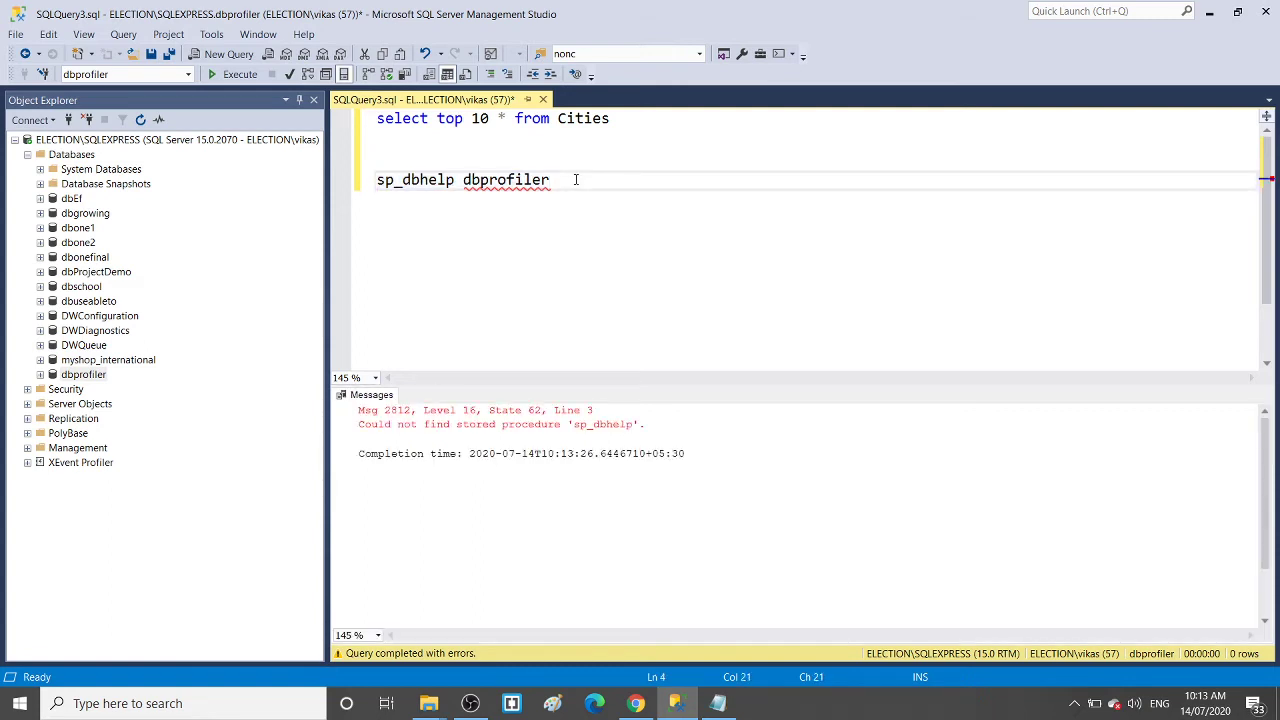
Replace the procedure name with sp_help and try executing "sp_help dbprofiler" on its own
double_click(400, 180)
text(sp)
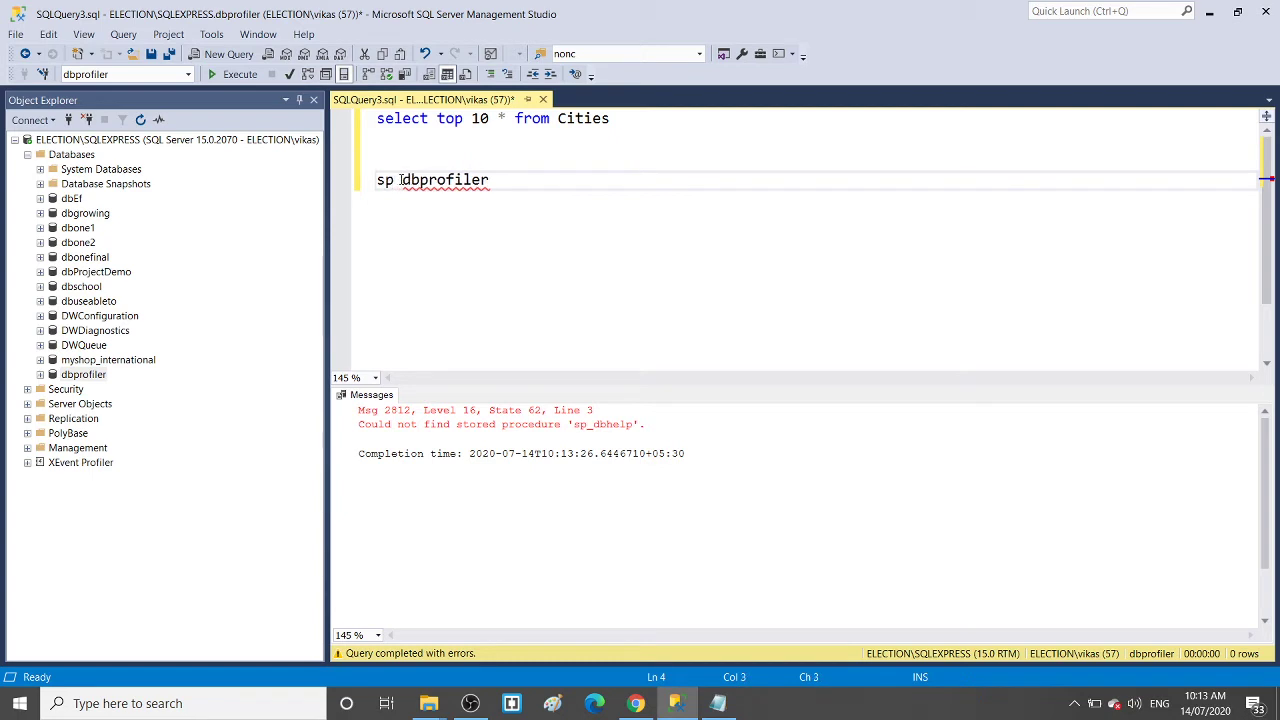
text(_help)
key(shift+Up)
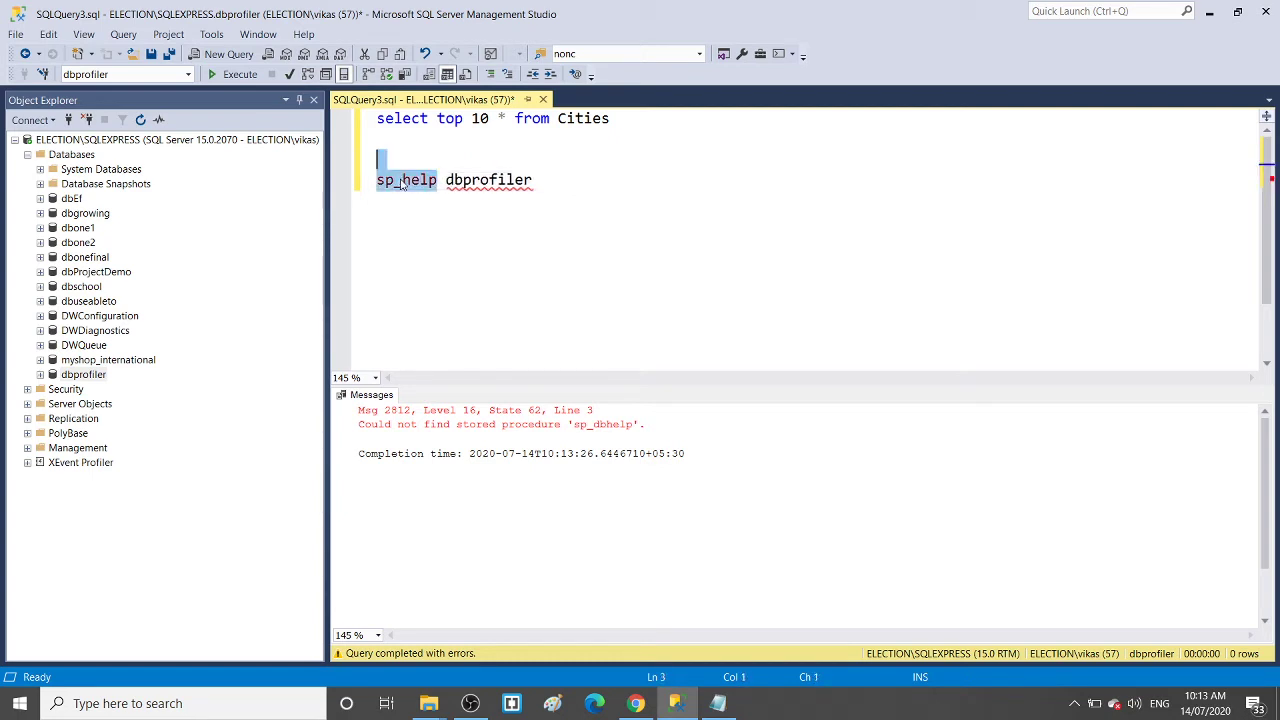
click(540, 183)
key(shift+Up)
key(F5)
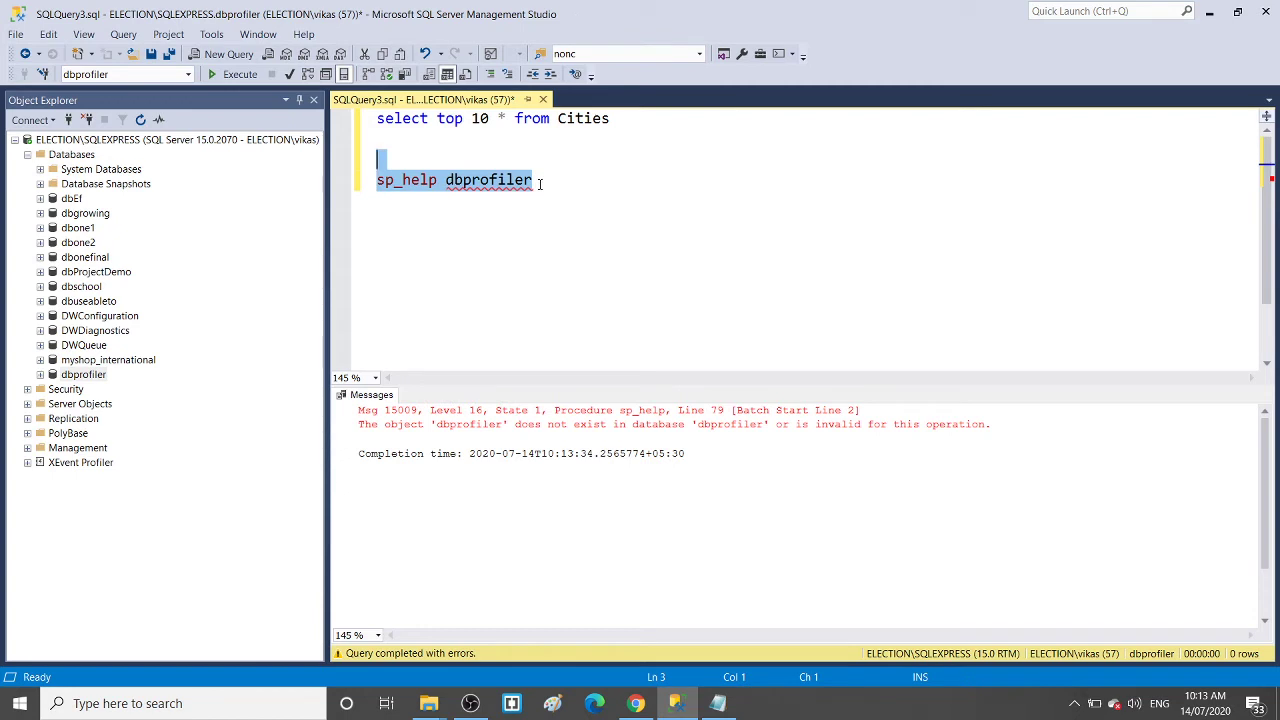
Replace sp_help with dp_help in front of dbprofiler
click(385, 186)
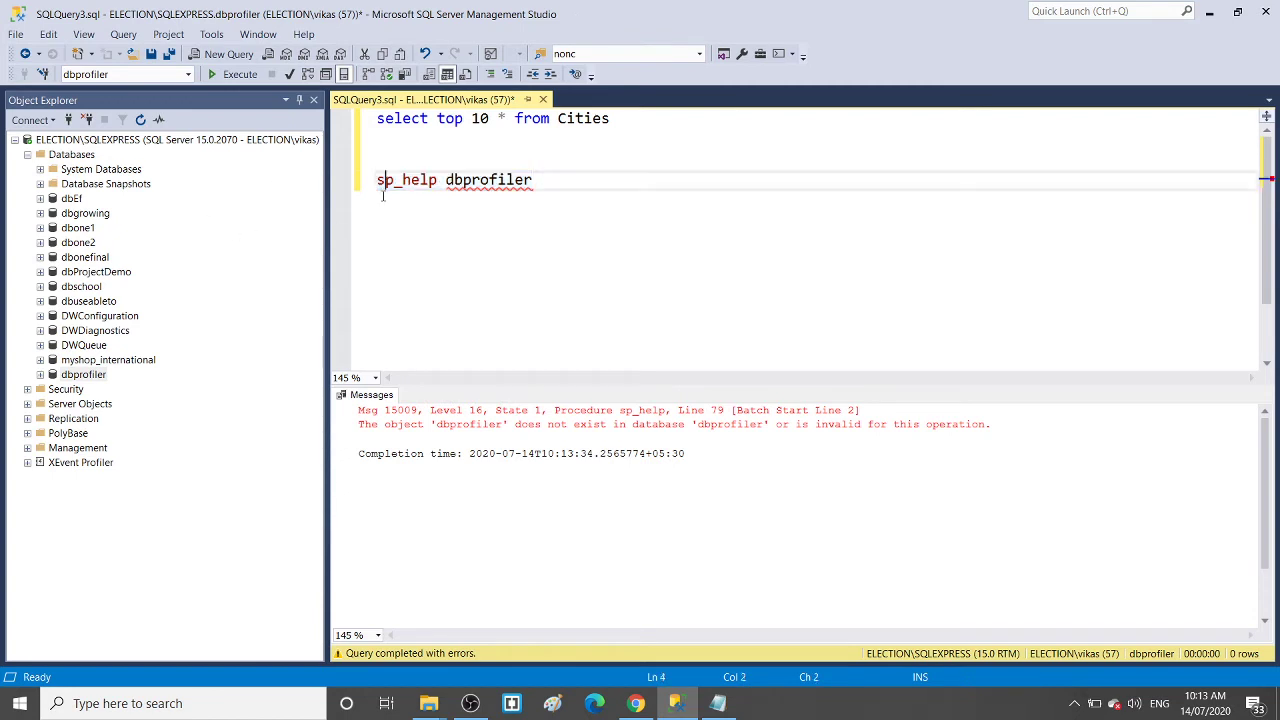
double_click(386, 183)
text(dp)
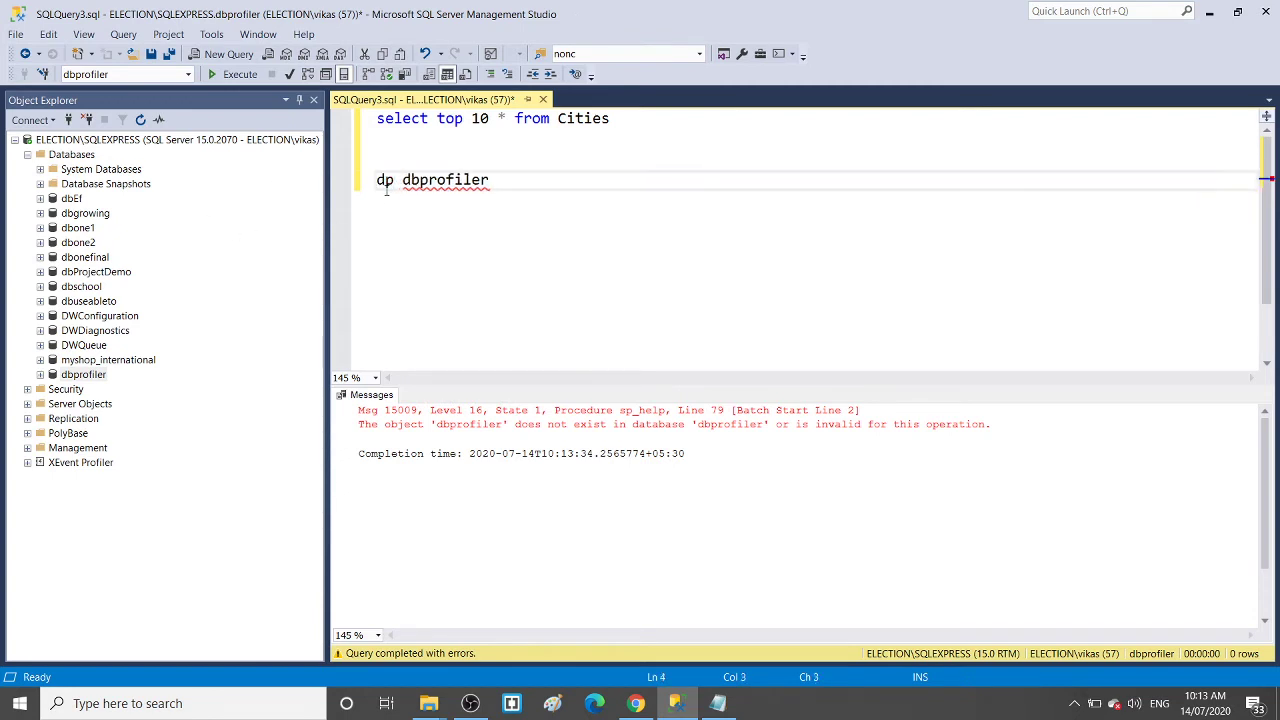
text(_hlp)
key(BackSpace)
key(BackSpace)
text(elp)
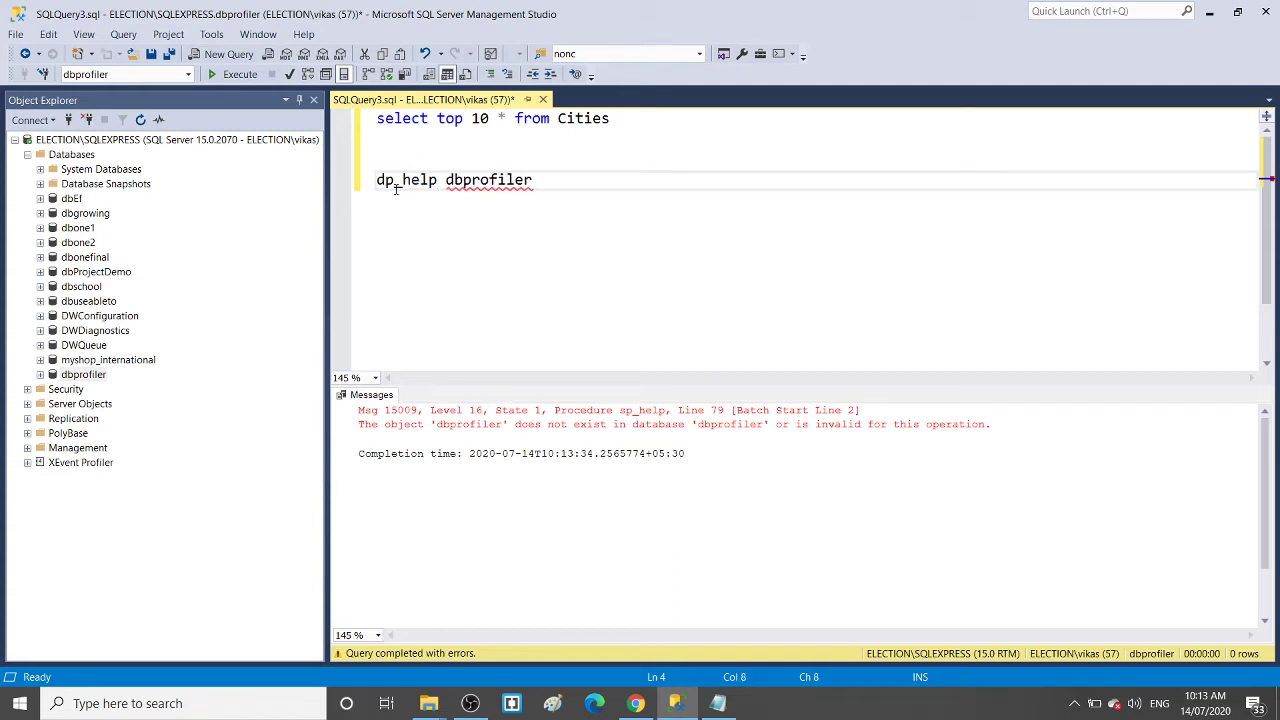
Replace the procedure name dp_help with sp_helpdb in front of dbprofiler
double_click(396, 183)
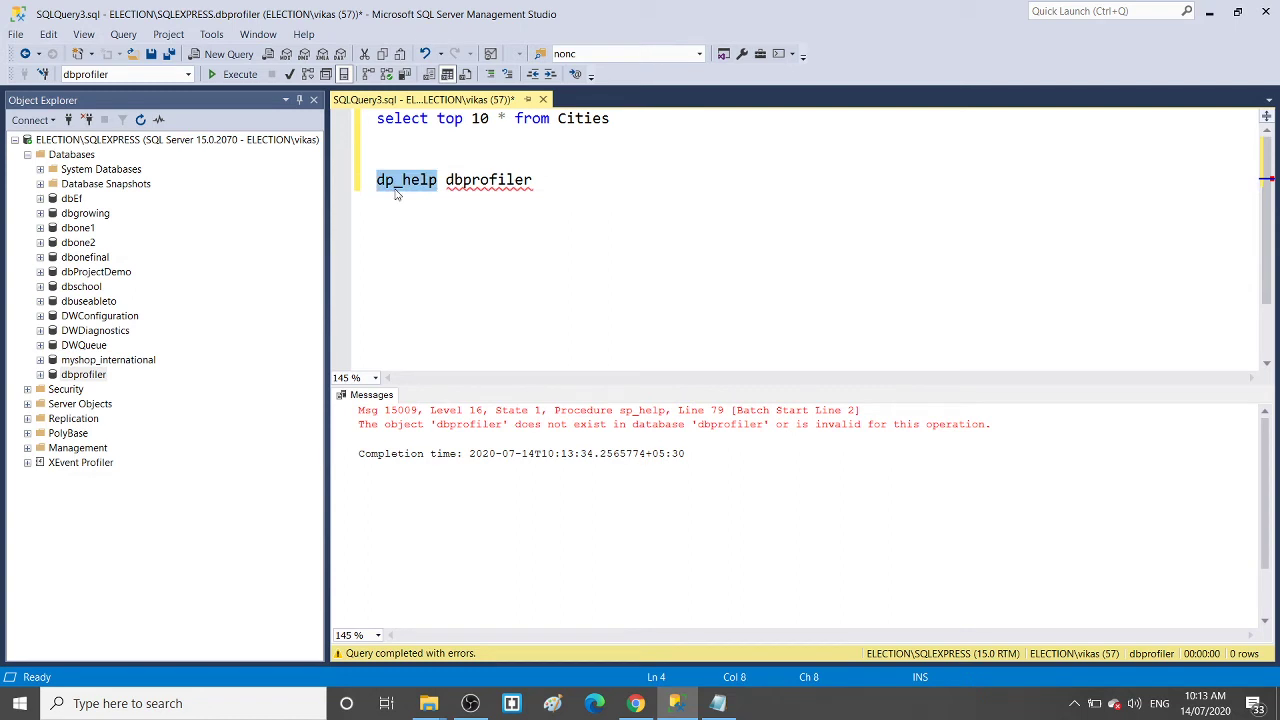
text(help_dlp)
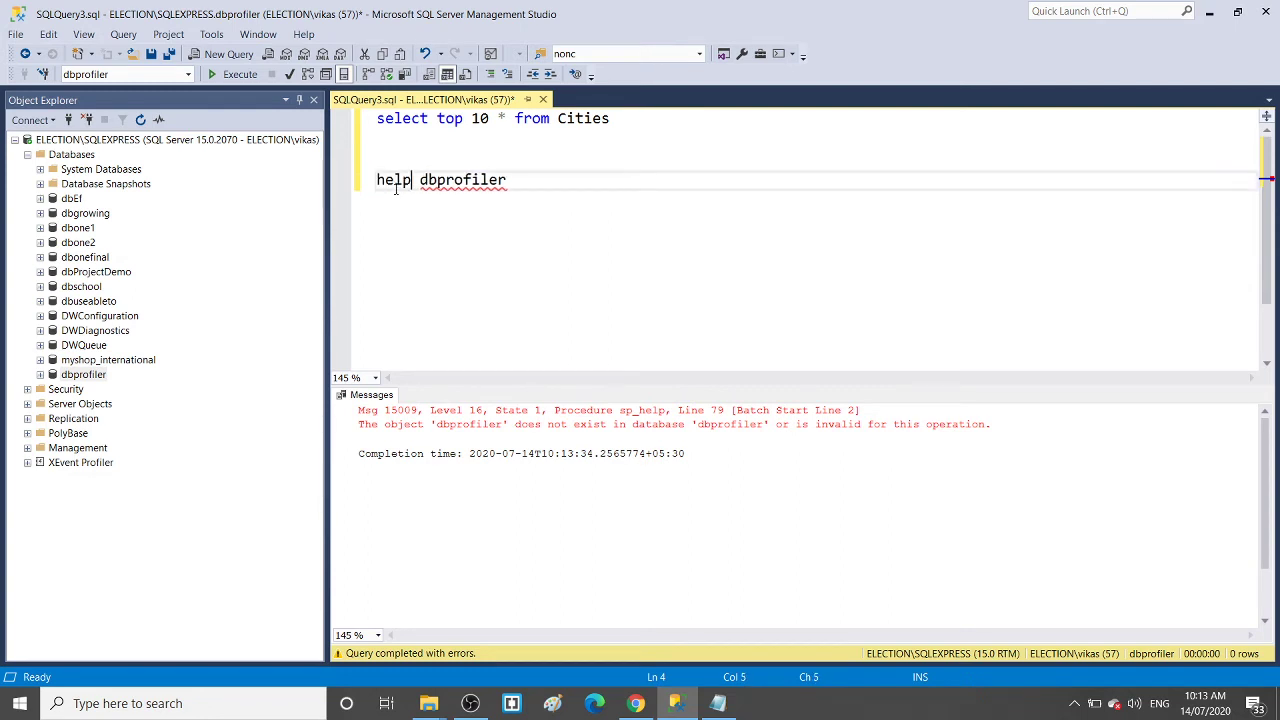
key(BackSpace)
key(BackSpace)
key(BackSpace)
key(BackSpace)
key(BackSpace)
key(BackSpace)
key(BackSpace)
key(BackSpace)
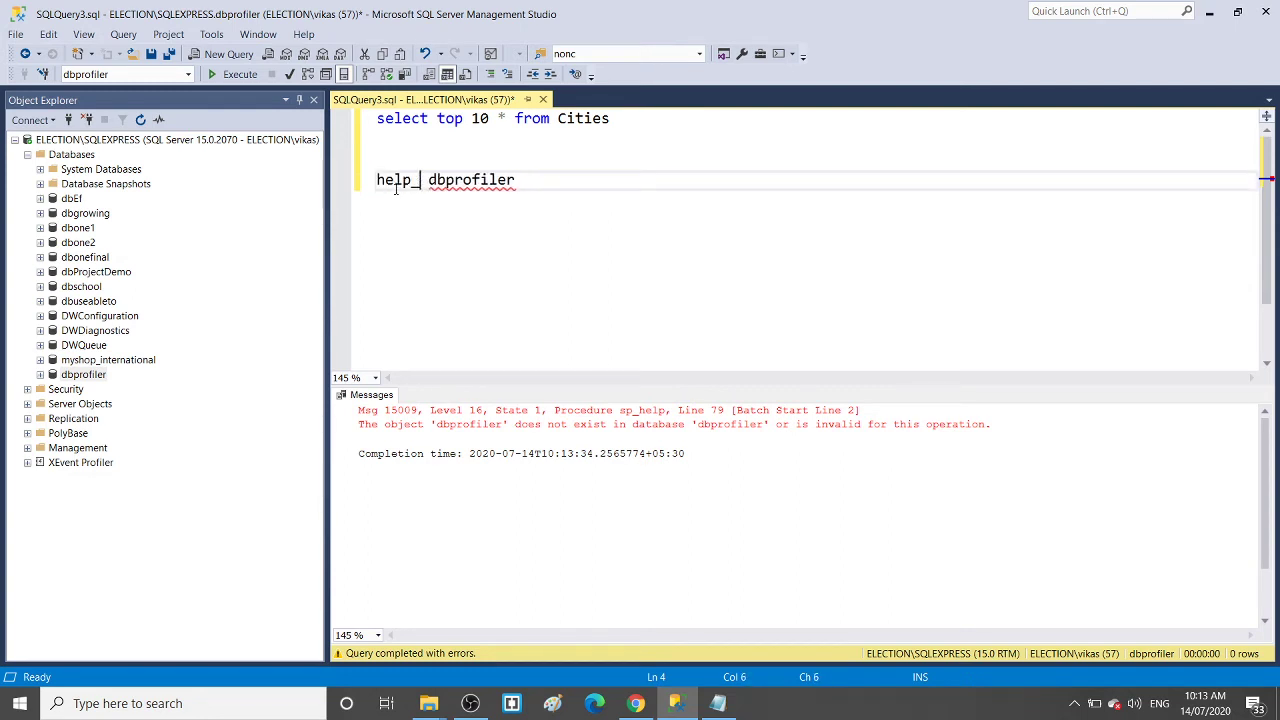
text(sp)
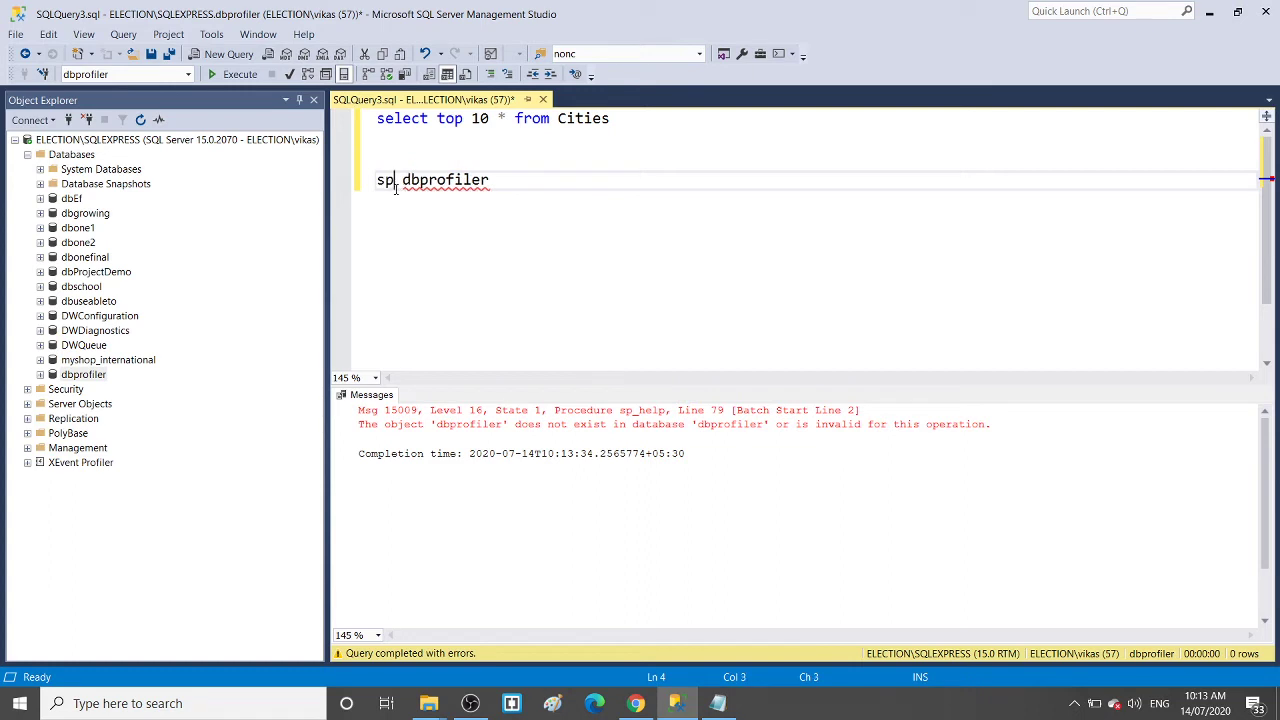
text(_d)
key(BackSpace)
text(helpdb)
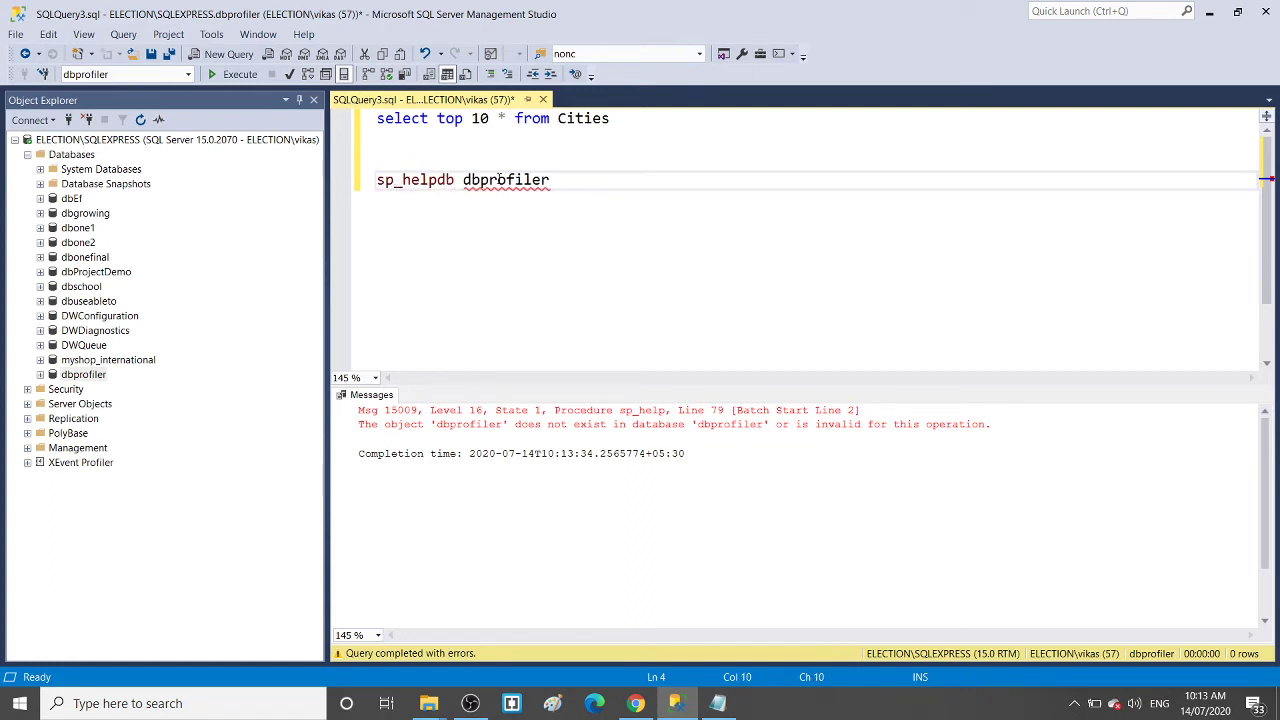
Execute only the statement "sp_helpdb dbprofiler", leaving out the Cities query
click(566, 180)
key(shift+Up)
key(F5)
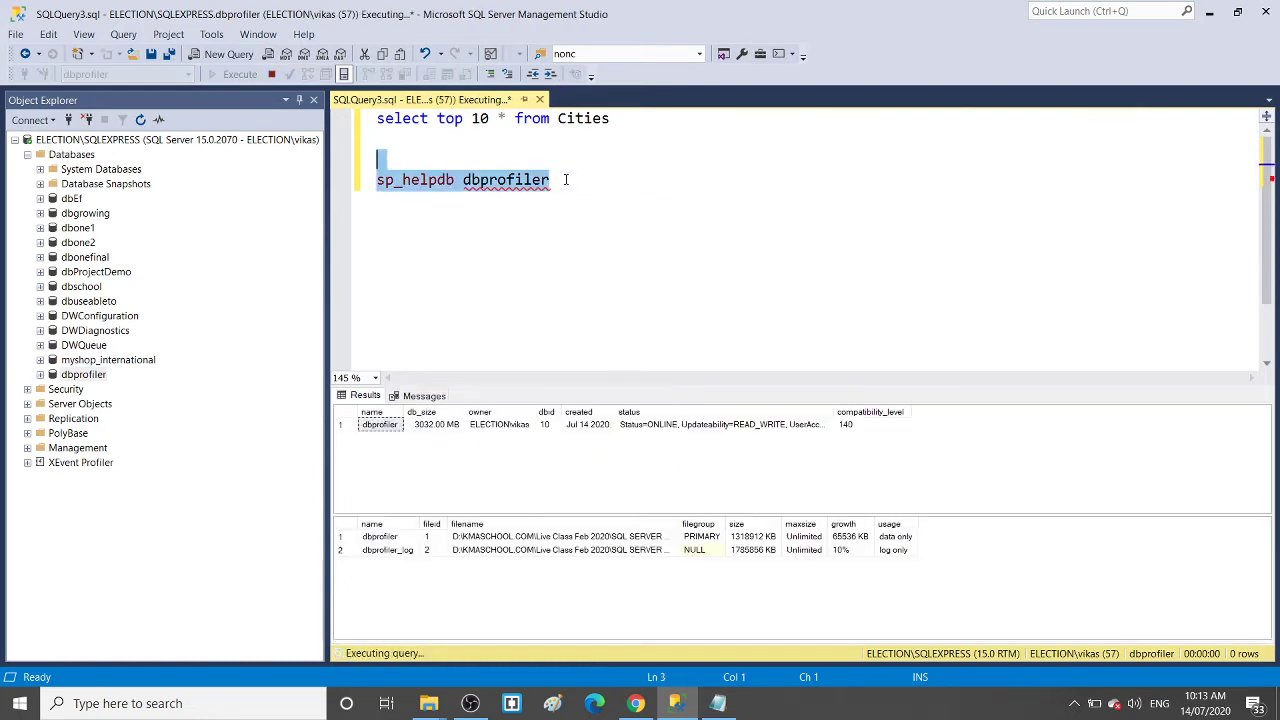
Widen the filename column in the file results and examine the full mdf and ldf paths of dbprofiler
click(465, 237)
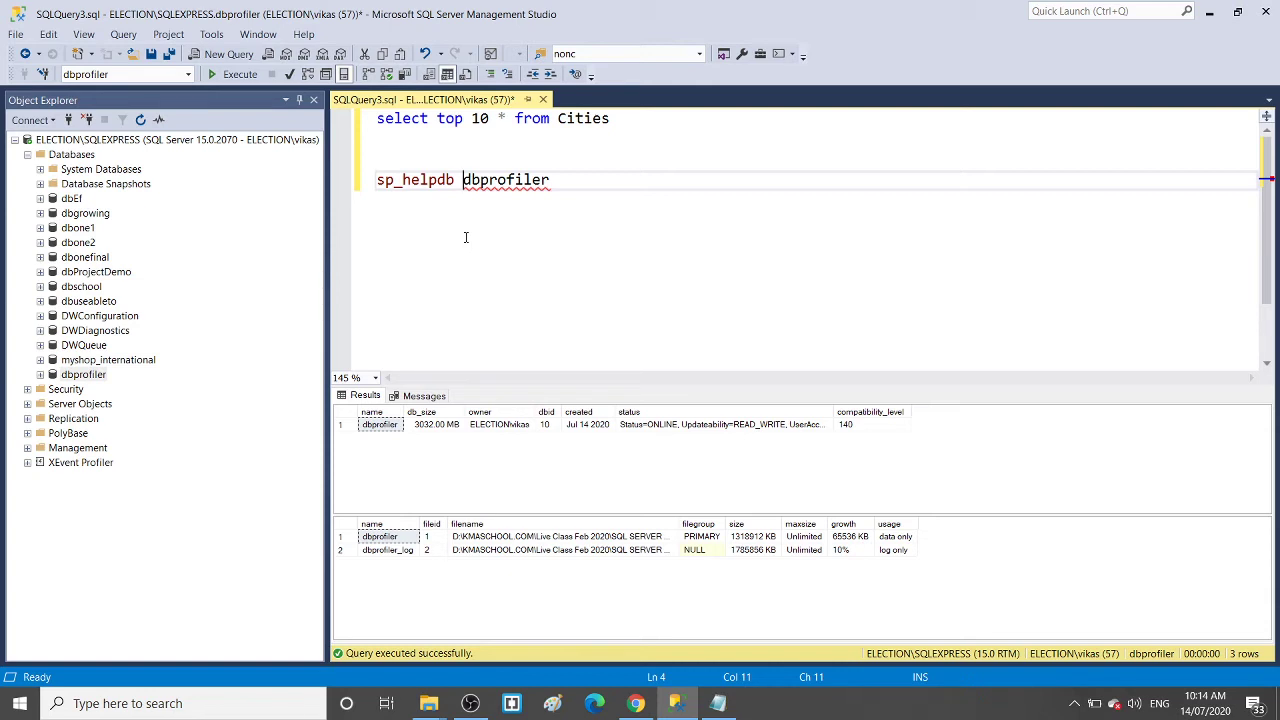
click(568, 188)
key(shift+Up)
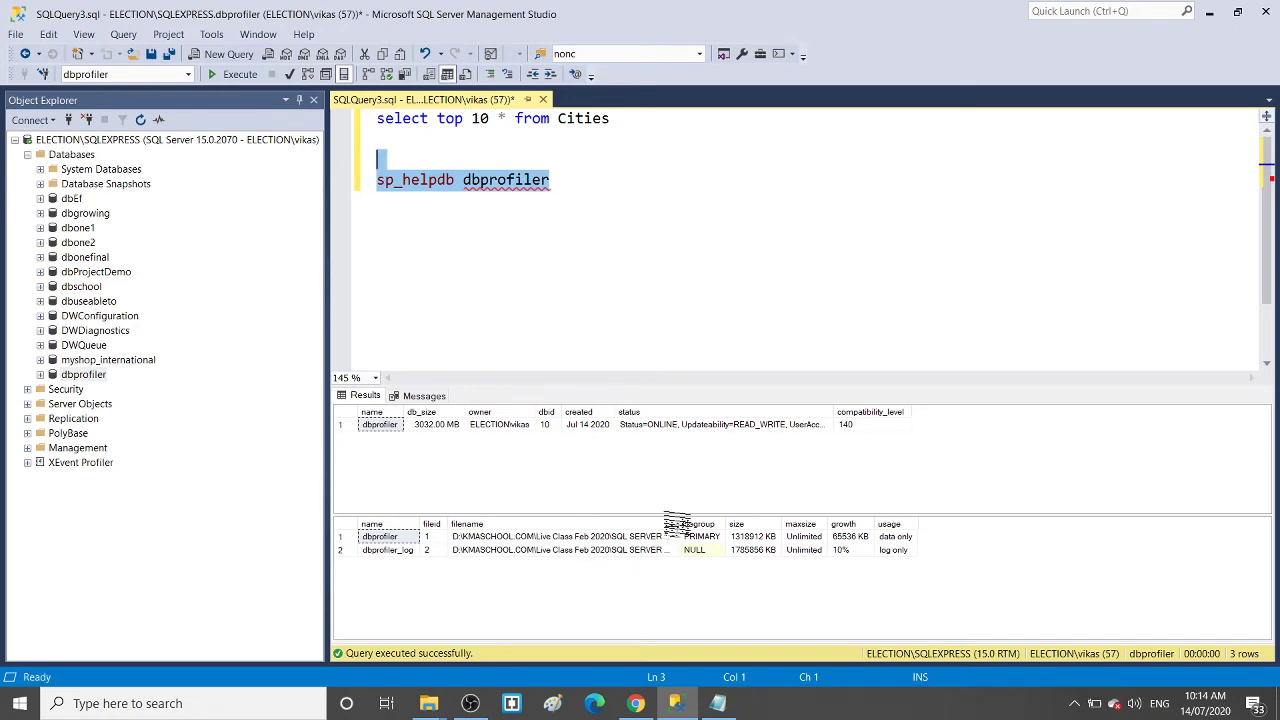
drag(678, 524, 955, 517)
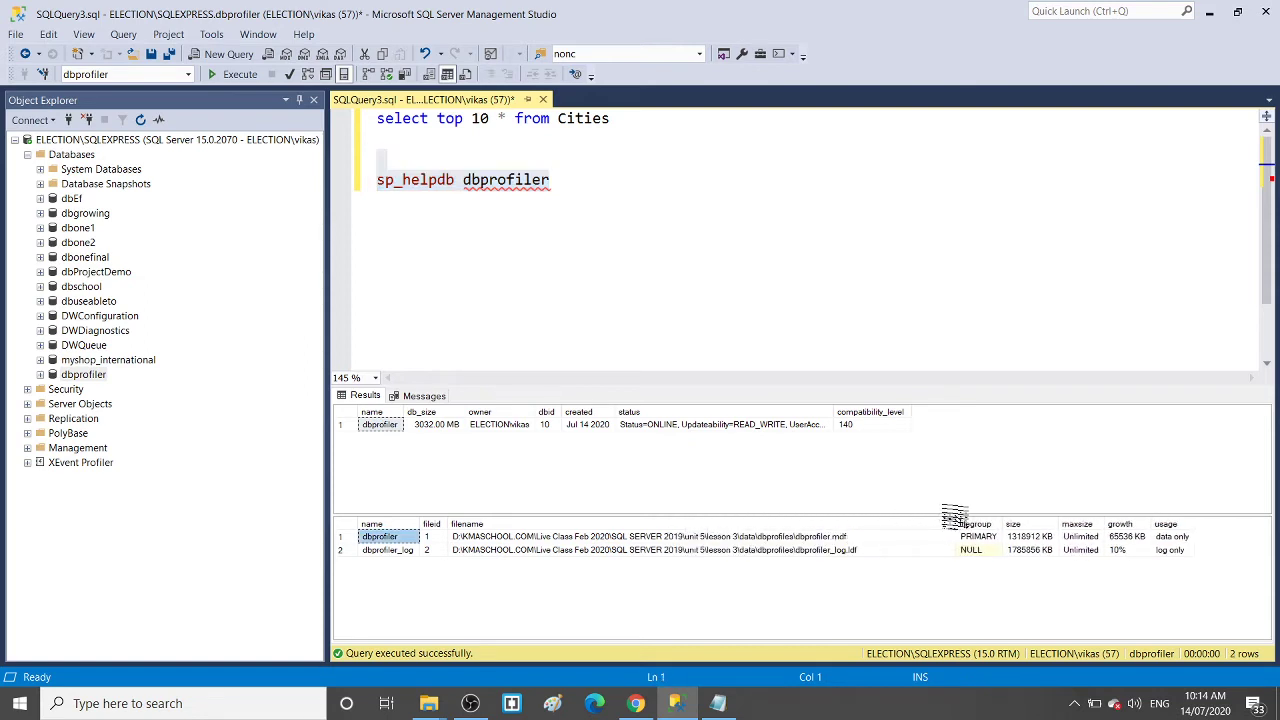
click(713, 540)
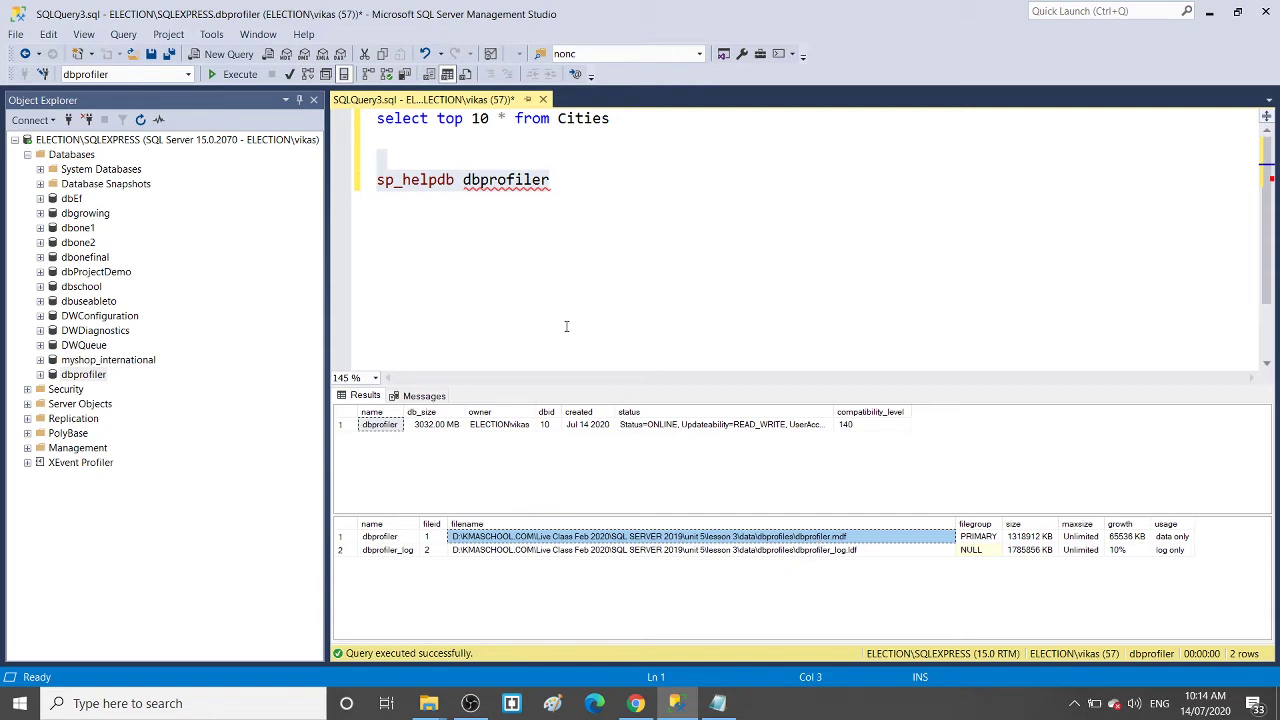
click(547, 553)
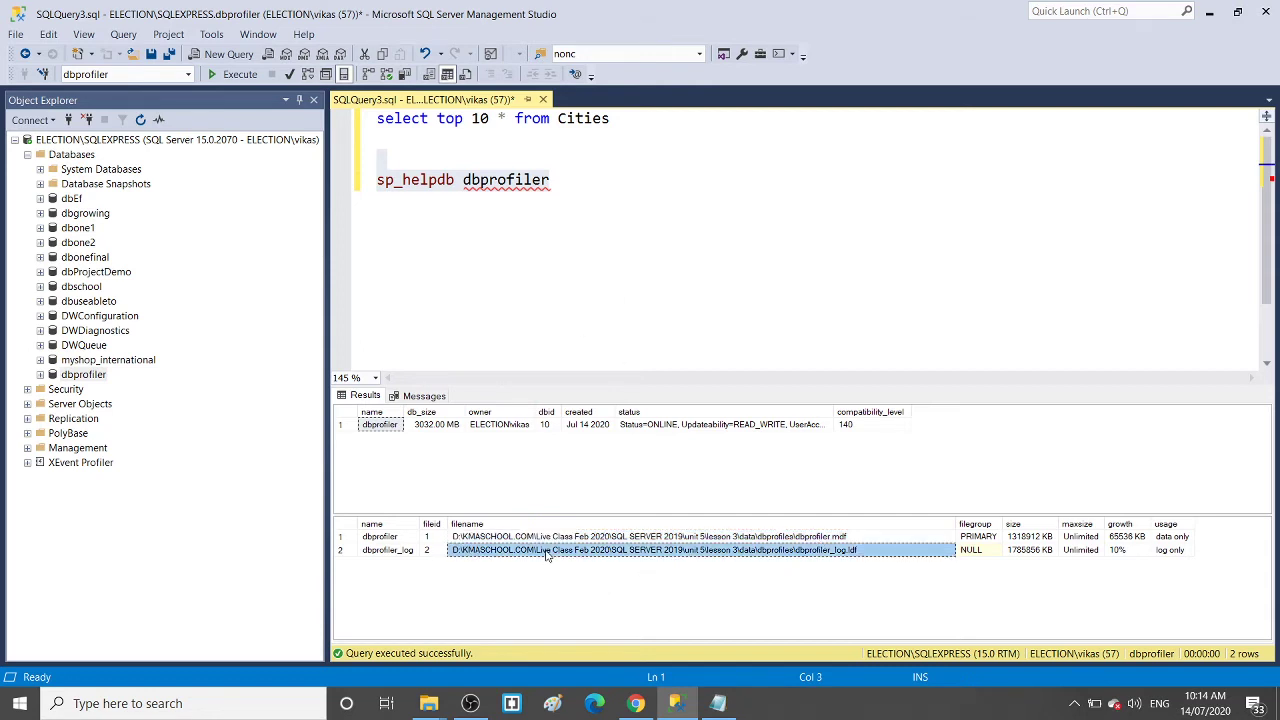
shift+click(620, 537)
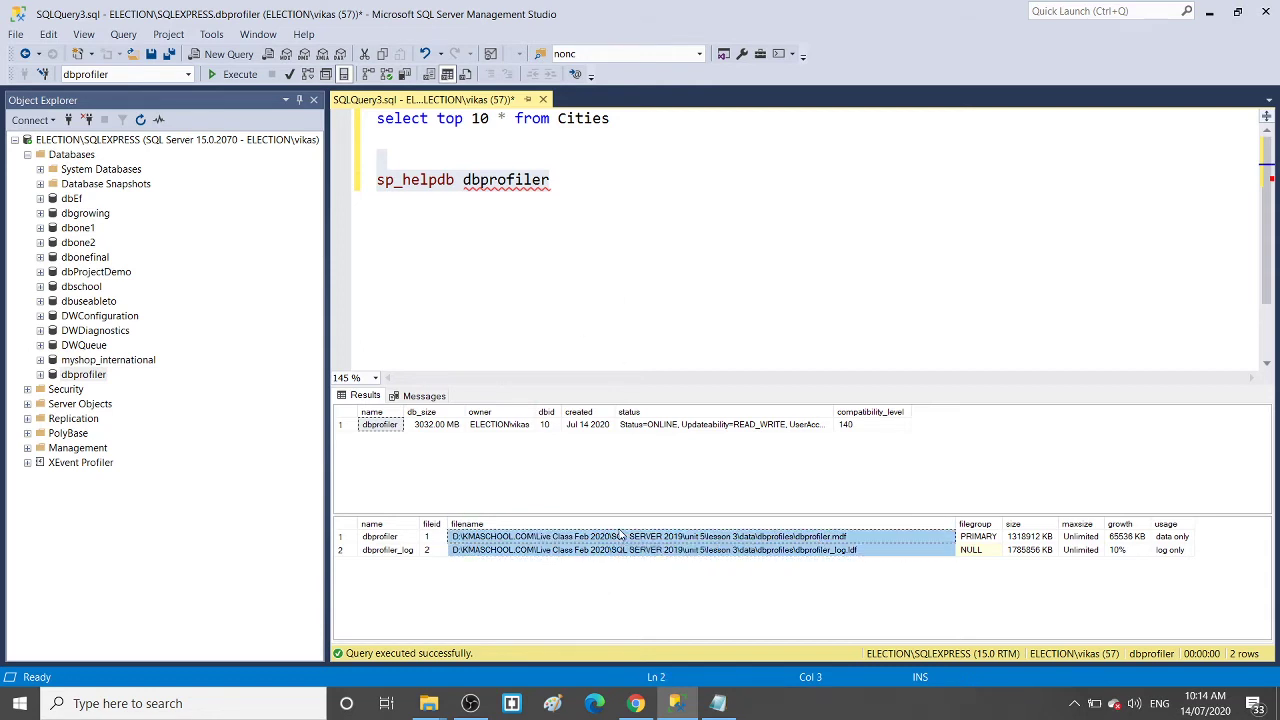
click(497, 188)
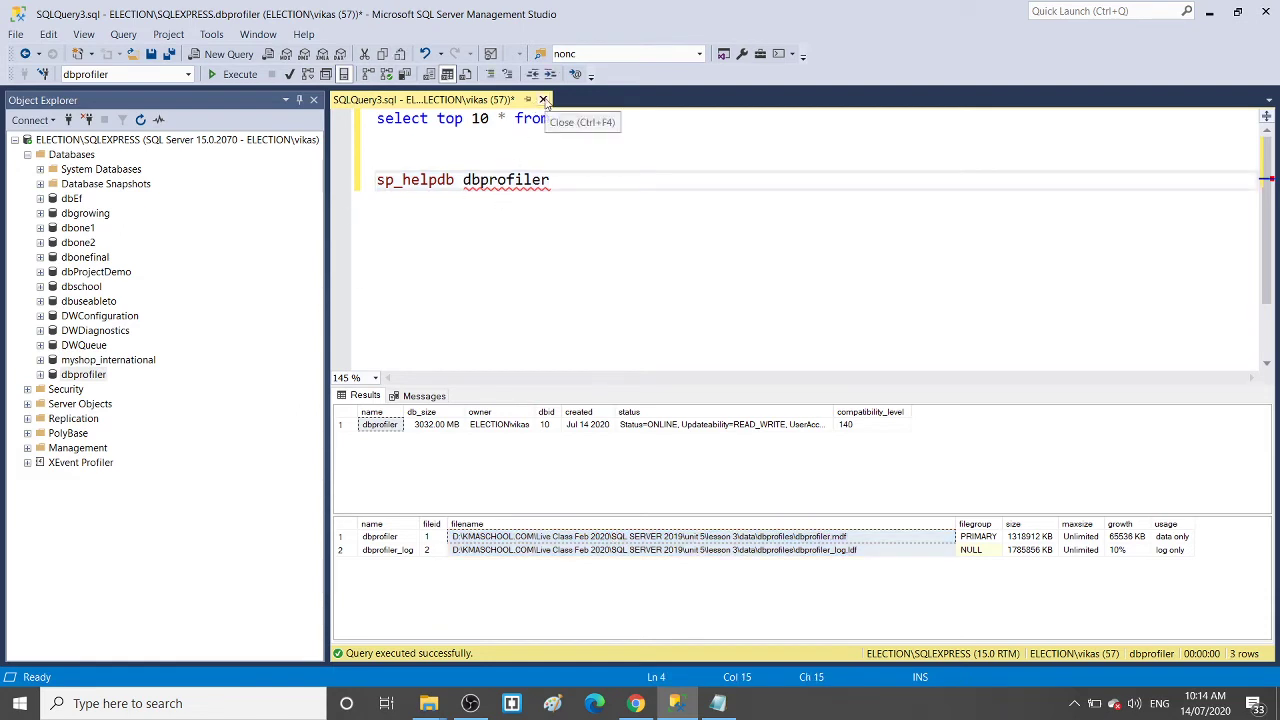
Close SQLQuery3.sql without saving it and delete the dbprofiler database together with its backup and restore history
click(543, 100)
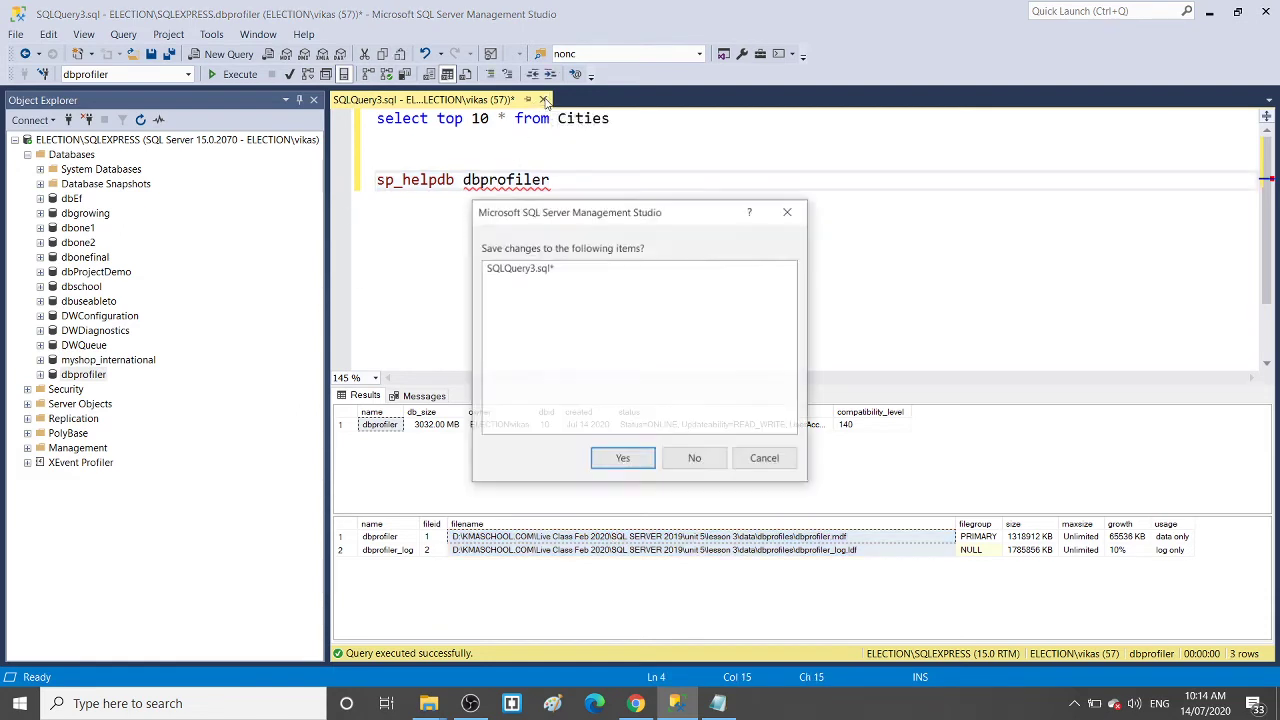
click(688, 466)
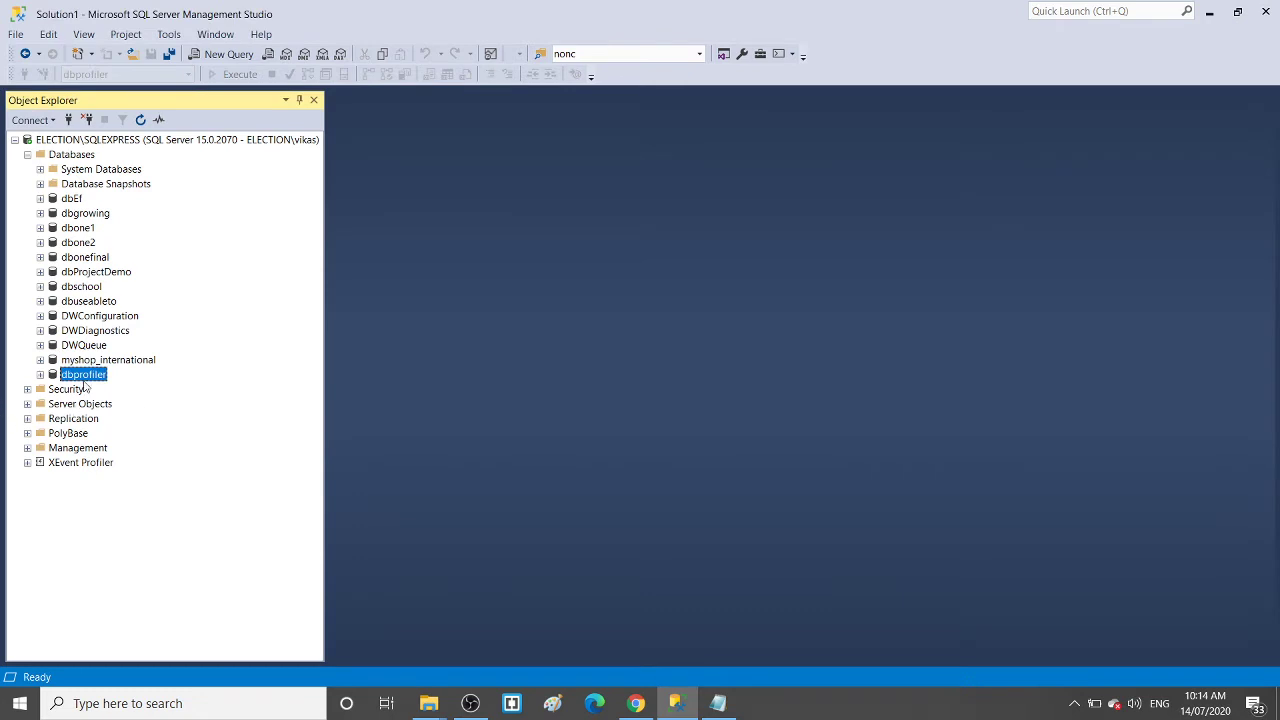
right_click(83, 376)
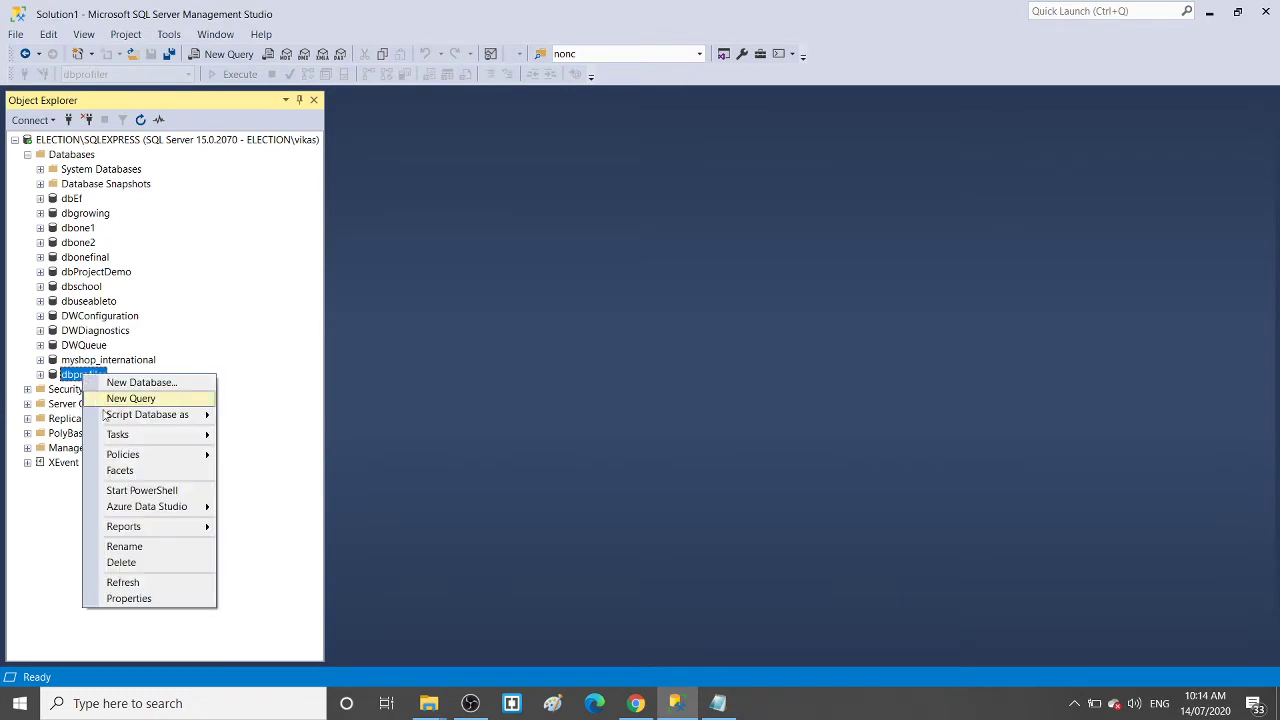
click(432, 248)
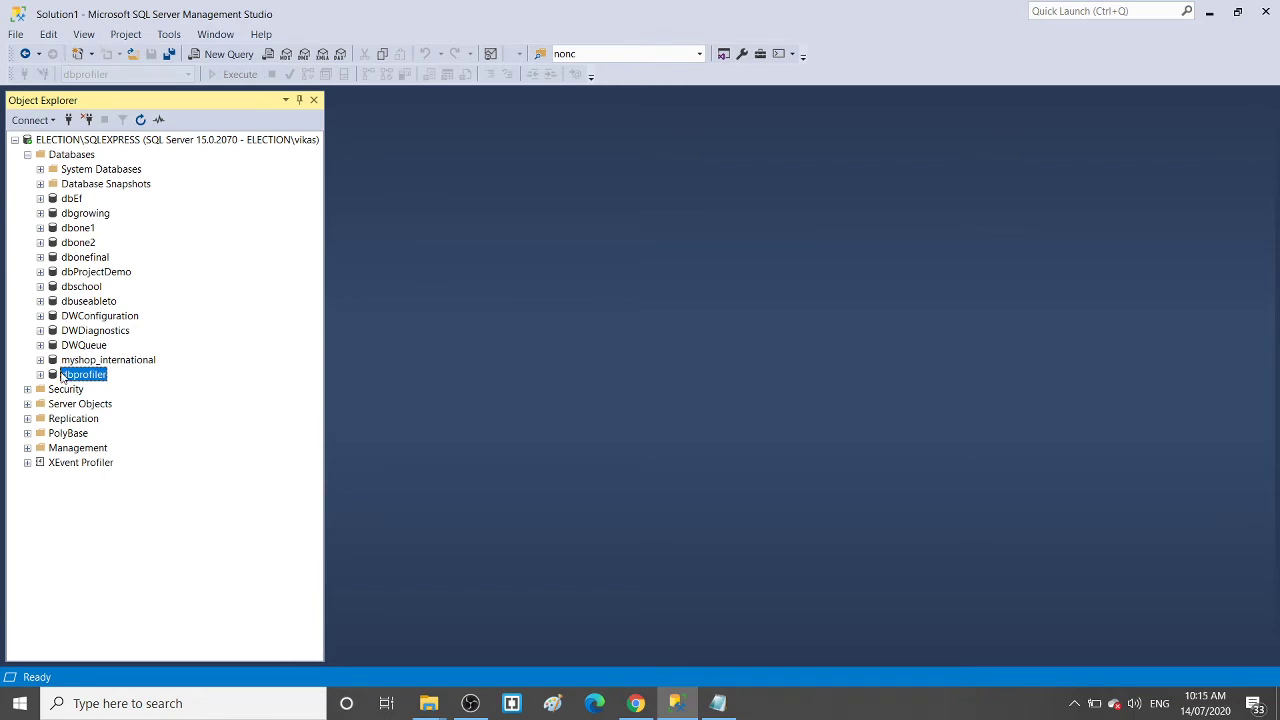
right_click(63, 375)
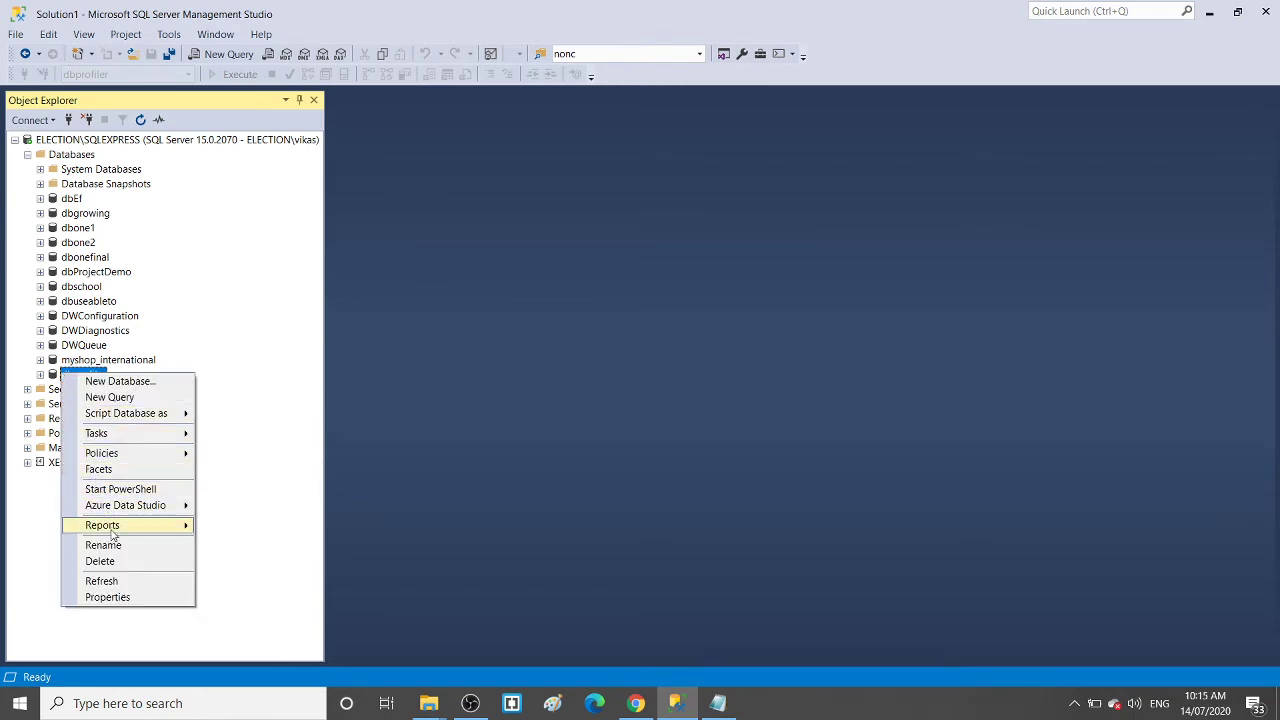
click(120, 563)
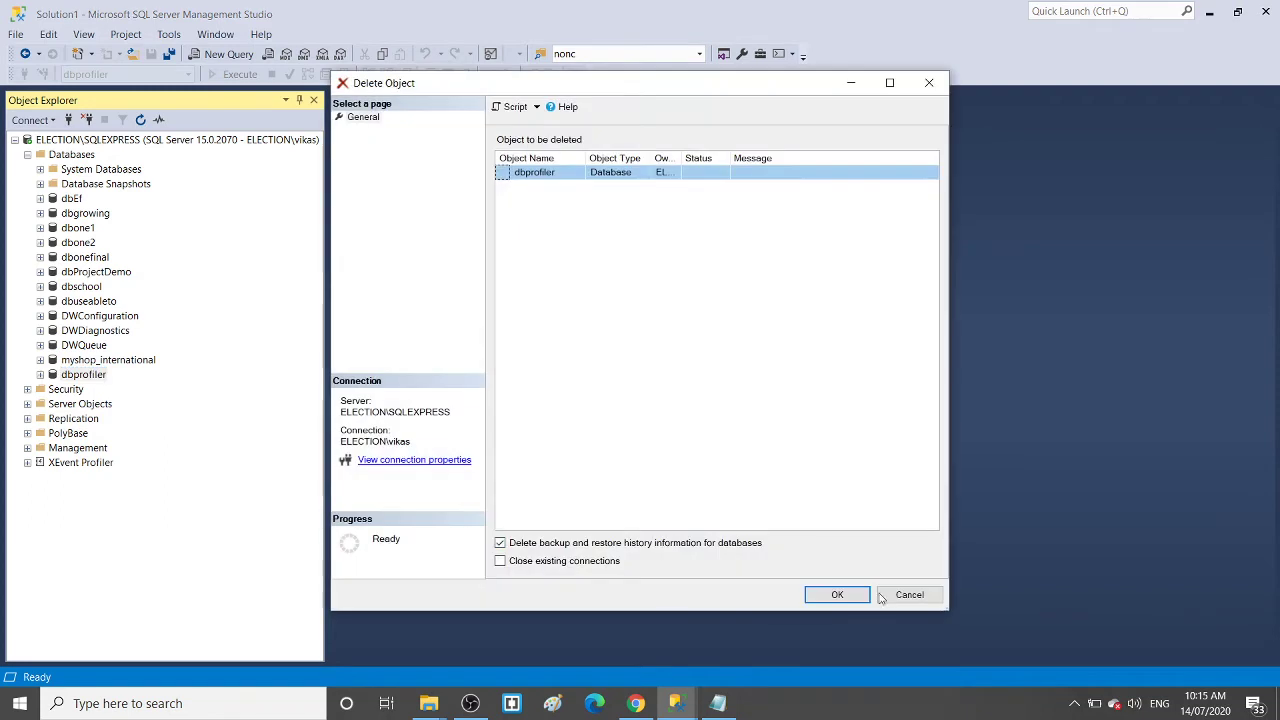
click(838, 595)
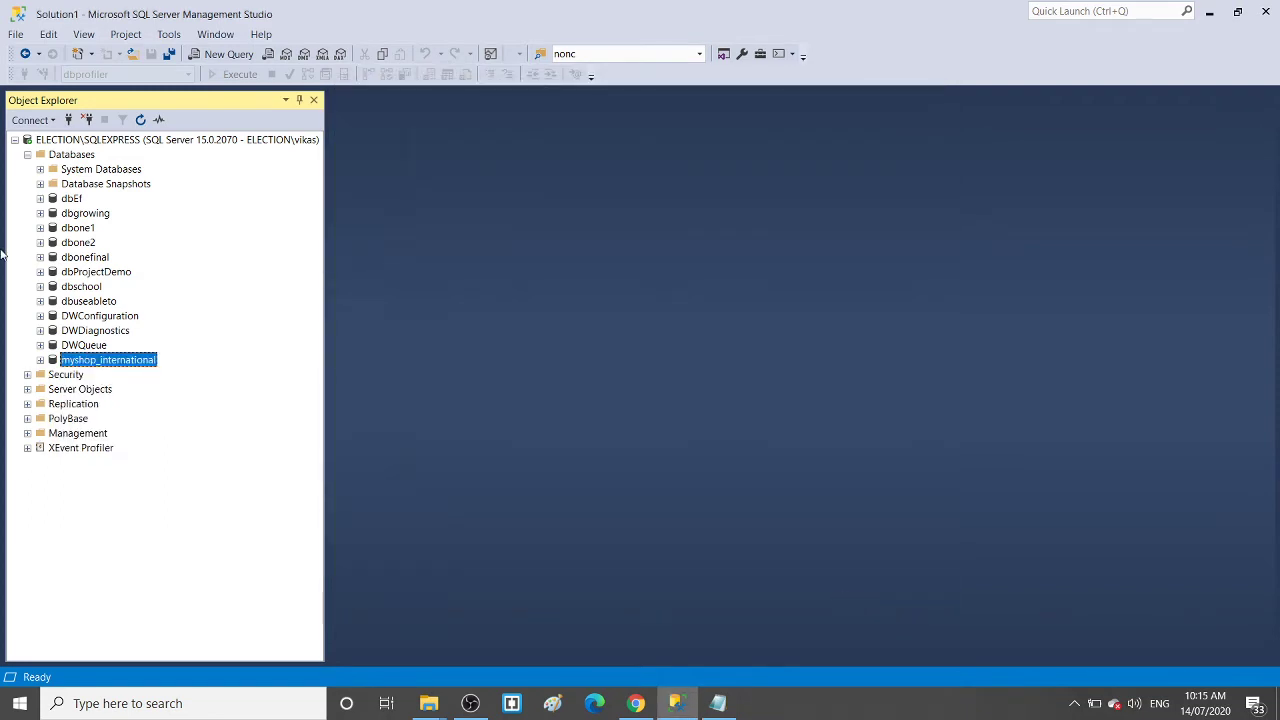
Start restoring a database with Device as the source and begin adding a backup file as its media
click(73, 157)
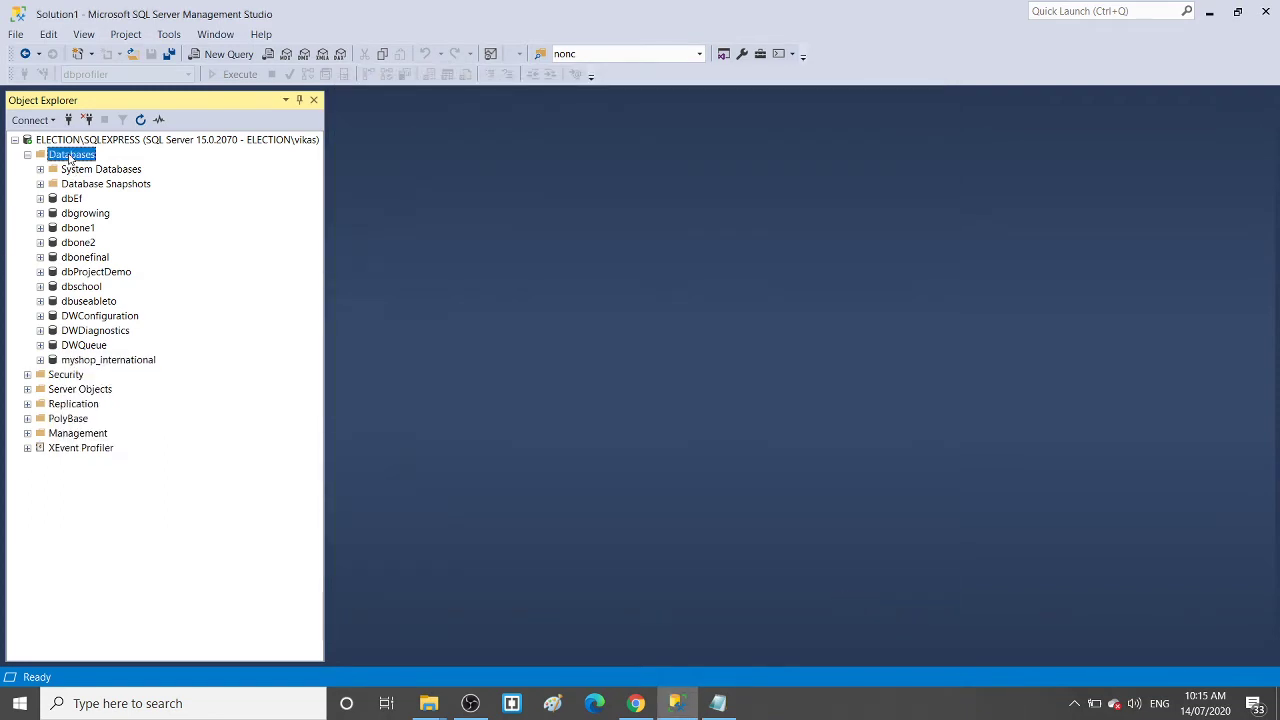
right_click(73, 158)
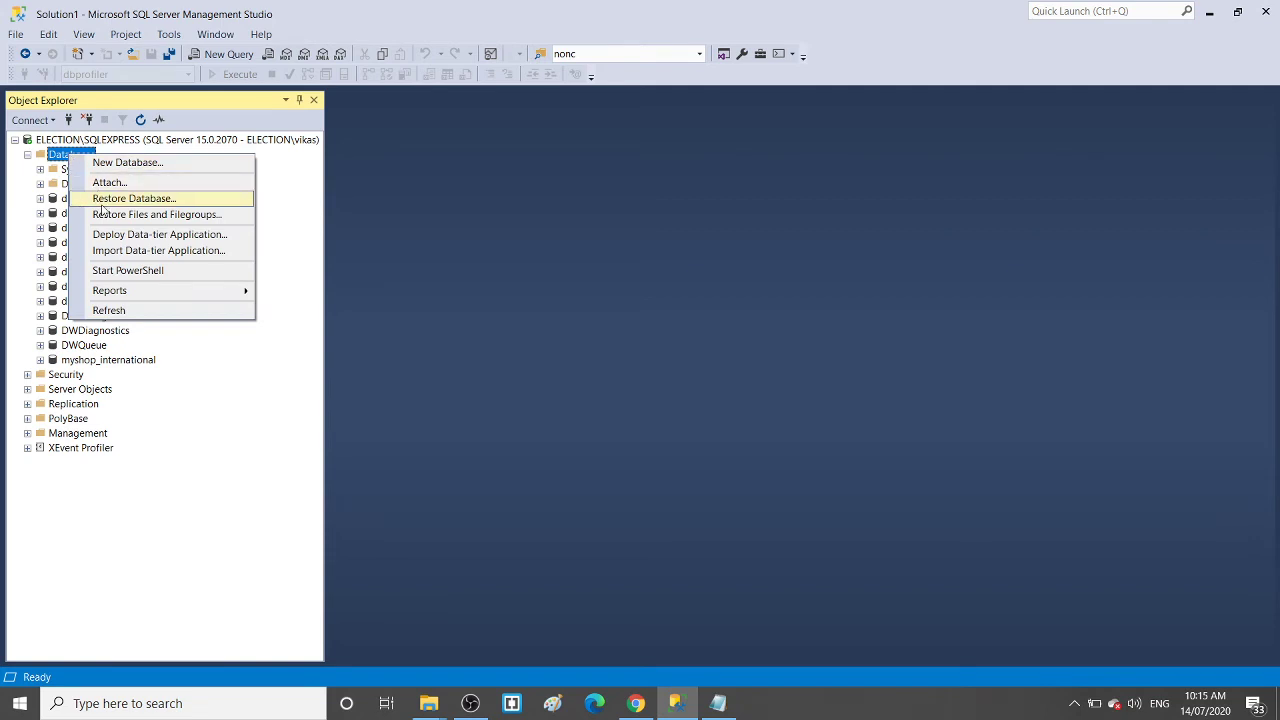
click(101, 200)
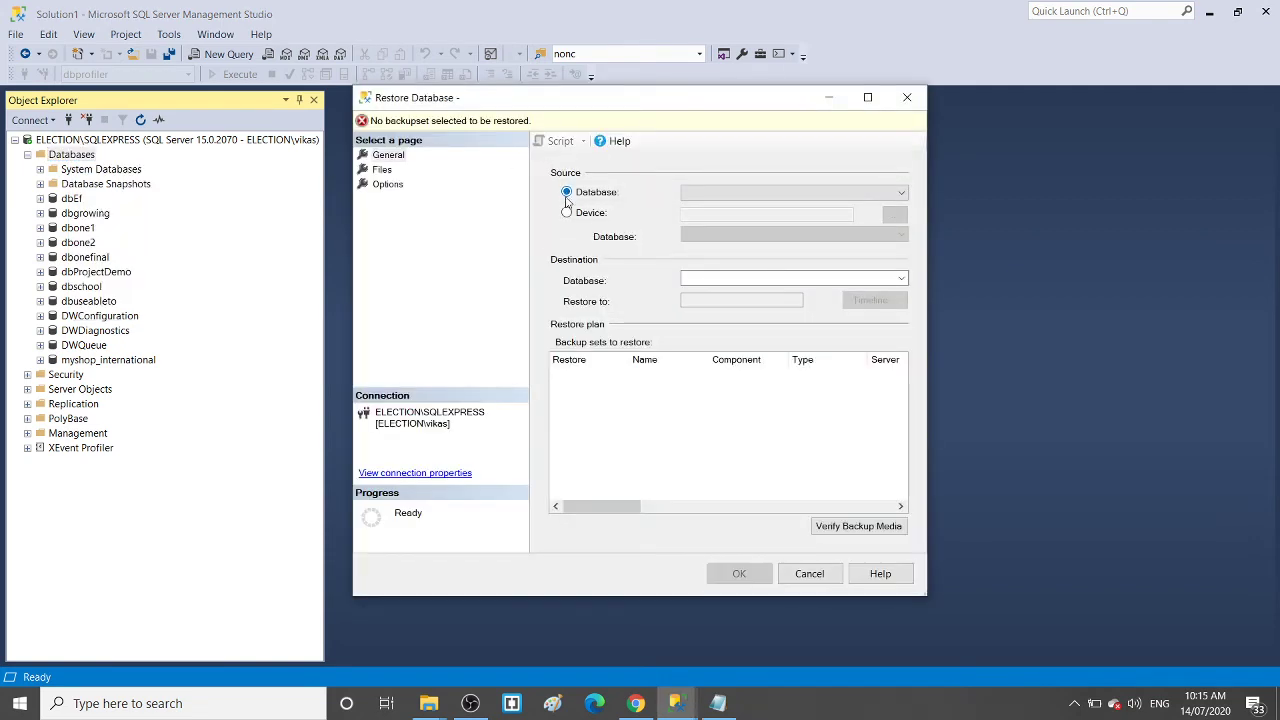
click(566, 212)
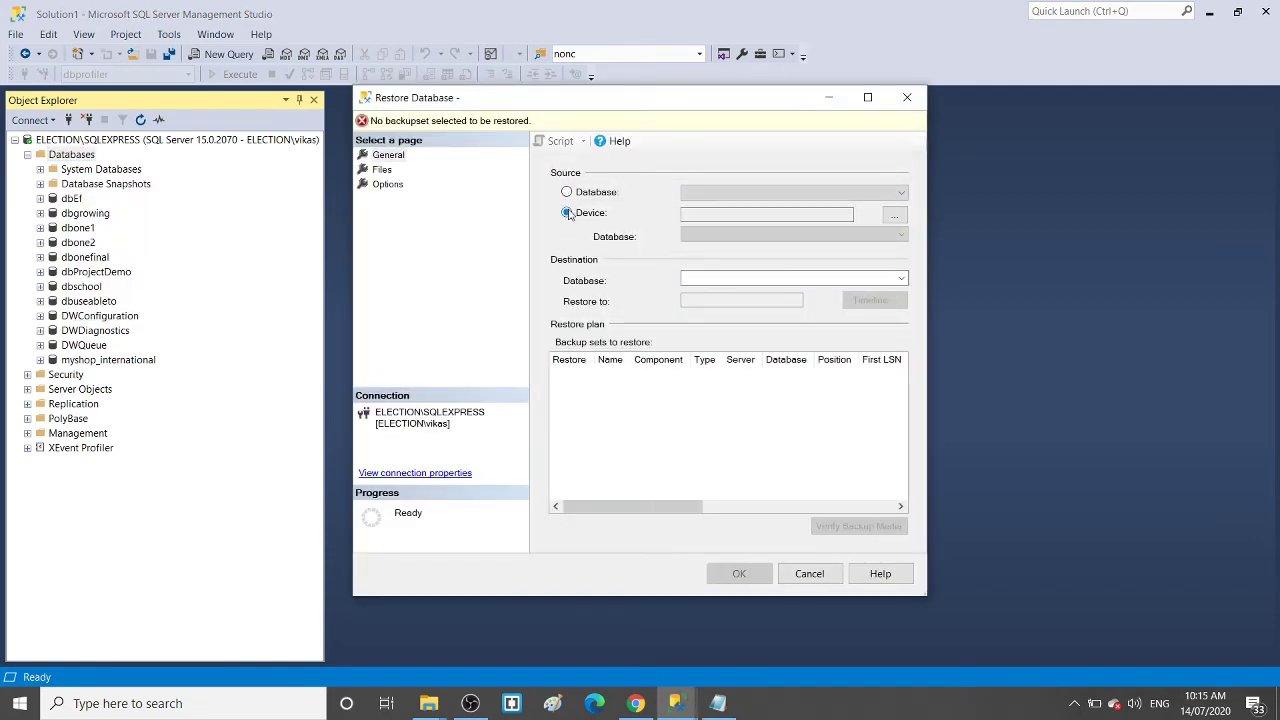
click(893, 216)
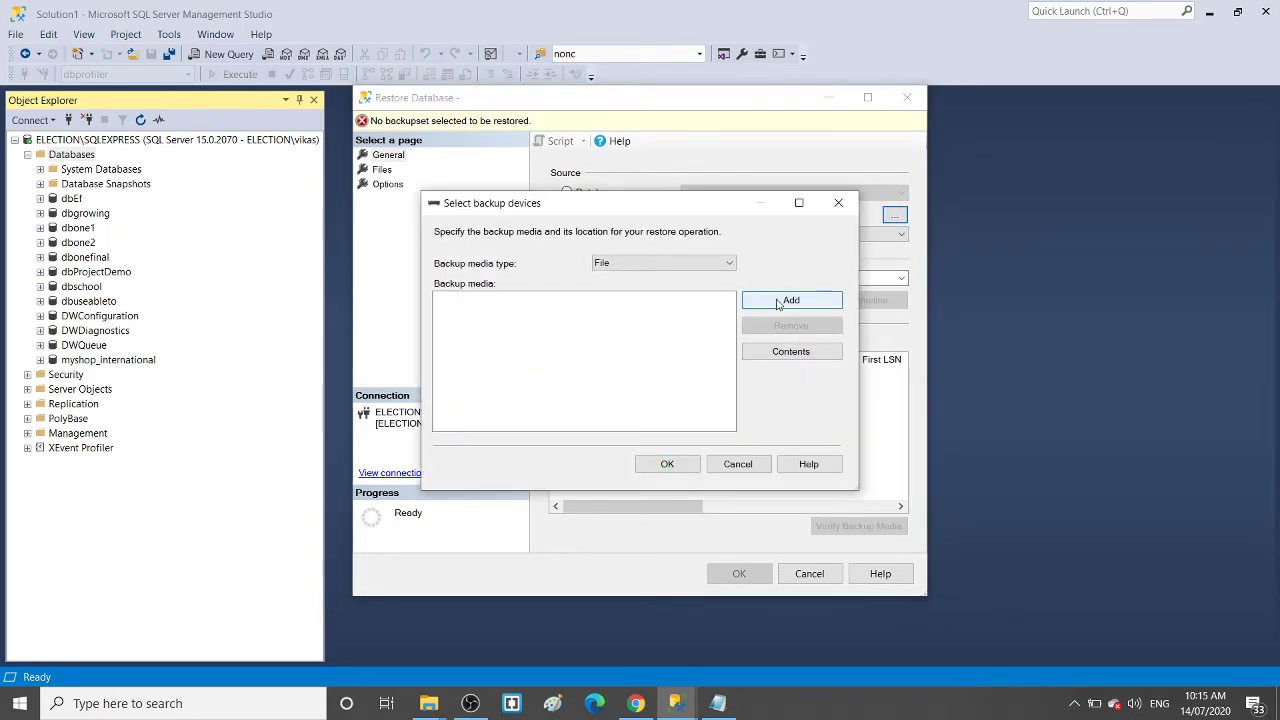
click(778, 303)
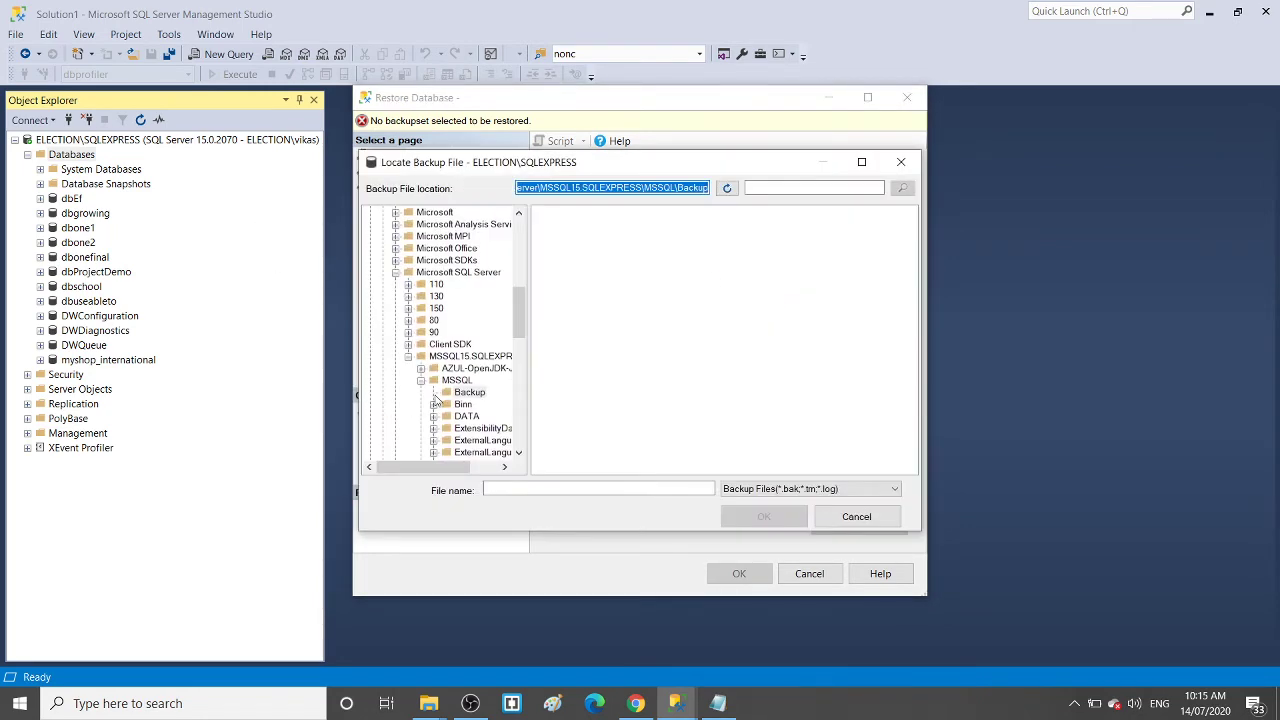
Browse the backup file locations to D:\KMASCHOOL.COM\Live Class Feb 2020\SQL SERVER 2019\backup and restore
scroll(522, 310, up, 10)
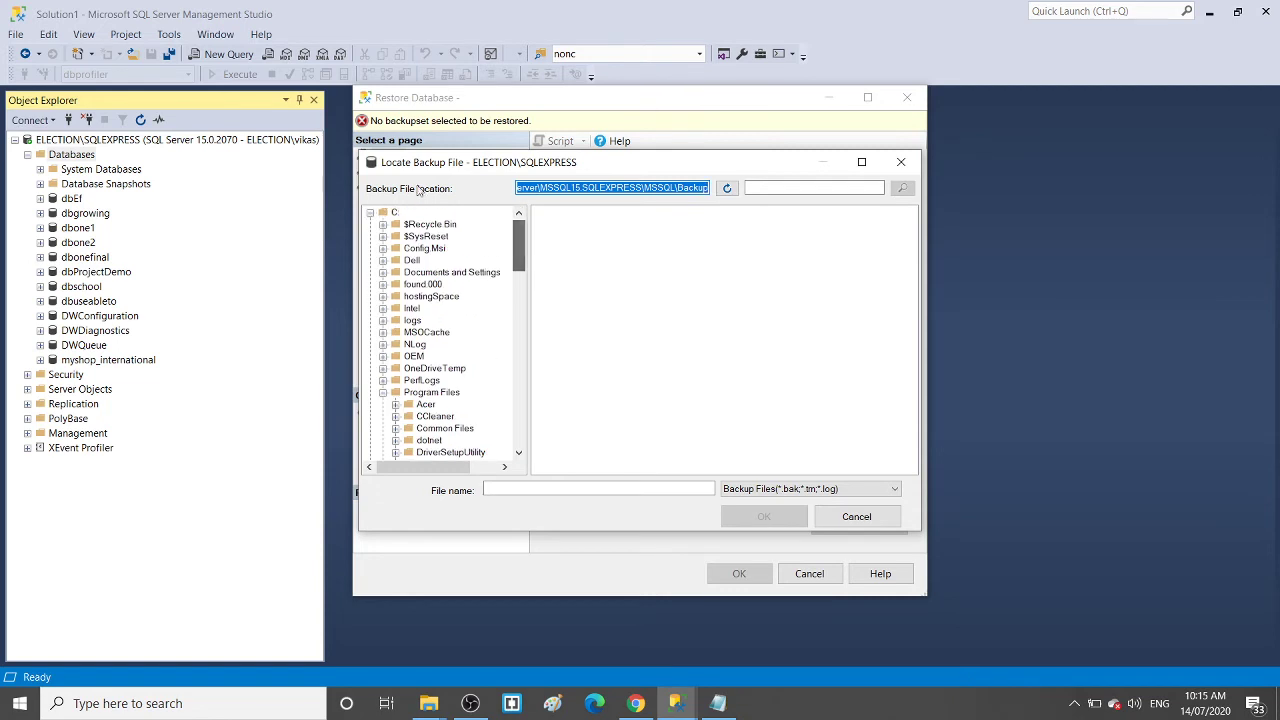
click(370, 212)
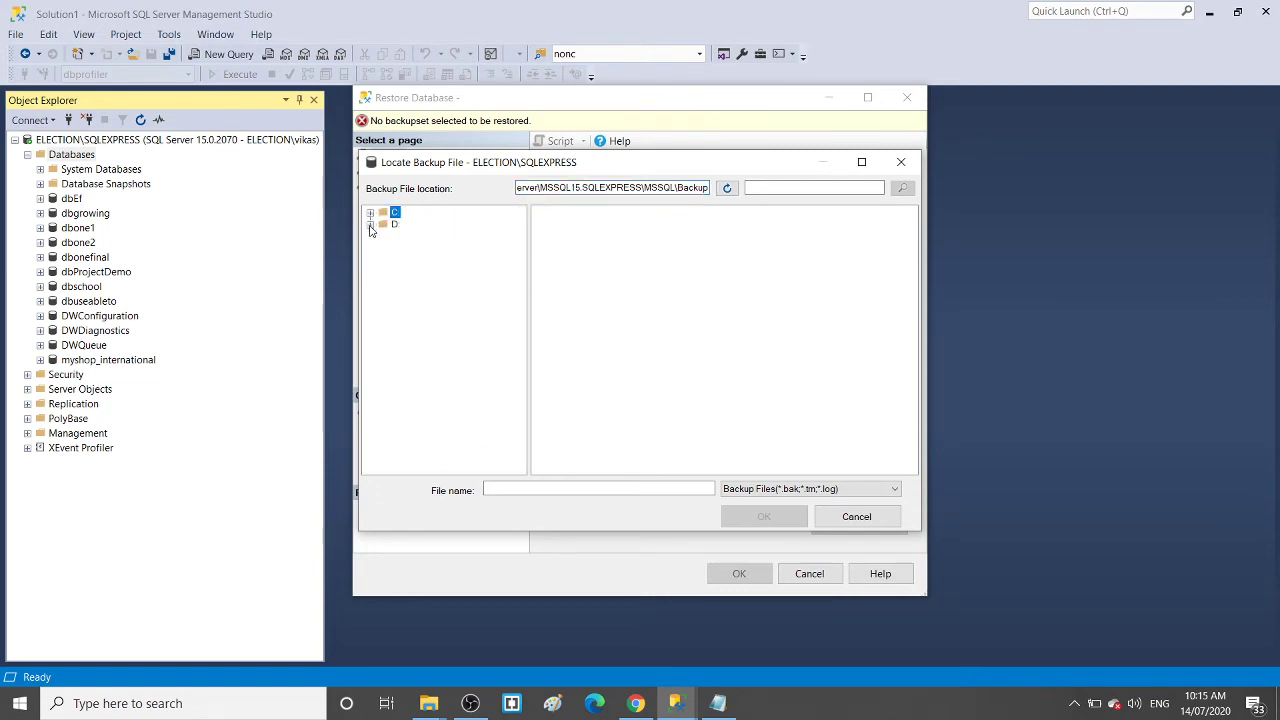
click(370, 225)
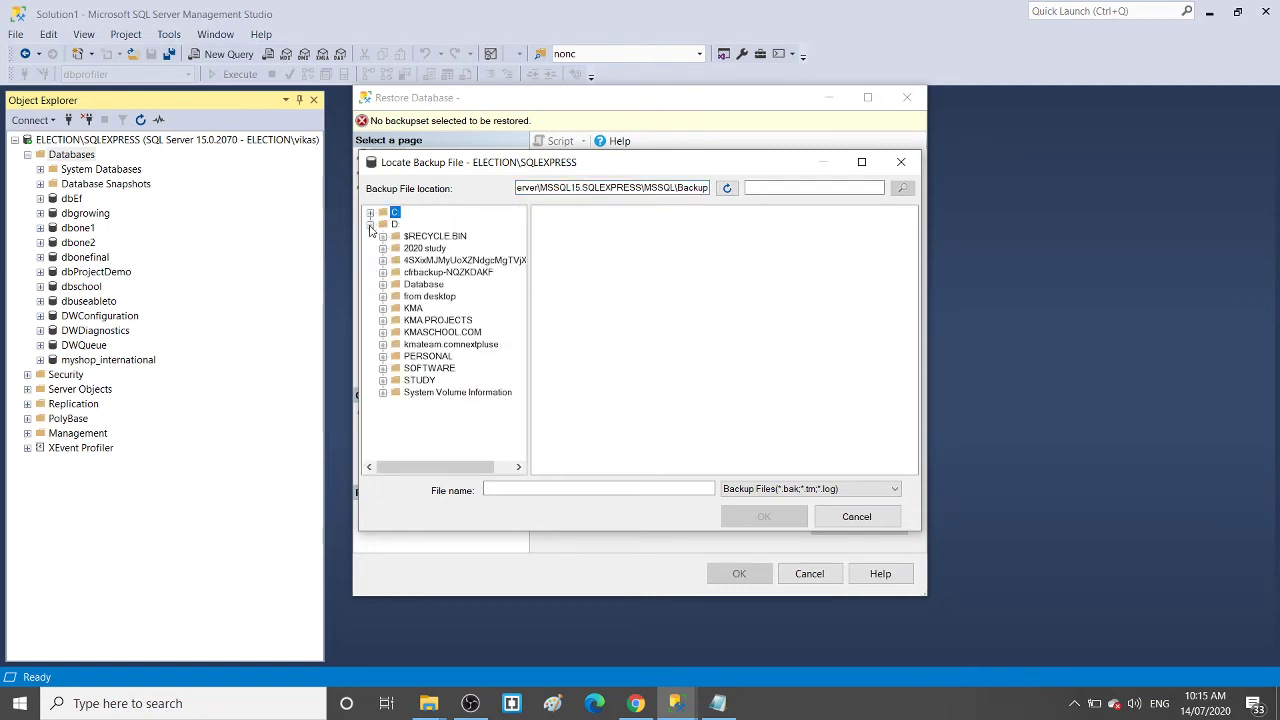
click(391, 337)
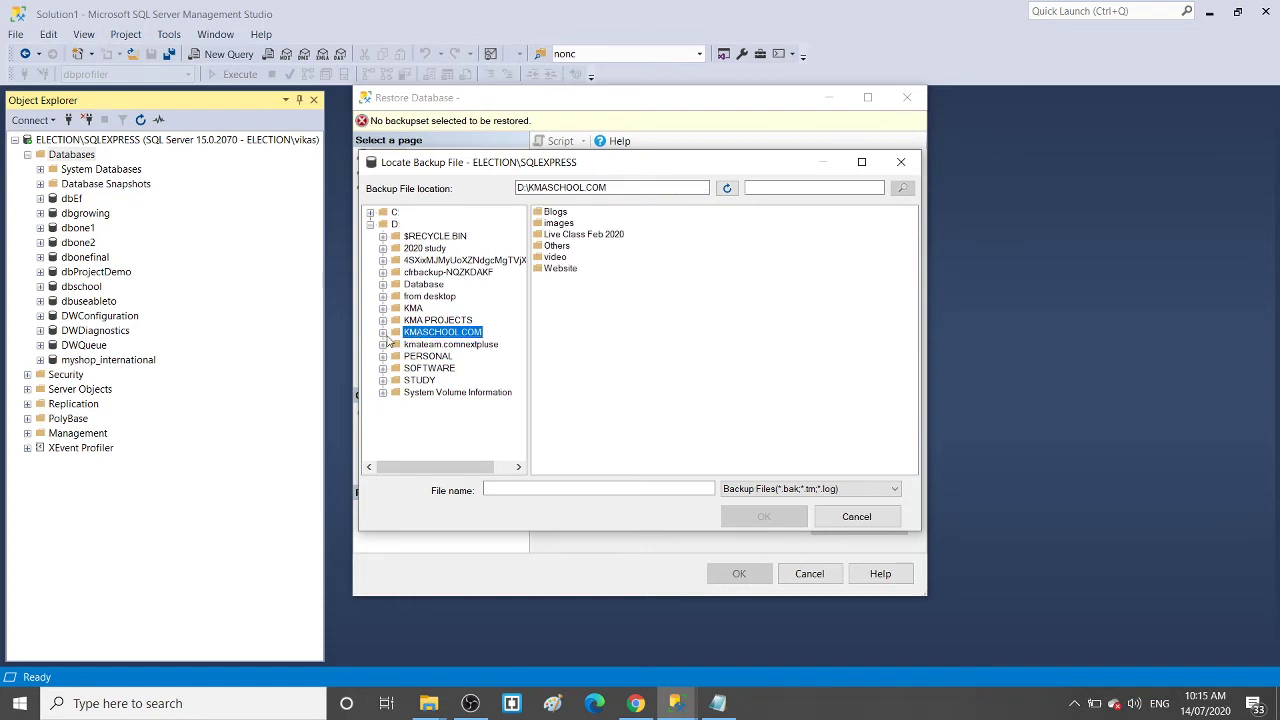
click(385, 335)
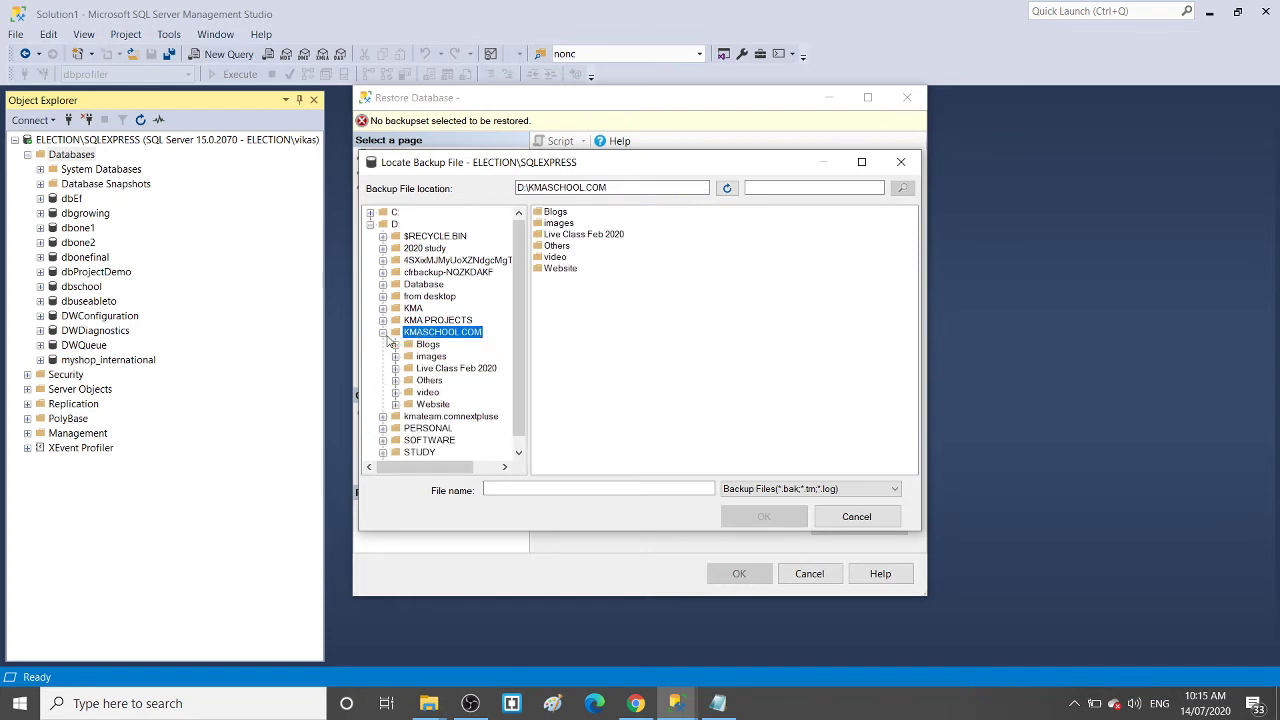
click(422, 369)
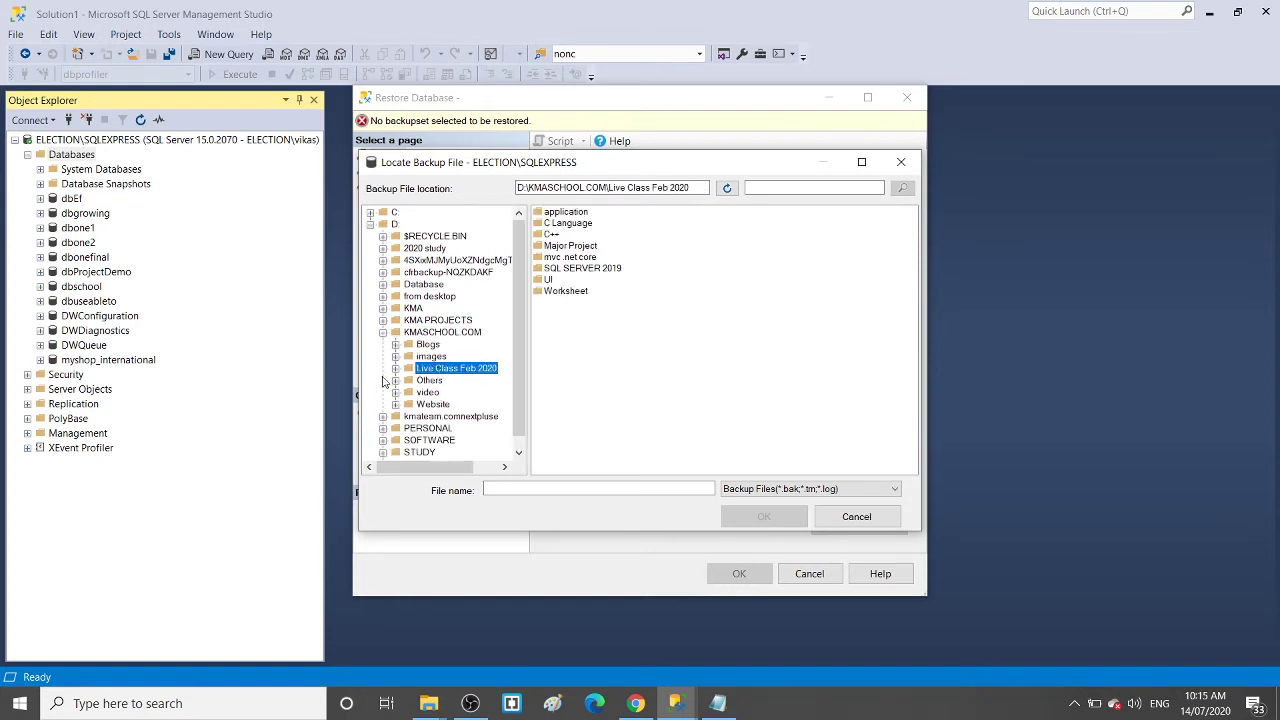
click(396, 369)
click(420, 428)
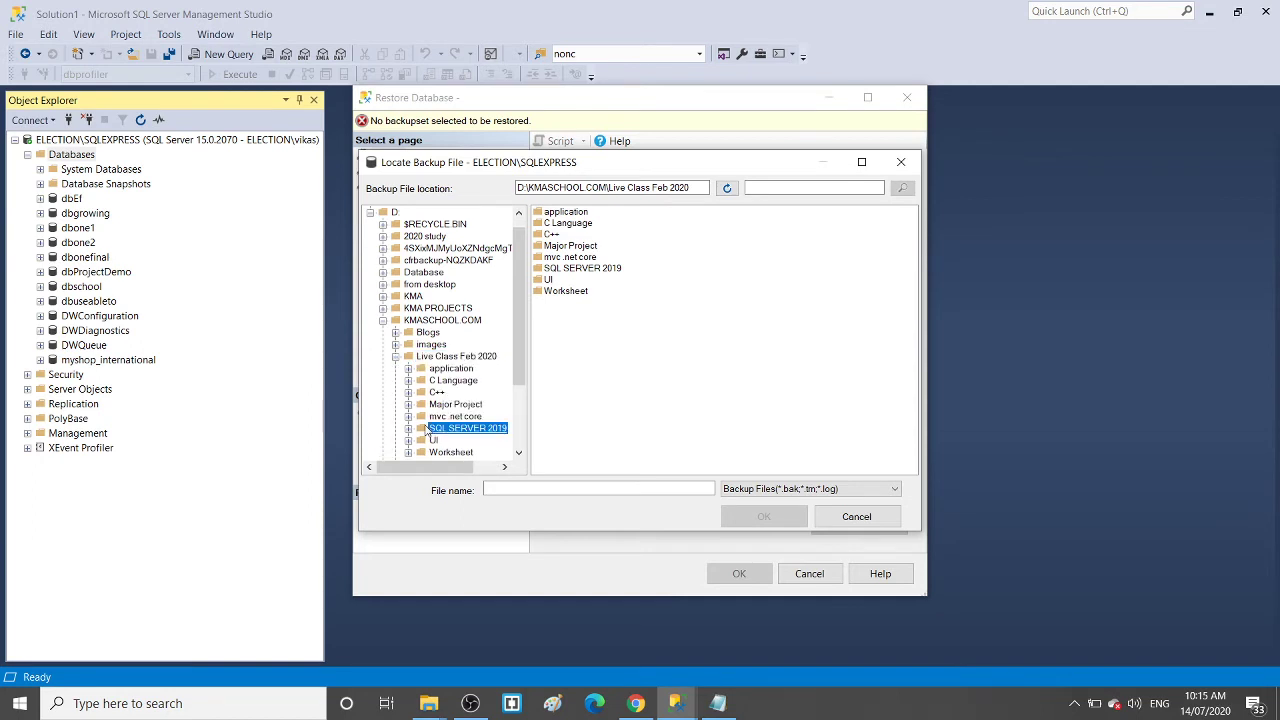
click(408, 428)
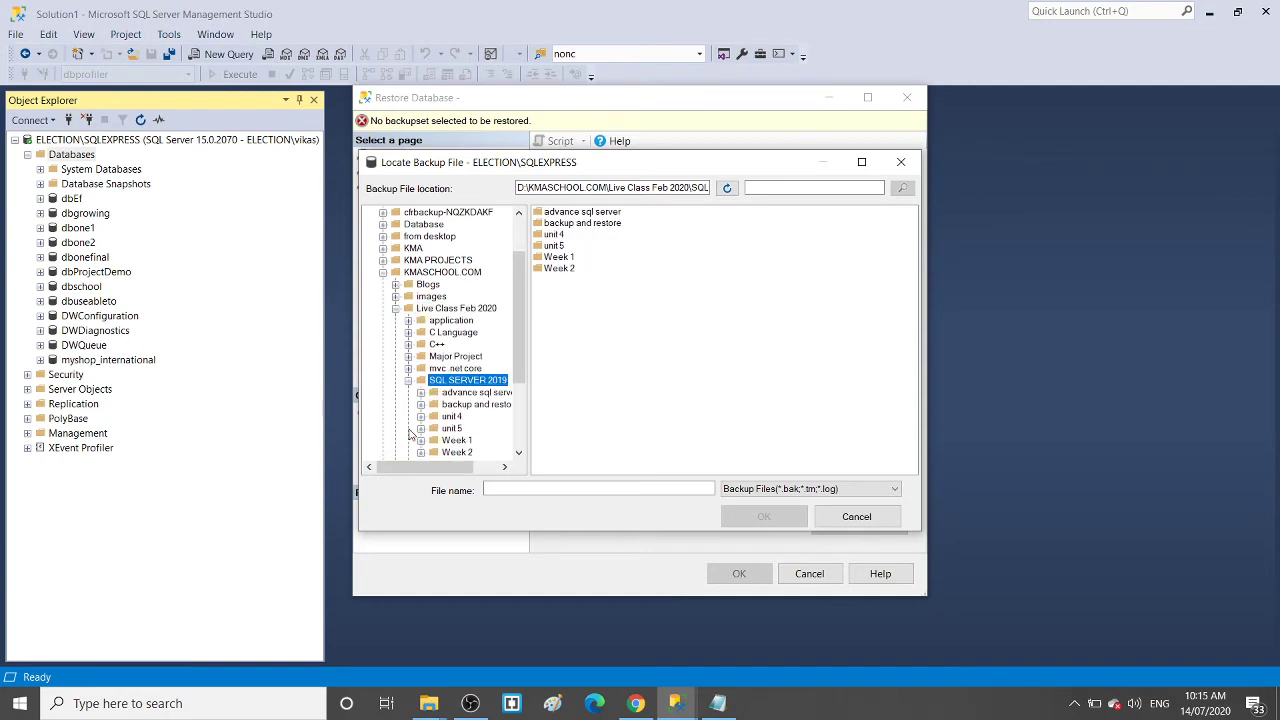
click(470, 404)
click(420, 405)
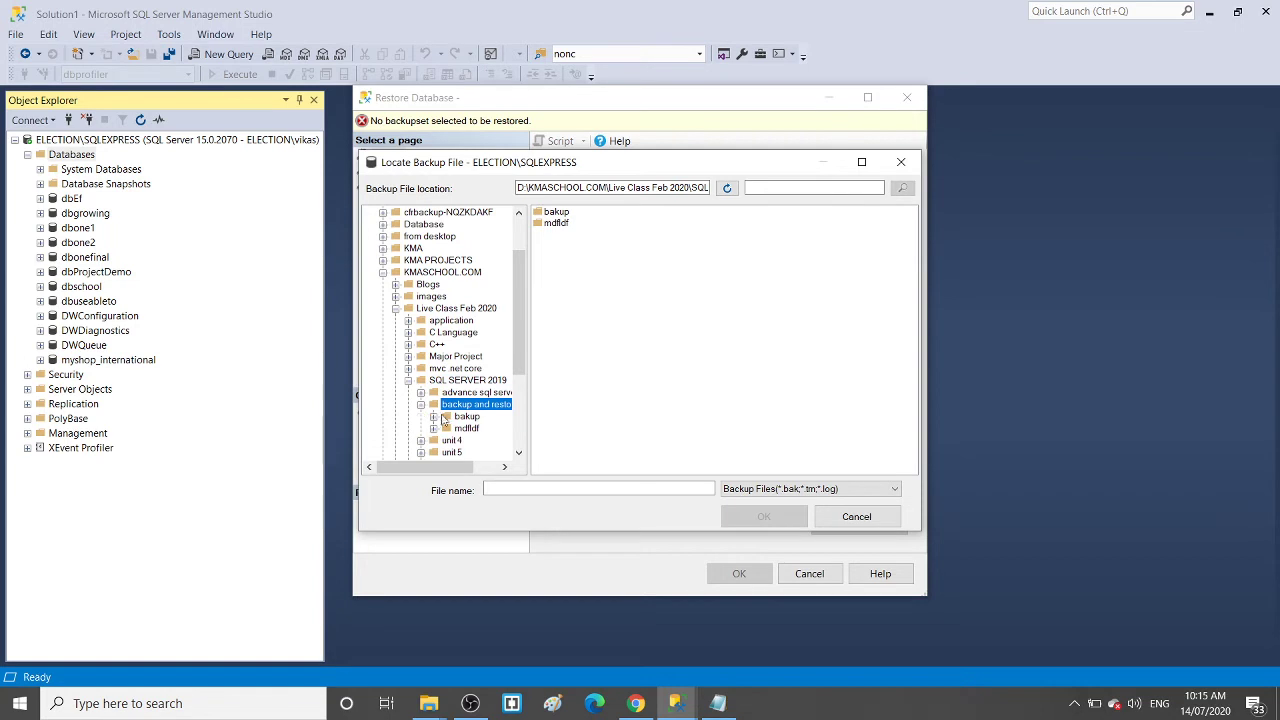
Choose dbprofiler.bak from the bakup folder and accept it as the backup device for the restore
click(466, 416)
click(562, 213)
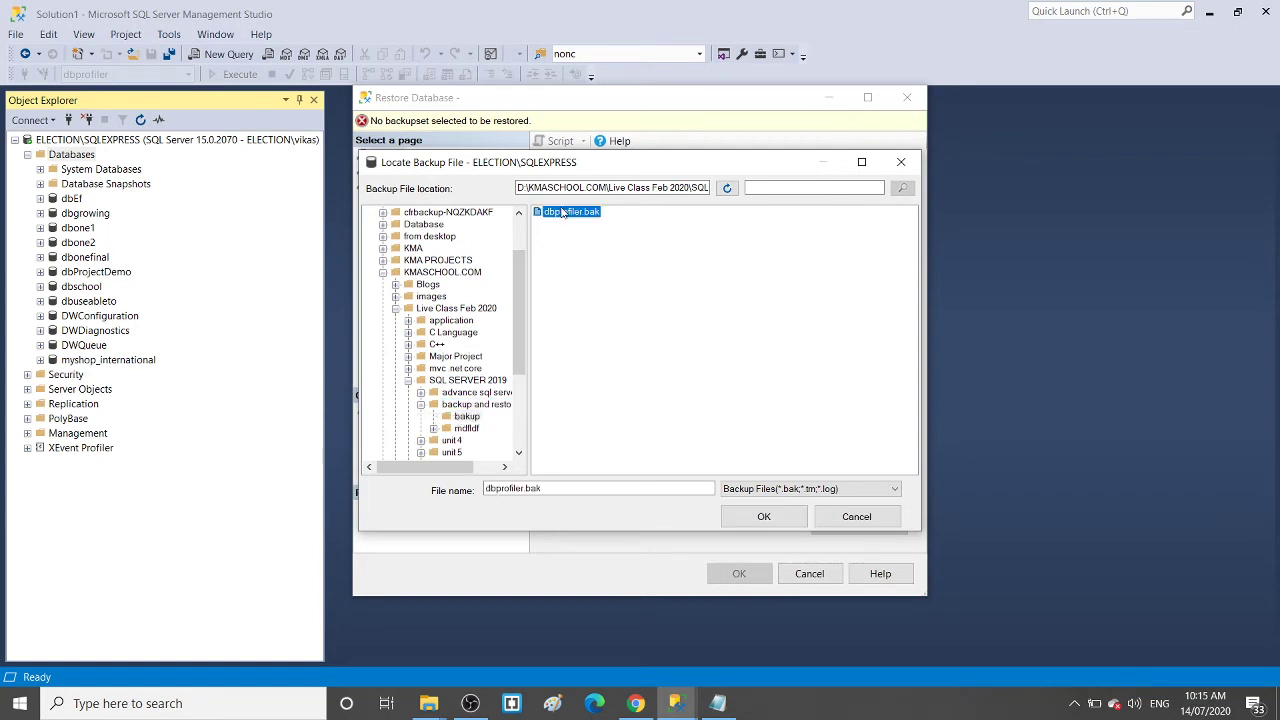
click(764, 516)
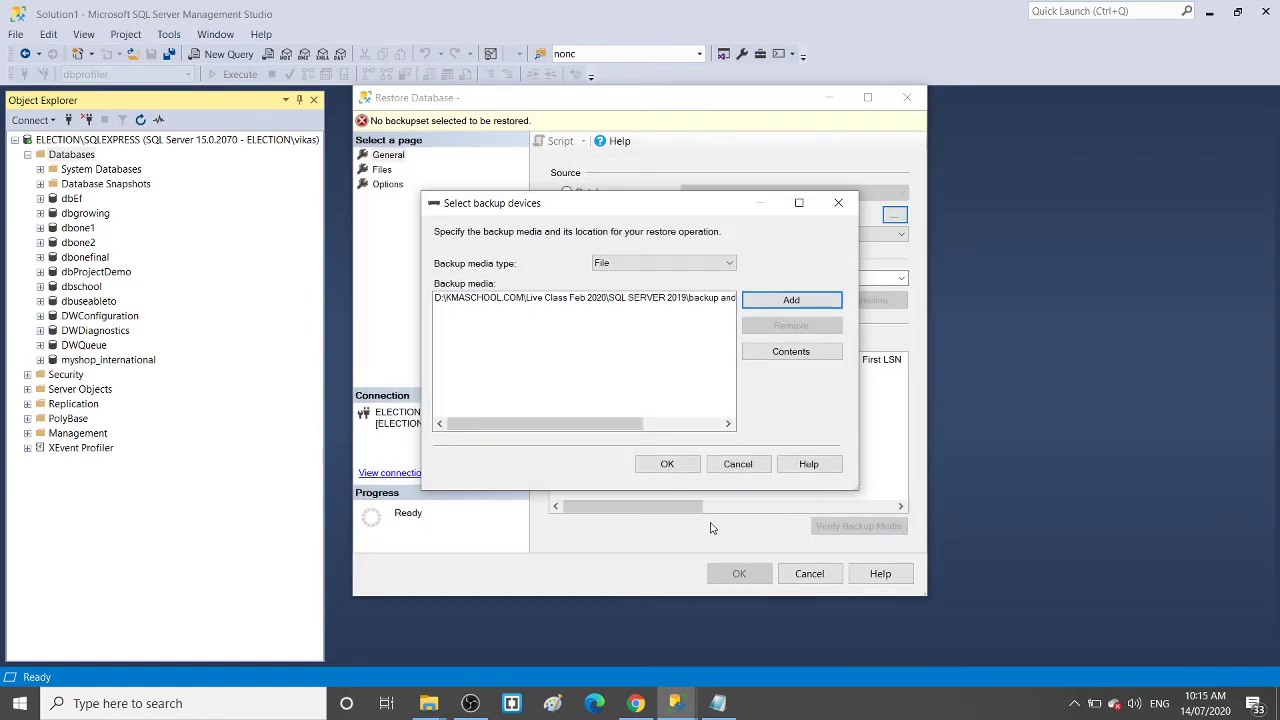
click(665, 465)
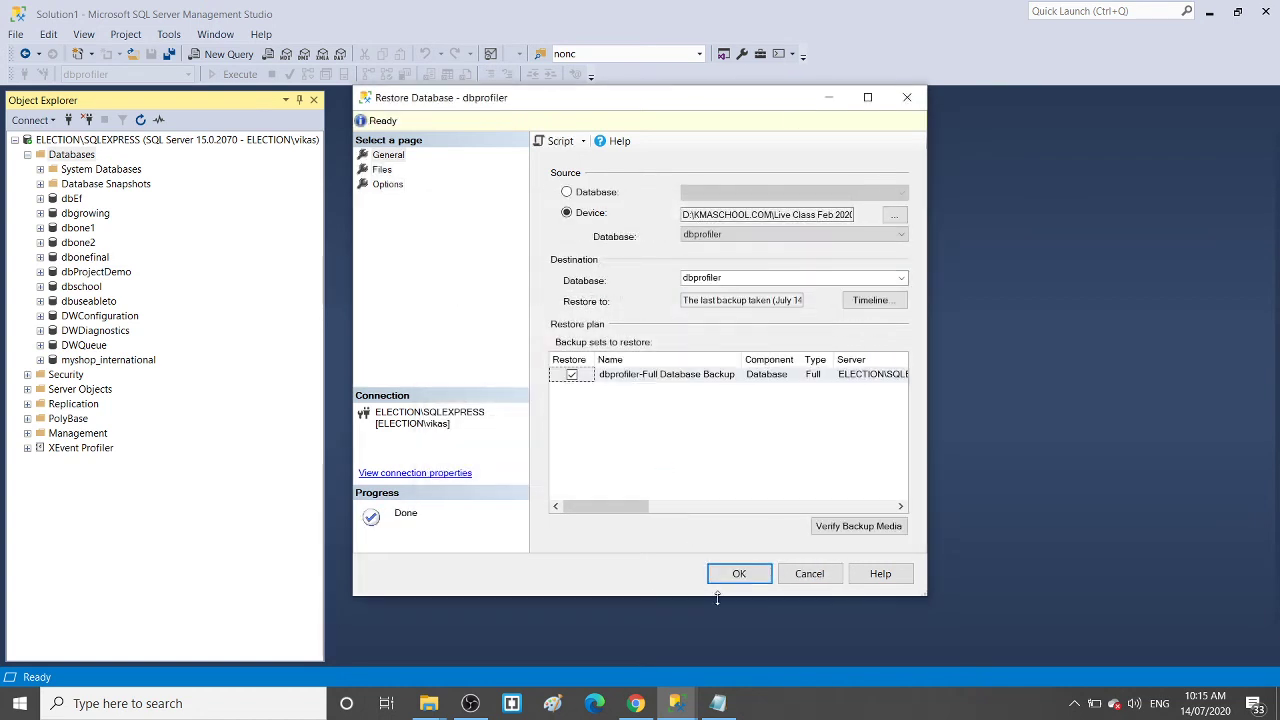
Enable relocating all files to a folder in the file settings of the dbprofiler restore
click(382, 170)
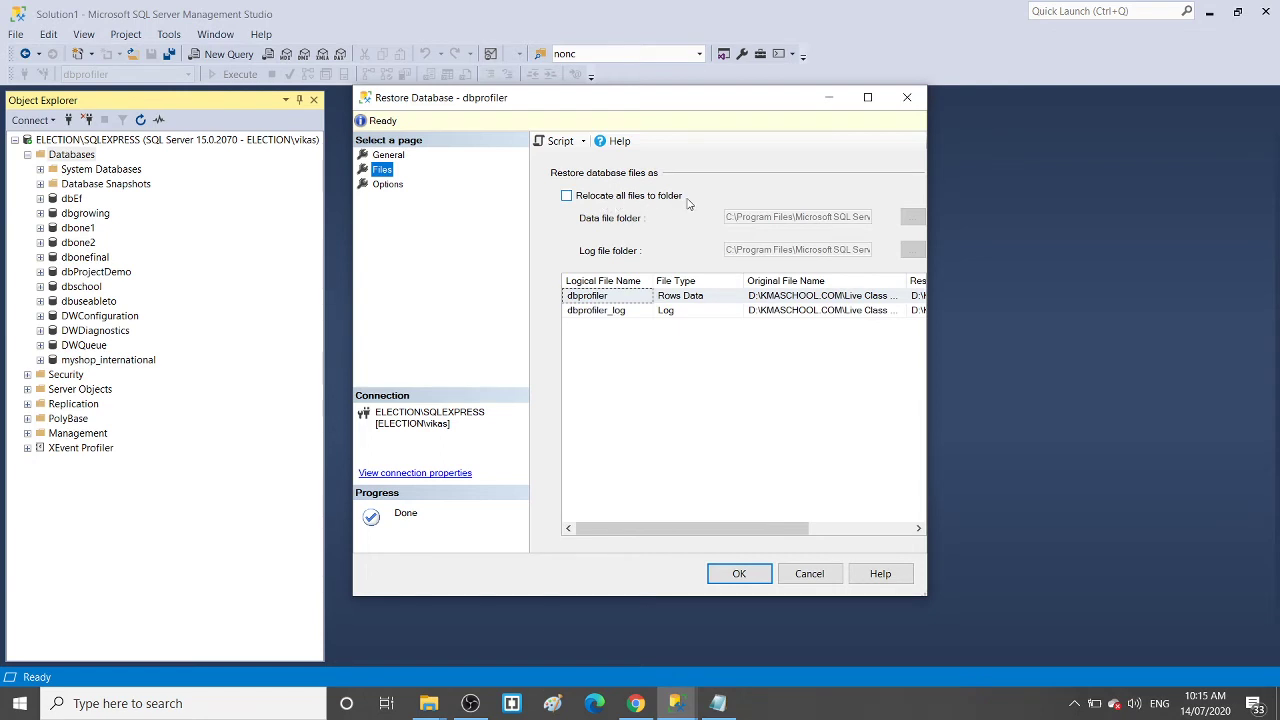
click(572, 200)
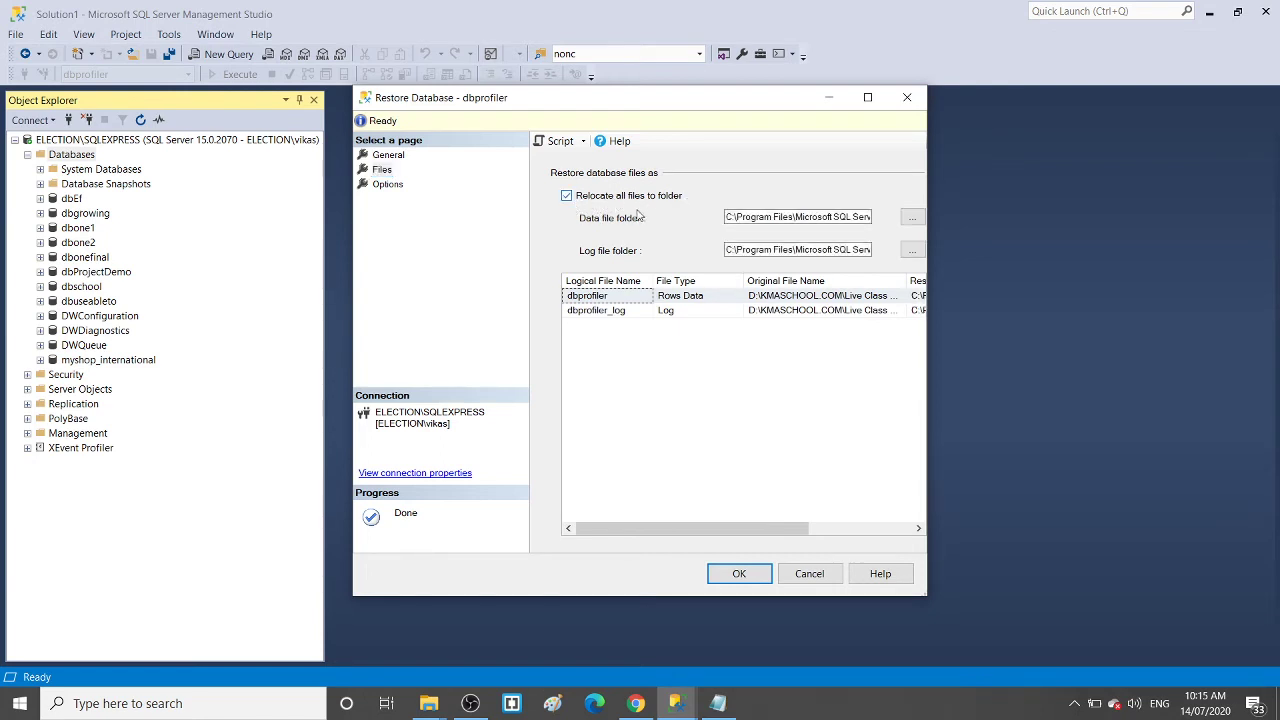
click(779, 297)
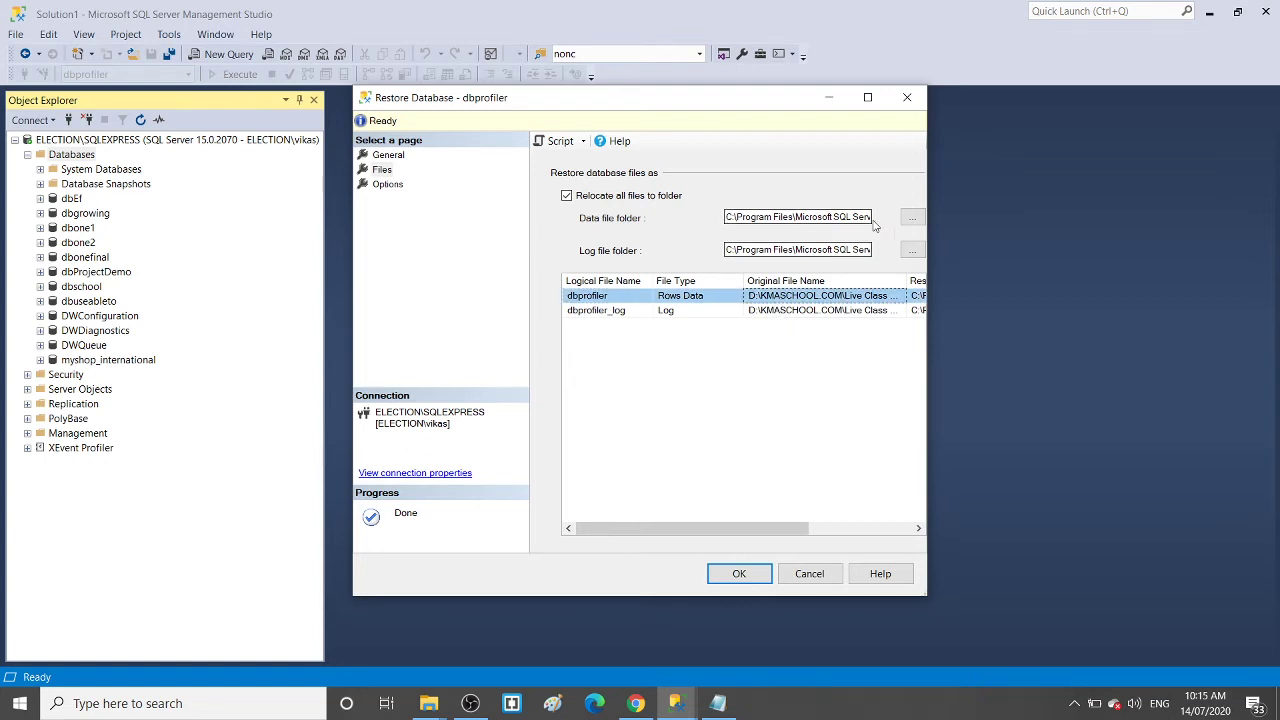
Copy the full path of the bakup folder from File Explorer and return to the Restore Database dialog
click(428, 700)
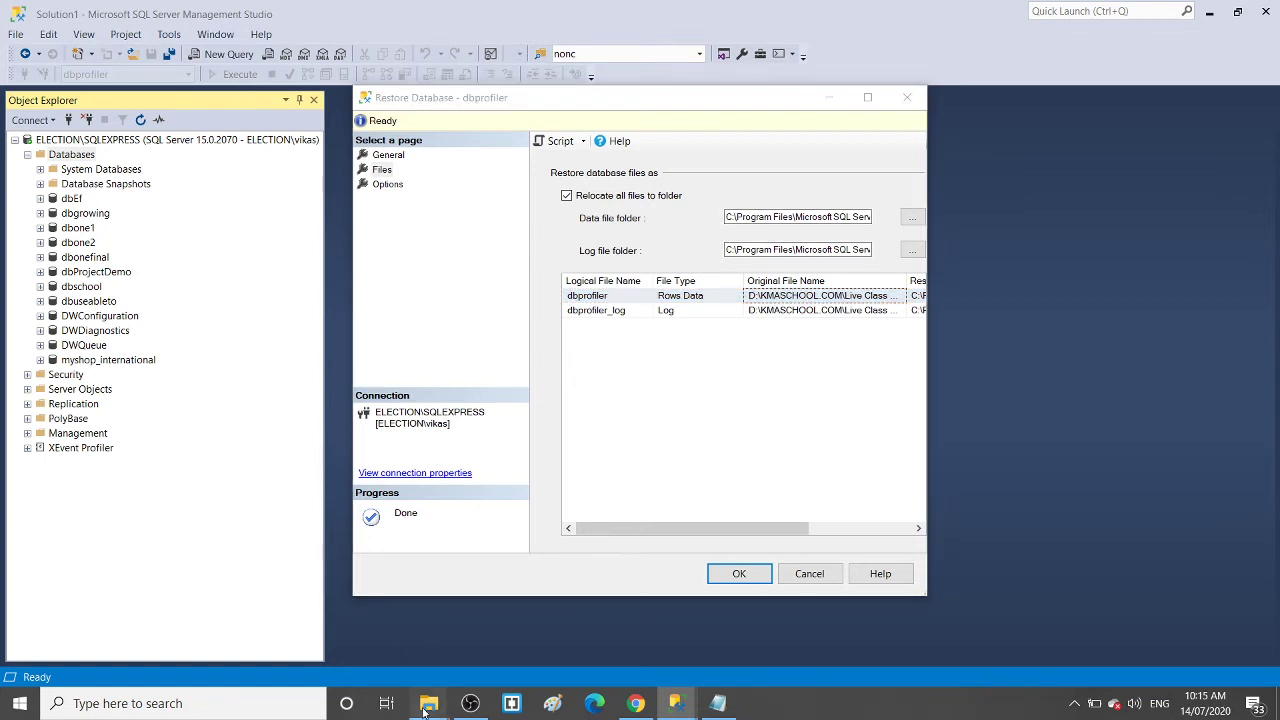
click(310, 603)
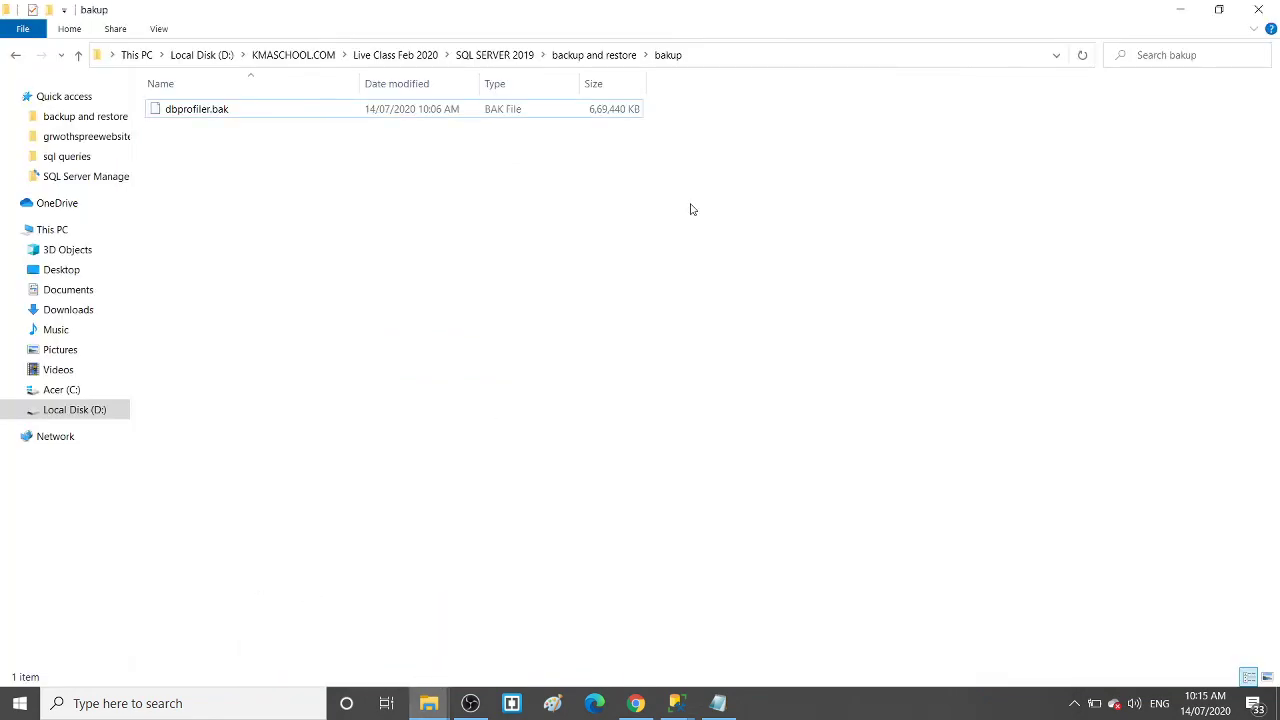
click(826, 55)
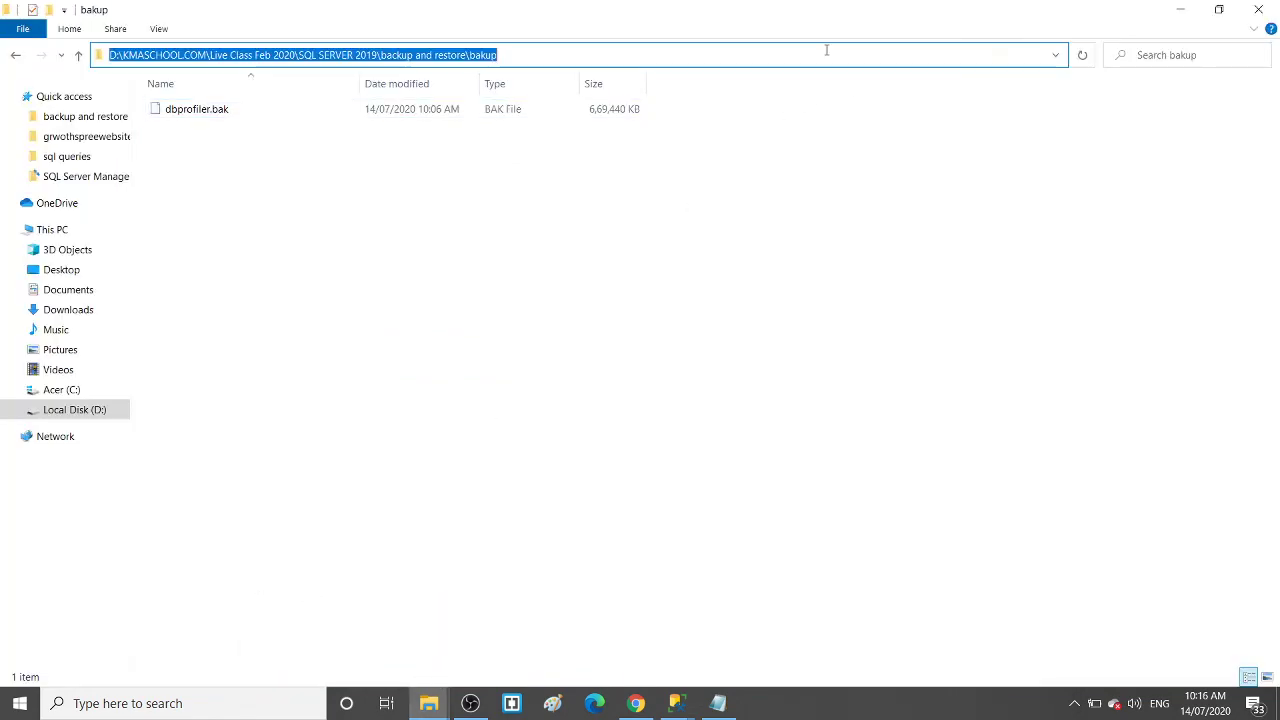
key(alt+Tab)
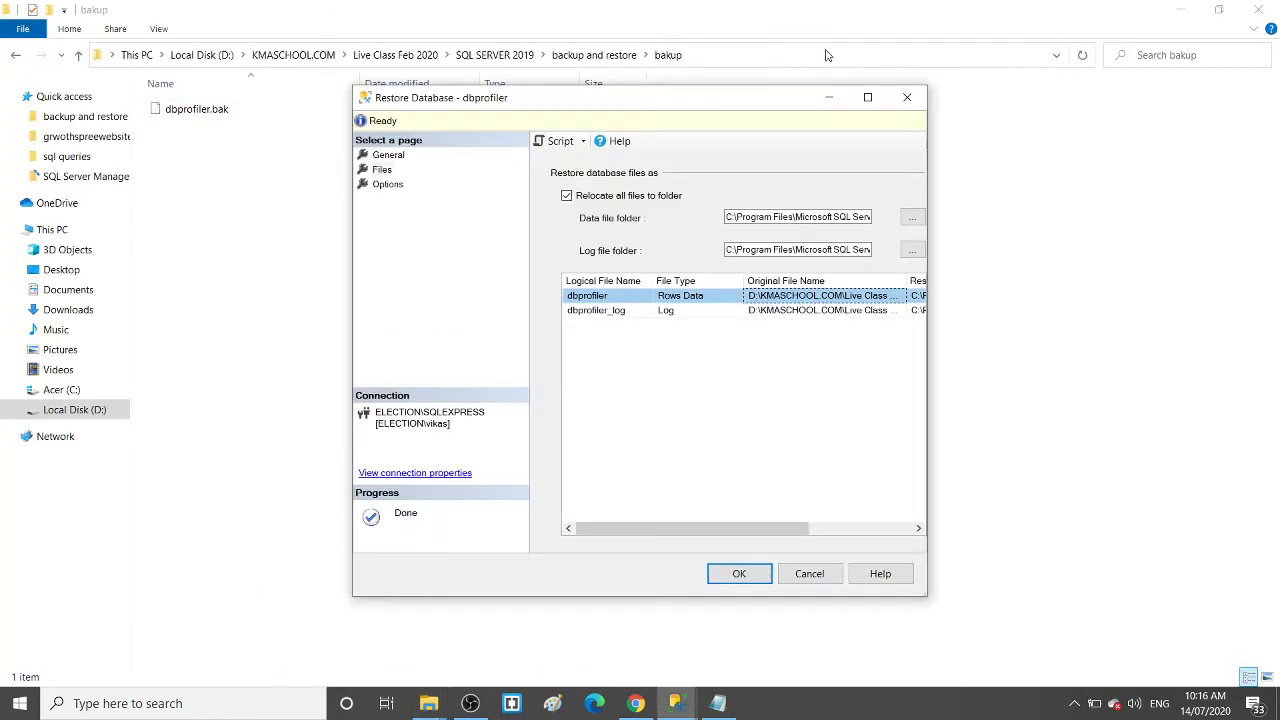
Set both the data and log file folders to the copied bakup path and restore the dbprofiler database
click(800, 217)
key(ctrl+a)
key(ctrl+v)
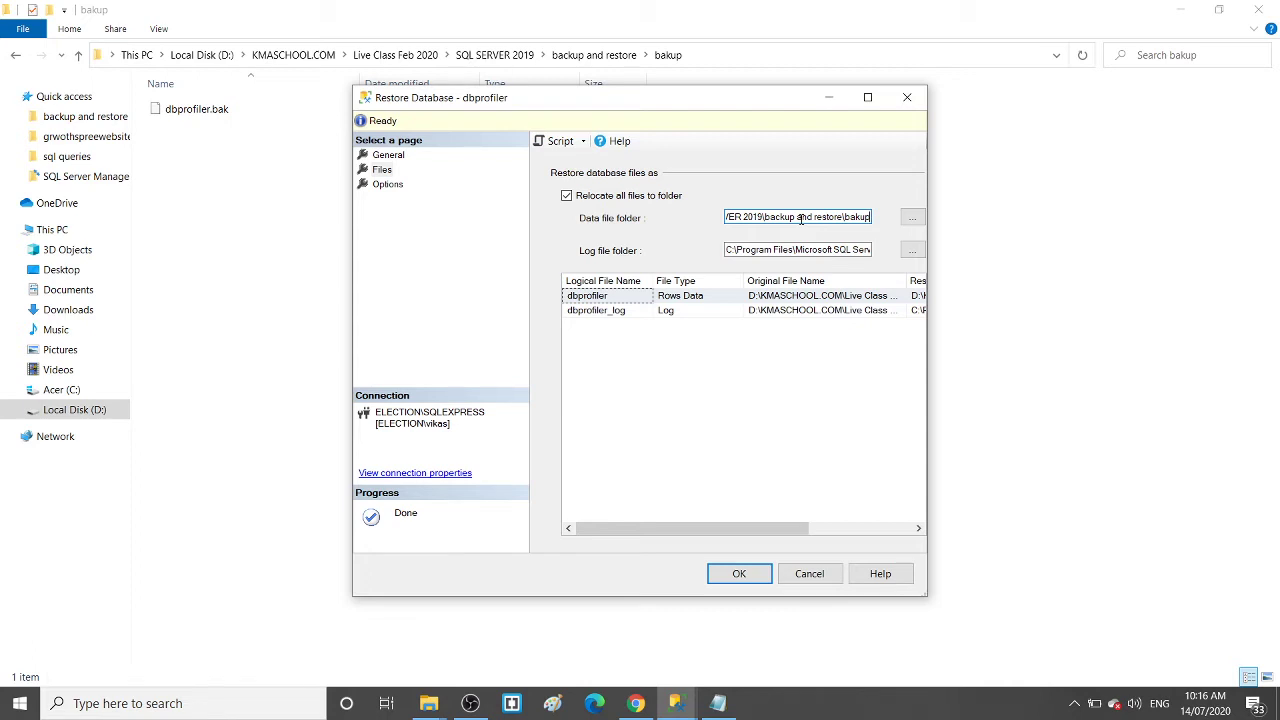
click(796, 249)
key(ctrl+a)
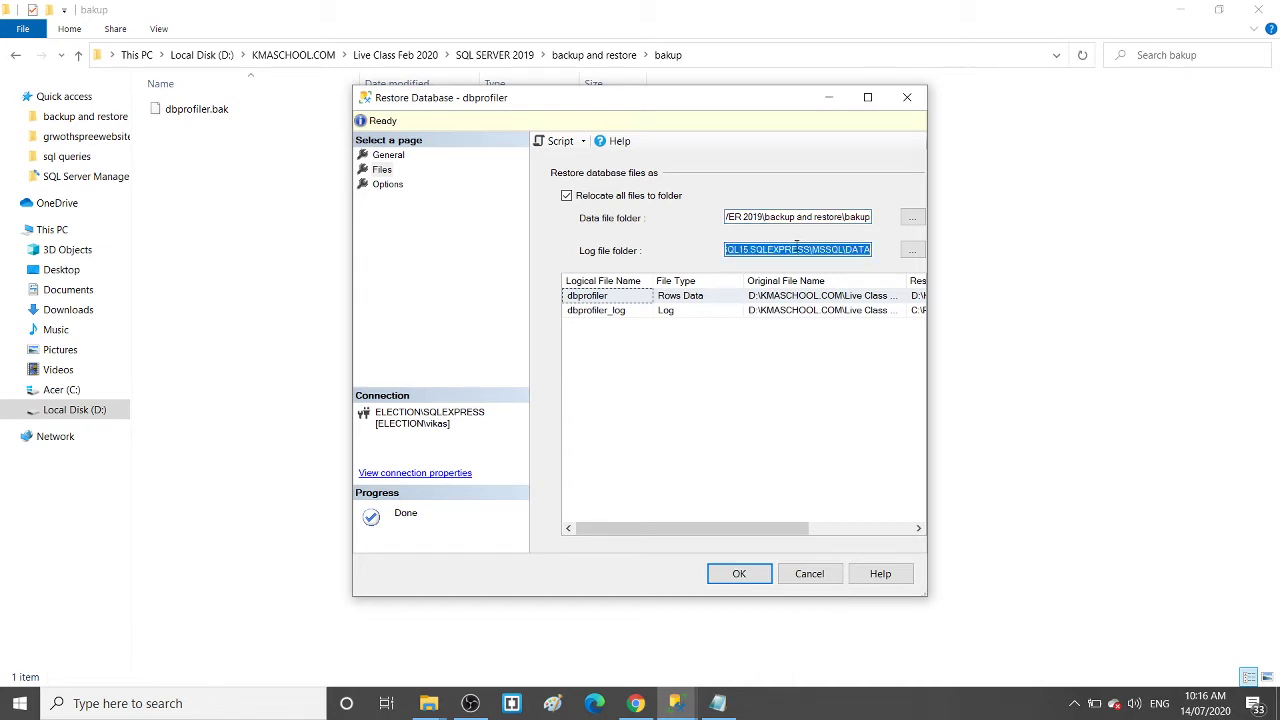
key(ctrl+v)
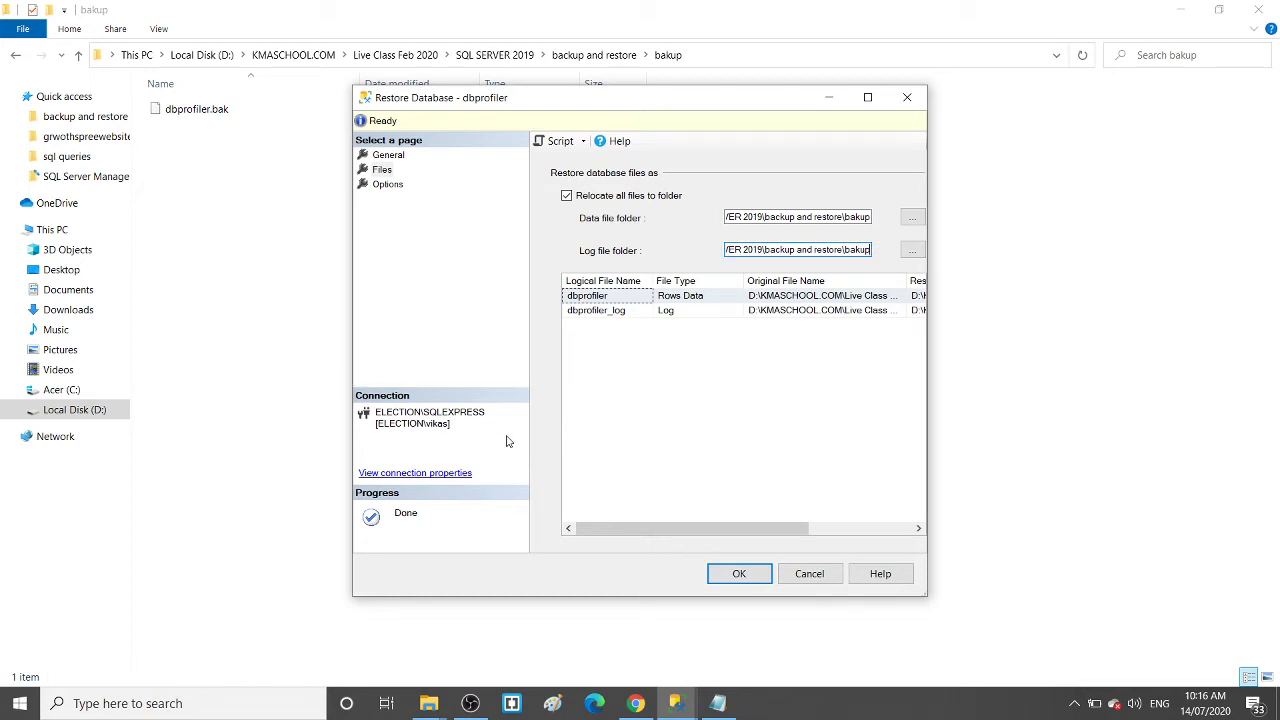
click(739, 573)
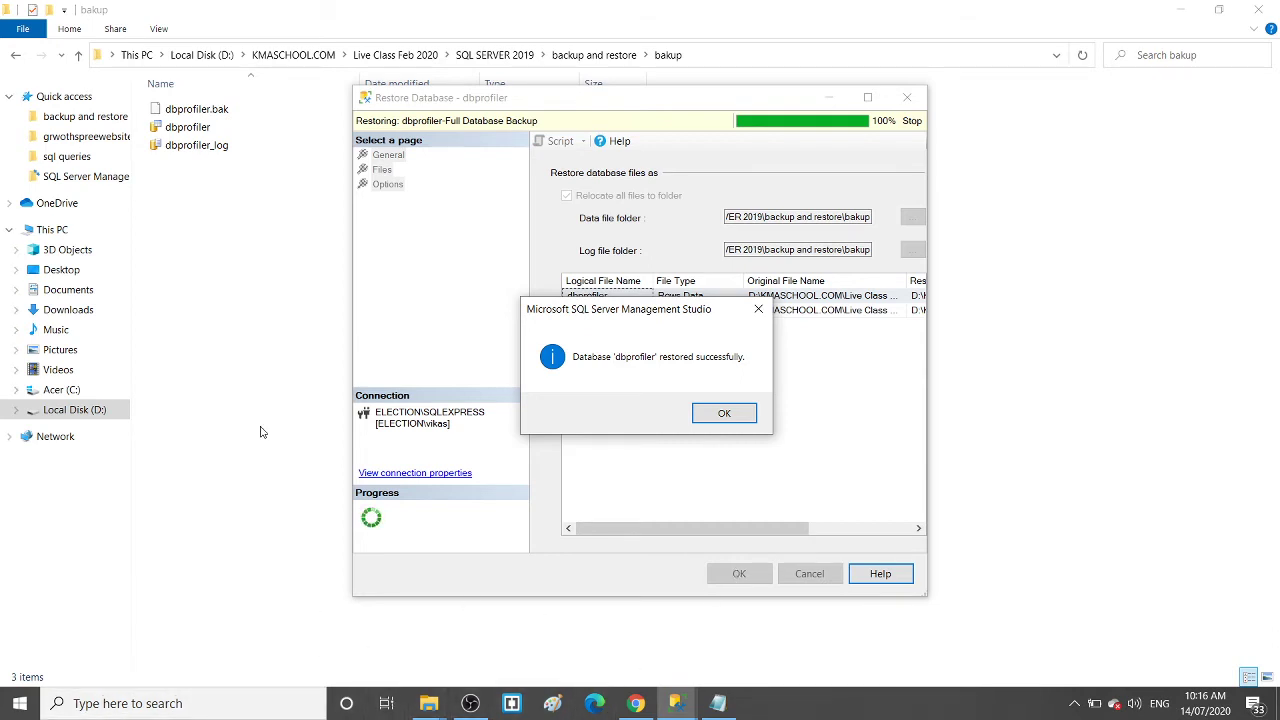
click(722, 415)
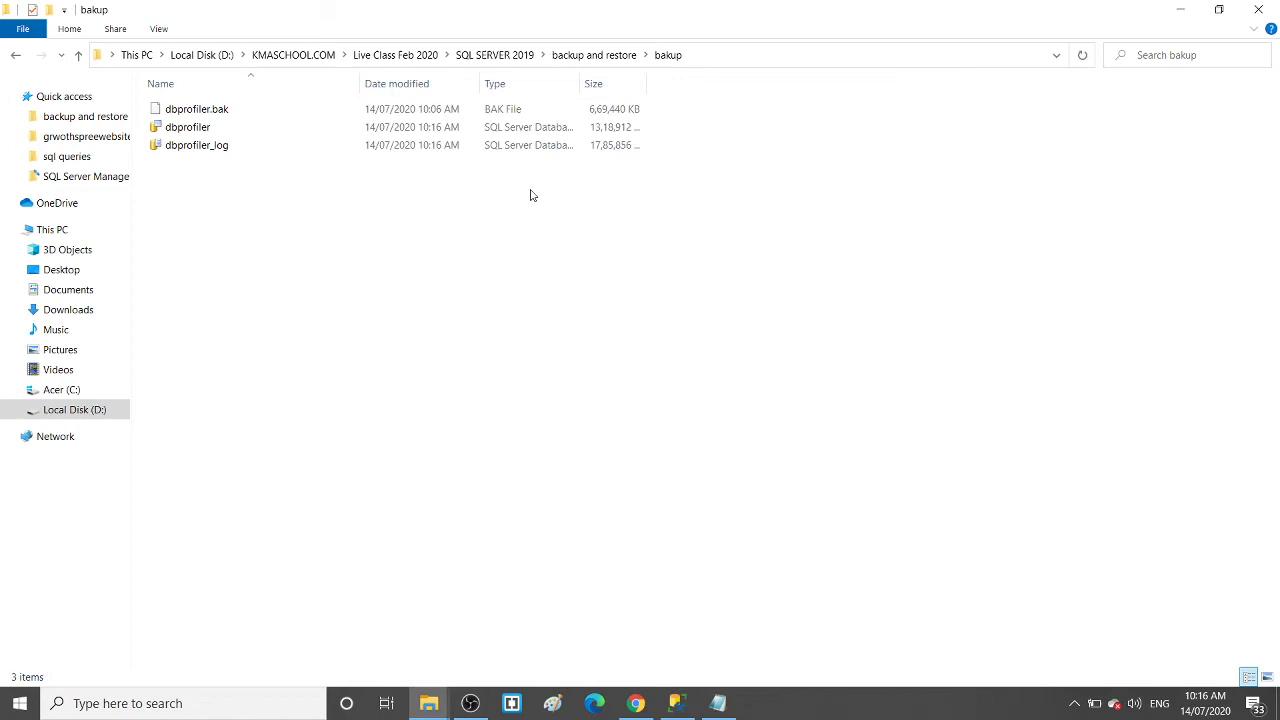
Select the dbprofiler and dbprofiler_log files in the bakup folder, and switch to Management Studio to check the database list
click(233, 145)
key(shift+Up)
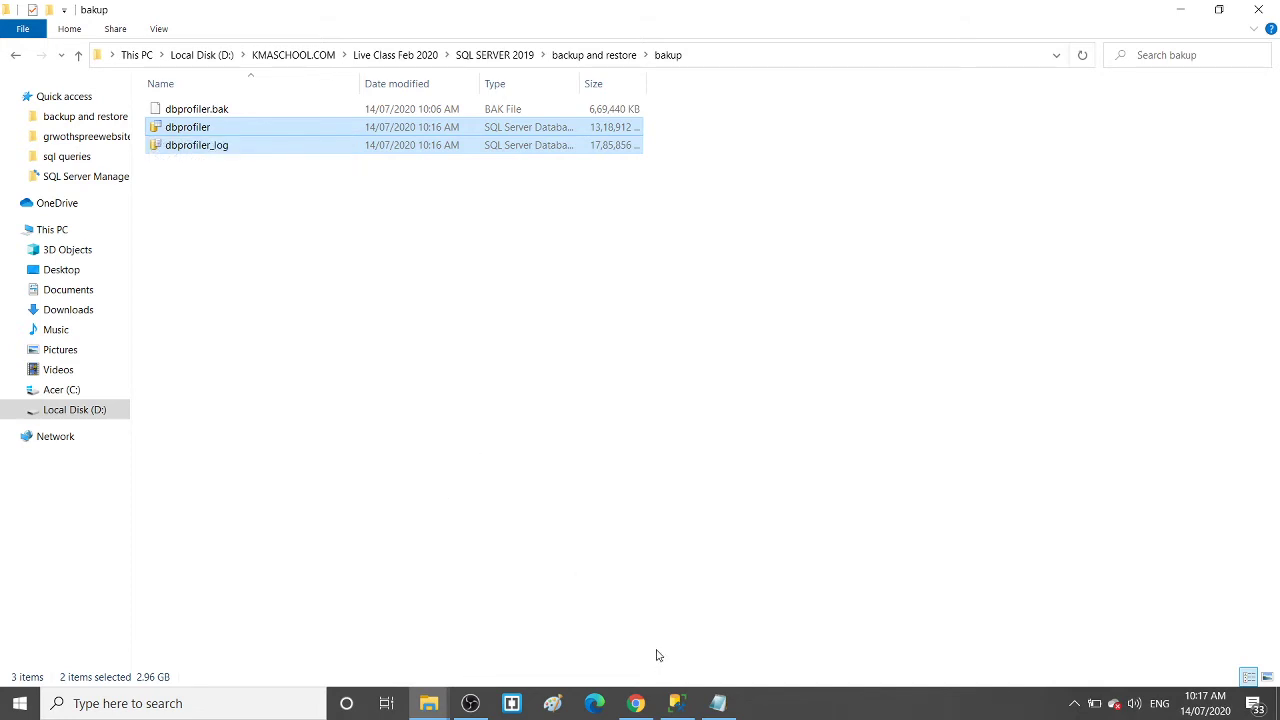
click(676, 703)
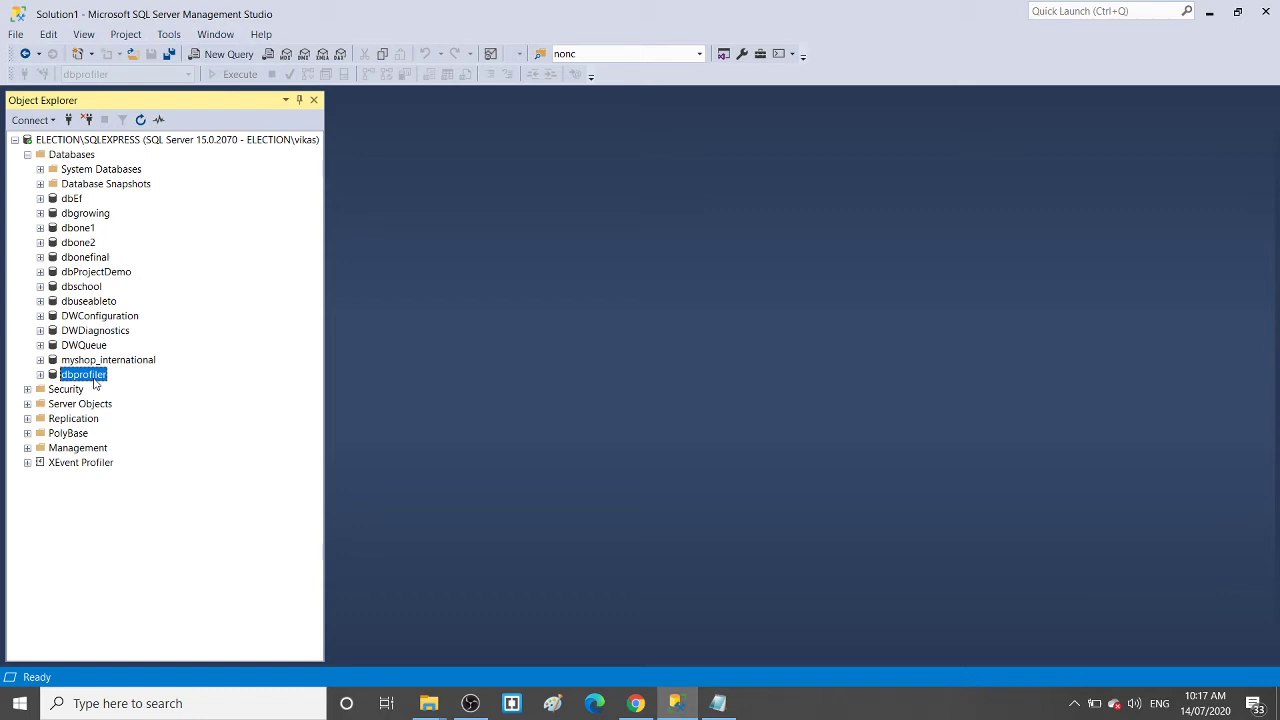
Review the backup and restore notes in Notepad and select the dbprofiler data file in the bakup folder
key(alt+Tab)
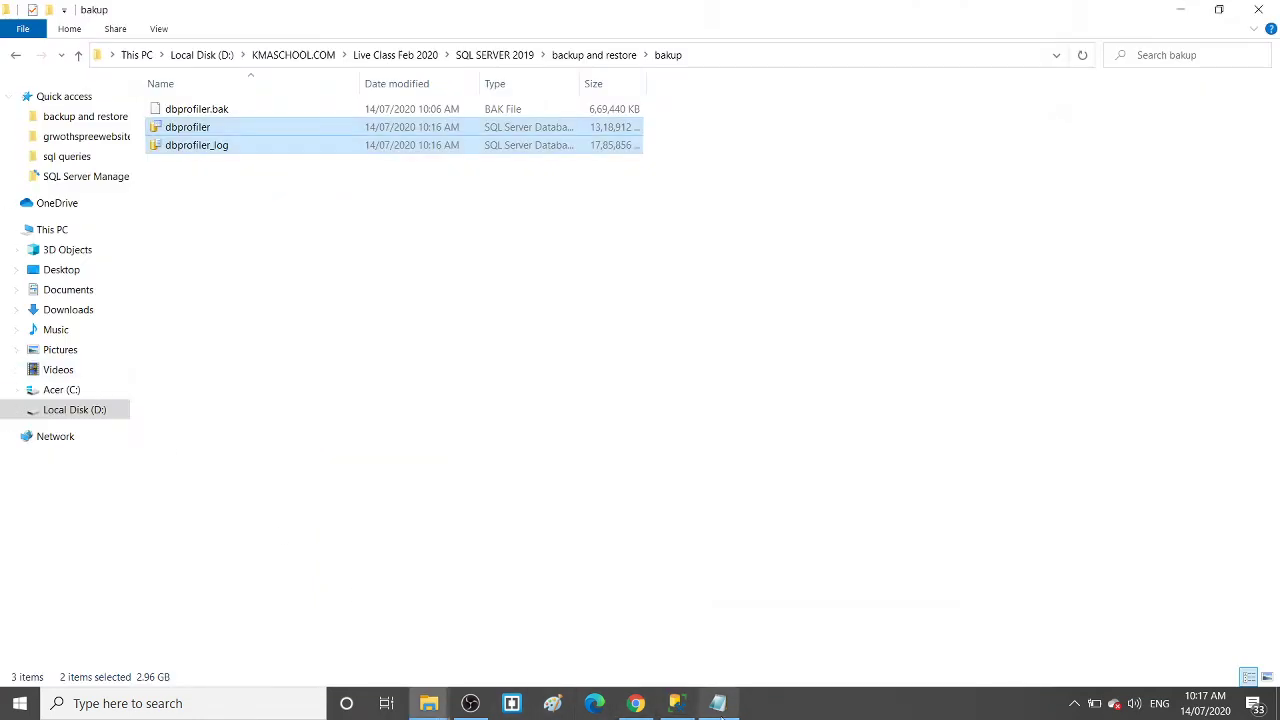
click(718, 703)
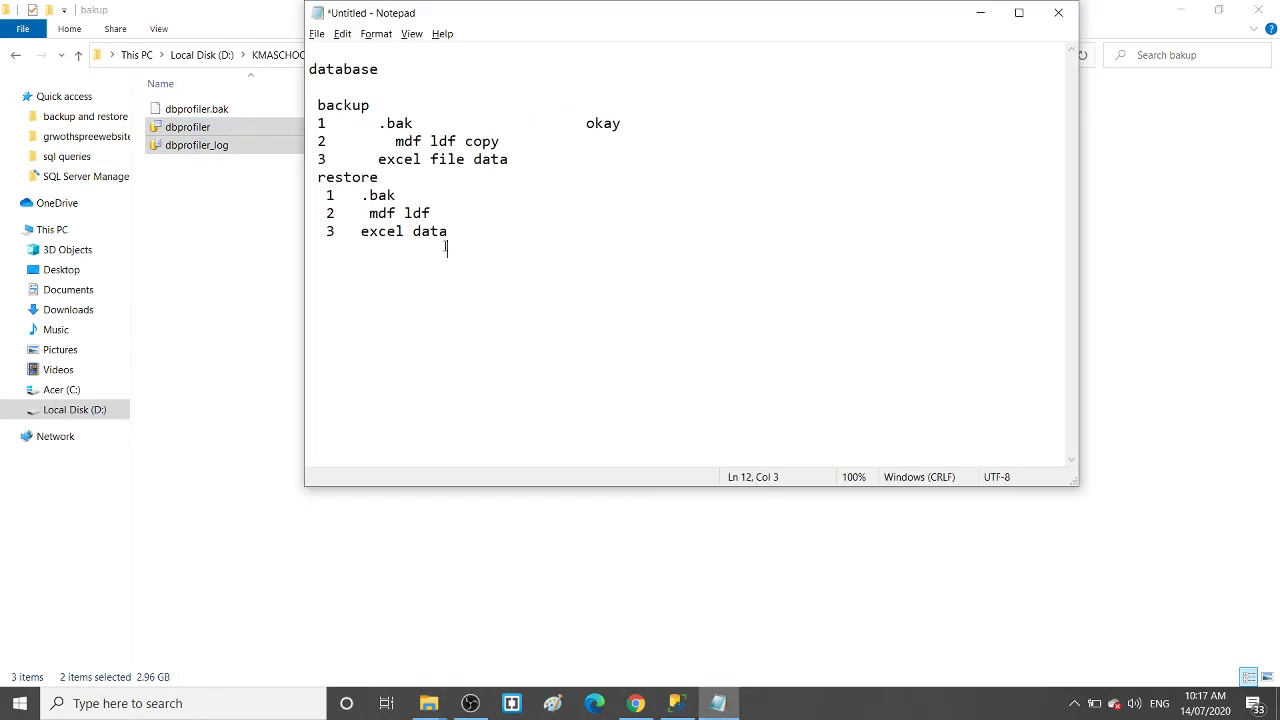
click(200, 132)
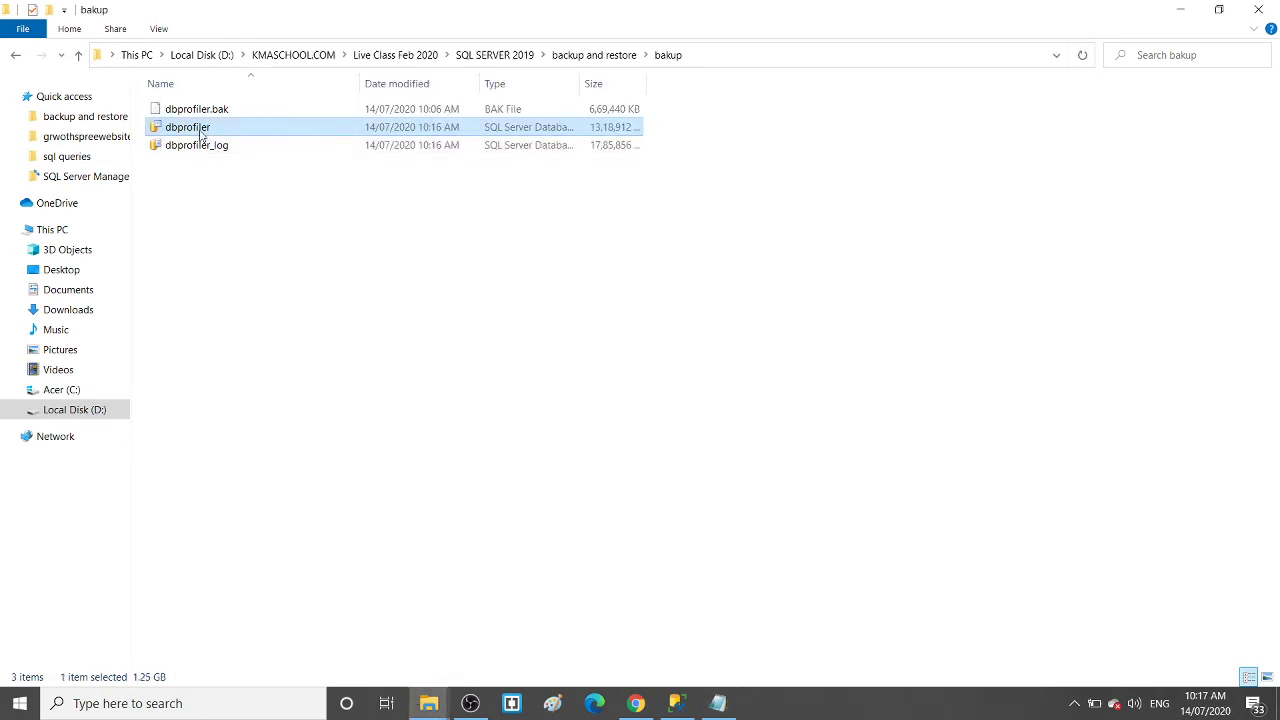
key(alt+Tab)
key(alt+Tab)
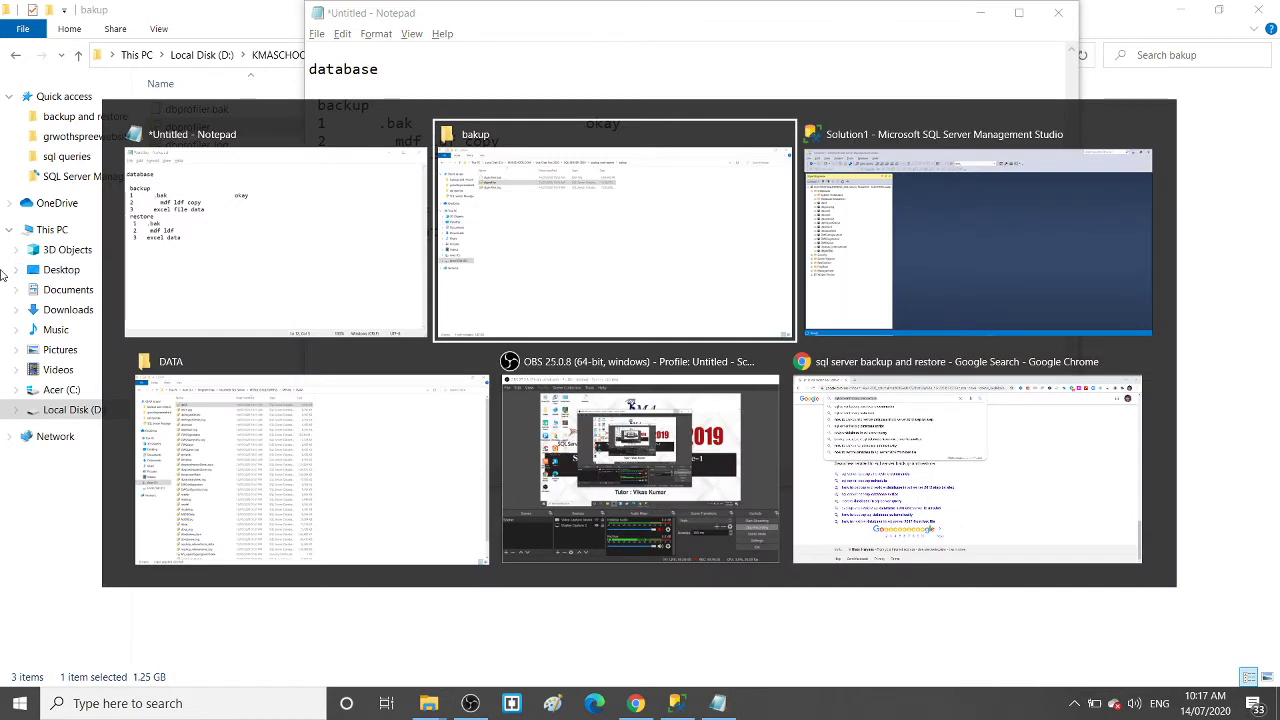
Select dbprofiler in Management Studio's database list, look over its files in the bakup folder, and return to Management Studio
key(alt+Tab)
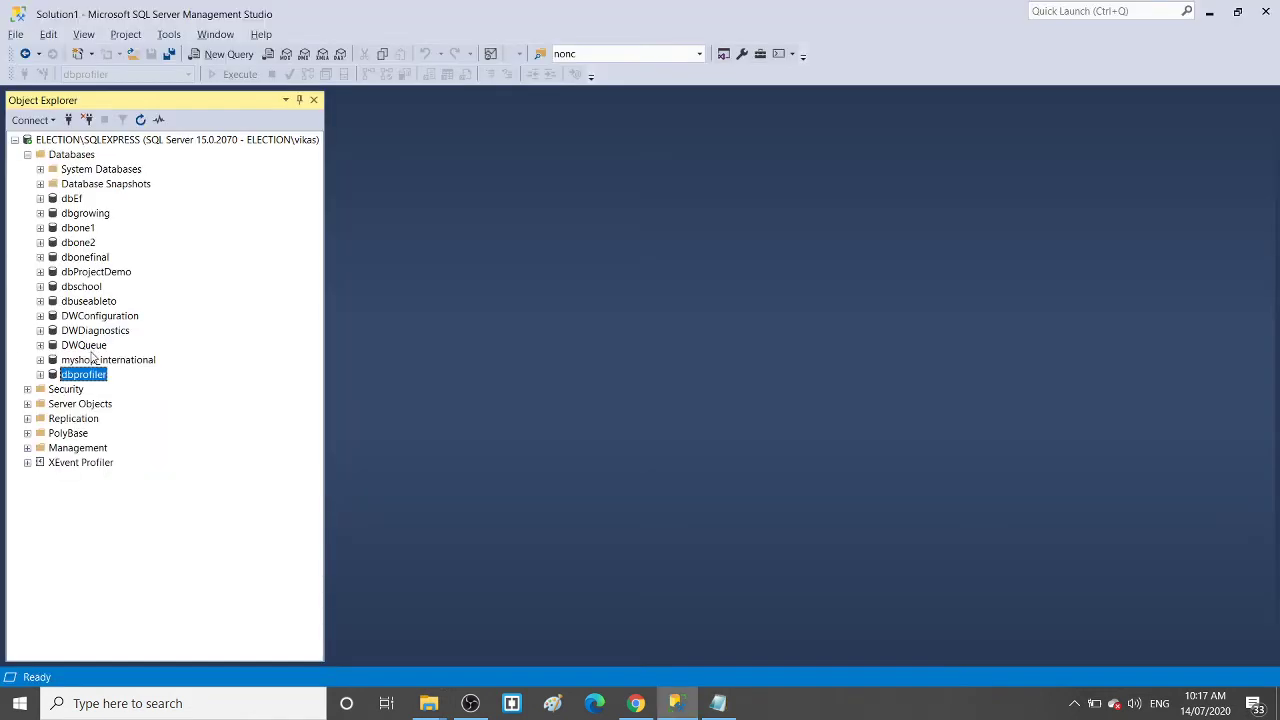
click(90, 347)
click(90, 376)
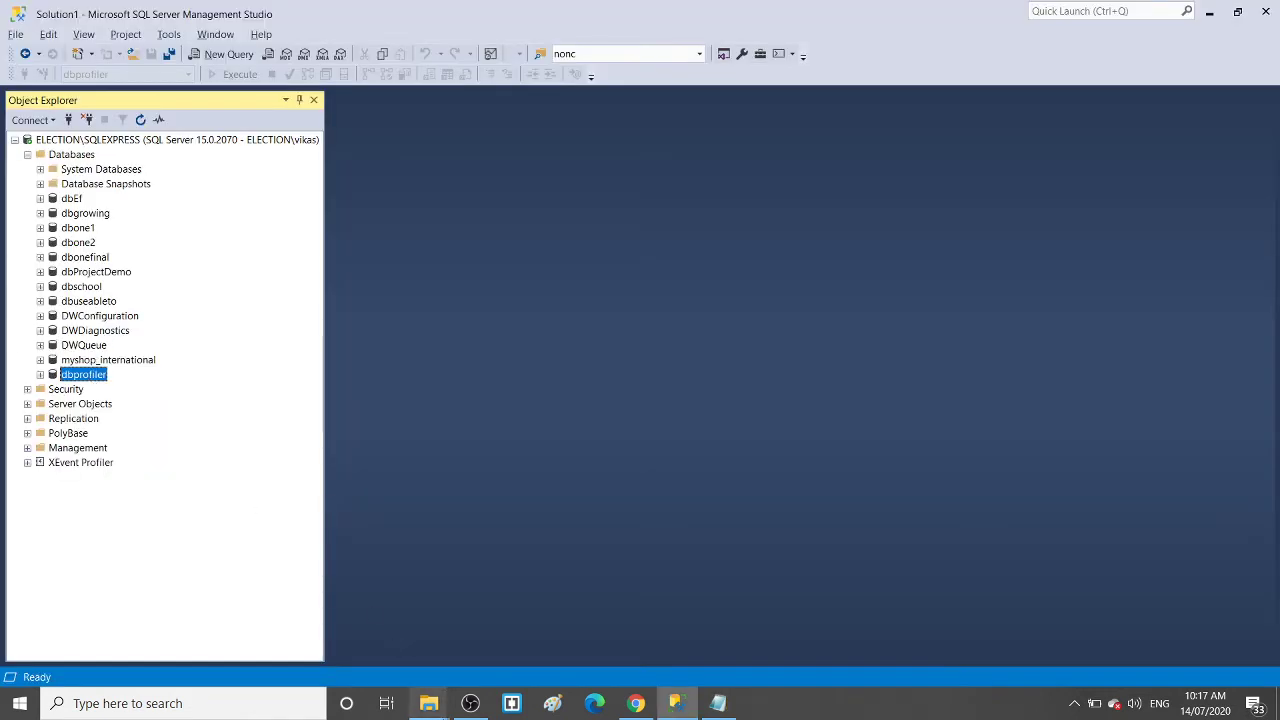
mouse_move(428, 703)
mouse_move(517, 638)
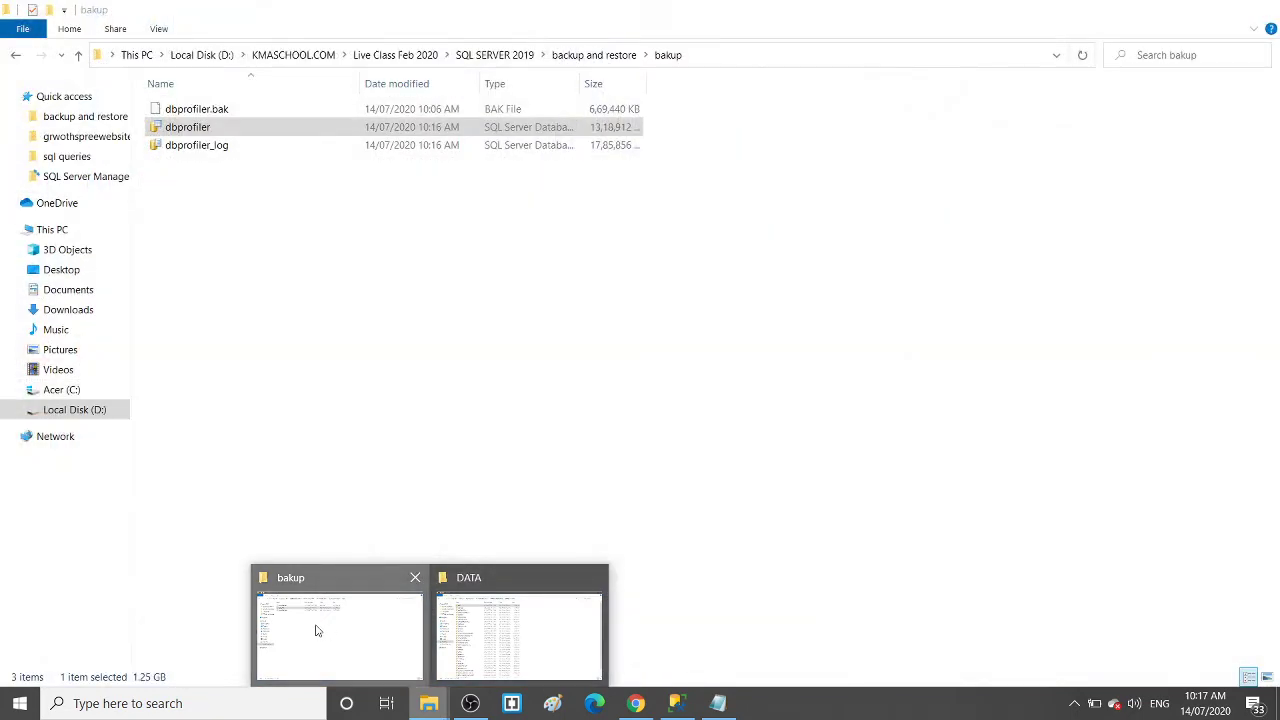
click(279, 628)
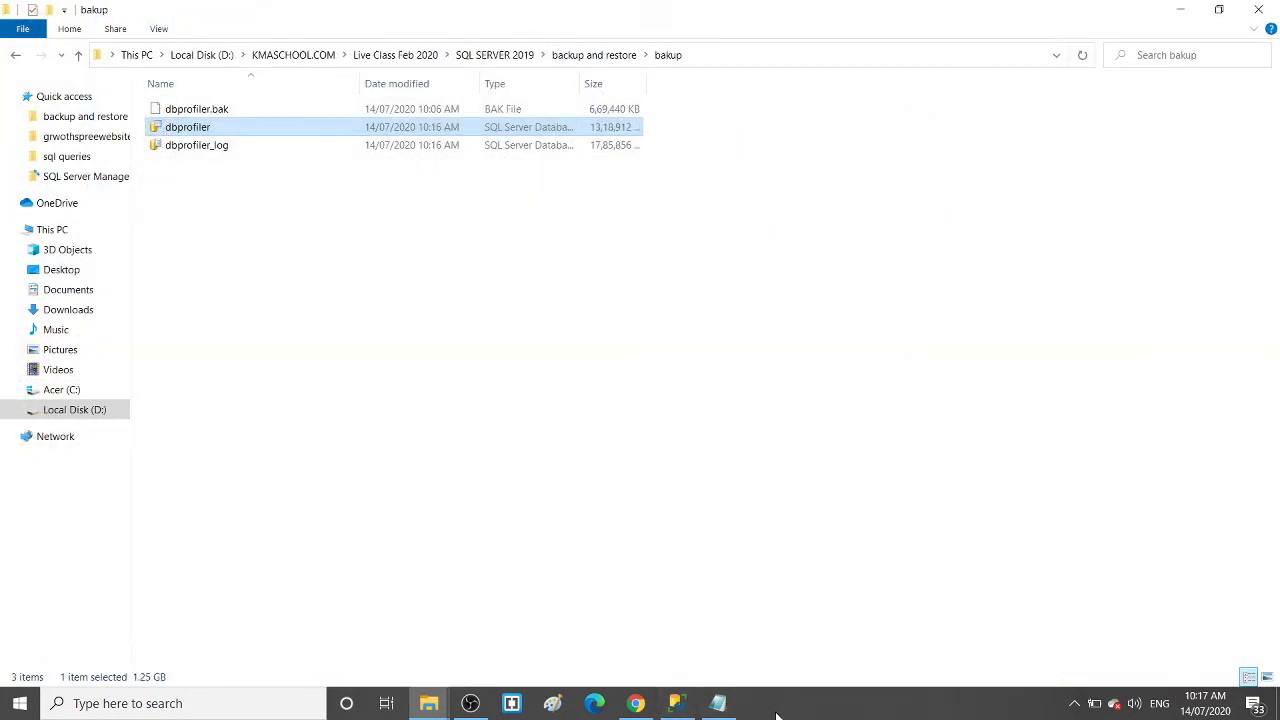
click(676, 703)
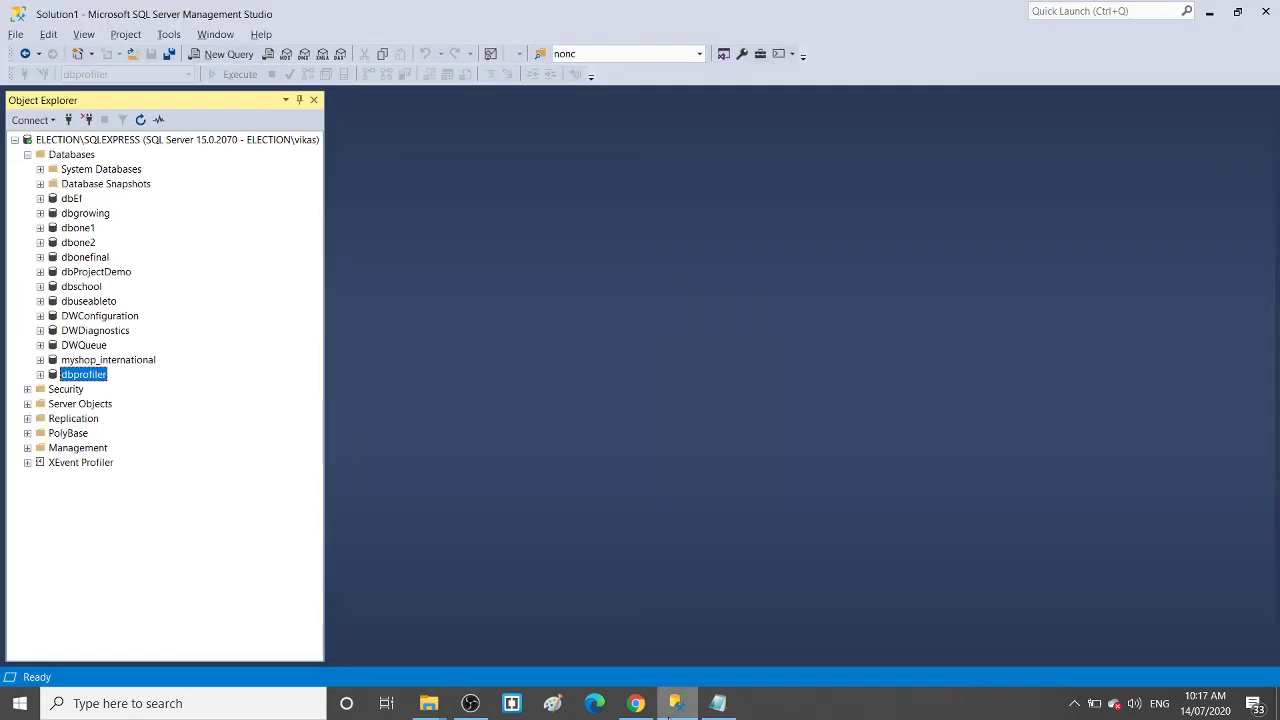
Delete the dbprofiler database including its backup and restore history, and switch to File Explorer to open the parent backup and restore folder
key(Delete)
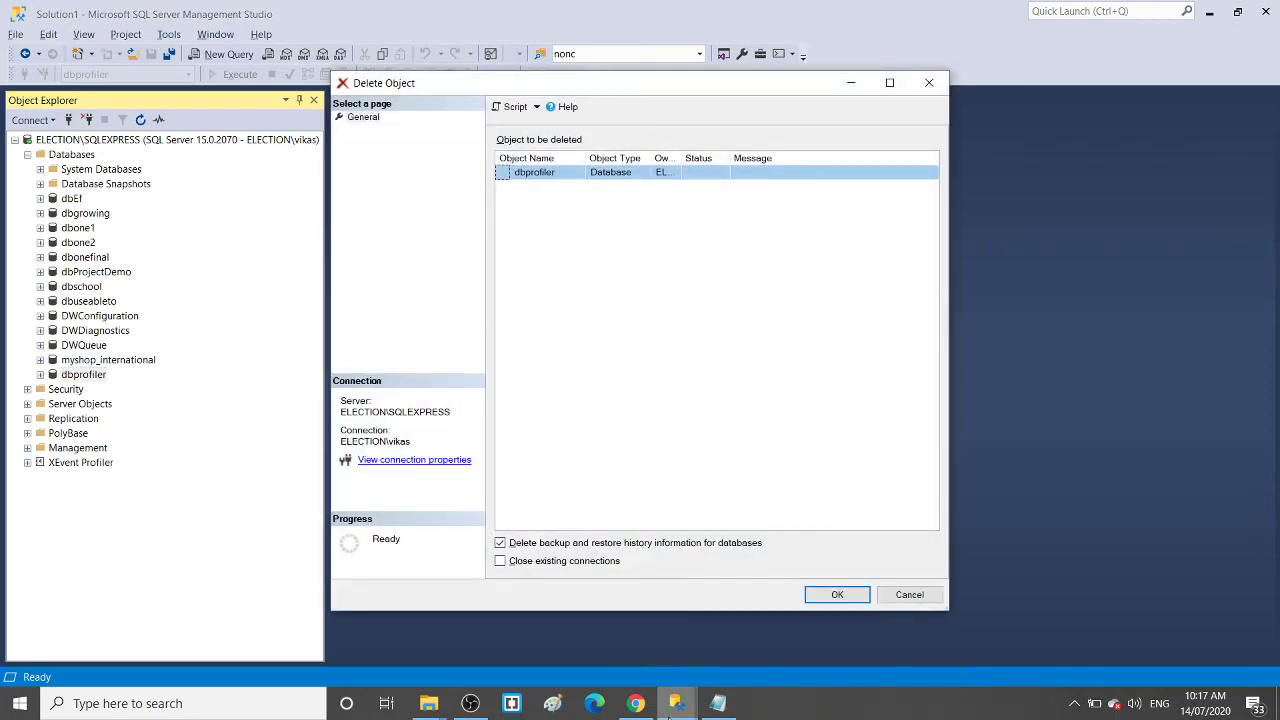
key(Return)
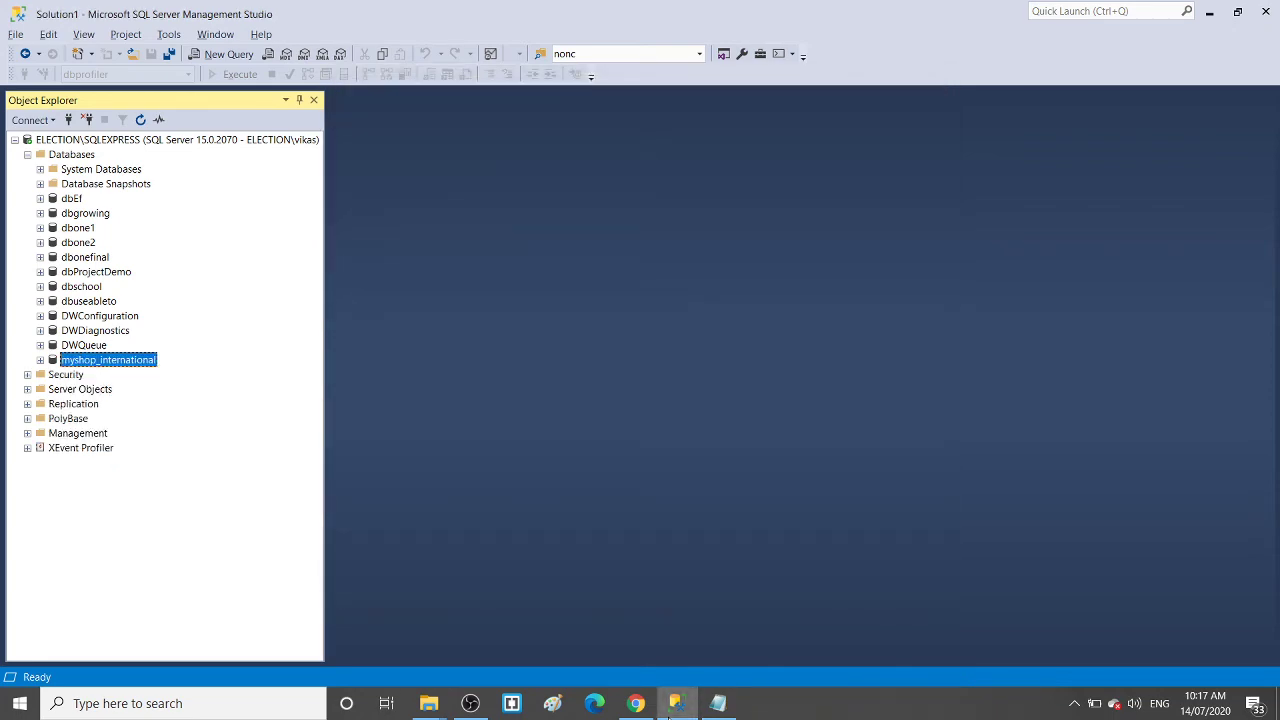
key(alt+Tab)
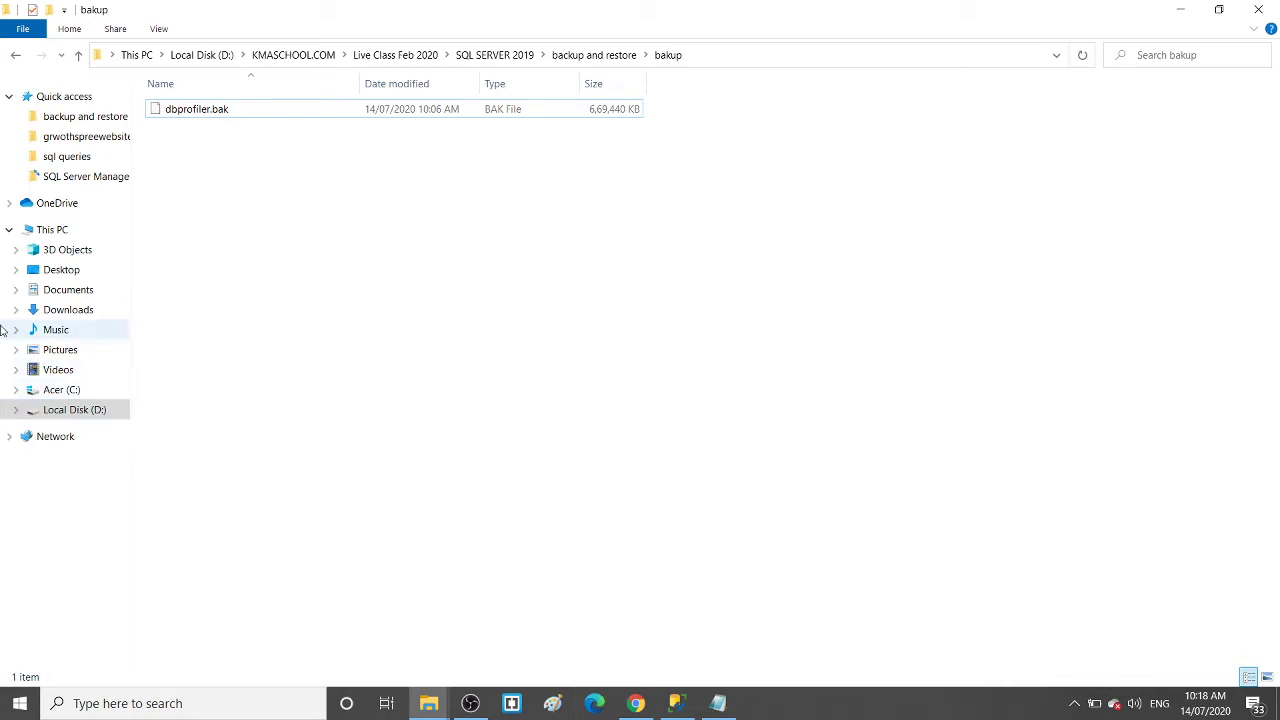
click(590, 60)
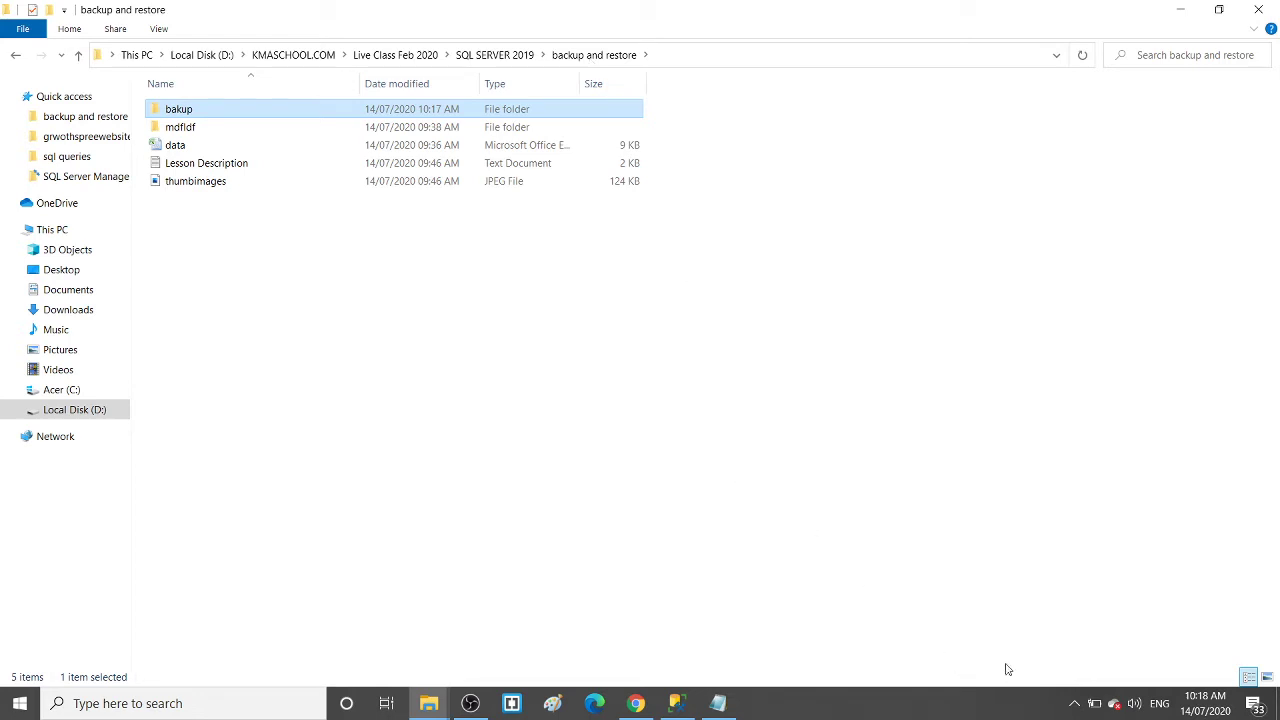
Switch back to Management Studio and bring up the available commands for the Databases folder
click(670, 706)
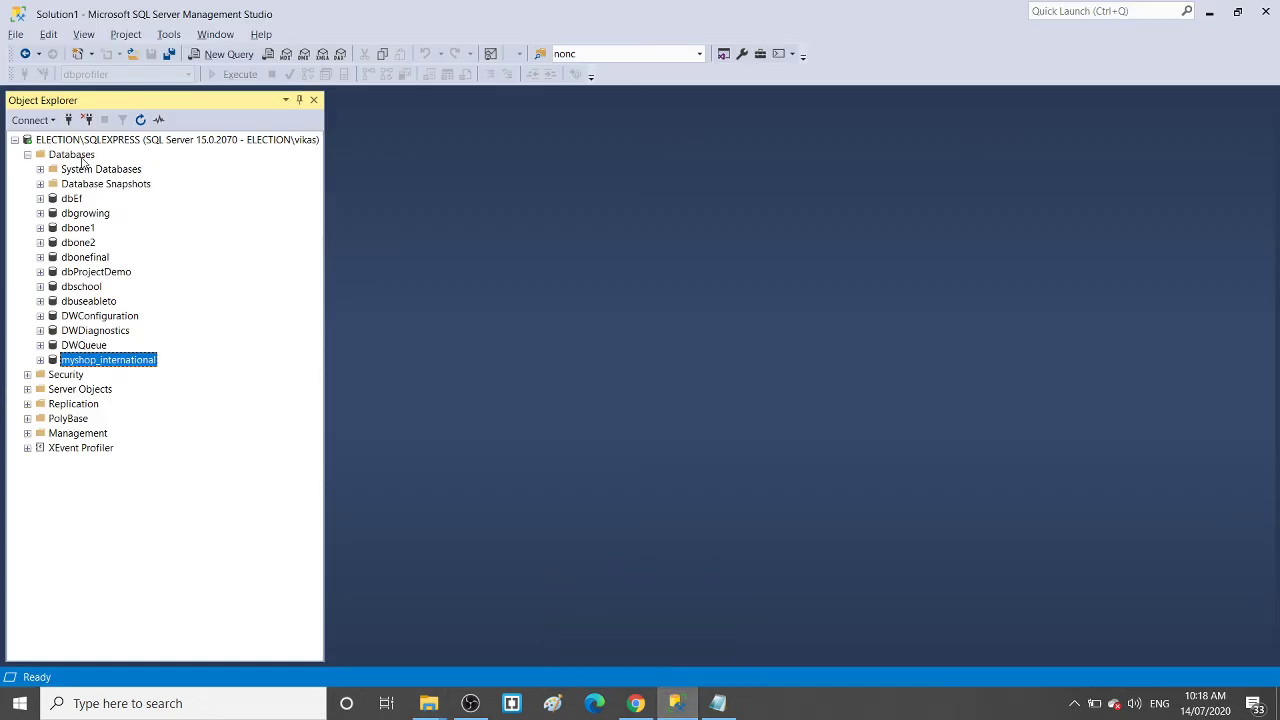
click(82, 158)
right_click(82, 158)
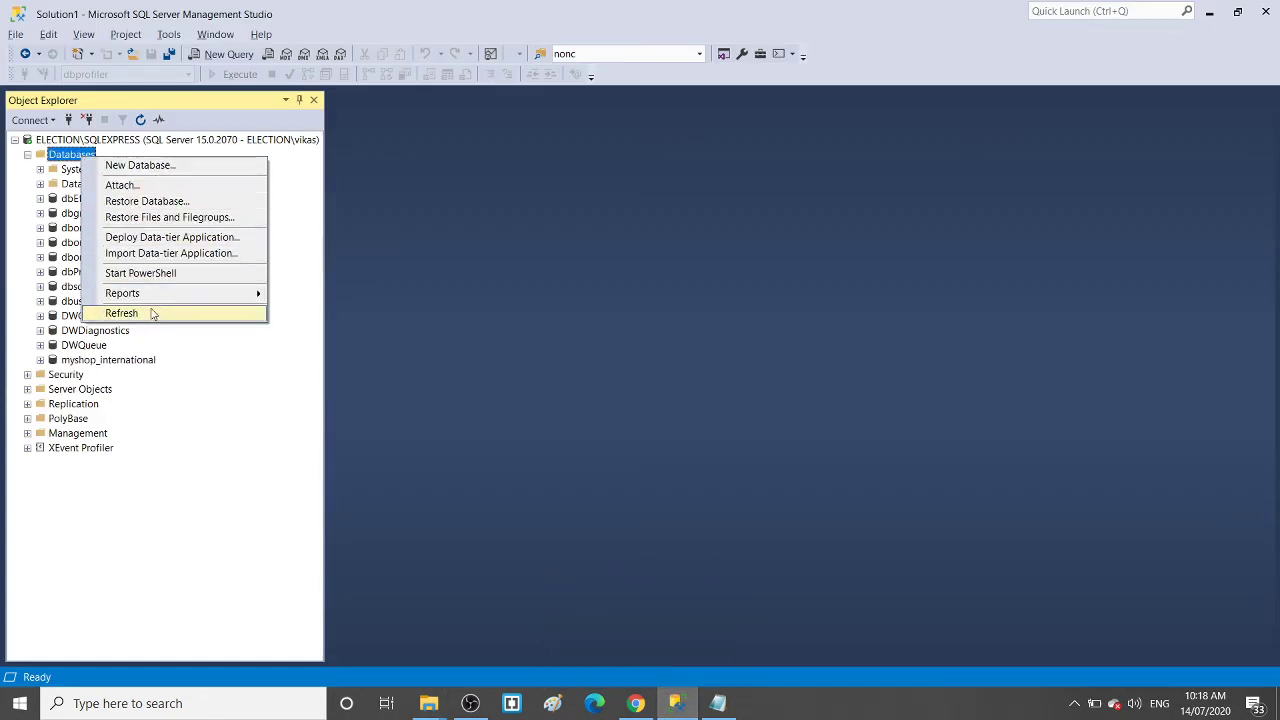
click(145, 203)
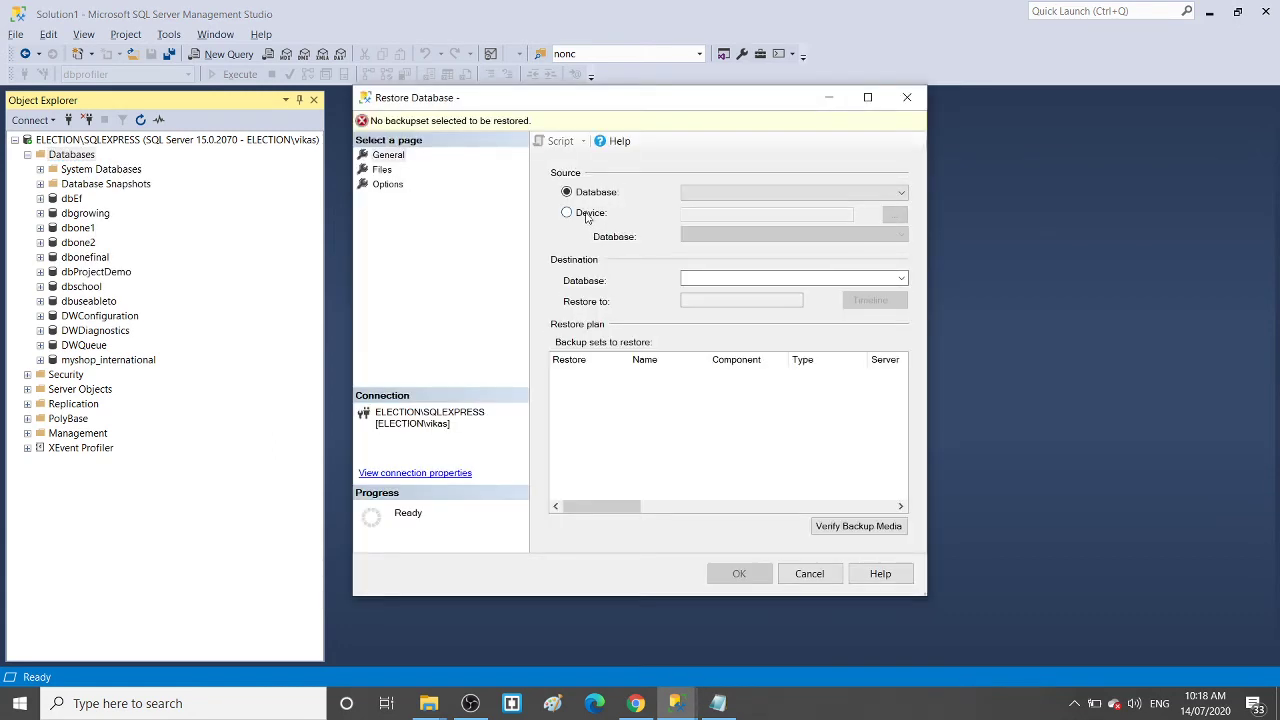
click(588, 213)
click(893, 218)
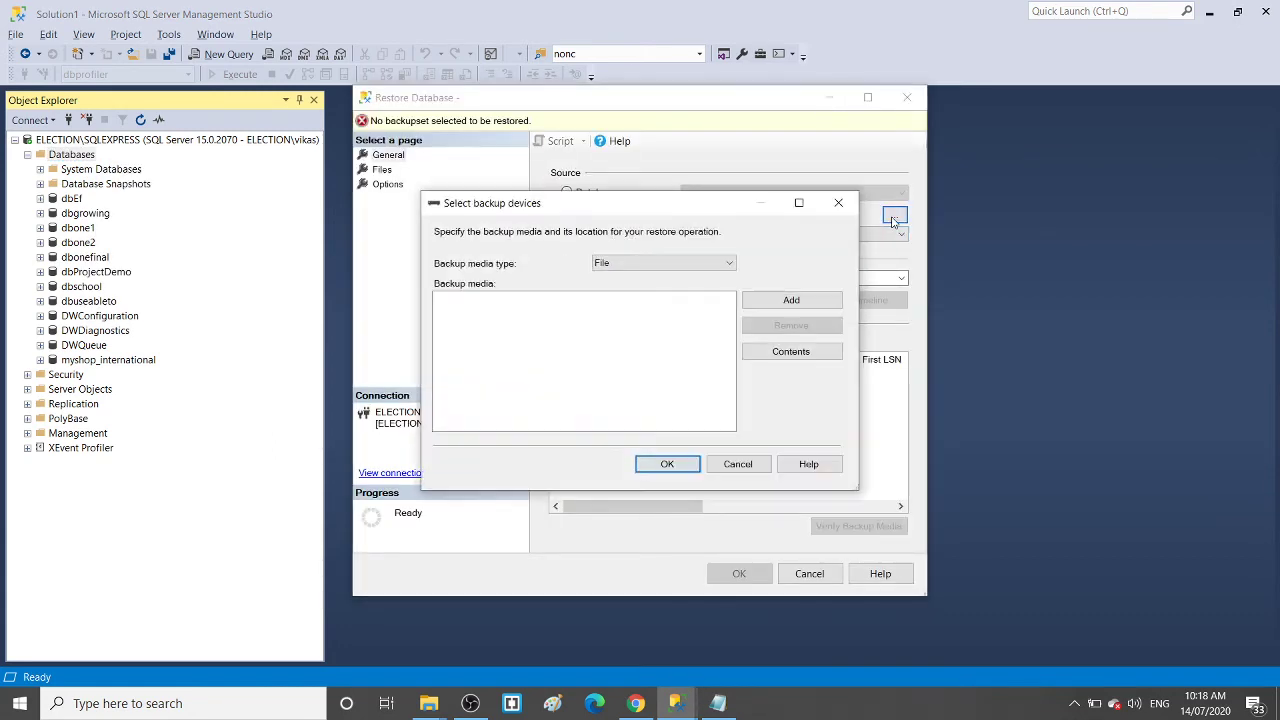
click(844, 215)
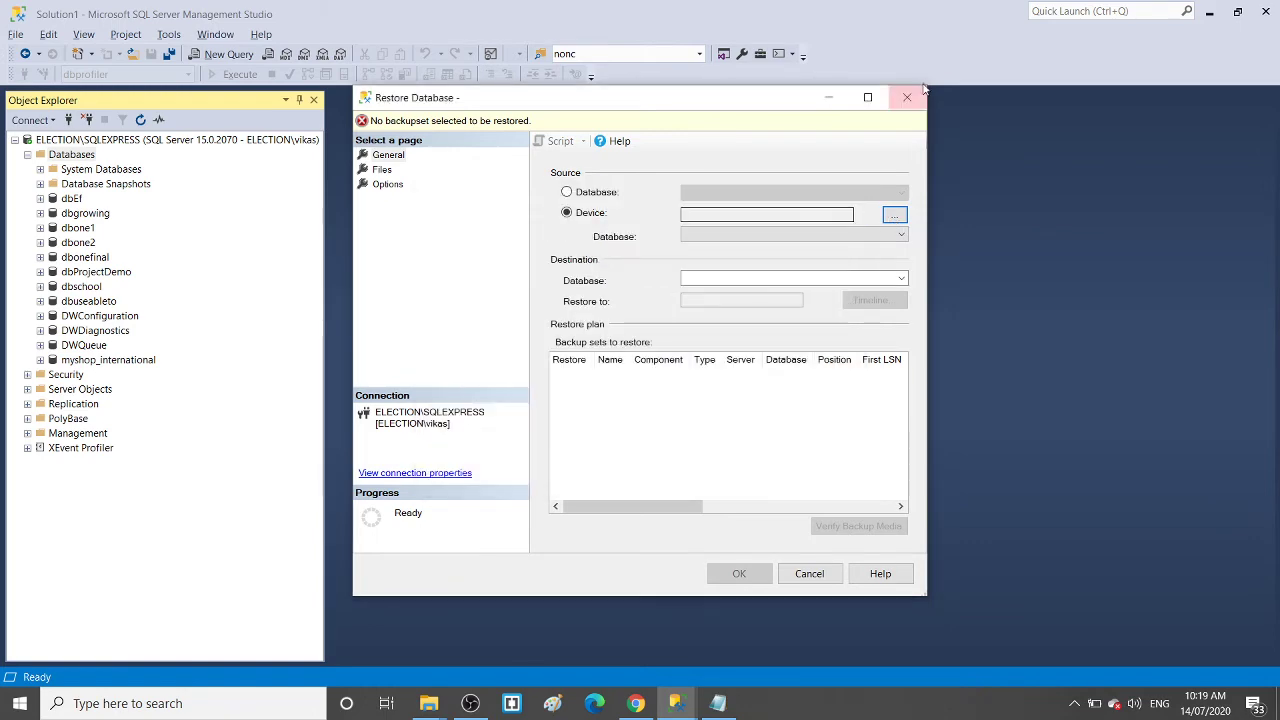
click(907, 97)
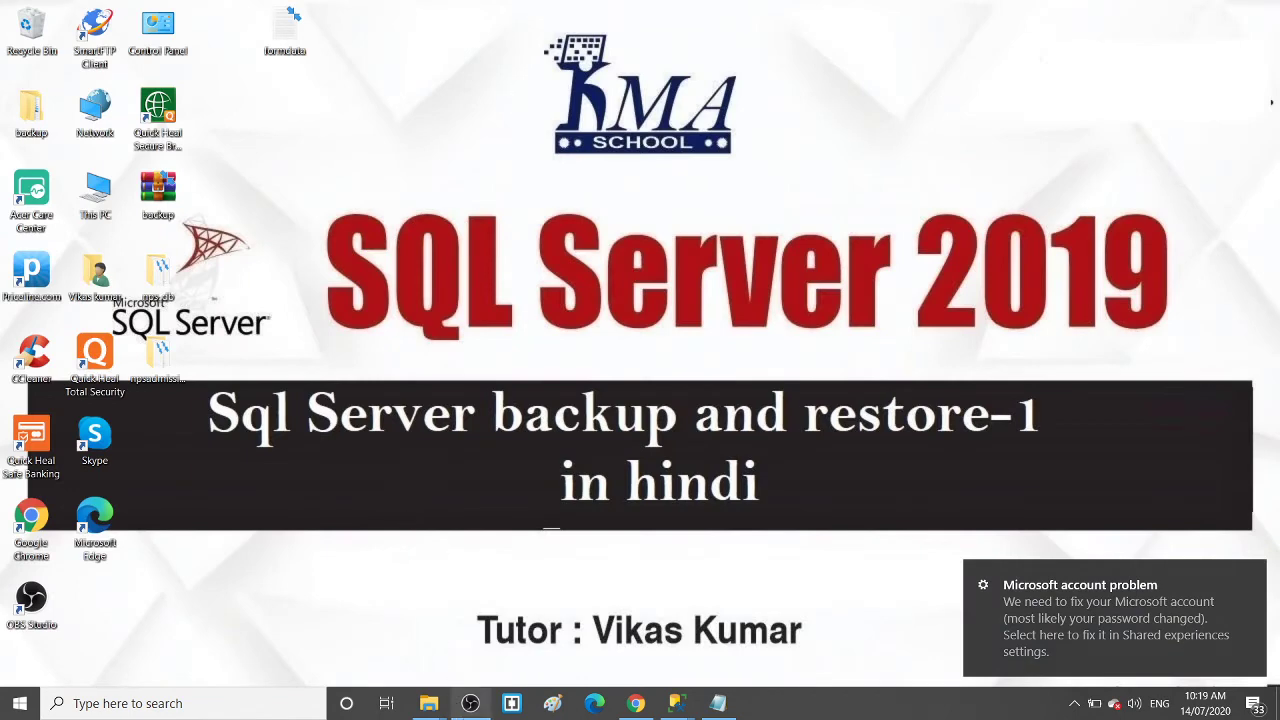
Switch to File Explorer, open the bakup folder in backup and restore, and select dbprofiler.bak
mouse_move(428, 703)
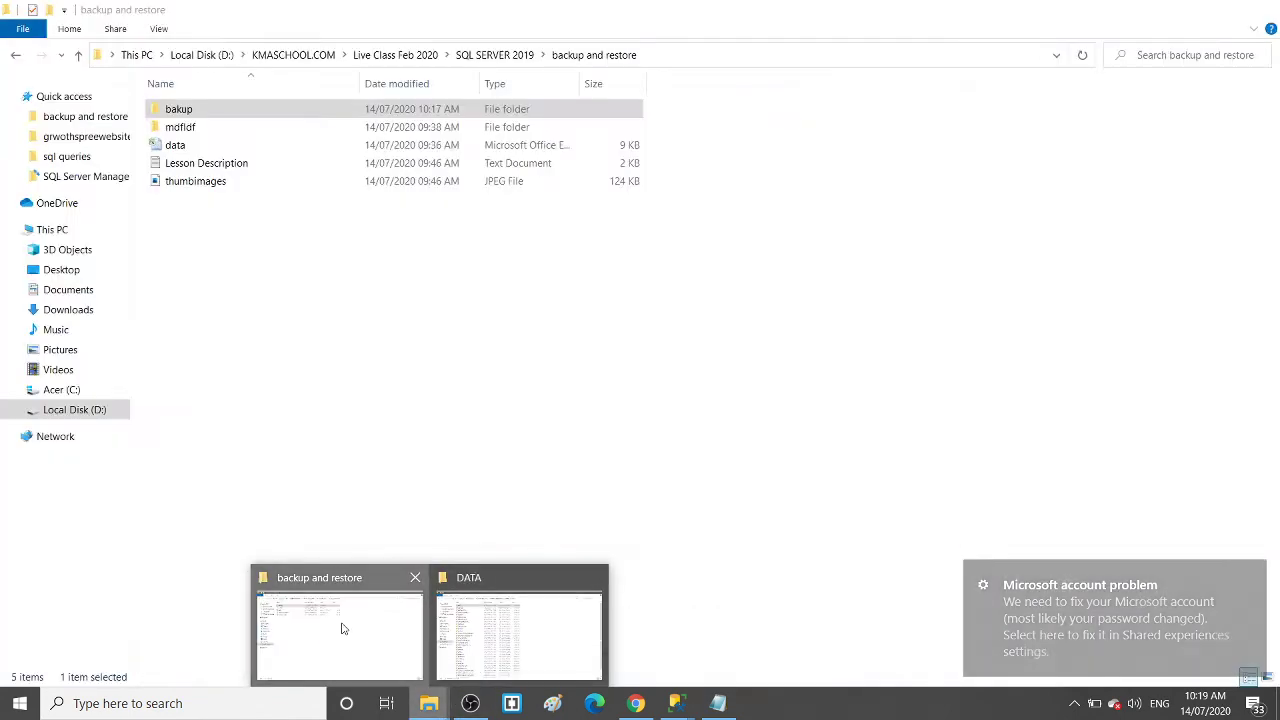
click(340, 630)
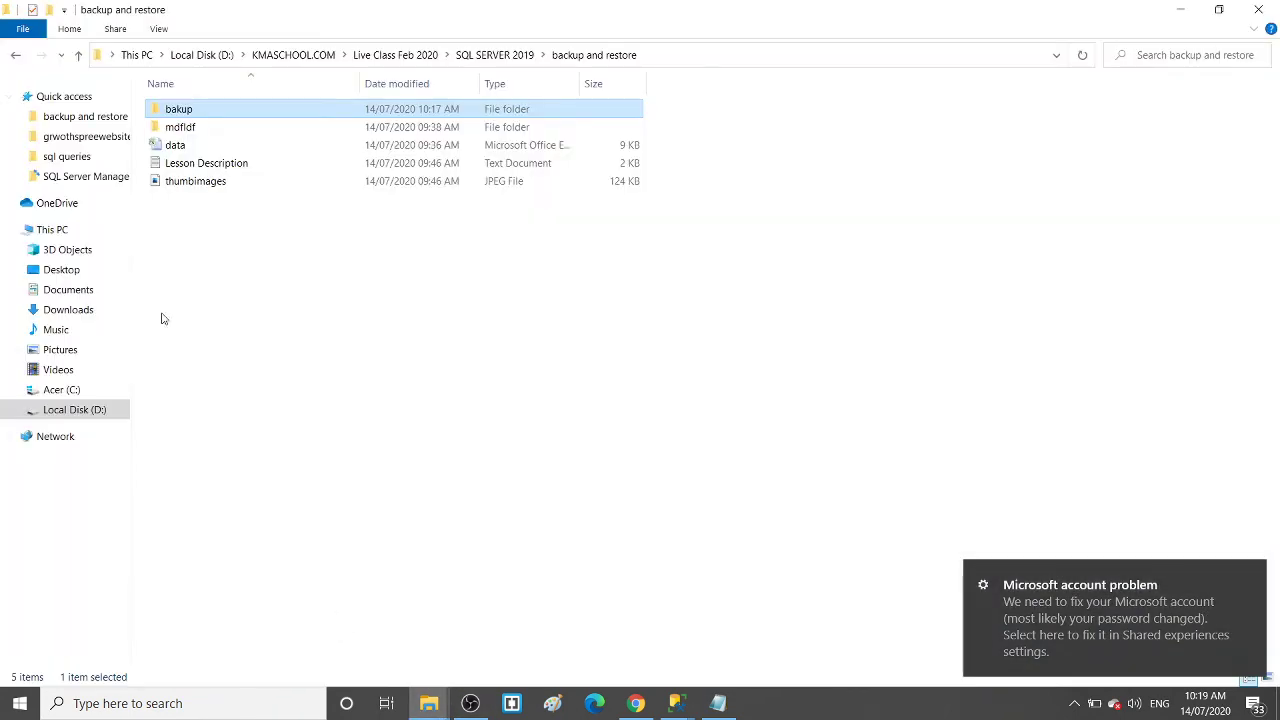
double_click(175, 112)
click(286, 116)
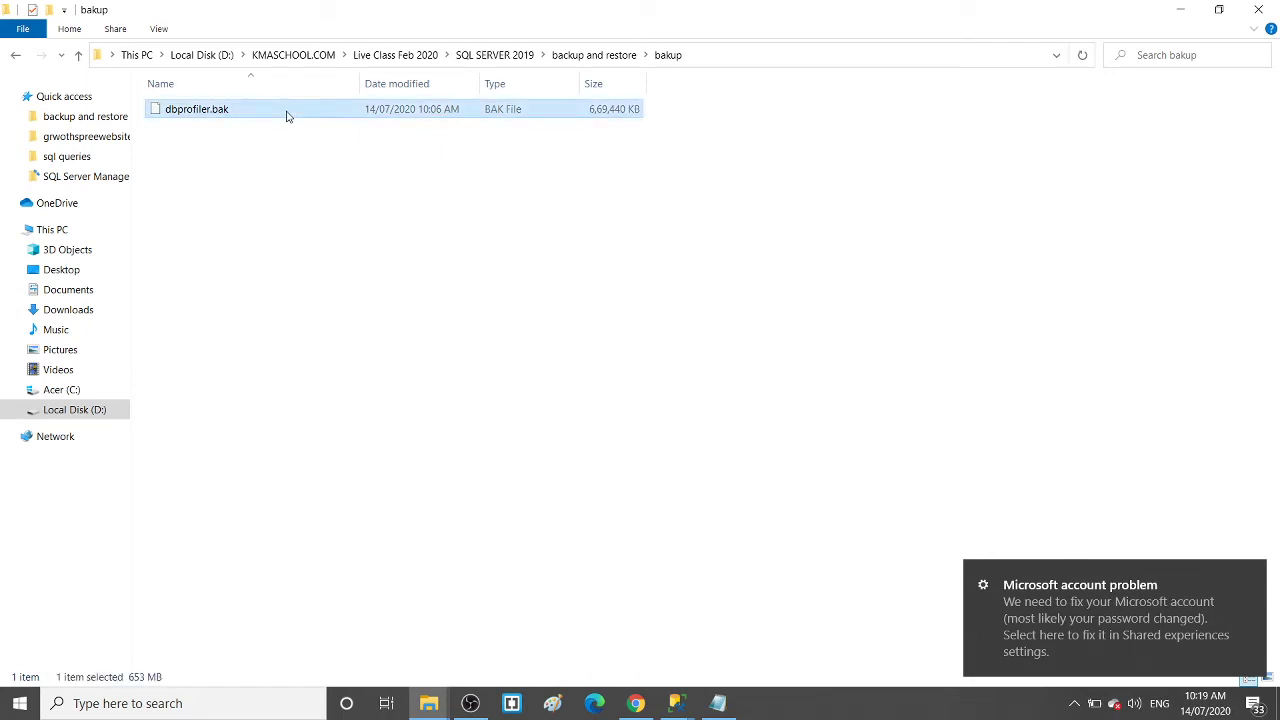
Inspect the Administrators permissions in dbprofiler.bak's security properties, view the permission editor, and close both dialogs without changes
right_click(286, 116)
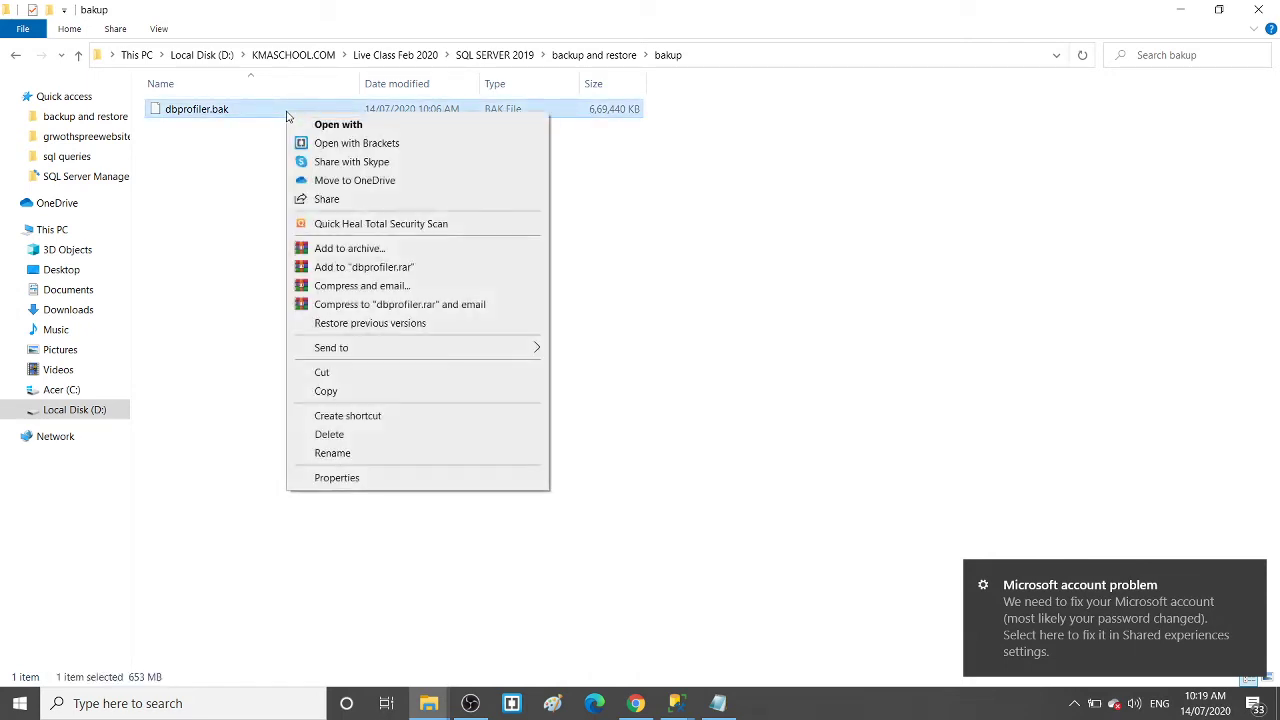
click(336, 478)
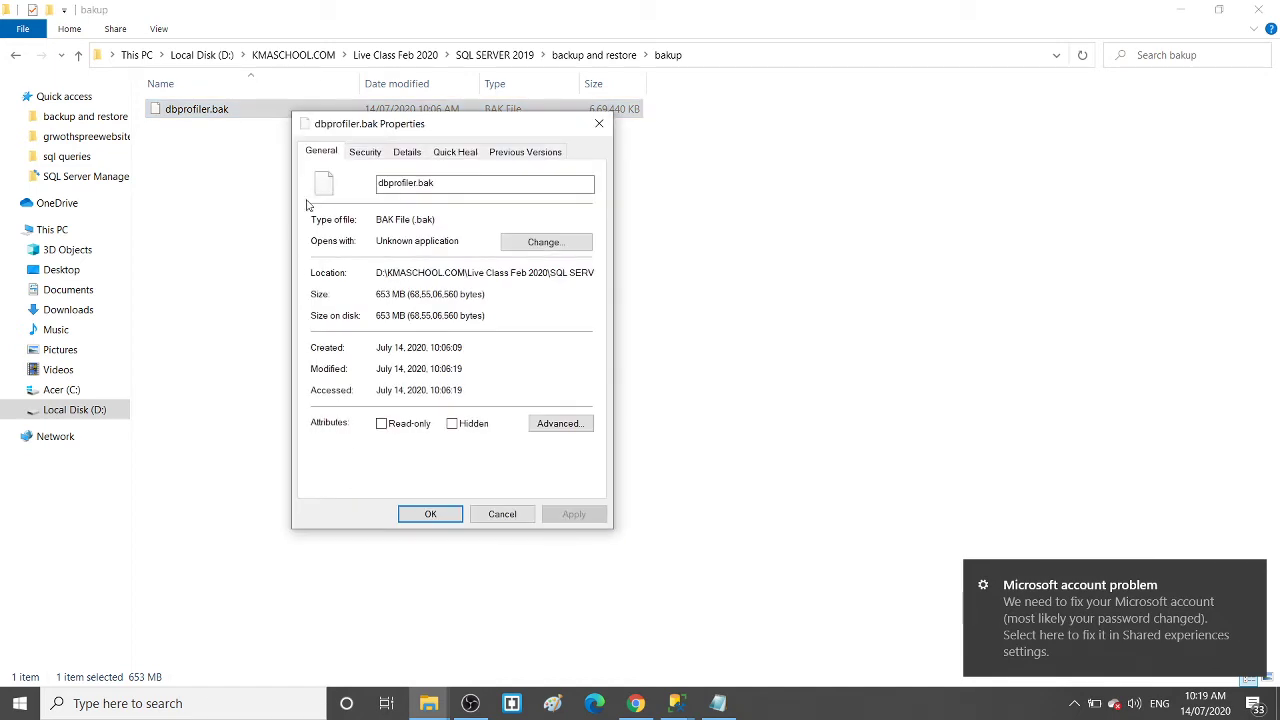
click(360, 156)
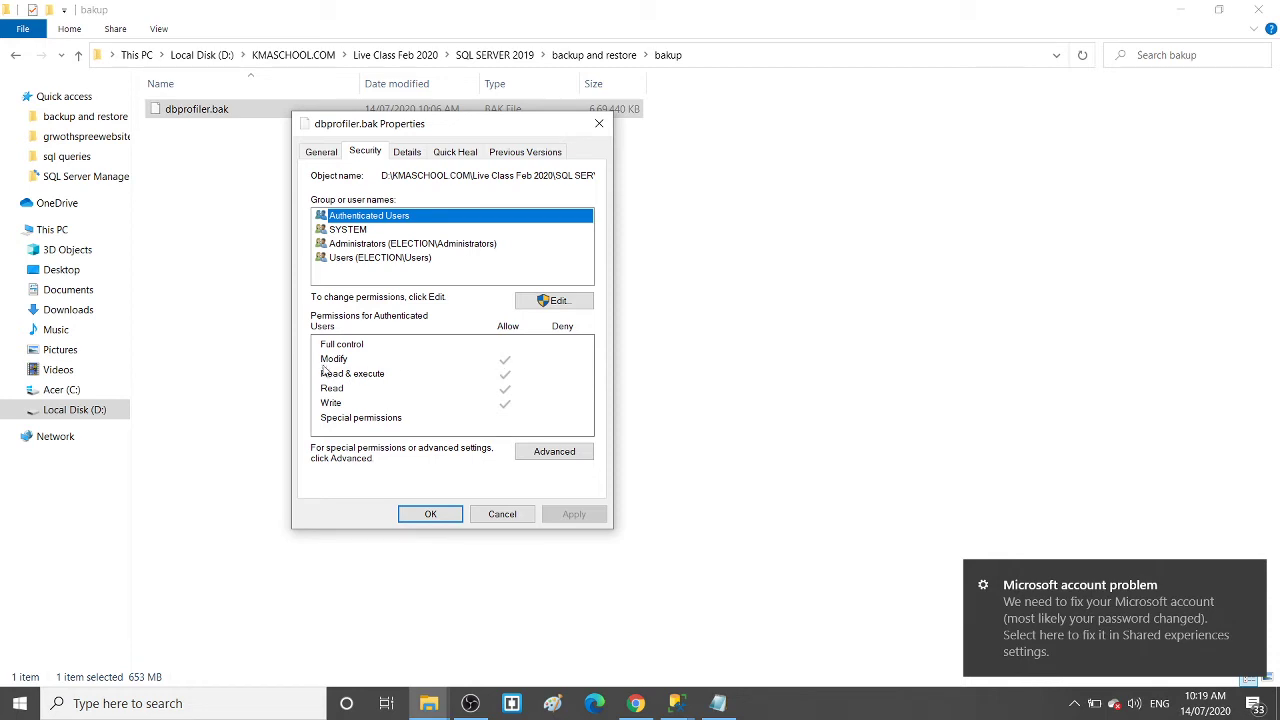
click(376, 245)
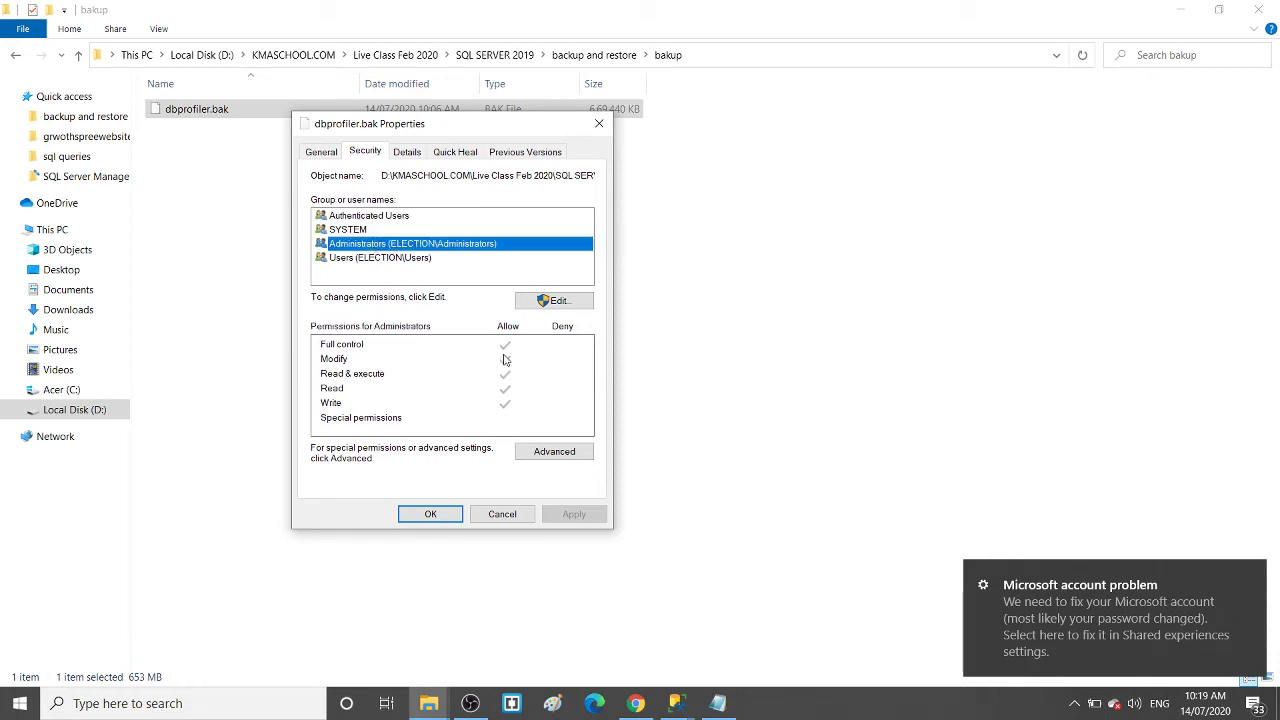
click(563, 302)
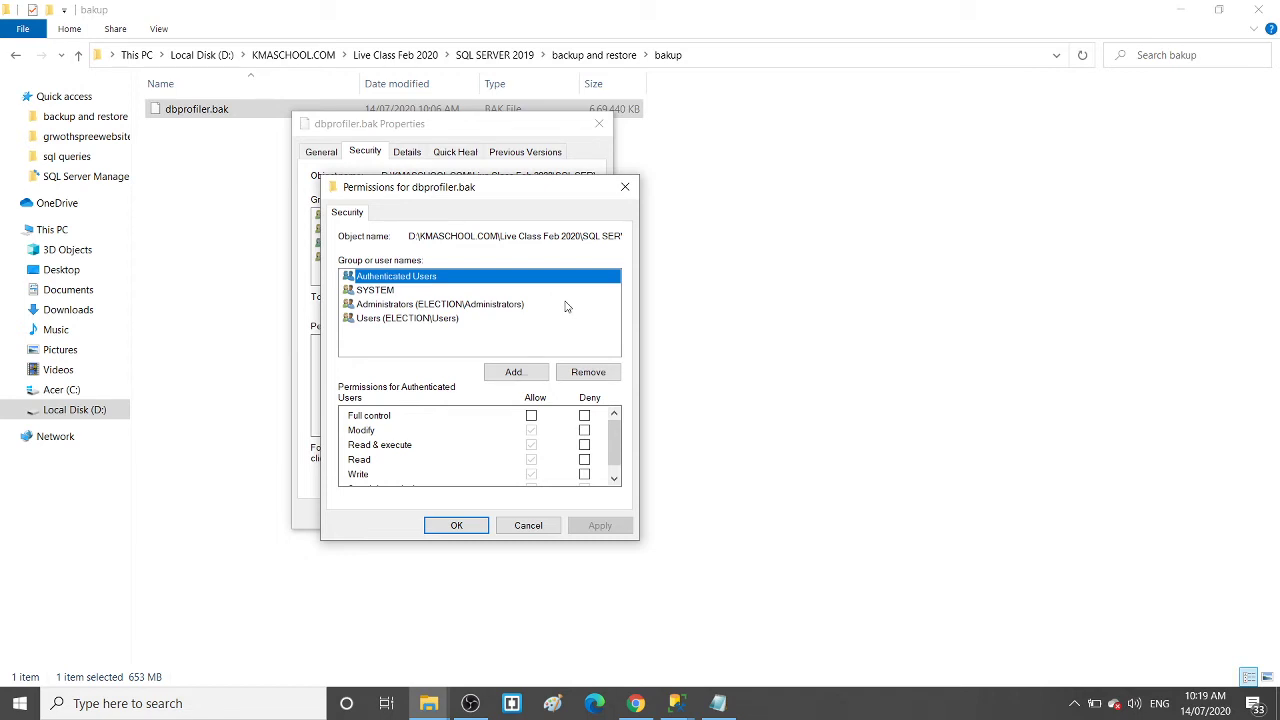
click(625, 187)
click(600, 124)
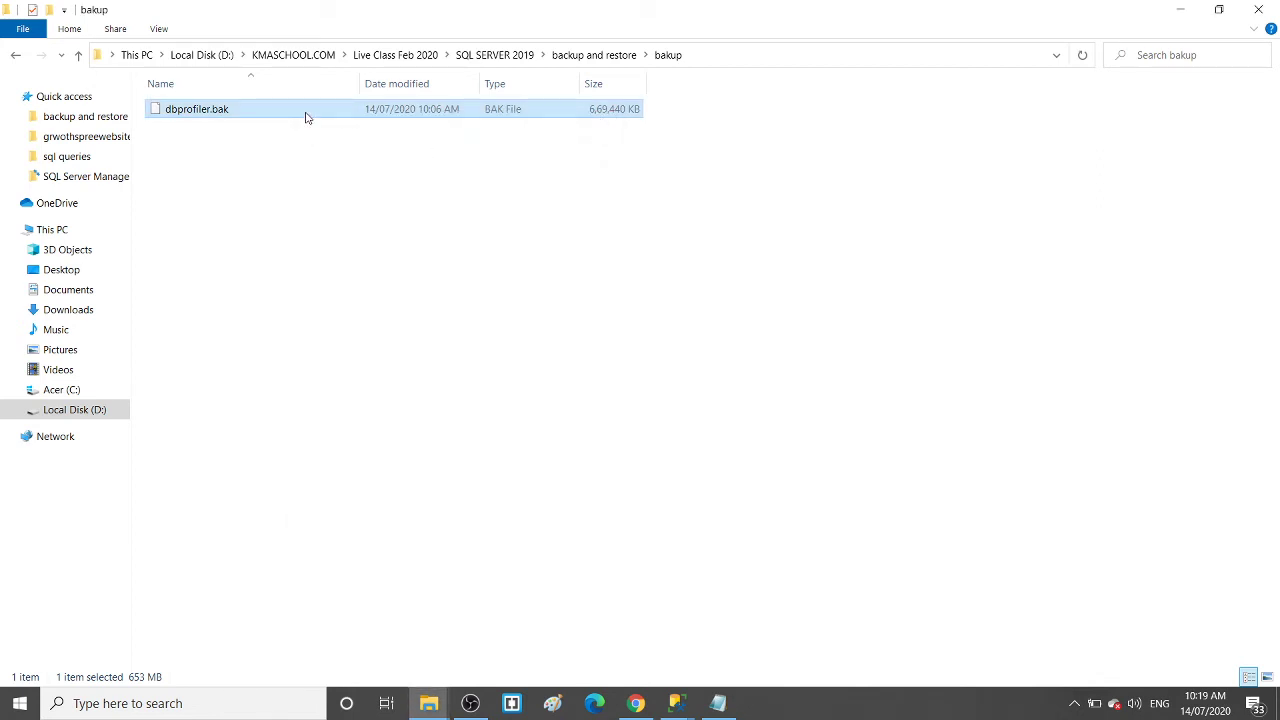
Reopen dbprofiler.bak's security properties and compare the permissions of the Administrators and Users groups
right_click(307, 118)
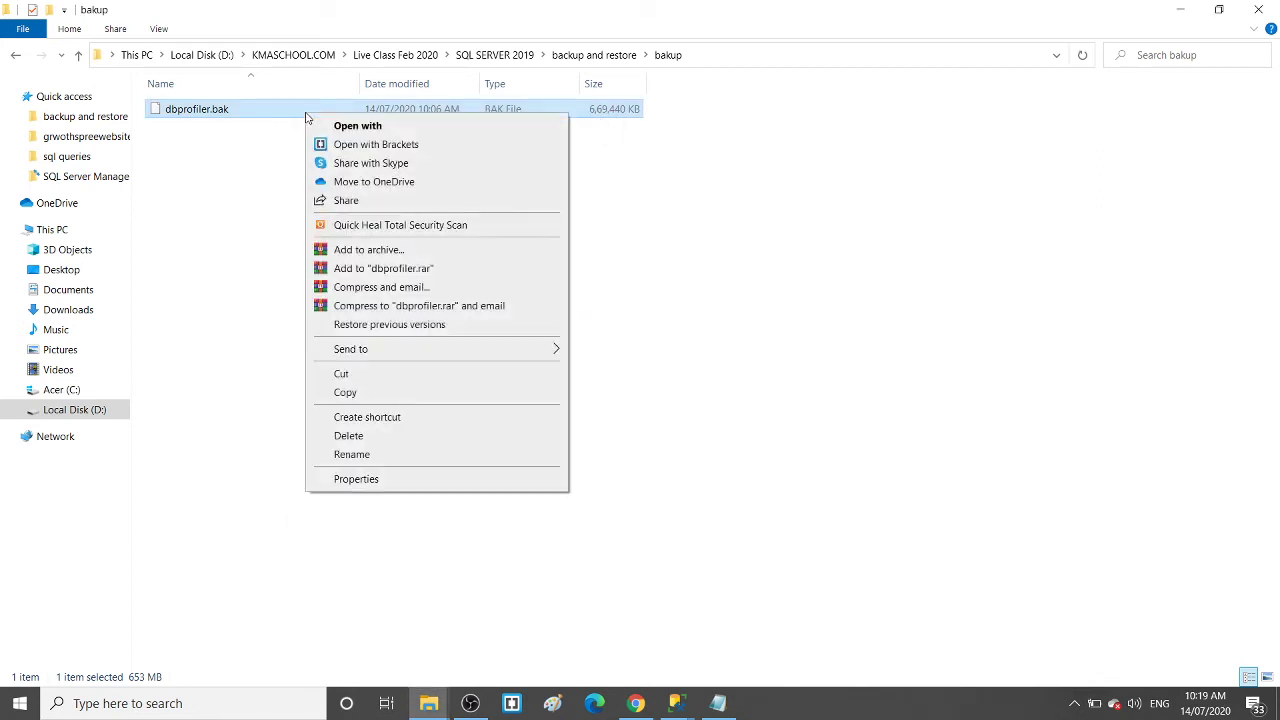
click(368, 482)
click(384, 156)
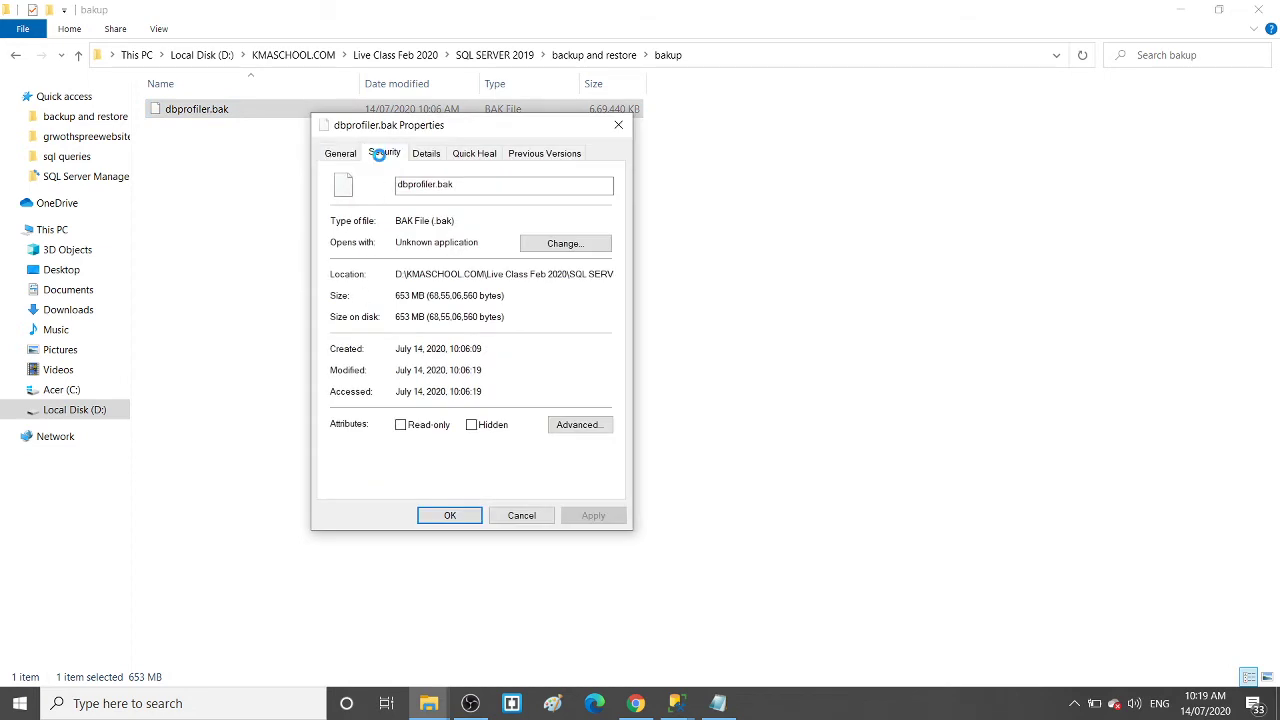
click(372, 246)
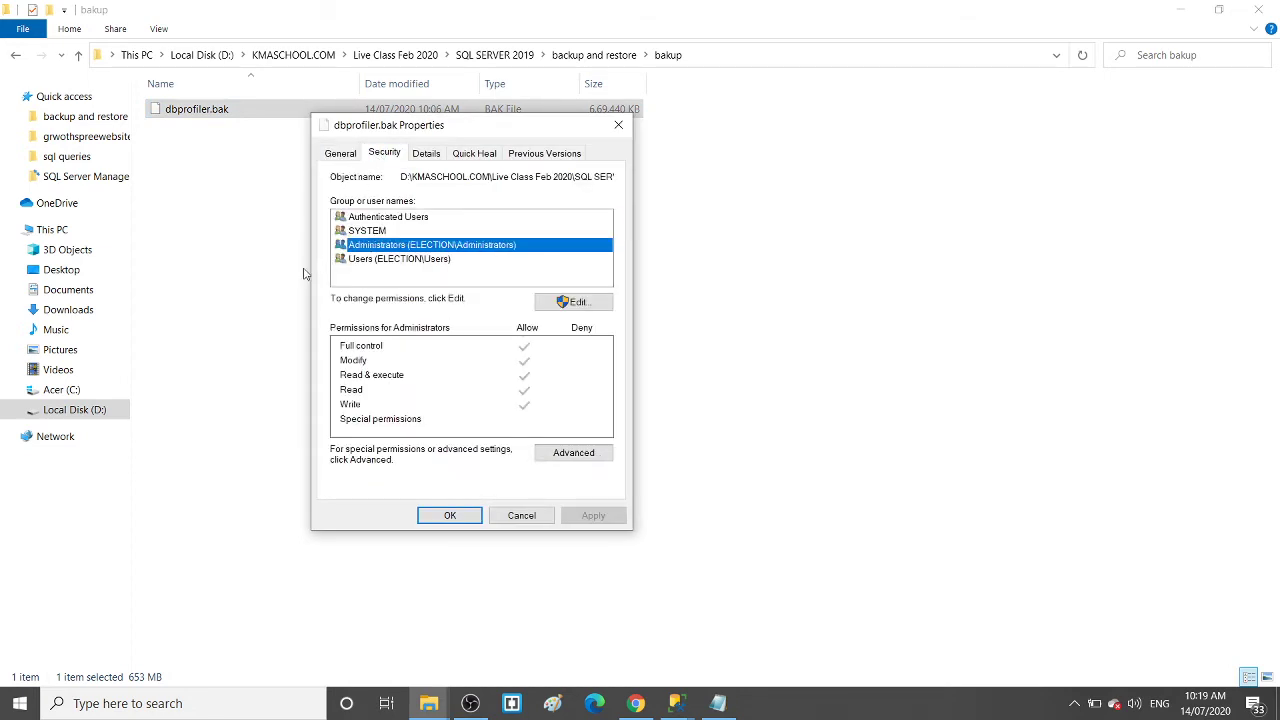
click(365, 262)
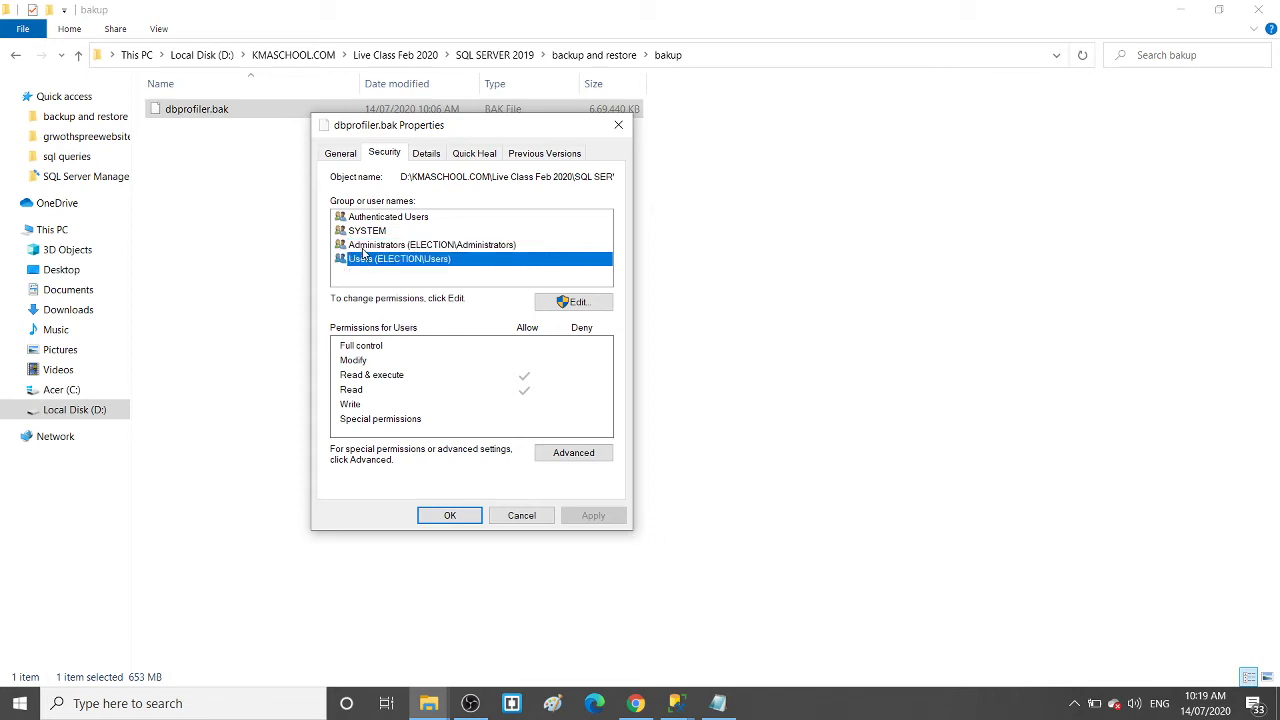
click(365, 247)
click(365, 260)
click(370, 247)
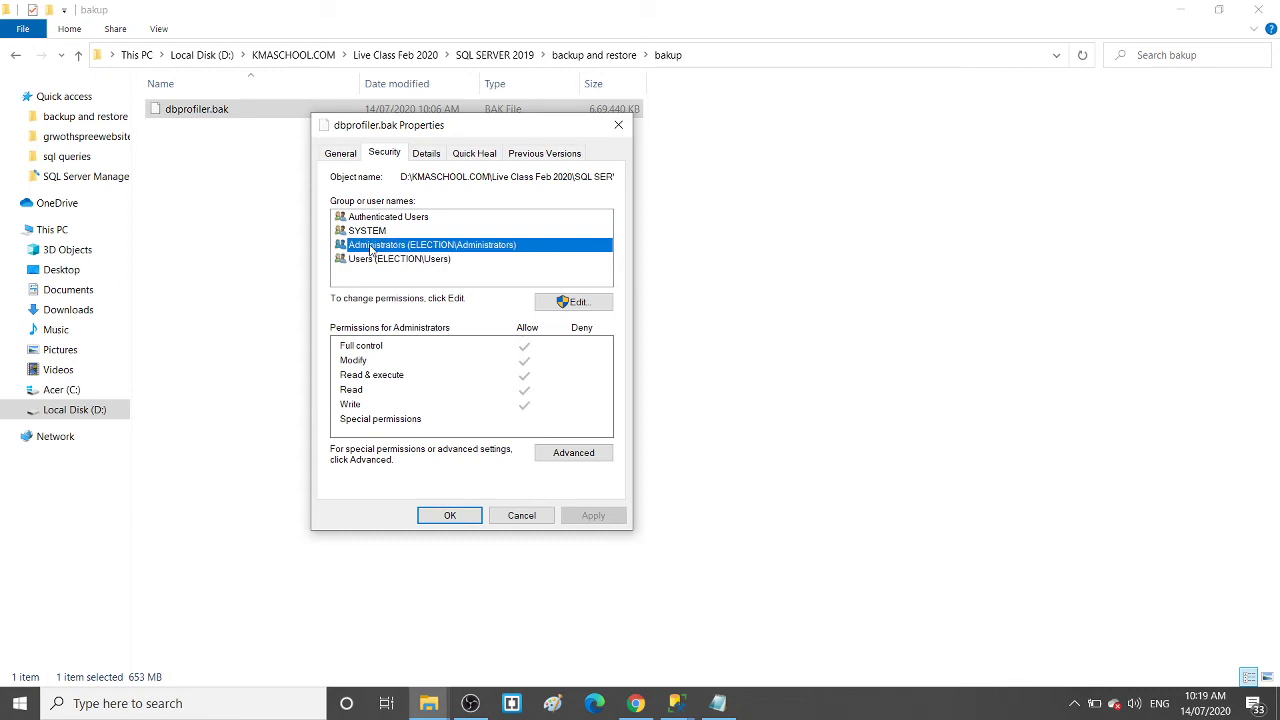
click(563, 304)
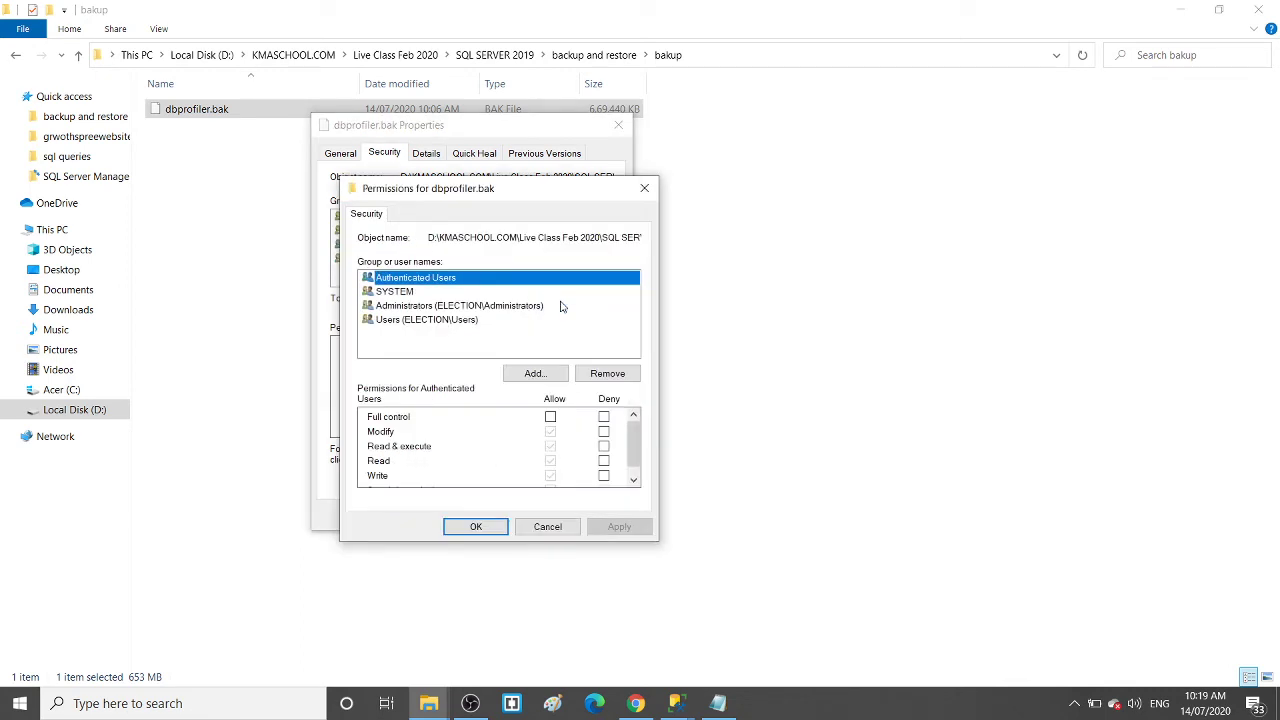
click(430, 311)
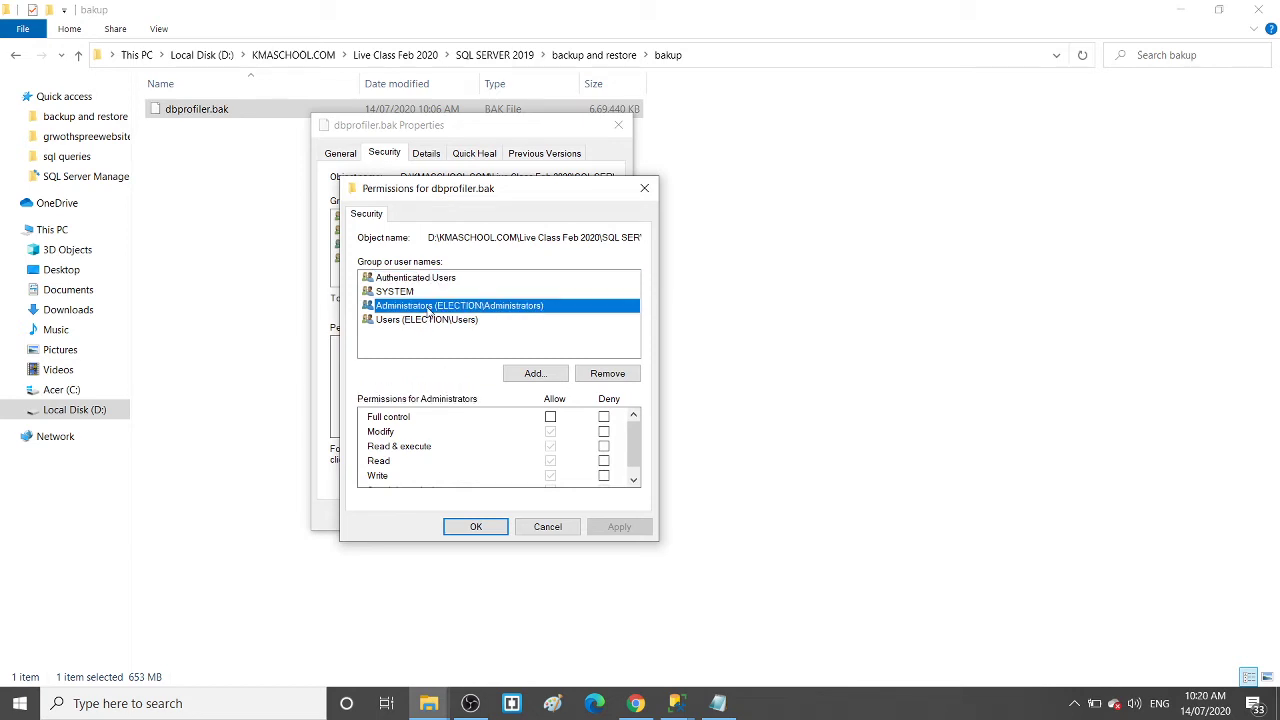
click(604, 418)
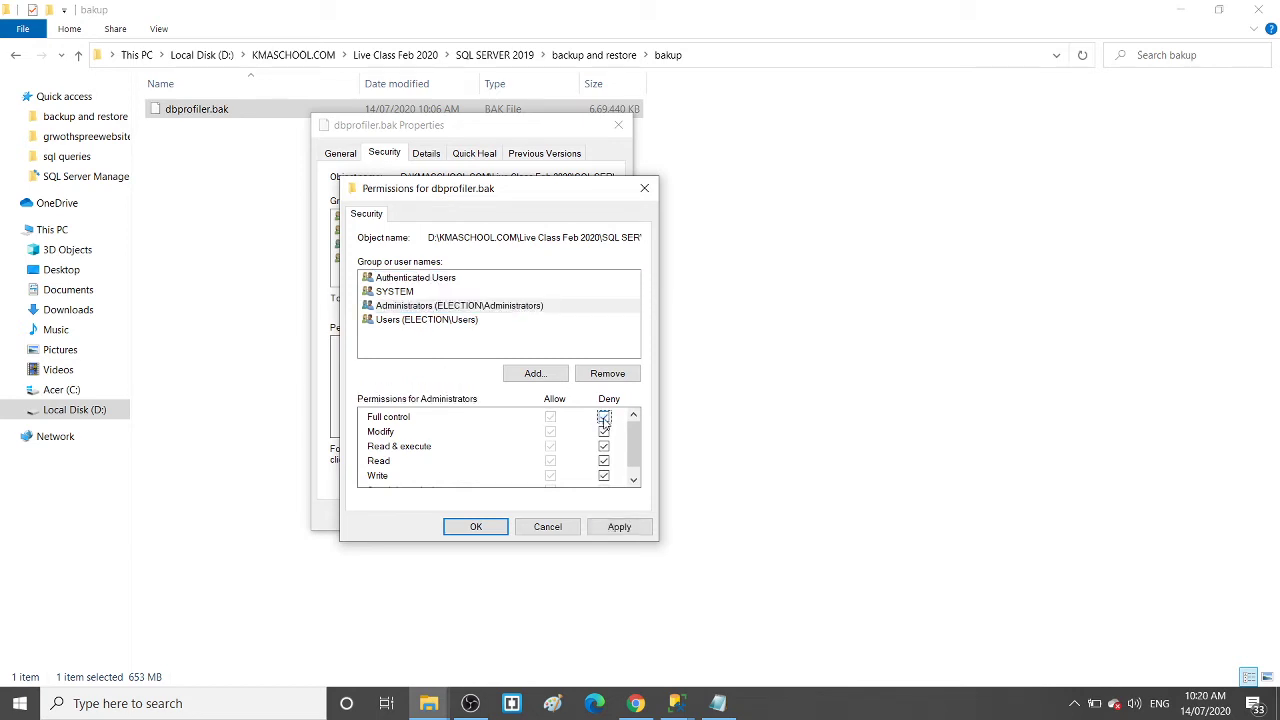
click(604, 418)
click(530, 530)
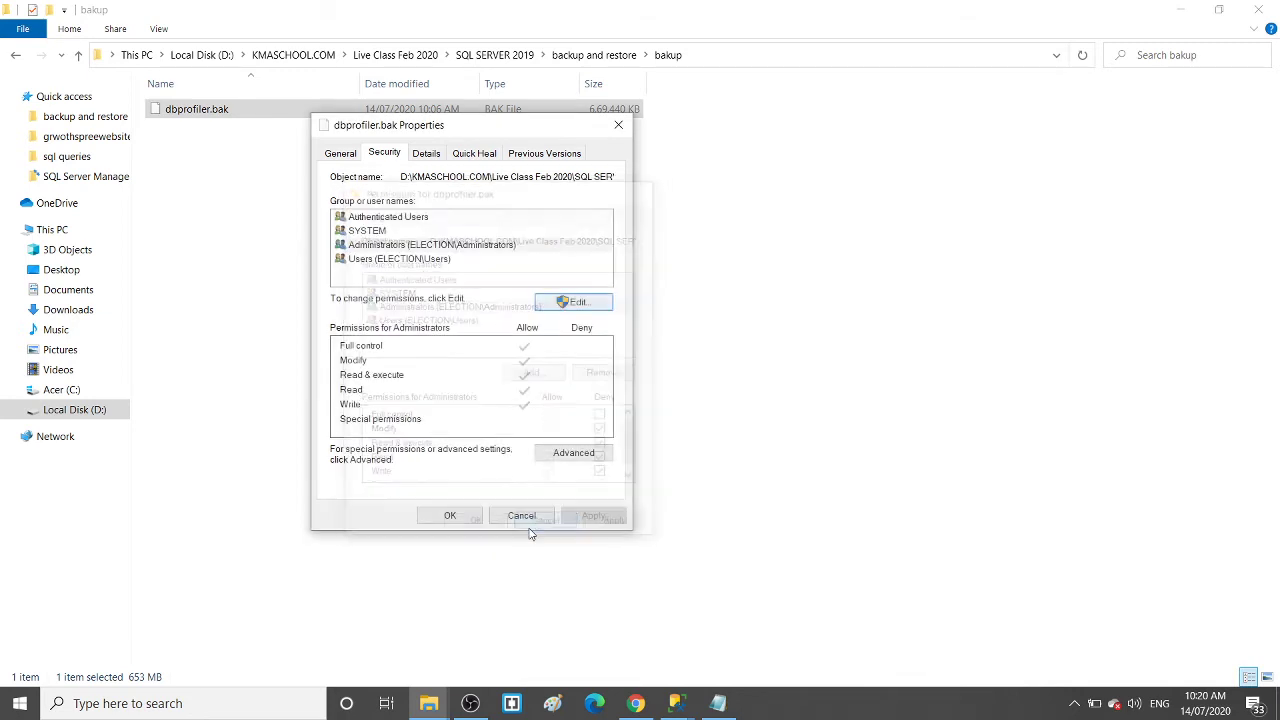
Review the Users group's permissions for dbprofiler.bak and close the file properties without changes
click(392, 258)
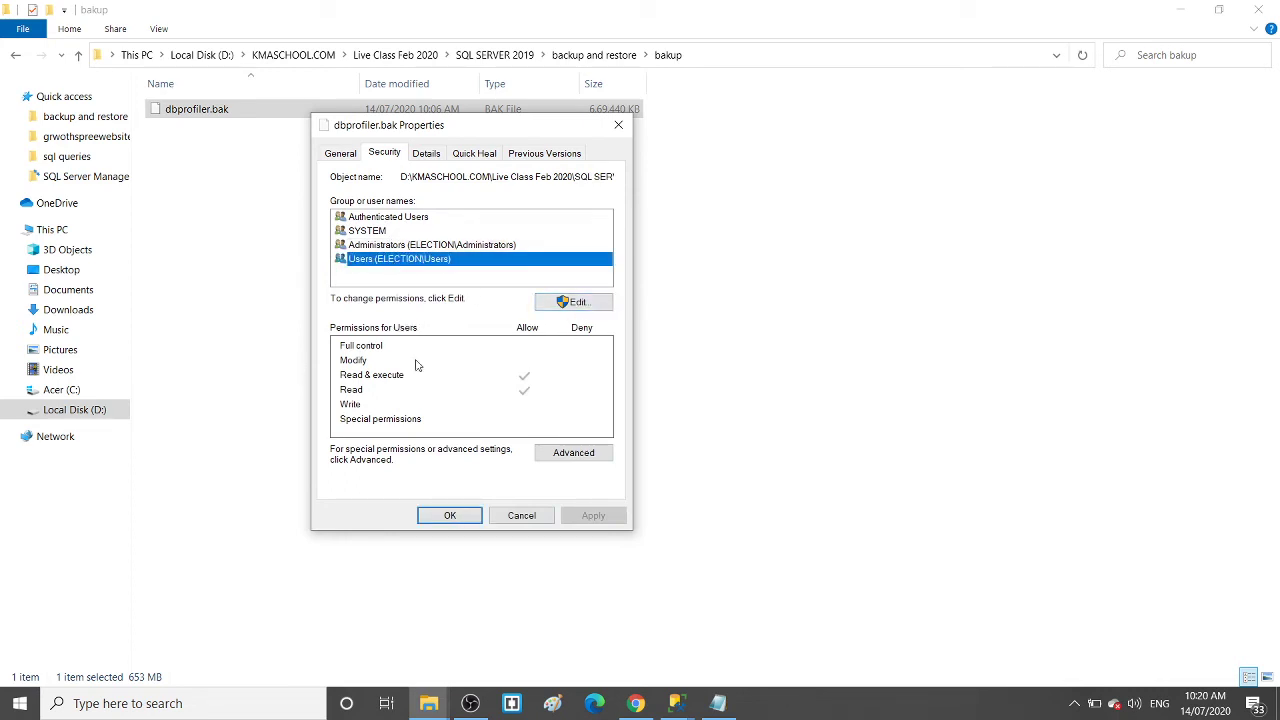
click(528, 518)
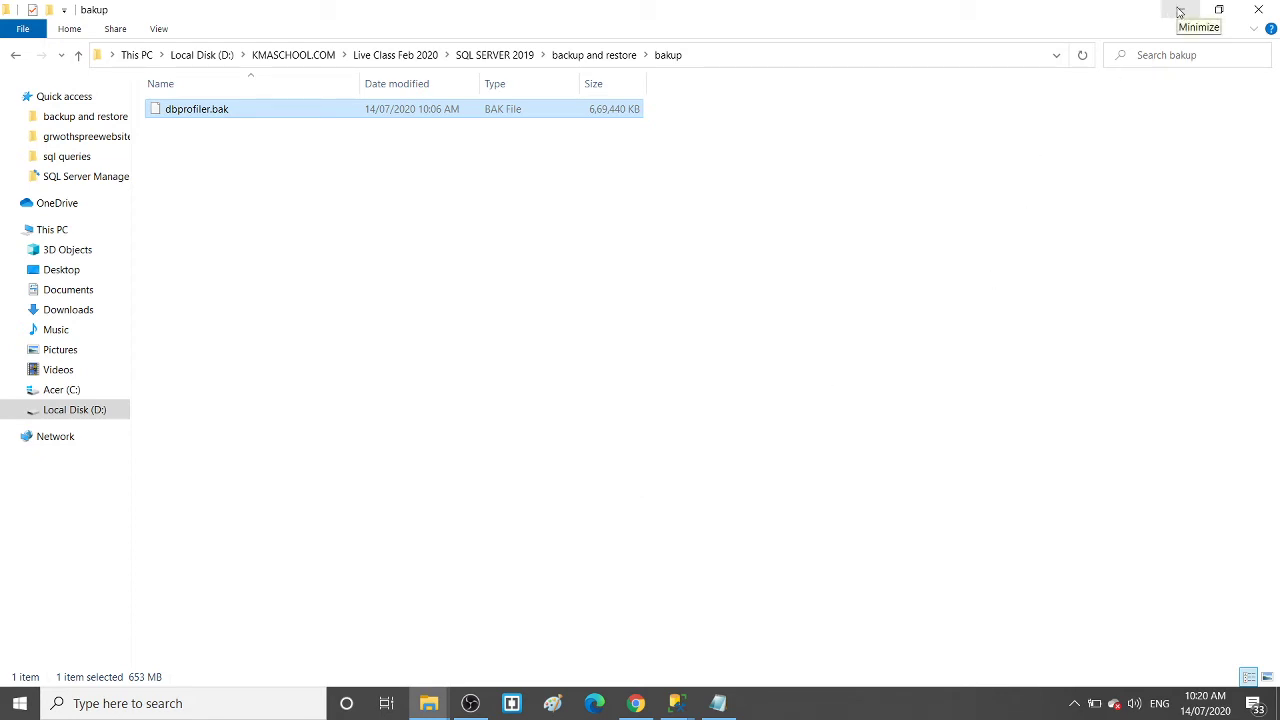
Switch to SQL Server Management Studio, dismiss the Restore Database dialog and quit the program
click(686, 712)
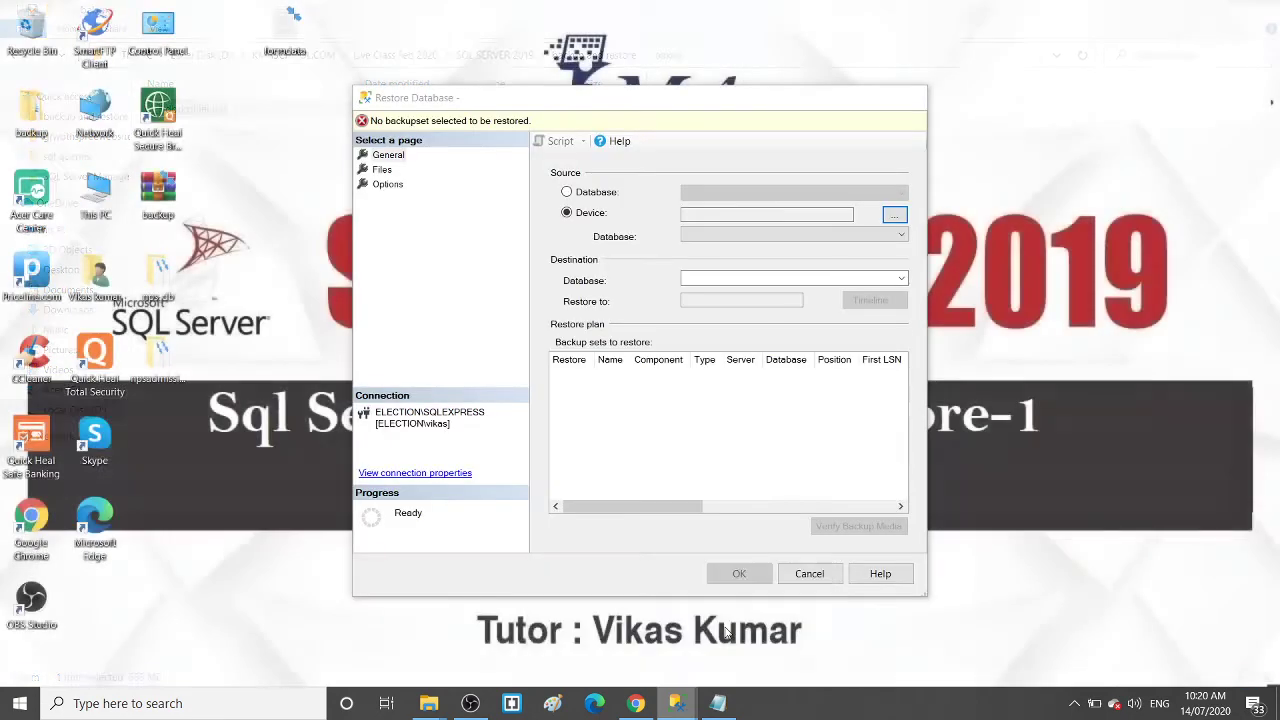
click(766, 630)
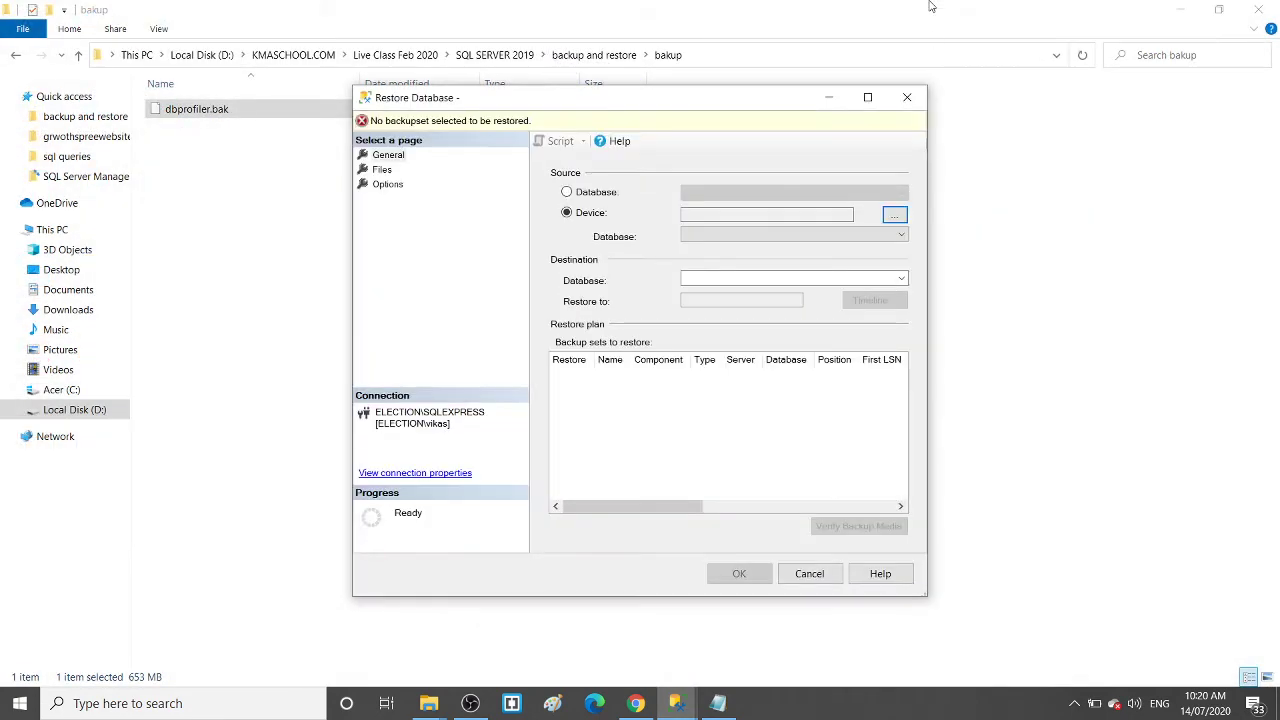
click(907, 97)
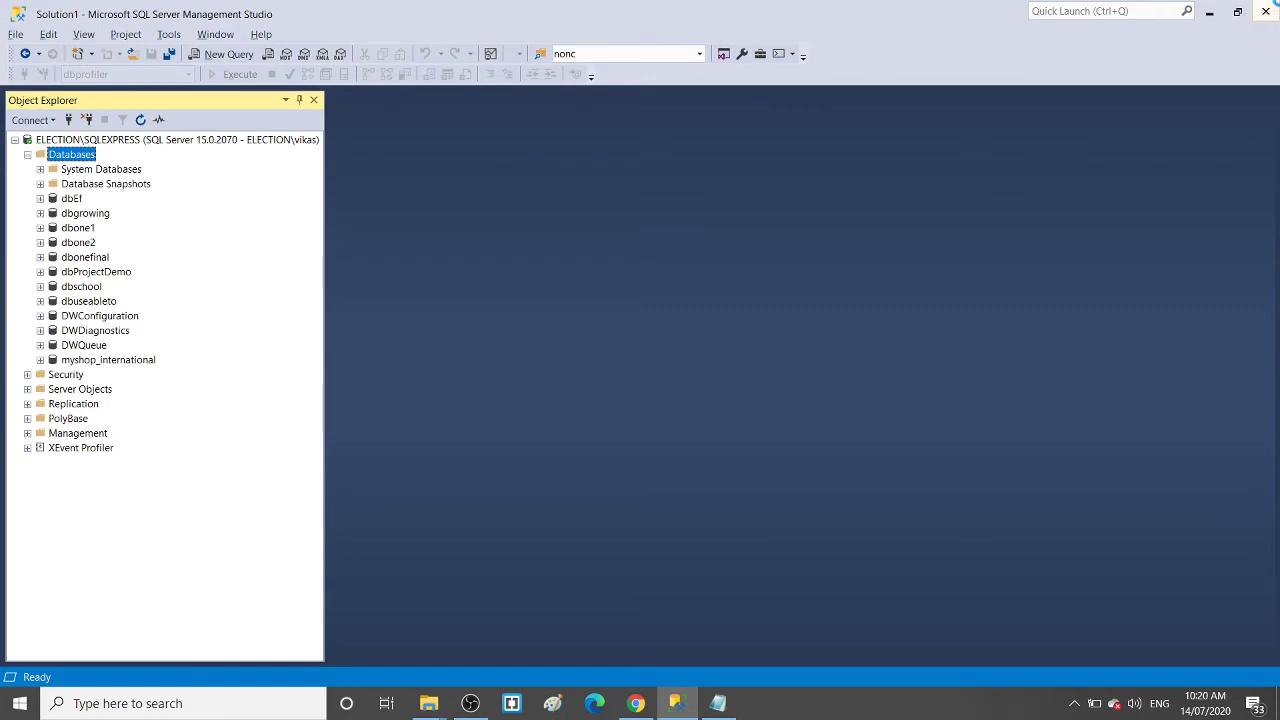
click(1274, 6)
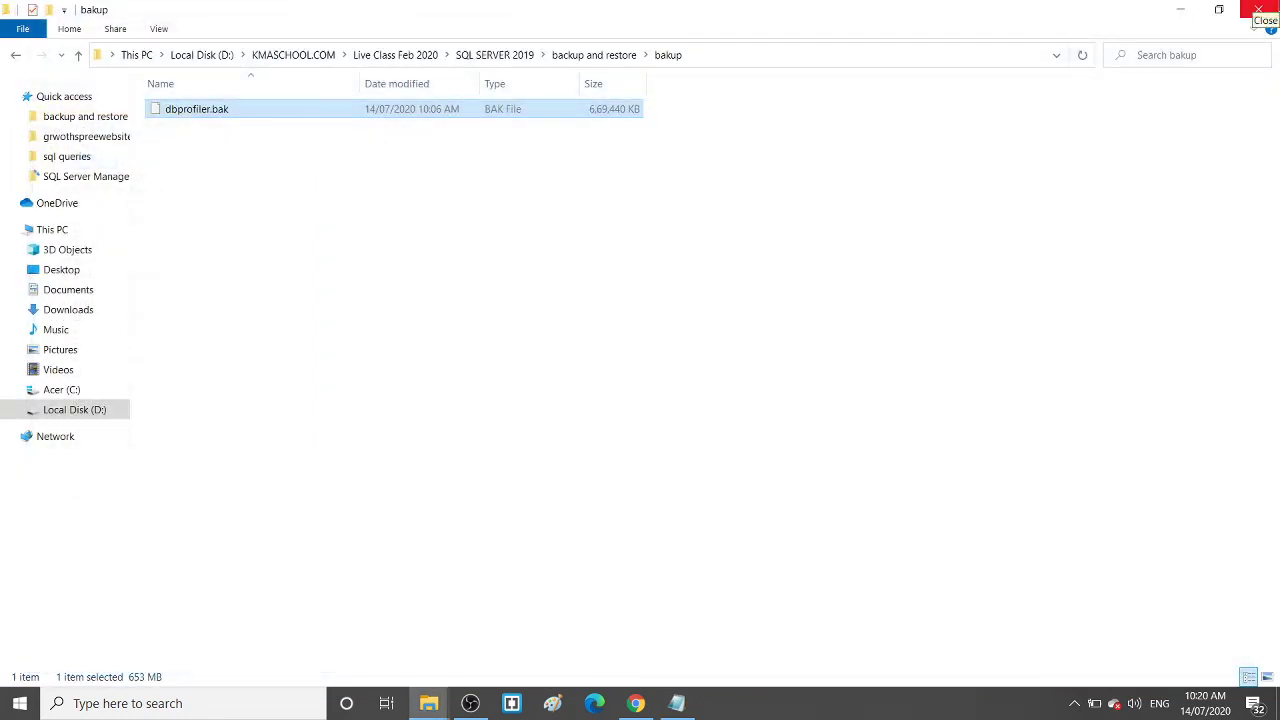
Minimize File Explorer, search Windows for "sql" and launch Microsoft SQL Server Management Studio 18 as administrator
click(1180, 10)
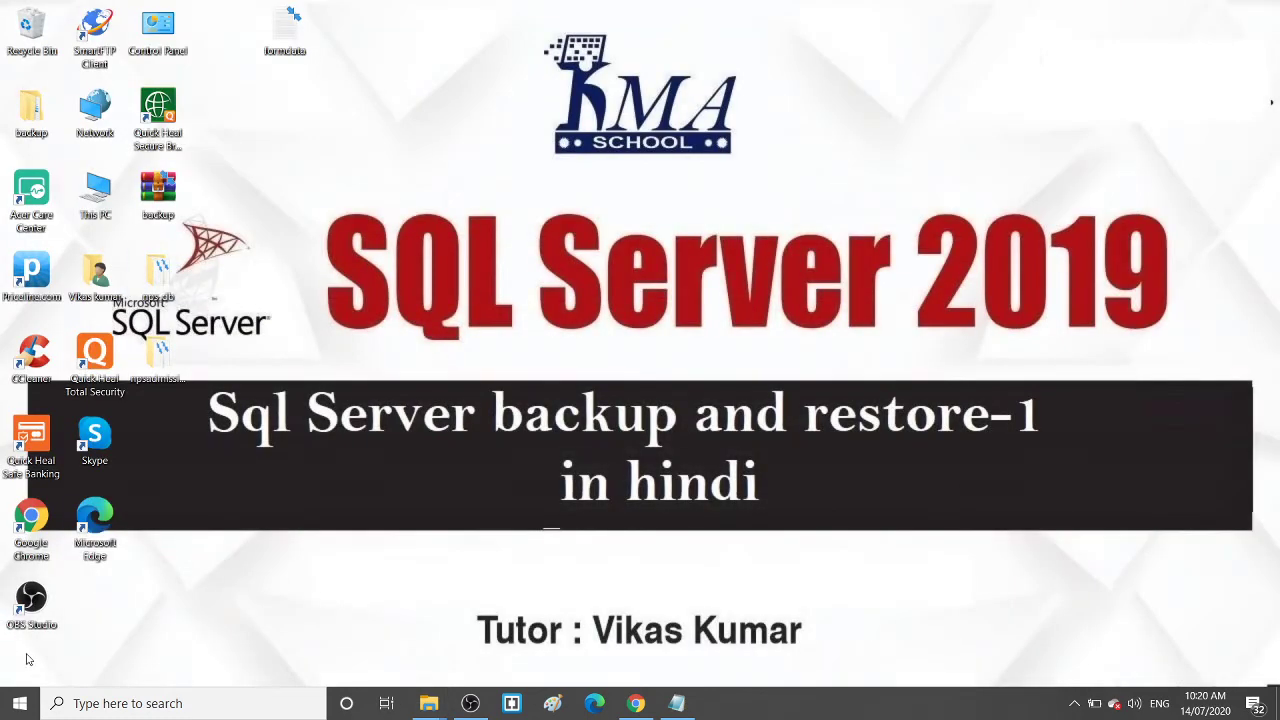
click(127, 703)
text(sql)
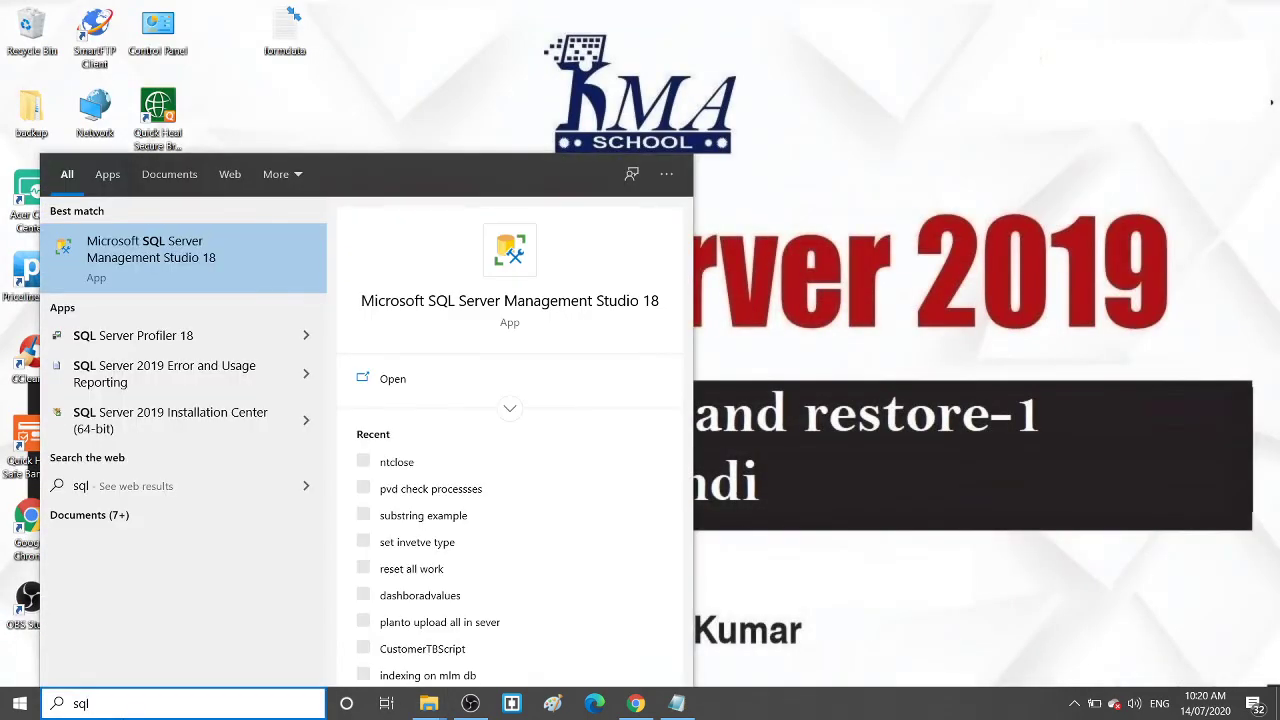
right_click(157, 267)
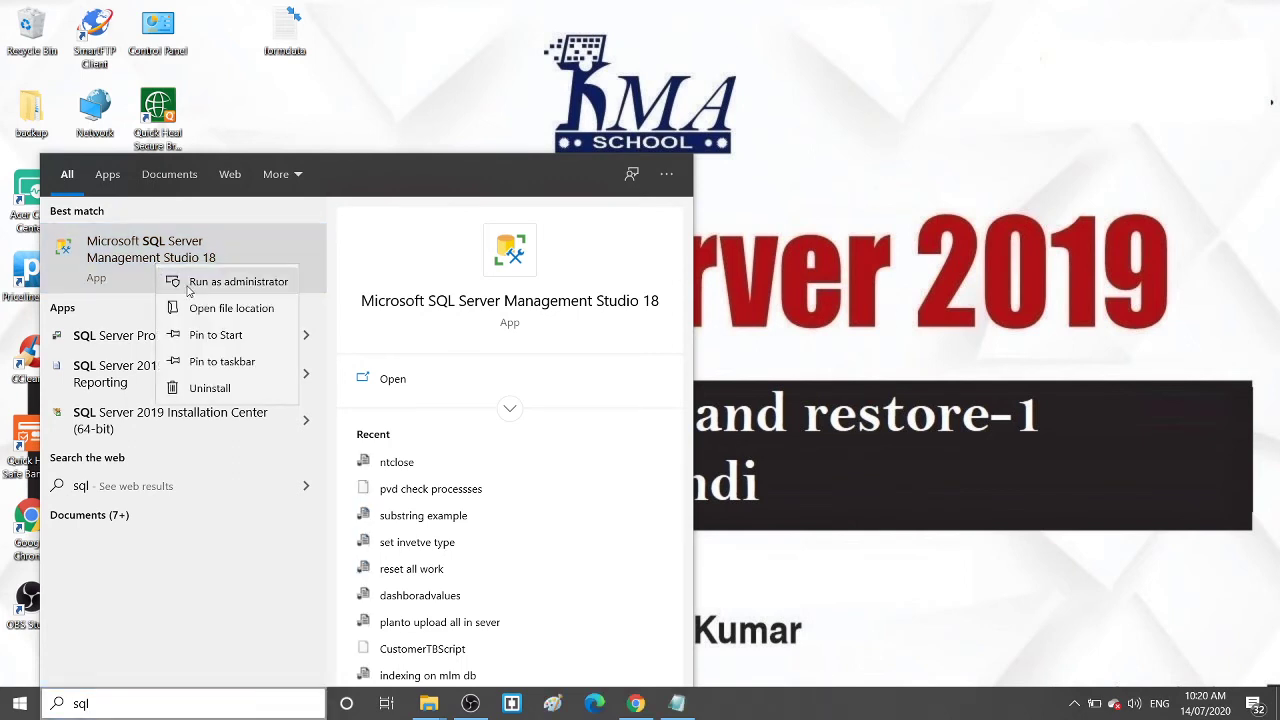
click(187, 287)
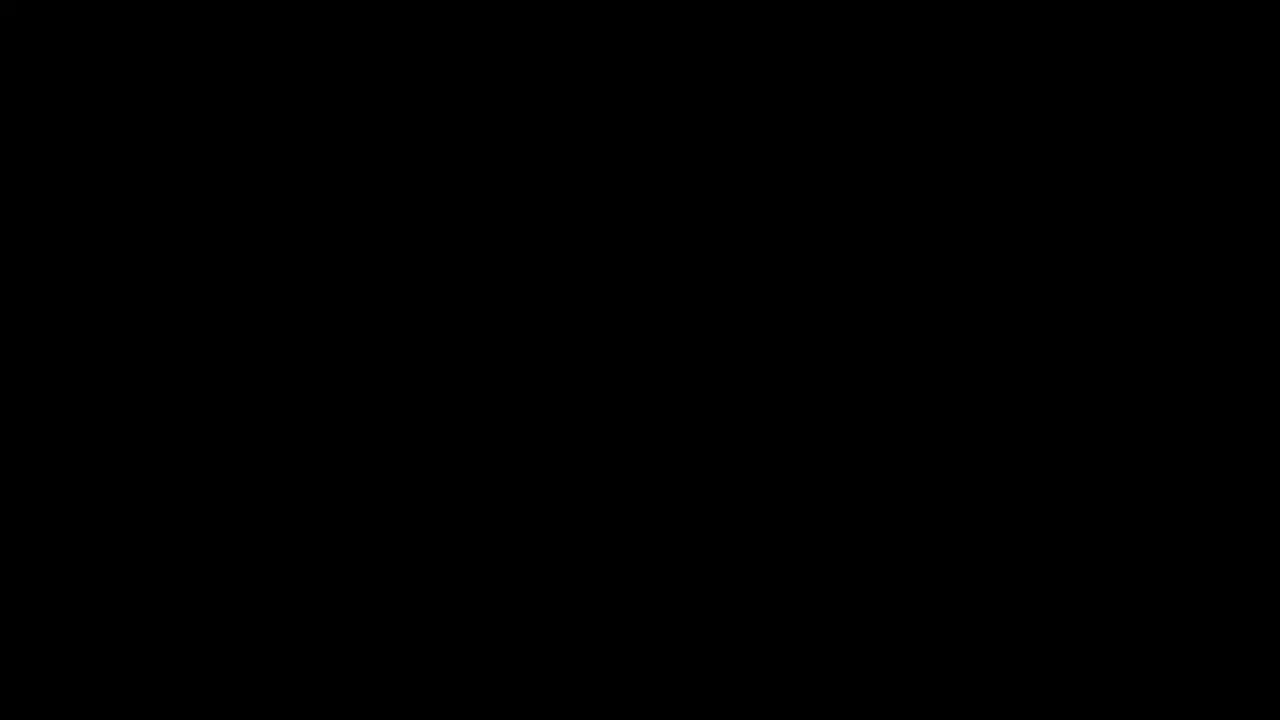
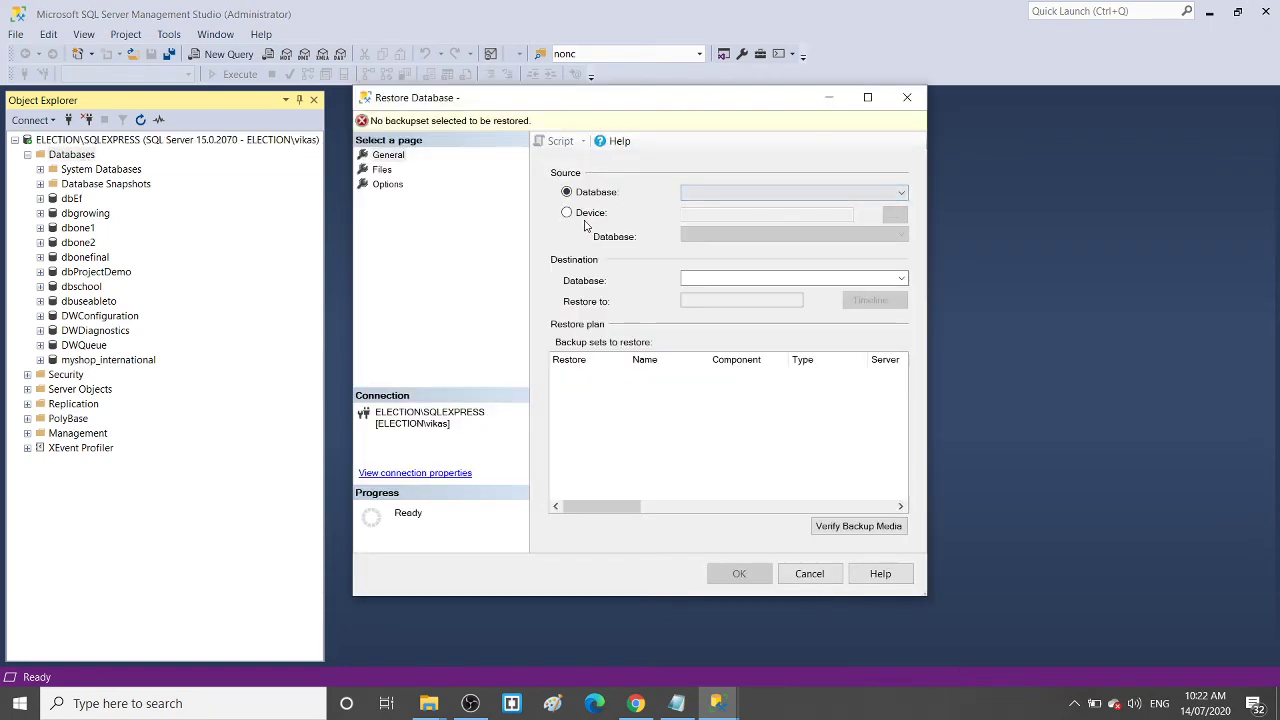
click(583, 213)
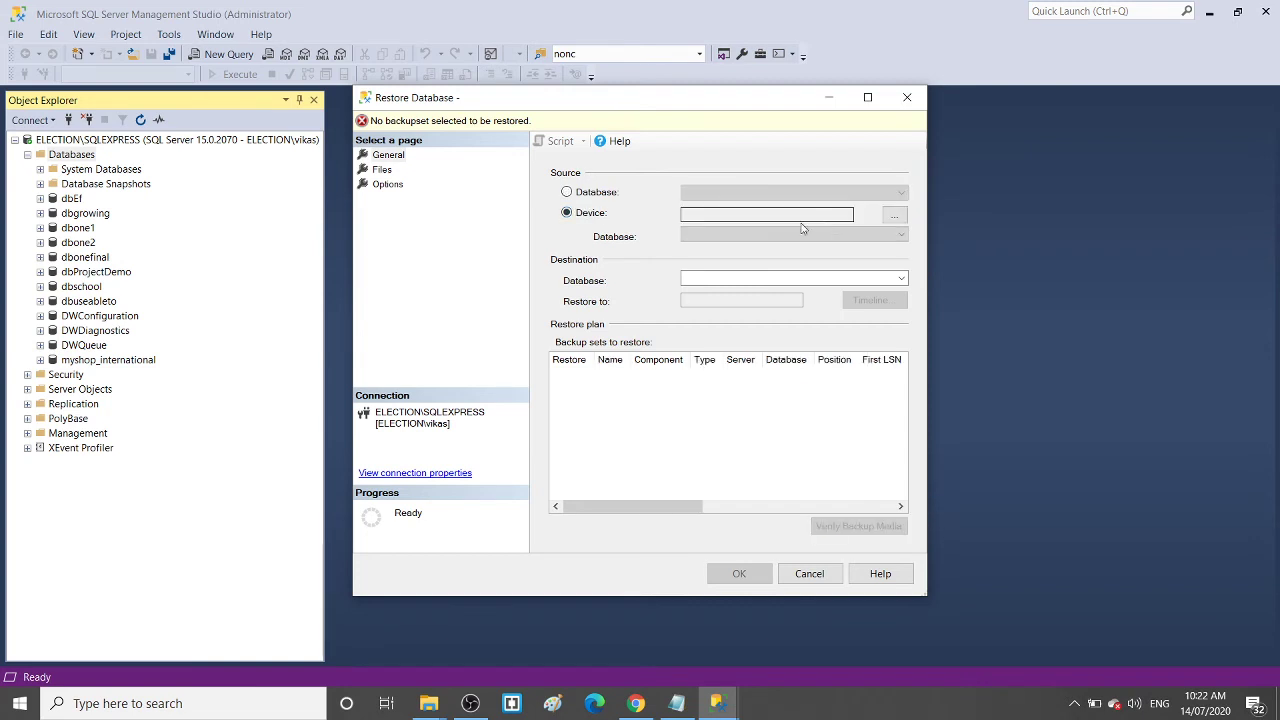
click(894, 218)
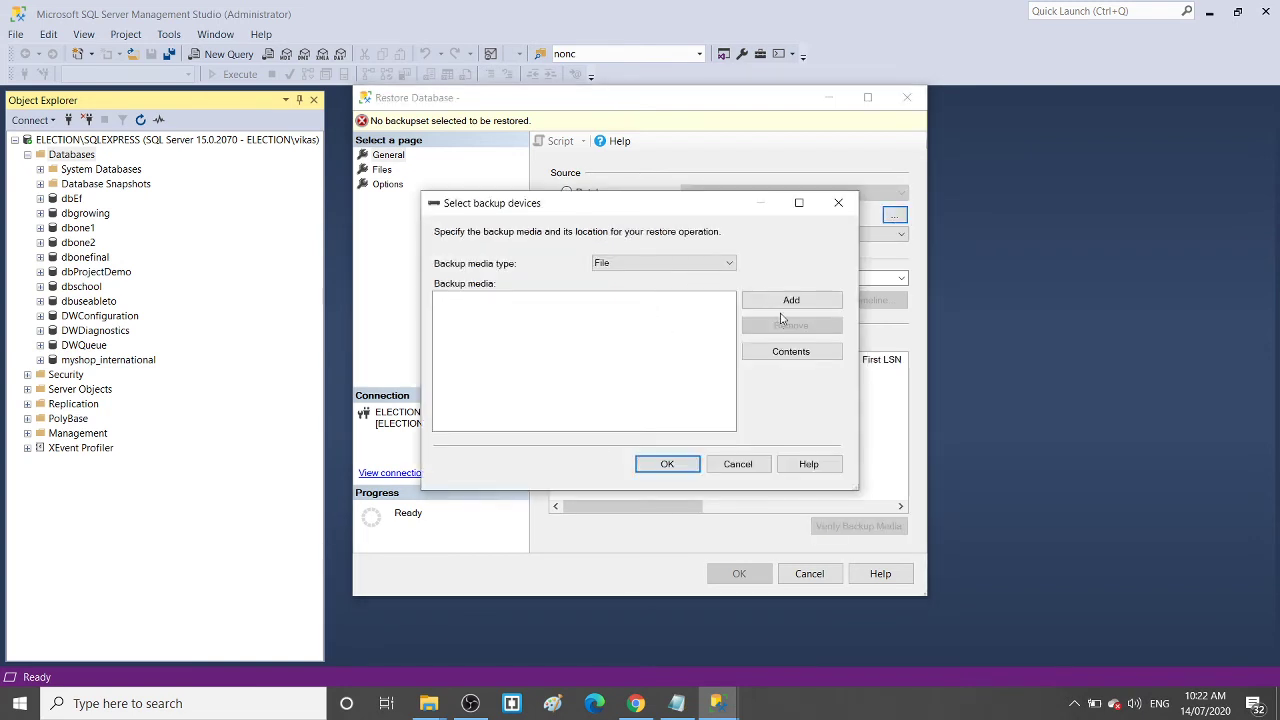
click(838, 205)
click(907, 97)
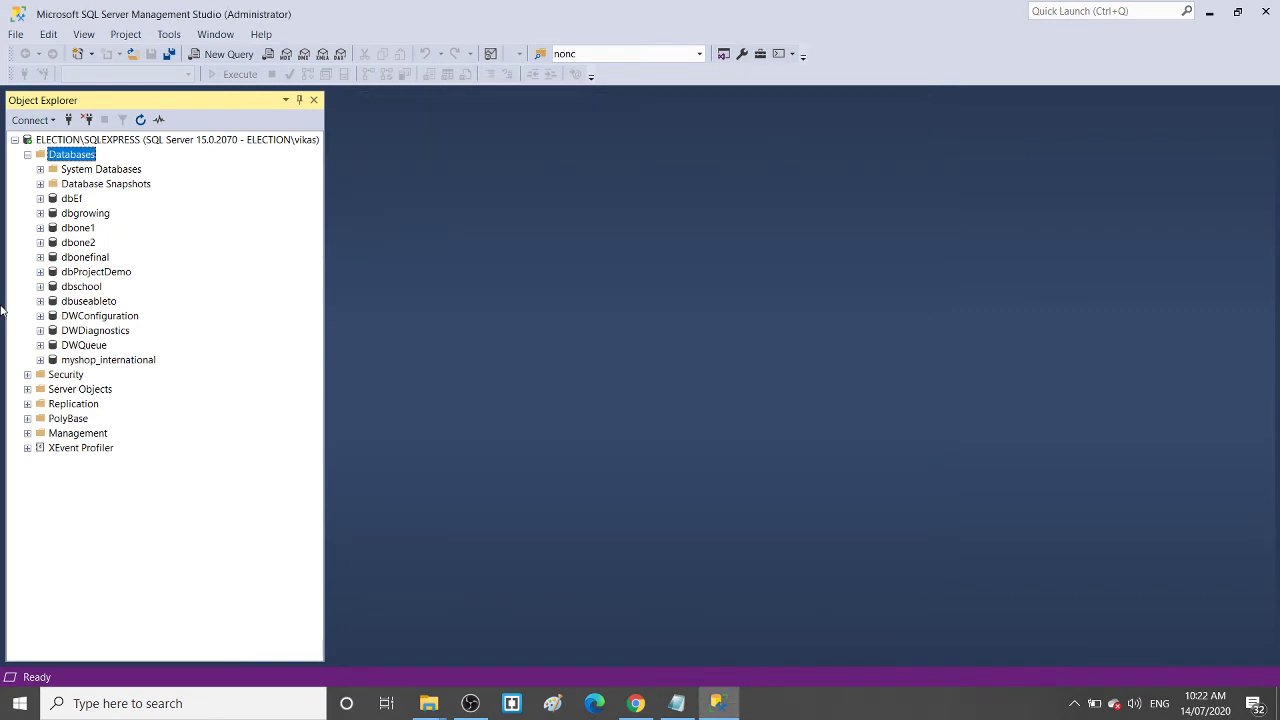
Open a new query on the dbschool database and run "select * from sys.tables" to list its tables
click(78, 300)
click(80, 287)
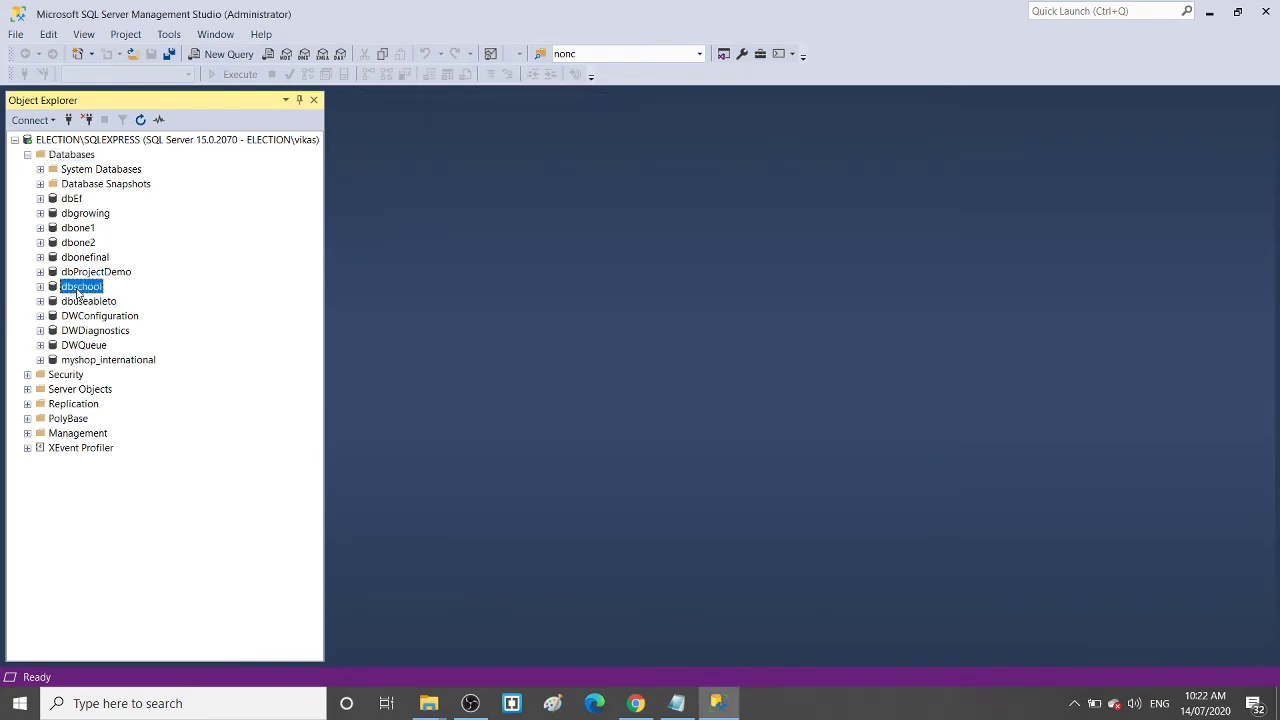
click(229, 54)
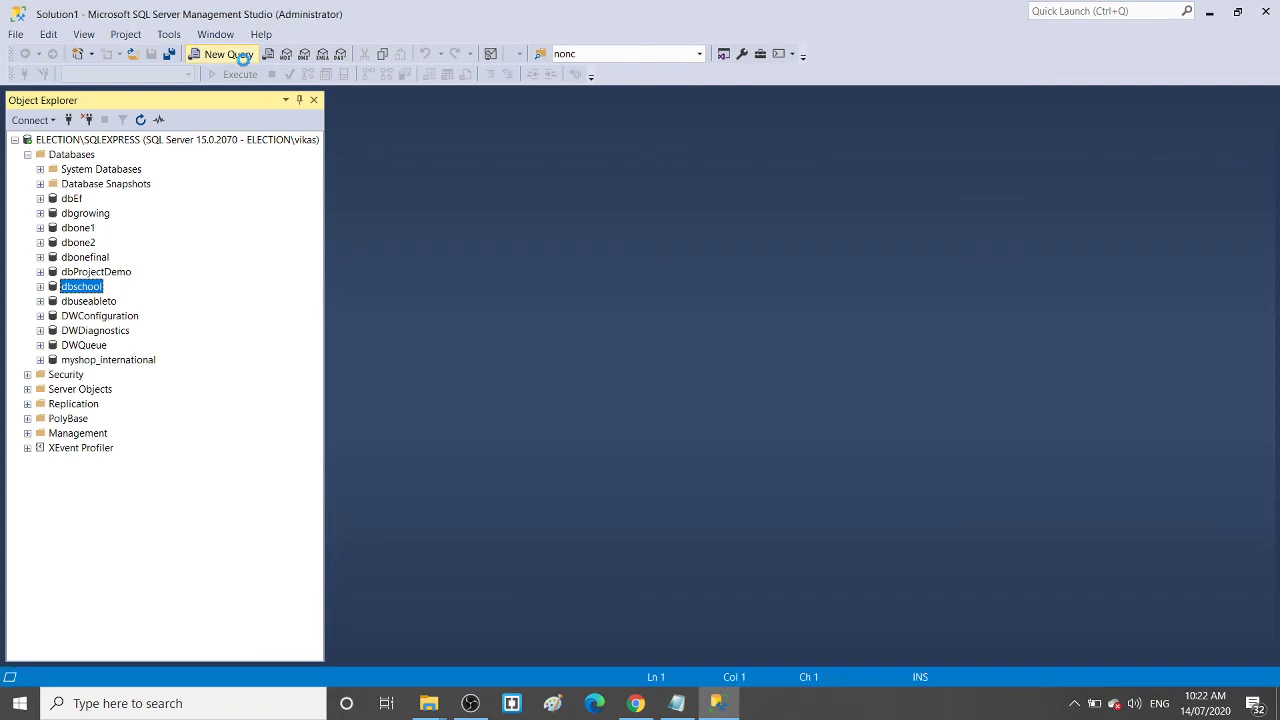
text(select * from)
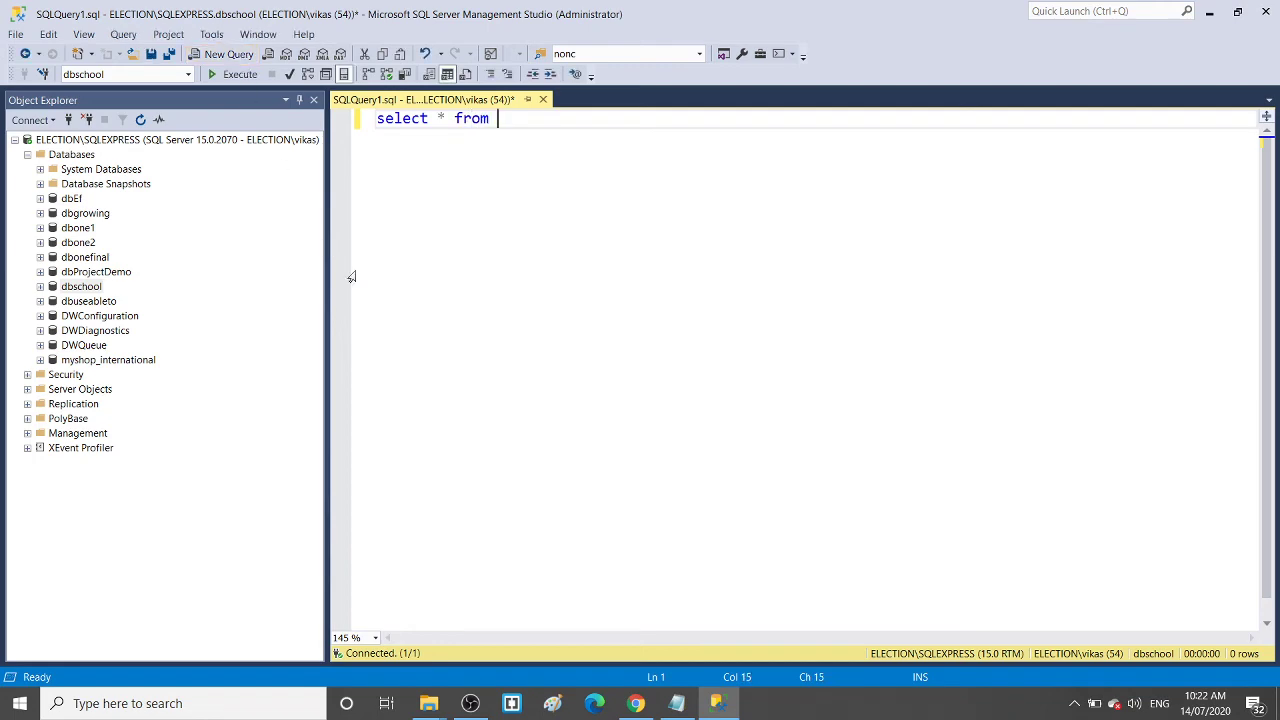
click(470, 703)
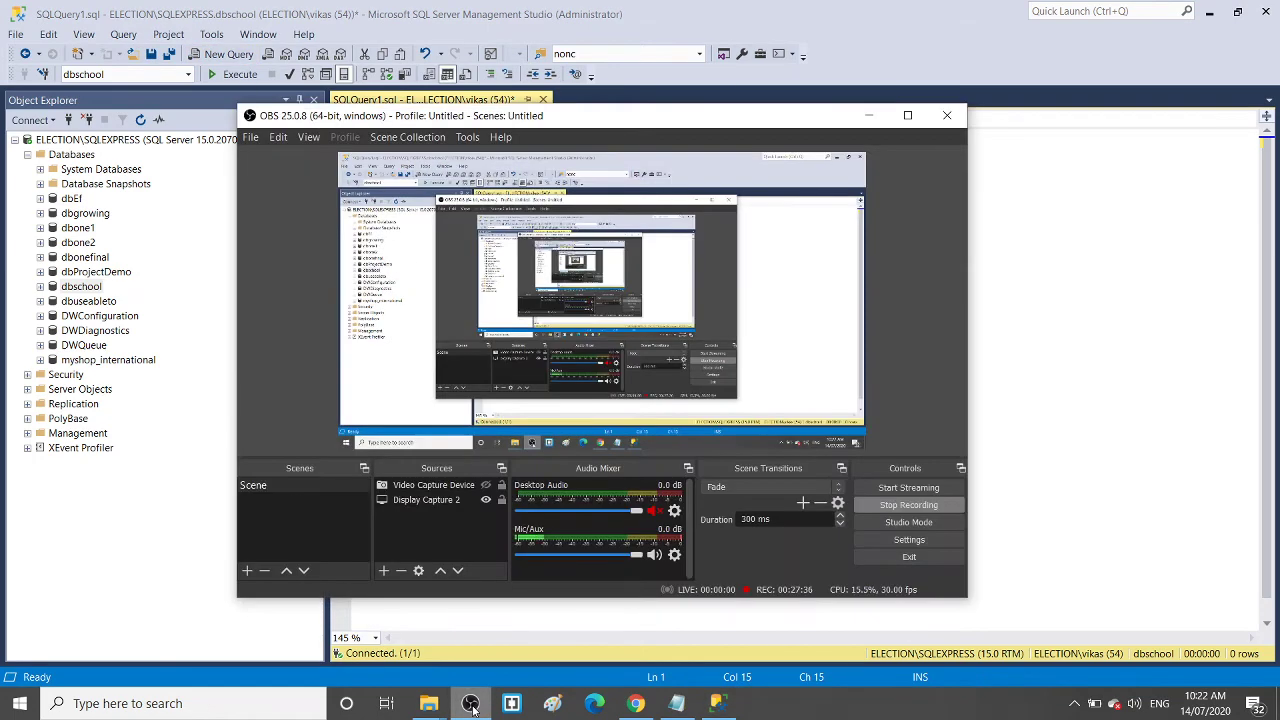
click(470, 703)
text(su)
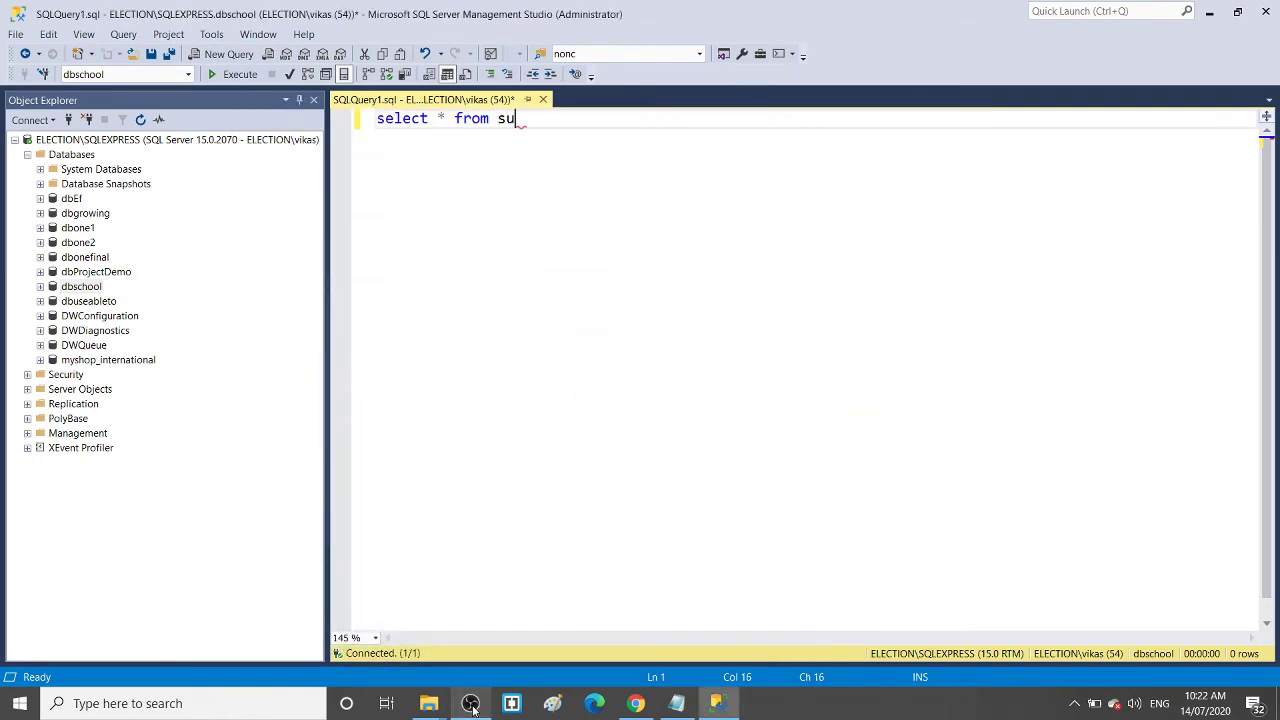
key(BackSpace)
text(ys)
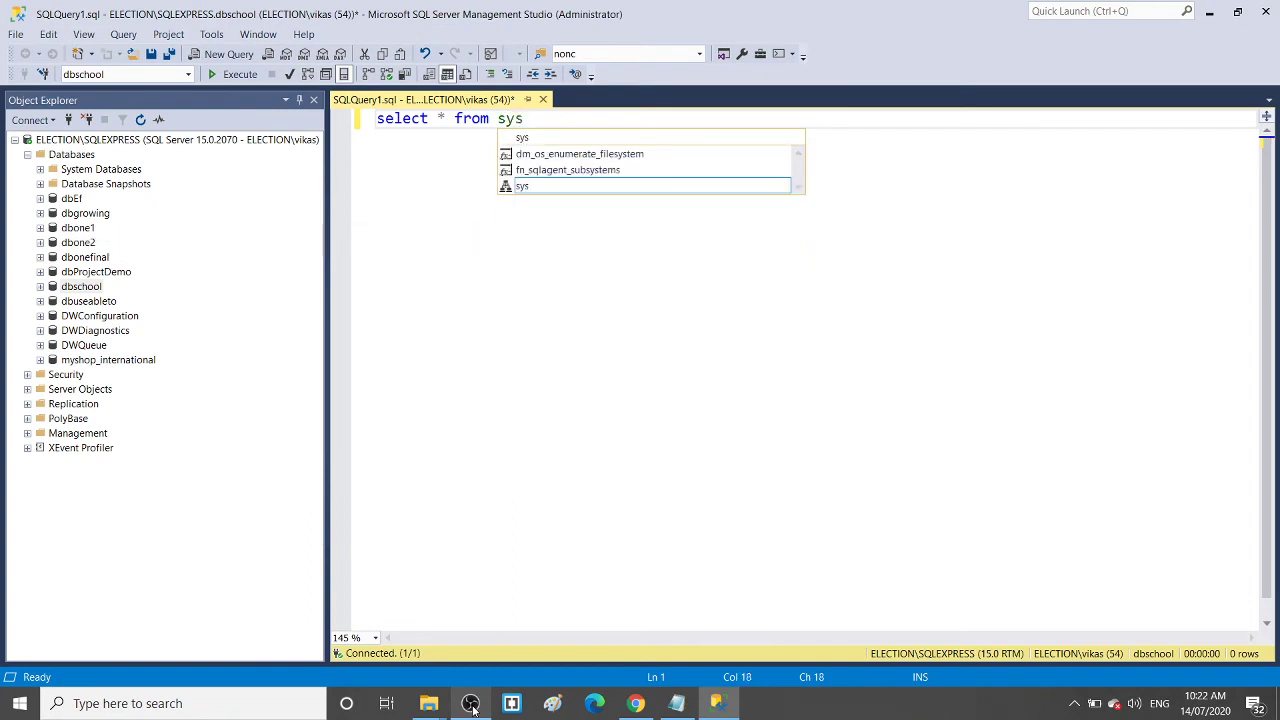
text(.tables)
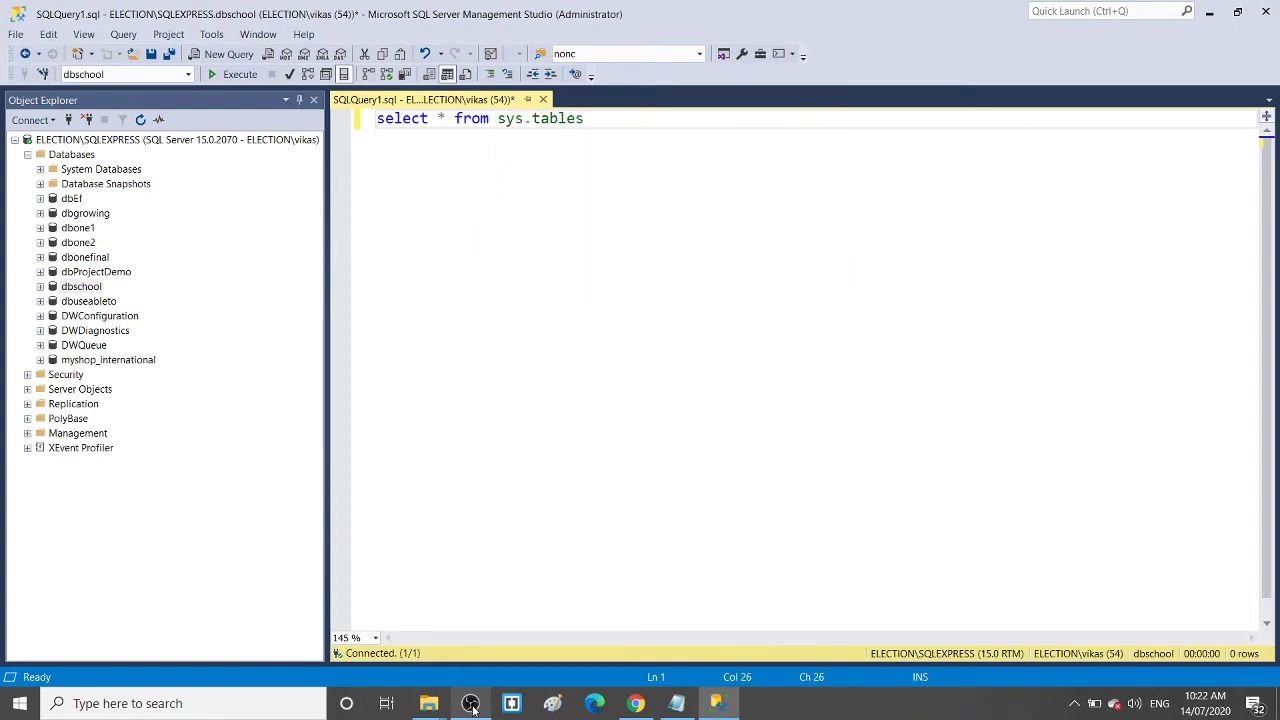
key(F5)
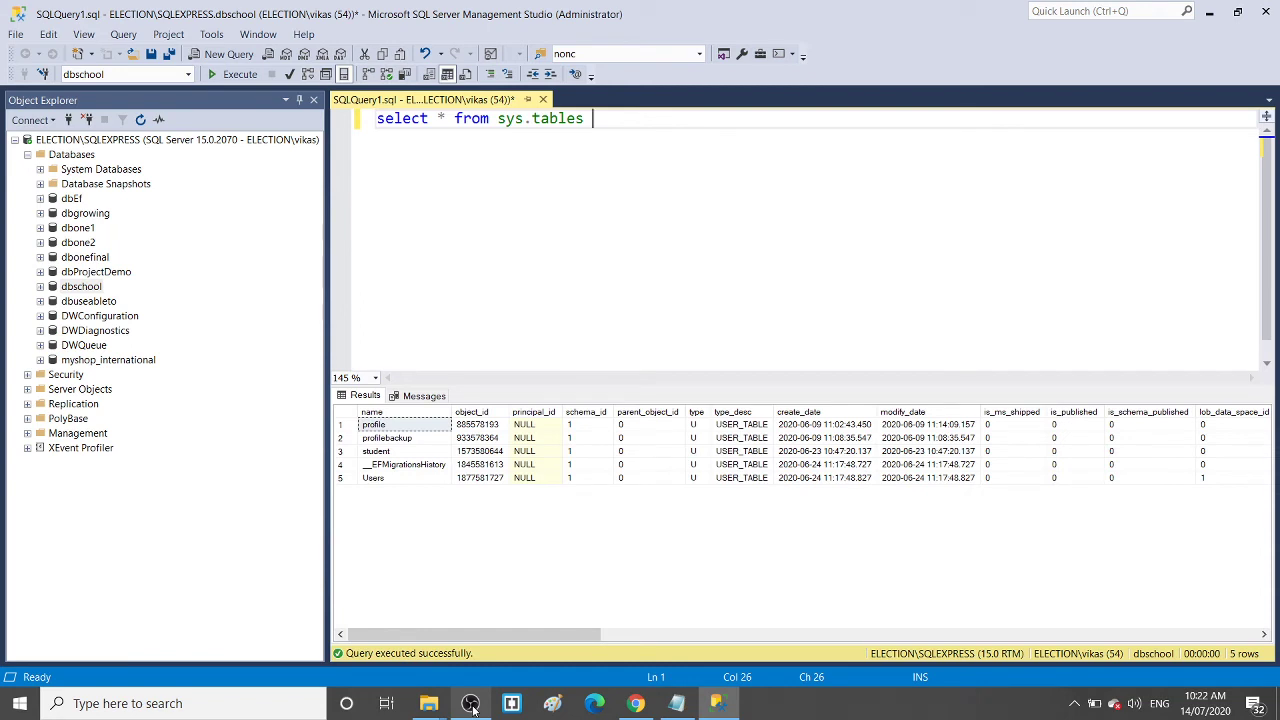
Copy the profile table name from the results into the query and run only "select * from profile"
click(387, 429)
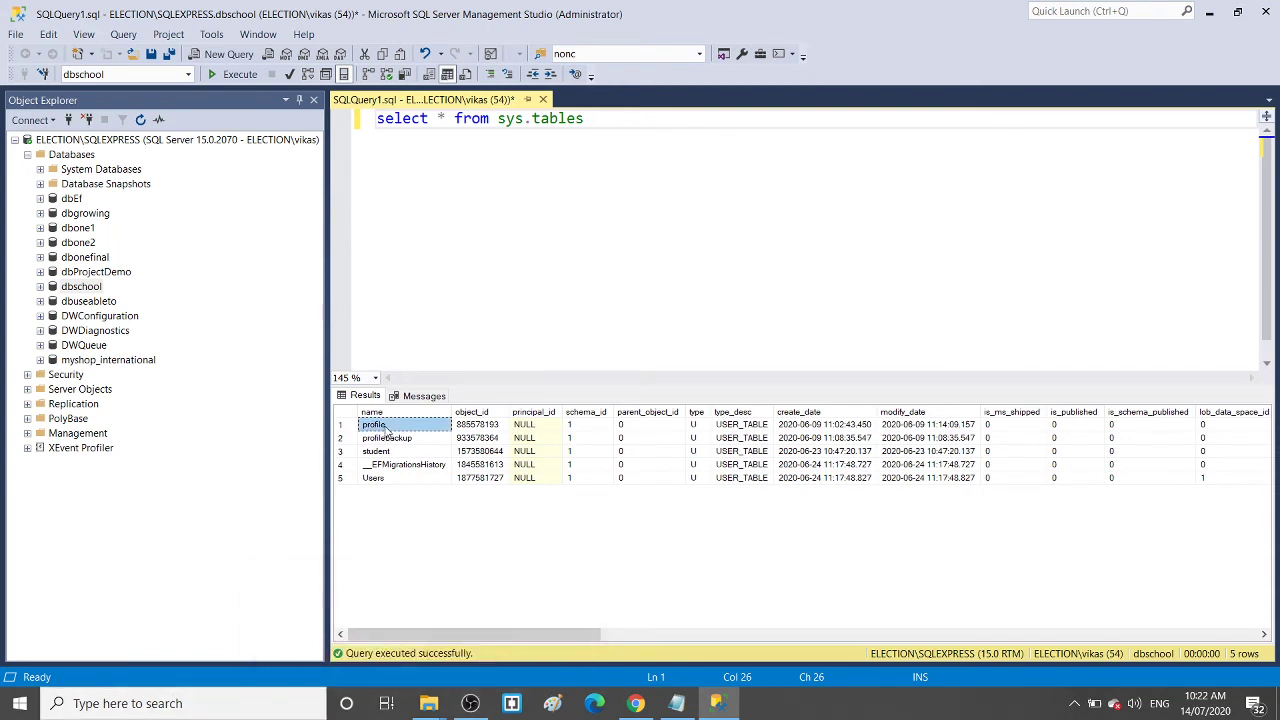
key(ctrl+c)
click(754, 288)
key(Return)
key(Return)
key(ctrl+v)
key(Return)
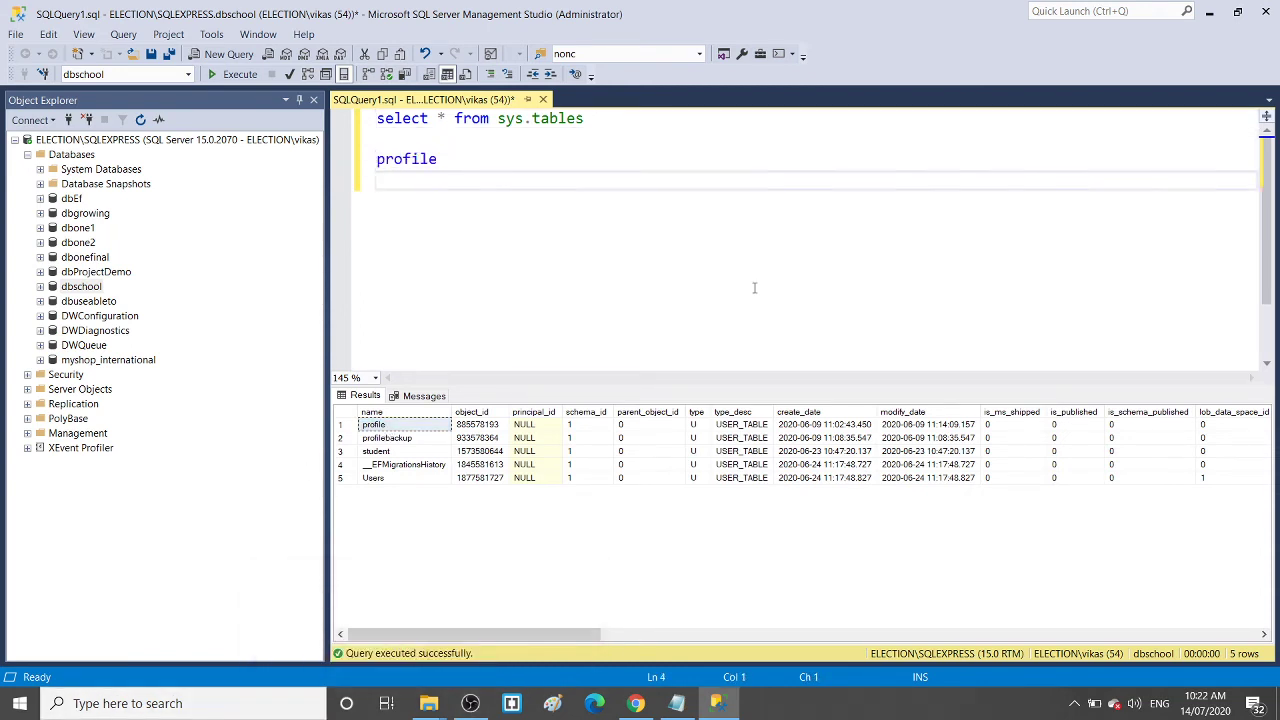
key(Up)
text(select * fro )
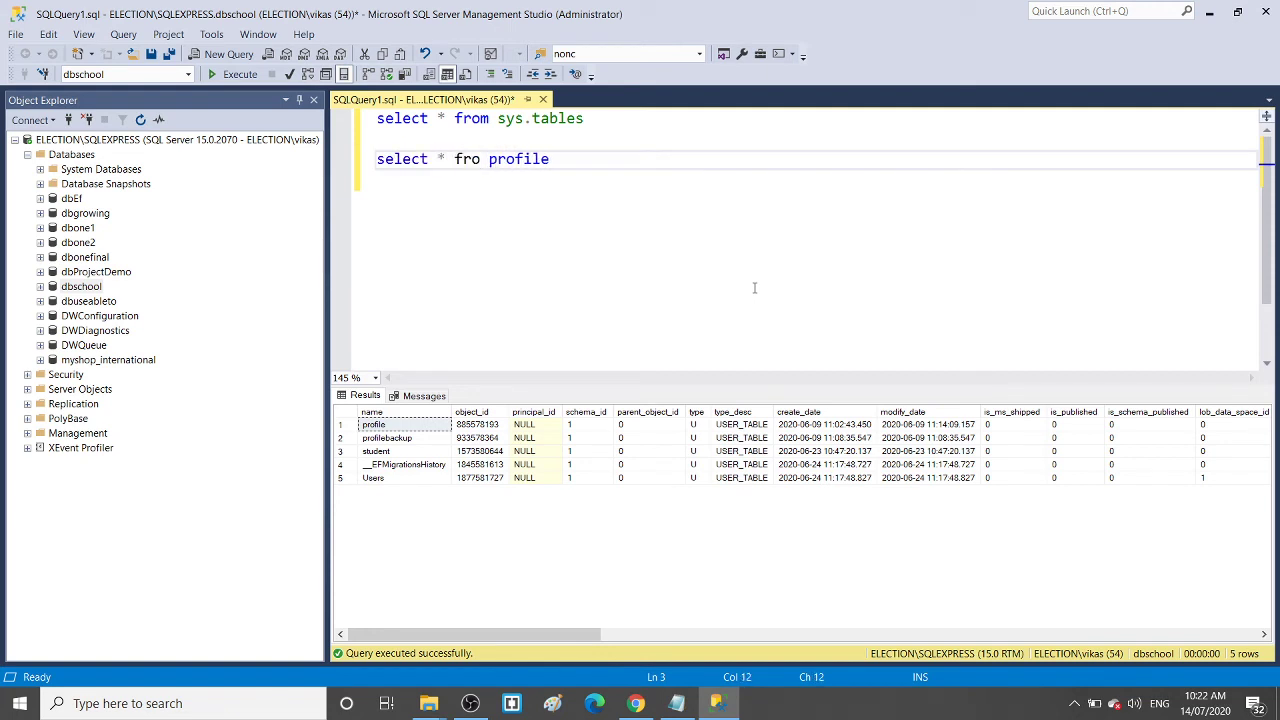
text(m)
key(End)
key(shift+Home)
key(F5)
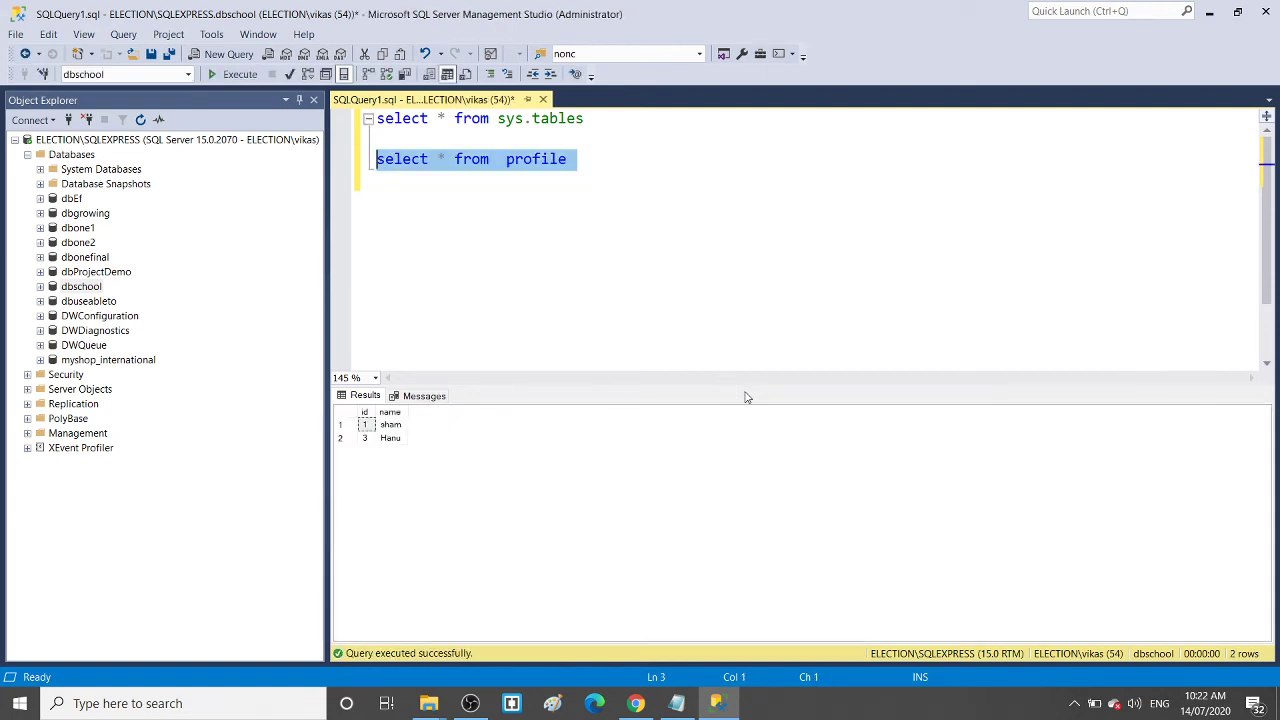
Close the query window without saving its changes
click(870, 234)
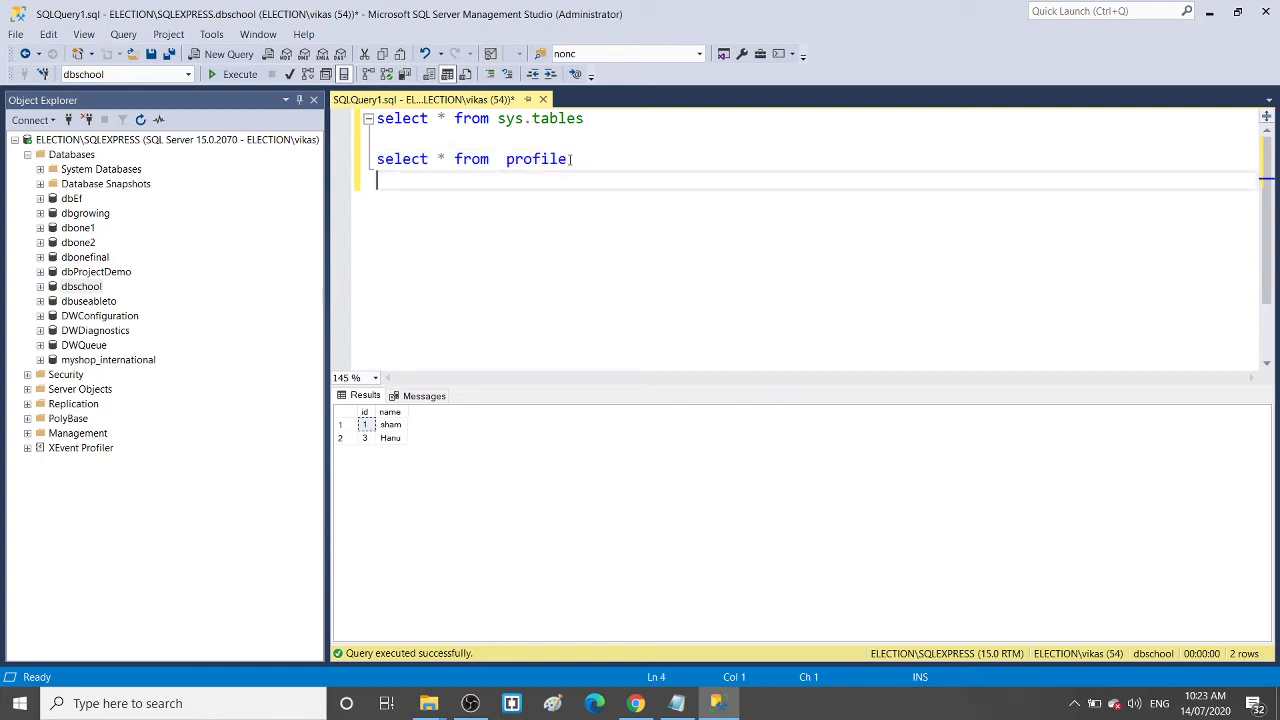
click(543, 99)
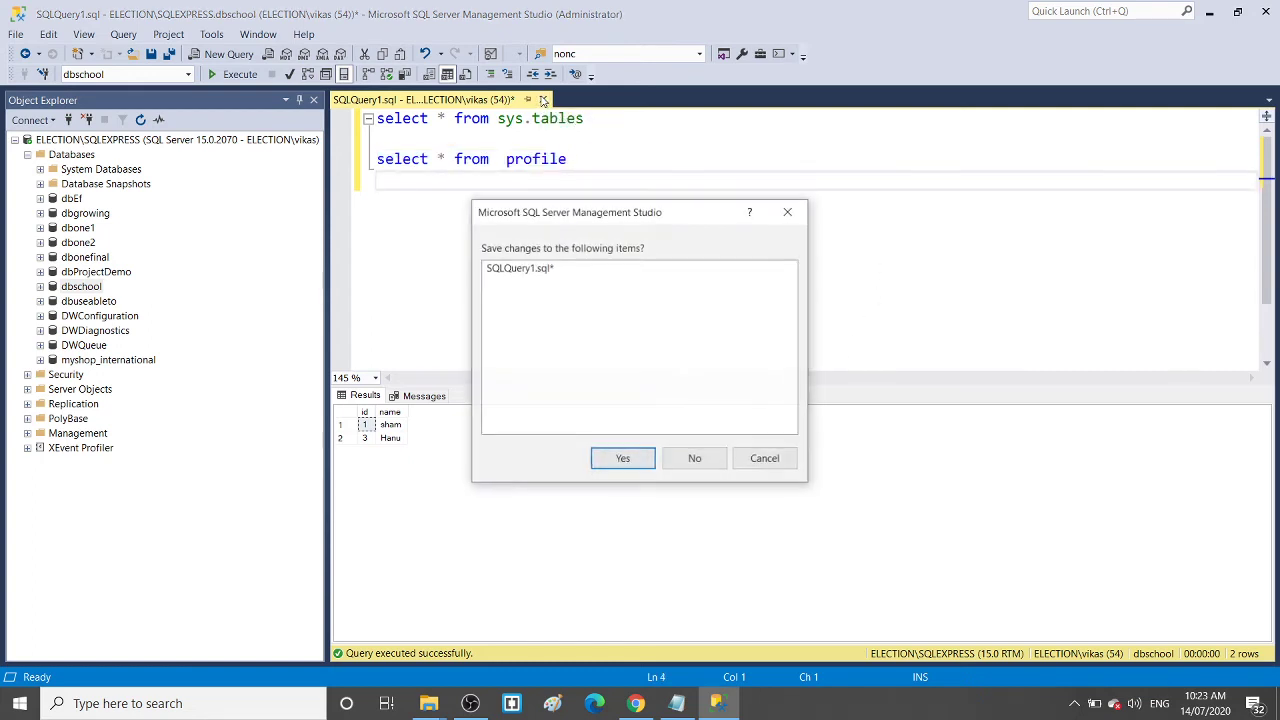
click(680, 456)
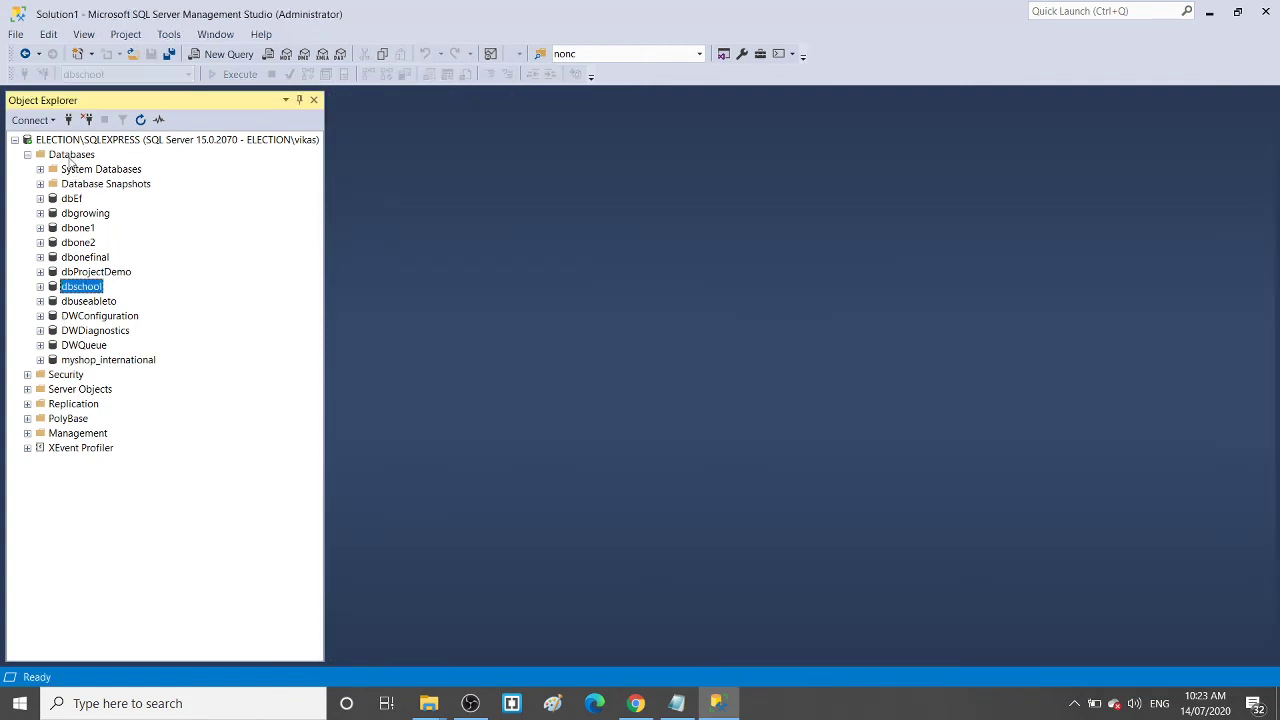
click(72, 156)
right_click(72, 157)
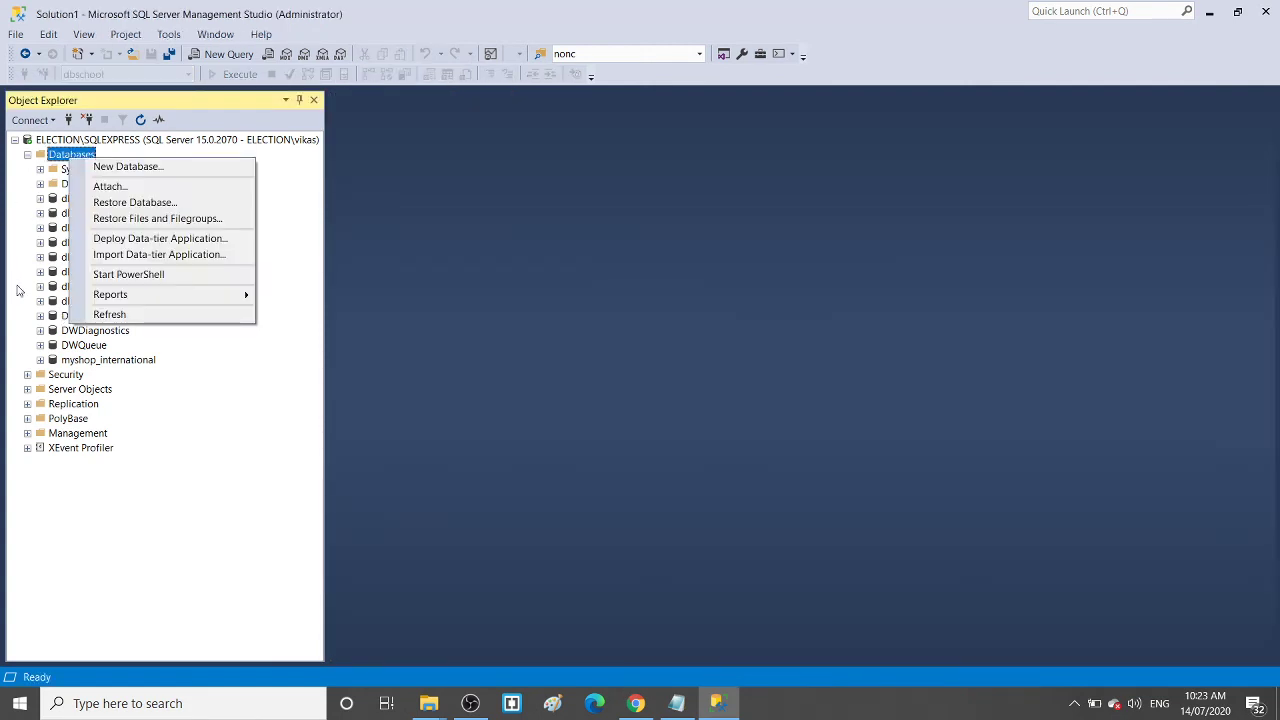
Run "sp_helpdb dbschool" in a new query on dbschool and widen the filename column to show the full file paths
click(67, 289)
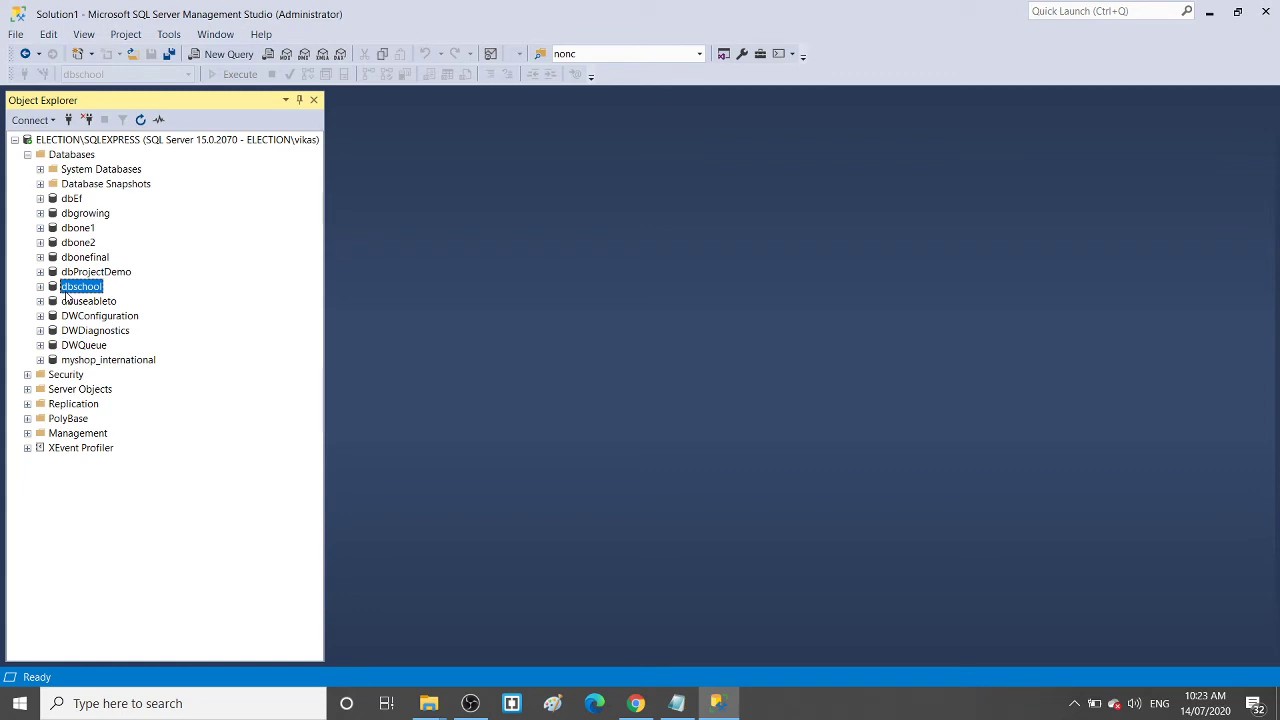
click(219, 55)
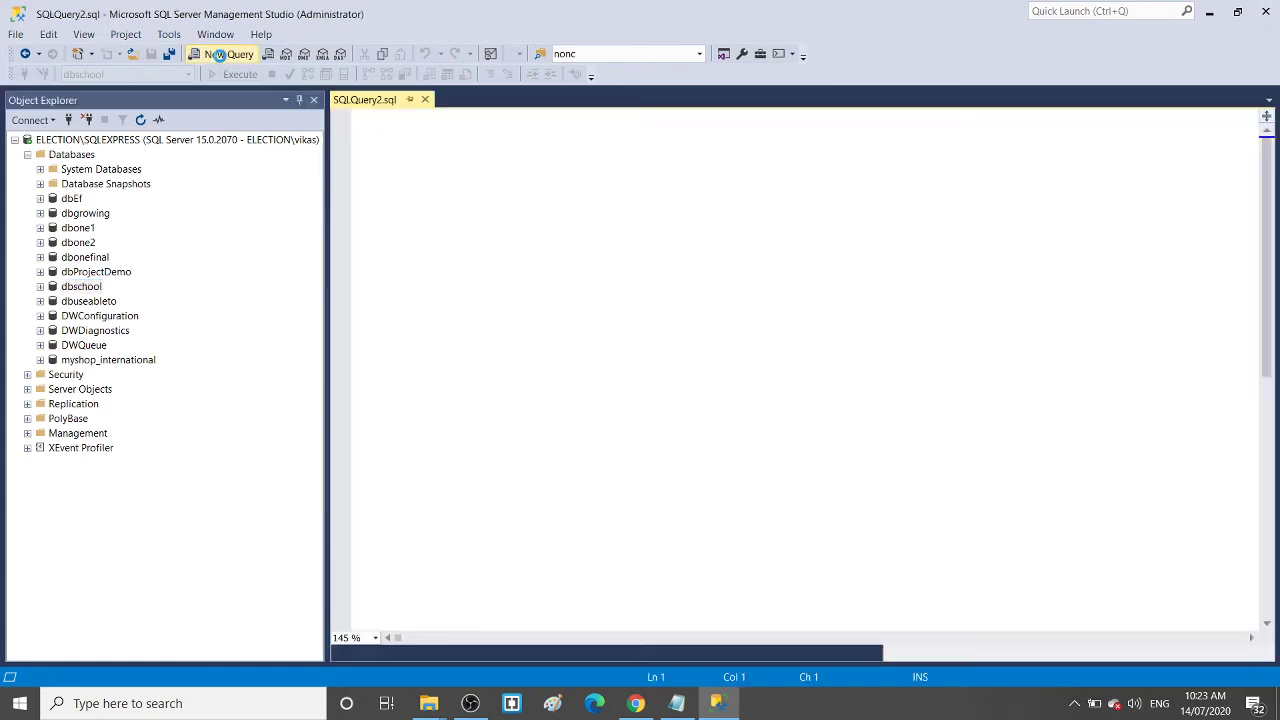
text(sp)
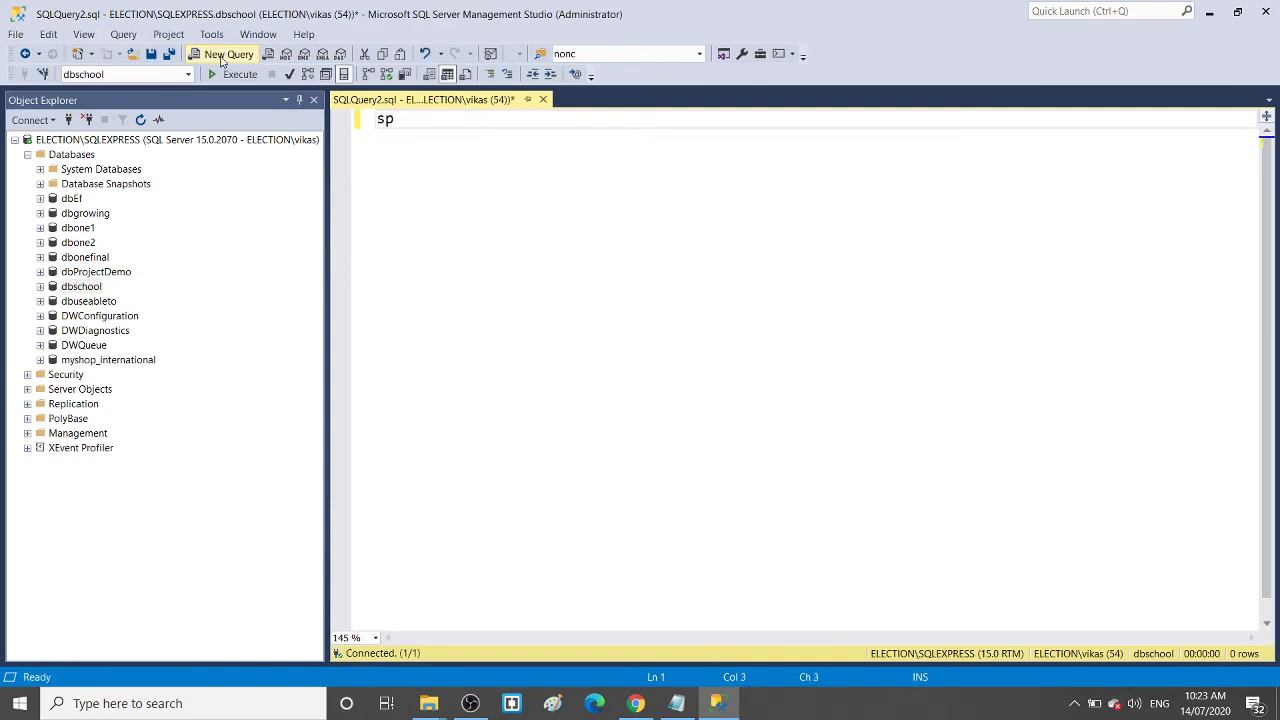
text(_helpdb)
key(Home)
key(Return)
key(Right)
key(Right)
key(Right)
key(Right)
key(Right)
key(Right)
key(Right)
key(Right)
key(Right)
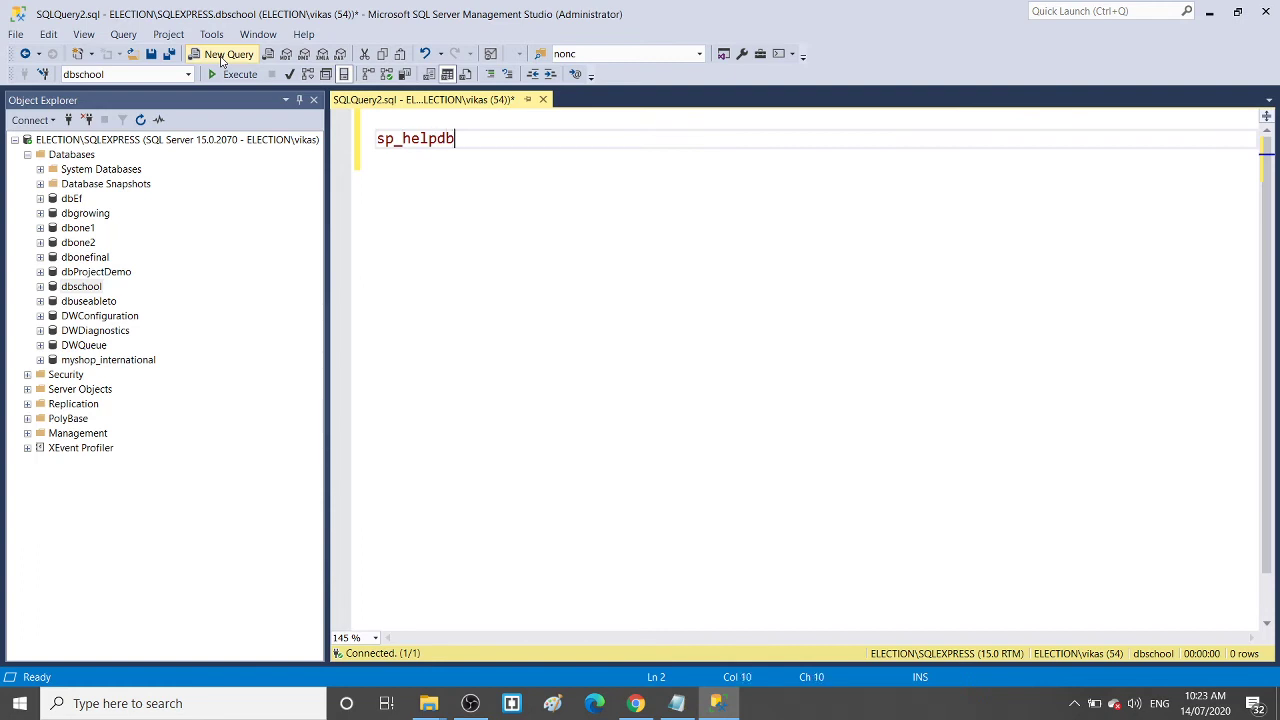
text(dbschool)
key(ctrl+shift+Home)
key(F5)
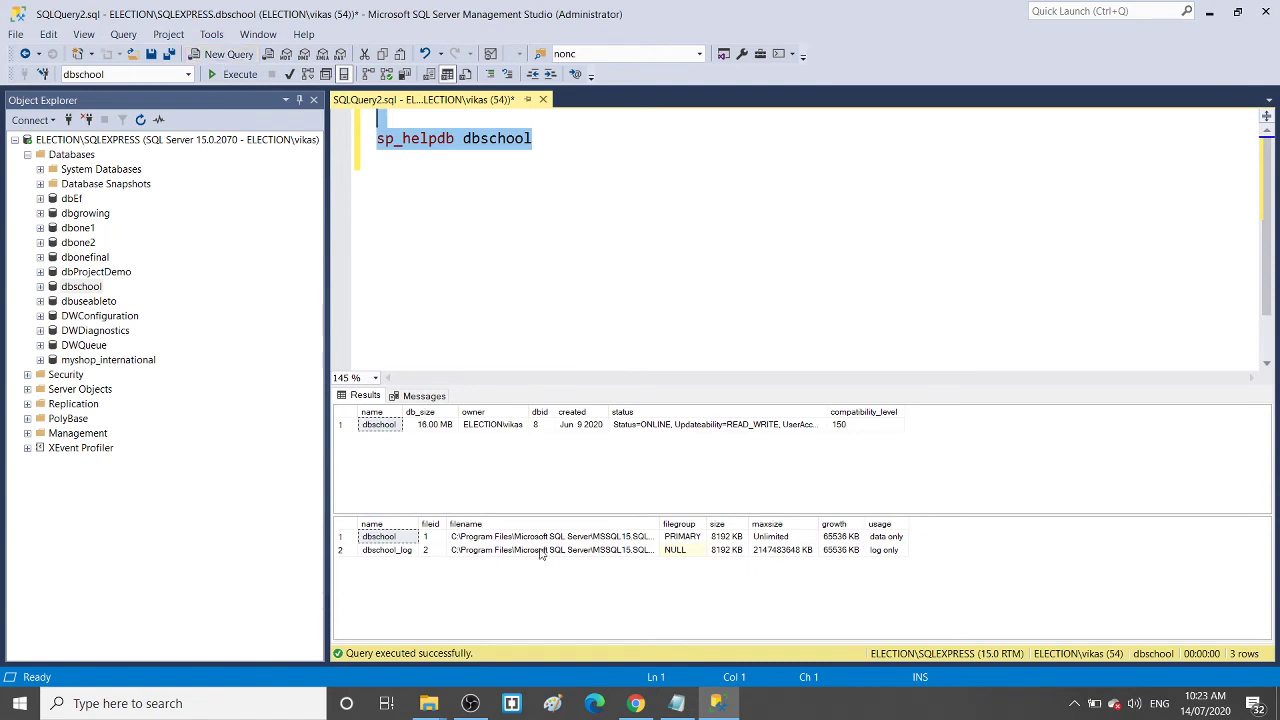
drag(660, 524, 935, 520)
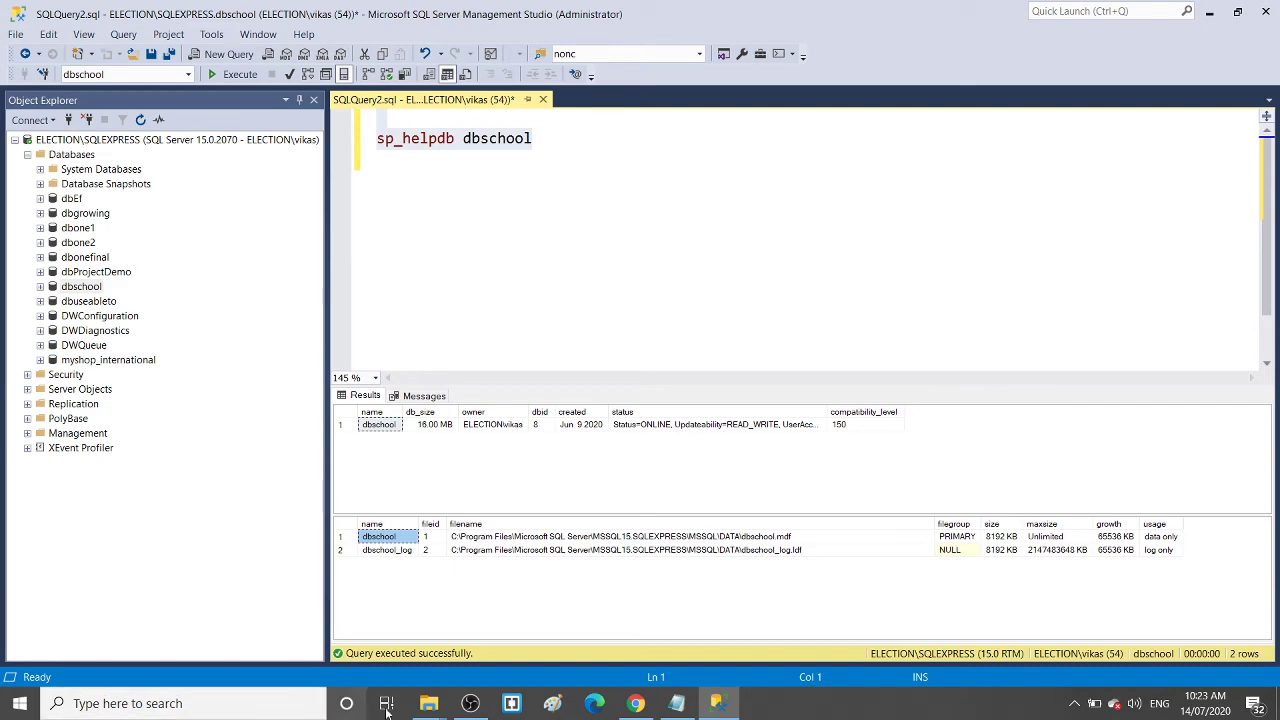
Switch to the DATA folder in File Explorer and copy the dbschool and dbschool_log files
mouse_move(428, 703)
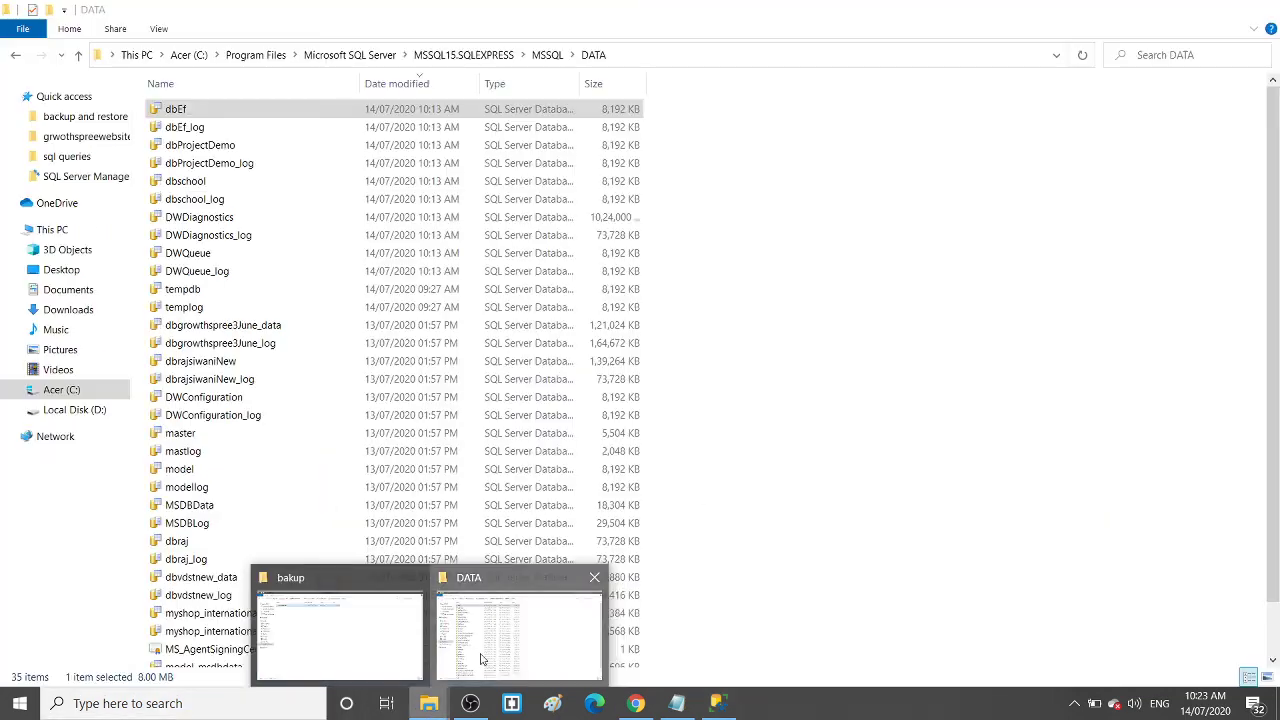
click(518, 630)
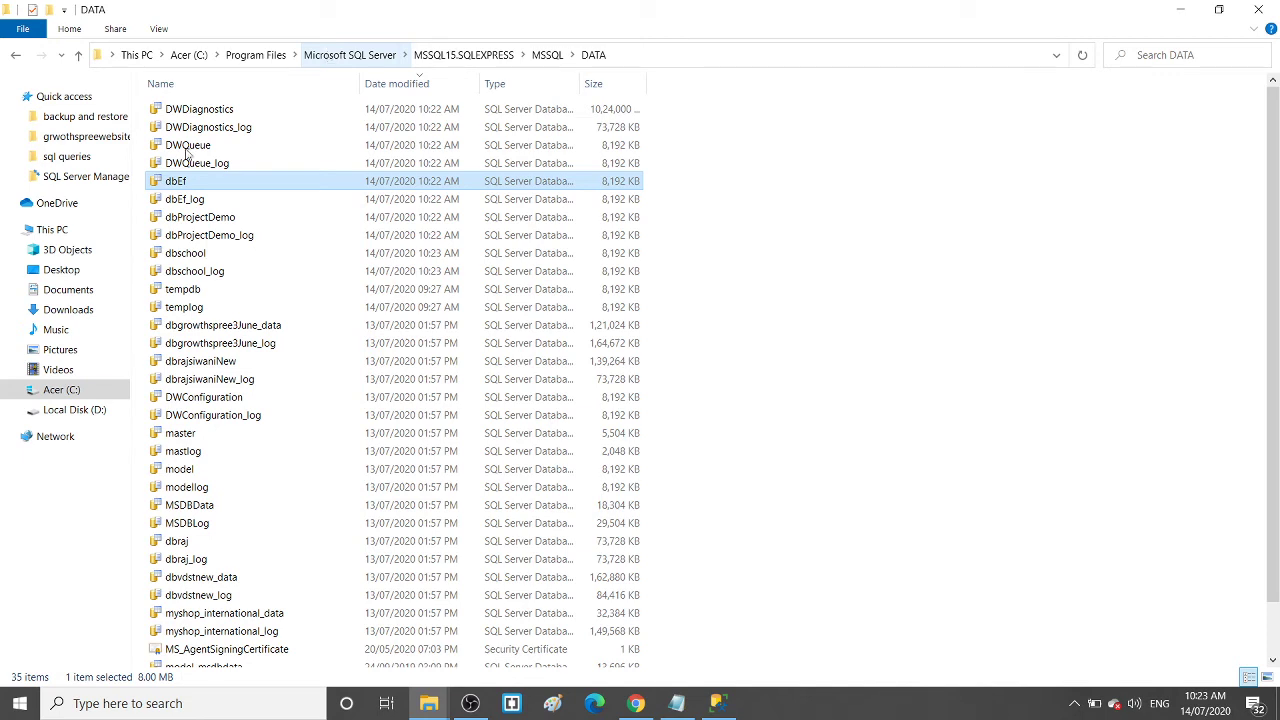
click(176, 490)
key(Down)
key(Down)
key(Down)
key(Down)
key(Down)
key(Down)
key(Down)
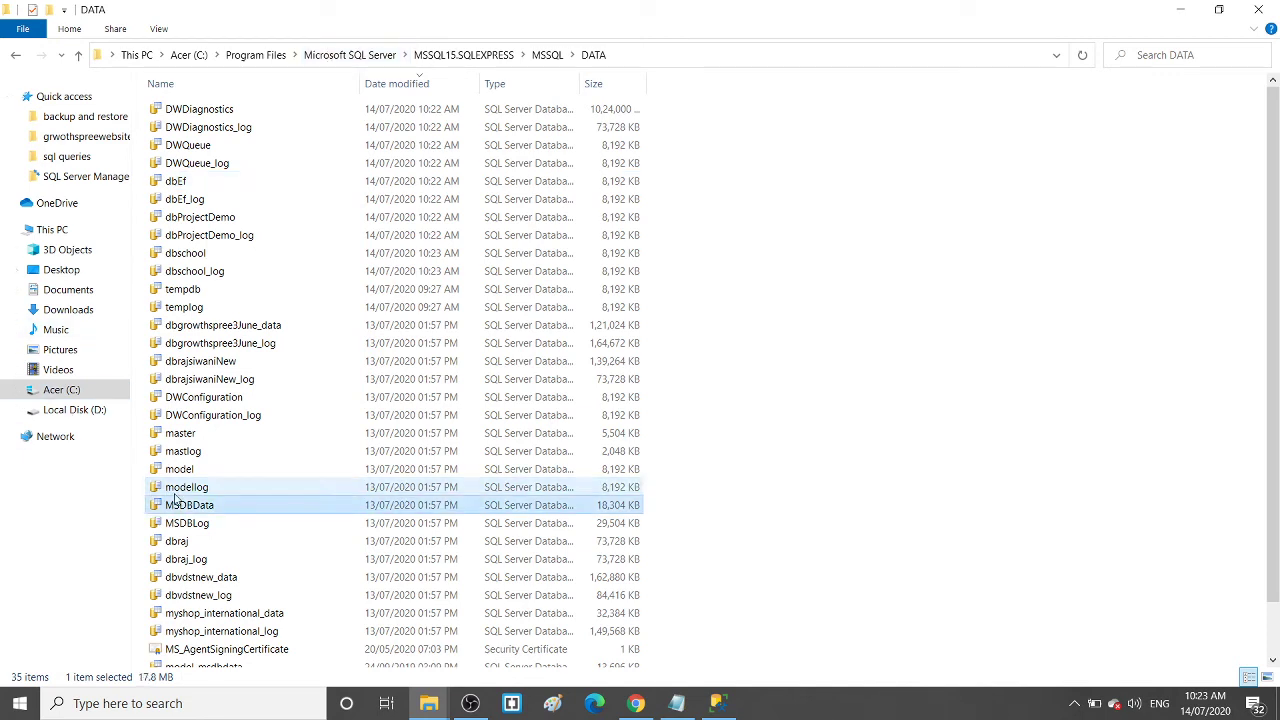
click(173, 271)
key(shift+Up)
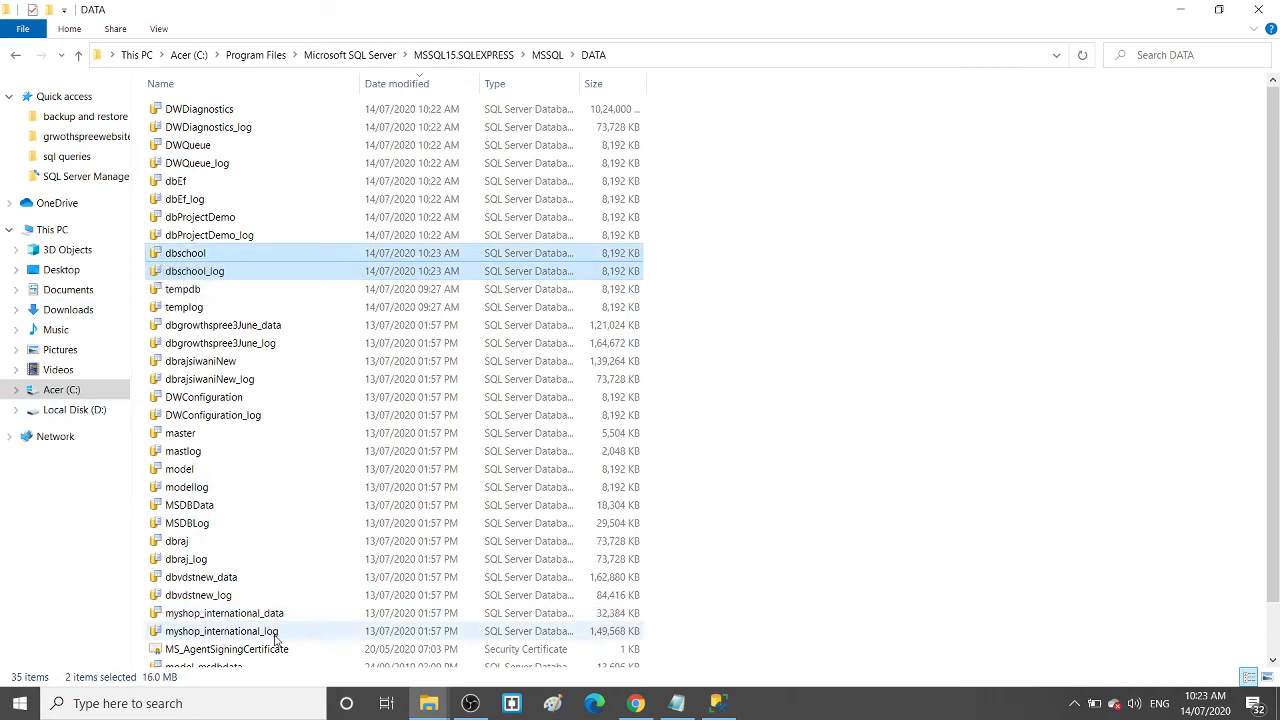
Try to paste both dbschool files into the bakup folder with administrator permission, retry once and skip the files
mouse_move(431, 707)
click(352, 640)
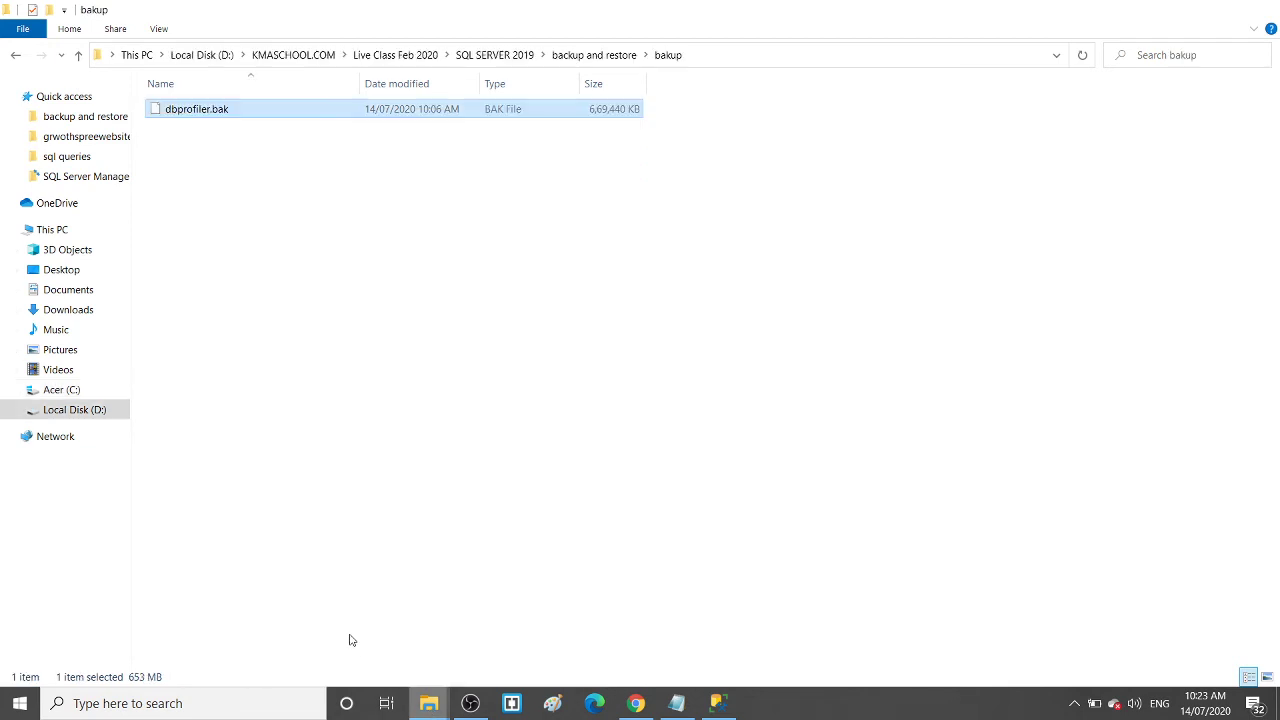
click(545, 233)
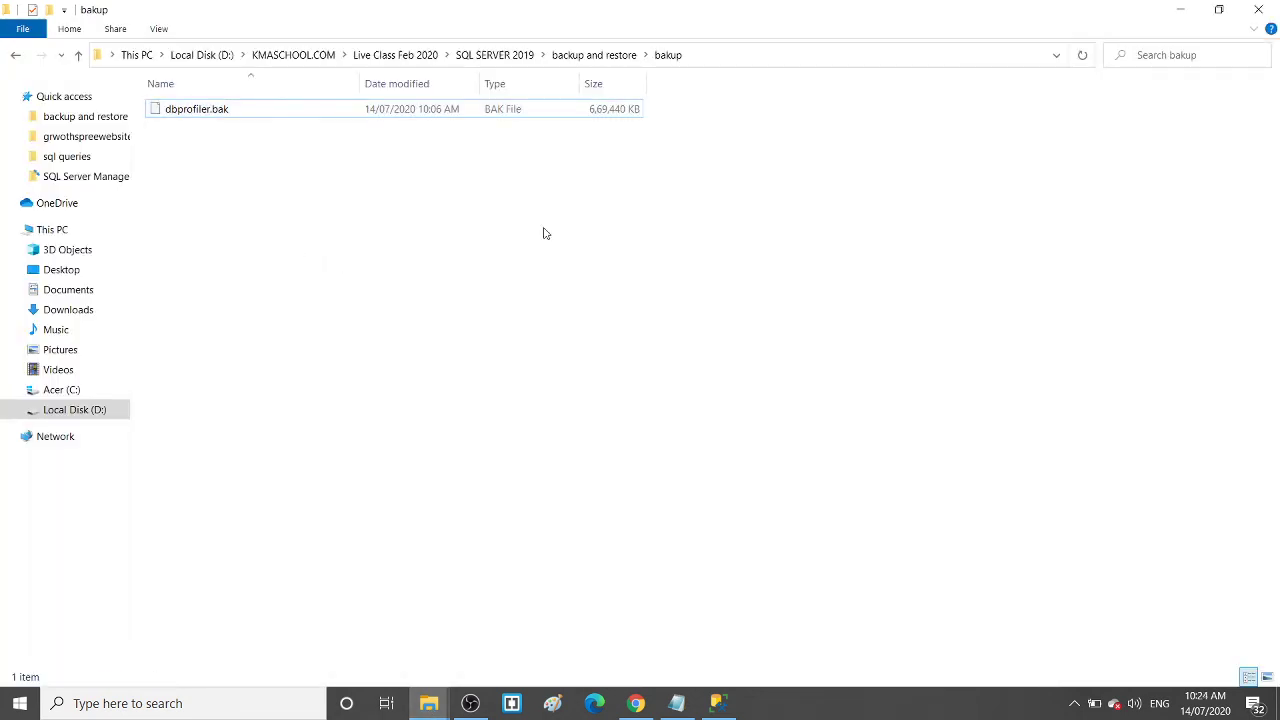
key(ctrl+v)
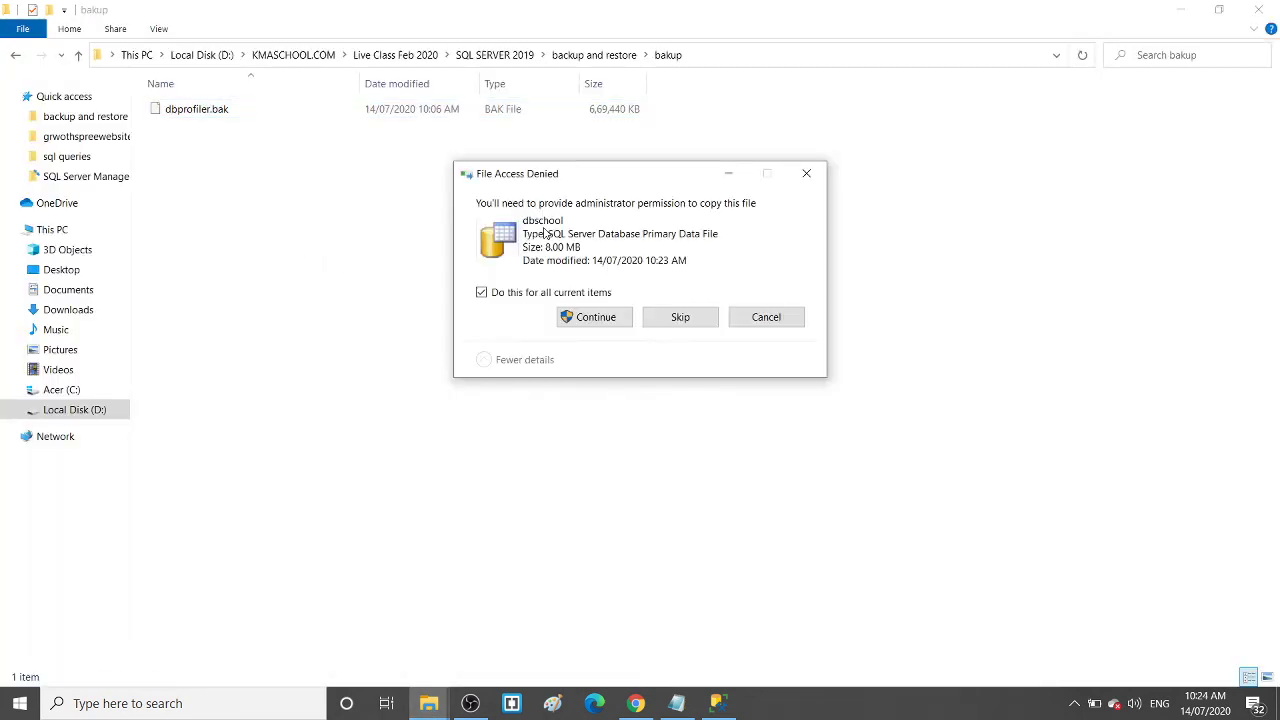
click(614, 326)
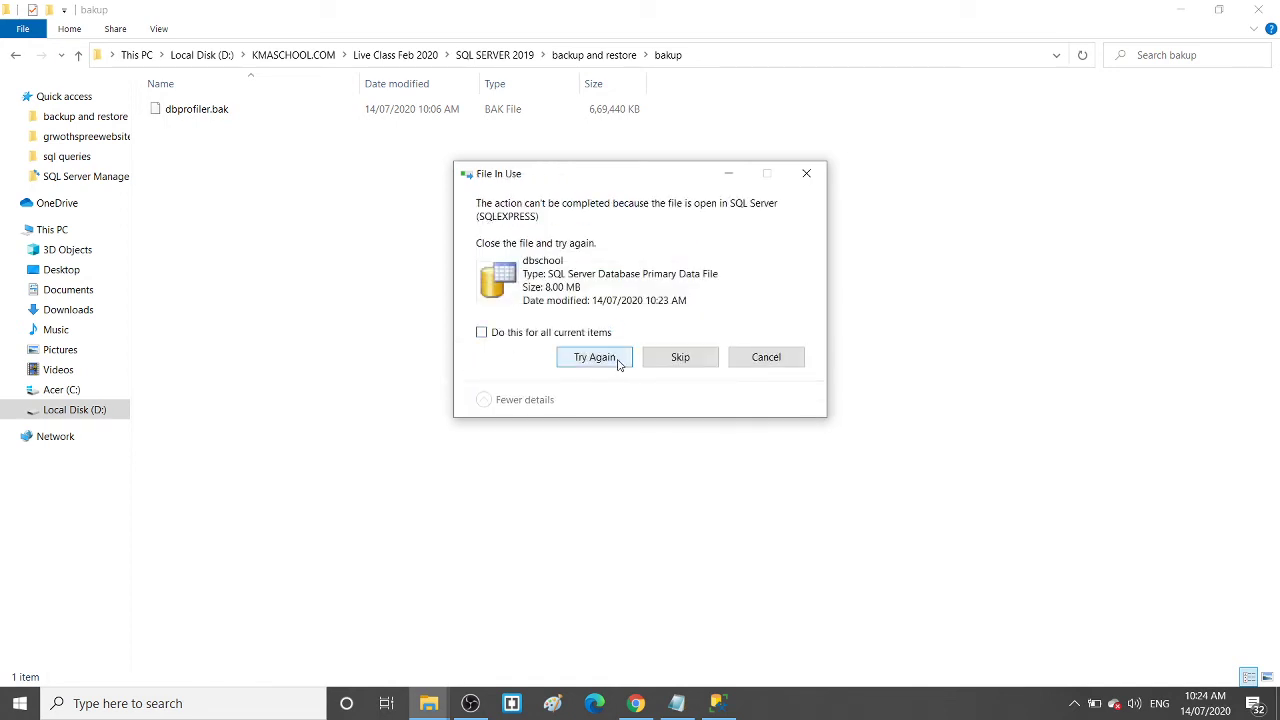
click(616, 362)
click(660, 360)
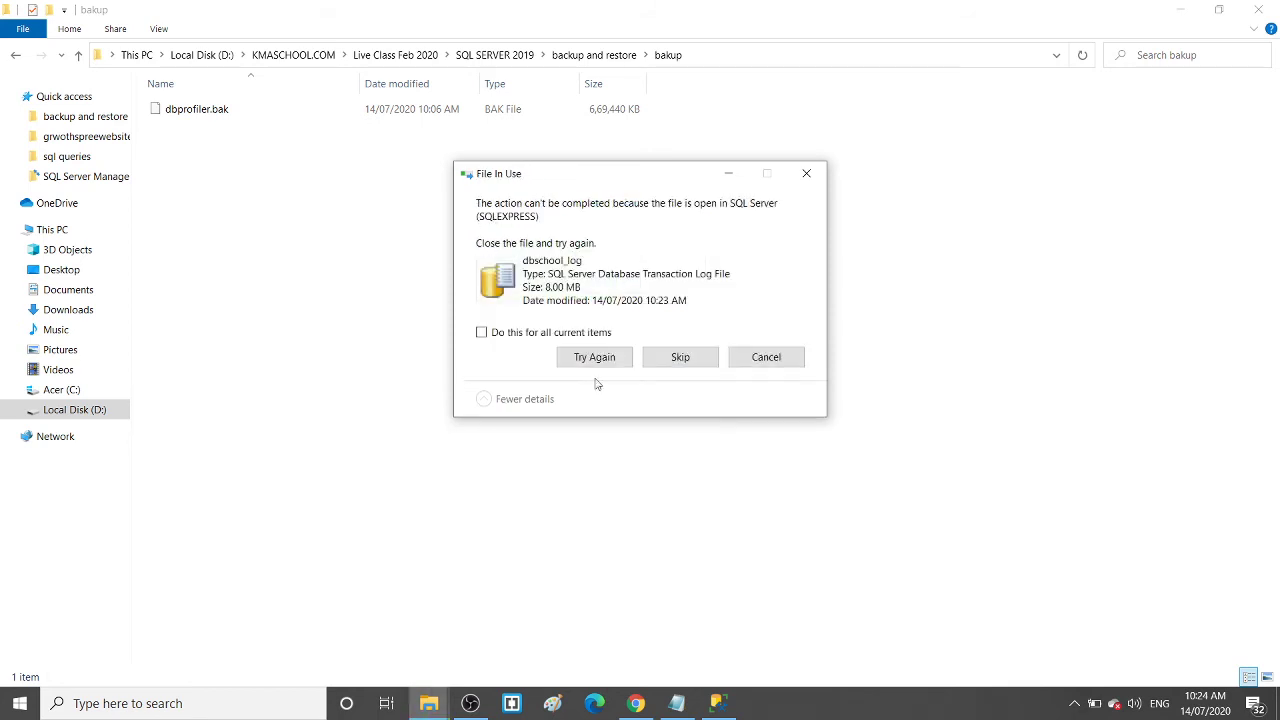
click(701, 363)
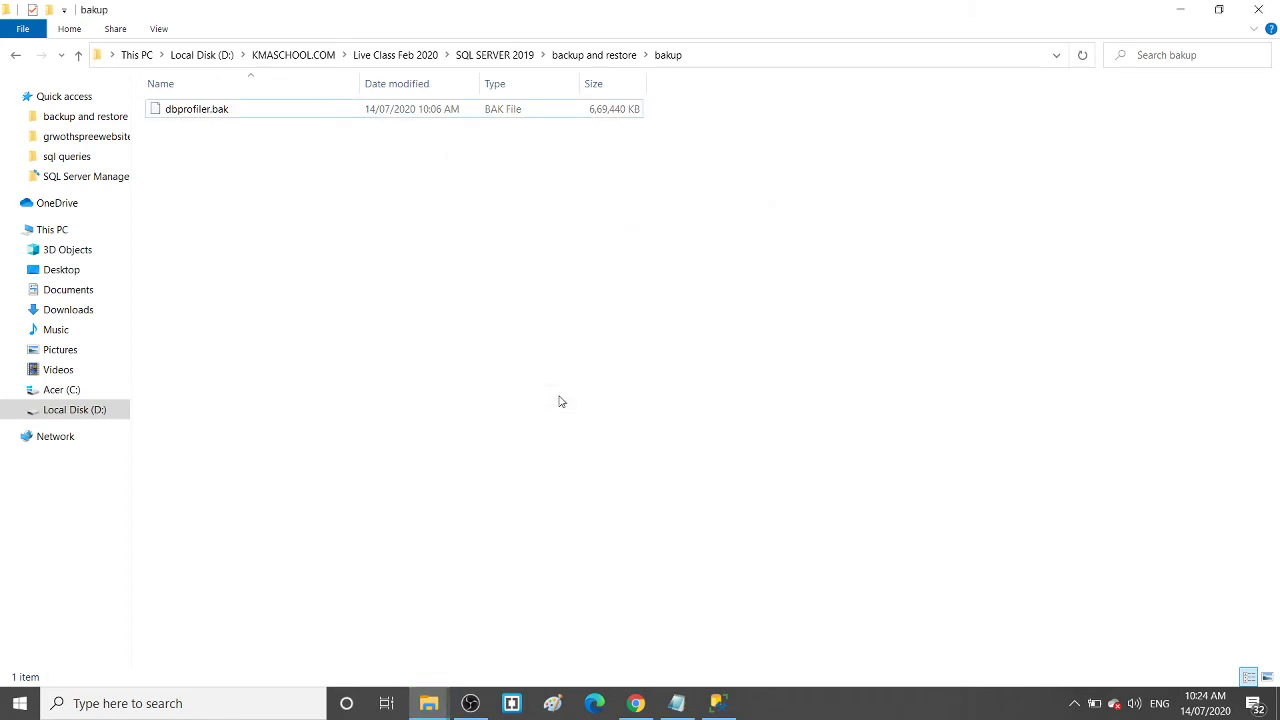
Switch to SQL Server Management Studio and close the sp_helpdb query window without saving its changes
click(717, 705)
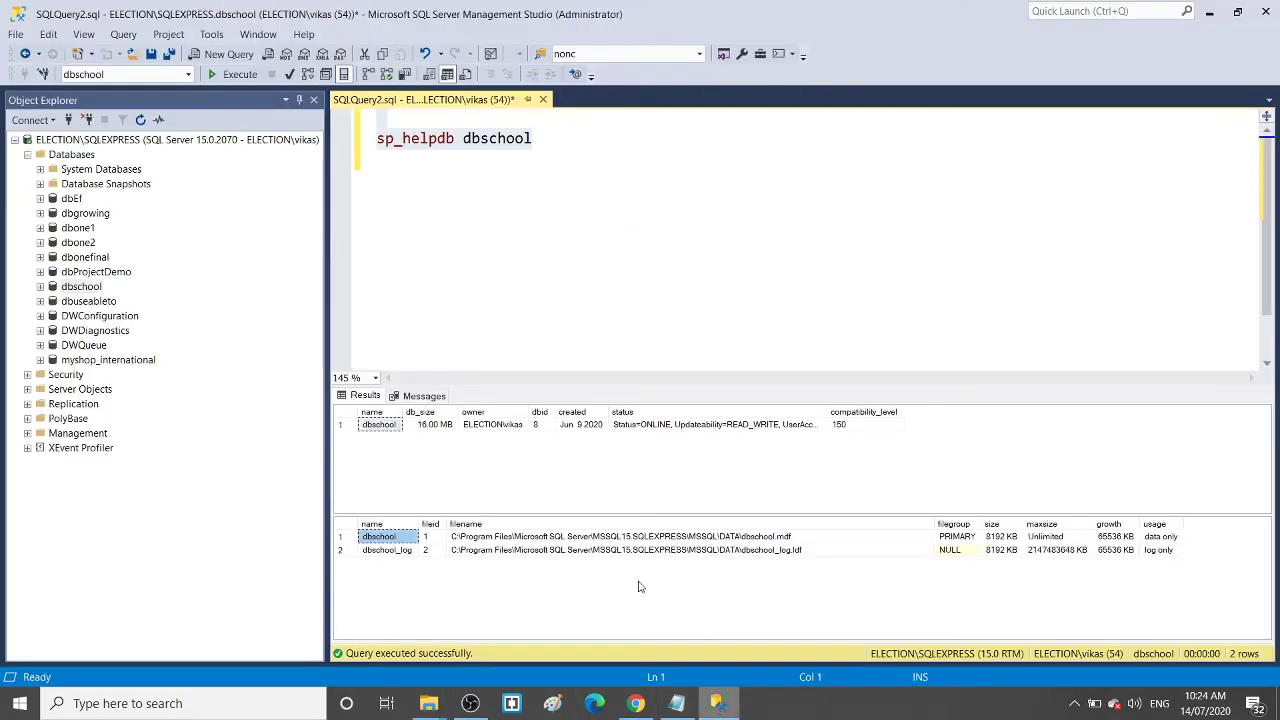
click(531, 286)
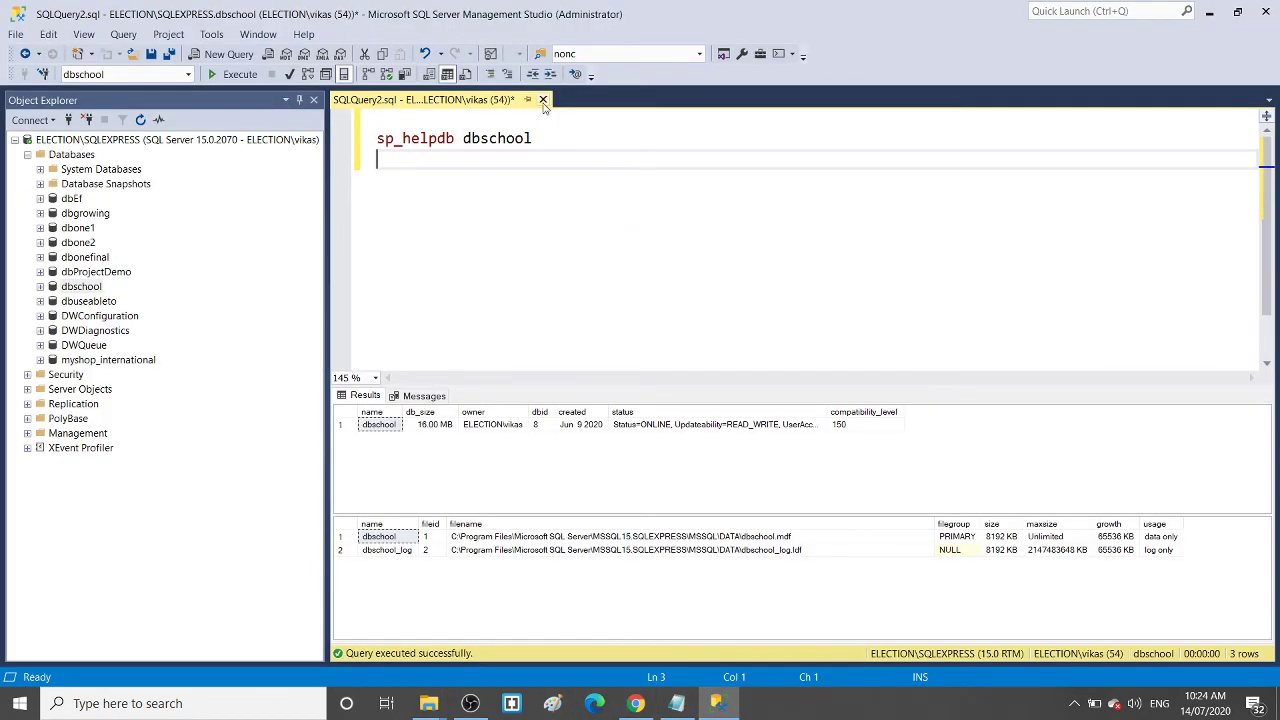
click(543, 99)
click(695, 459)
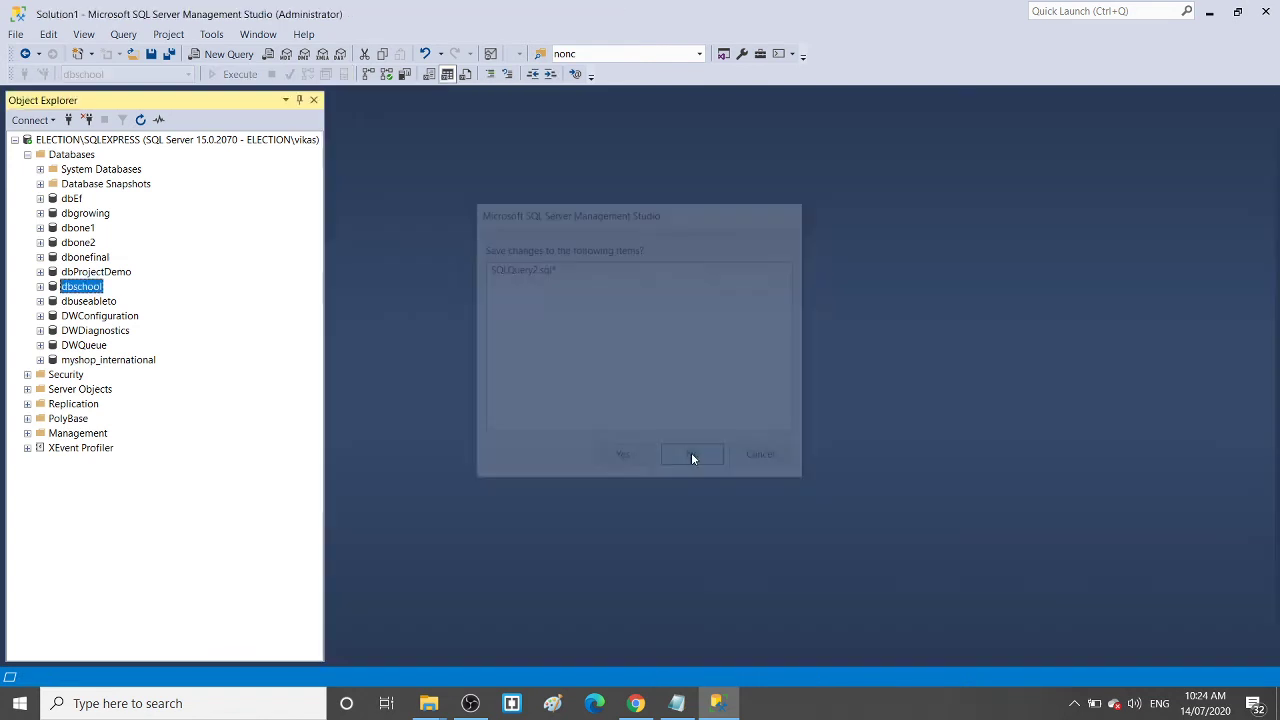
Switch to the bakup folder in File Explorer and paste the dbschool and dbschool_log files, granting administrator permission for each
key(alt+Tab)
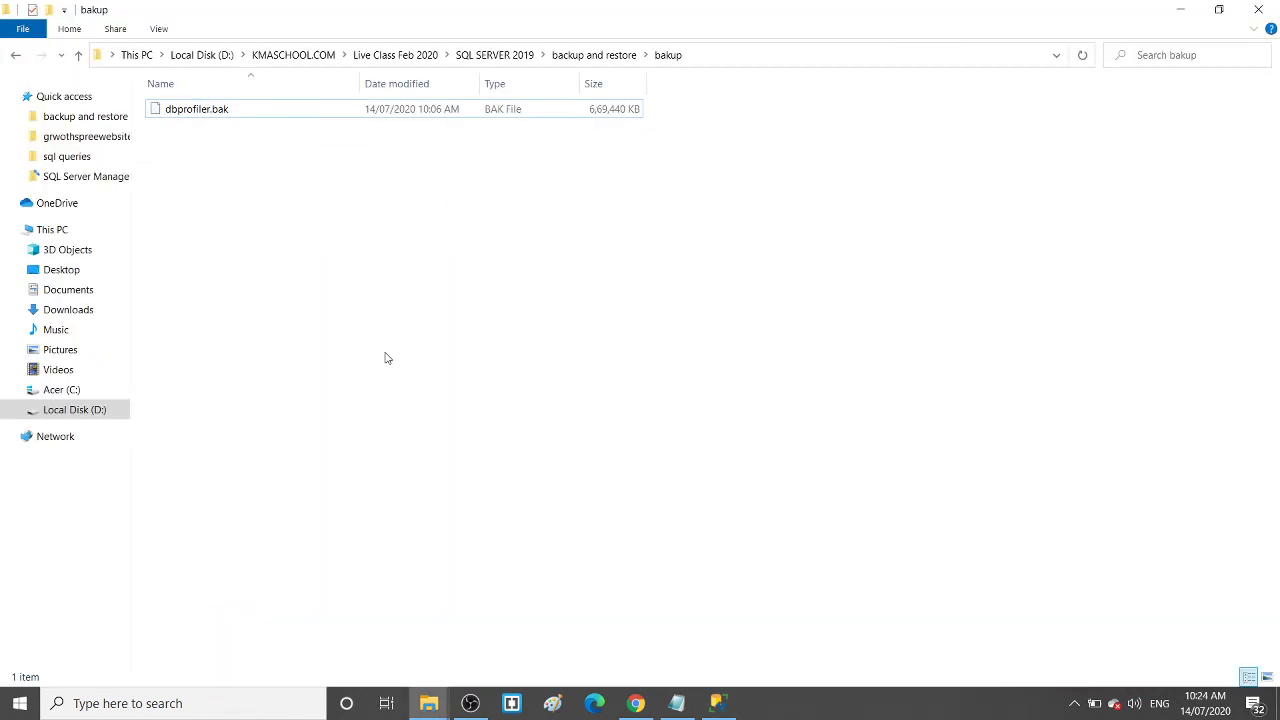
key(ctrl+v)
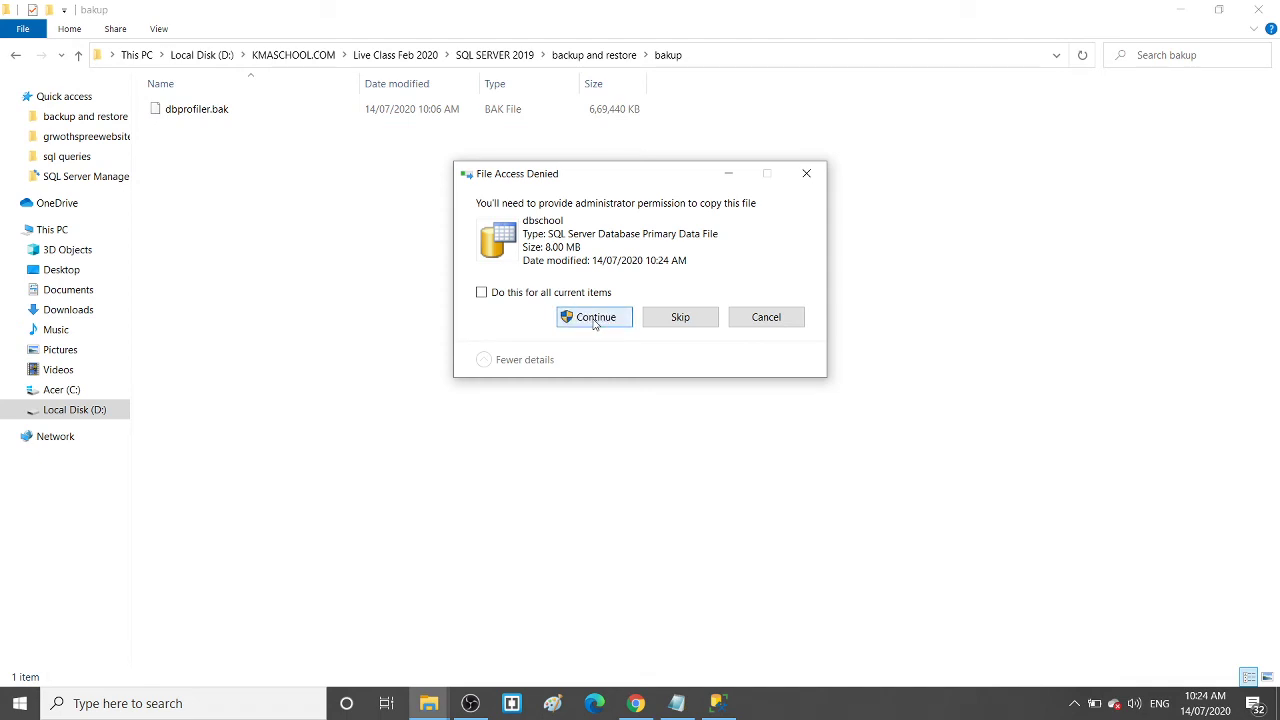
click(595, 320)
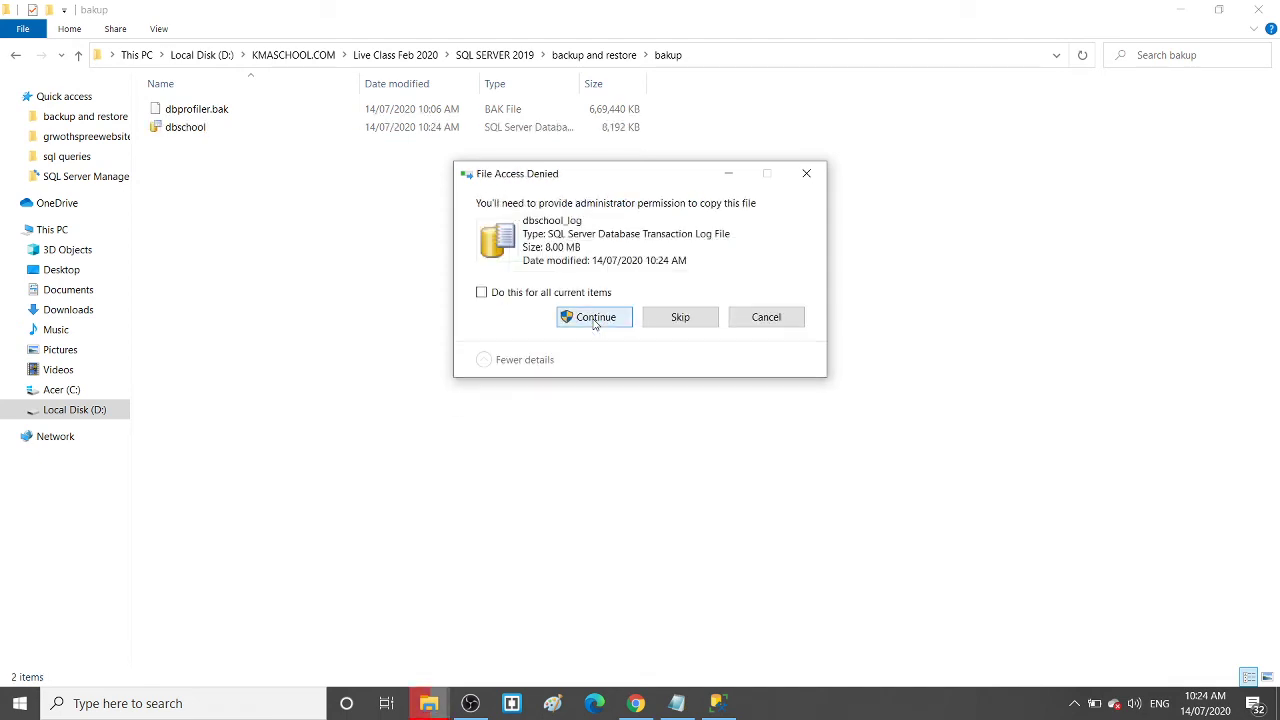
click(595, 318)
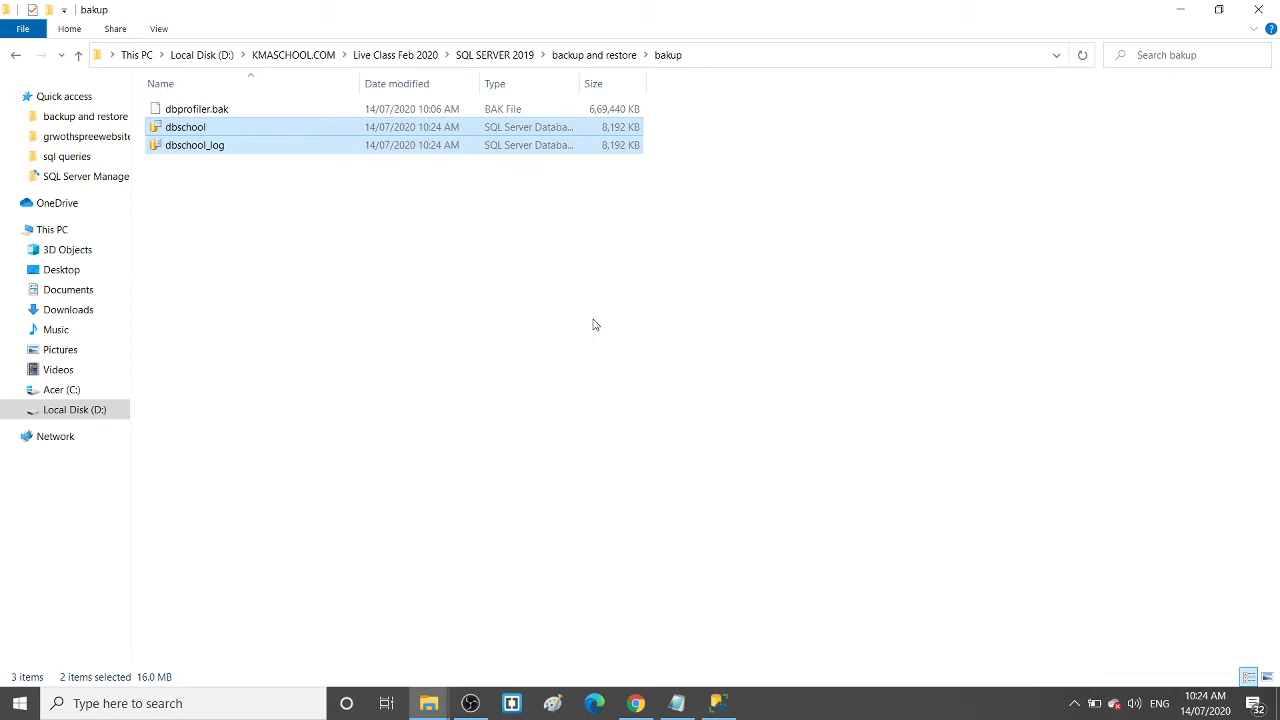
Compare the dbschool files in the DATA and bakup folders and look at the dbschool database in SQL Server Management Studio
key(alt+Tab)
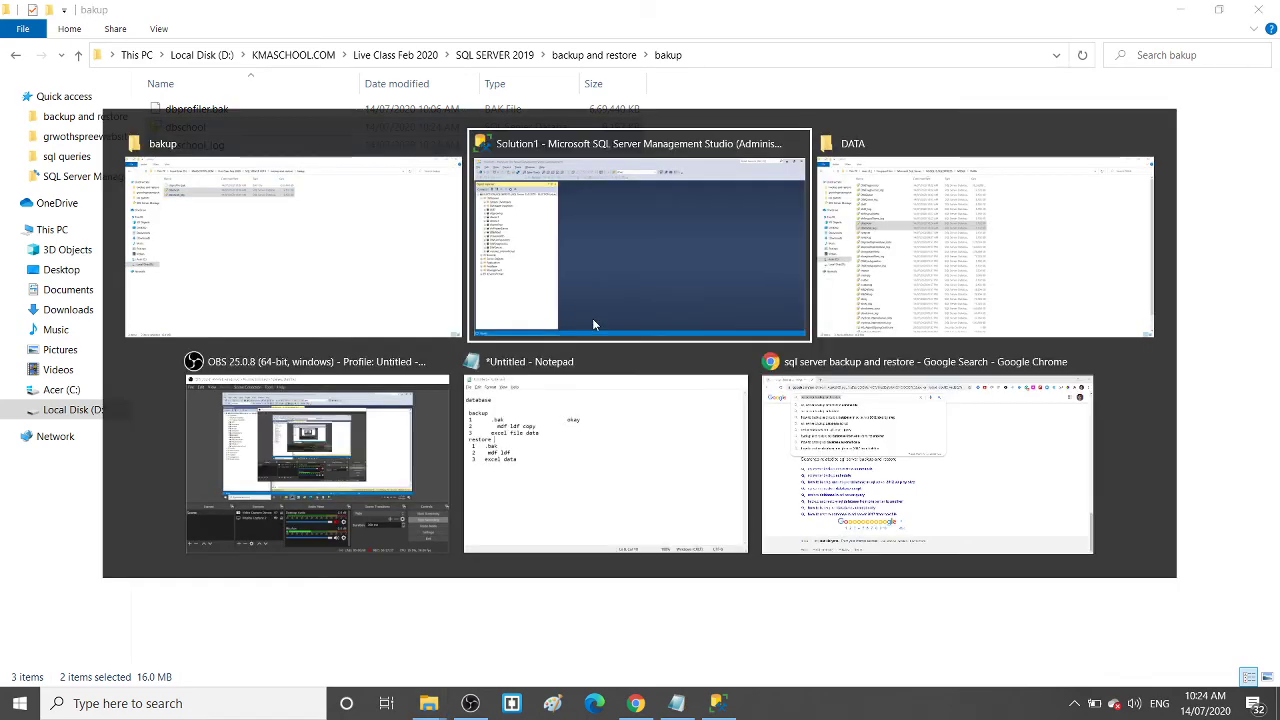
key(alt+Tab)
click(368, 417)
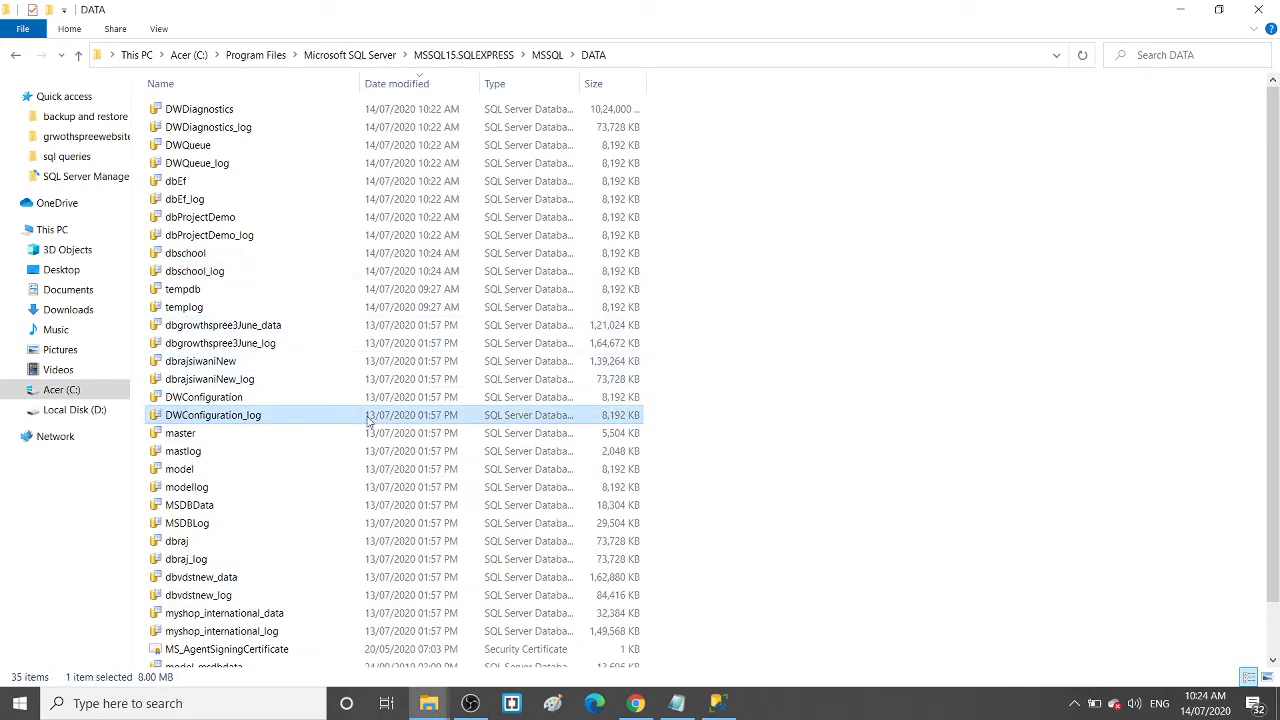
key(alt+Tab)
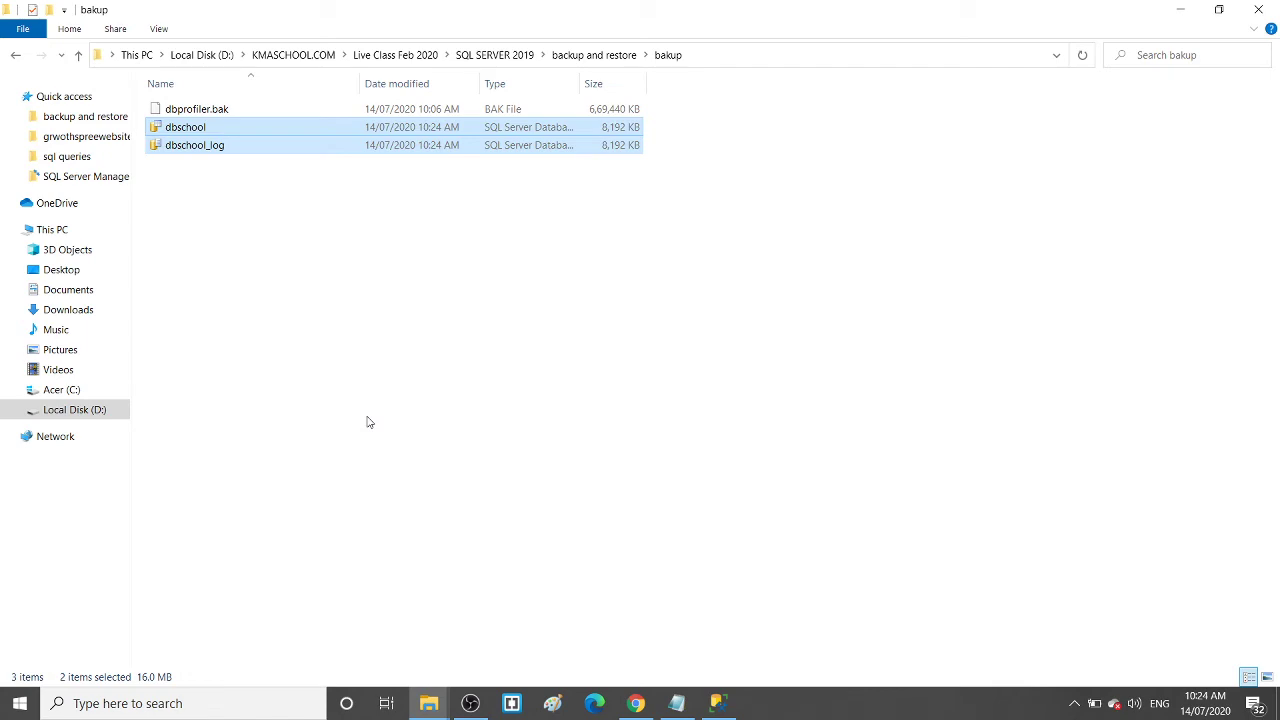
key(alt+Tab)
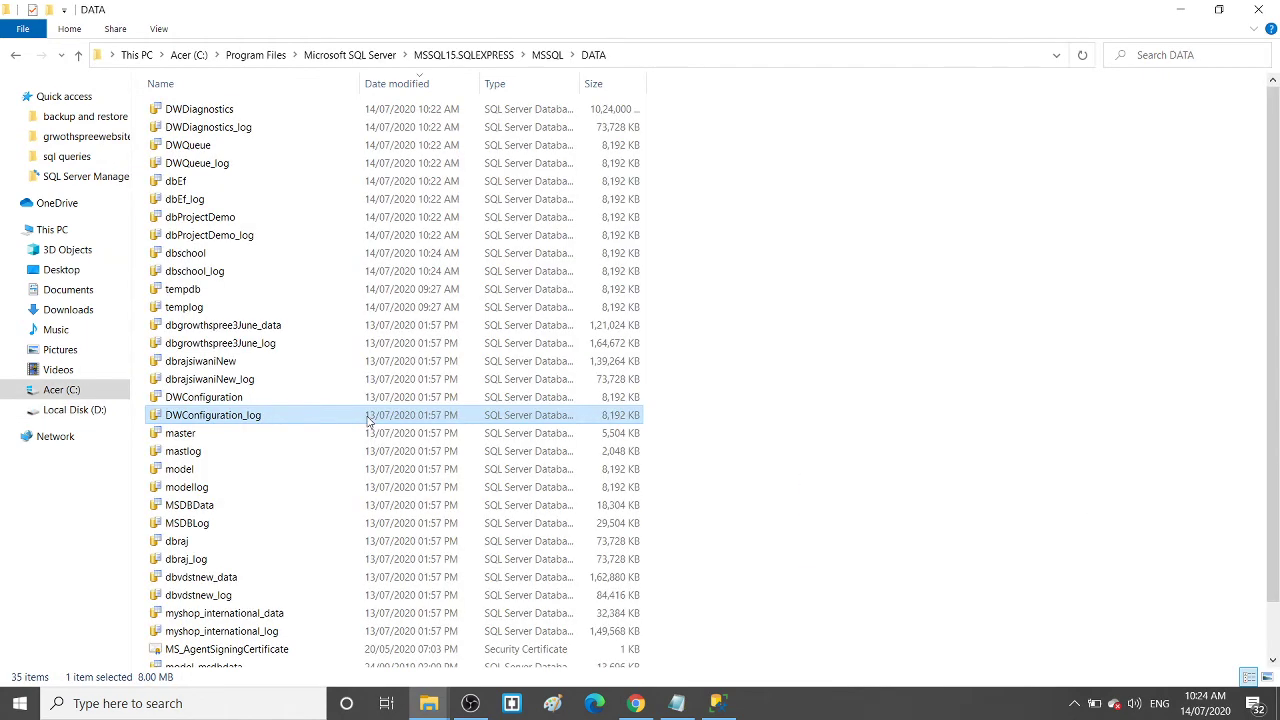
click(230, 311)
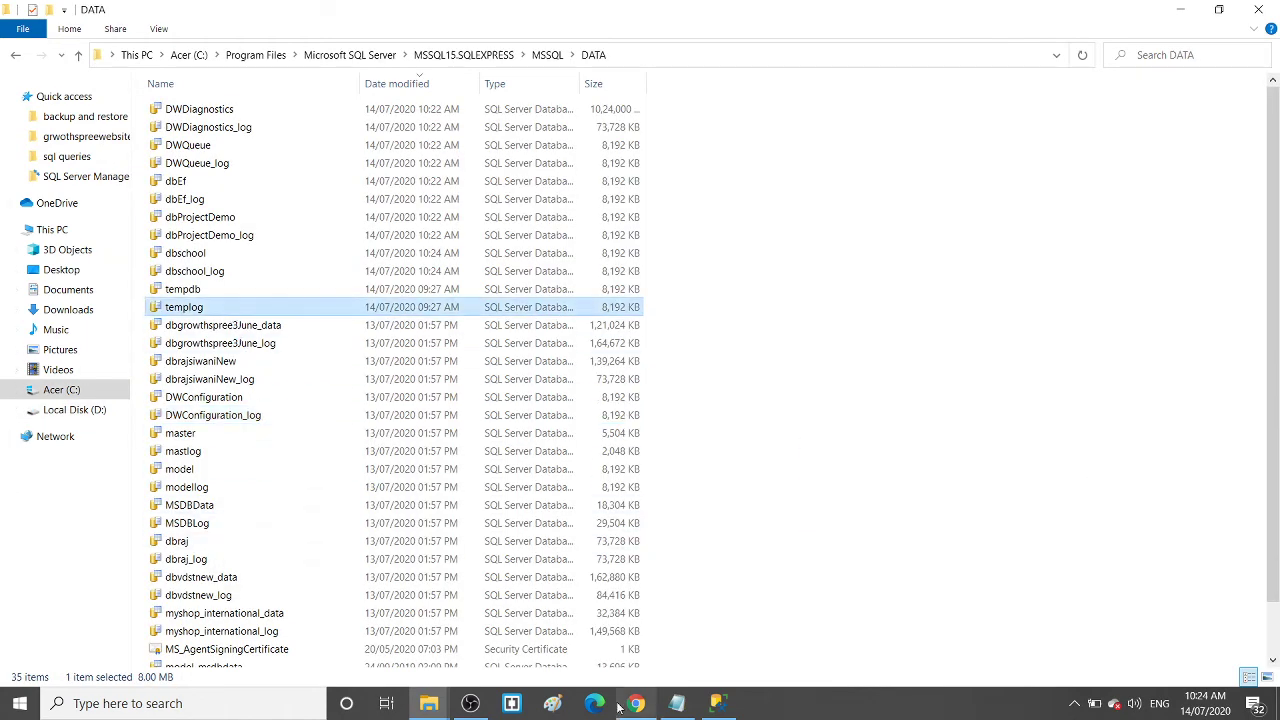
click(717, 703)
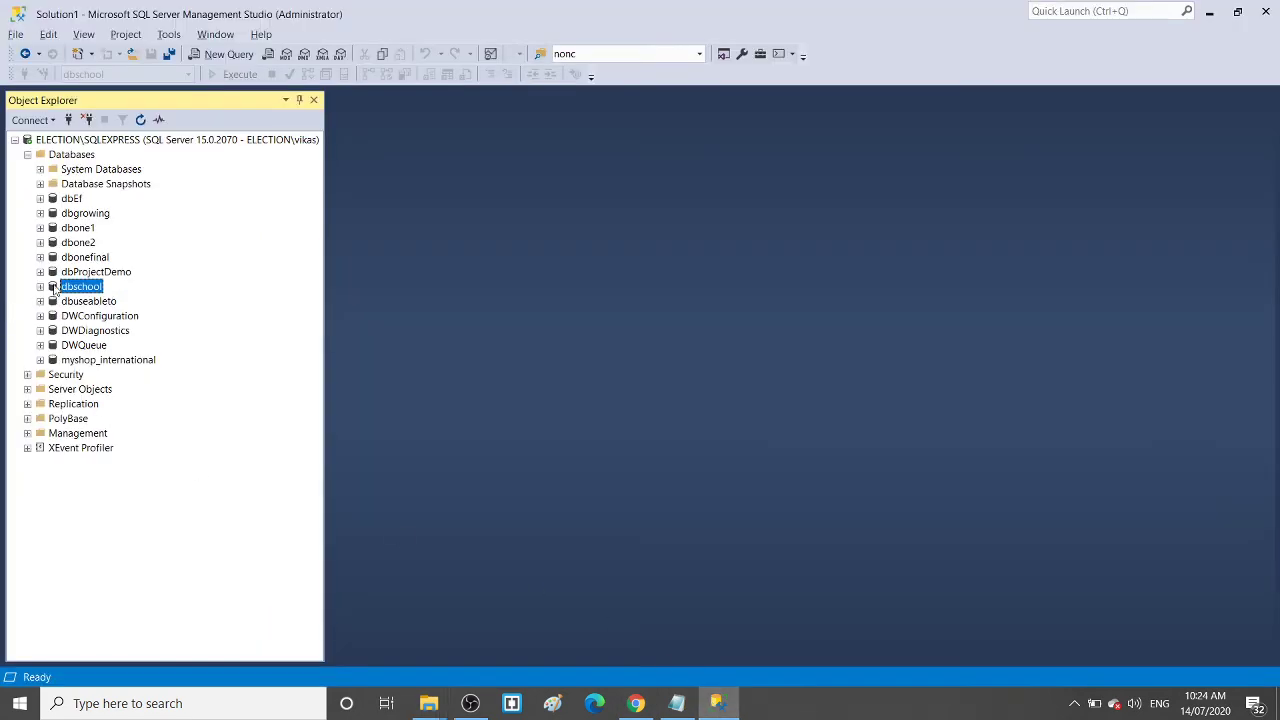
key(alt+Tab)
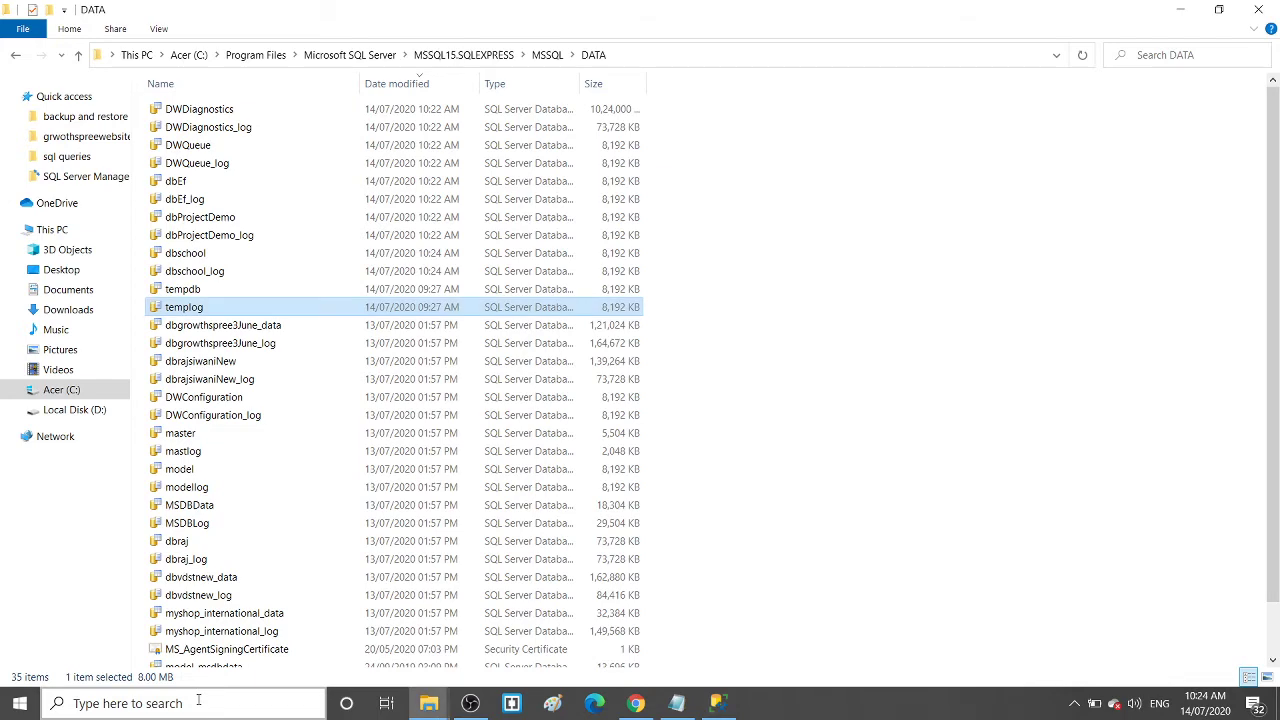
key(alt+Tab)
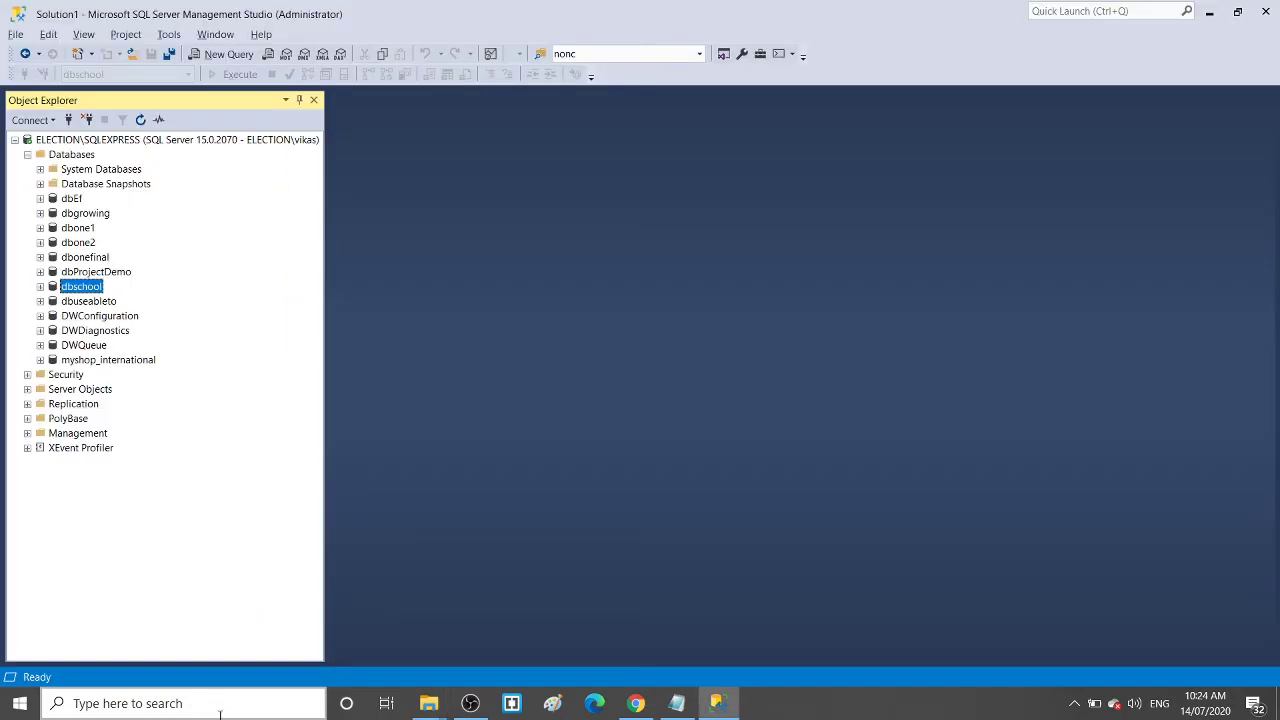
Open the Services app, find the SQL Server (SQLEXPRESS) service and view its stop option, leaving the service running, and minimize the window
click(220, 713)
text(s)
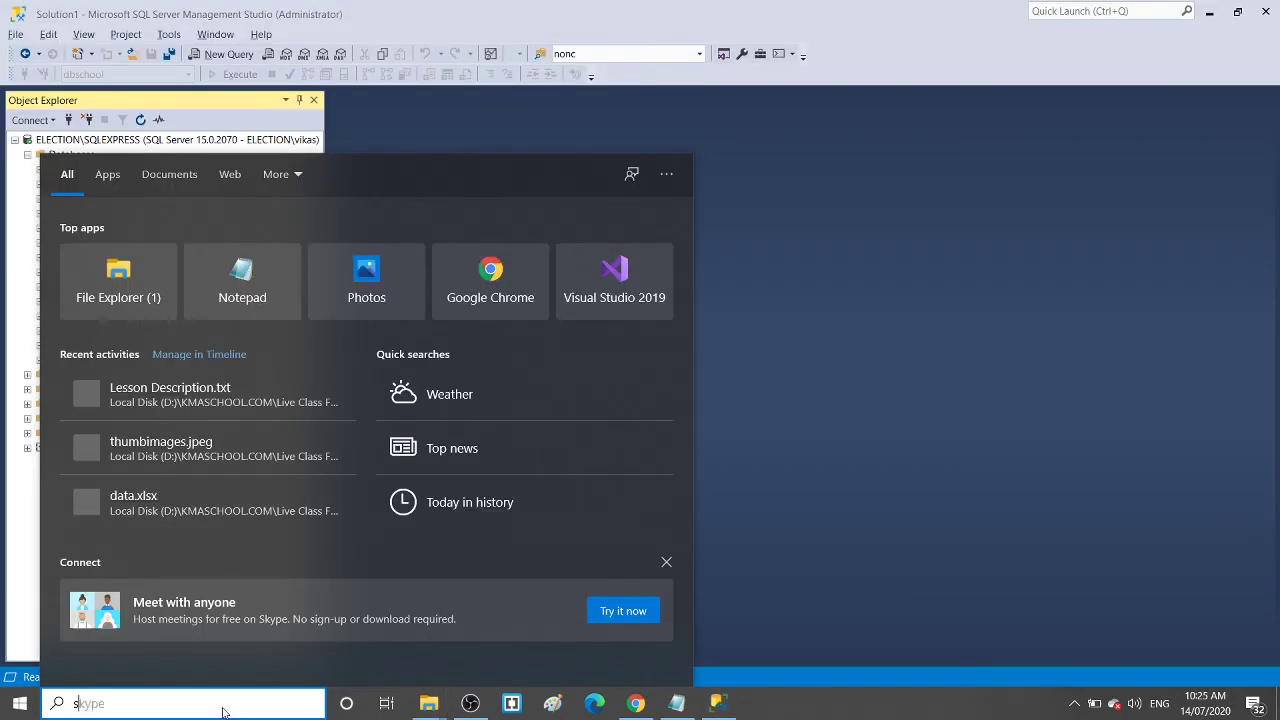
text(ervi)
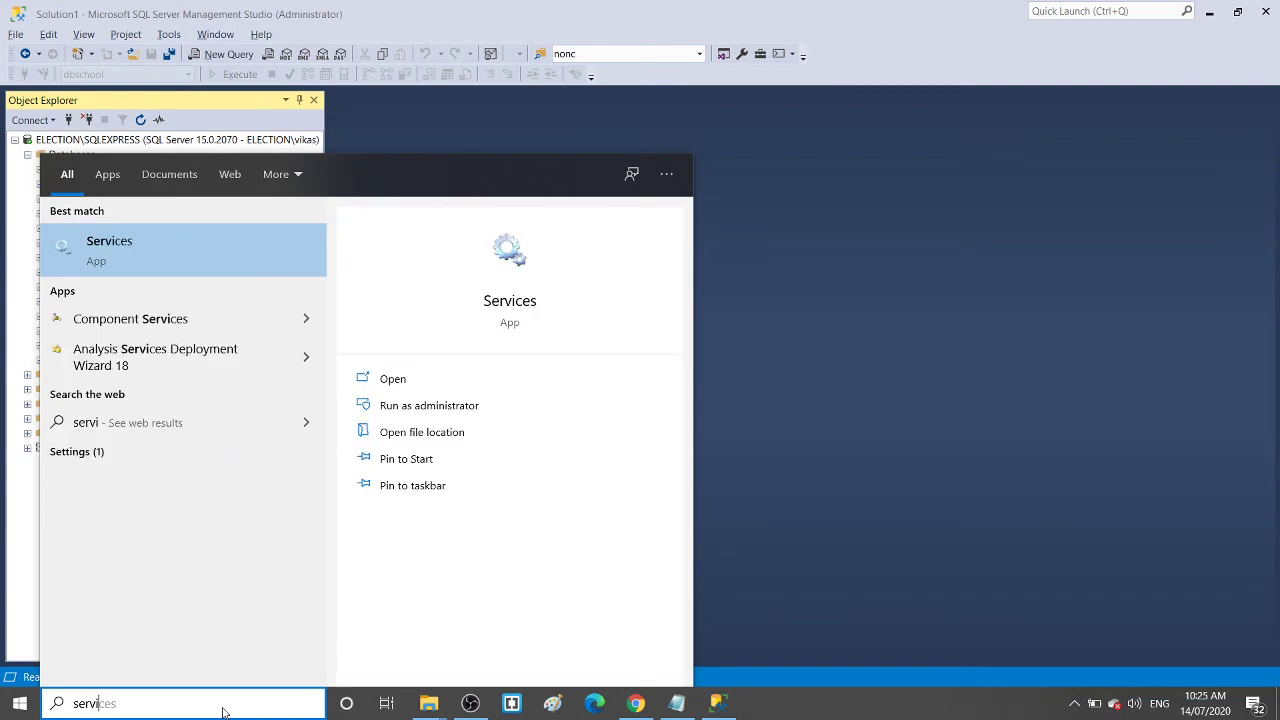
click(146, 248)
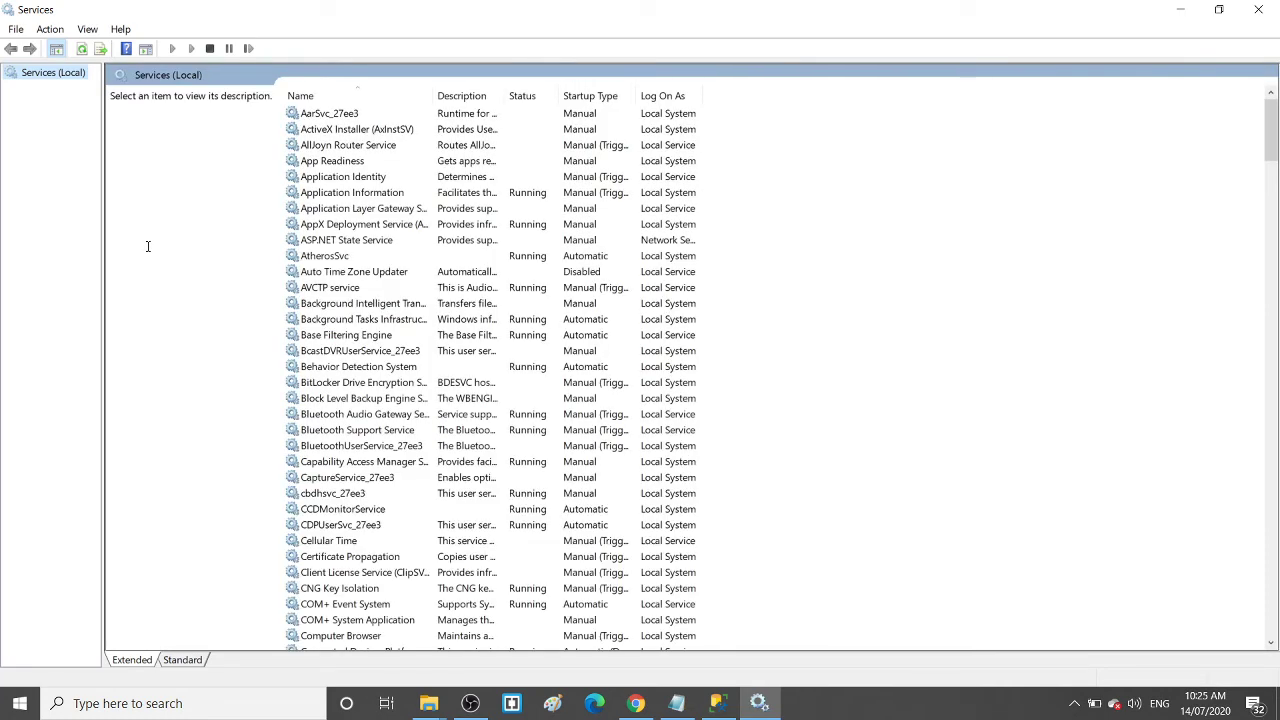
click(380, 318)
text(sql)
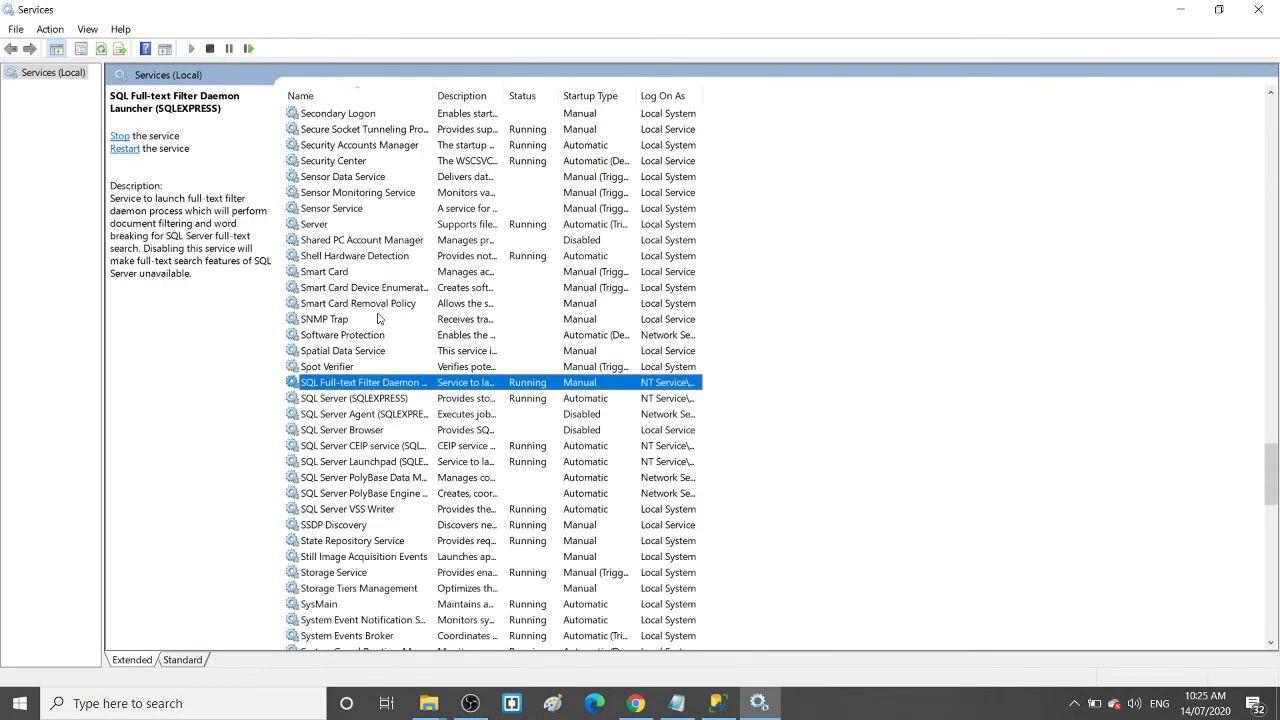
click(368, 404)
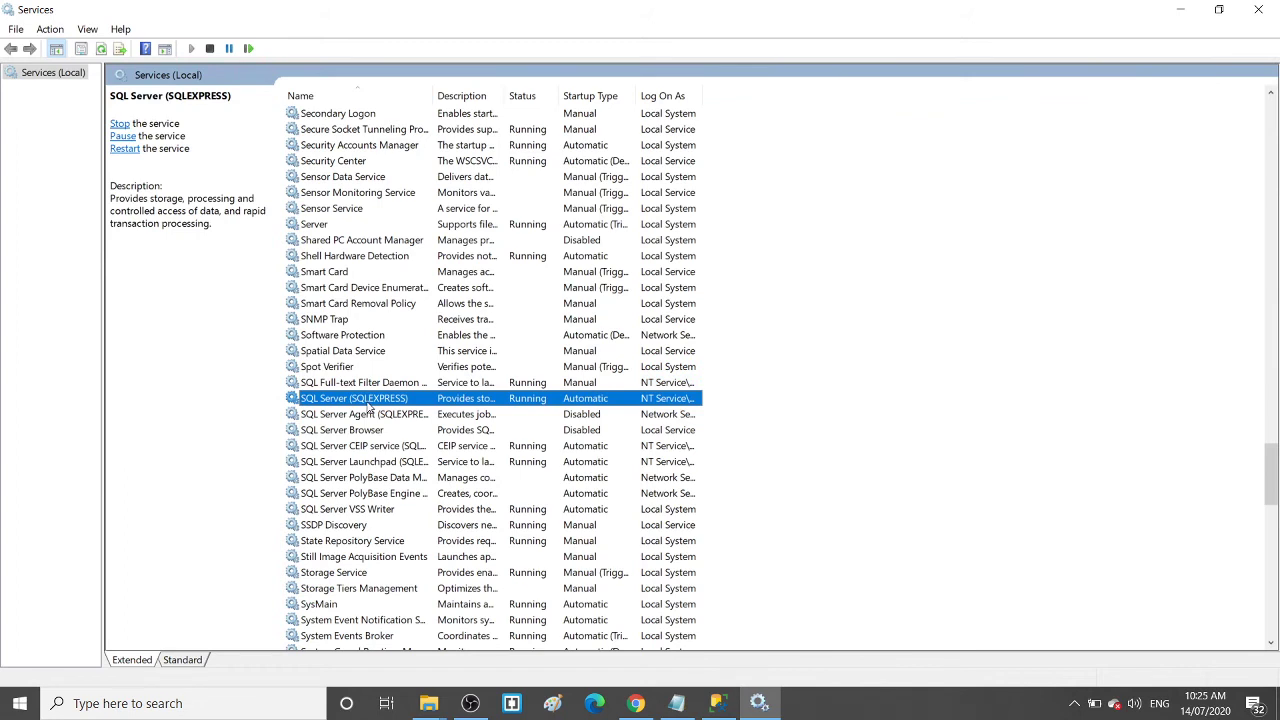
right_click(368, 406)
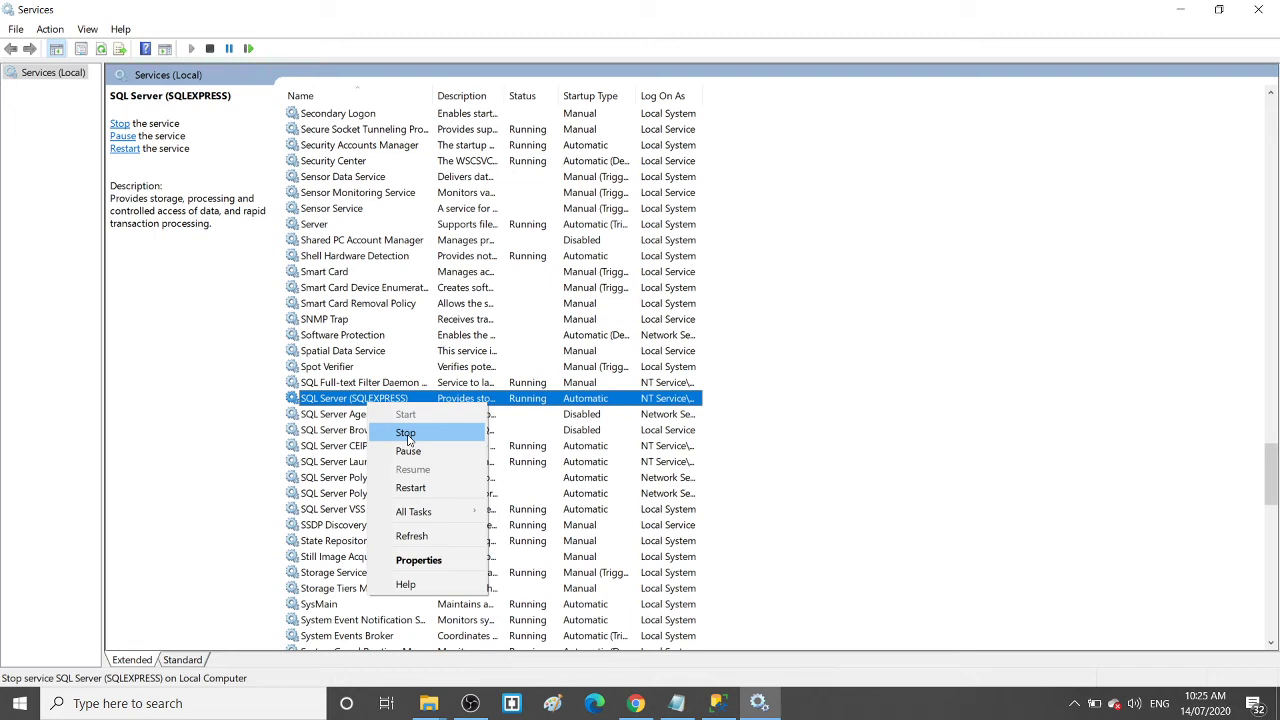
click(1180, 9)
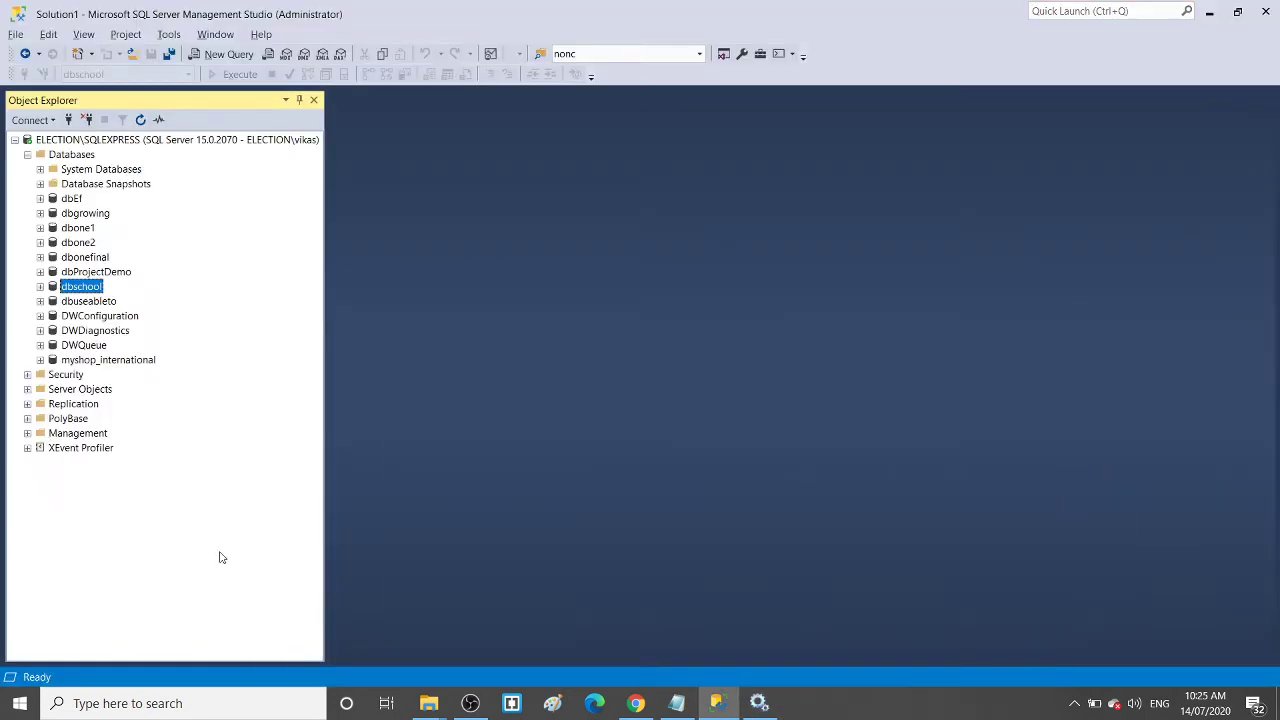
Delete the dbschool database, including its backup and restore history information
click(430, 702)
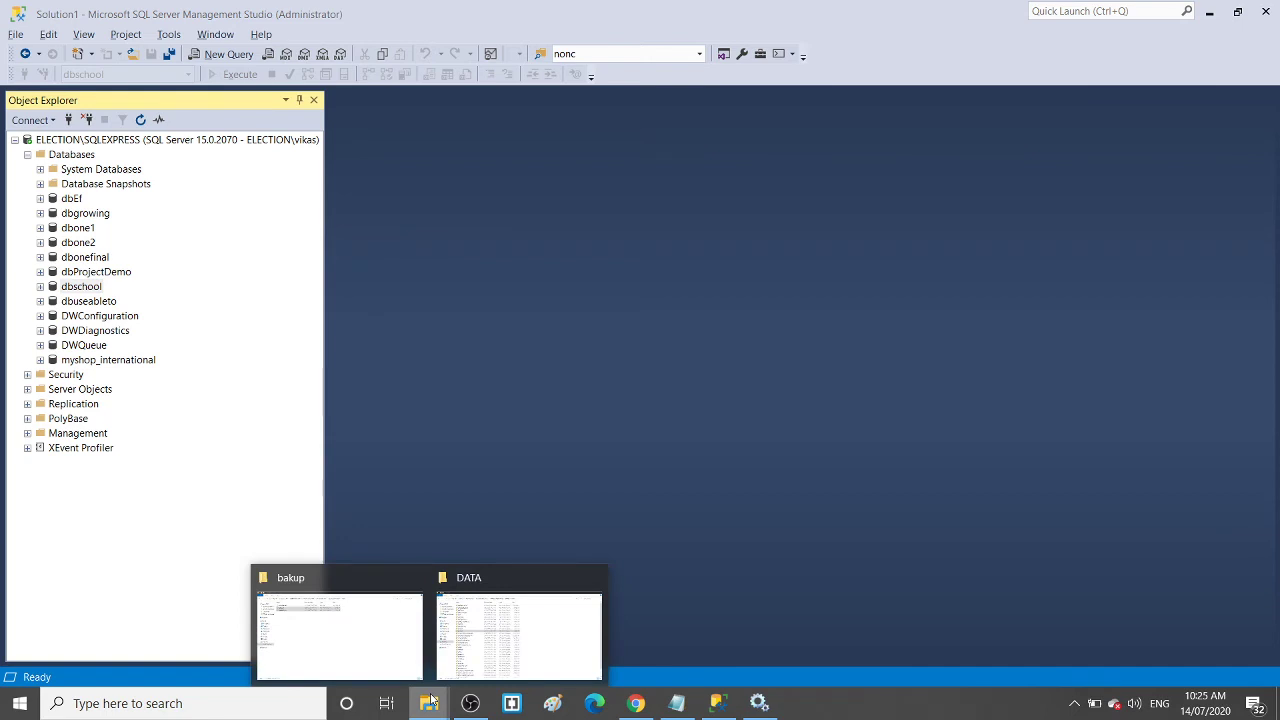
click(65, 293)
right_click(65, 291)
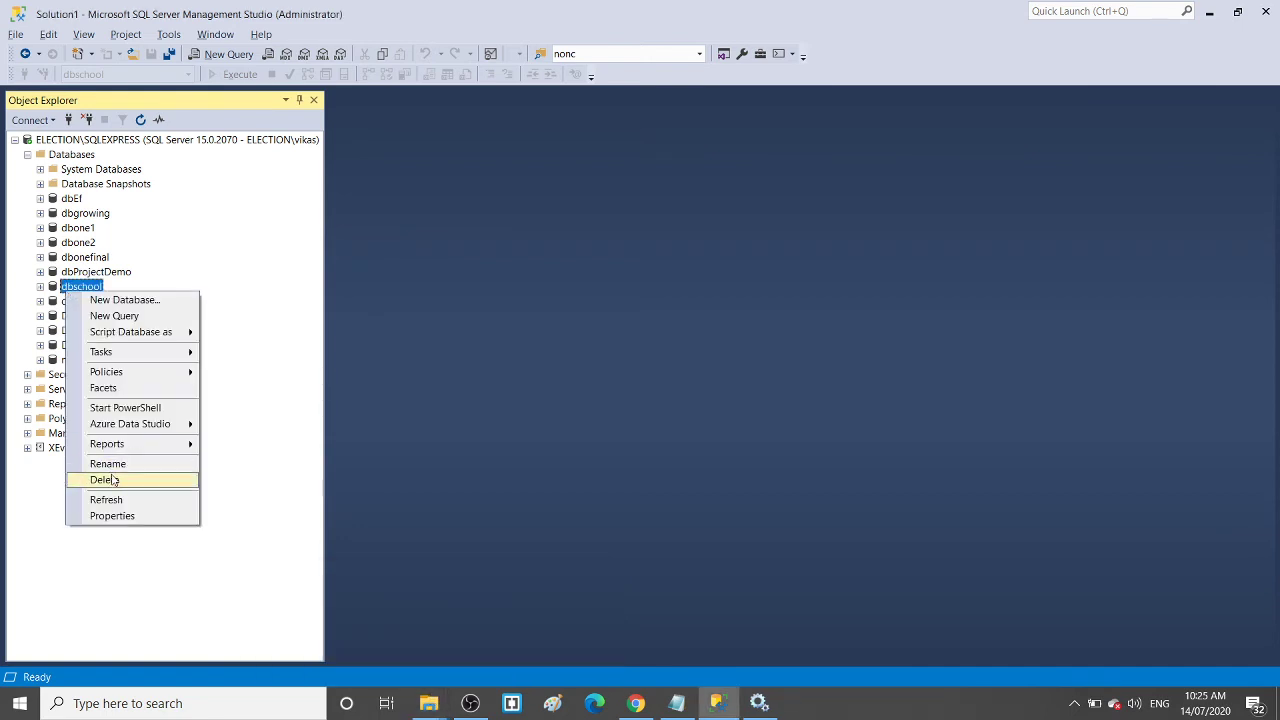
click(104, 480)
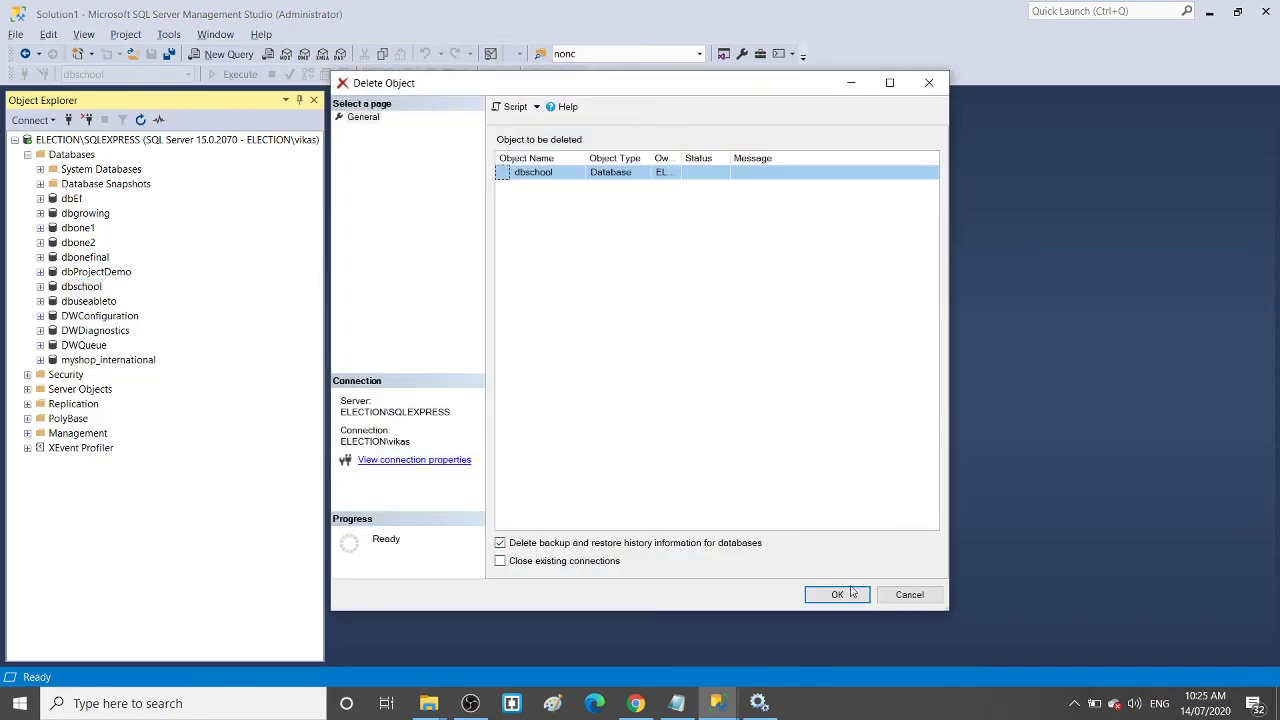
click(838, 595)
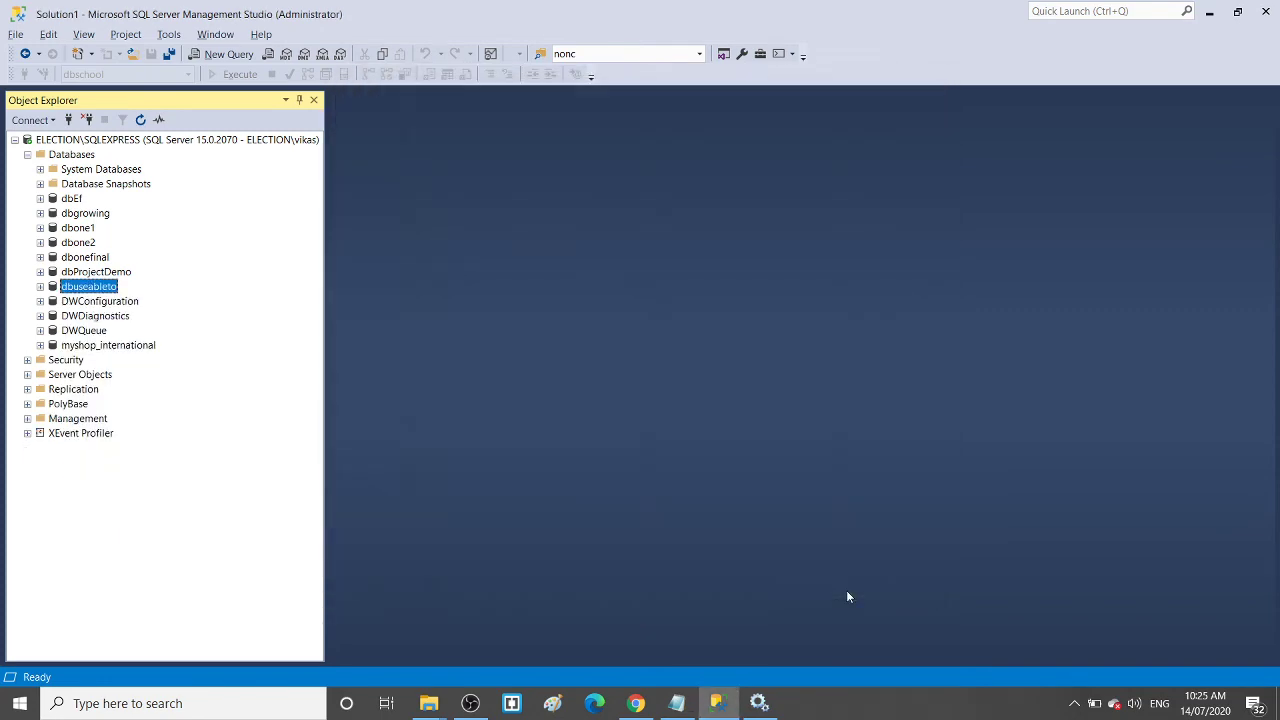
Close the Services window and check the bakup and DATA folders in File Explorer for the dbschool files
key(alt+Tab)
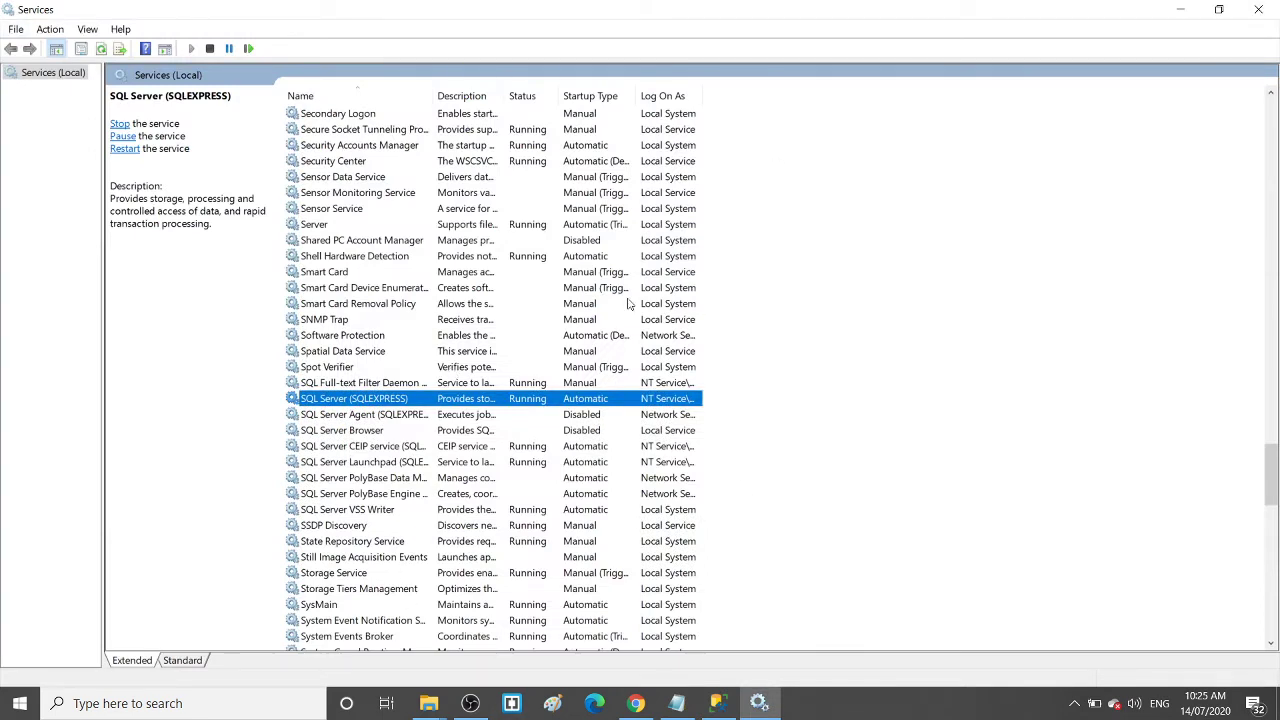
click(1258, 9)
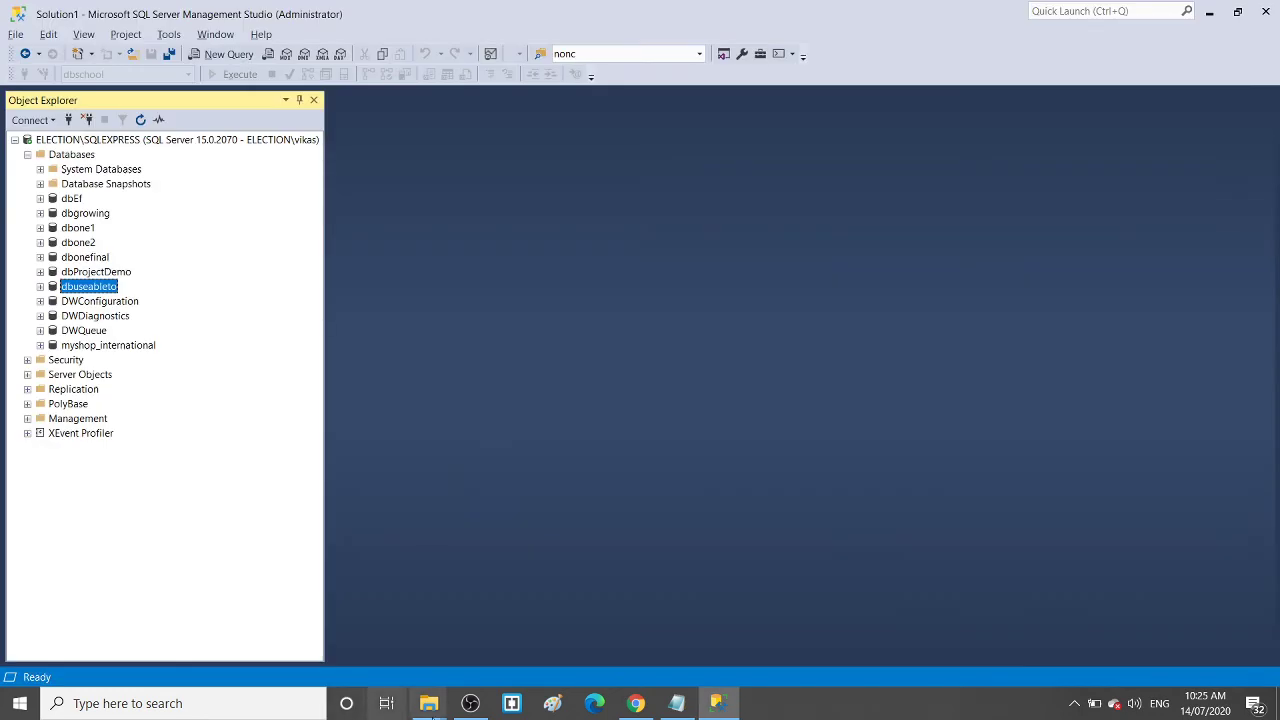
click(437, 709)
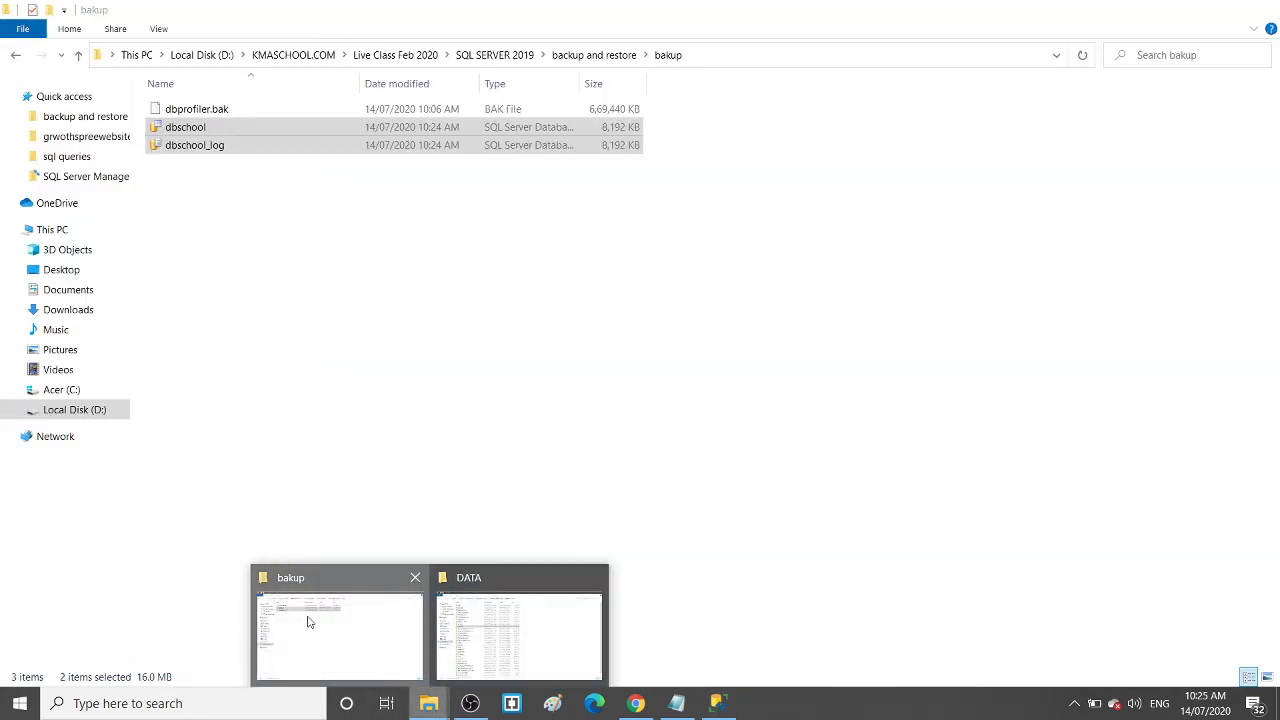
click(330, 618)
click(428, 705)
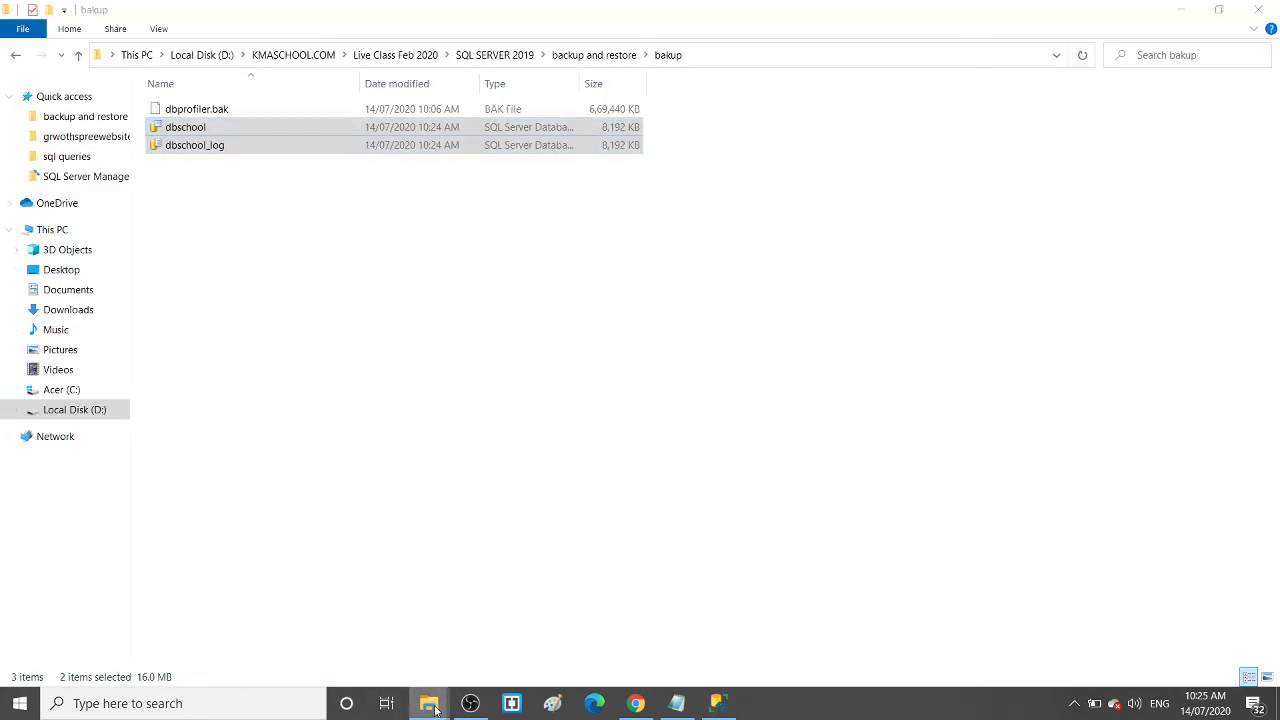
click(562, 661)
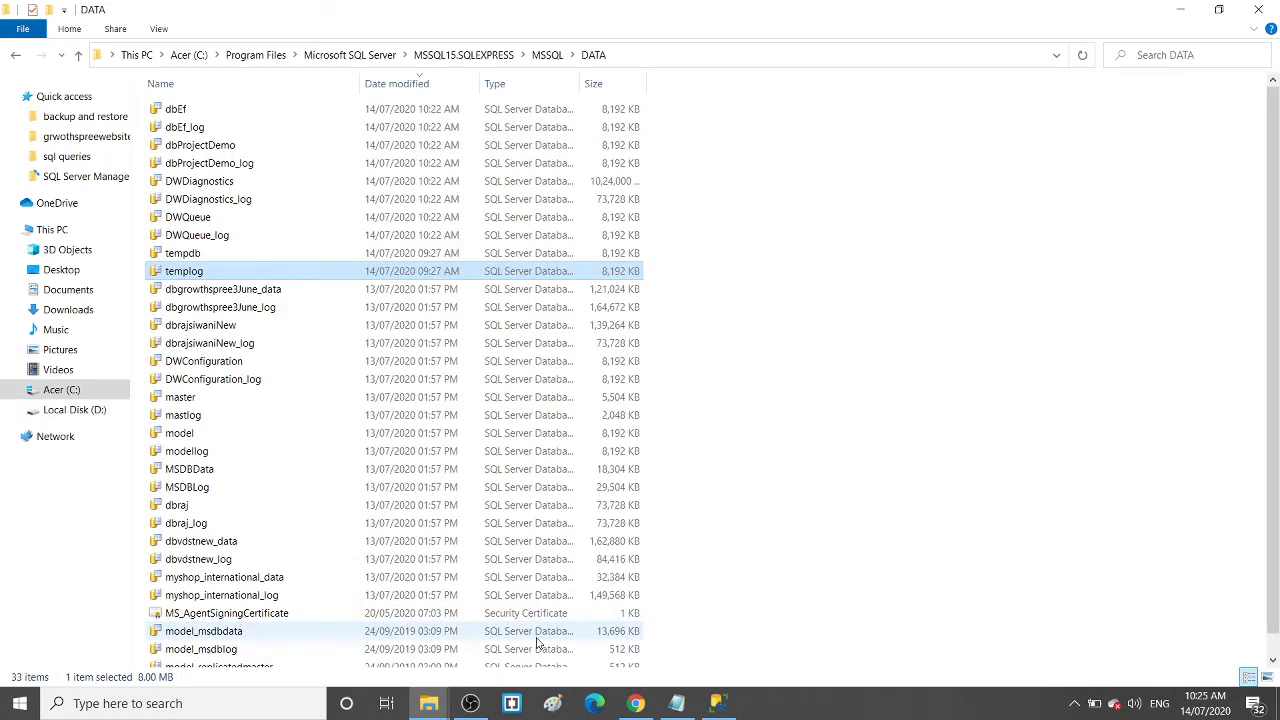
click(1180, 9)
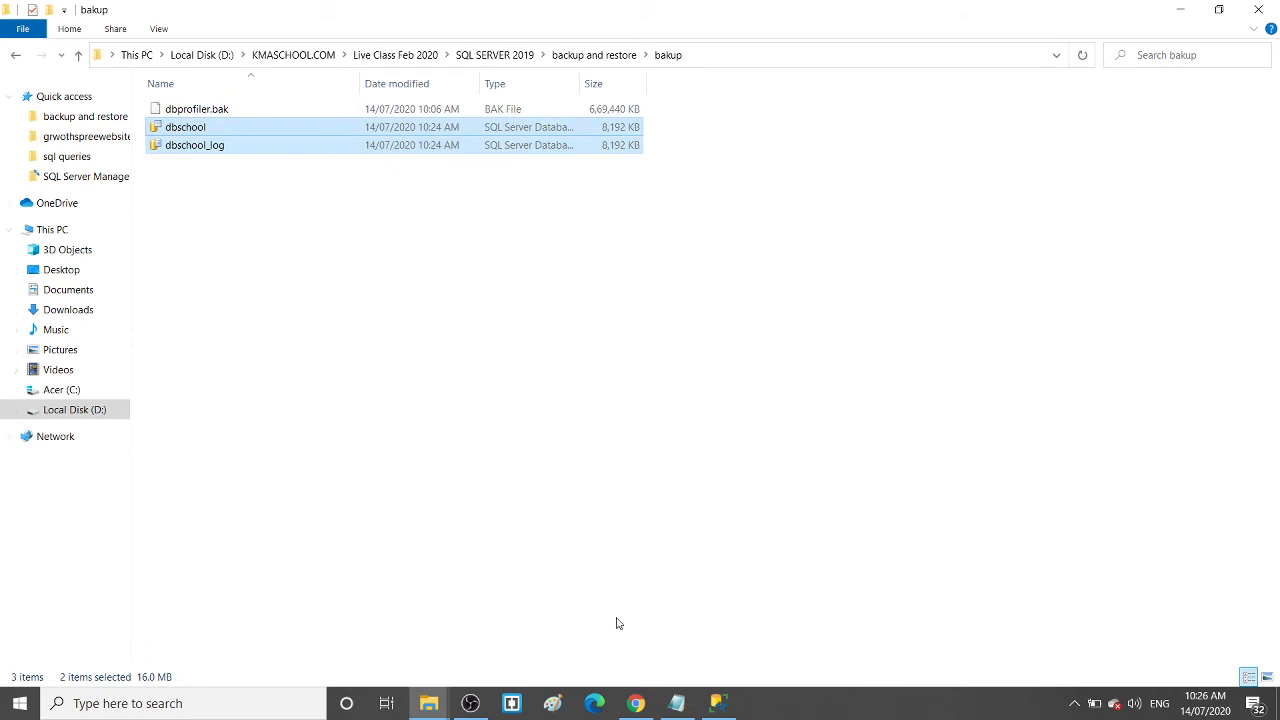
Switch to SQL Server Management Studio and attach the dbschool database from dbschool.mdf in the bakup folder under backup and restore
click(720, 714)
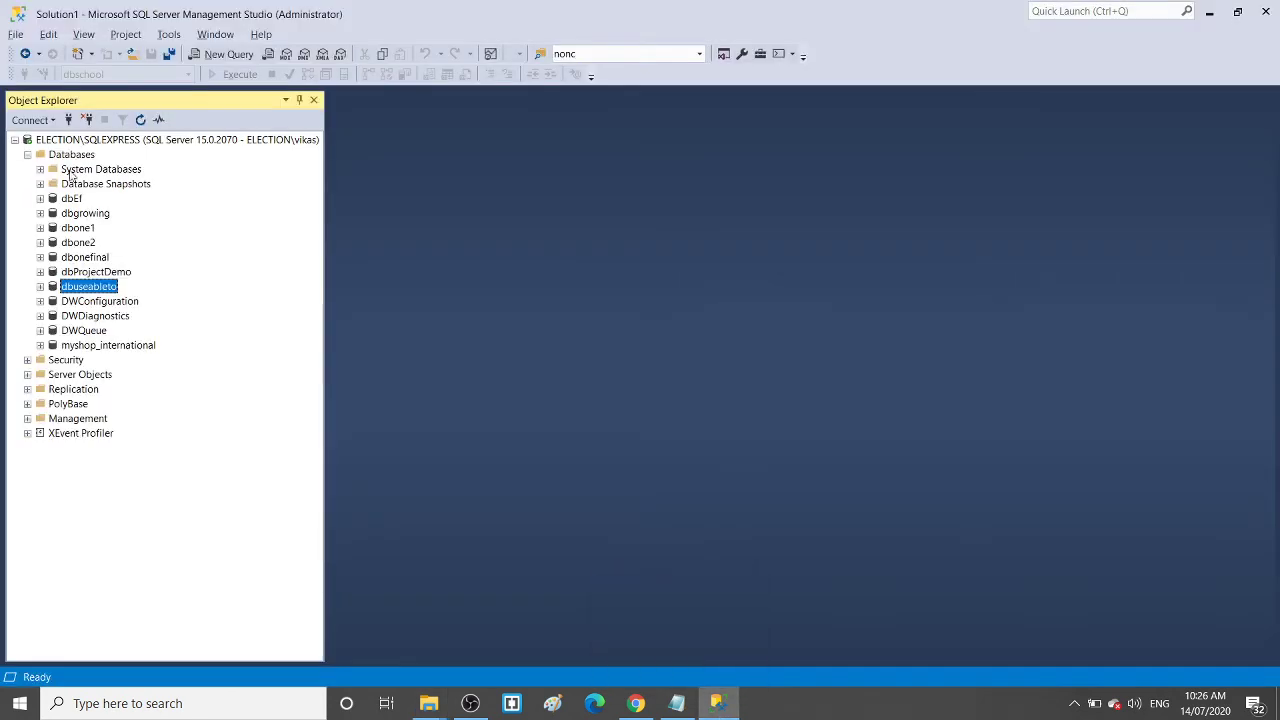
click(68, 156)
right_click(66, 160)
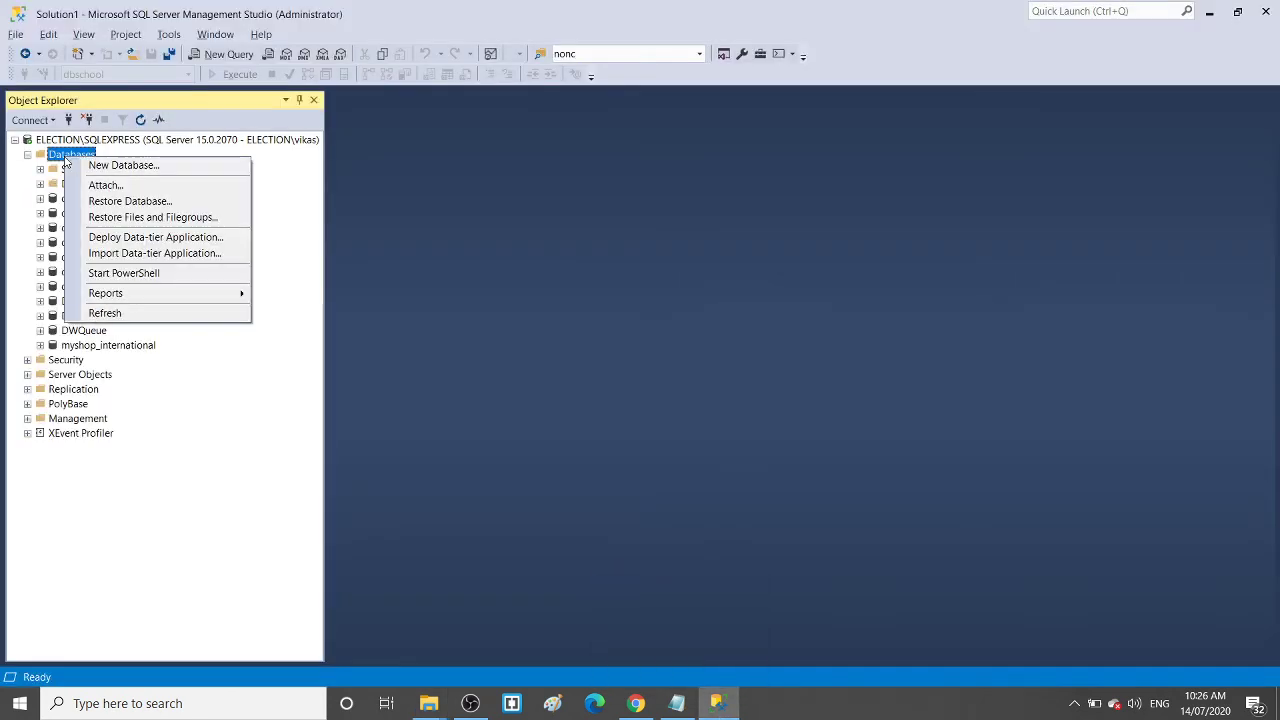
click(91, 185)
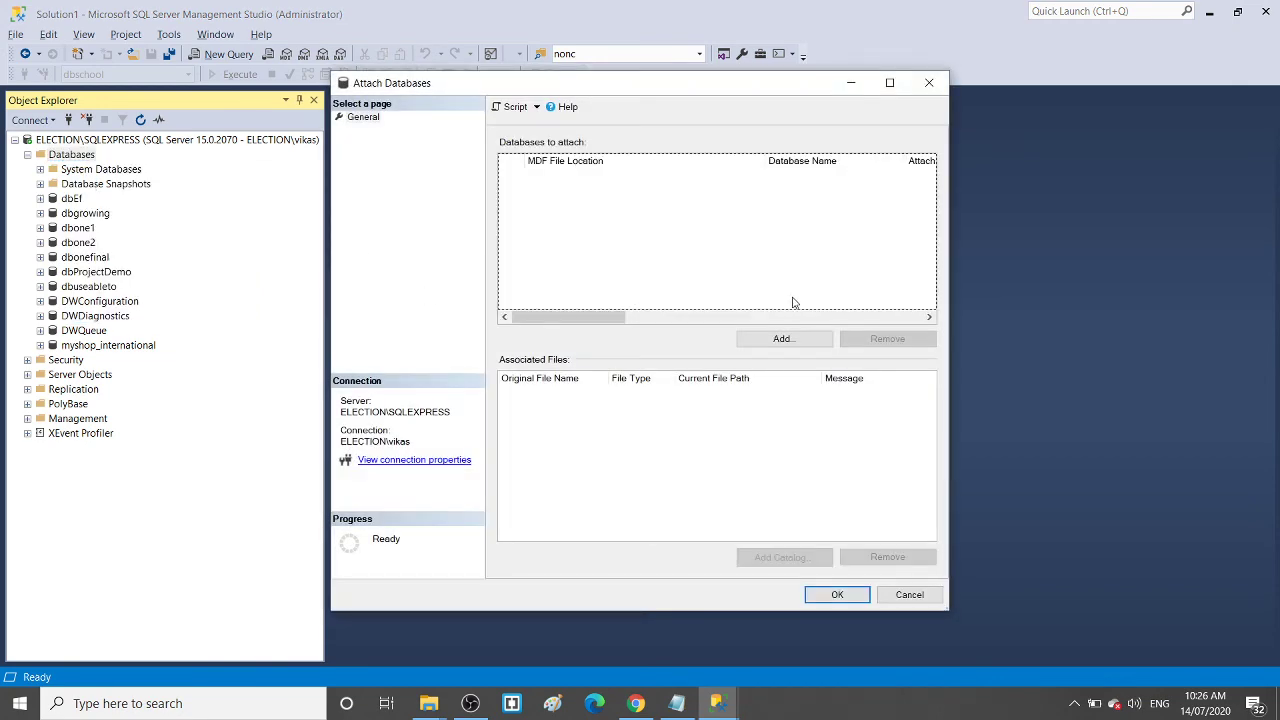
click(781, 340)
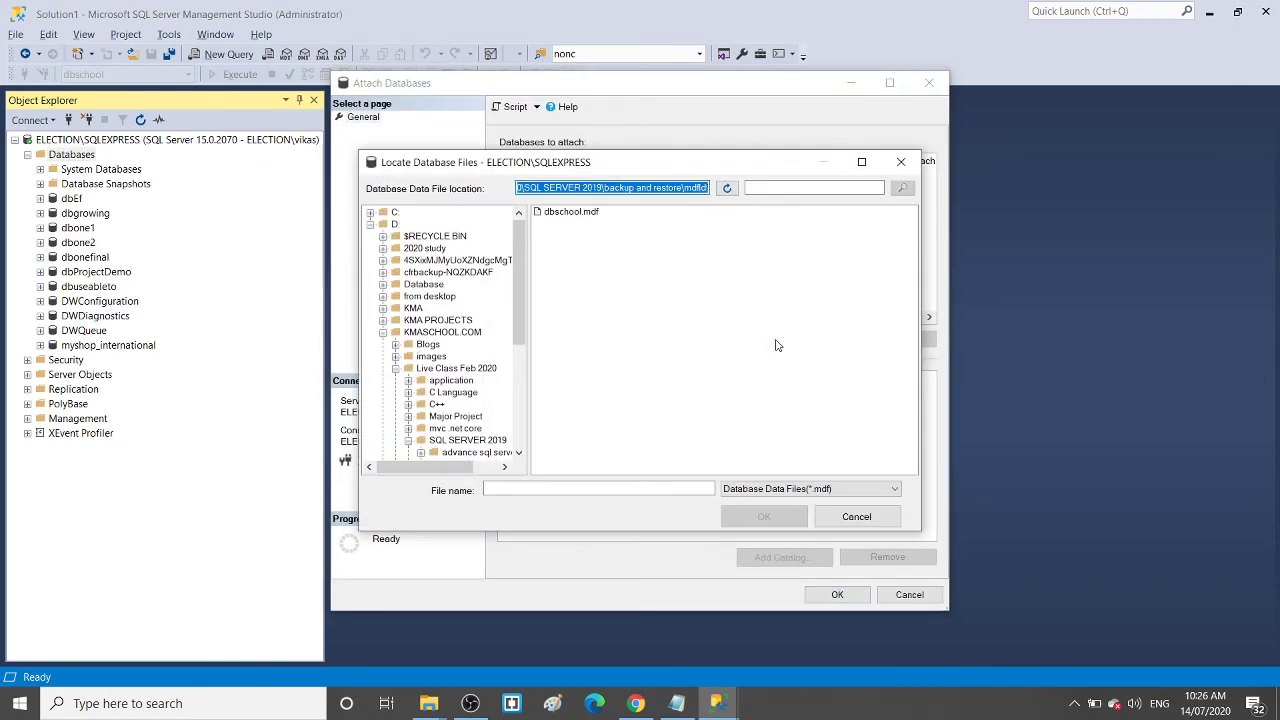
click(440, 332)
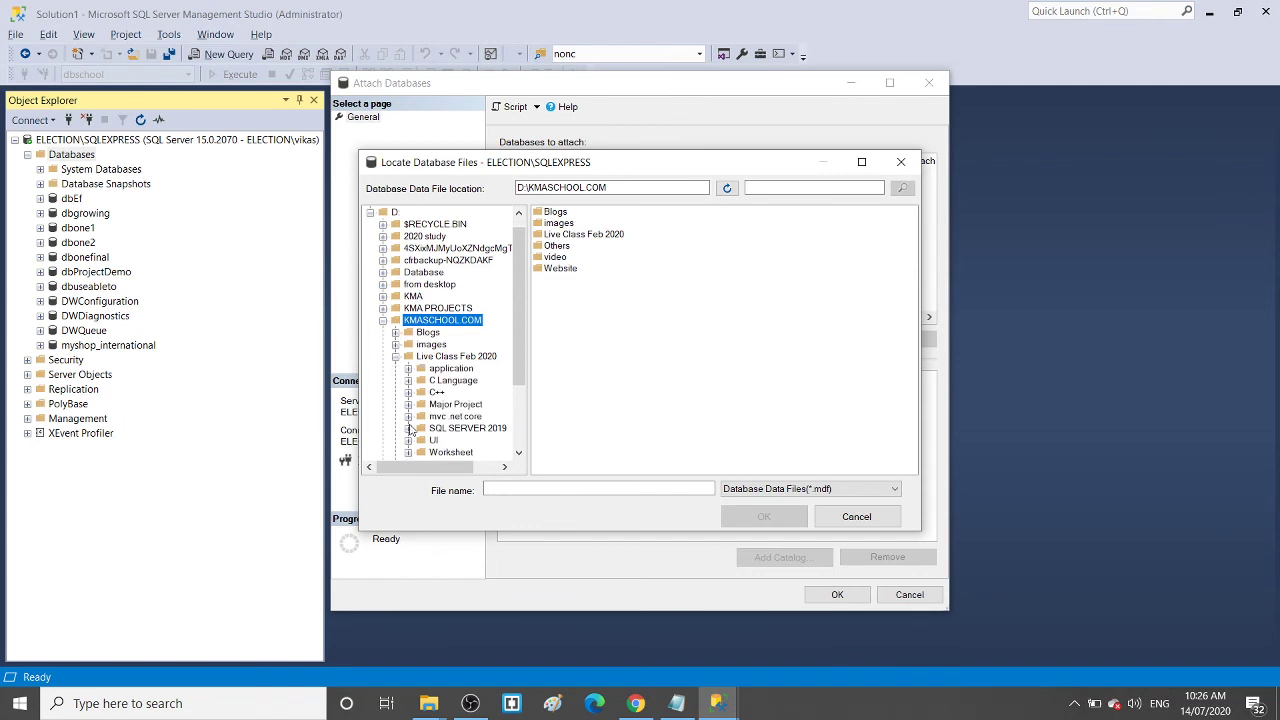
click(472, 404)
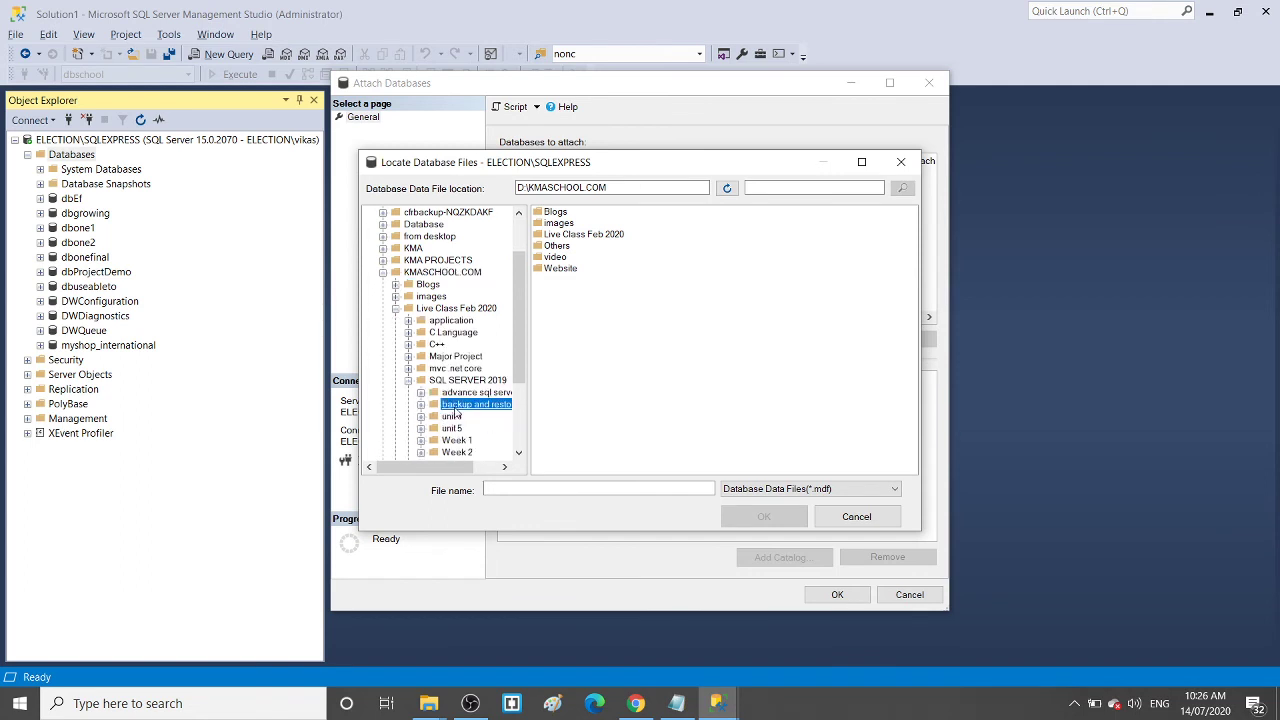
double_click(556, 212)
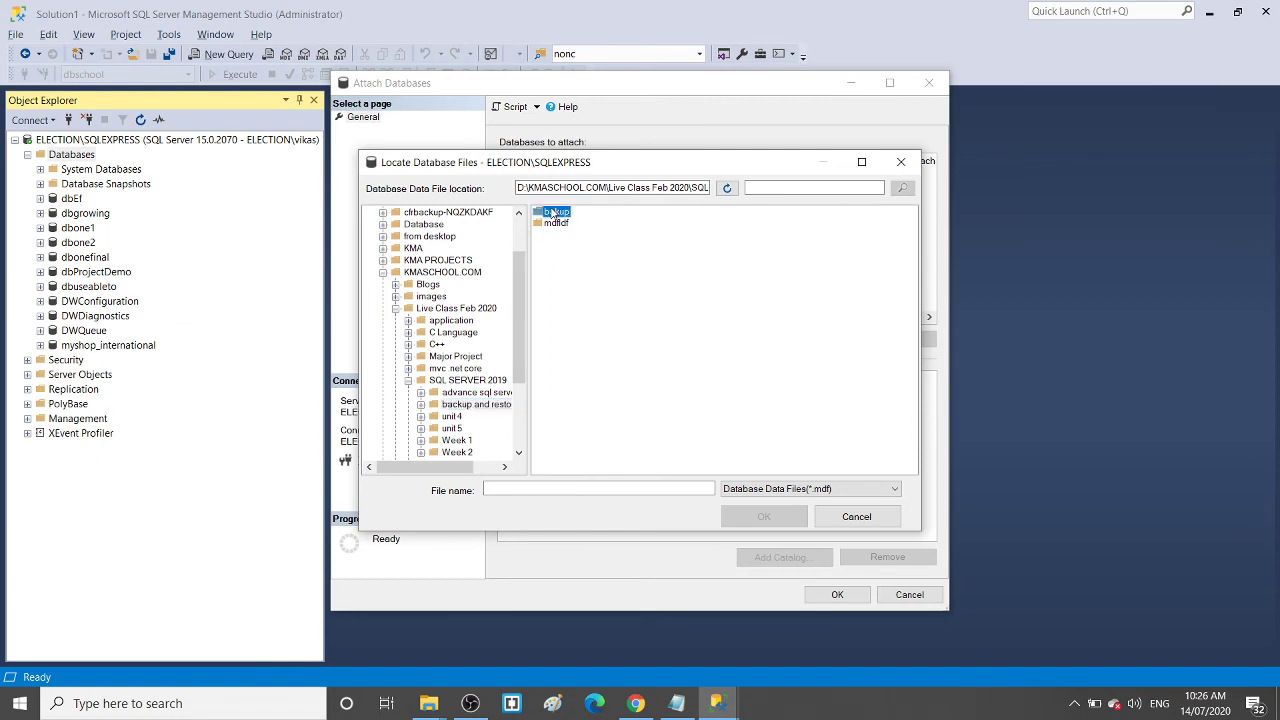
click(567, 213)
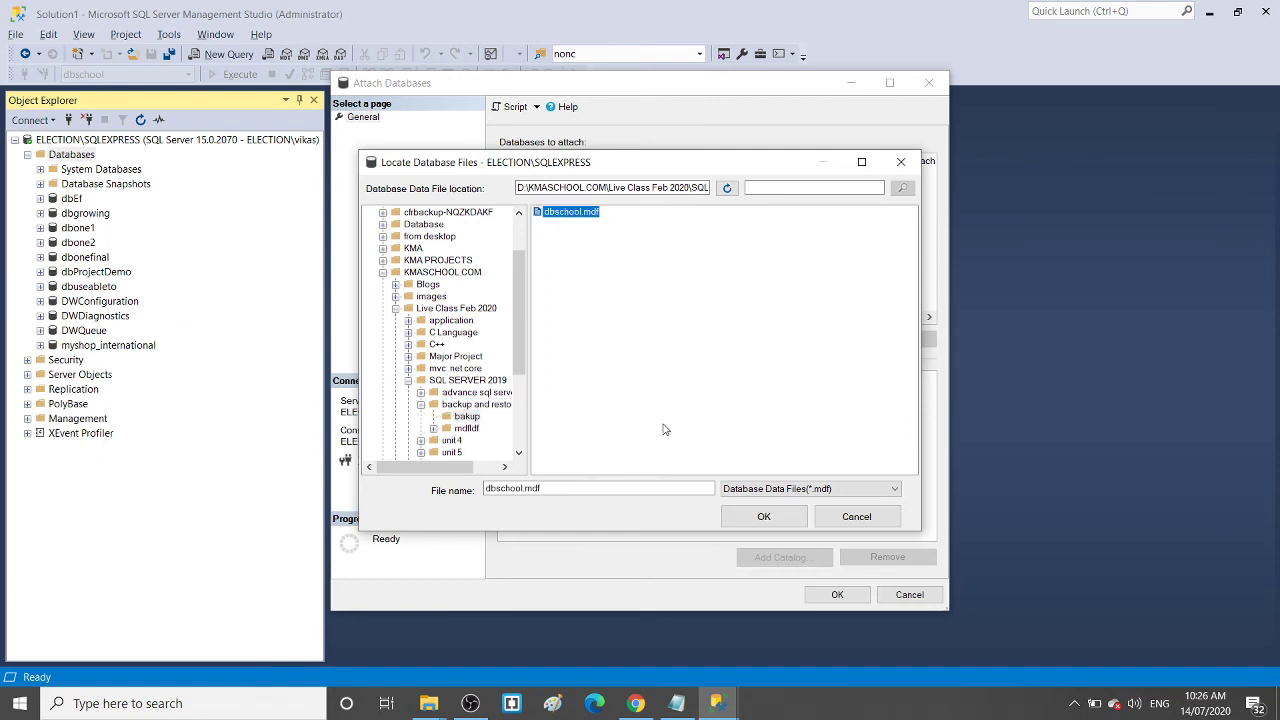
click(764, 517)
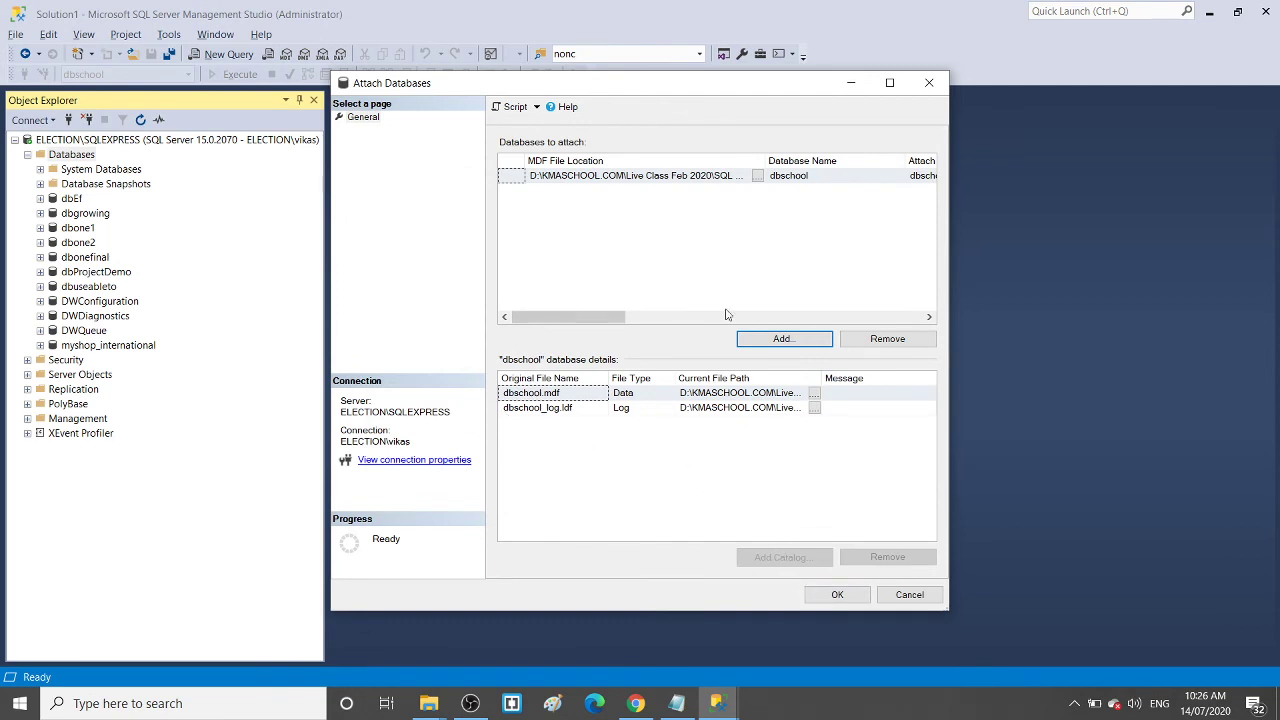
click(837, 594)
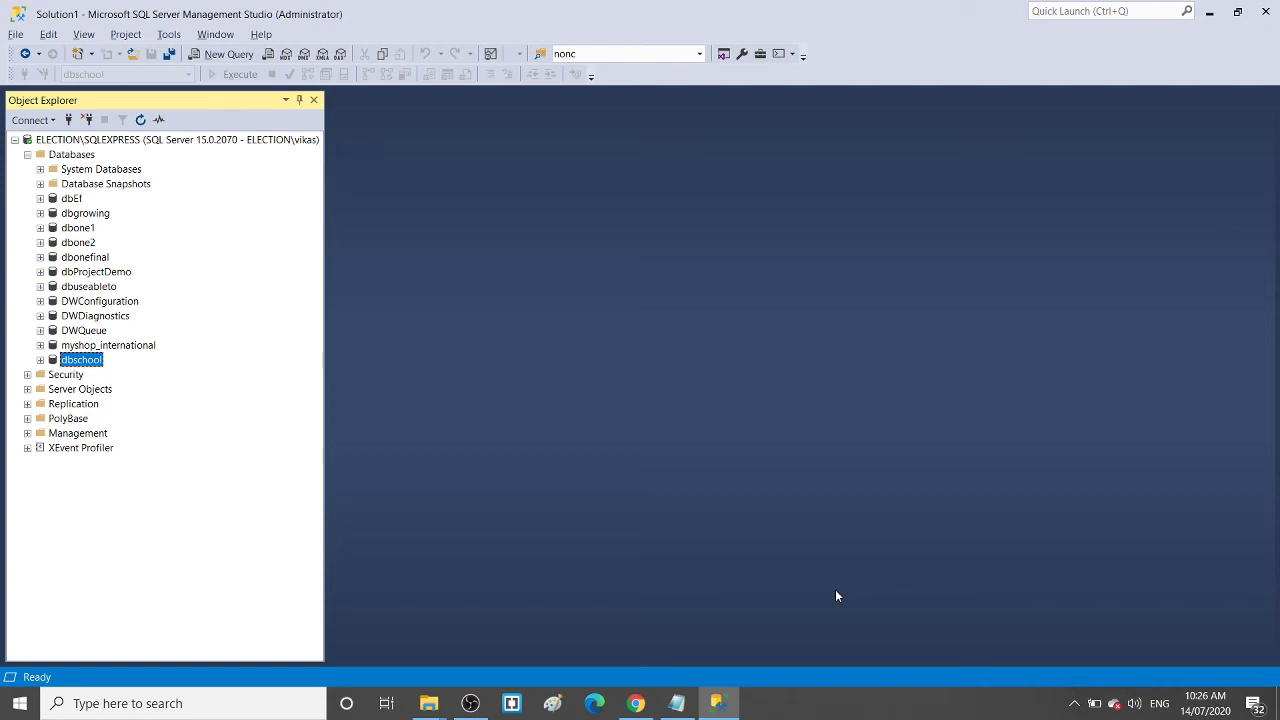
Run sp_helpdb dbschool in a new query to look up the attached database's details and file locations
key(alt+Tab)
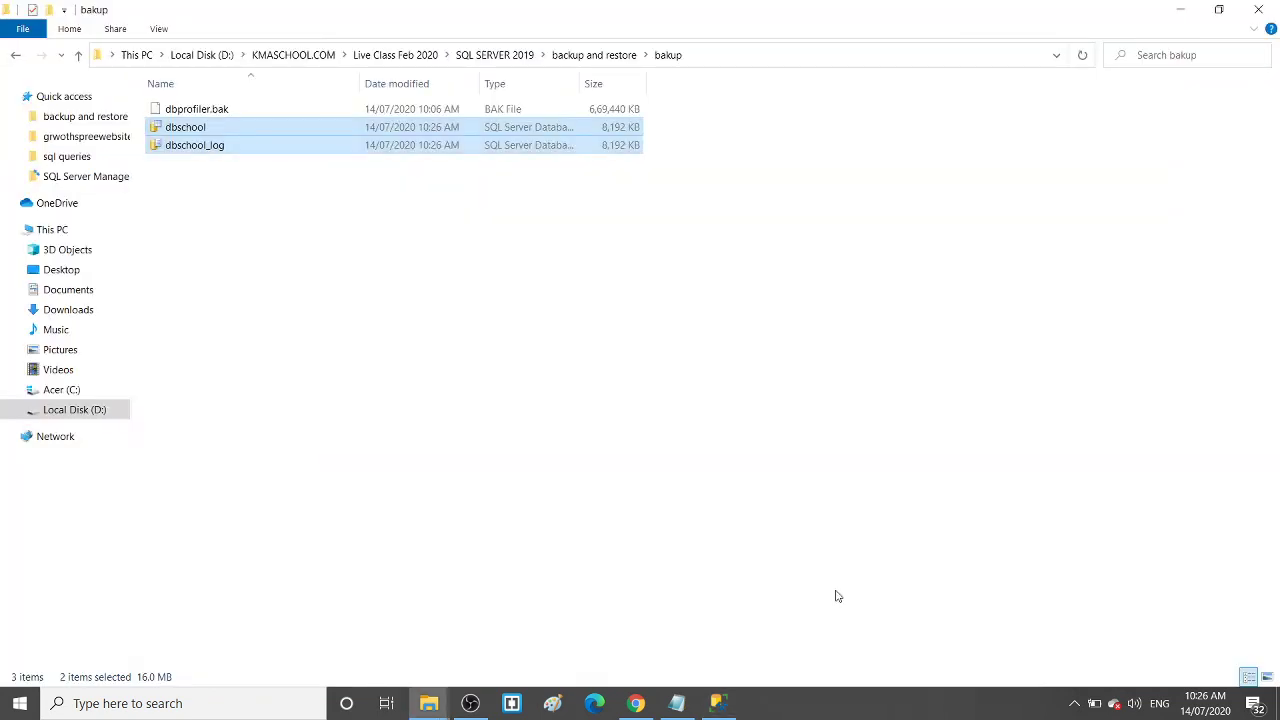
key(alt+Tab)
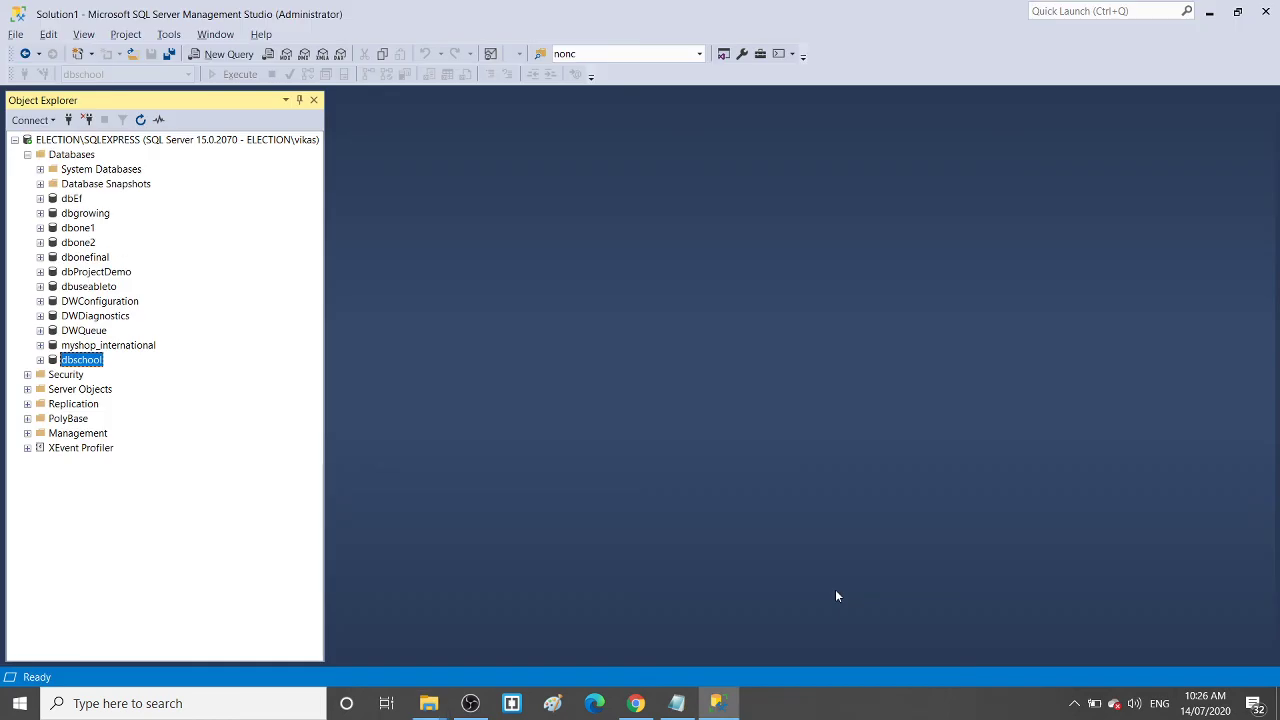
click(228, 55)
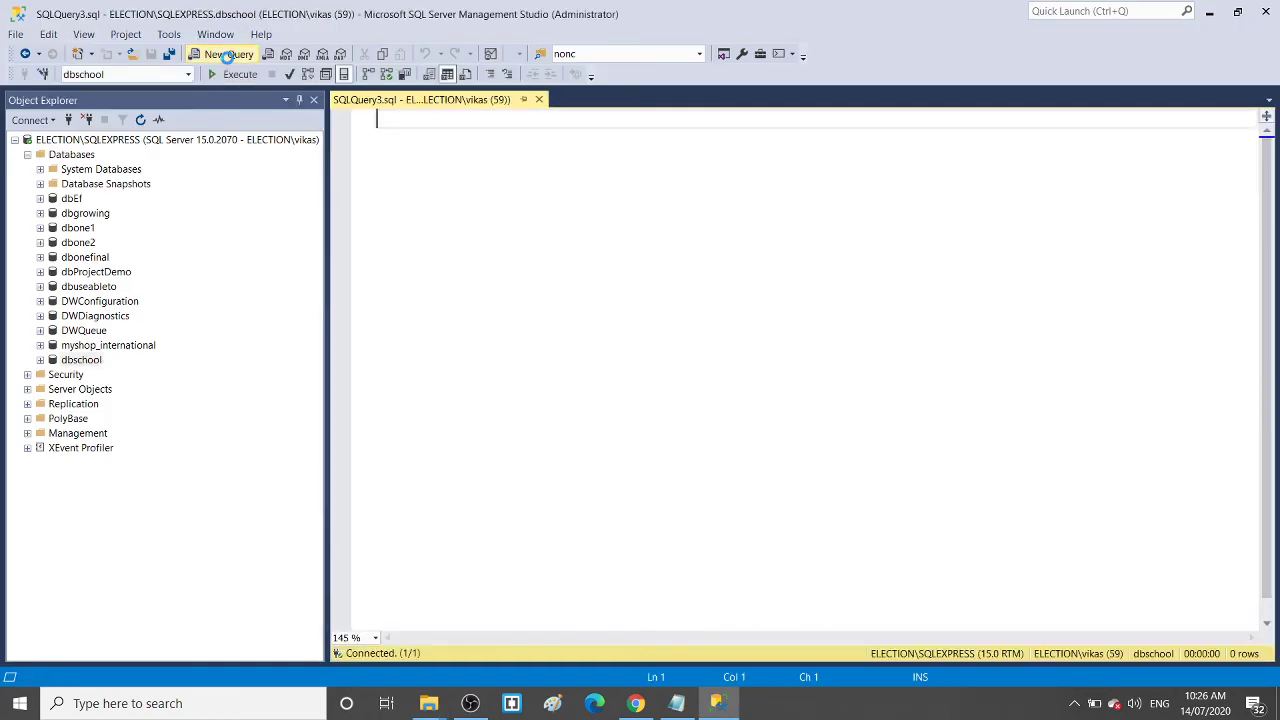
text(sp_helpd)
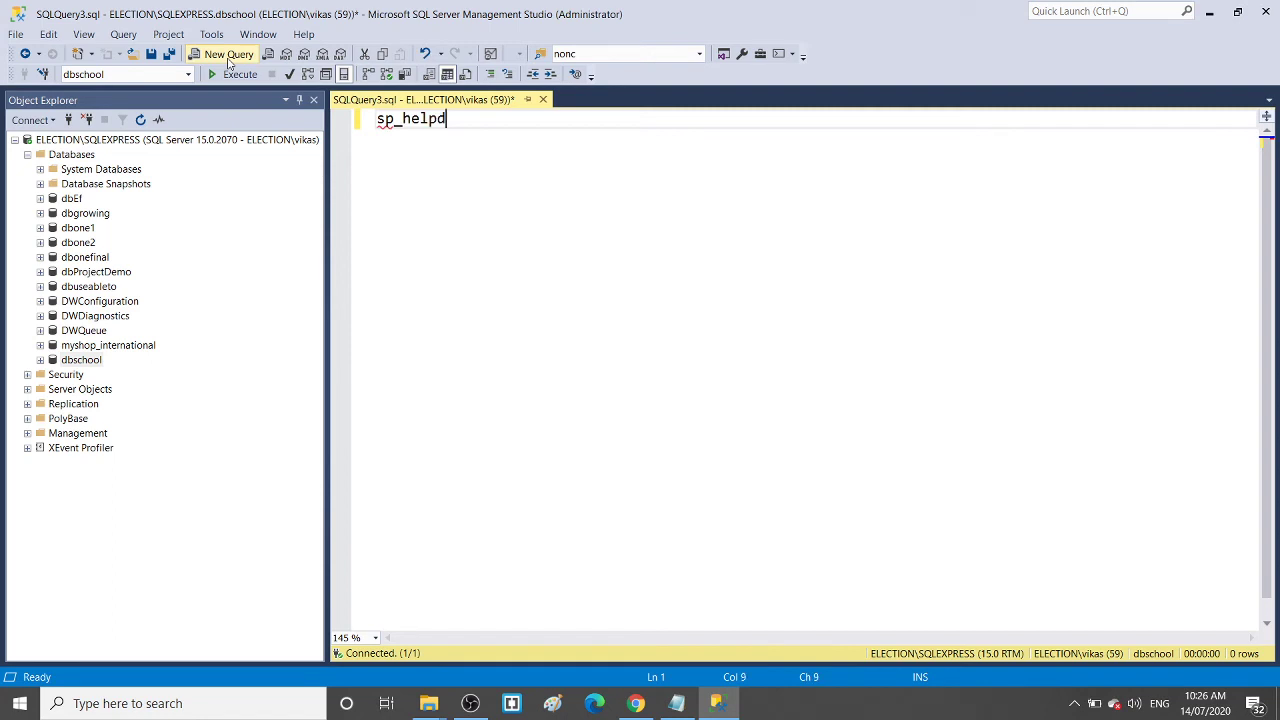
text(b dbschool)
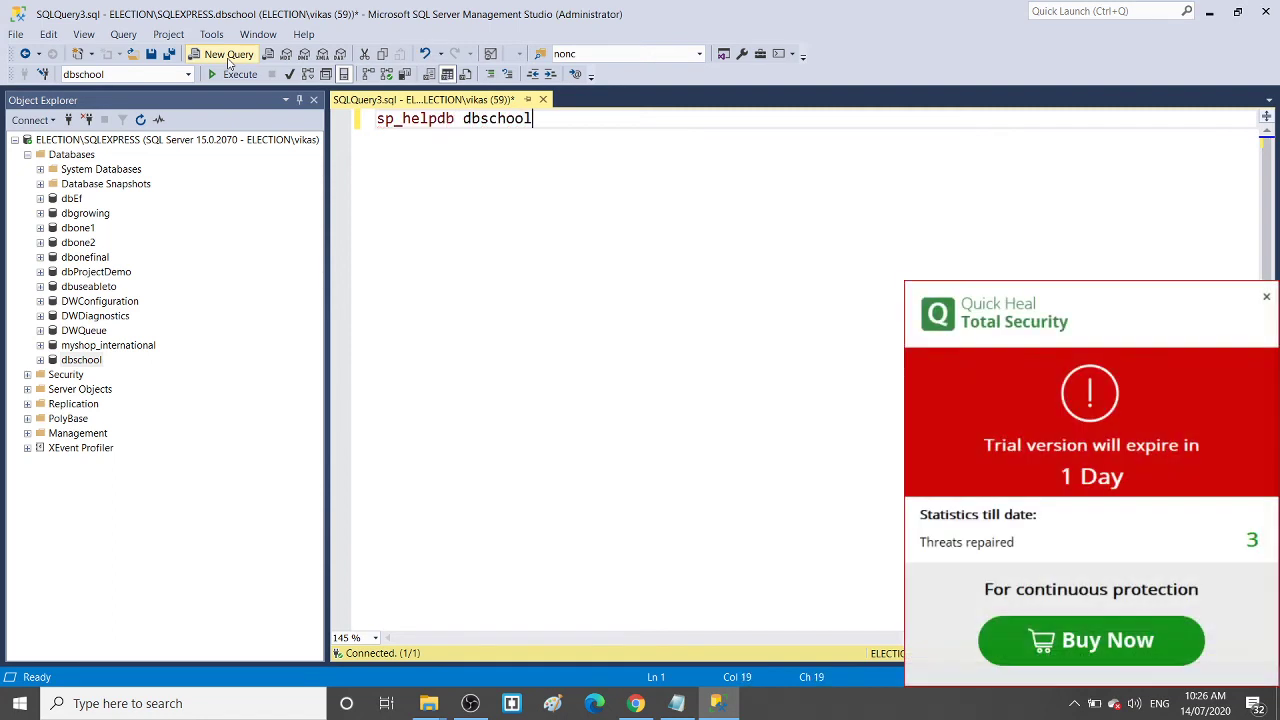
key(F5)
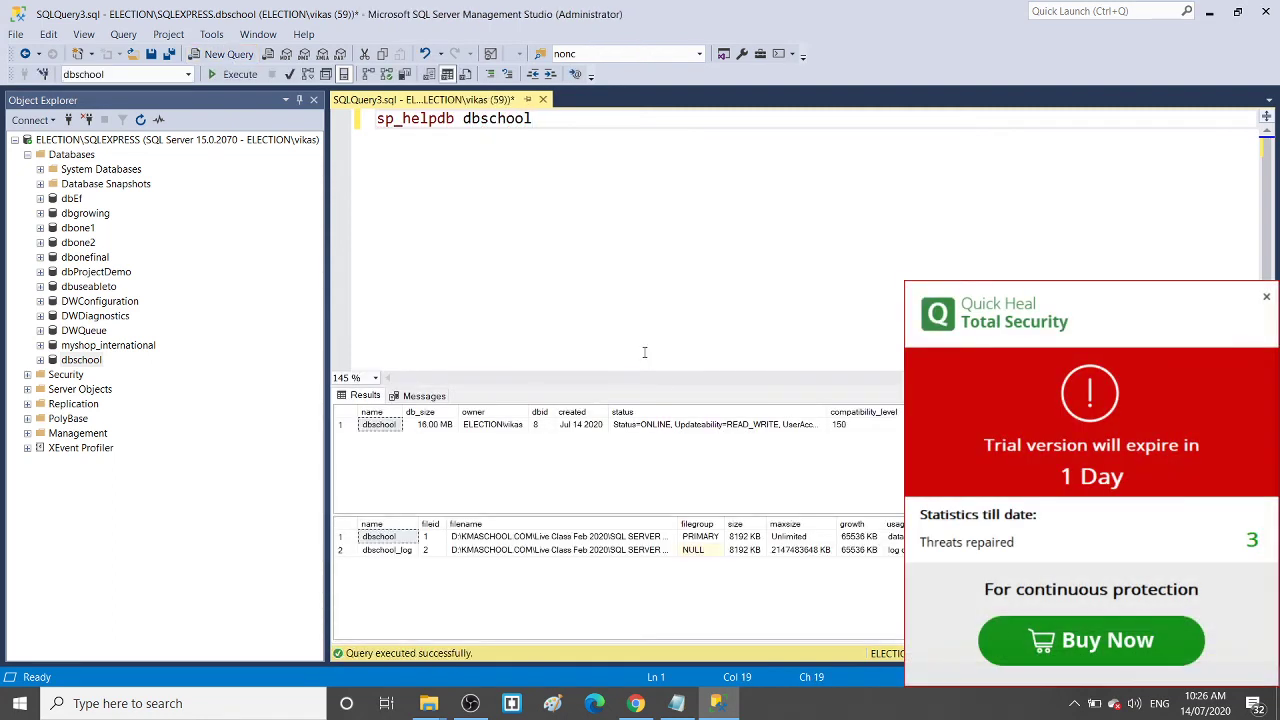
Dismiss the Quick Heal notification and widen the filename column in the query results to read the full file paths
click(1266, 297)
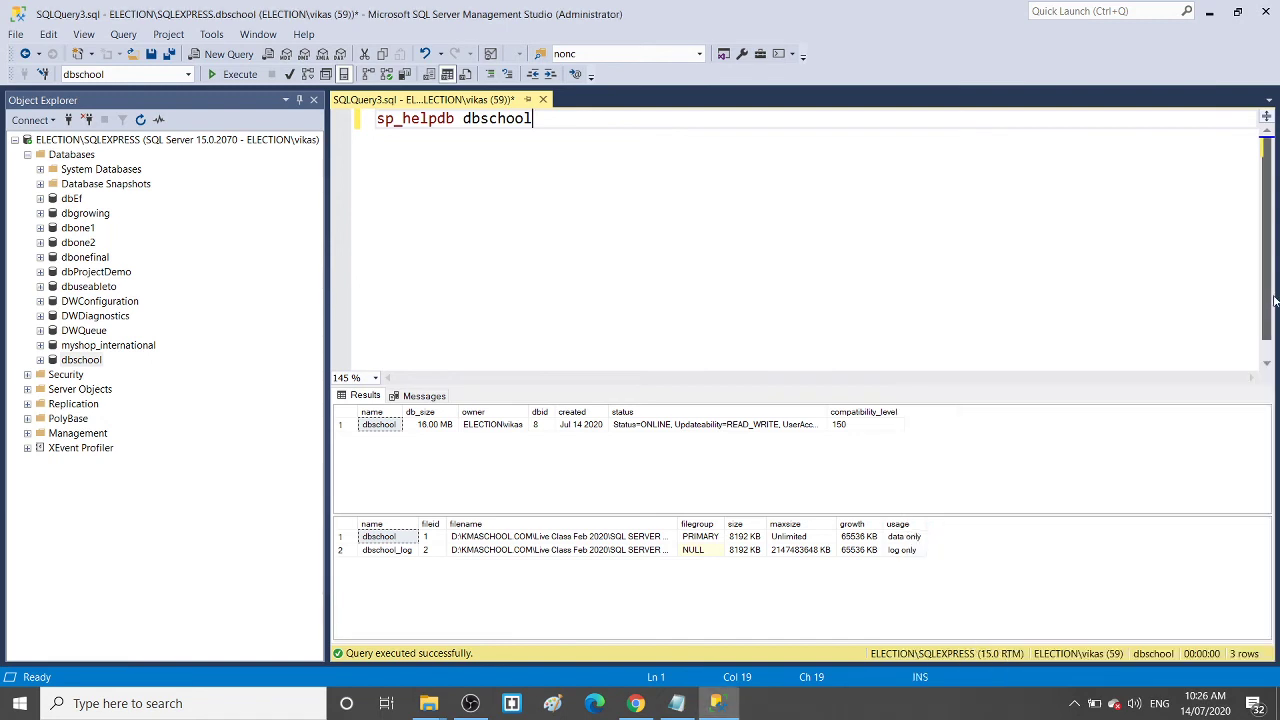
click(570, 552)
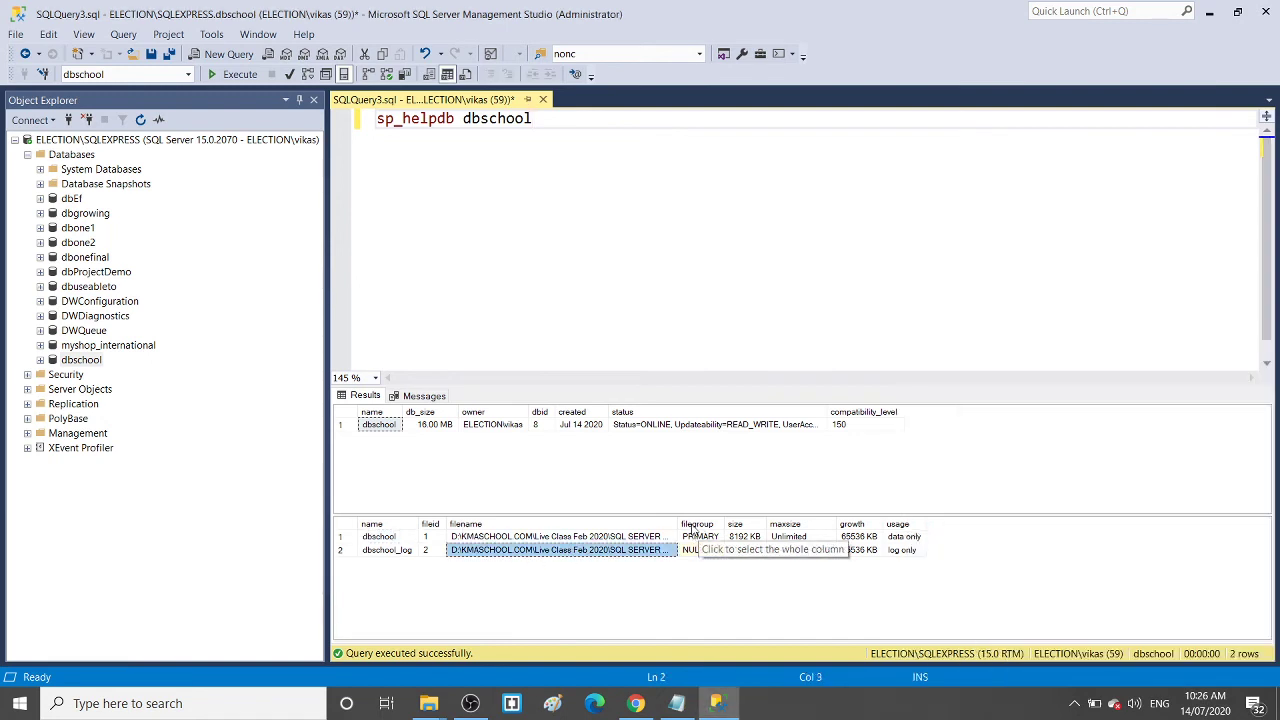
drag(686, 529, 947, 529)
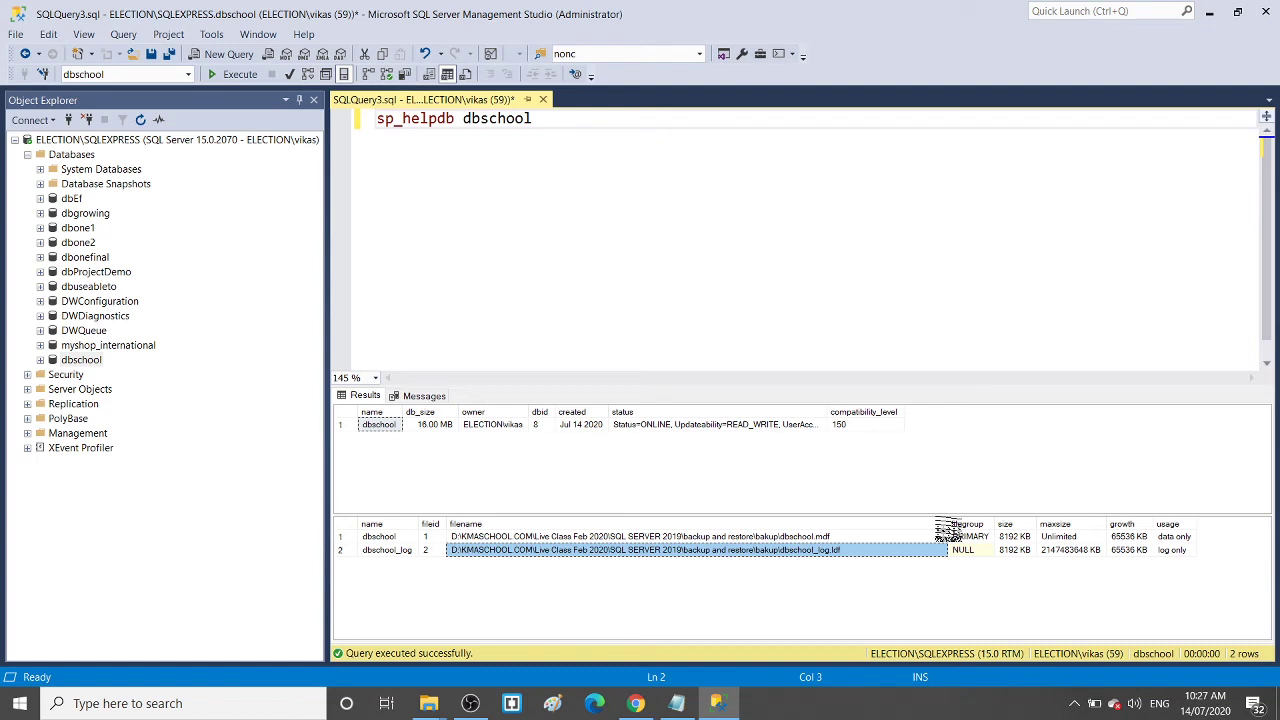
Switch to the Notepad notes and add "okay" beside "mdf ldf copy" under backup and "mdf ldf" under restore
click(676, 705)
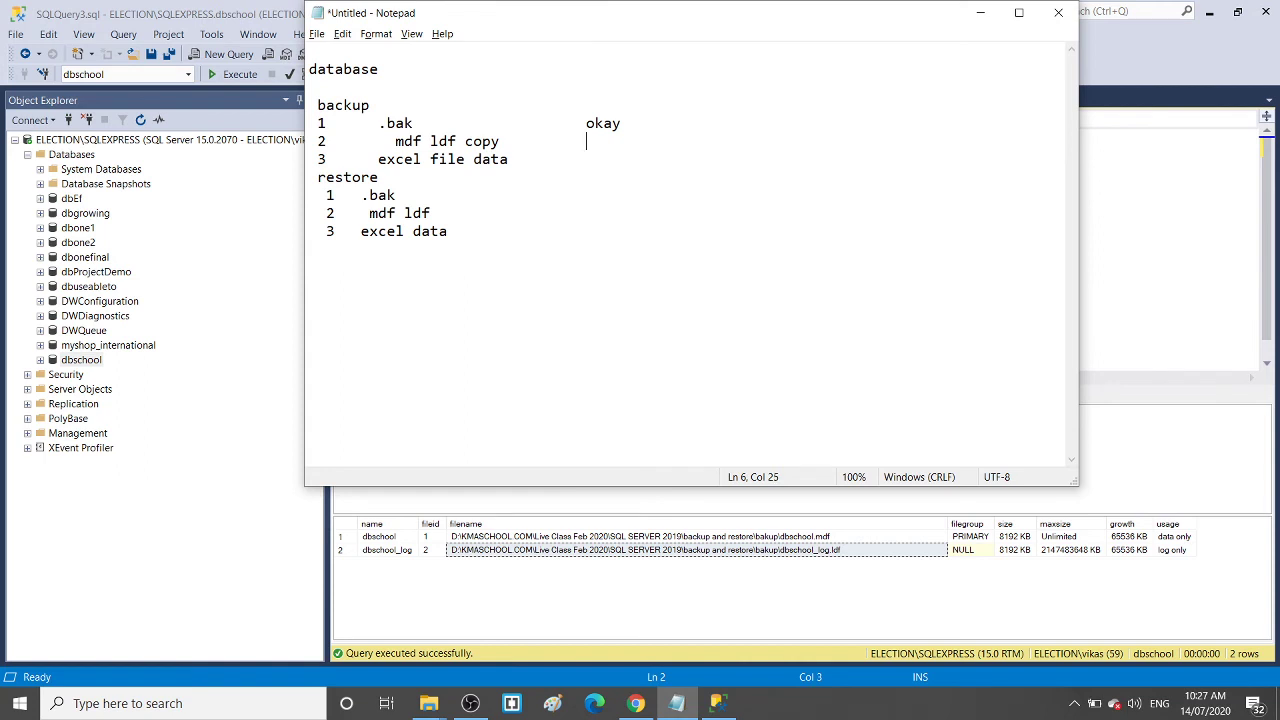
text(okay)
click(387, 213)
key(Right)
key(Right)
text(okay)
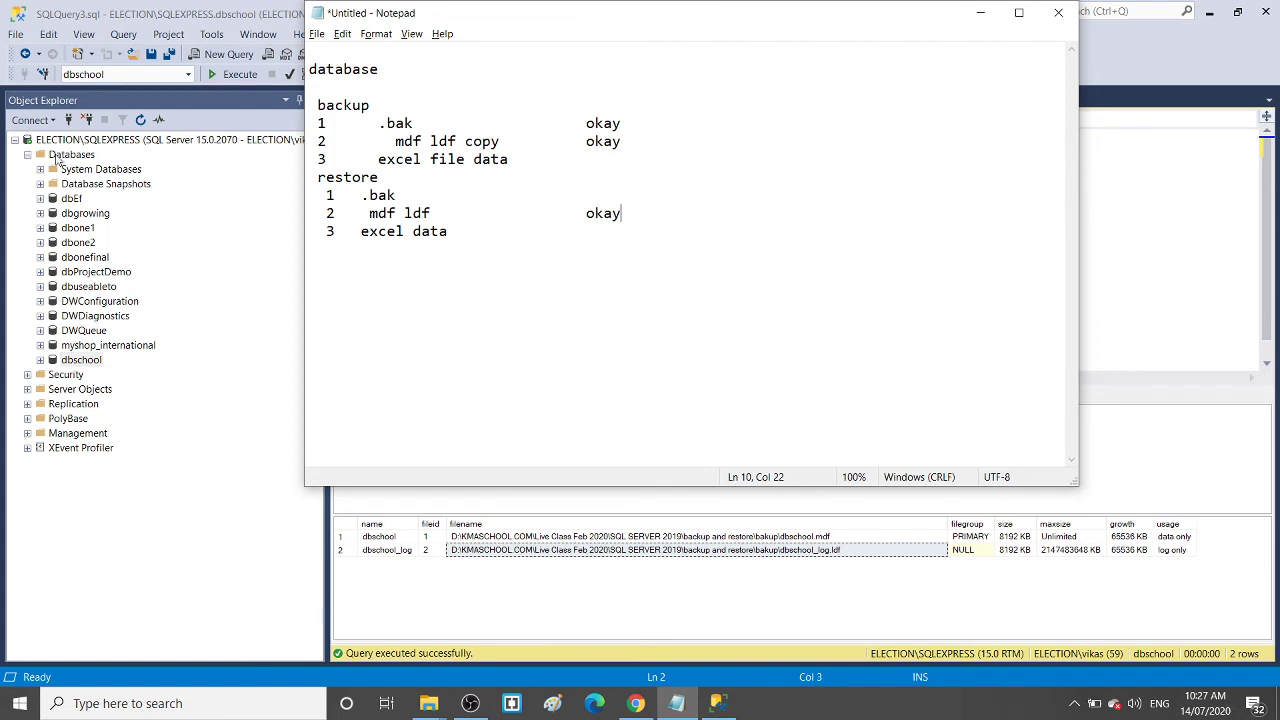
Start a data export from dbschool in SQL Server Management Studio, with SQL Server Native Client 11.0 as the data source
click(1148, 254)
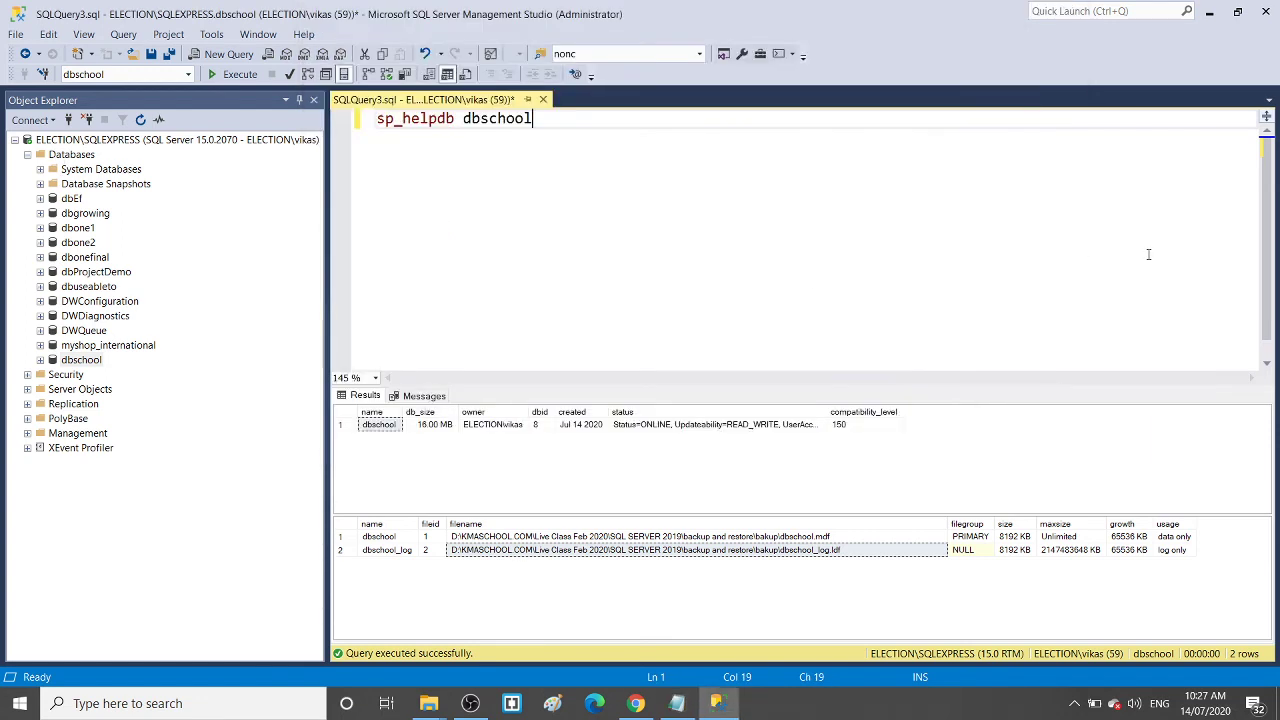
click(40, 359)
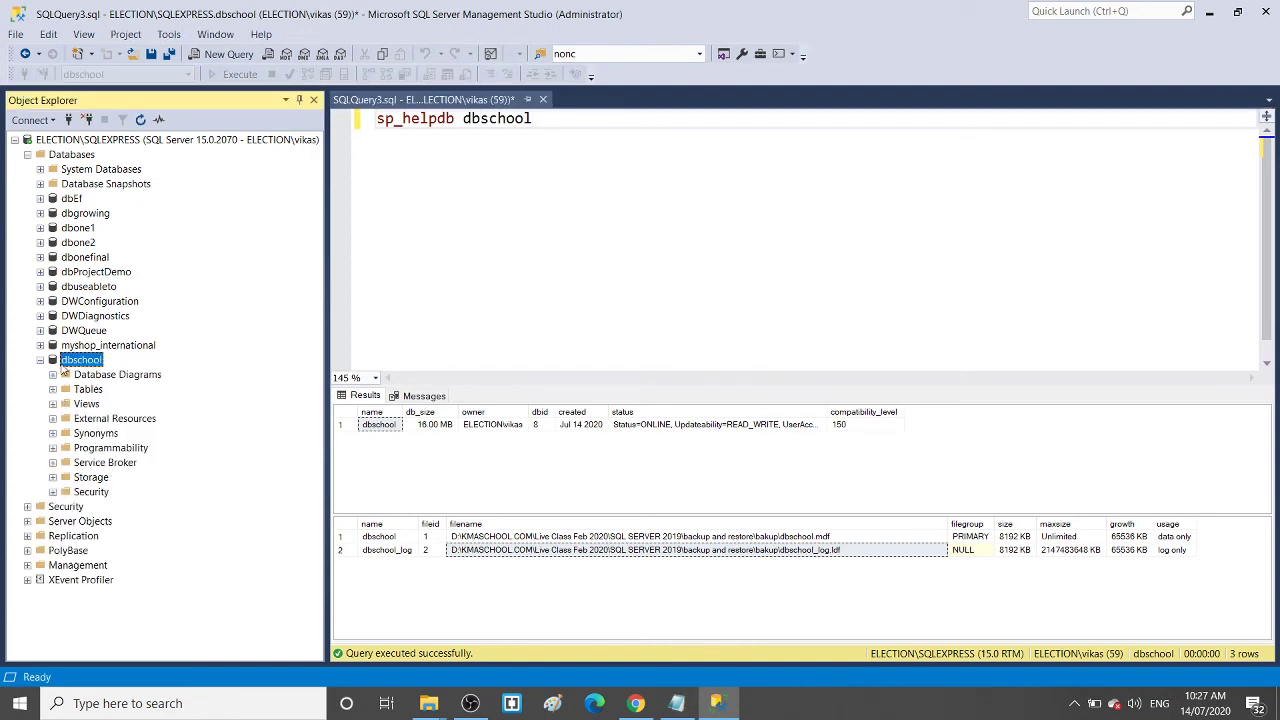
right_click(64, 364)
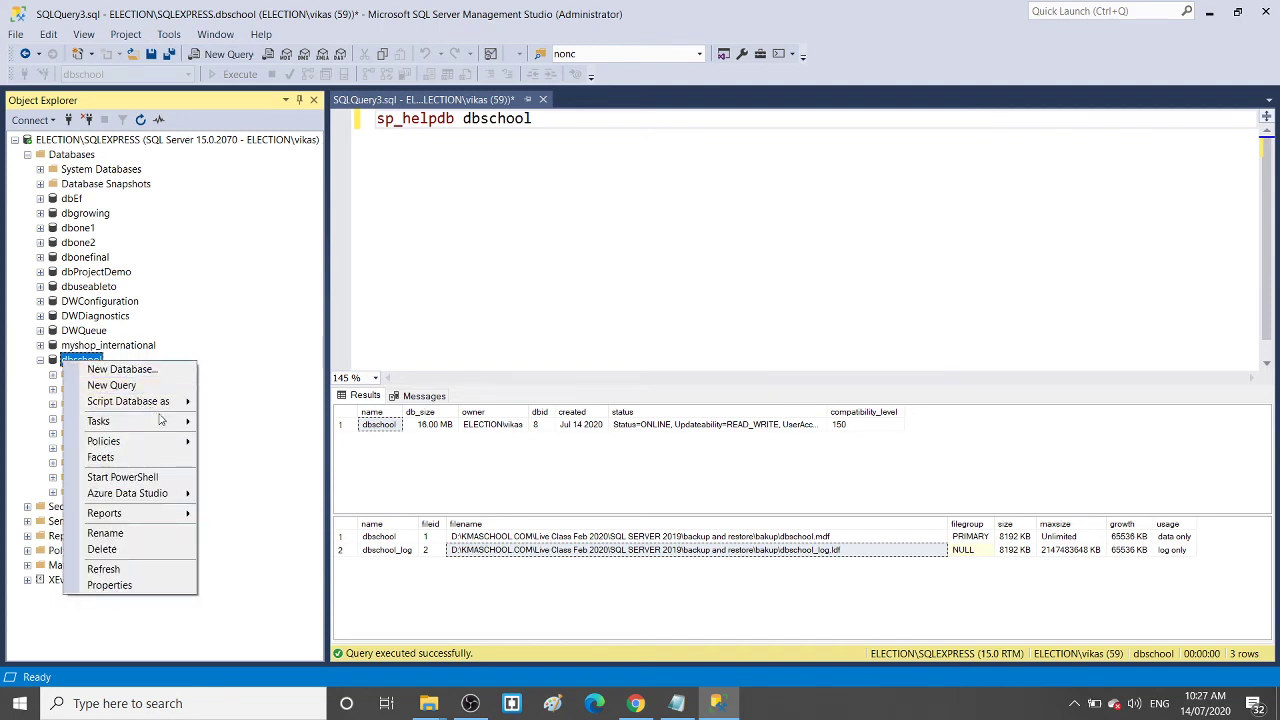
mouse_move(130, 421)
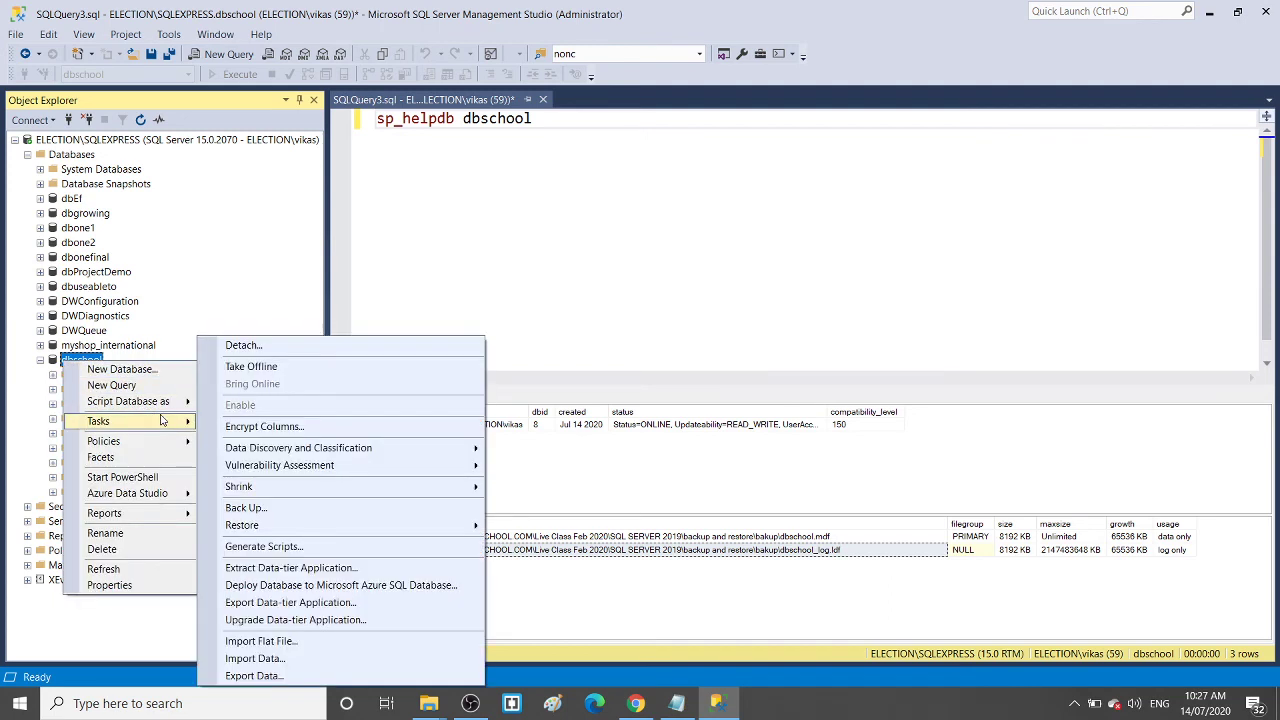
click(343, 682)
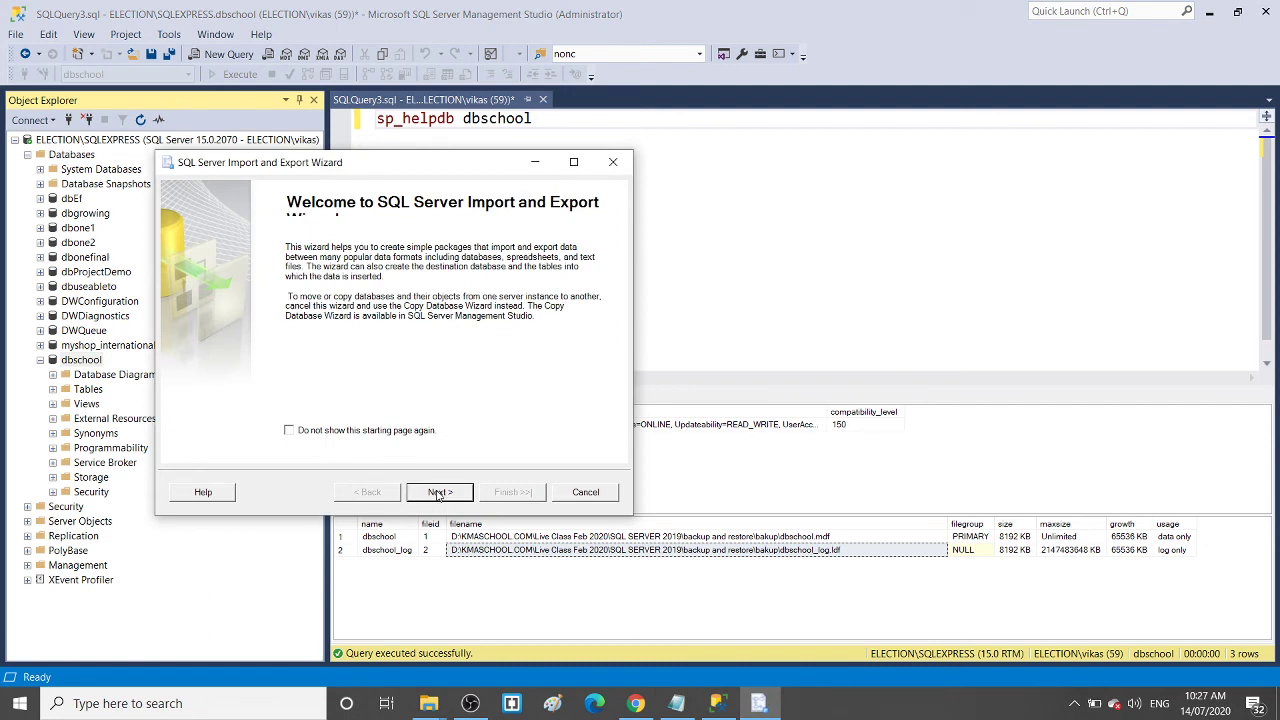
click(439, 493)
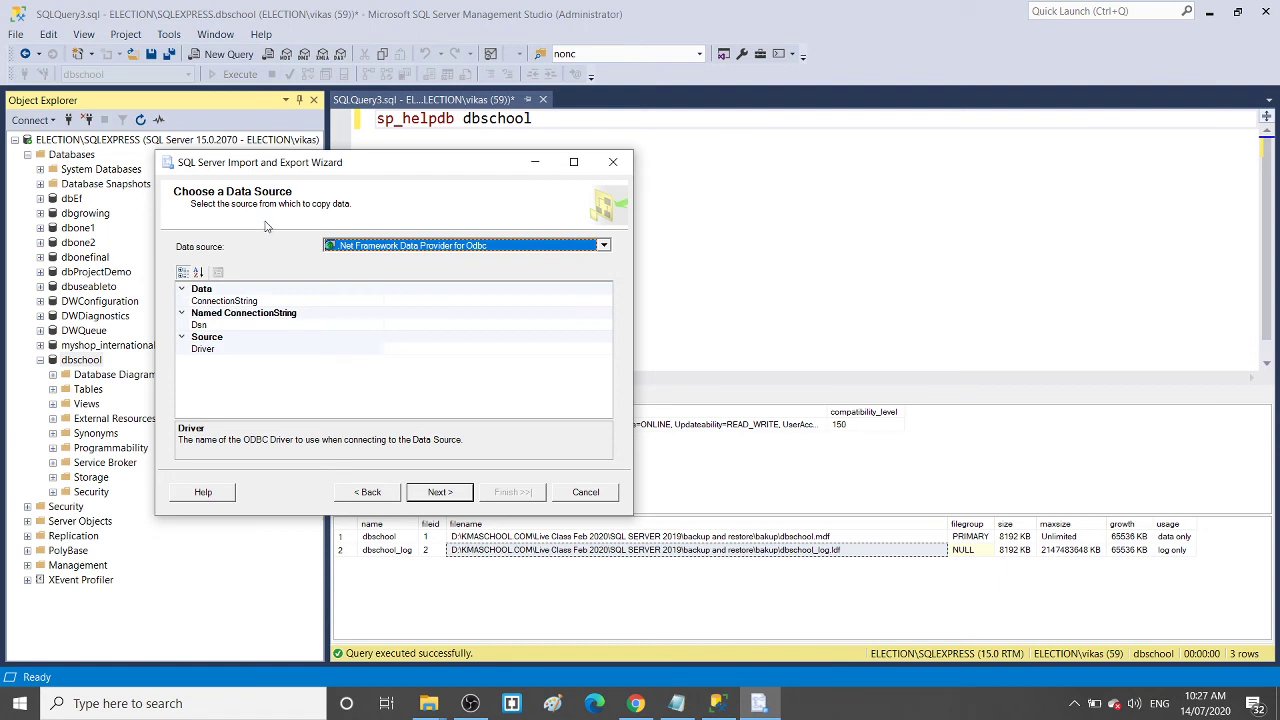
click(604, 246)
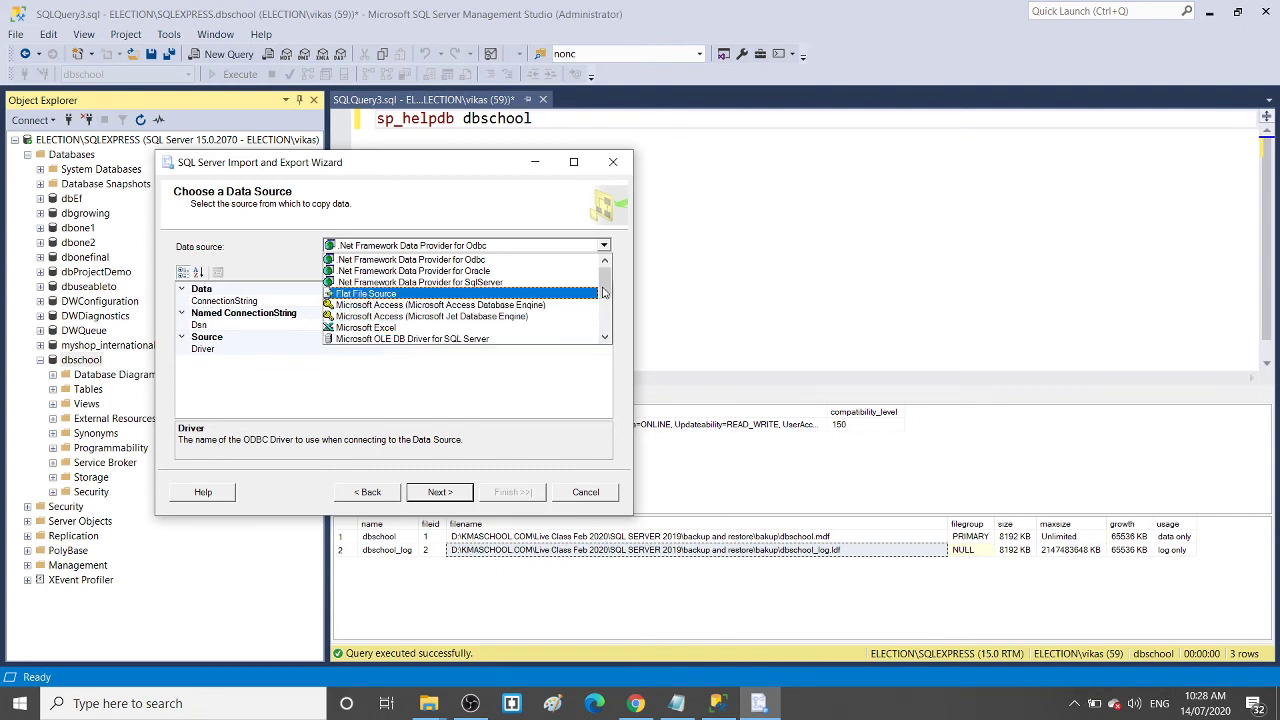
scroll(603, 291, down, 3)
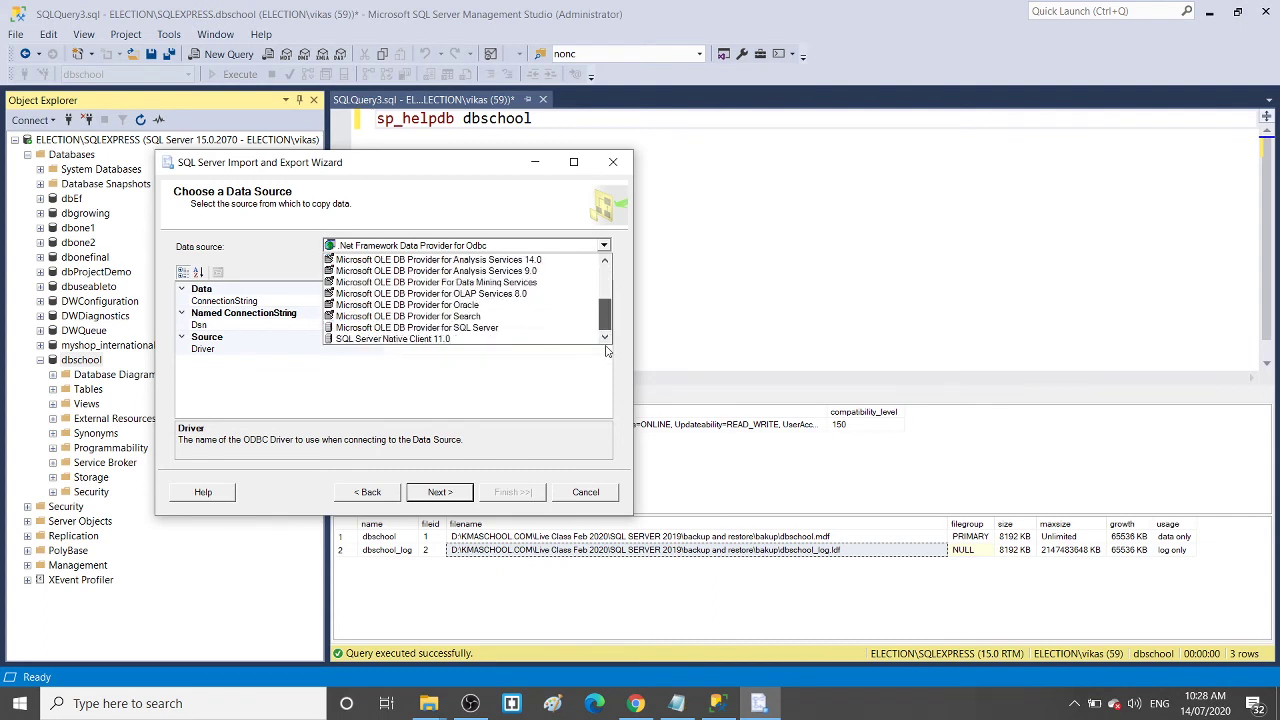
click(540, 343)
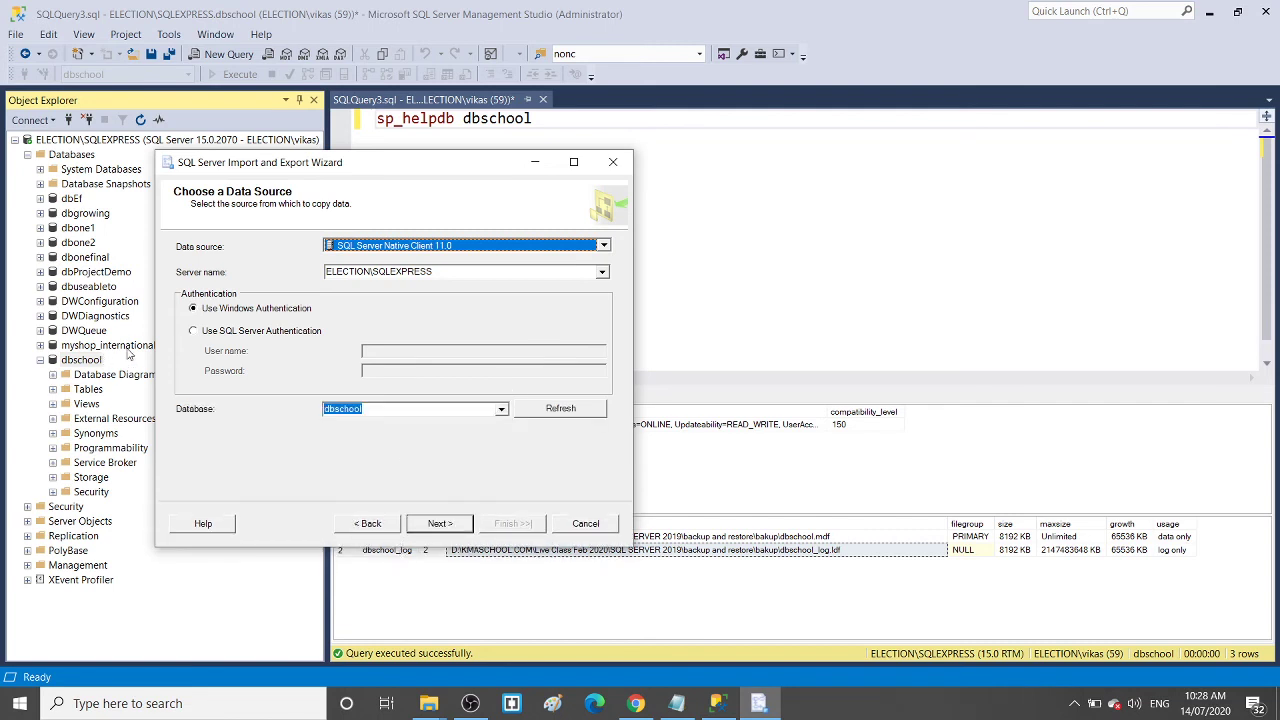
click(440, 530)
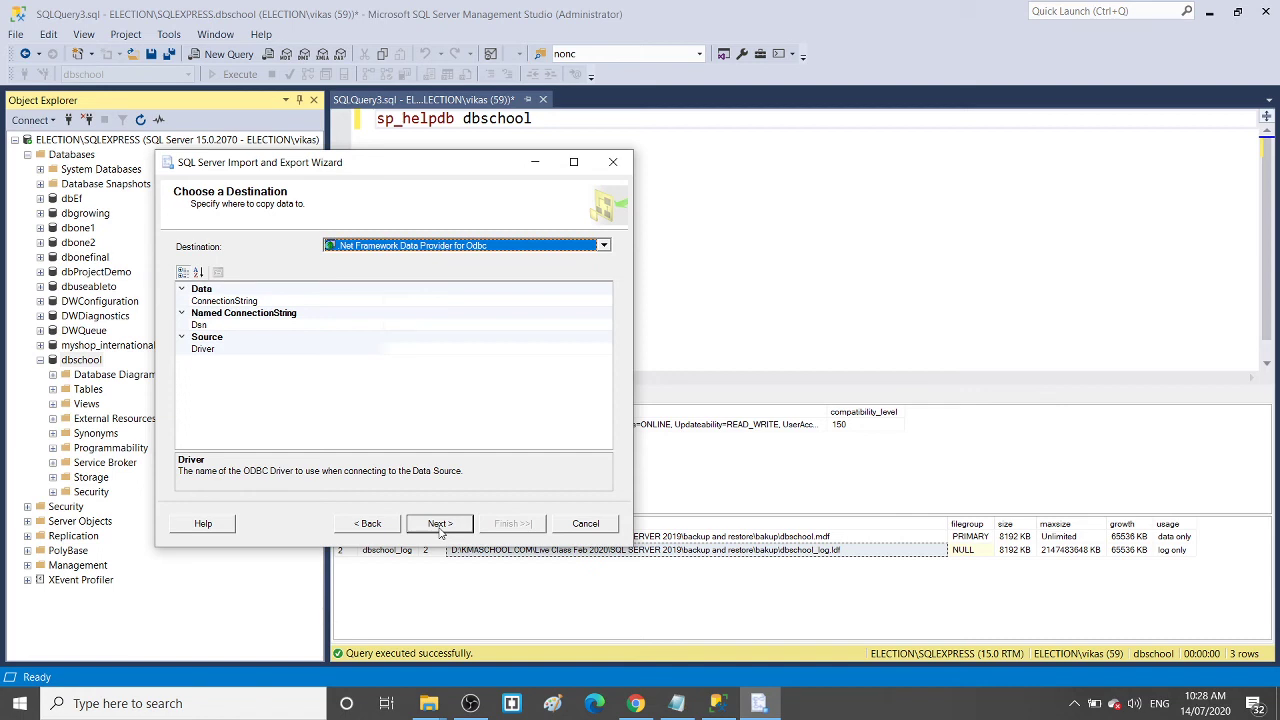
Recheck the data source page and set the export destination to Microsoft Excel
click(368, 523)
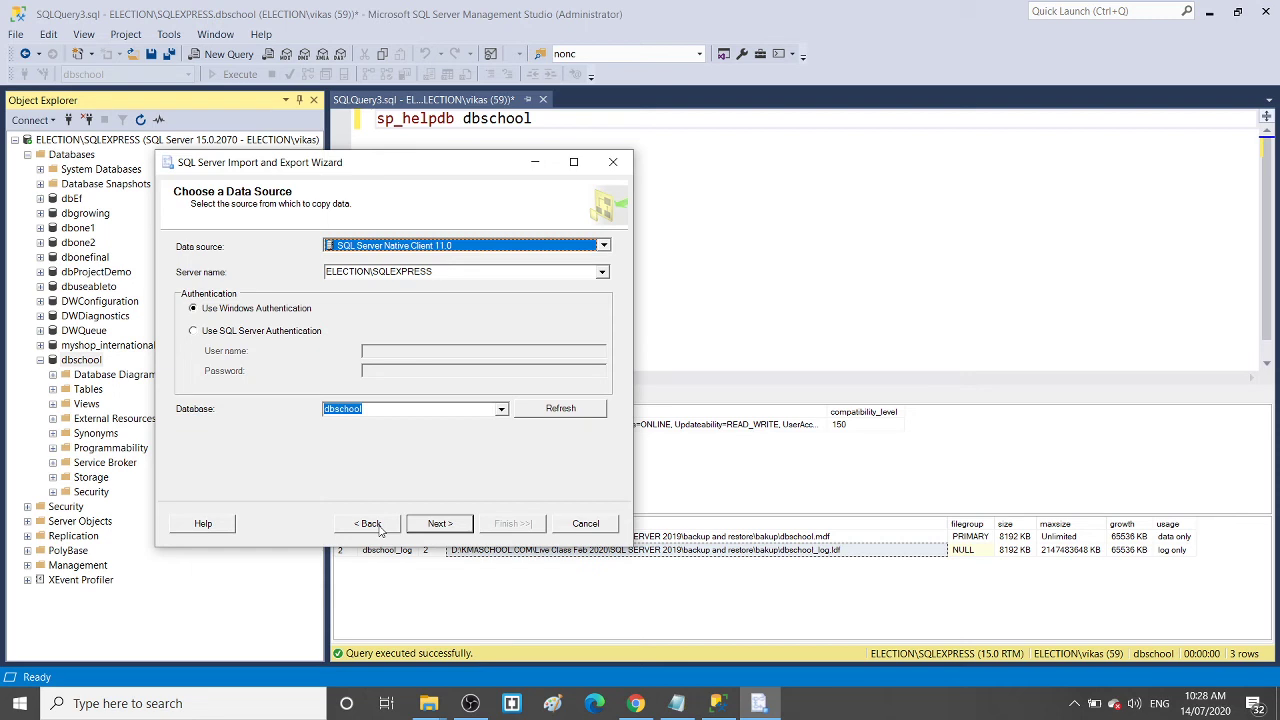
click(438, 523)
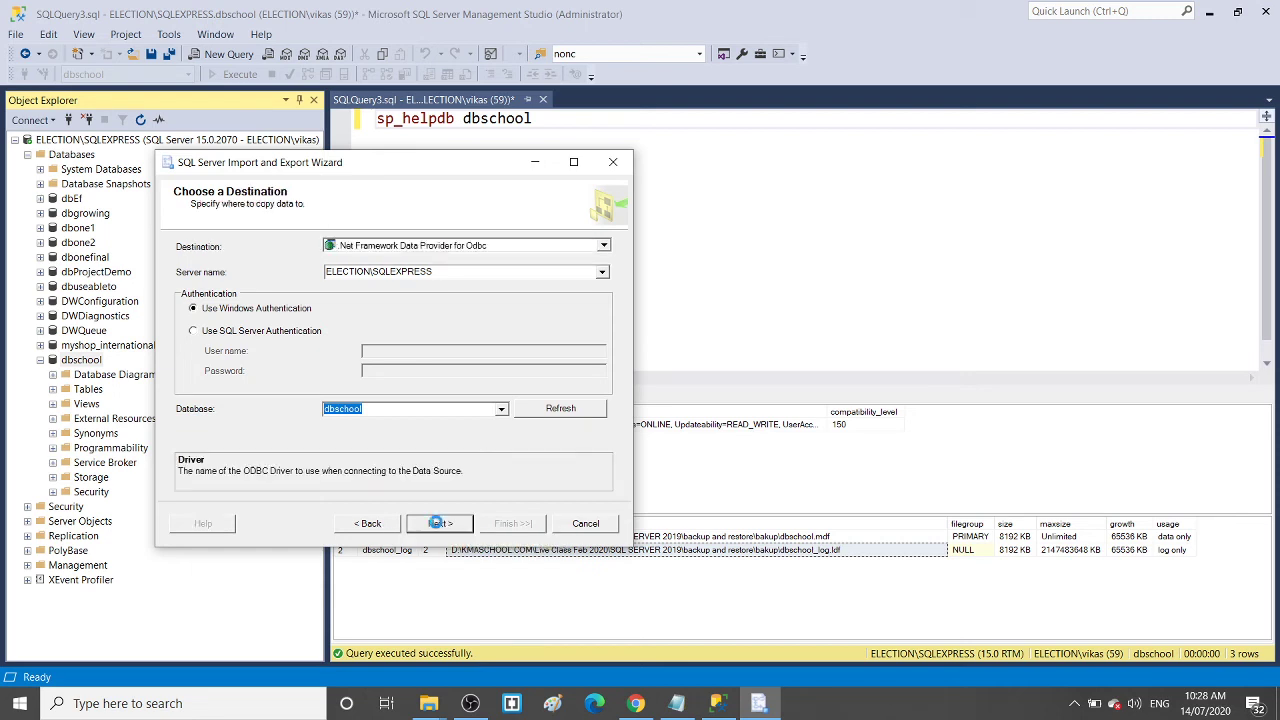
click(603, 249)
scroll(604, 289, down, 1)
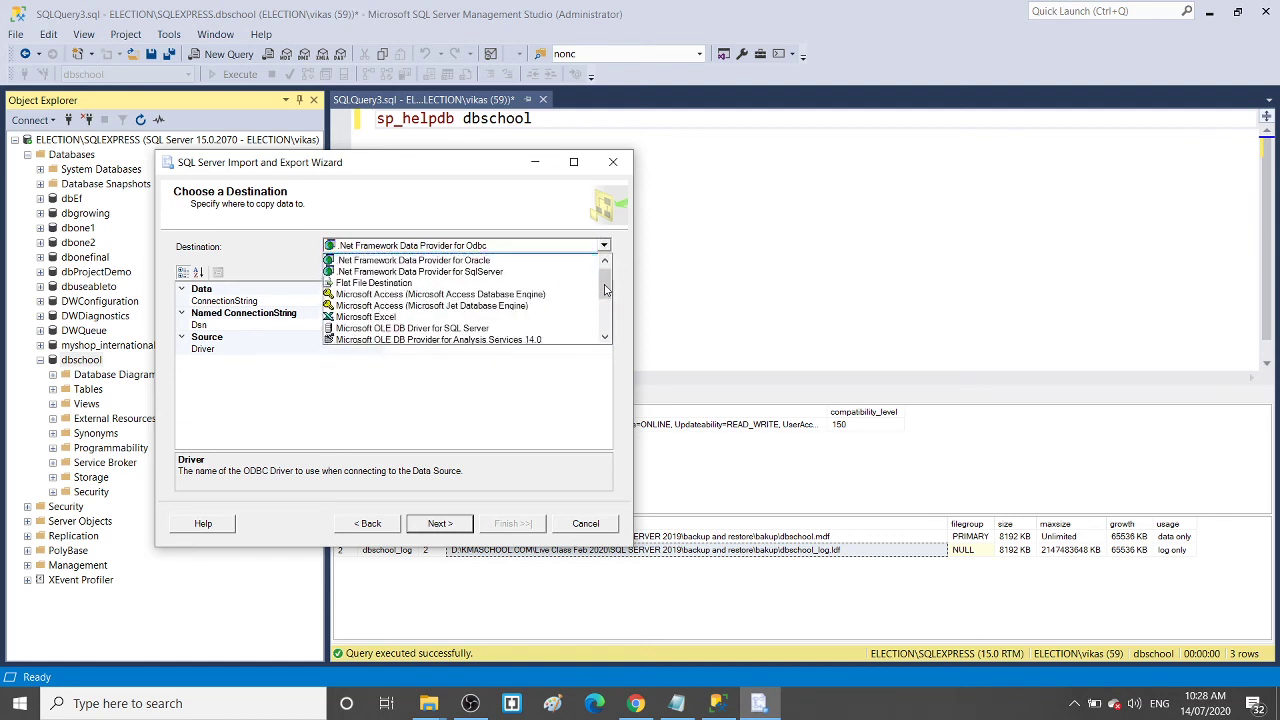
click(343, 317)
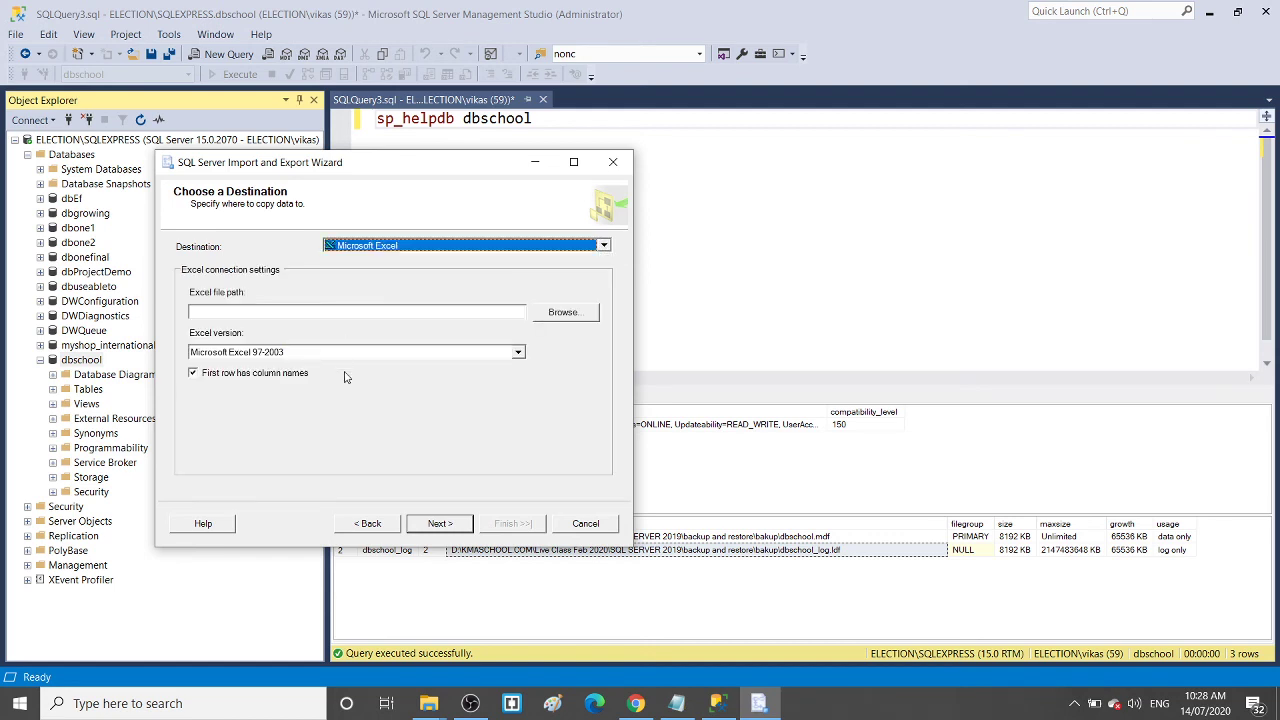
Switch to File Explorer and create a new Excel worksheet named data in the bakup folder
click(546, 316)
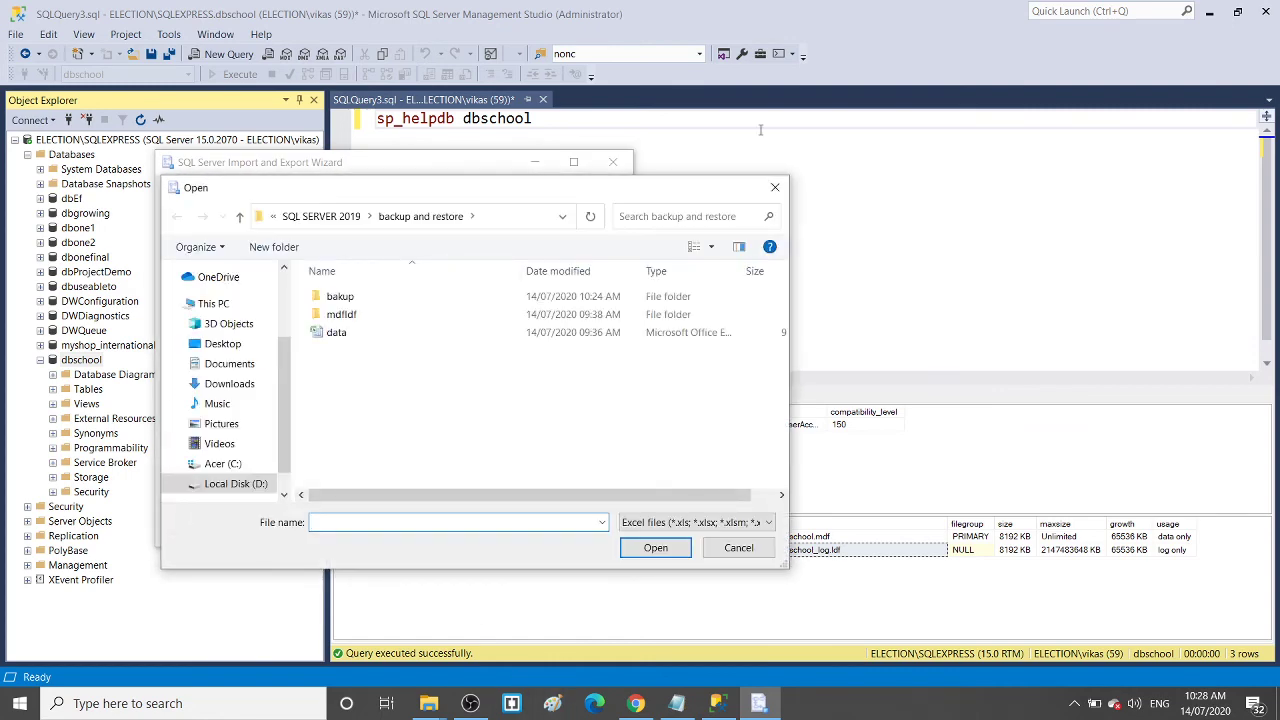
click(775, 187)
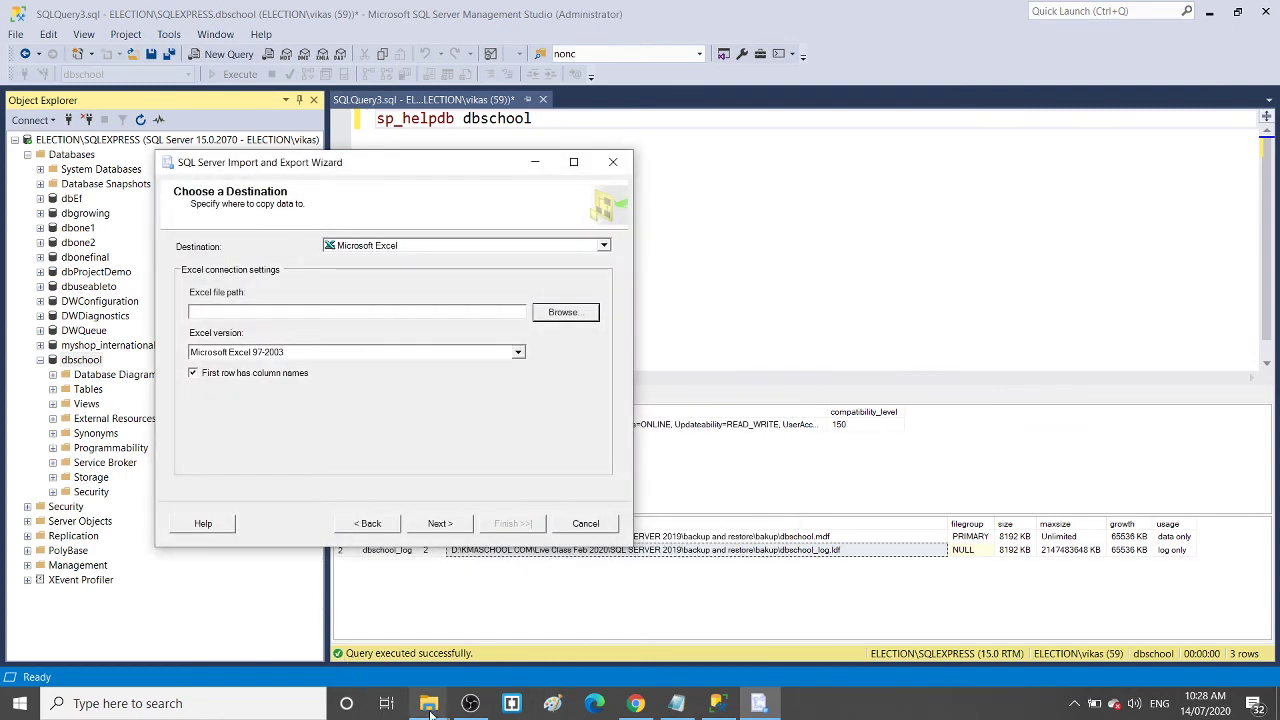
mouse_move(431, 711)
click(364, 616)
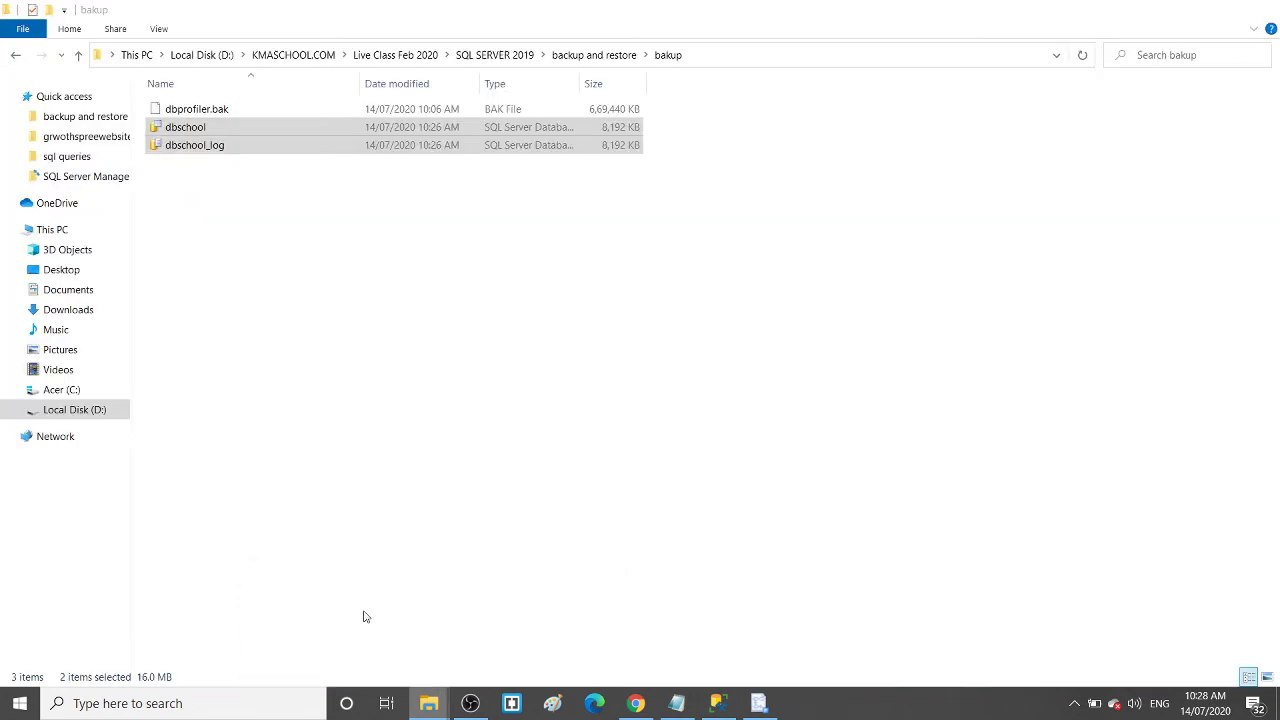
click(462, 288)
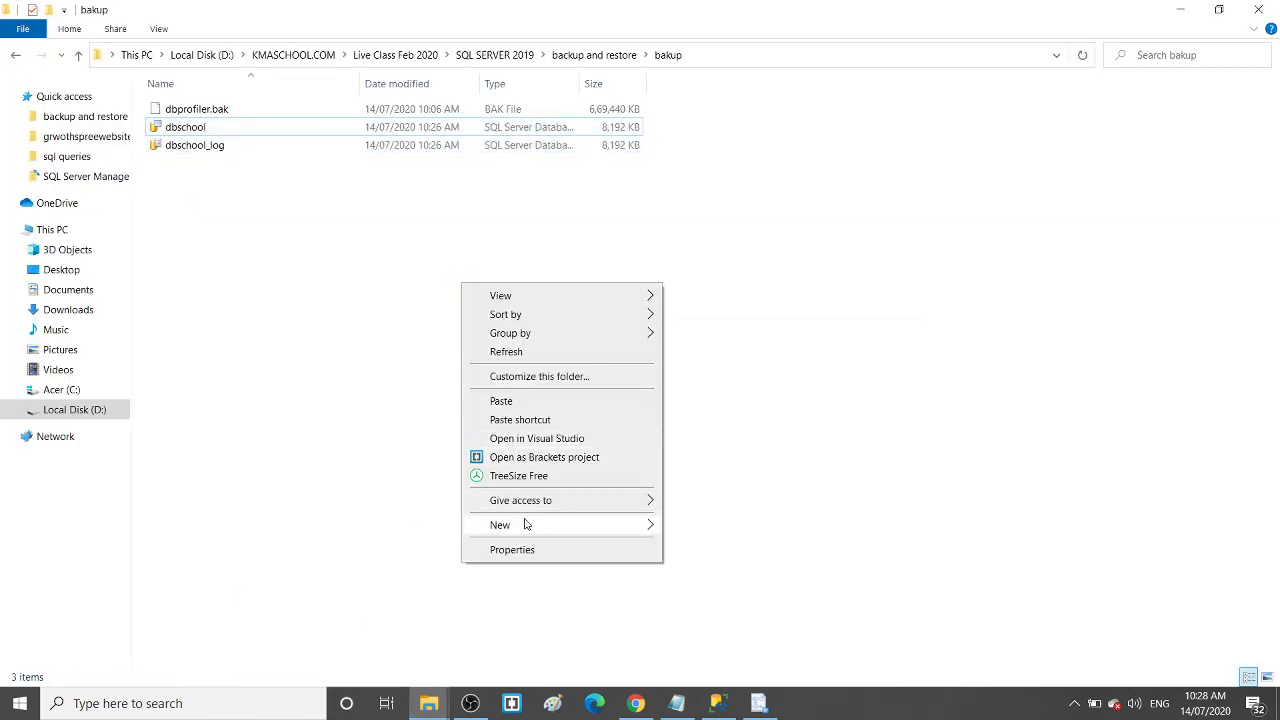
mouse_move(586, 524)
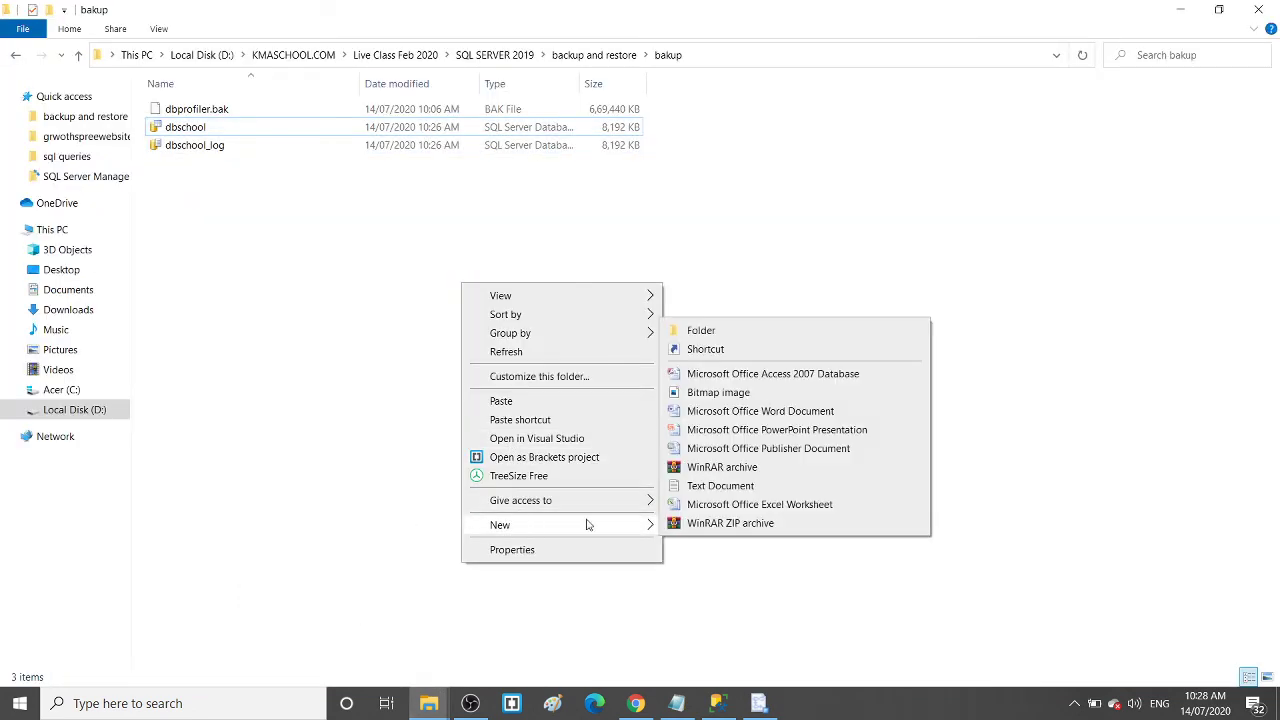
click(708, 512)
text(data)
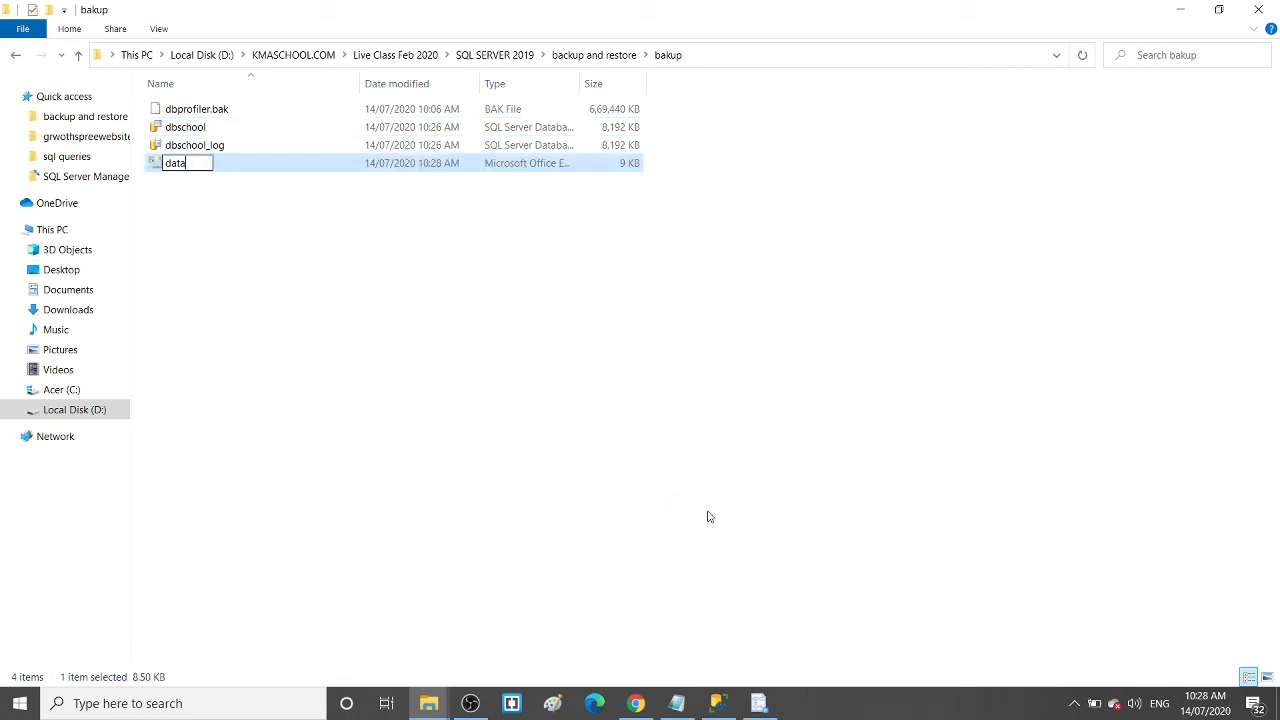
key(Return)
Return to the SQL Server Import and Export Wizard and set the Excel destination file to data in the bakup folder
key(alt+Tab)
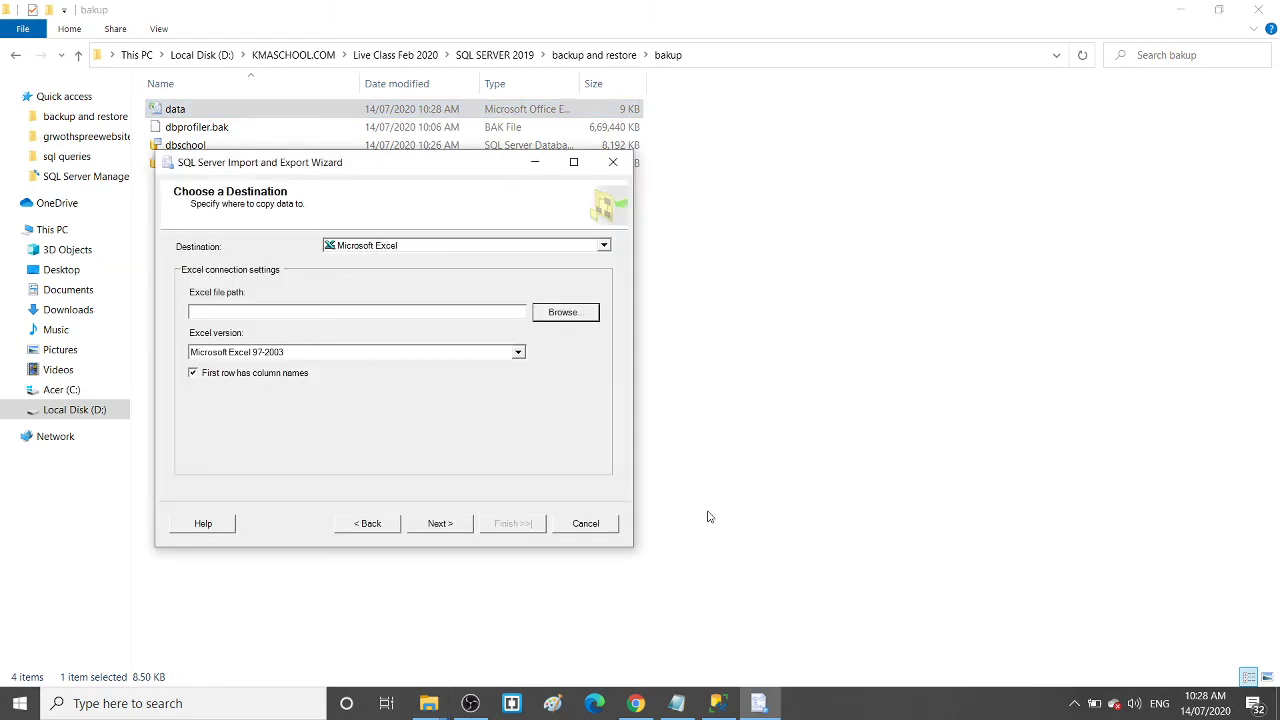
click(564, 313)
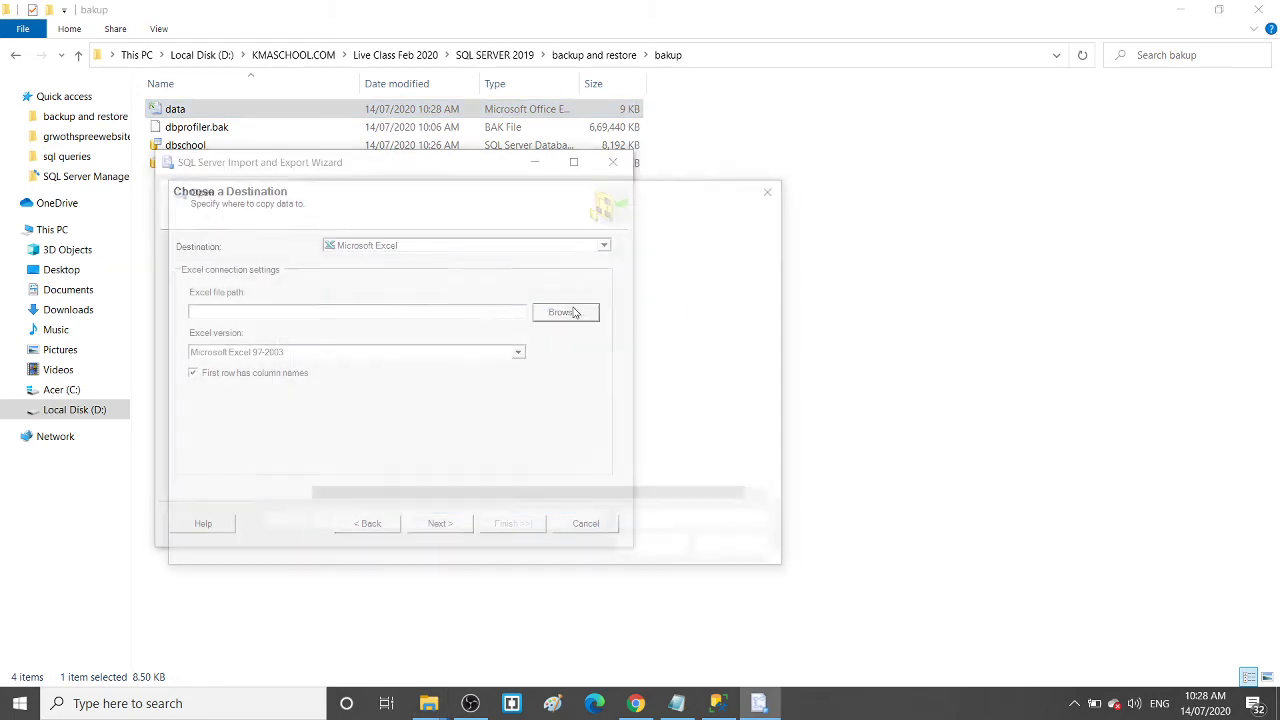
click(336, 336)
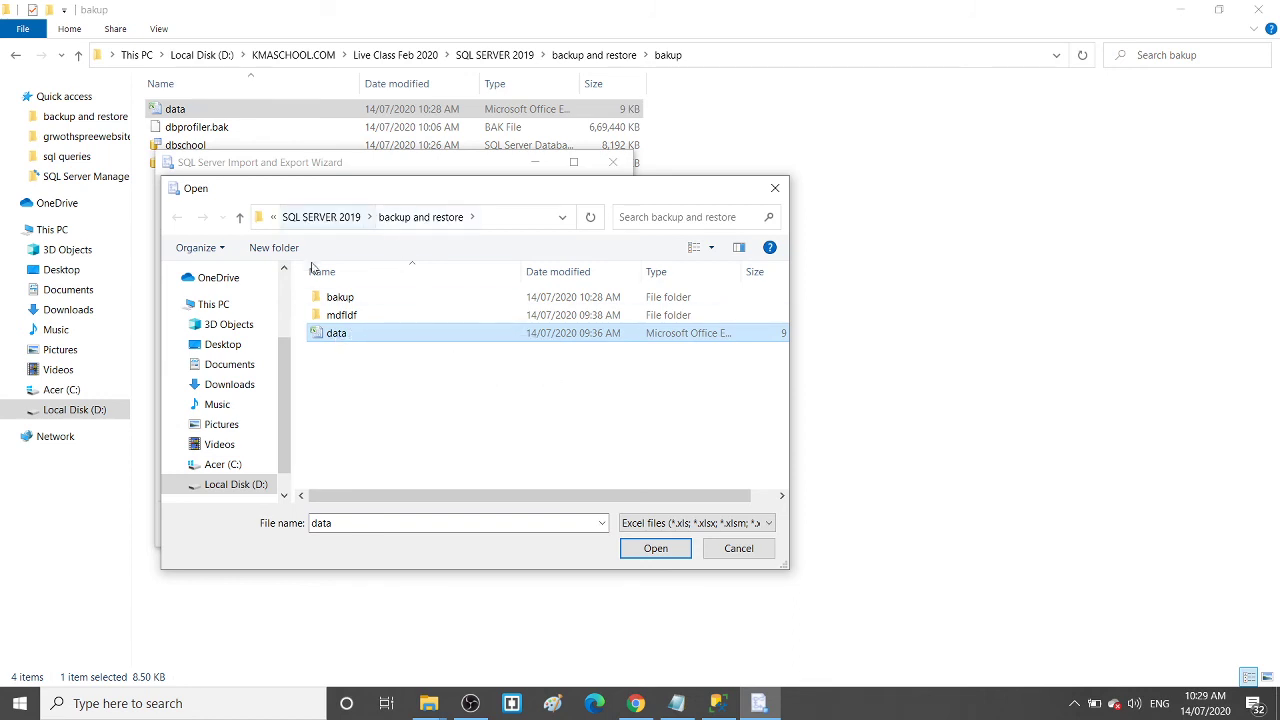
double_click(326, 297)
click(333, 298)
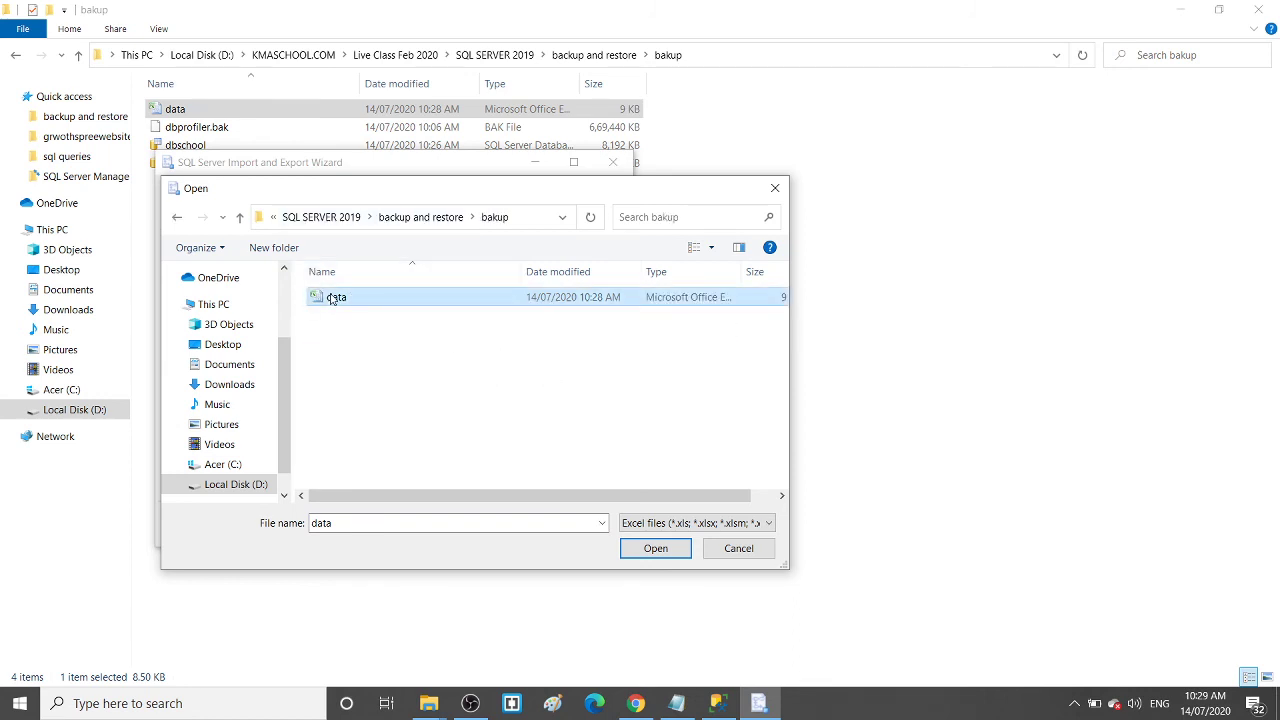
click(664, 556)
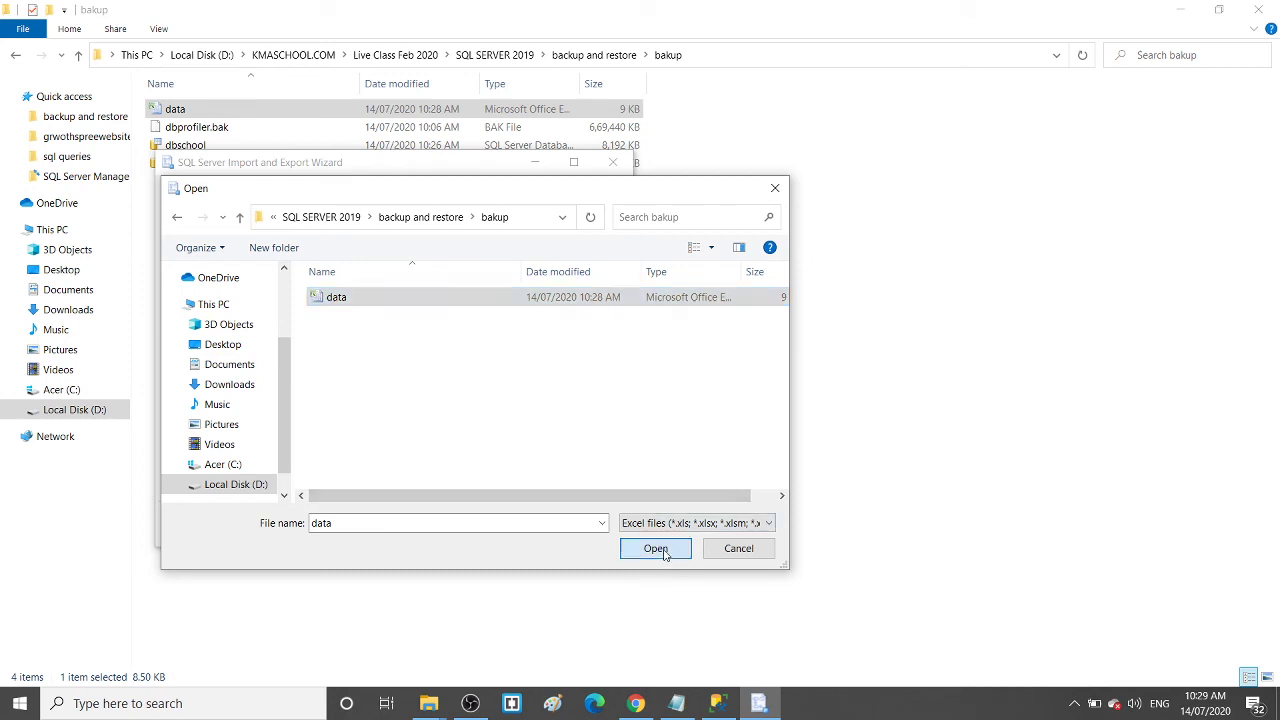
click(446, 528)
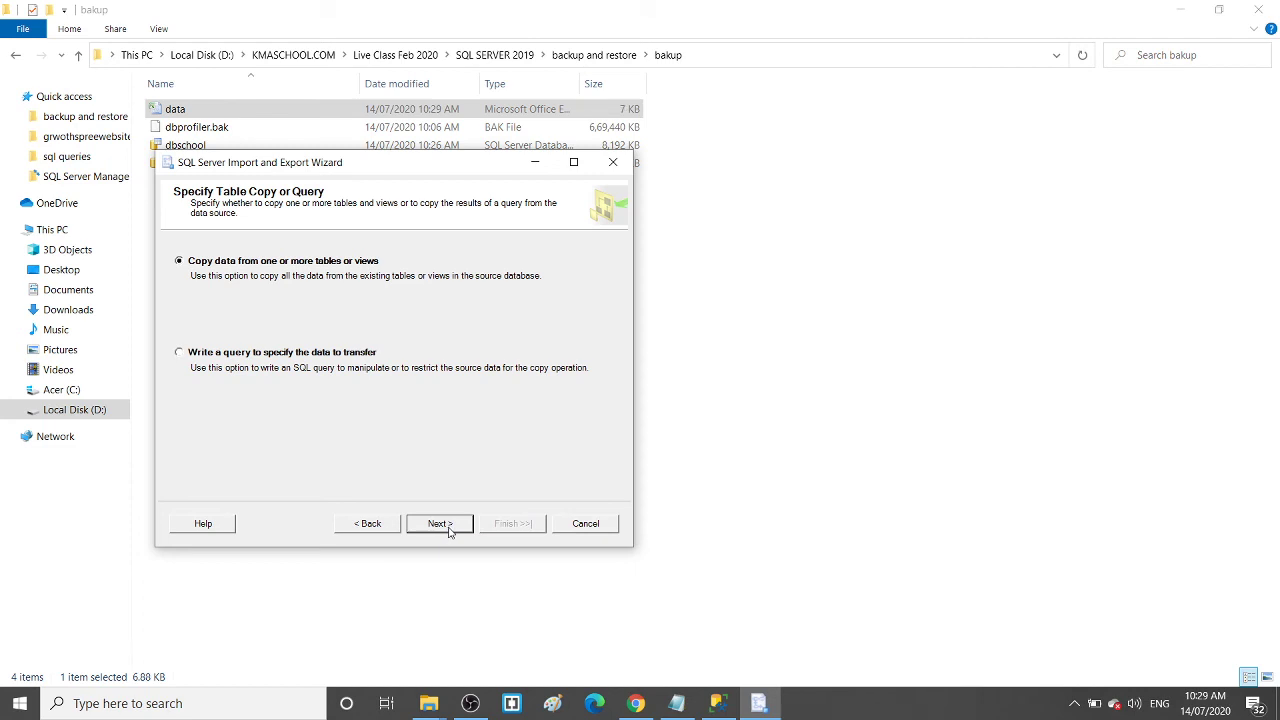
Review the export's source tables, data source and Excel destination settings
click(440, 524)
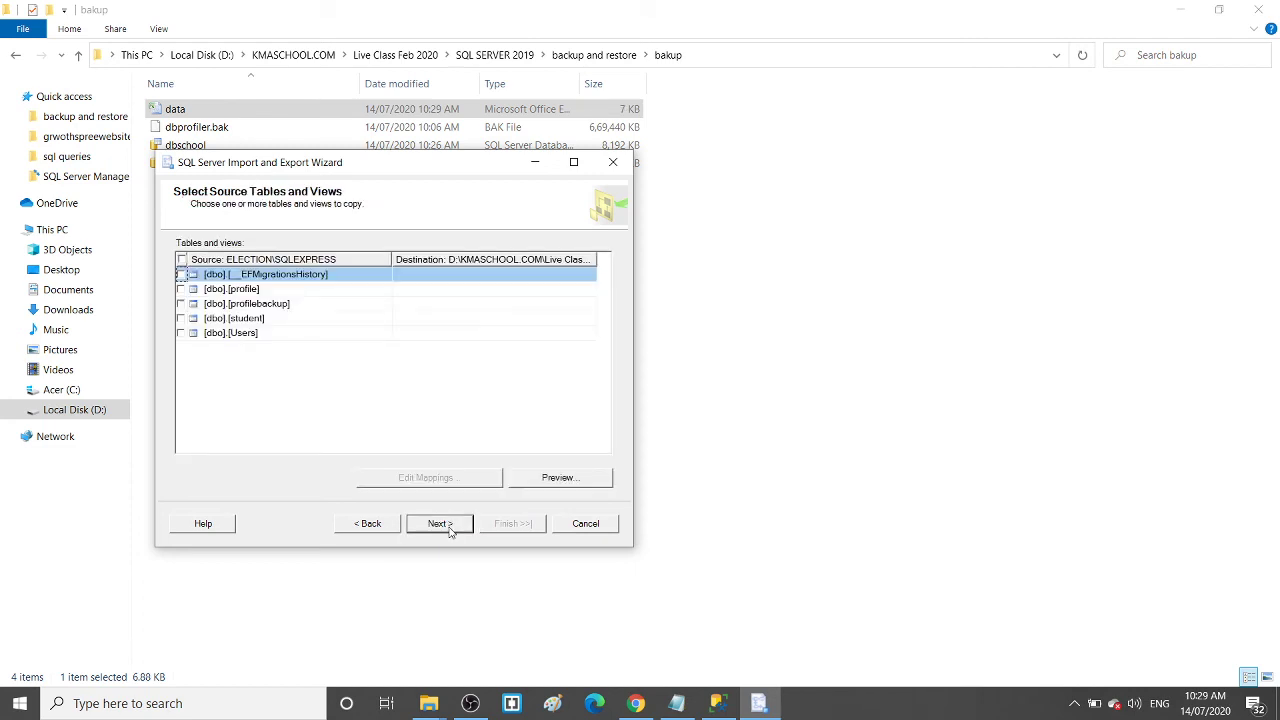
click(370, 524)
click(370, 524)
click(370, 524)
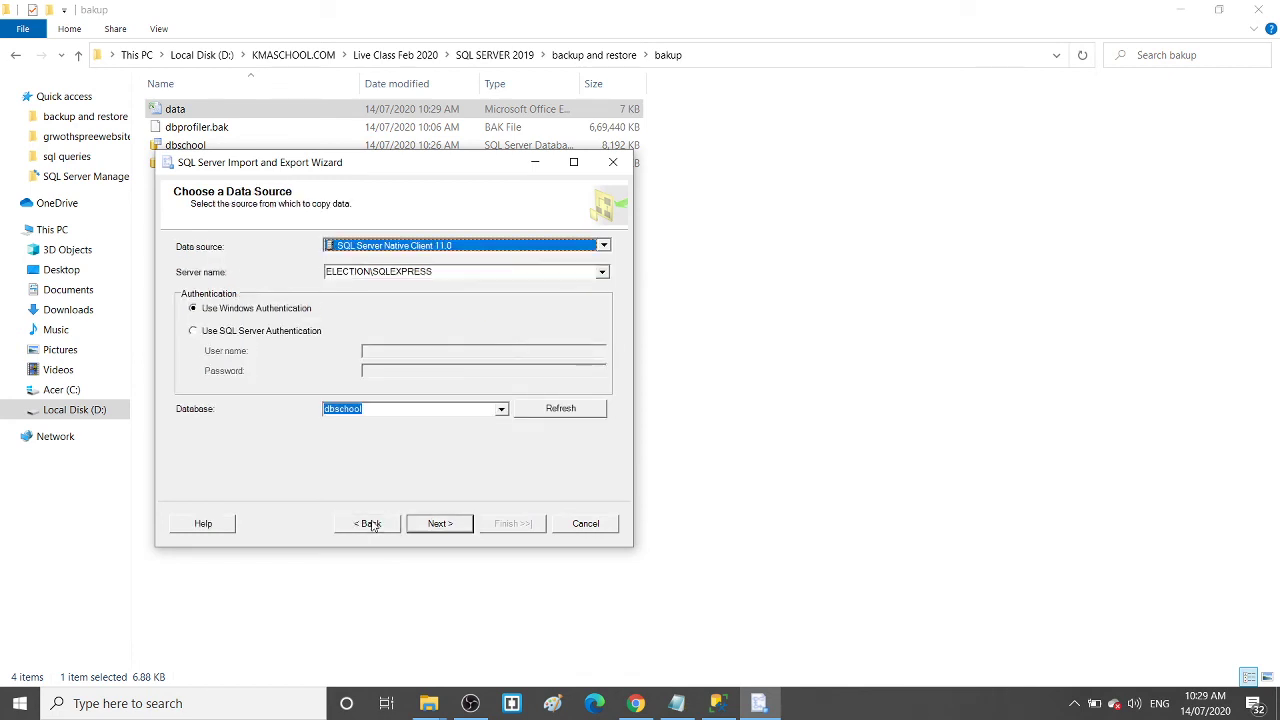
click(370, 524)
click(434, 530)
click(450, 532)
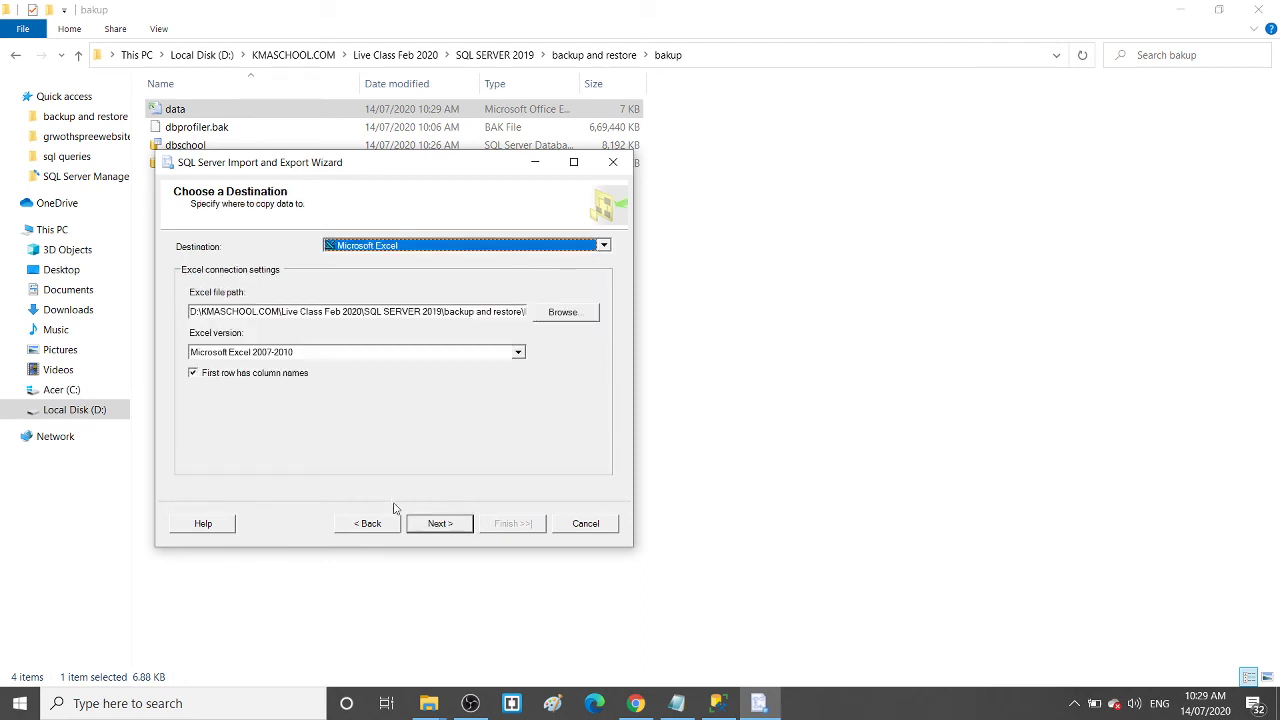
Choose to copy data from tables and select the profile, student, Users and profilebackup tables for export
click(438, 524)
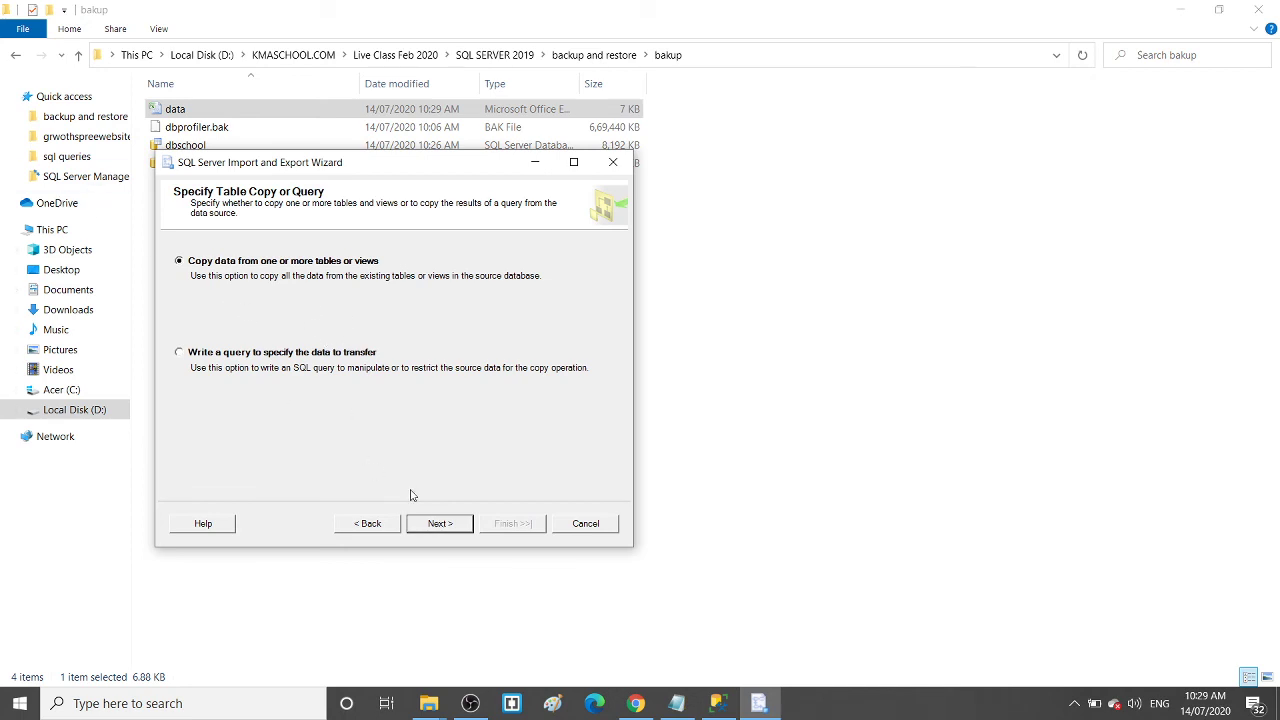
click(445, 524)
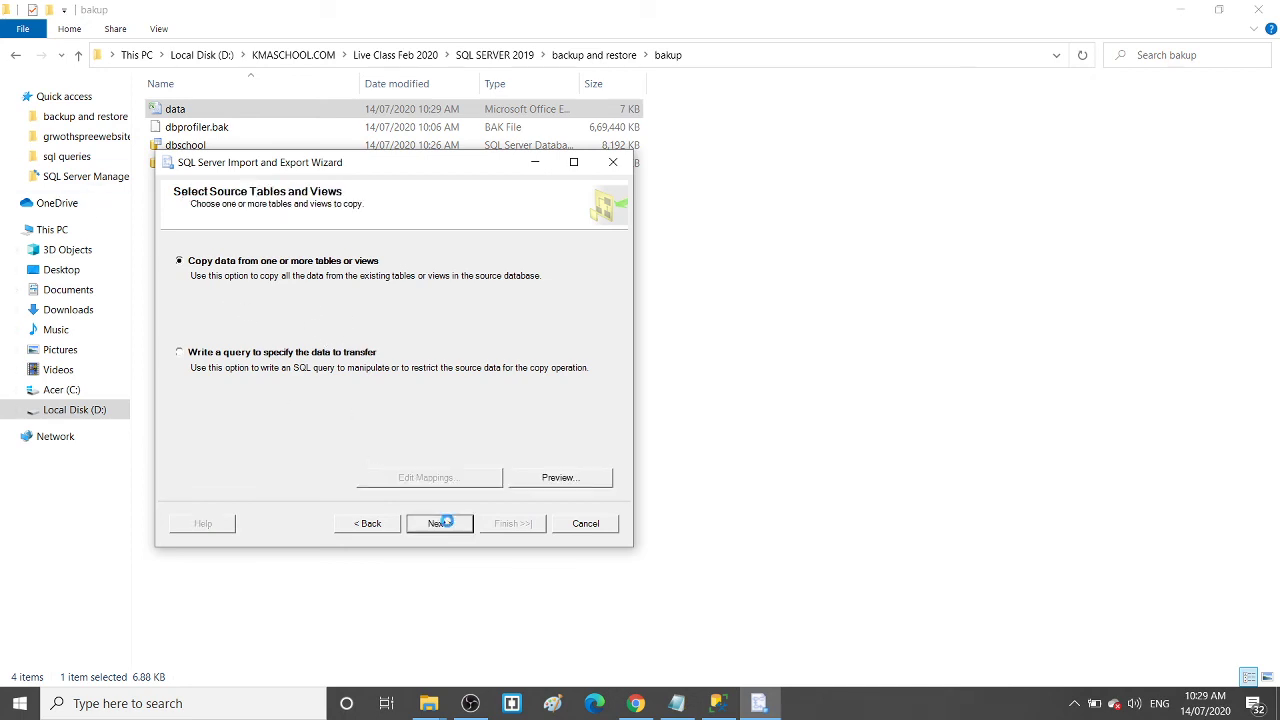
click(181, 289)
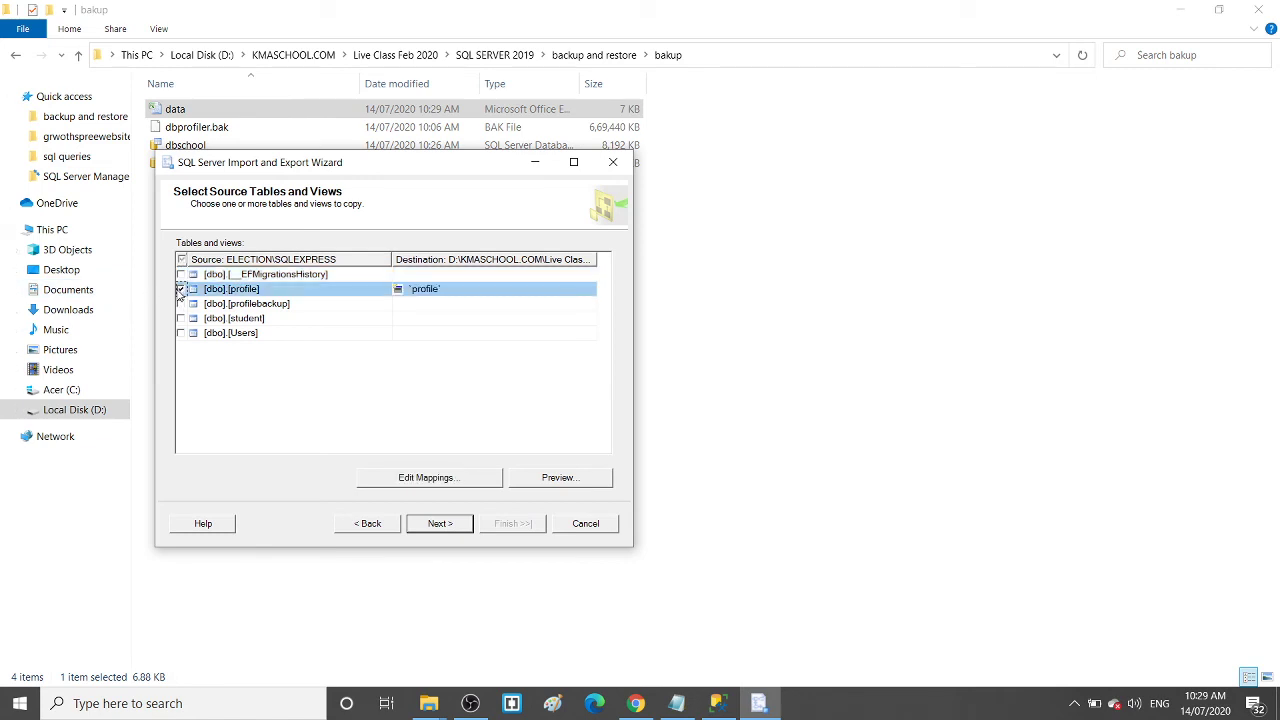
click(181, 318)
click(181, 334)
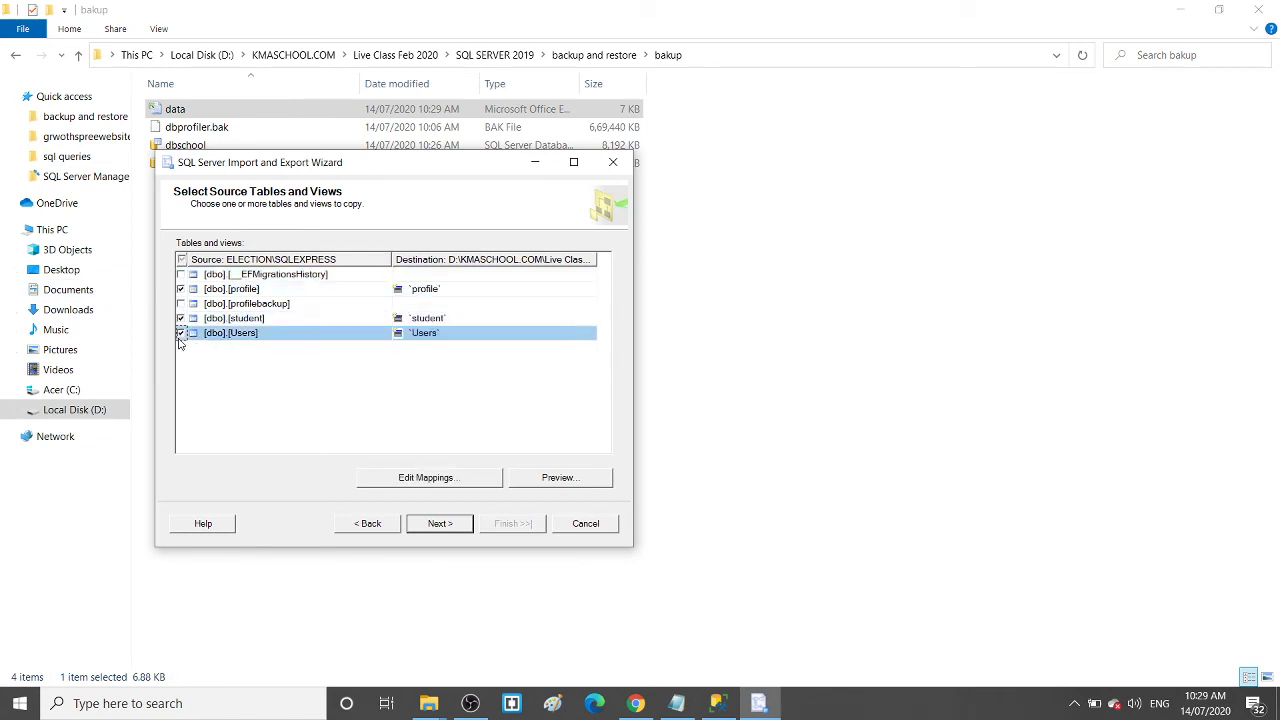
click(181, 304)
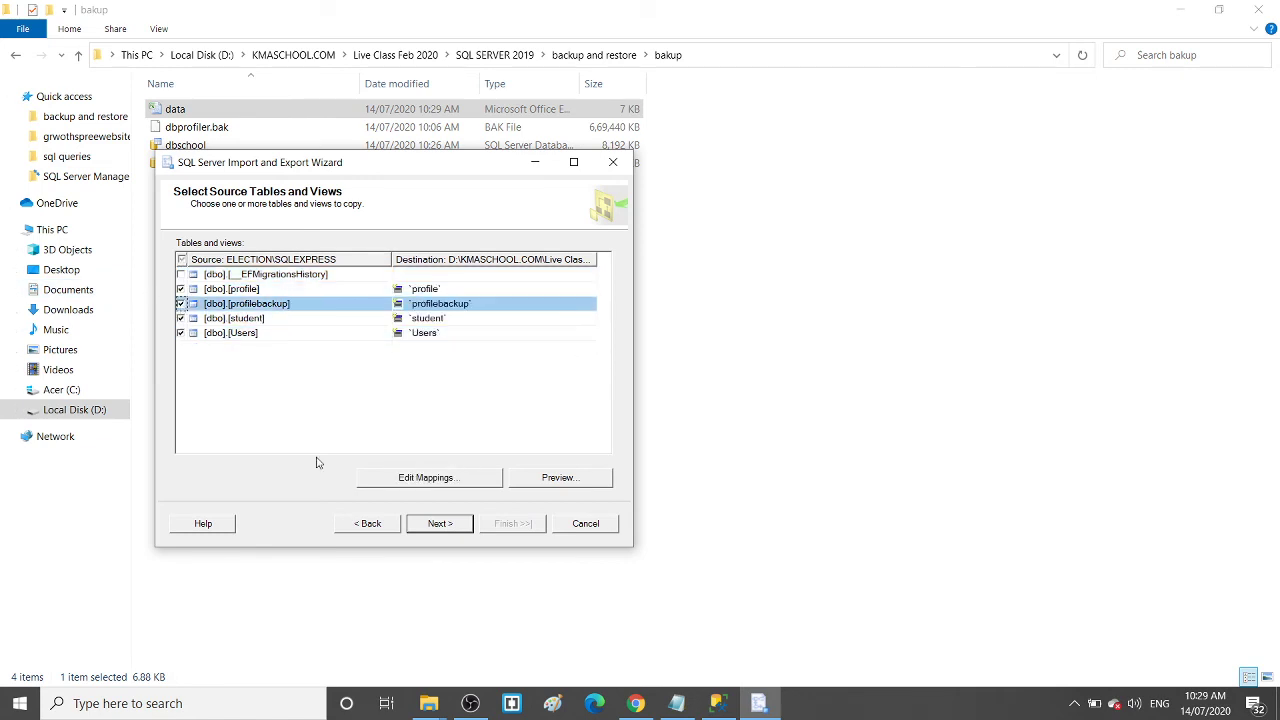
Accept the data type mappings, run the export immediately and close the wizard
click(424, 522)
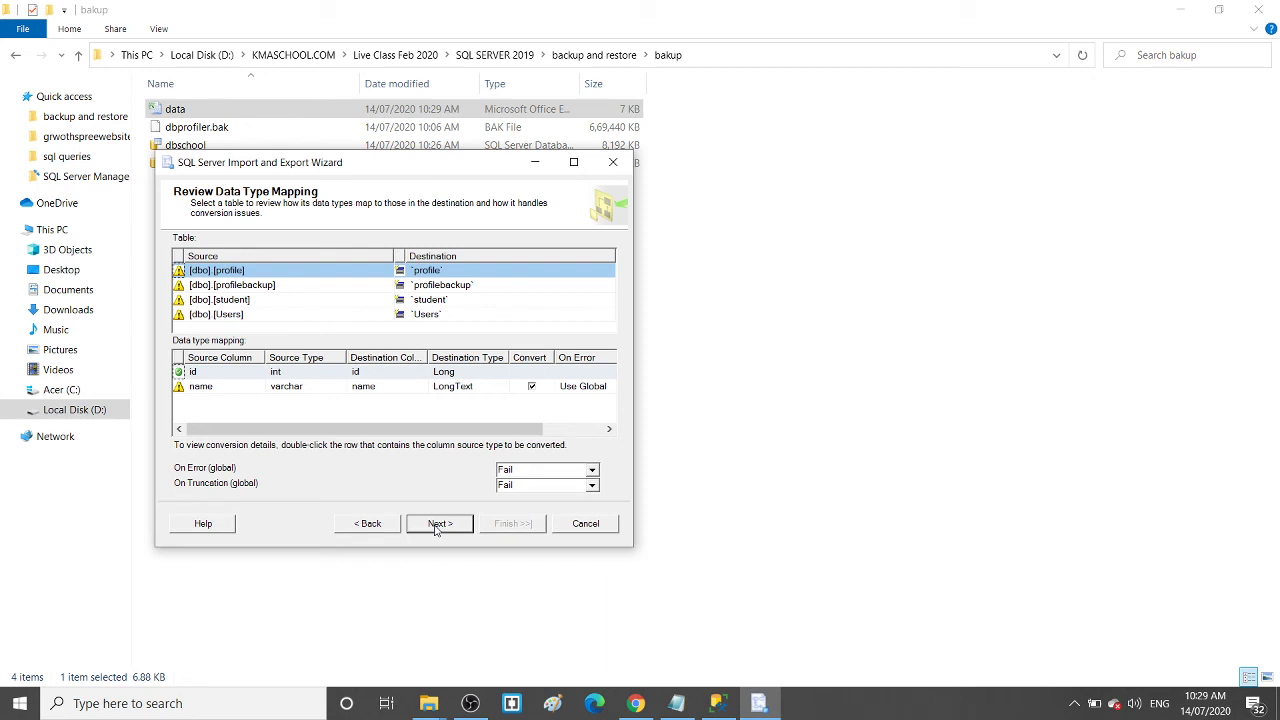
click(436, 527)
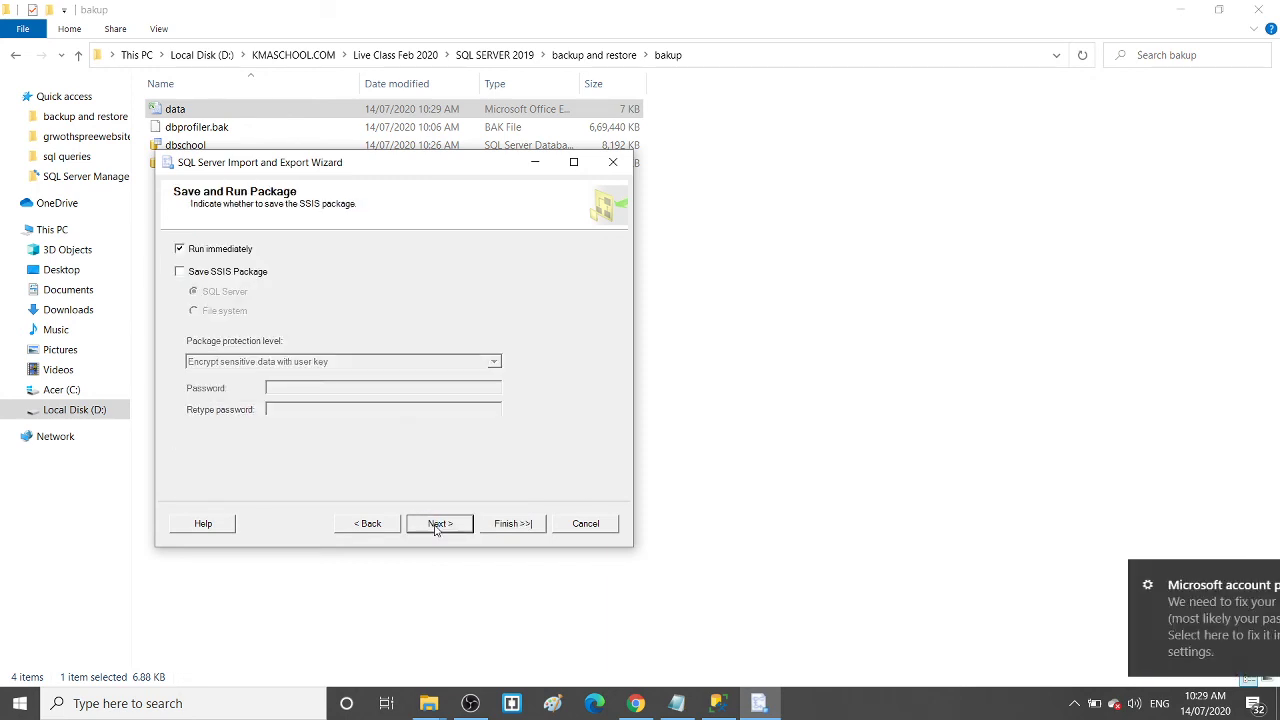
click(437, 528)
click(513, 526)
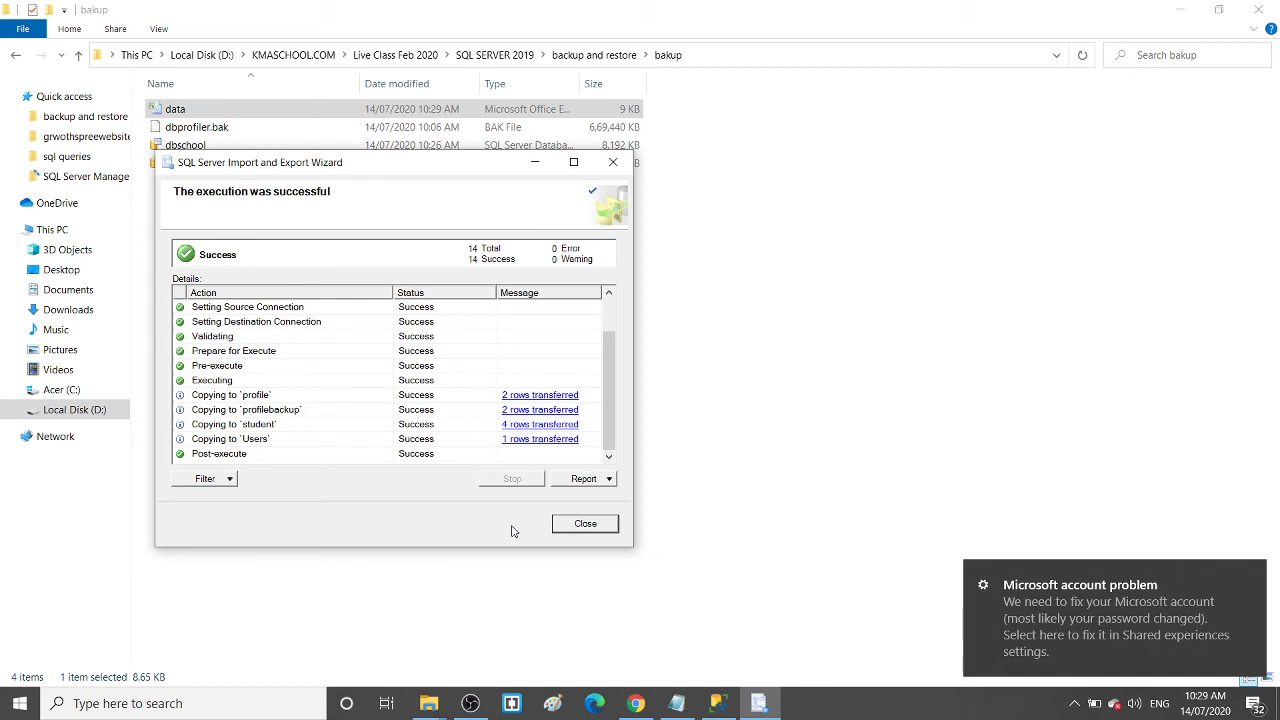
click(563, 525)
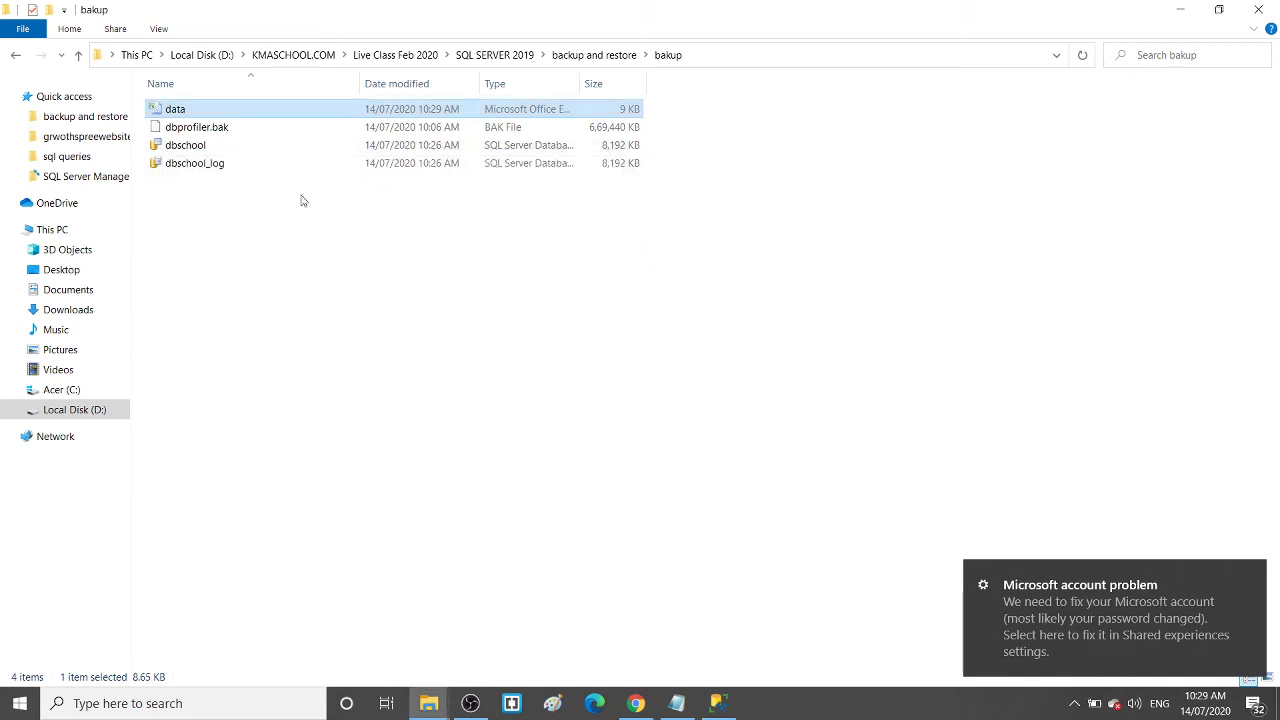
Open the exported data workbook in Excel, examine the profile, profilebackup, student and Users sheets, and close it
double_click(409, 111)
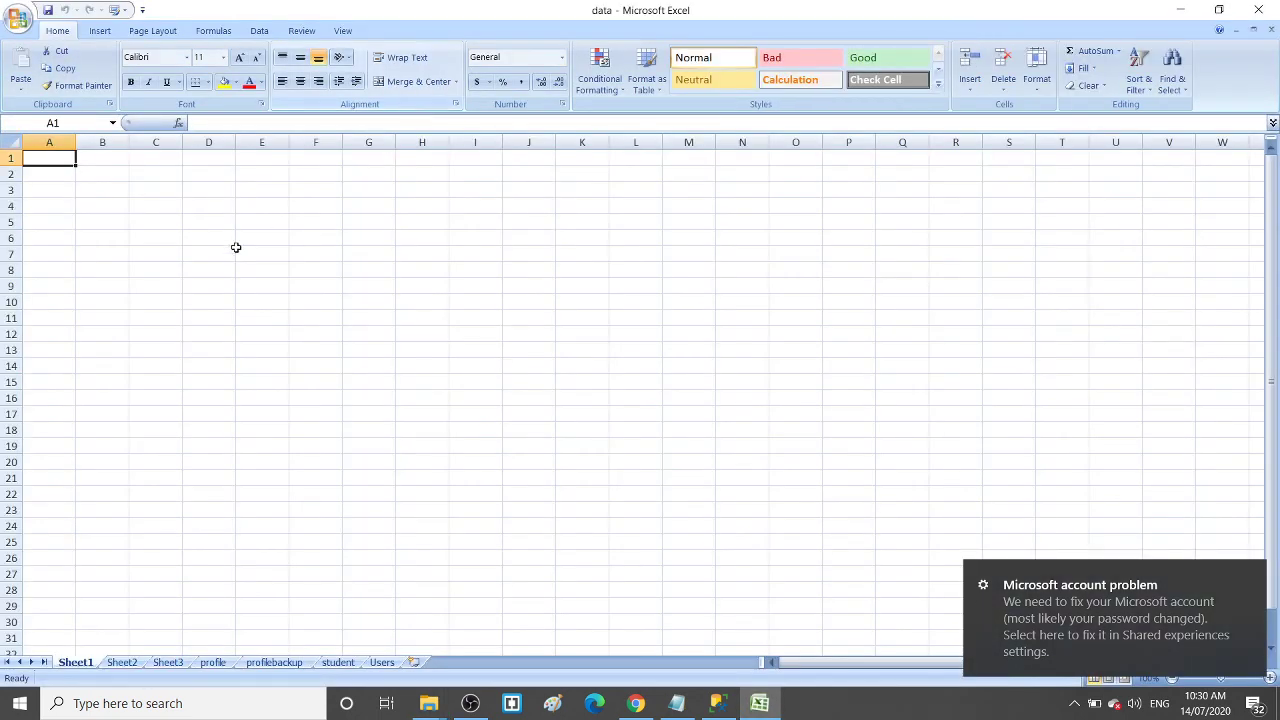
click(211, 663)
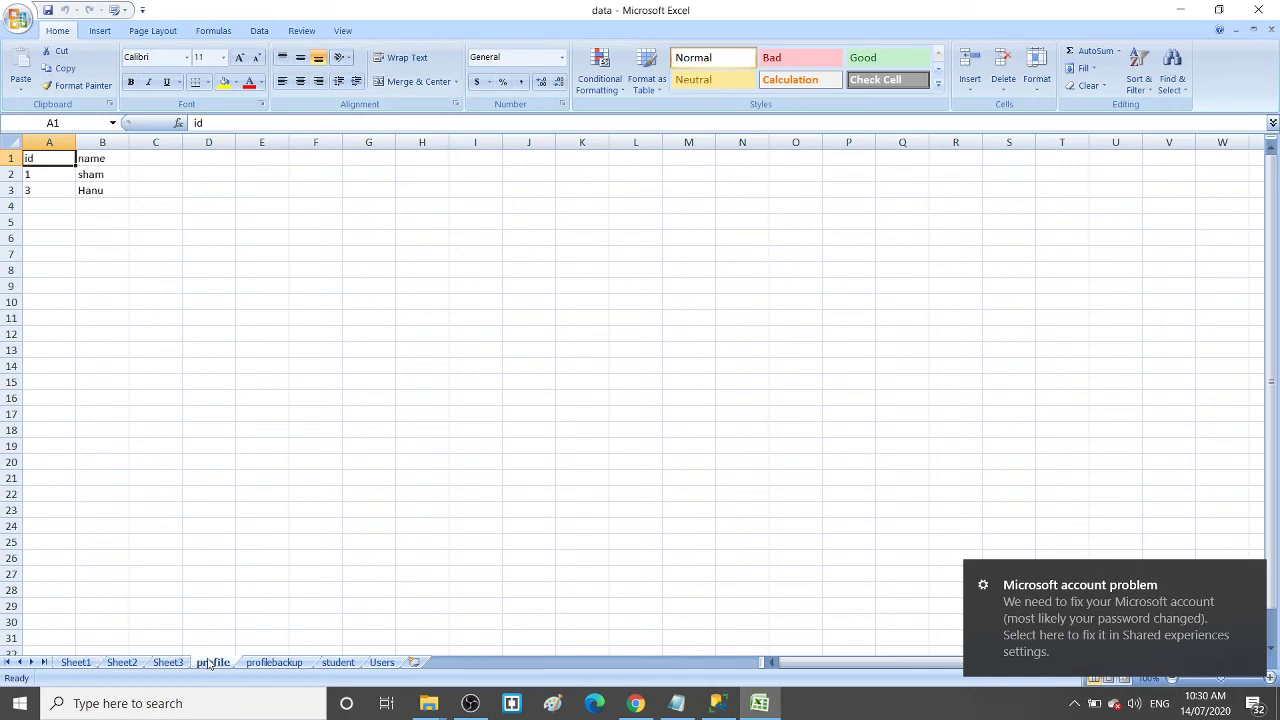
click(271, 664)
click(325, 664)
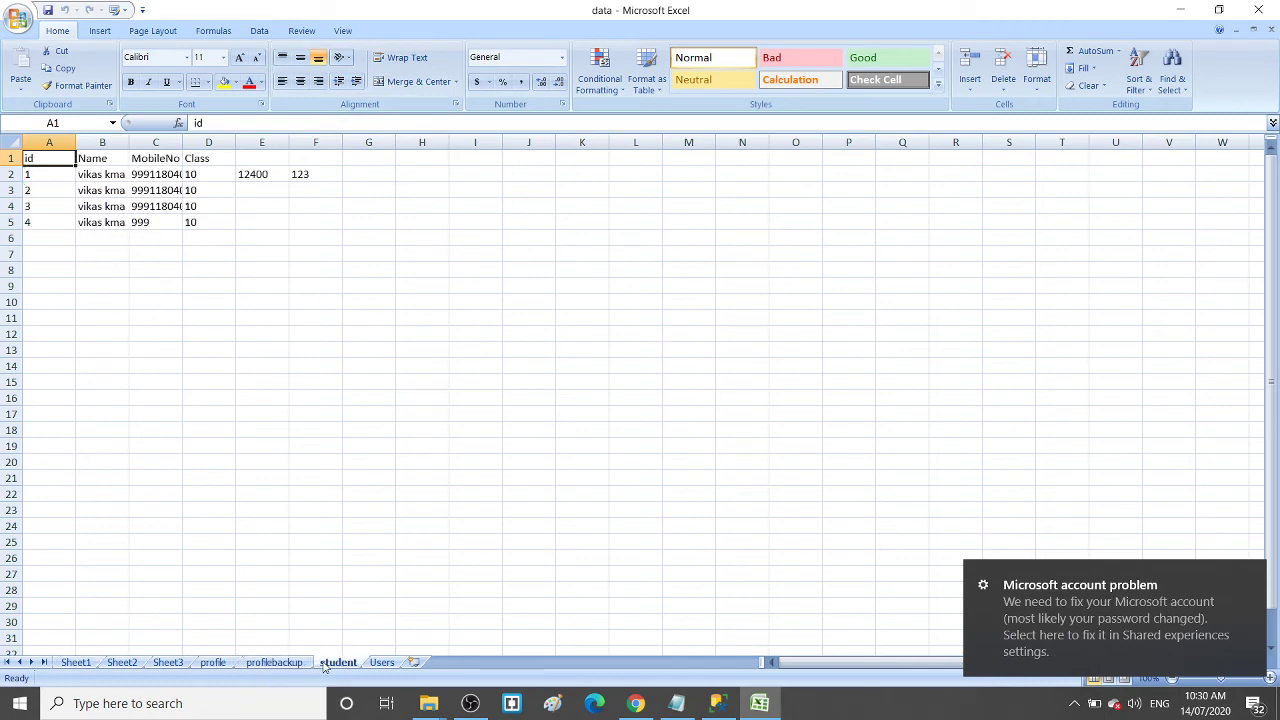
click(380, 664)
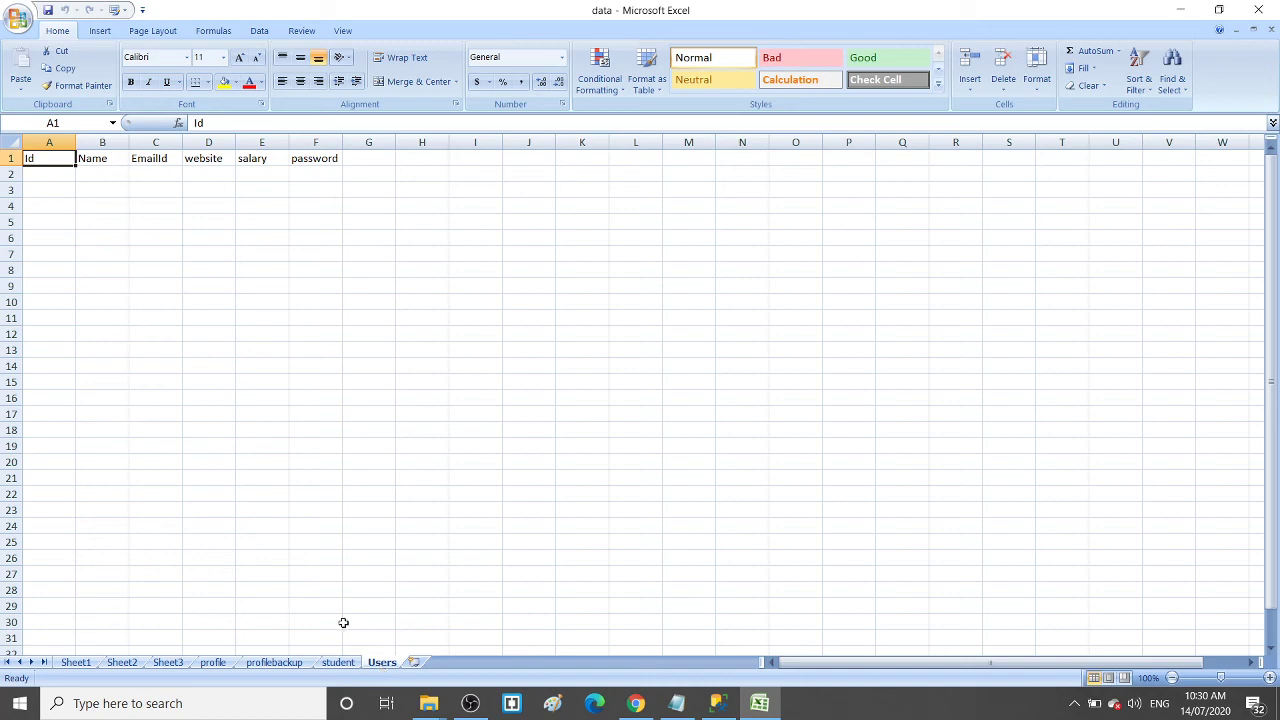
click(1258, 9)
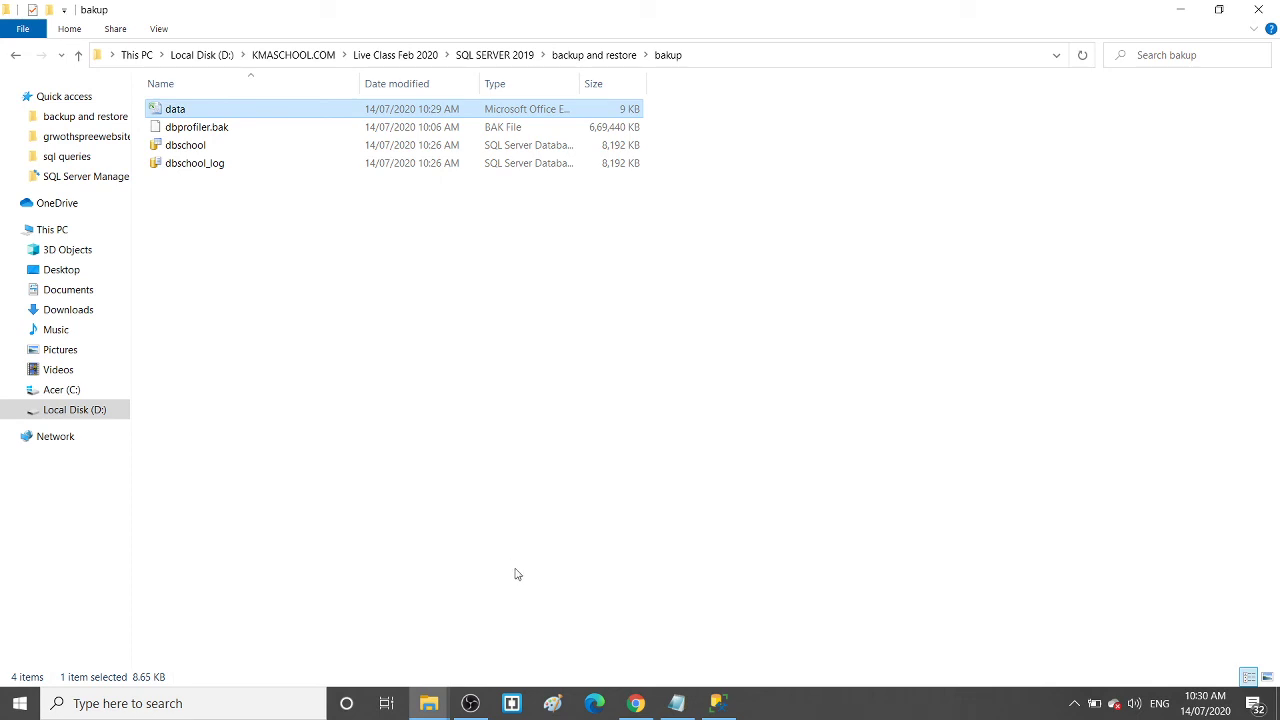
Copy the data workbook from the backup and restore folder and return to the bakup folder
click(619, 58)
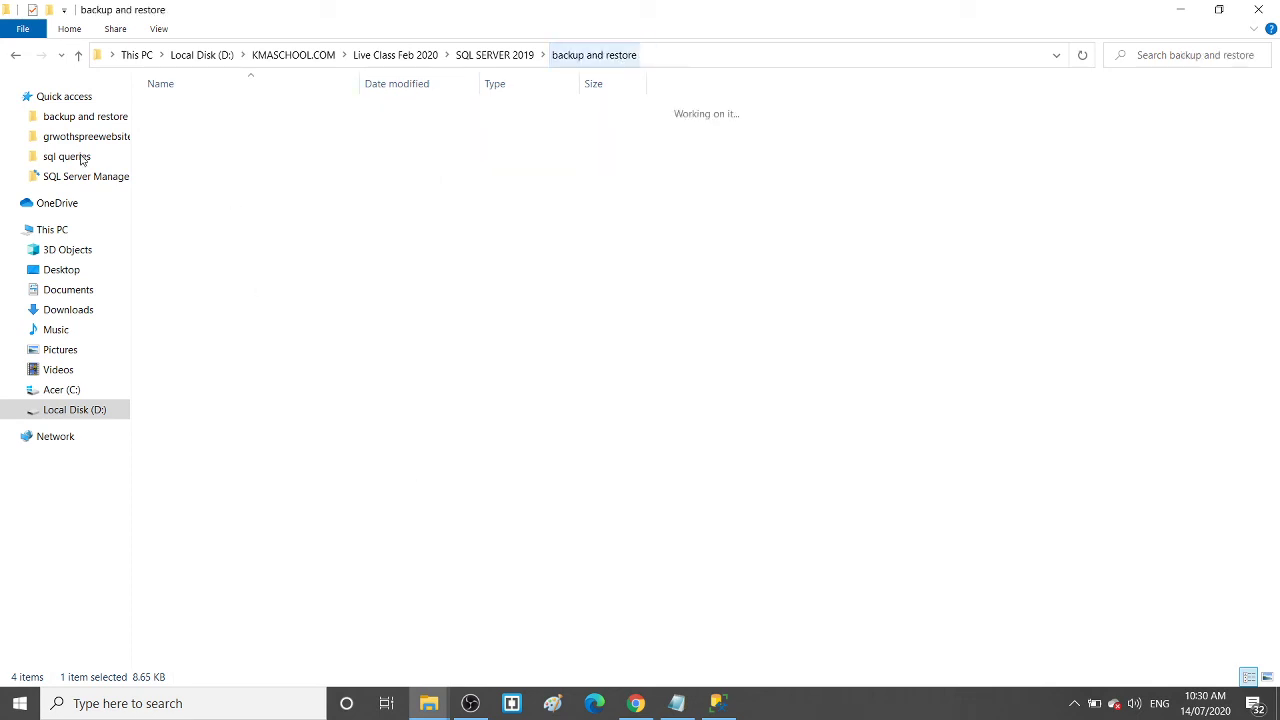
click(183, 148)
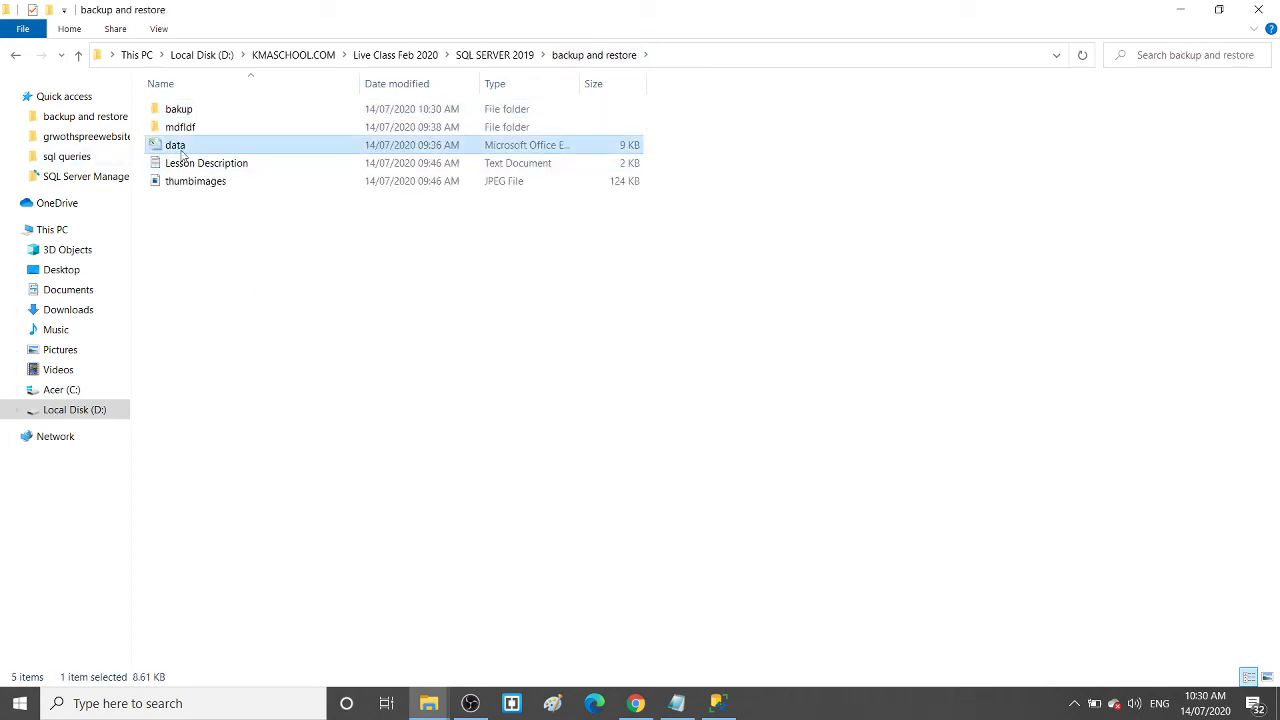
double_click(178, 109)
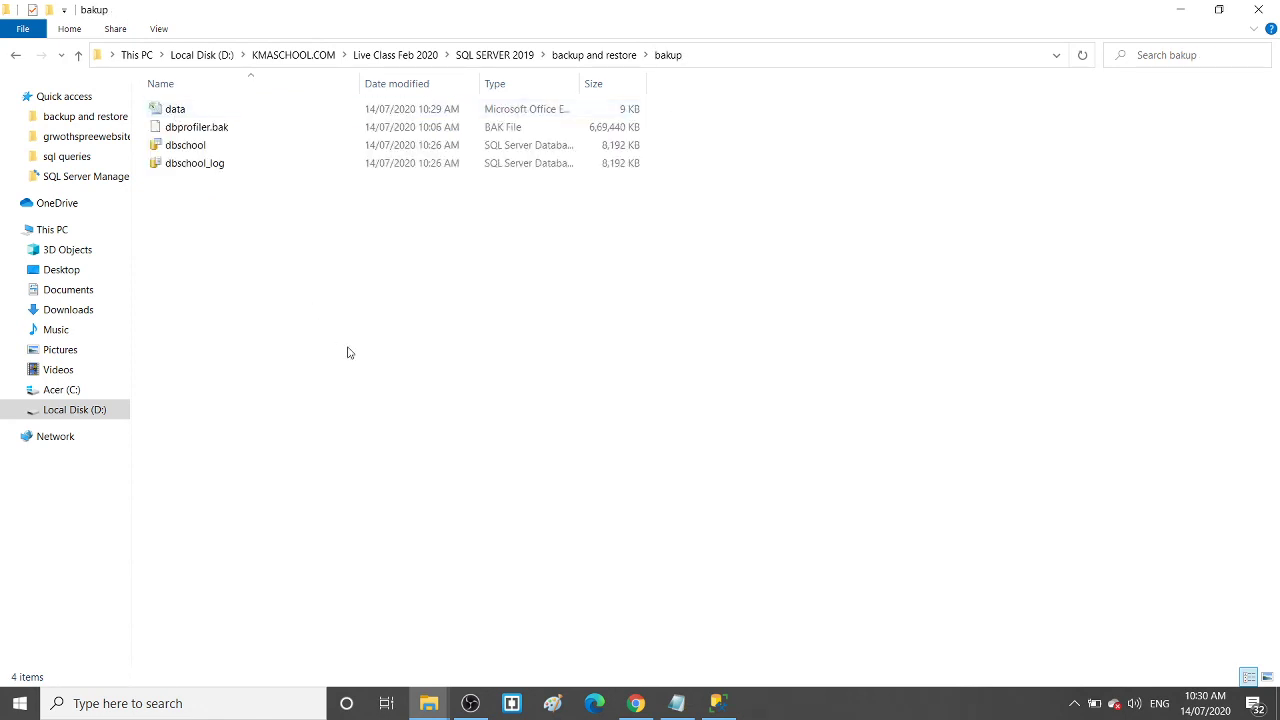
Rename the exported data workbook as dataex and paste the copied data workbook into the bakup folder
click(206, 115)
key(F2)
key(End)
text(ex)
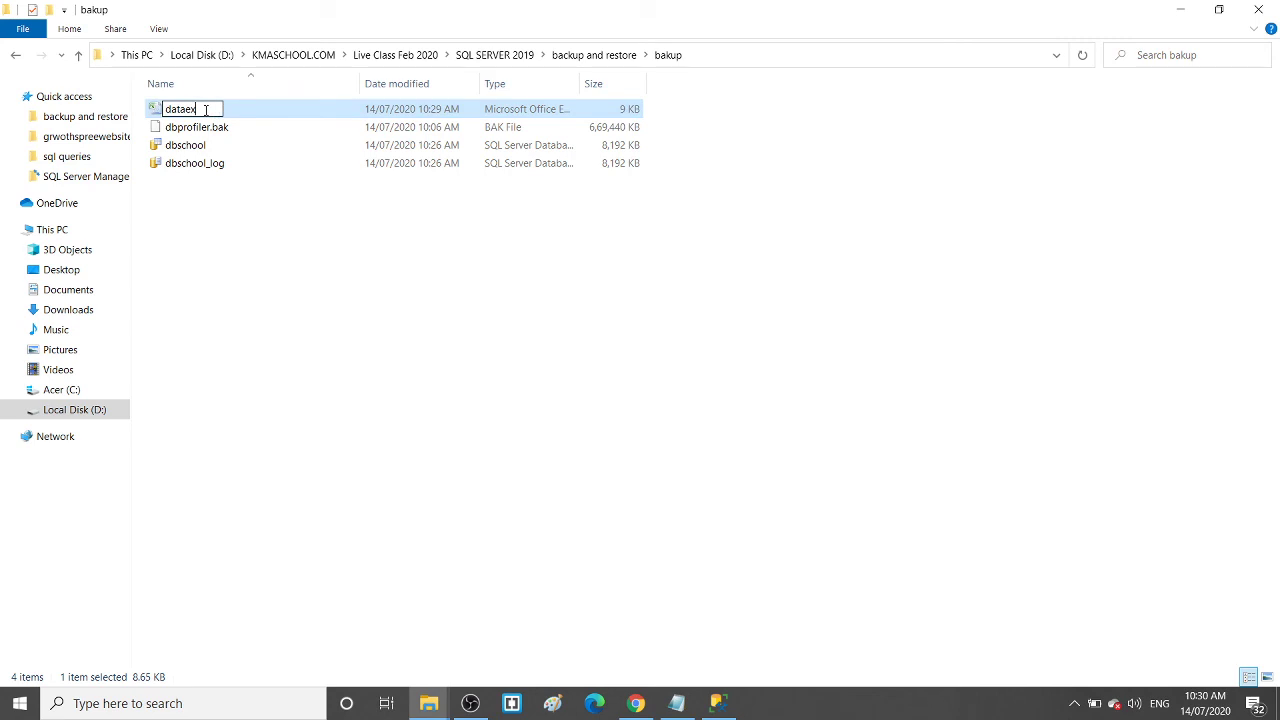
key(Return)
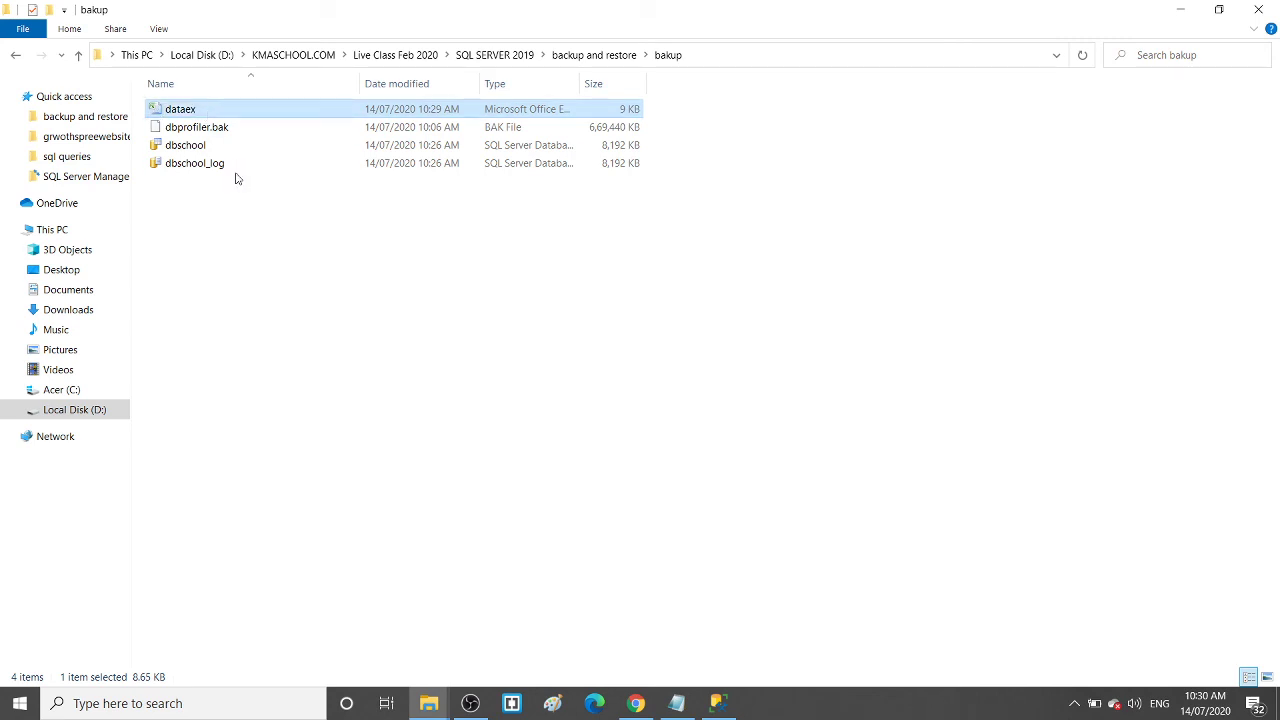
key(ctrl+v)
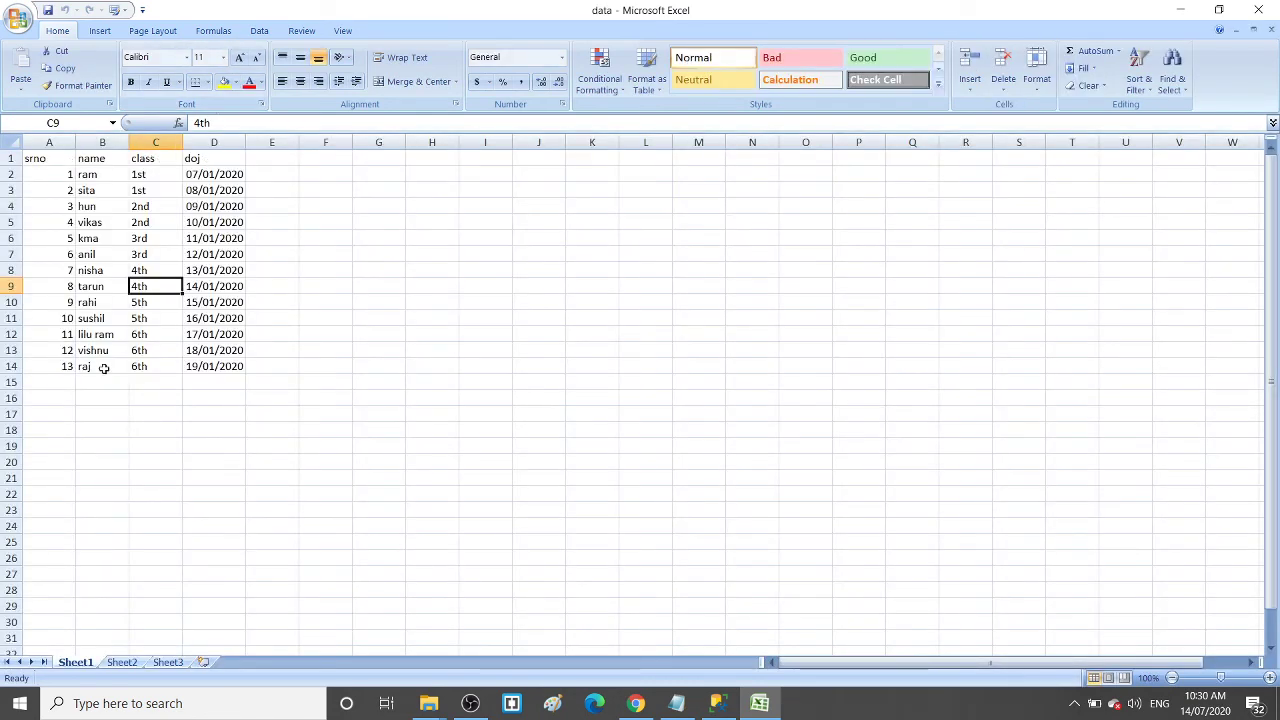
Rename Sheet1 of the data workbook as data, then close the workbook and save the changes
right_click(76, 664)
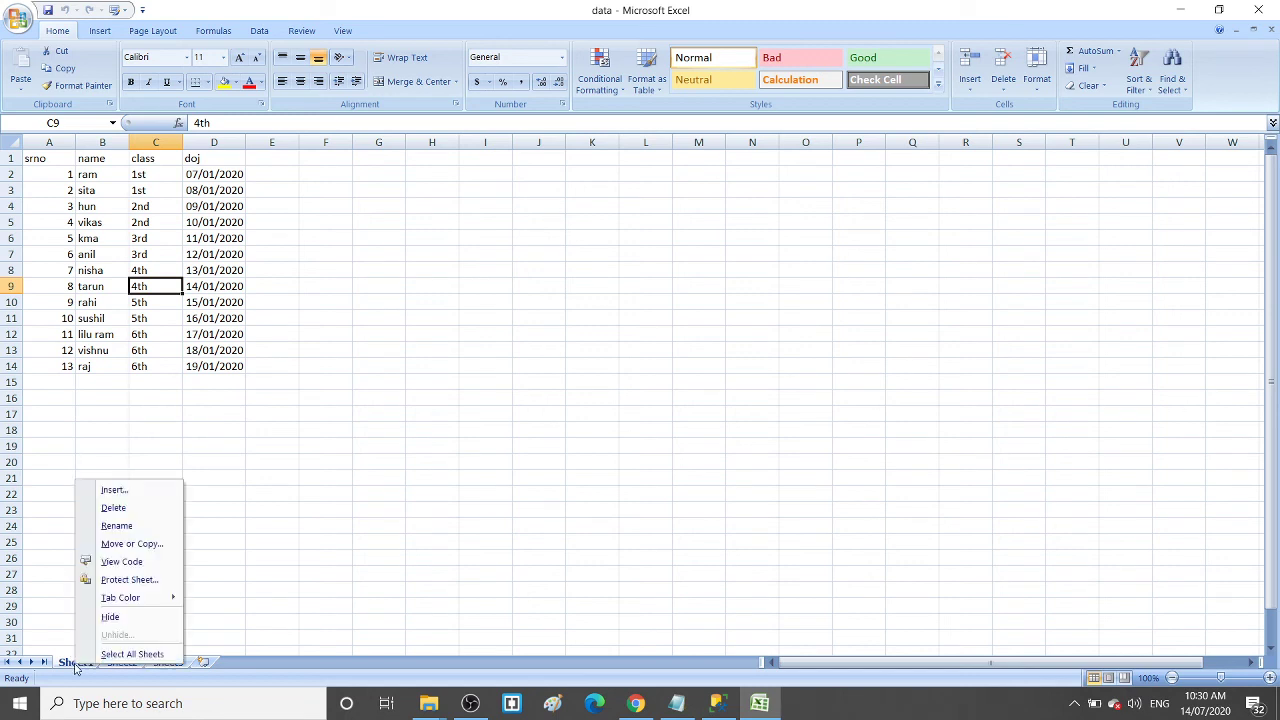
click(128, 526)
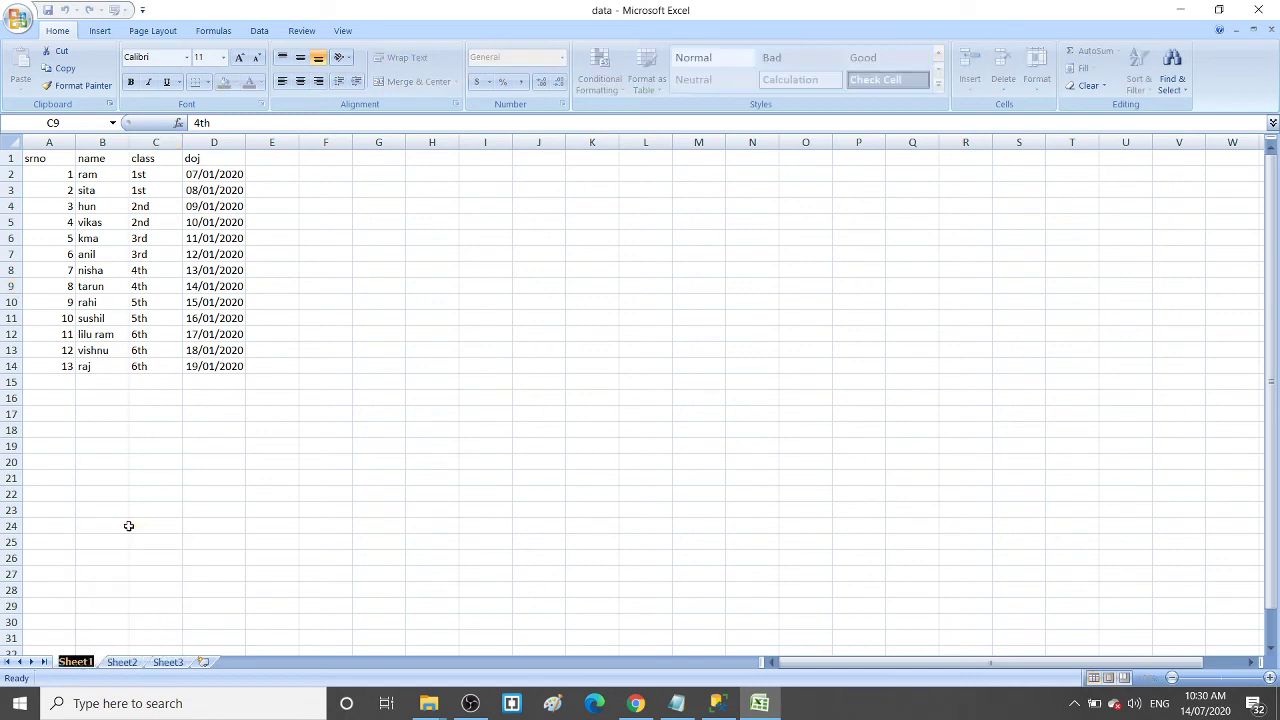
text(data)
key(Return)
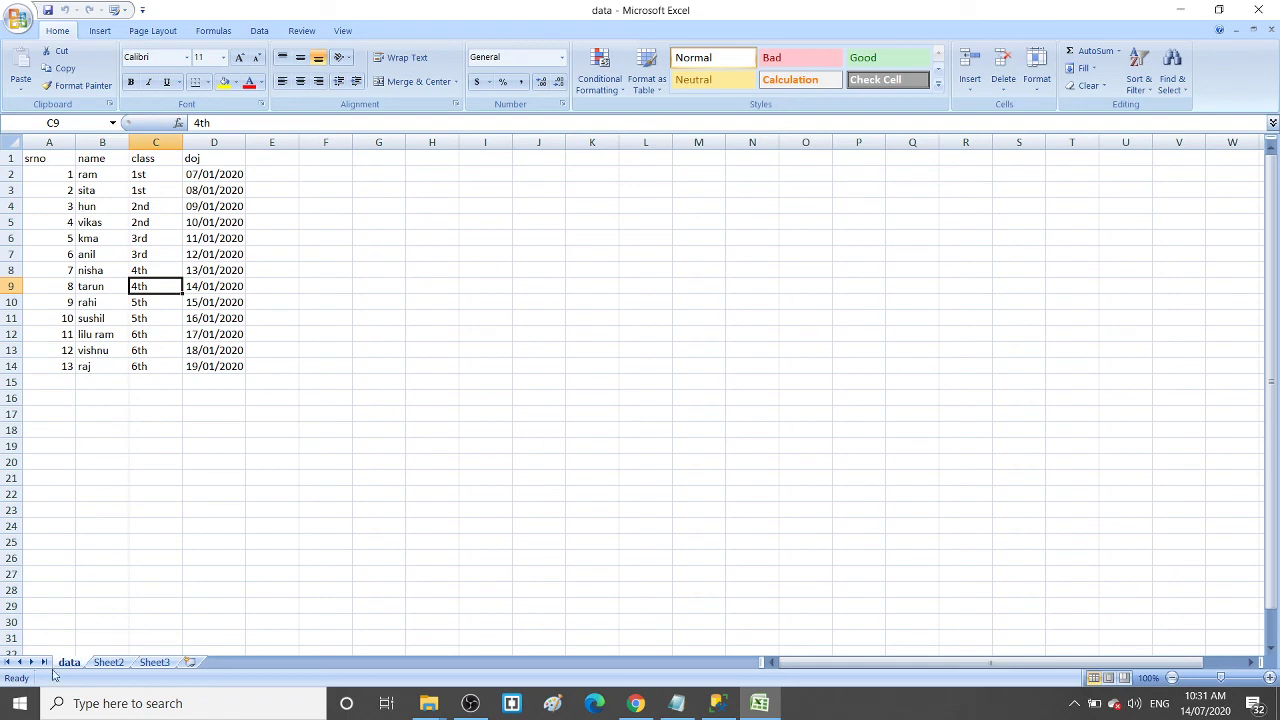
click(1259, 10)
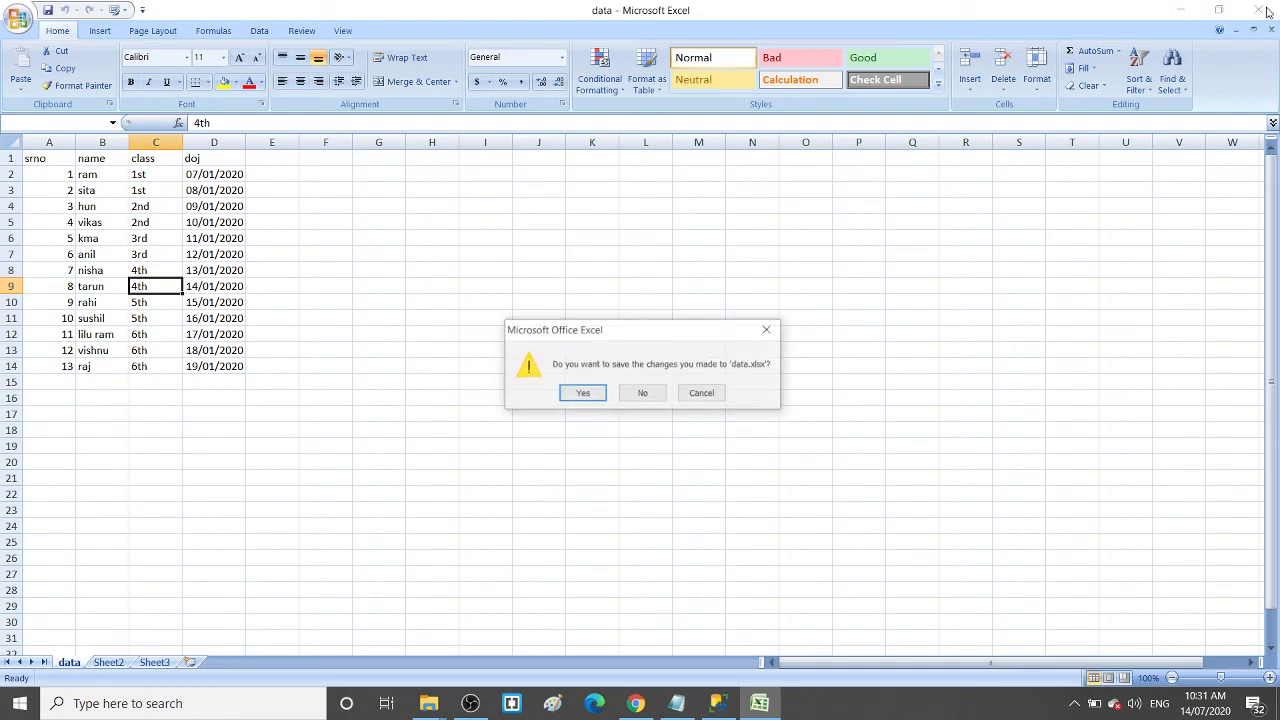
click(582, 396)
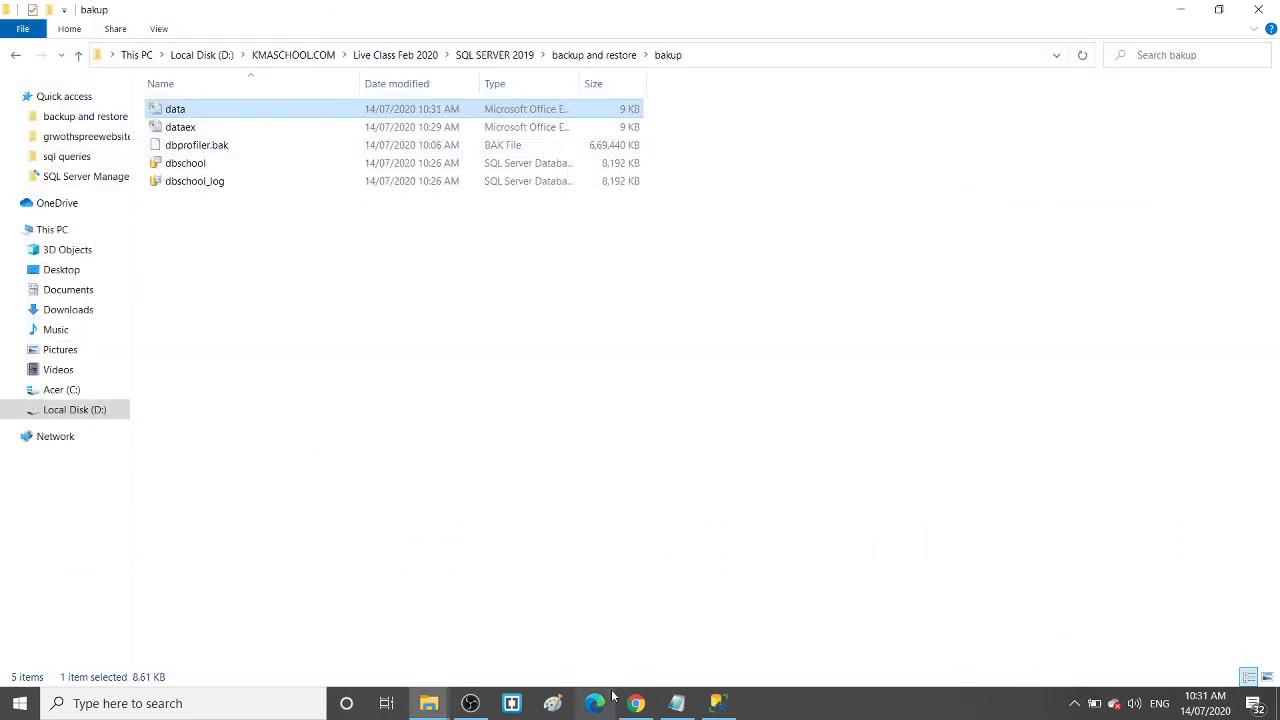
Switch to SQL Server Management Studio, check the tables of dbschool, and start the Import Data wizard for that database, passing its welcome page
click(707, 707)
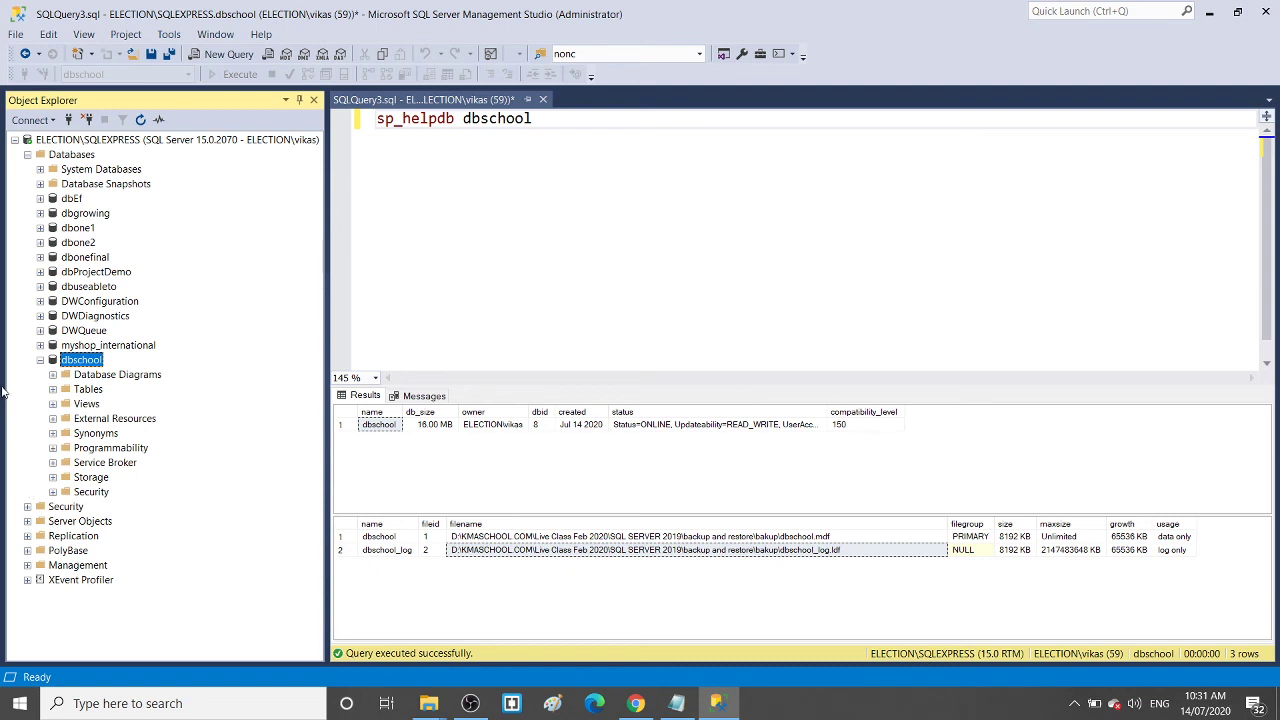
click(53, 390)
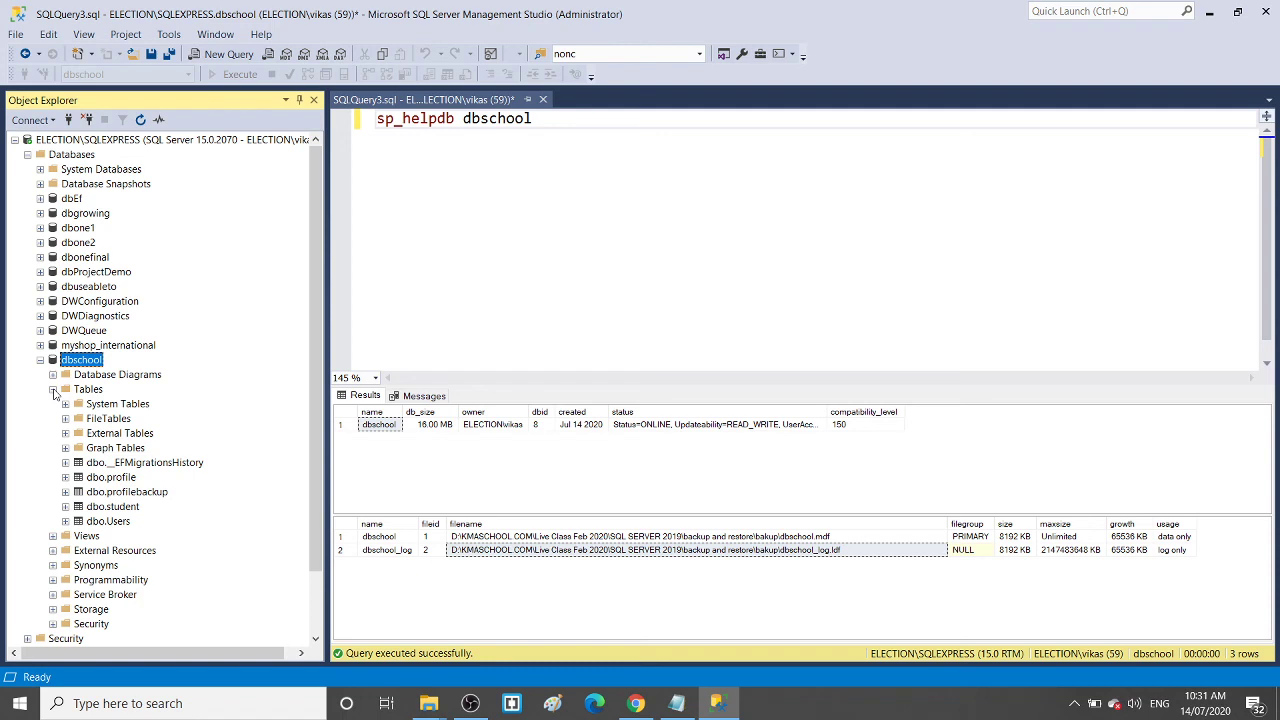
click(53, 390)
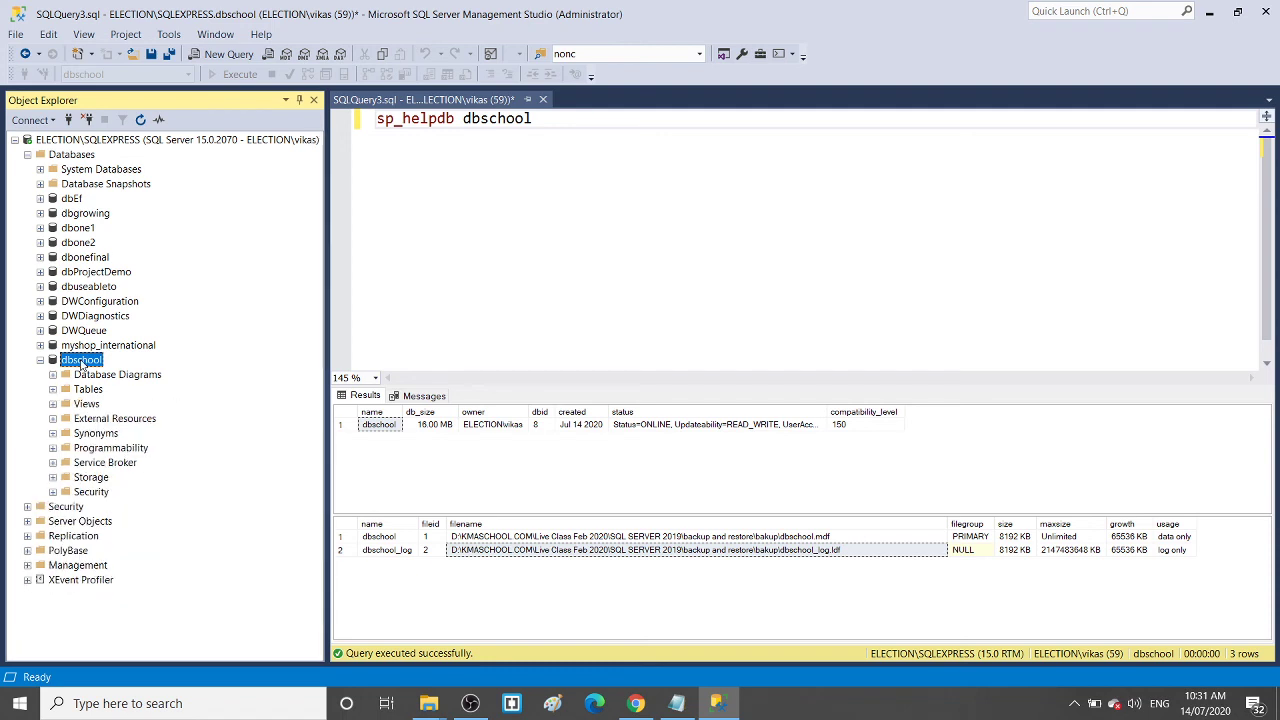
right_click(82, 362)
mouse_move(126, 424)
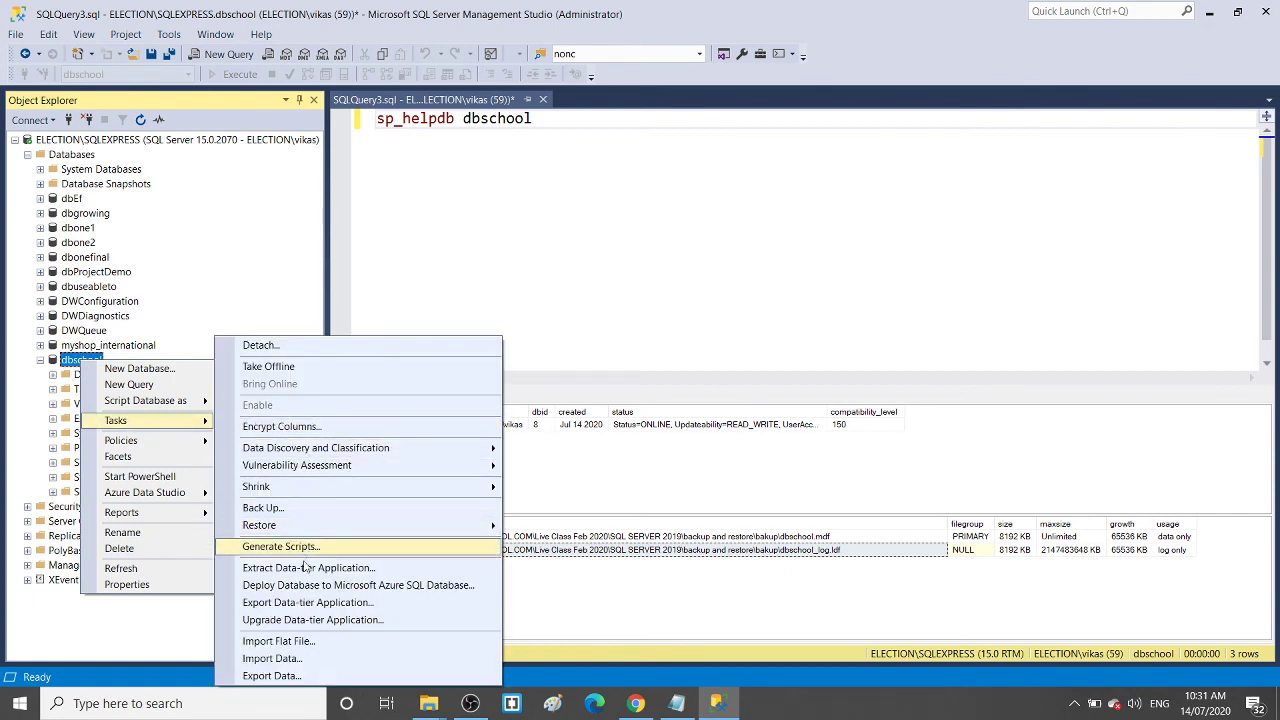
click(299, 663)
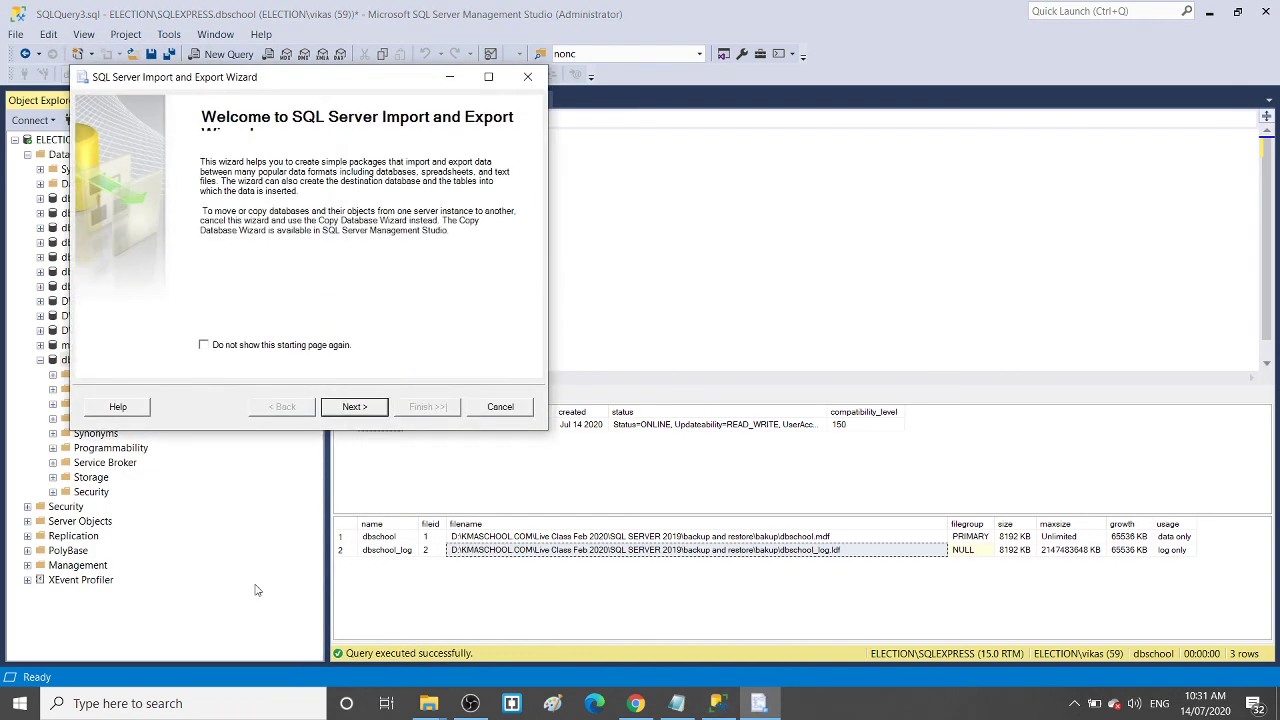
click(340, 407)
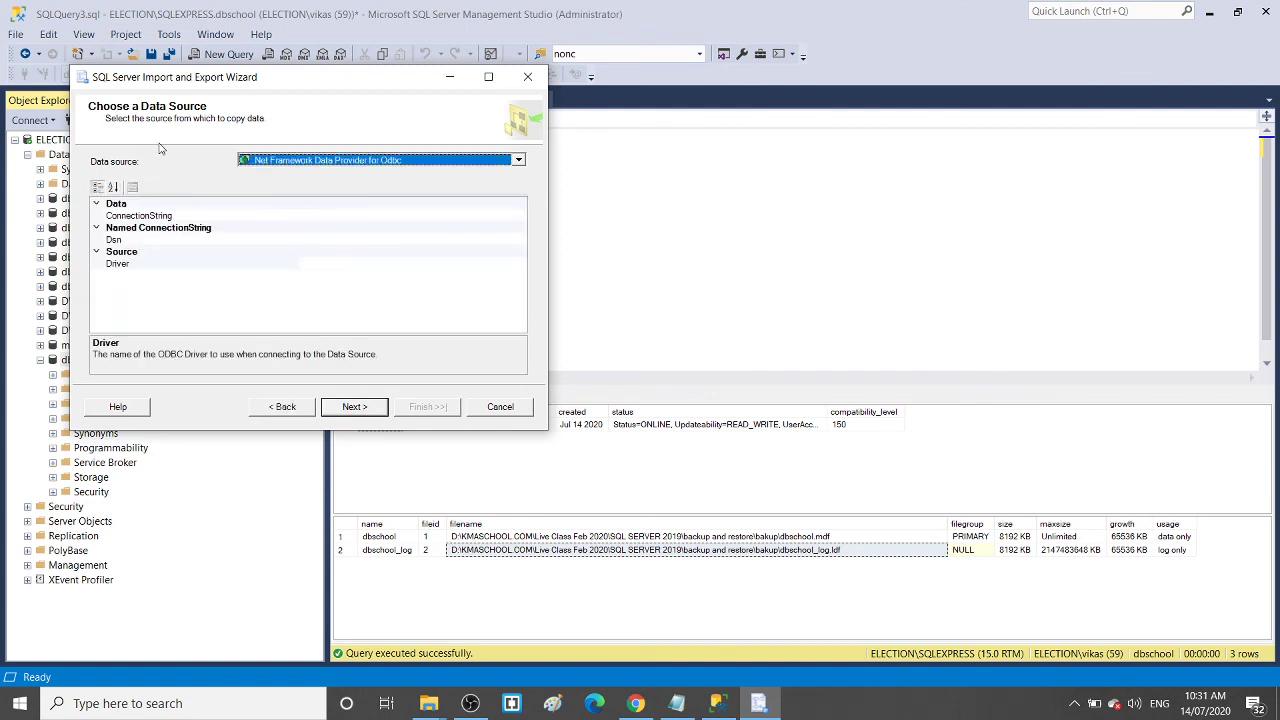
Choose Microsoft Excel as the data source with the data workbook from the bakup folder as its file, and continue
click(519, 160)
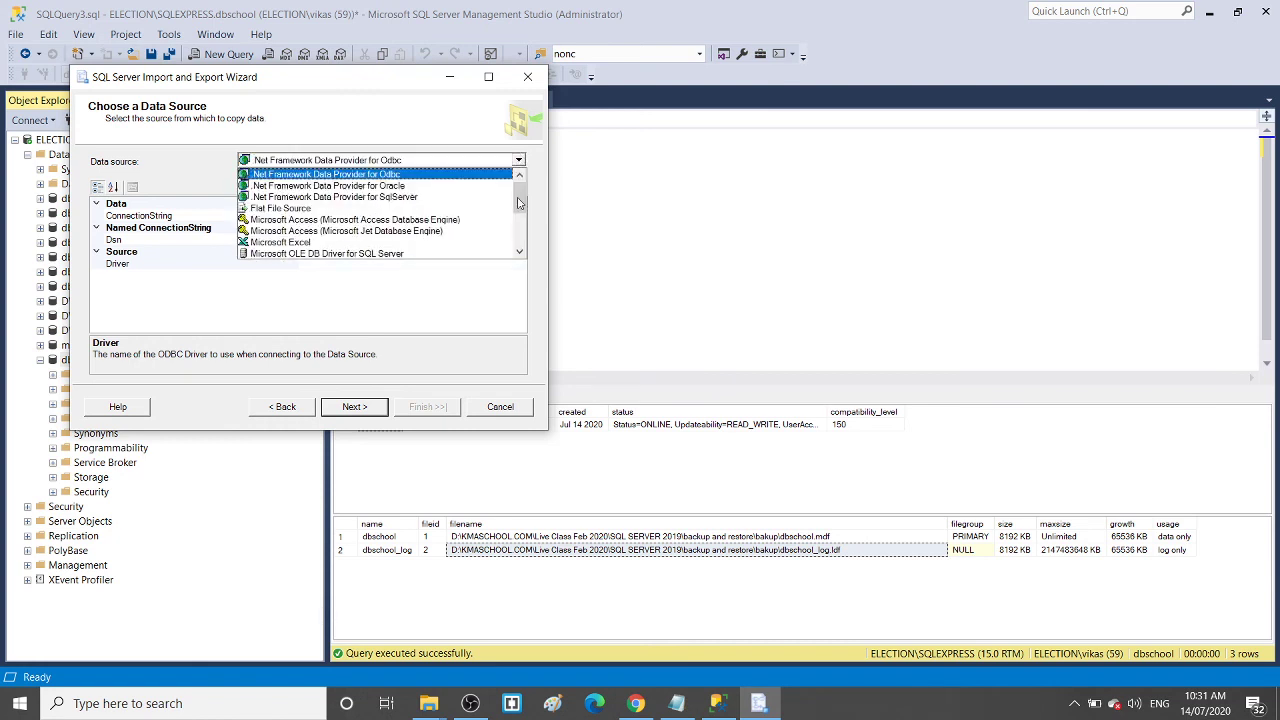
scroll(519, 202, down, 3)
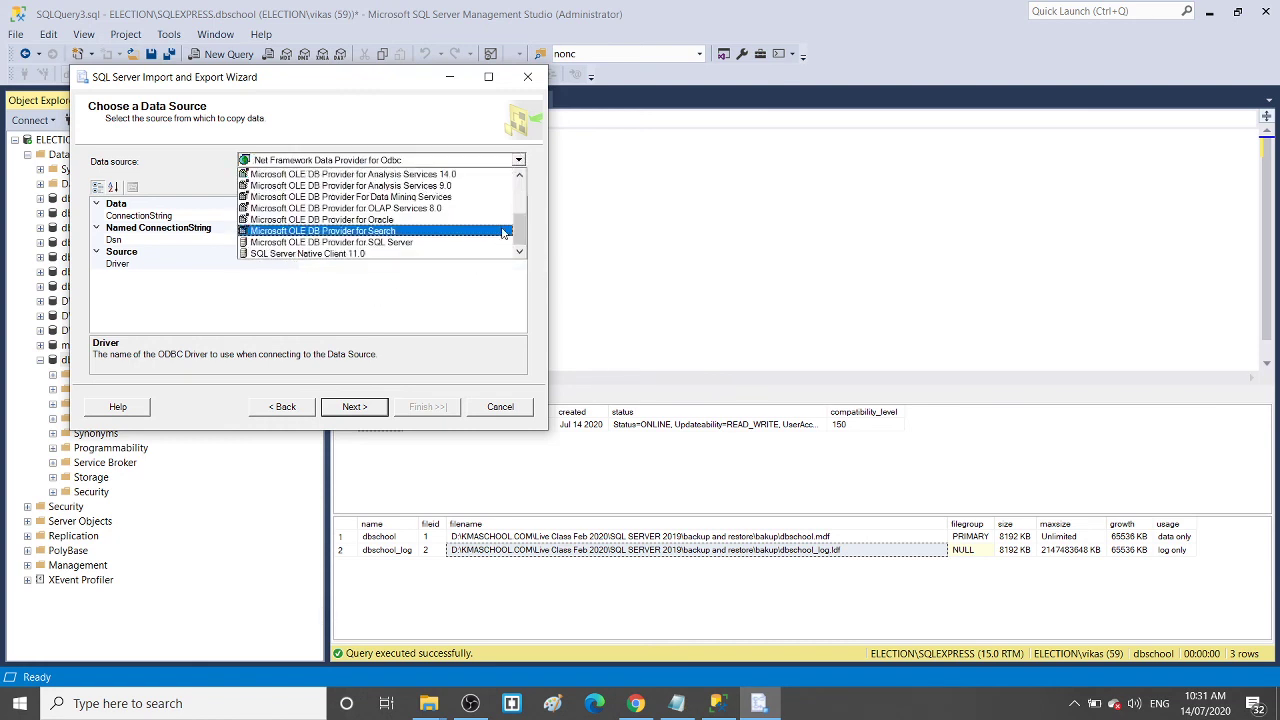
scroll(520, 233, up, 3)
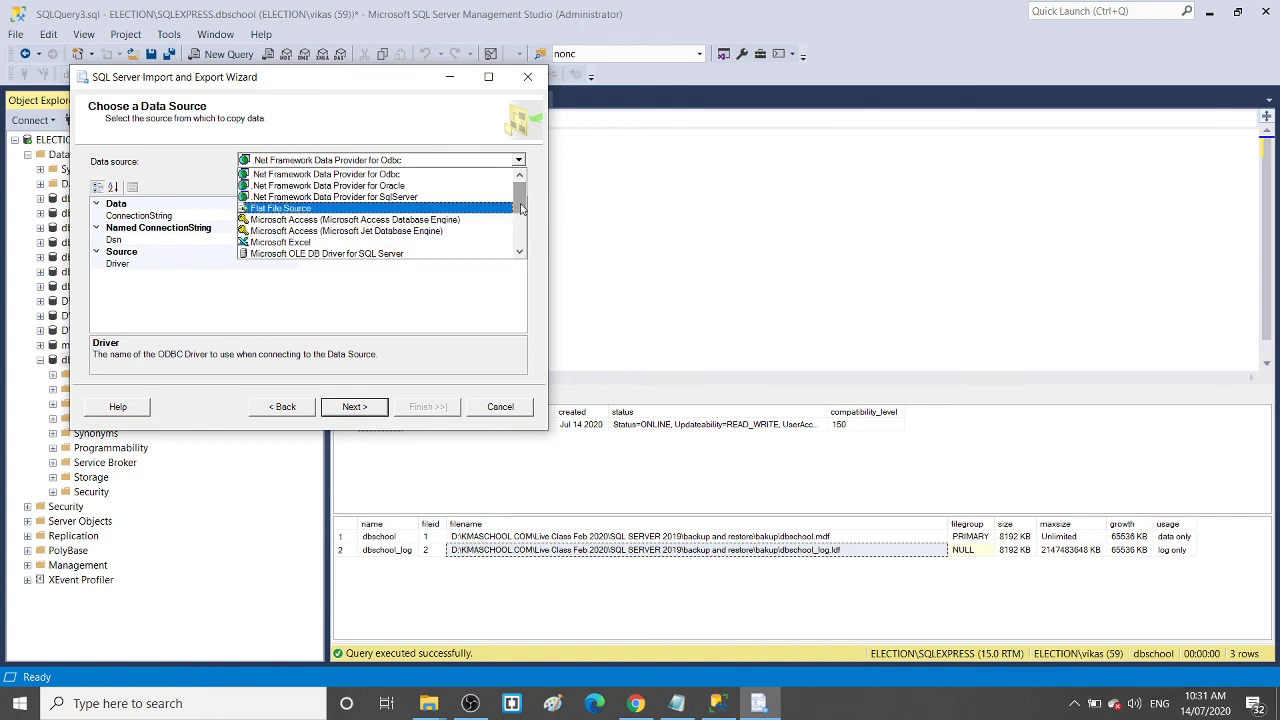
click(424, 243)
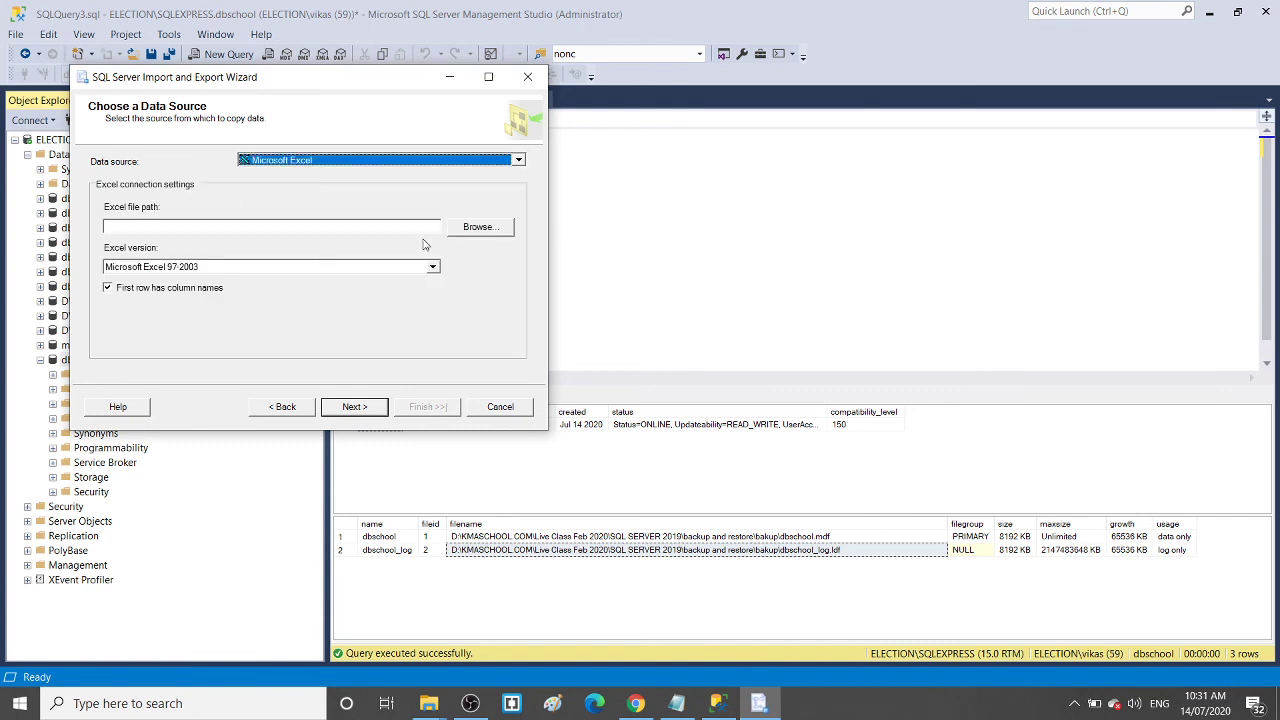
click(478, 229)
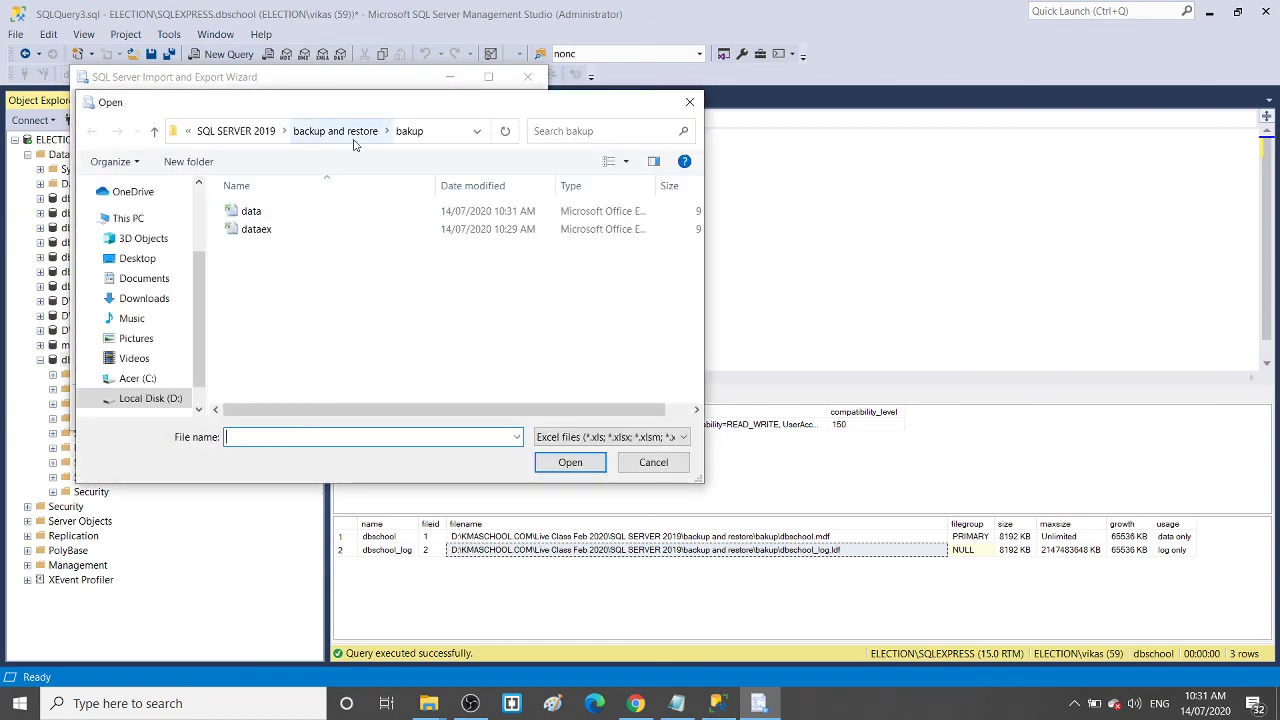
click(274, 216)
click(565, 462)
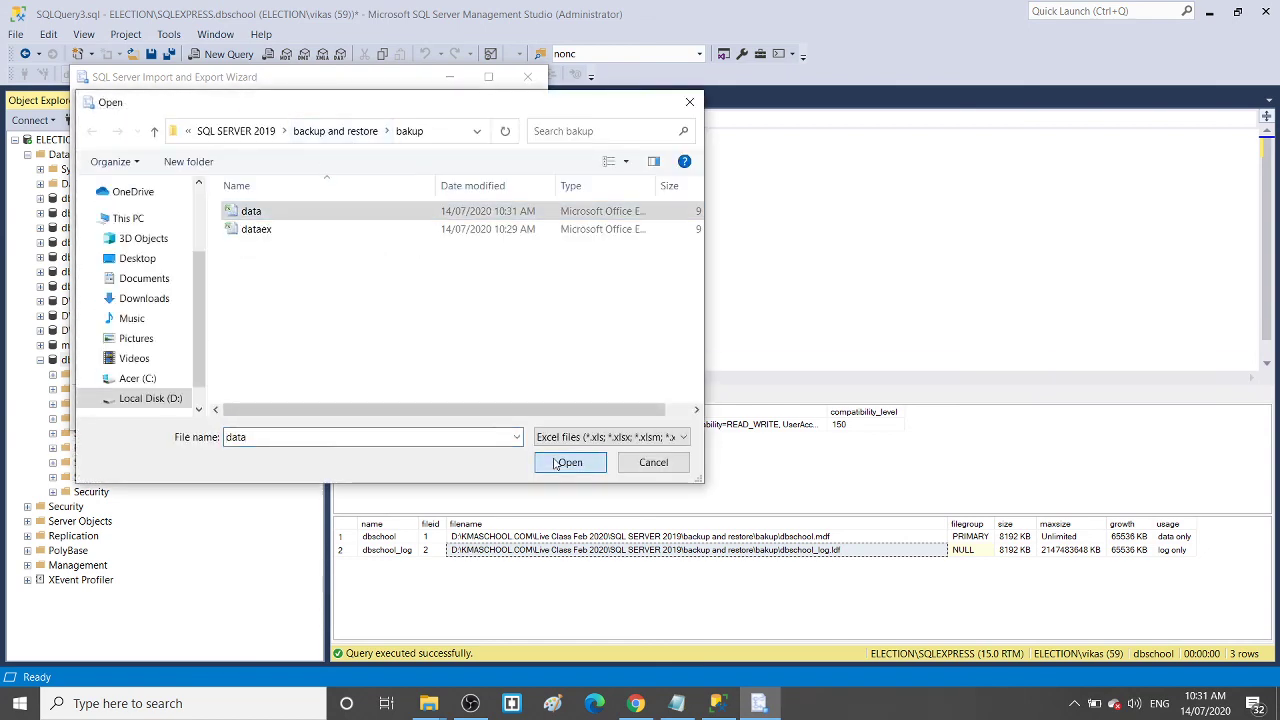
click(352, 407)
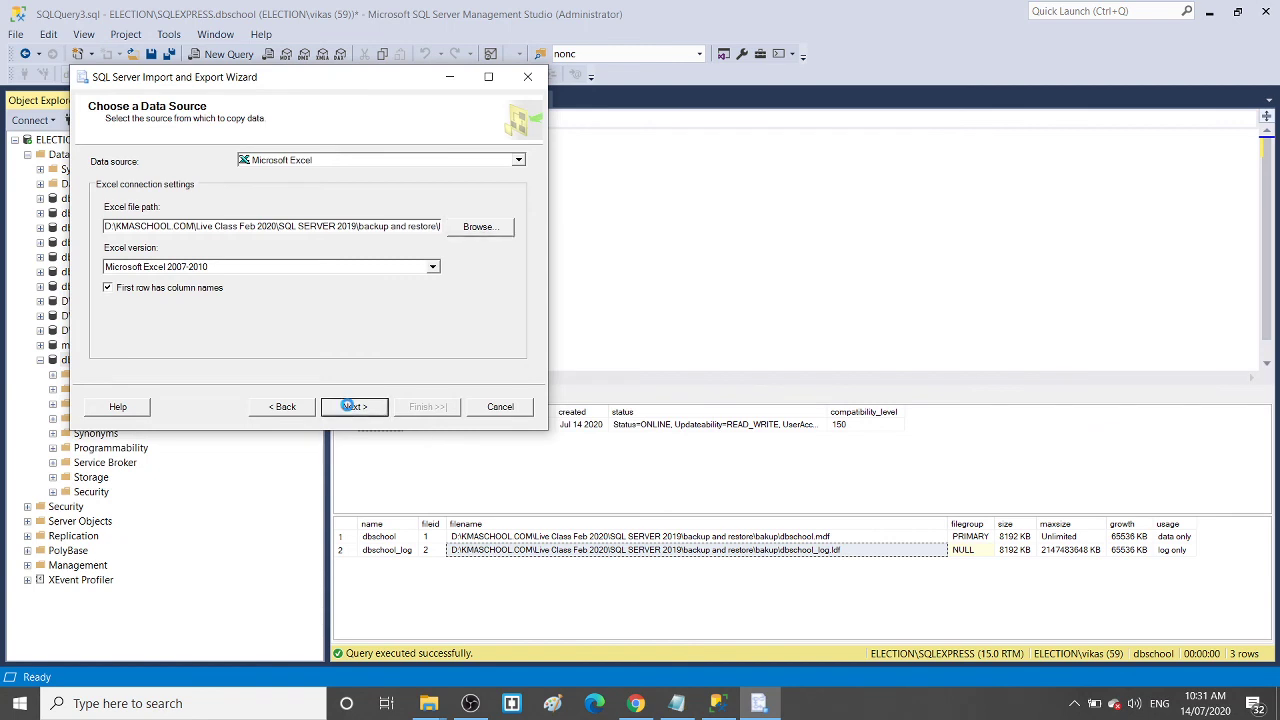
Set the import destination to SQL Server Native Client 11.0 with the dbschool database, and continue
click(519, 160)
scroll(513, 195, down, 3)
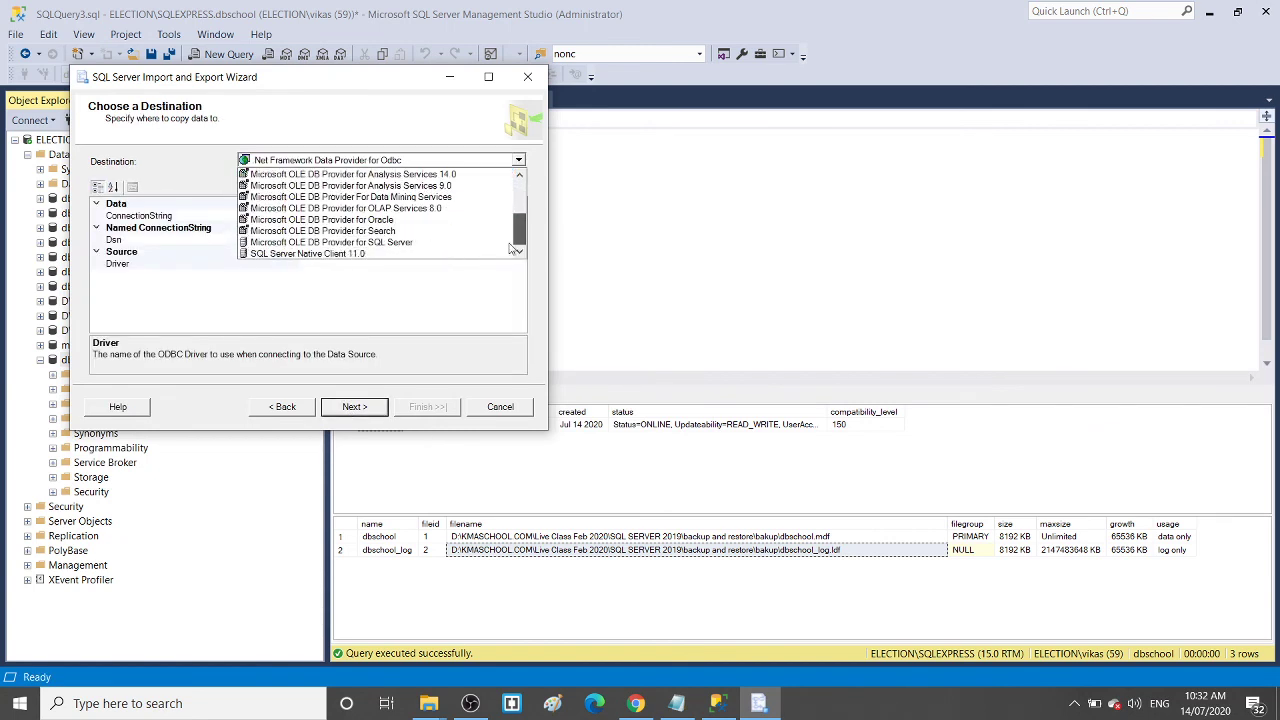
click(373, 256)
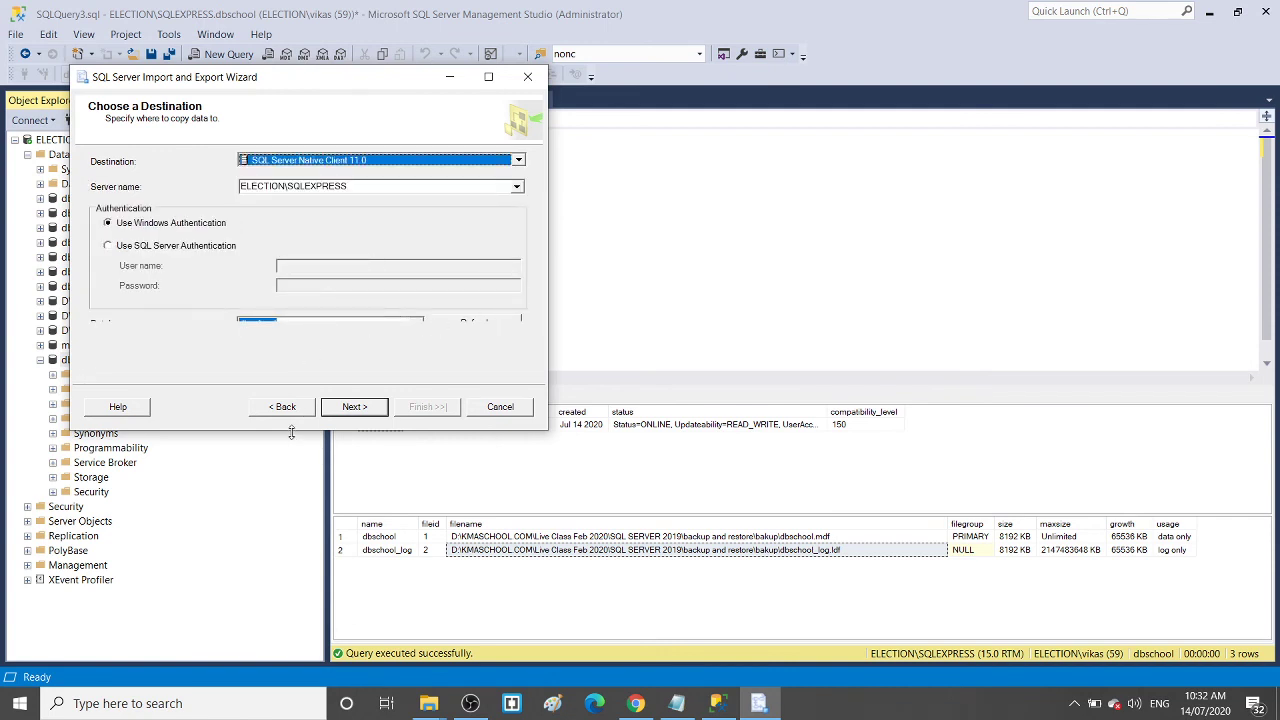
drag(291, 432, 298, 475)
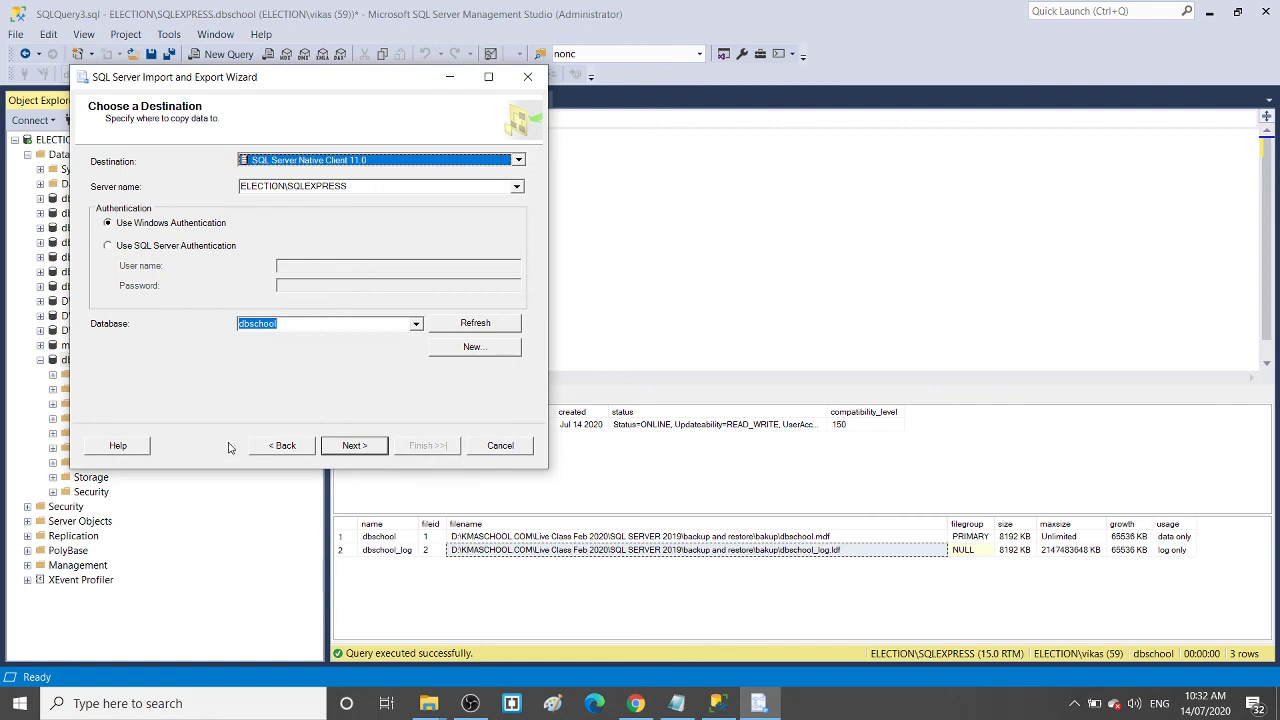
click(351, 449)
click(353, 446)
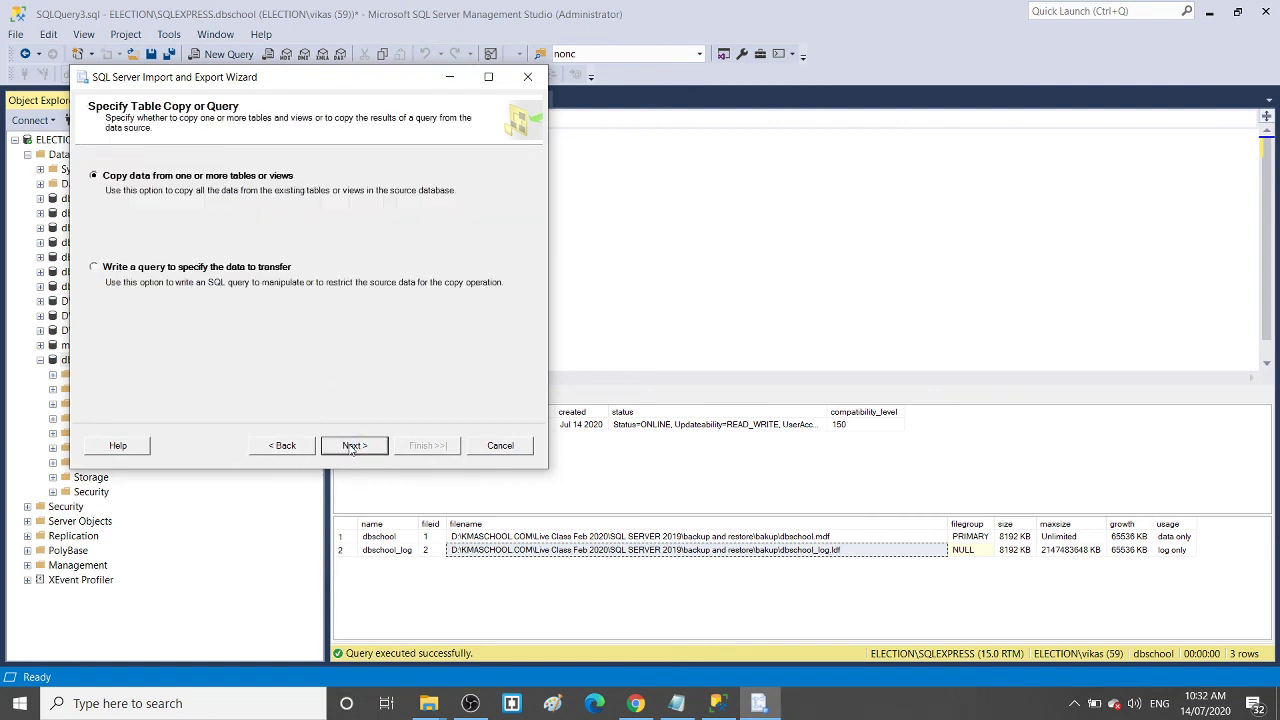
Copy data from tables or views, include only the data$ sheet, run the import immediately and close the wizard
click(351, 447)
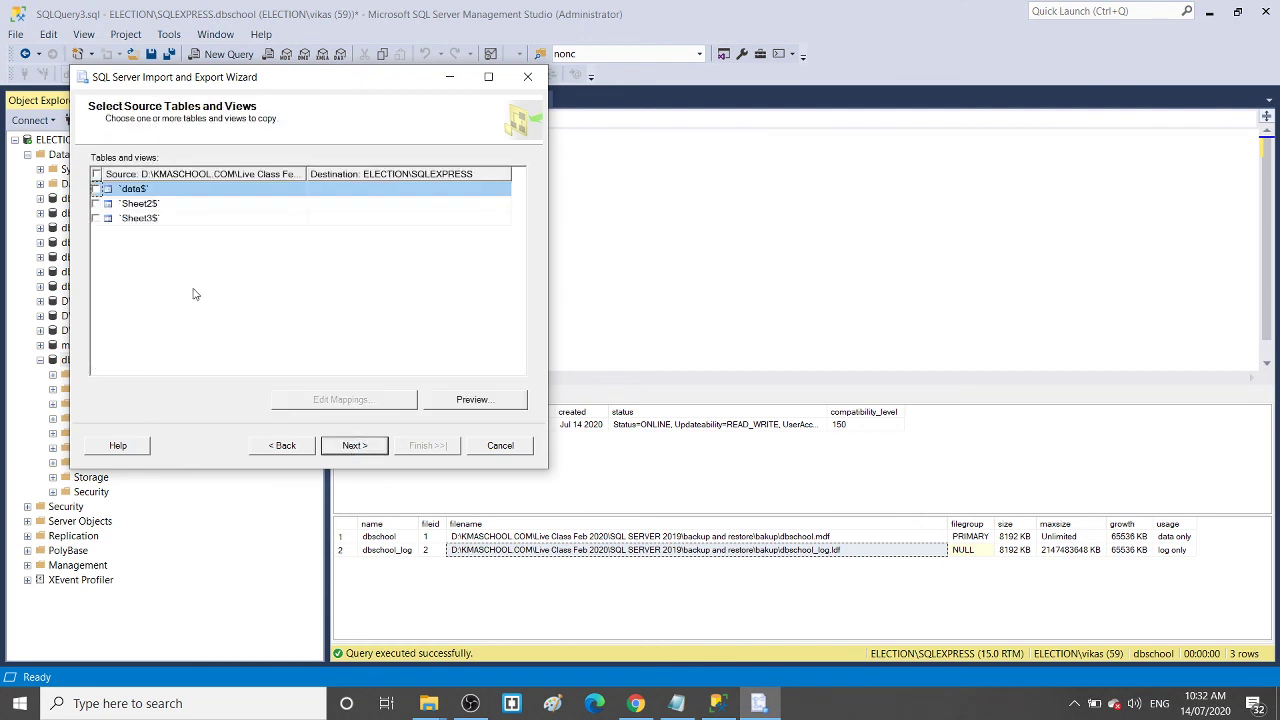
click(96, 189)
click(358, 449)
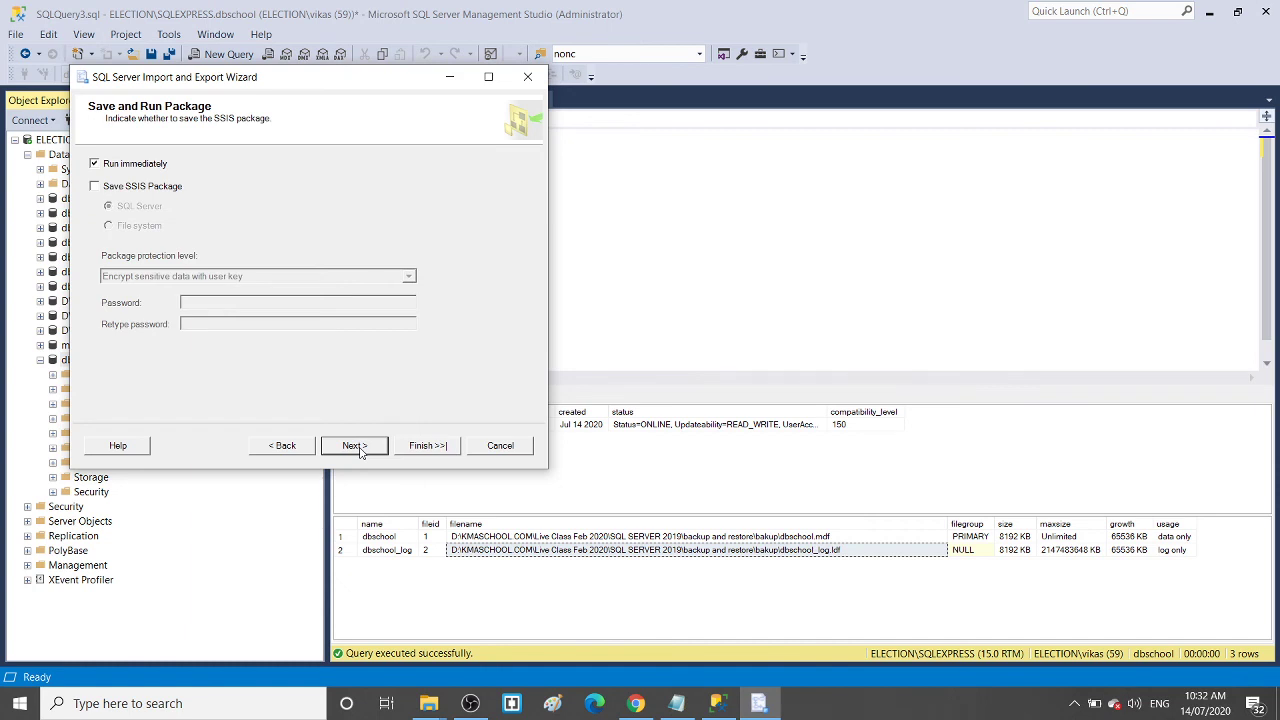
click(358, 447)
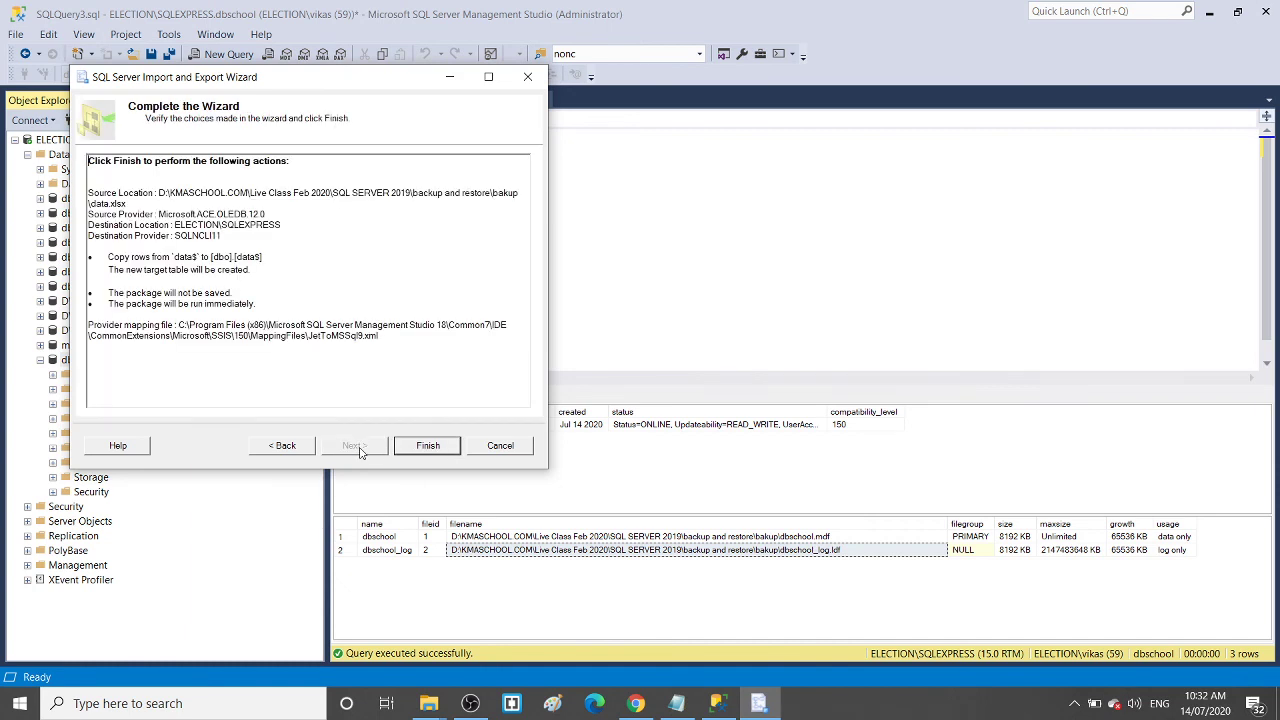
click(428, 445)
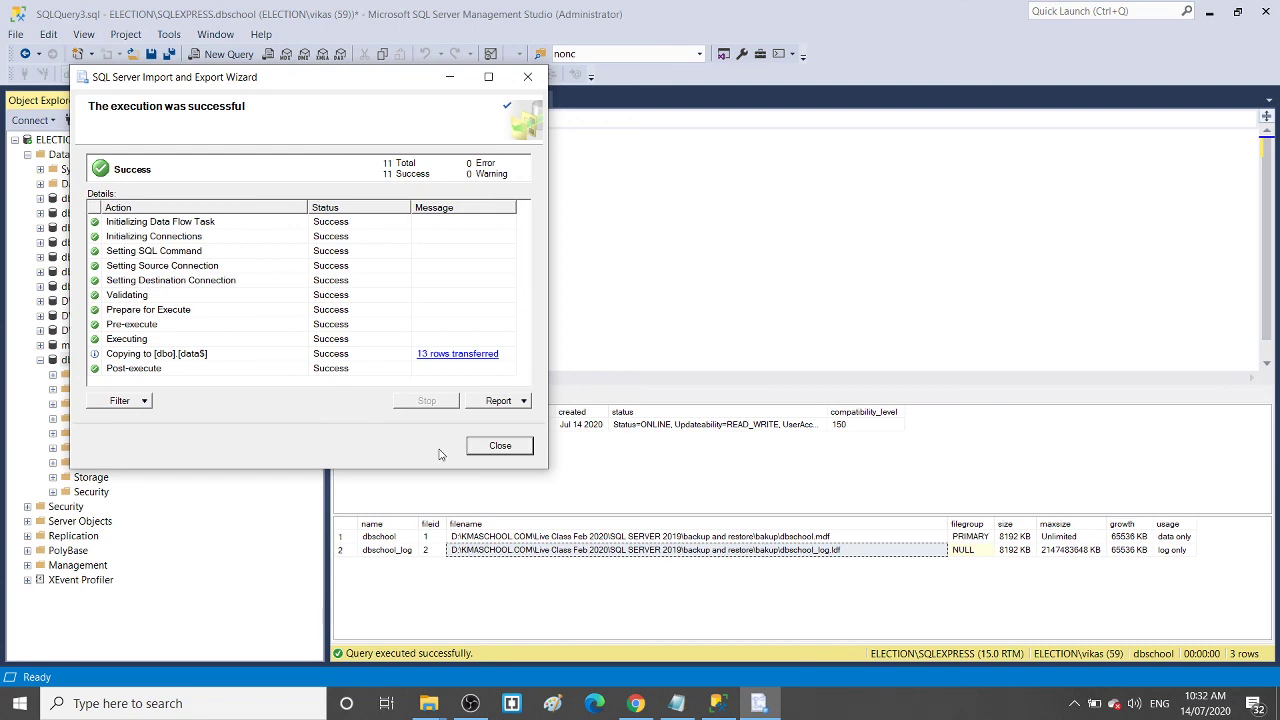
click(499, 446)
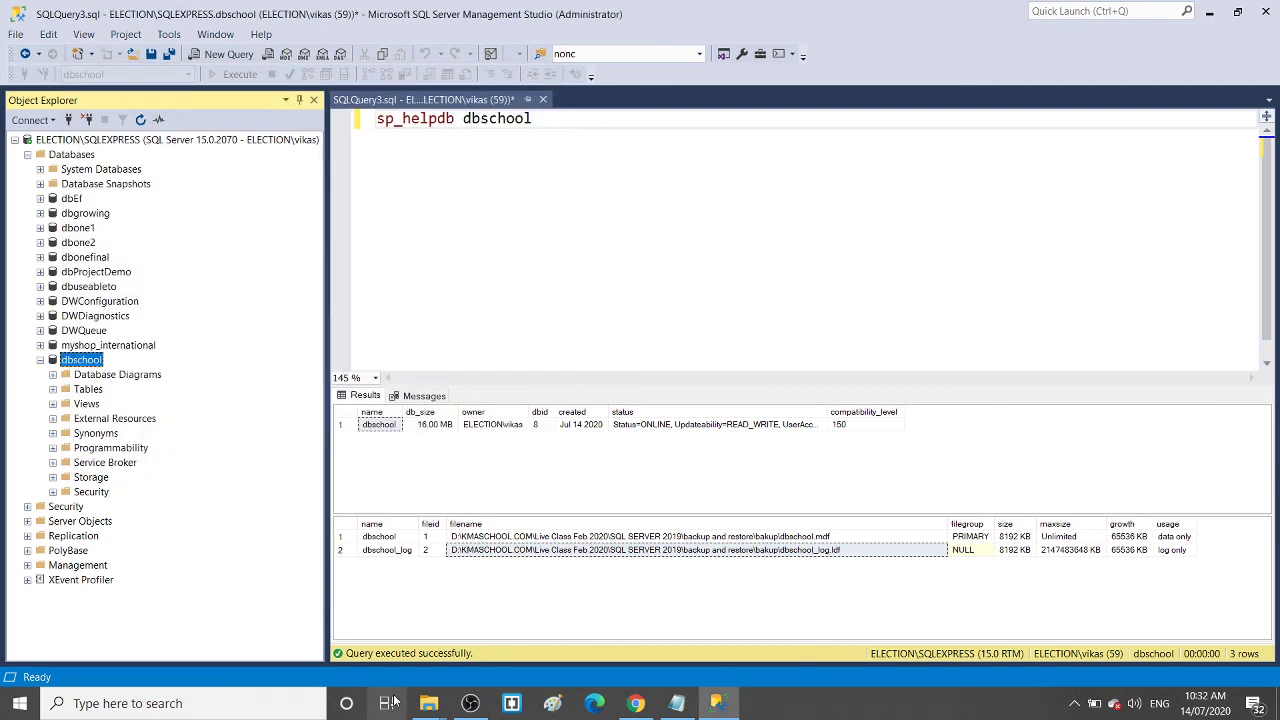
Open the data workbook from the bakup folder in Excel, examine the rows of its data sheet, and close it
mouse_move(427, 705)
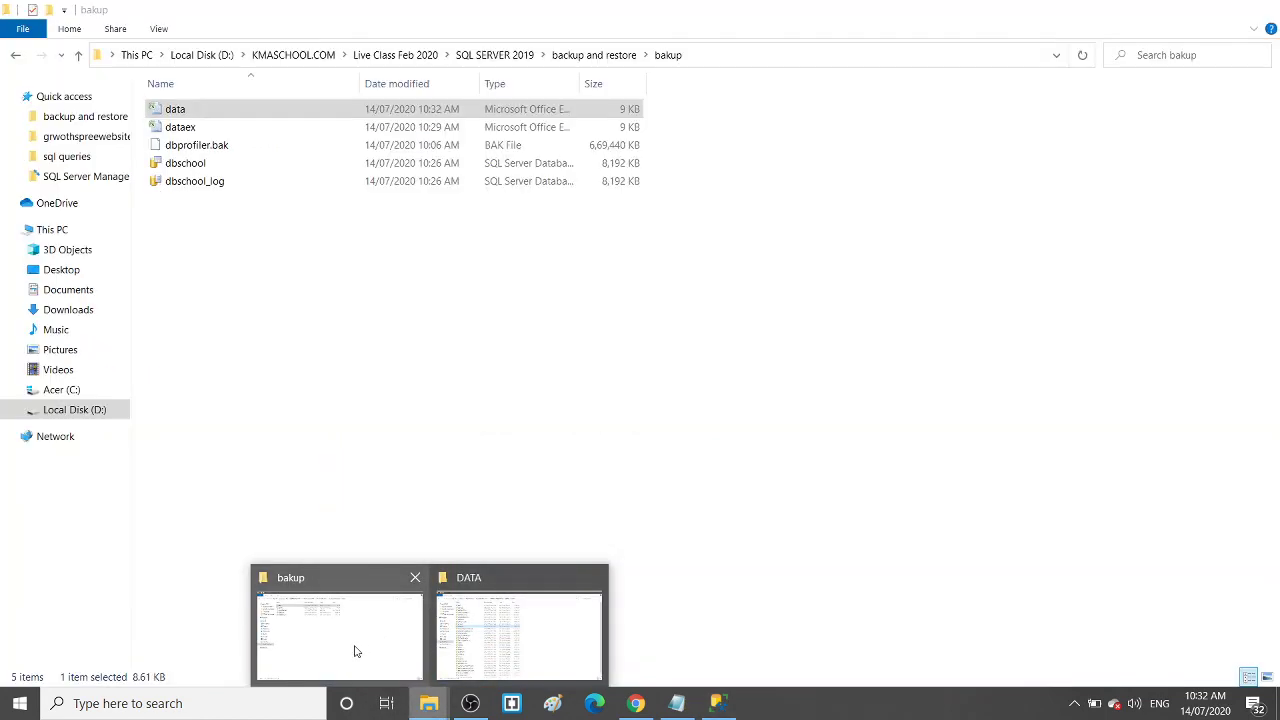
click(338, 656)
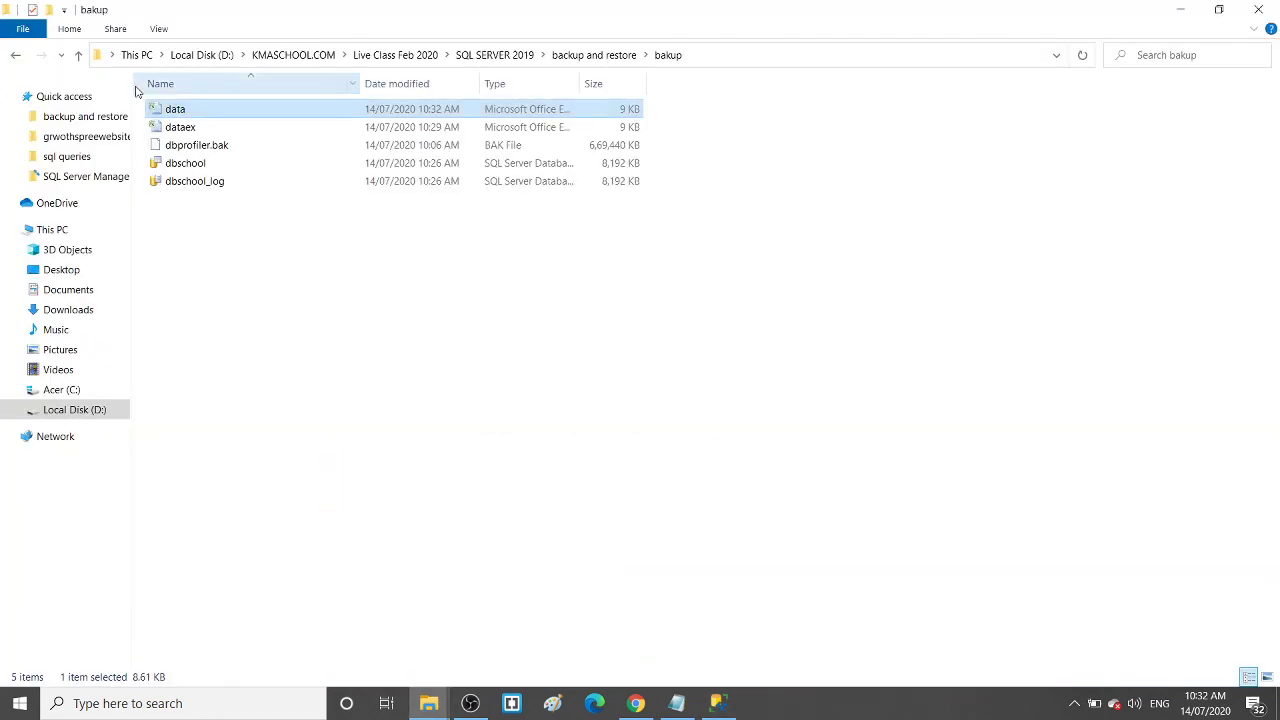
double_click(196, 112)
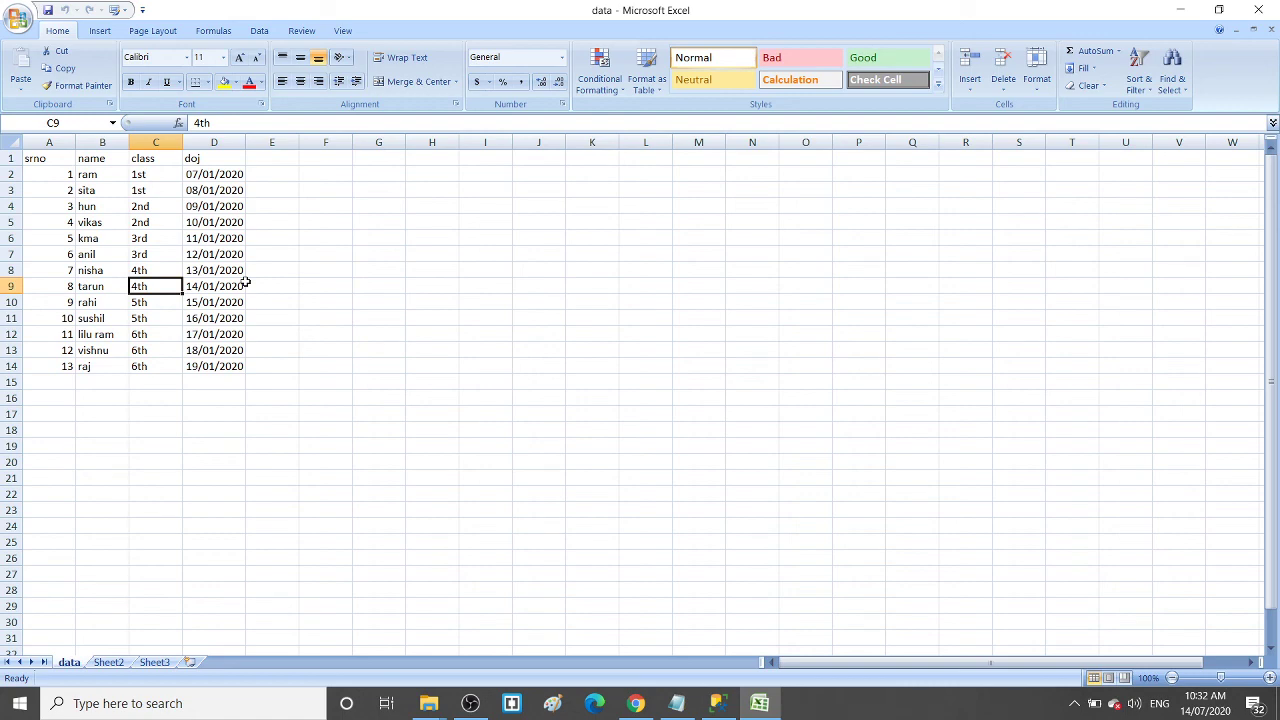
click(1250, 10)
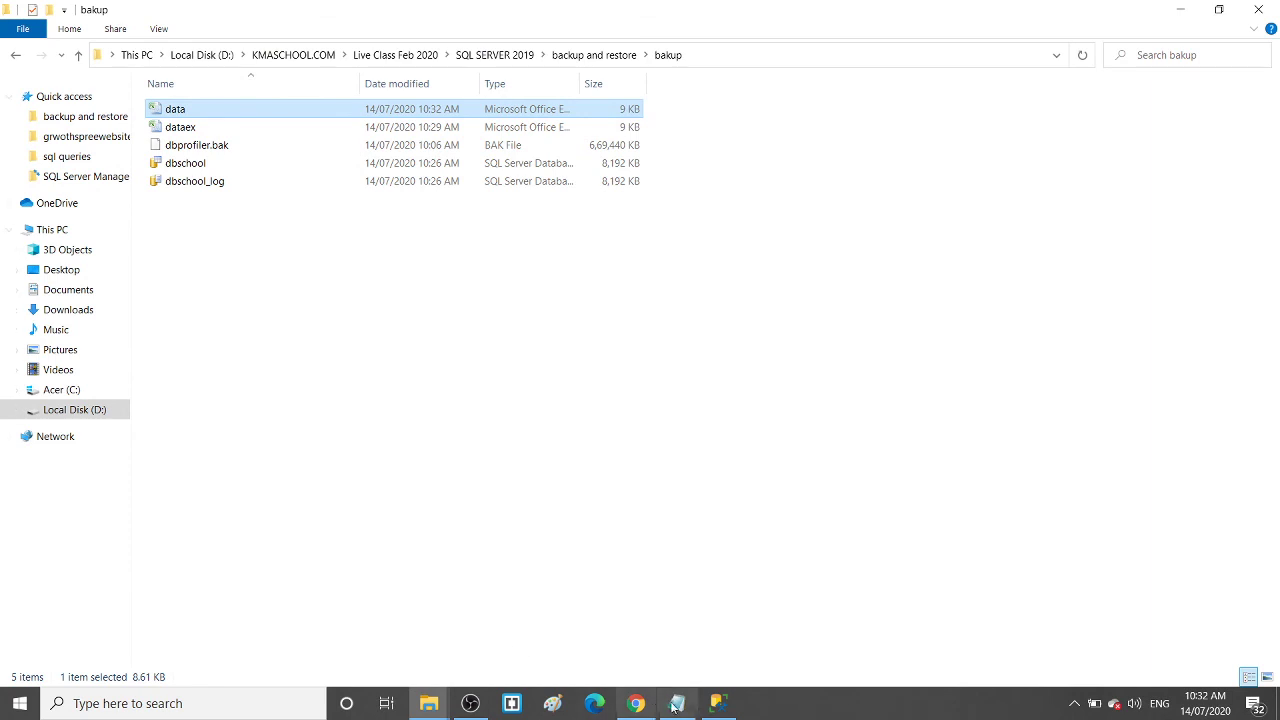
Switch to SQL Server Management Studio and list the tables of the dbschool database
click(718, 703)
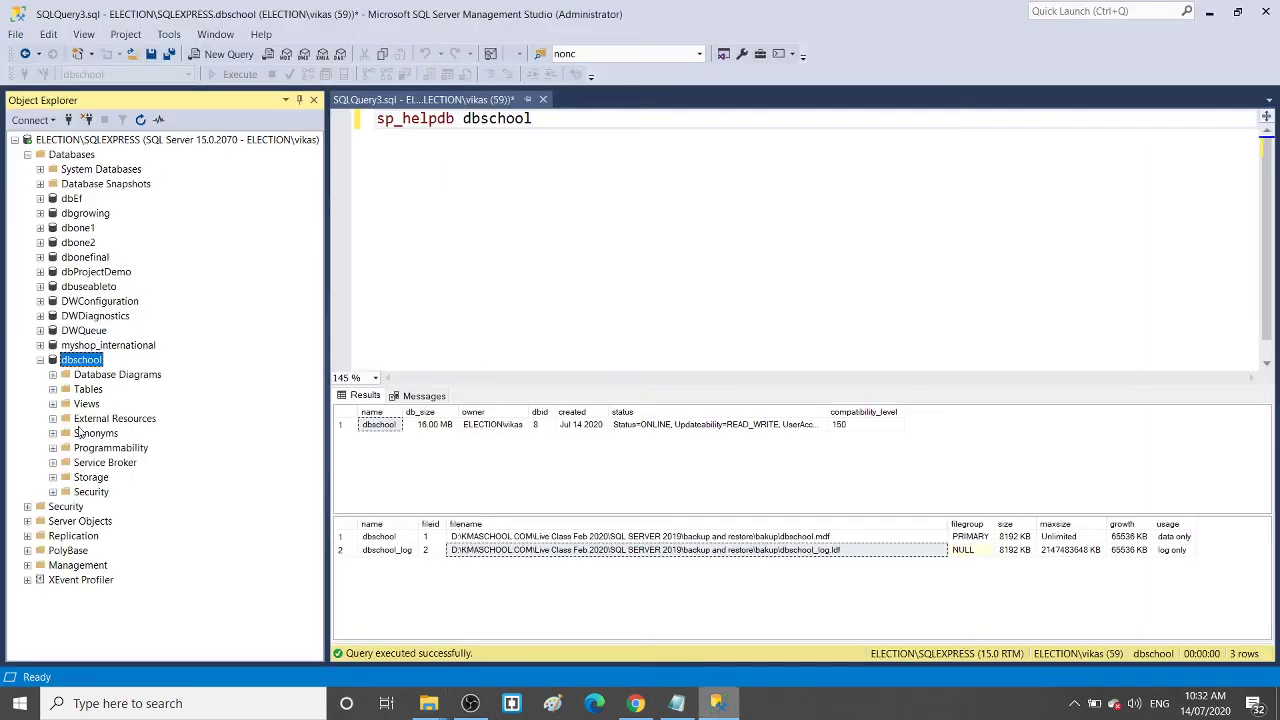
click(53, 389)
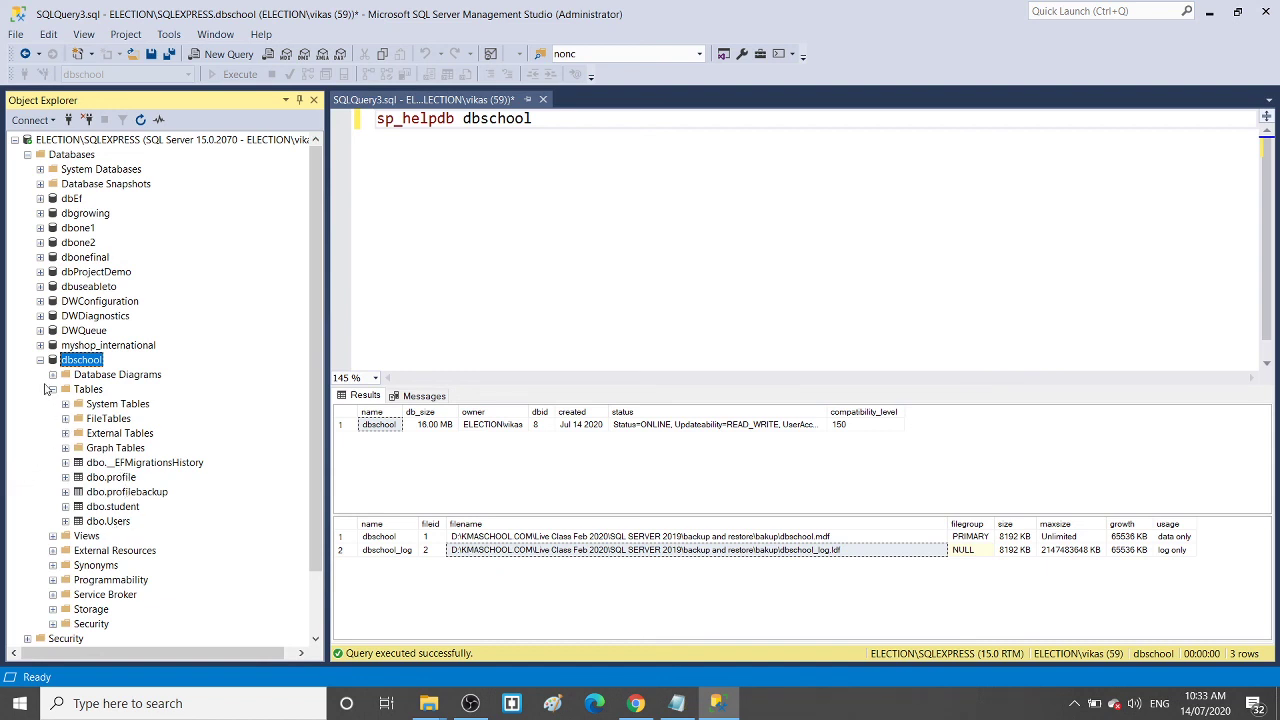
click(53, 389)
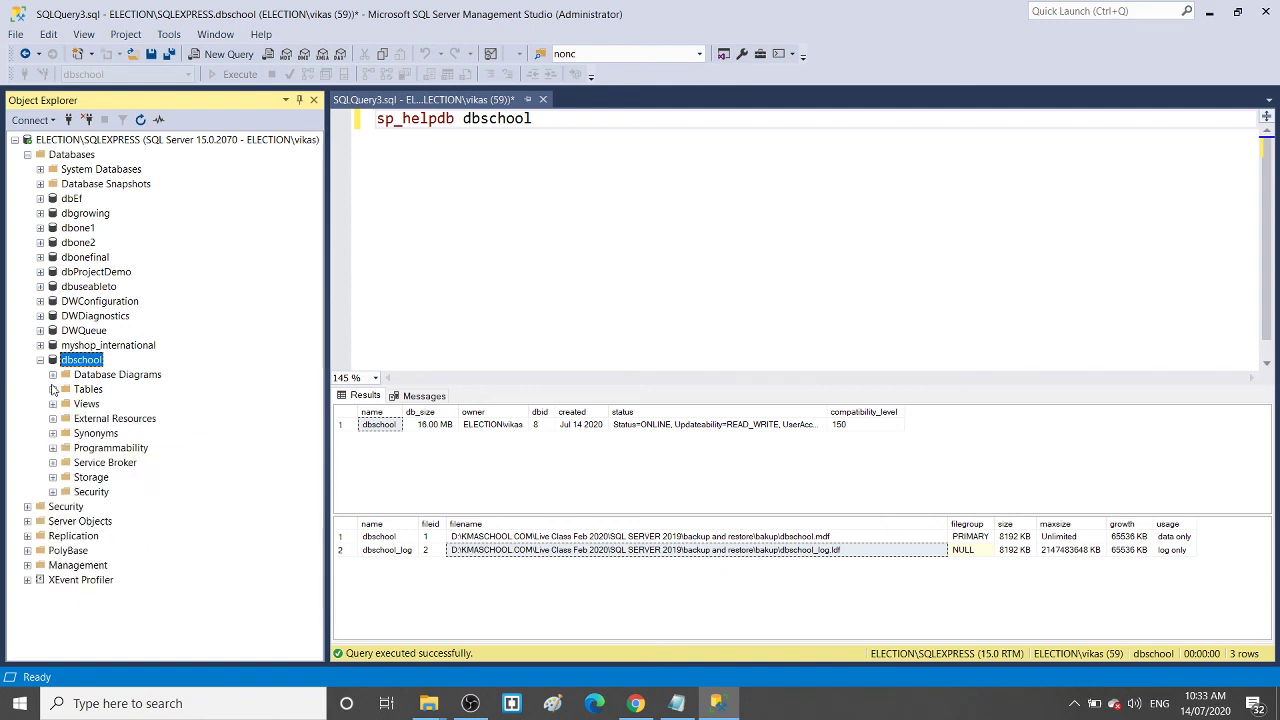
click(53, 389)
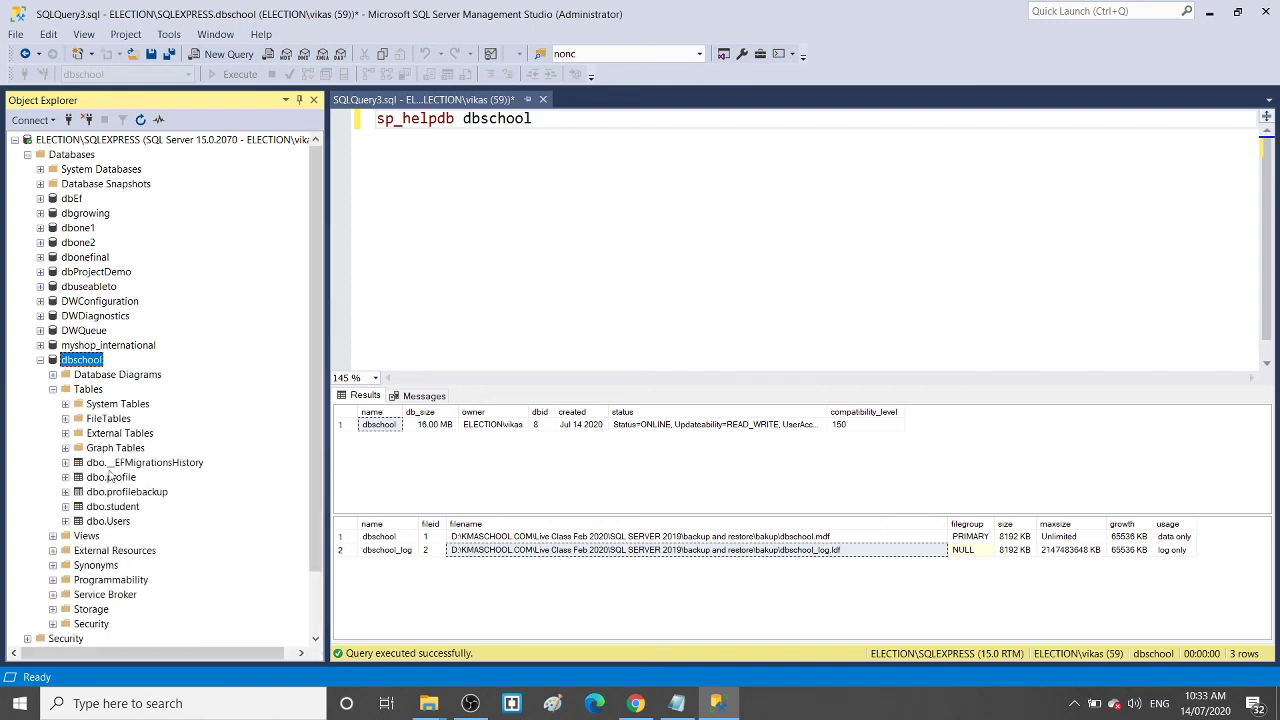
Add the query "select * from sys.tables" below the sp_helpdb line and execute only that query
click(482, 234)
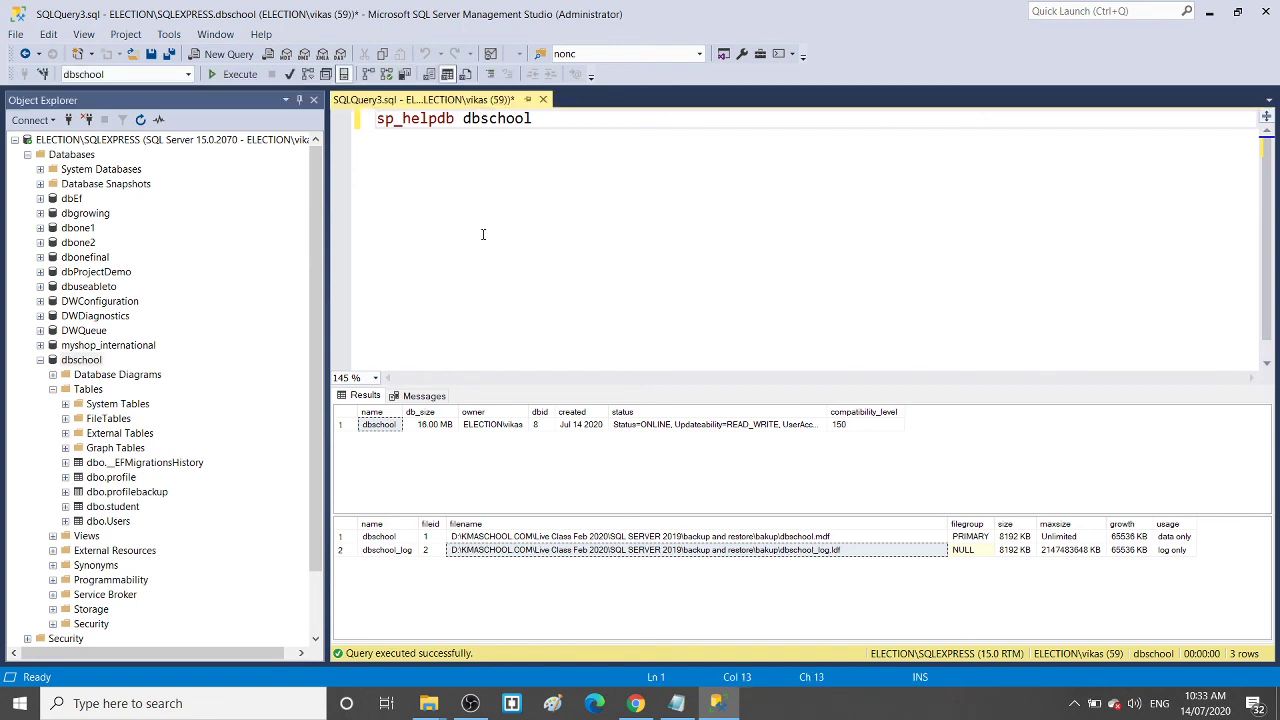
text(school)
key(Return)
key(Return)
text(sel)
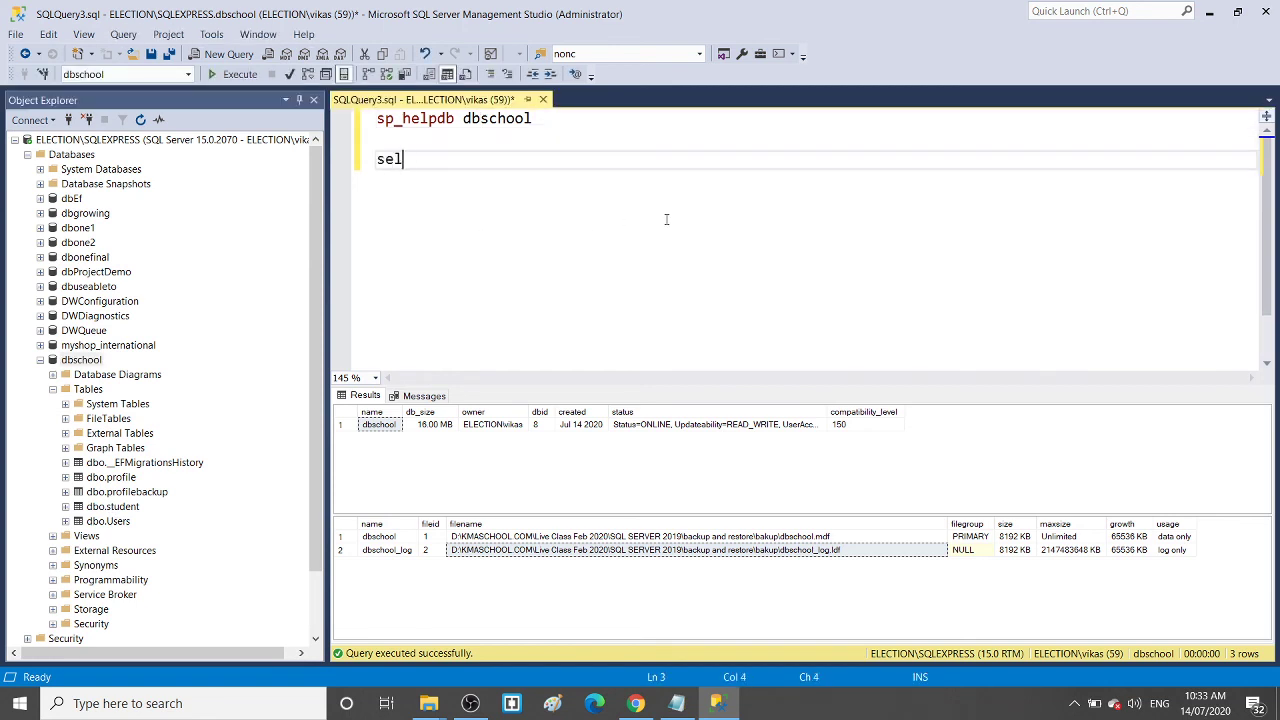
text(ect * from sys.tables)
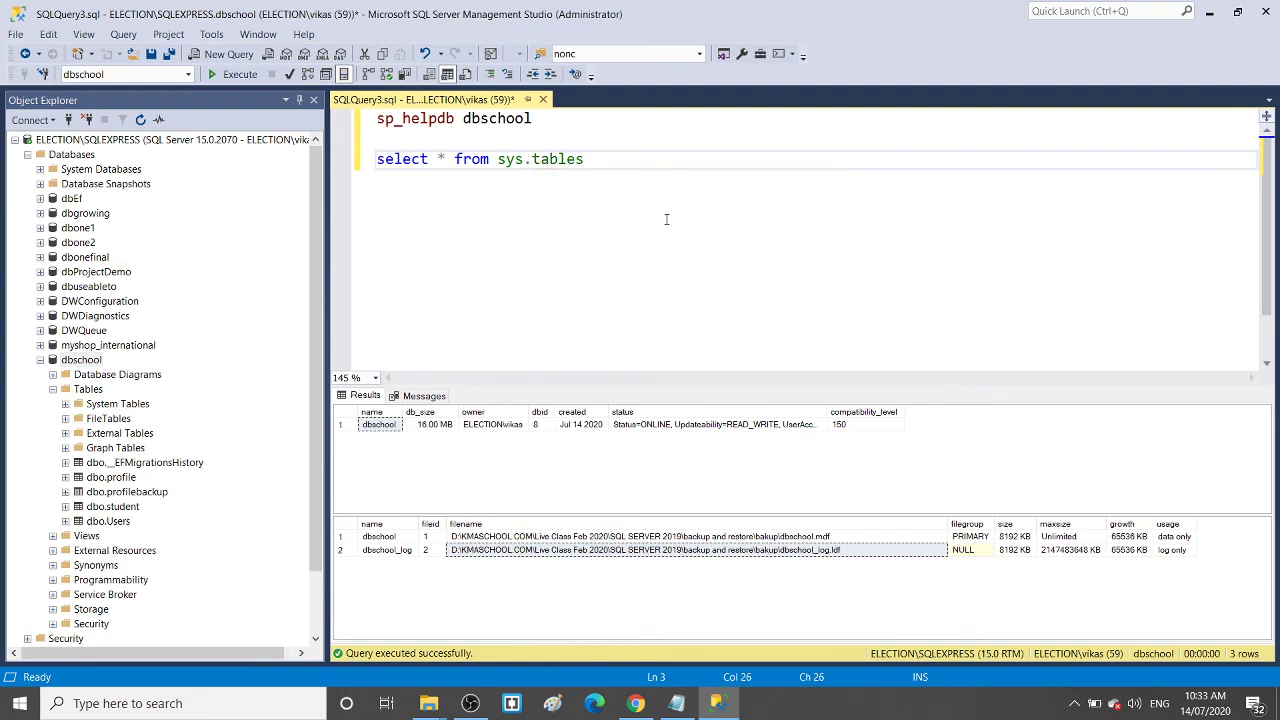
key(shift+Up)
key(F5)
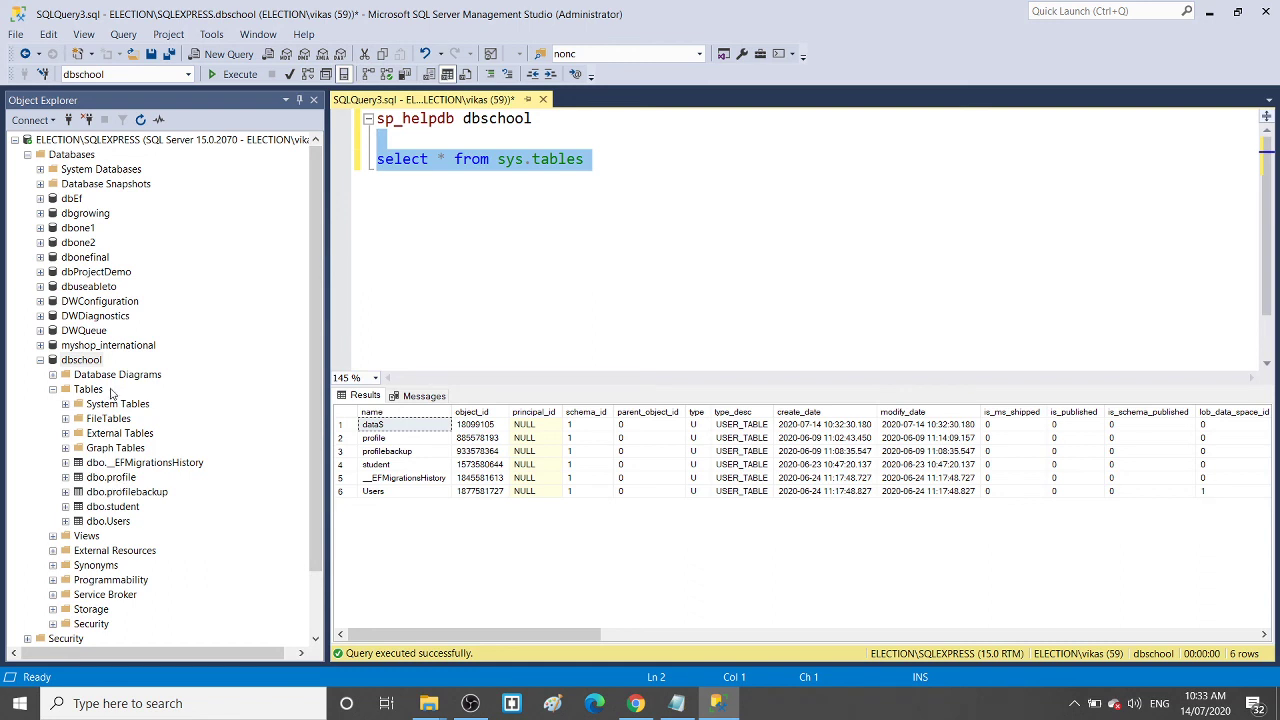
Refresh the dbschool database, list its tables again and select the dbo.data$ table
click(53, 389)
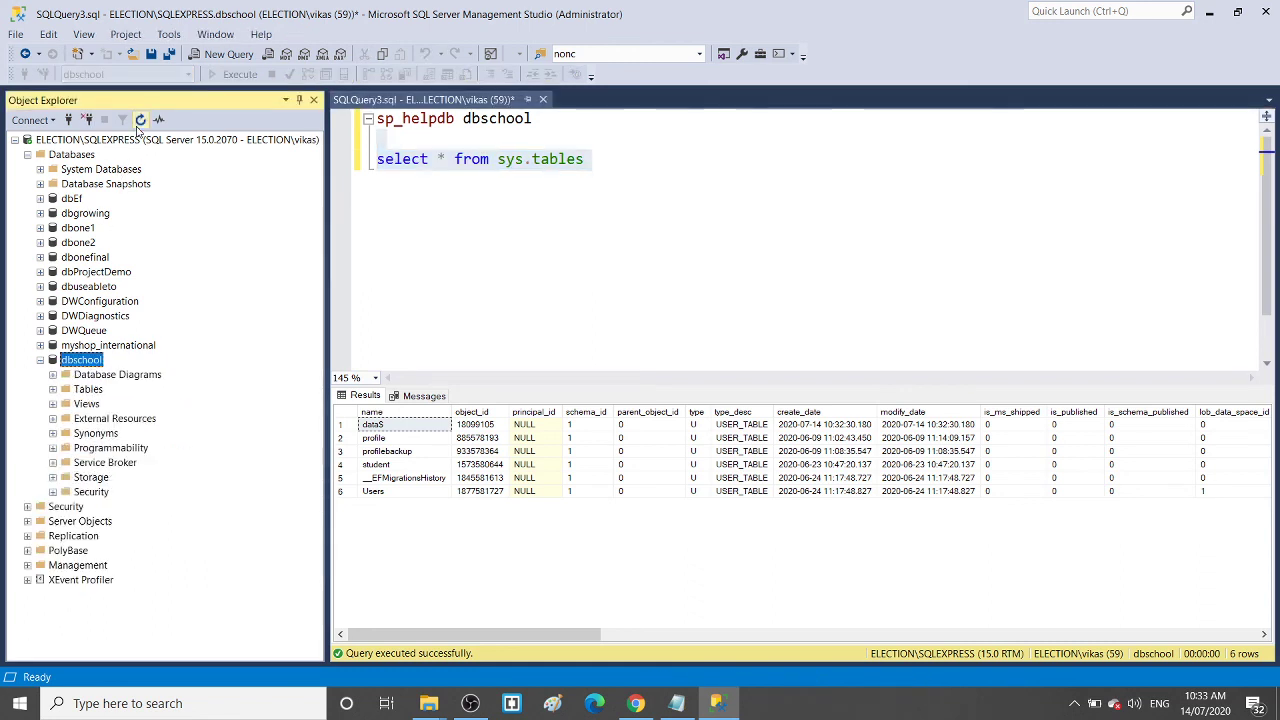
click(53, 389)
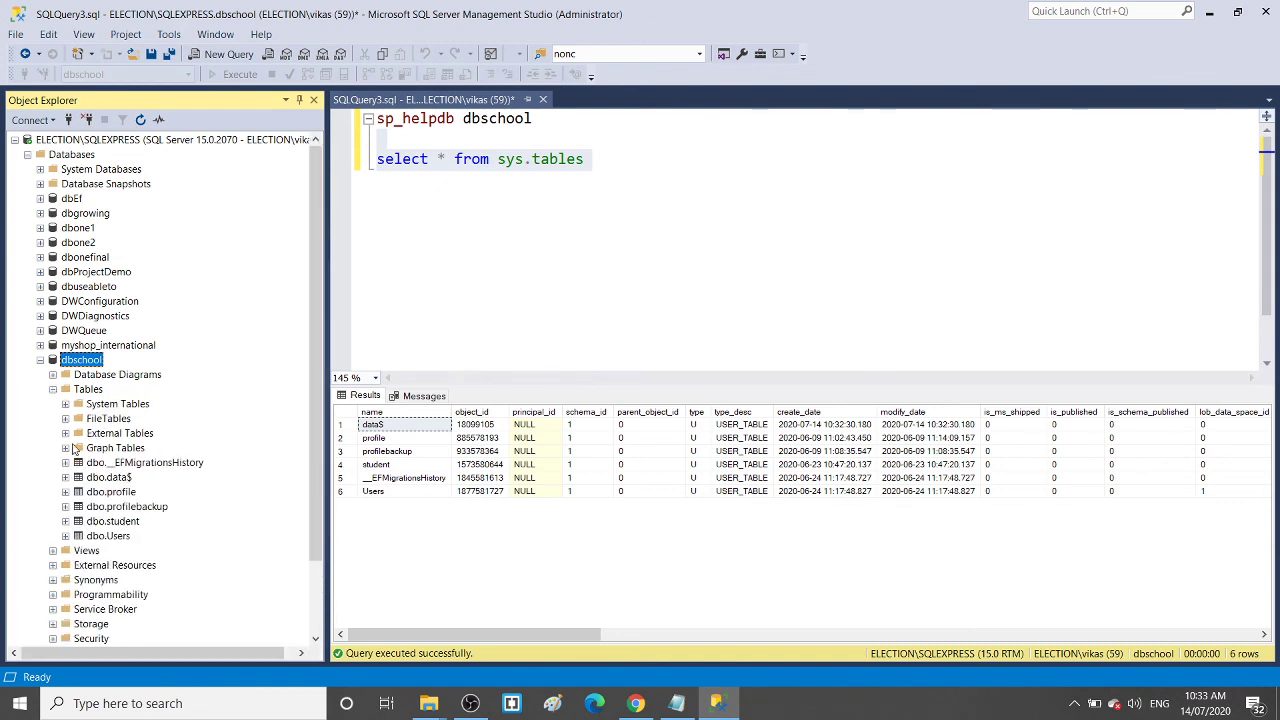
click(125, 478)
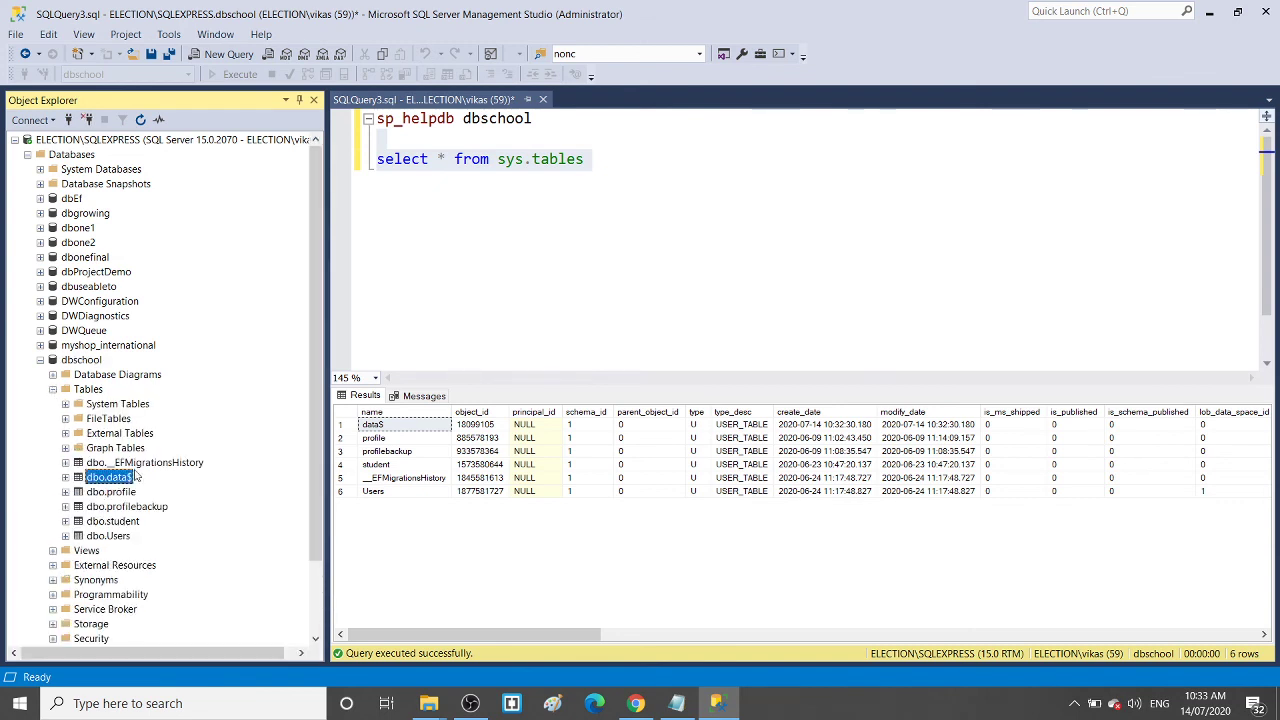
Change the select query to read from data$ instead of sys.tables and execute only that query
click(594, 188)
key(shift+Left)
key(shift+Left)
key(shift+Left)
key(shift+Left)
key(shift+Left)
key(shift+Left)
key(shift+Left)
key(shift+Left)
key(shift+Left)
key(shift+Left)
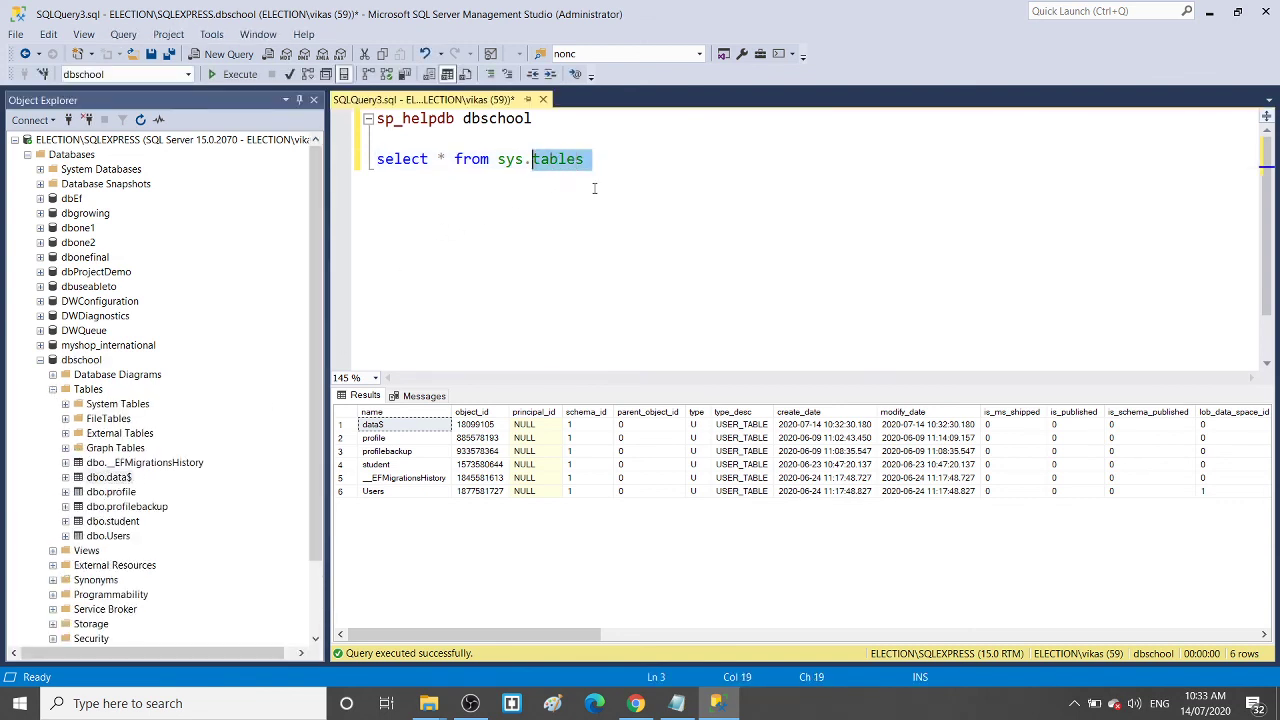
text(data)
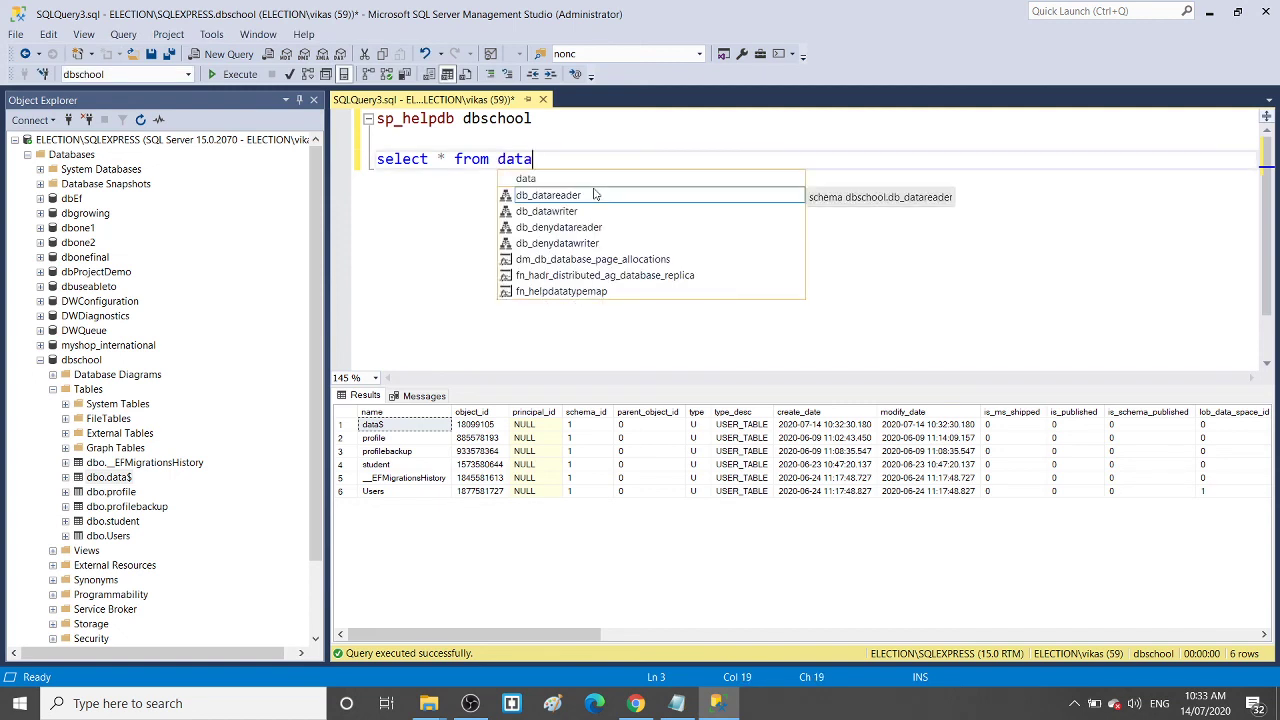
text($)
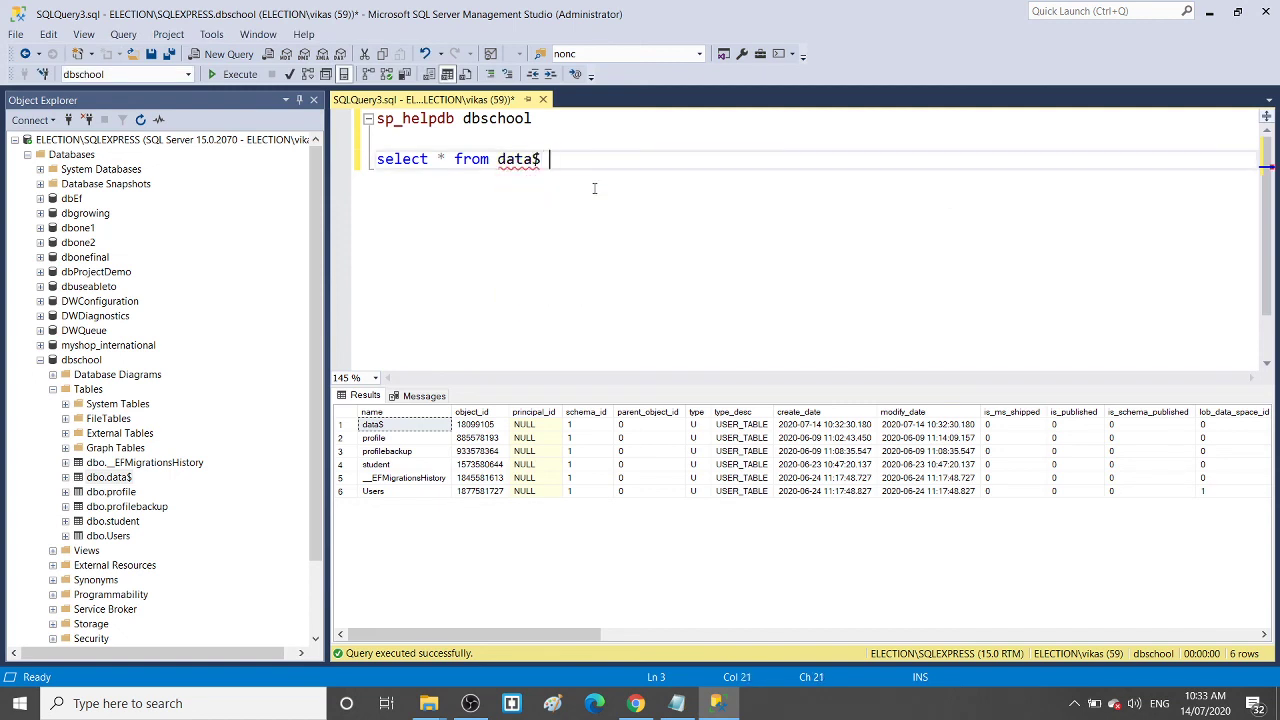
key(shift+Up)
key(F5)
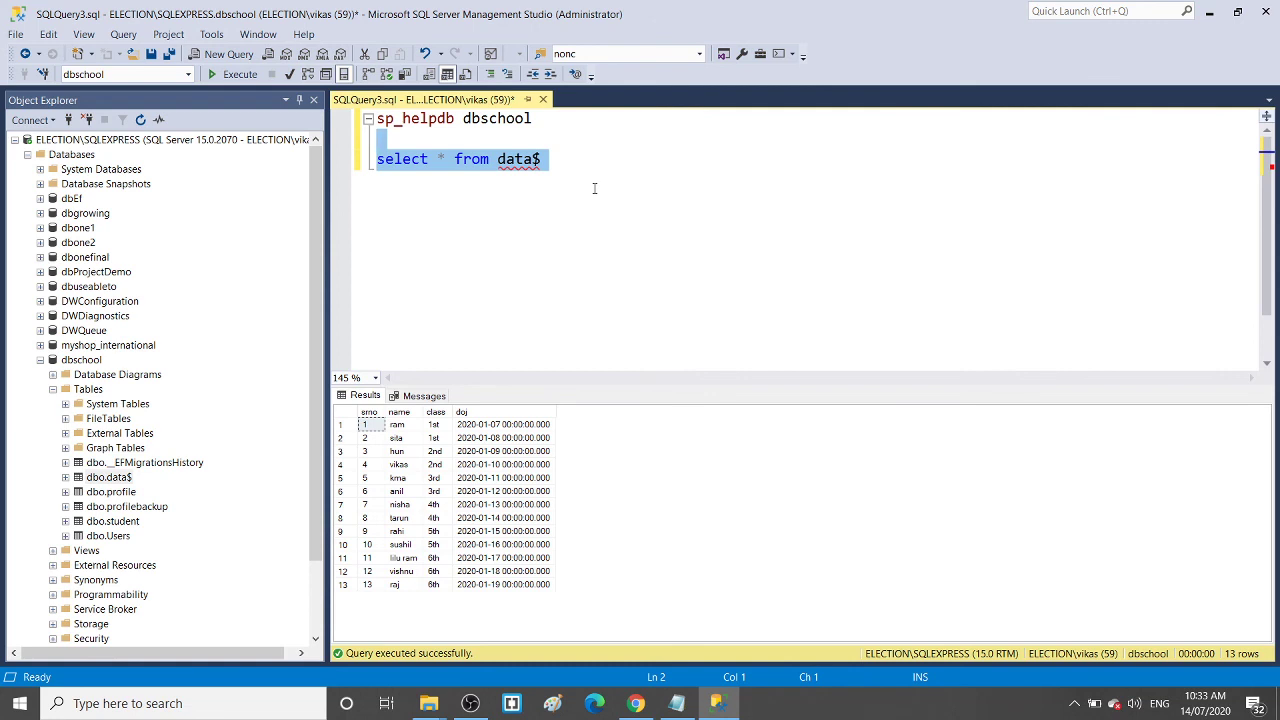
Switch to the Notepad notes and add "okay" beside the excel file data backup and the .bak and excel data restore entries
click(676, 703)
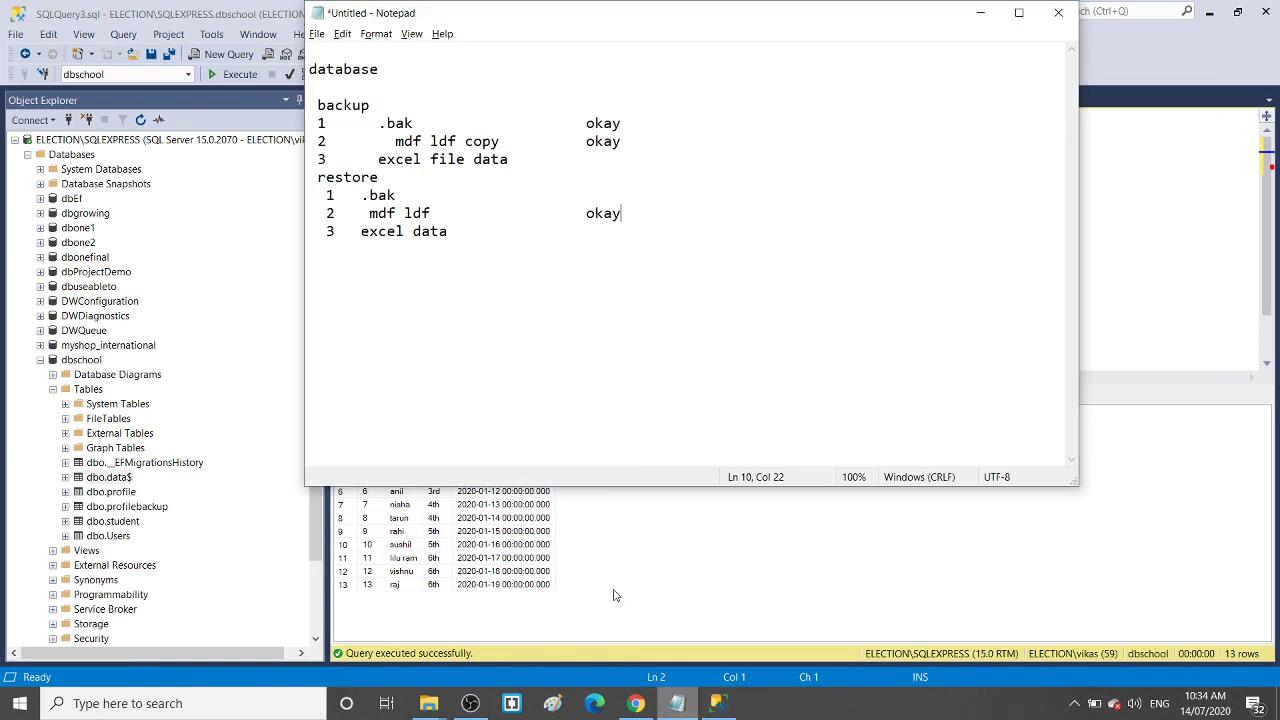
click(591, 158)
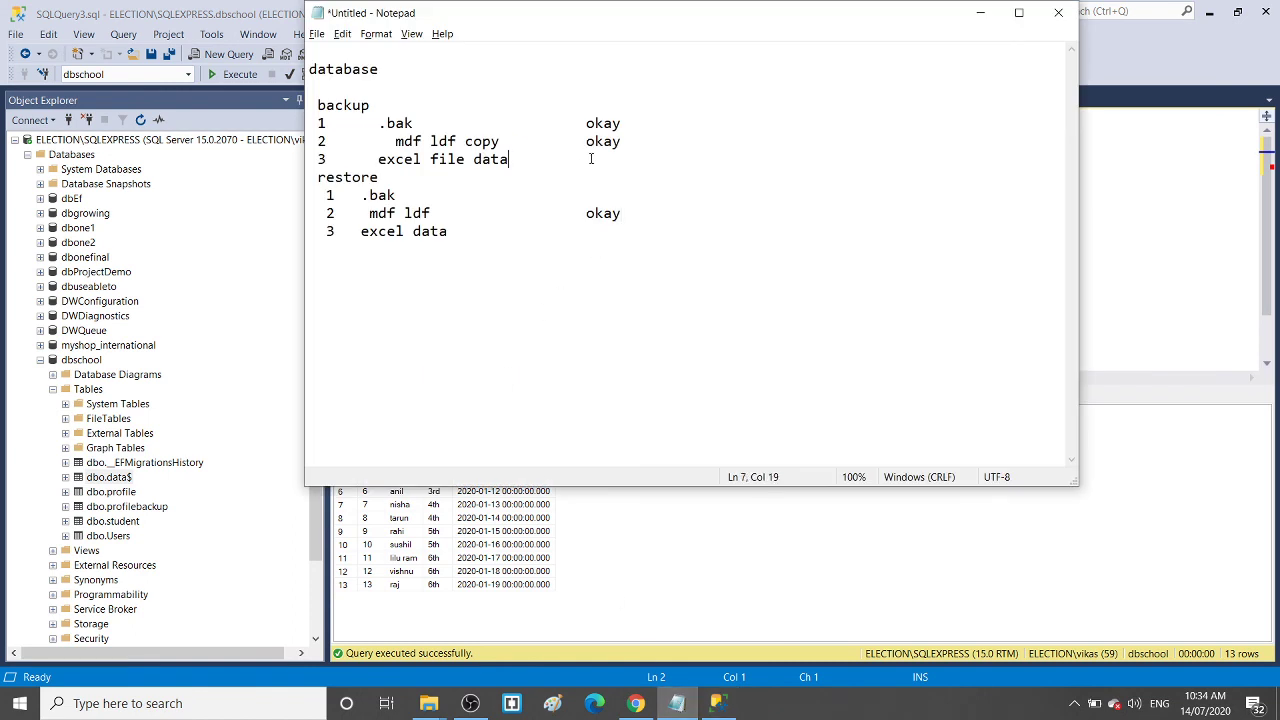
key(Tab)
key(Tab)
text(okay)
key(Down)
key(Down)
key(Tab)
key(Tab)
key(Tab)
text(okay)
key(Down)
key(Down)
key(Tab)
text(okay)
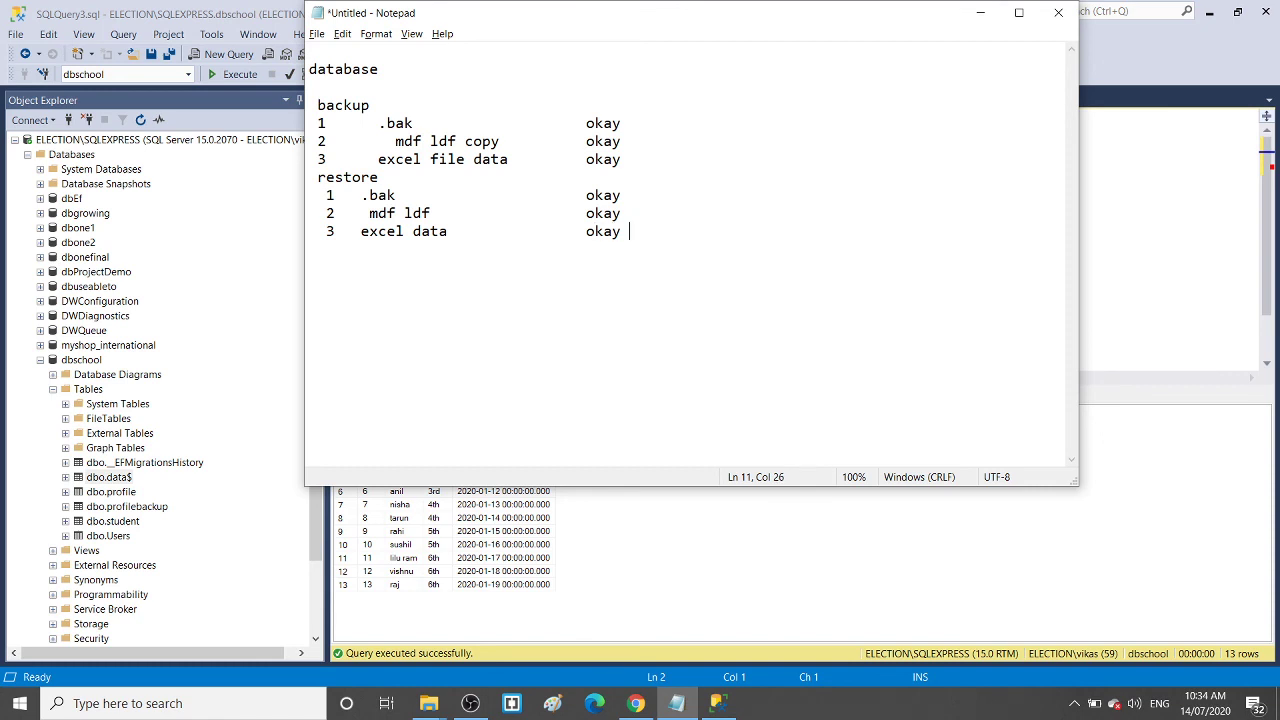
Add the lines "scripting", "coding" and "auto" below the restore list, separated from it by blank lines
key(Return)
key(Return)
key(Return)
text(scriptong)
key(BackSpace)
key(BackSpace)
key(BackSpace)
text(ing)
key(Return)
text(coding)
key(Return)
text(auto)
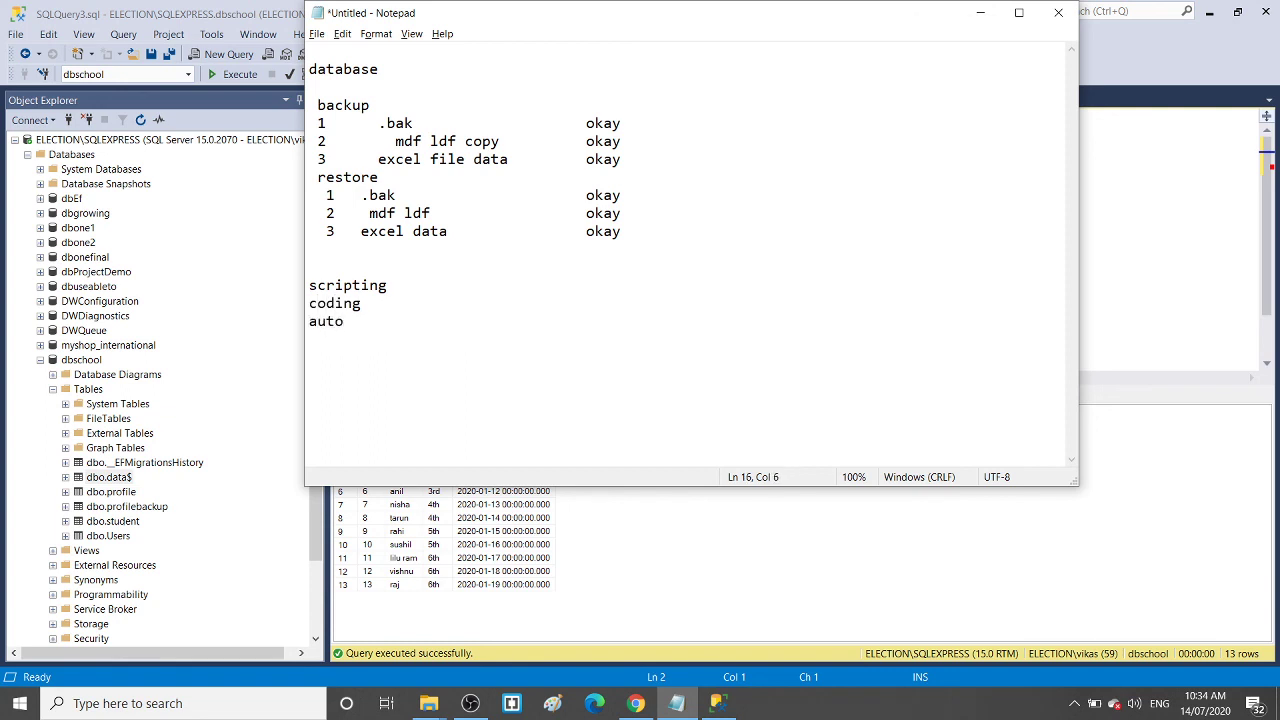
Insert a heading line "-- part-1" above the scripting line in the notes
key(Up)
key(Up)
key(Home)
key(Return)
key(Up)
text(-- p)
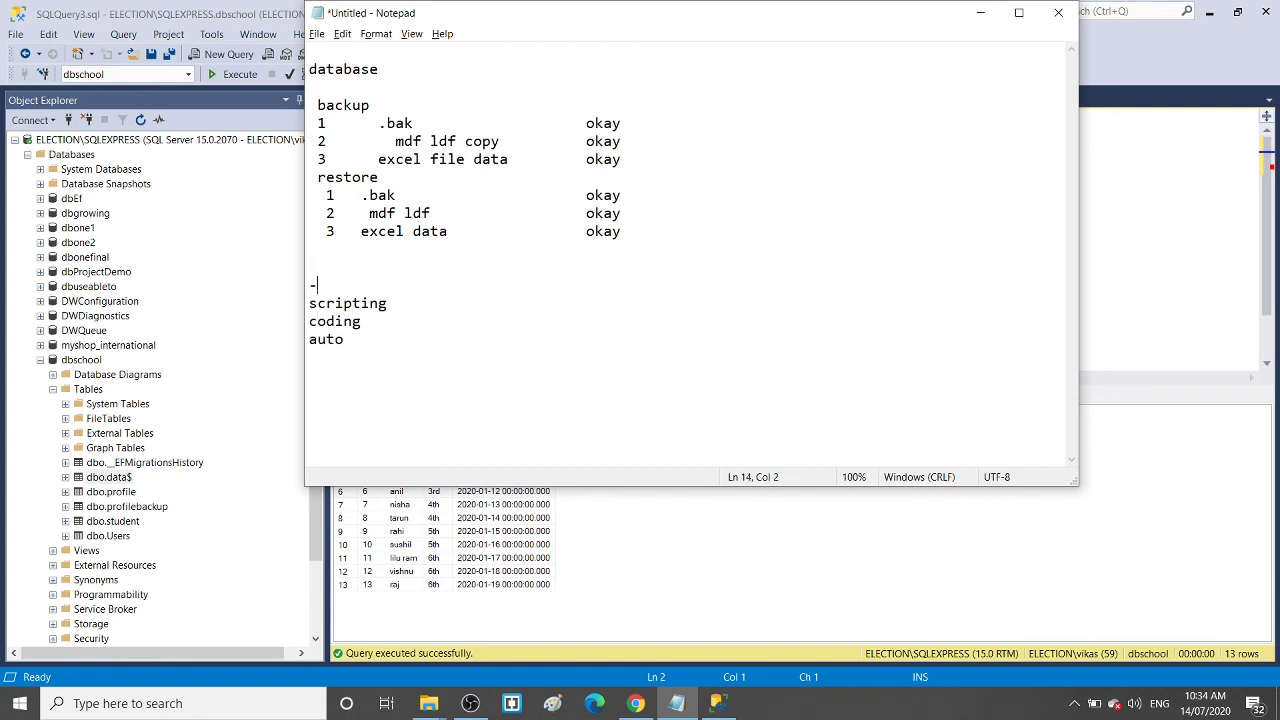
text(art-1)
key(Down)
key(Down)
key(Down)
key(Down)
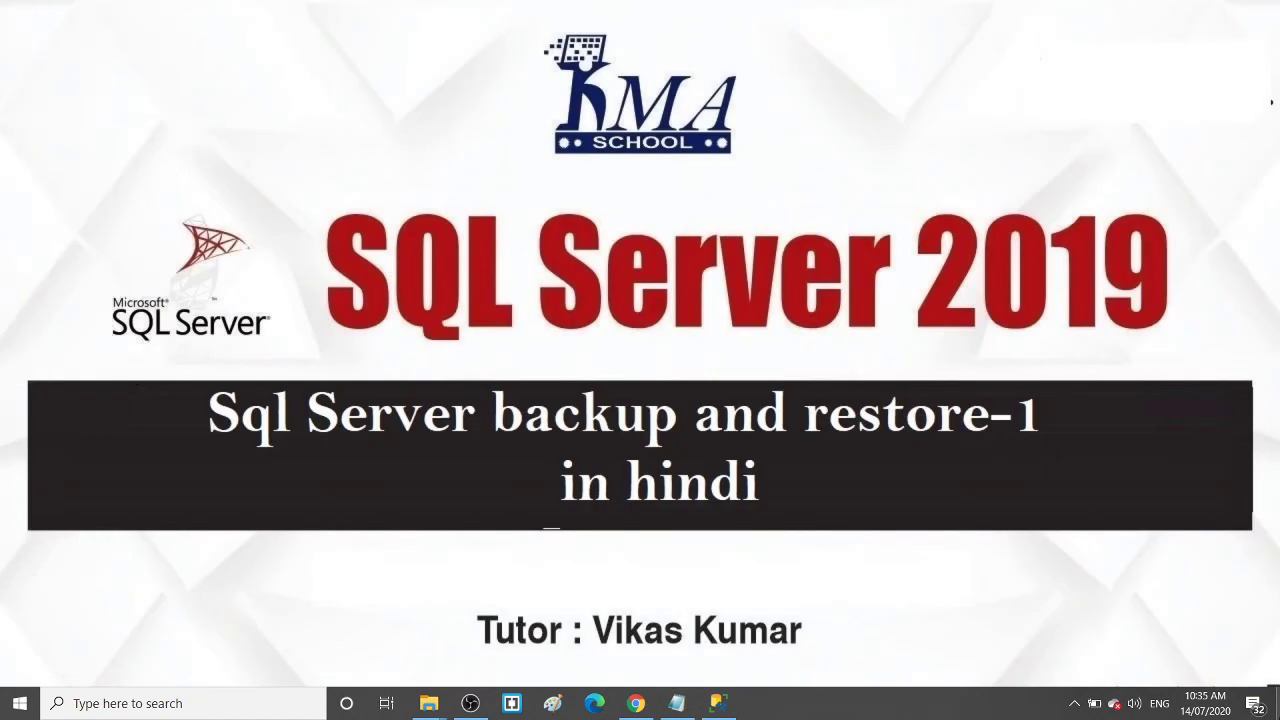
right_click(563, 170)
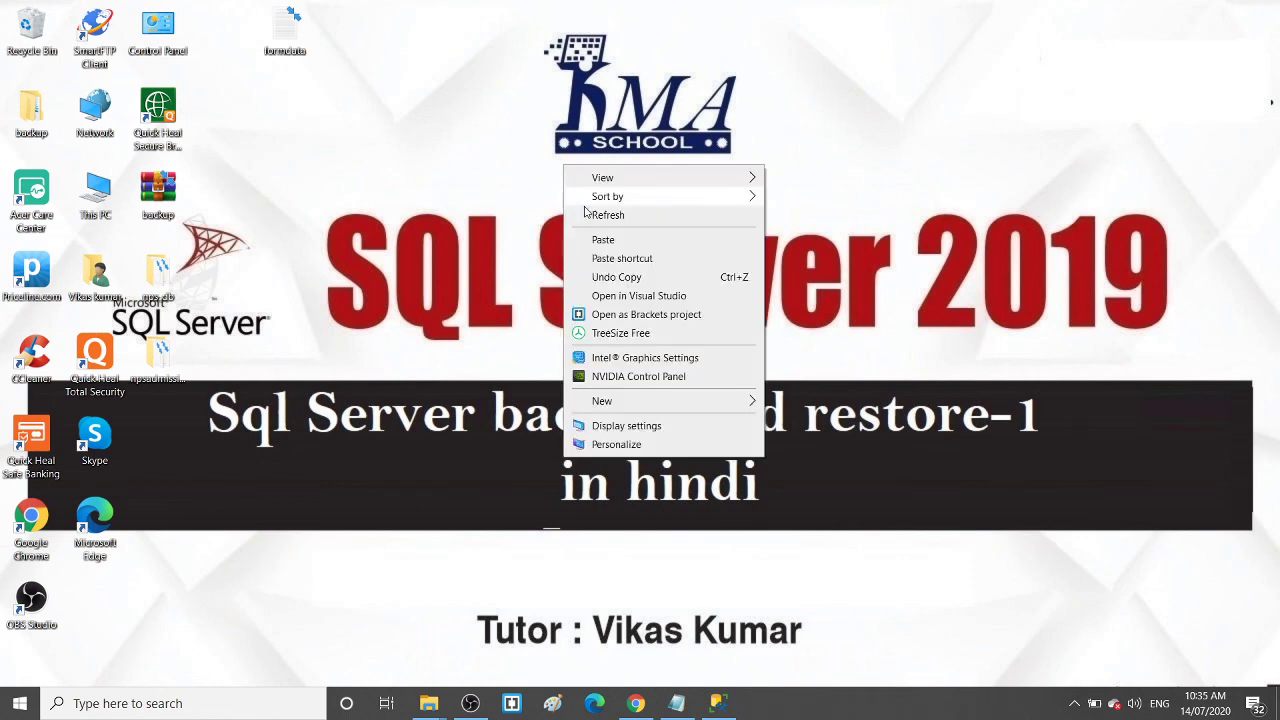
click(600, 216)
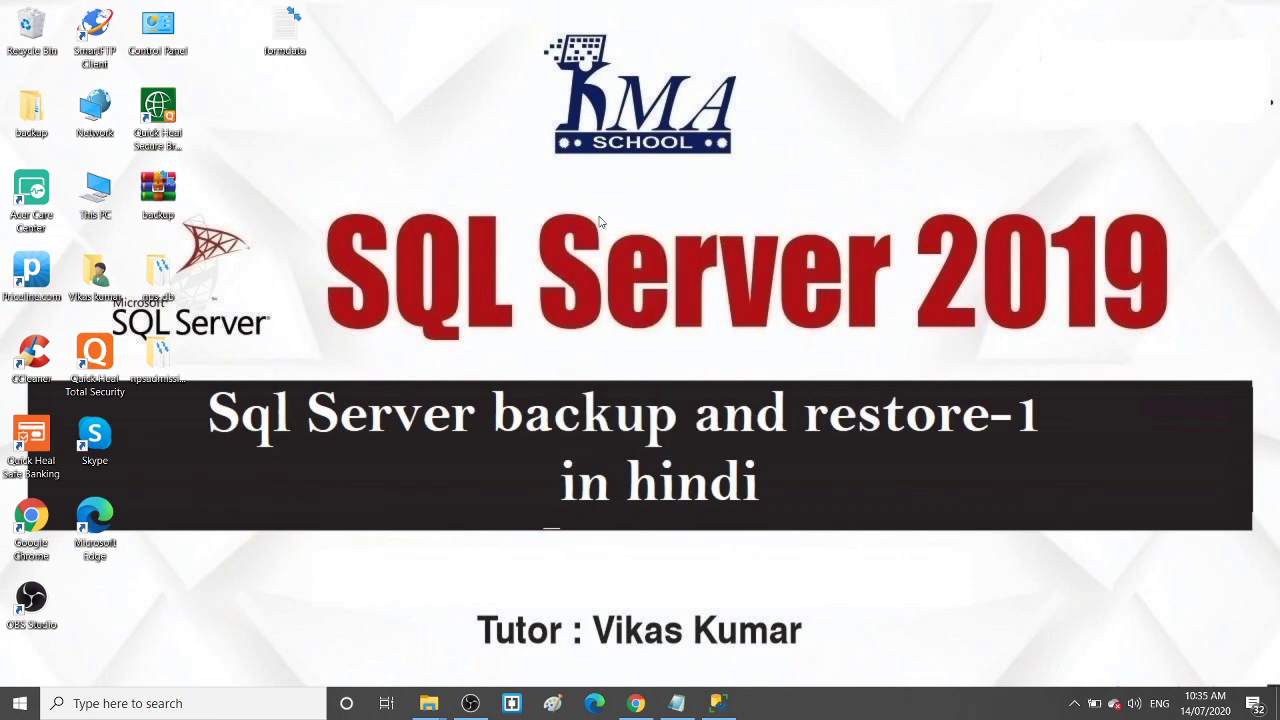
right_click(599, 218)
click(630, 267)
mouse_move(470, 703)
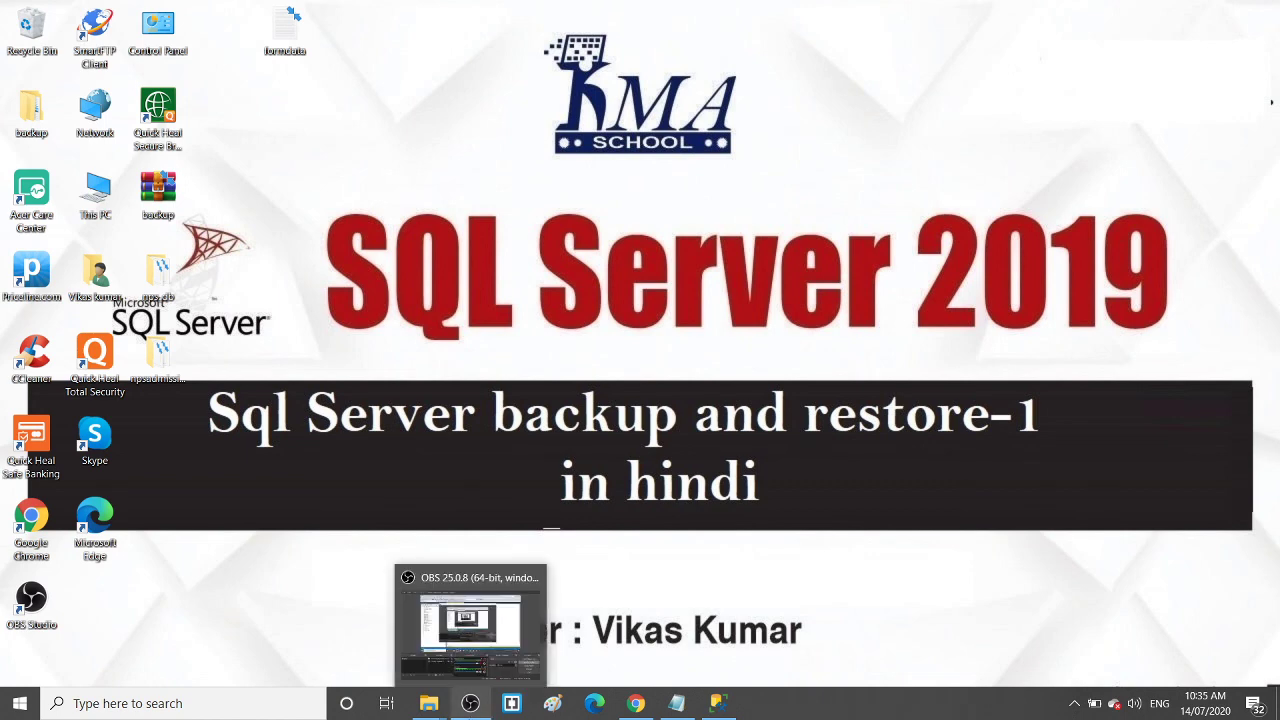